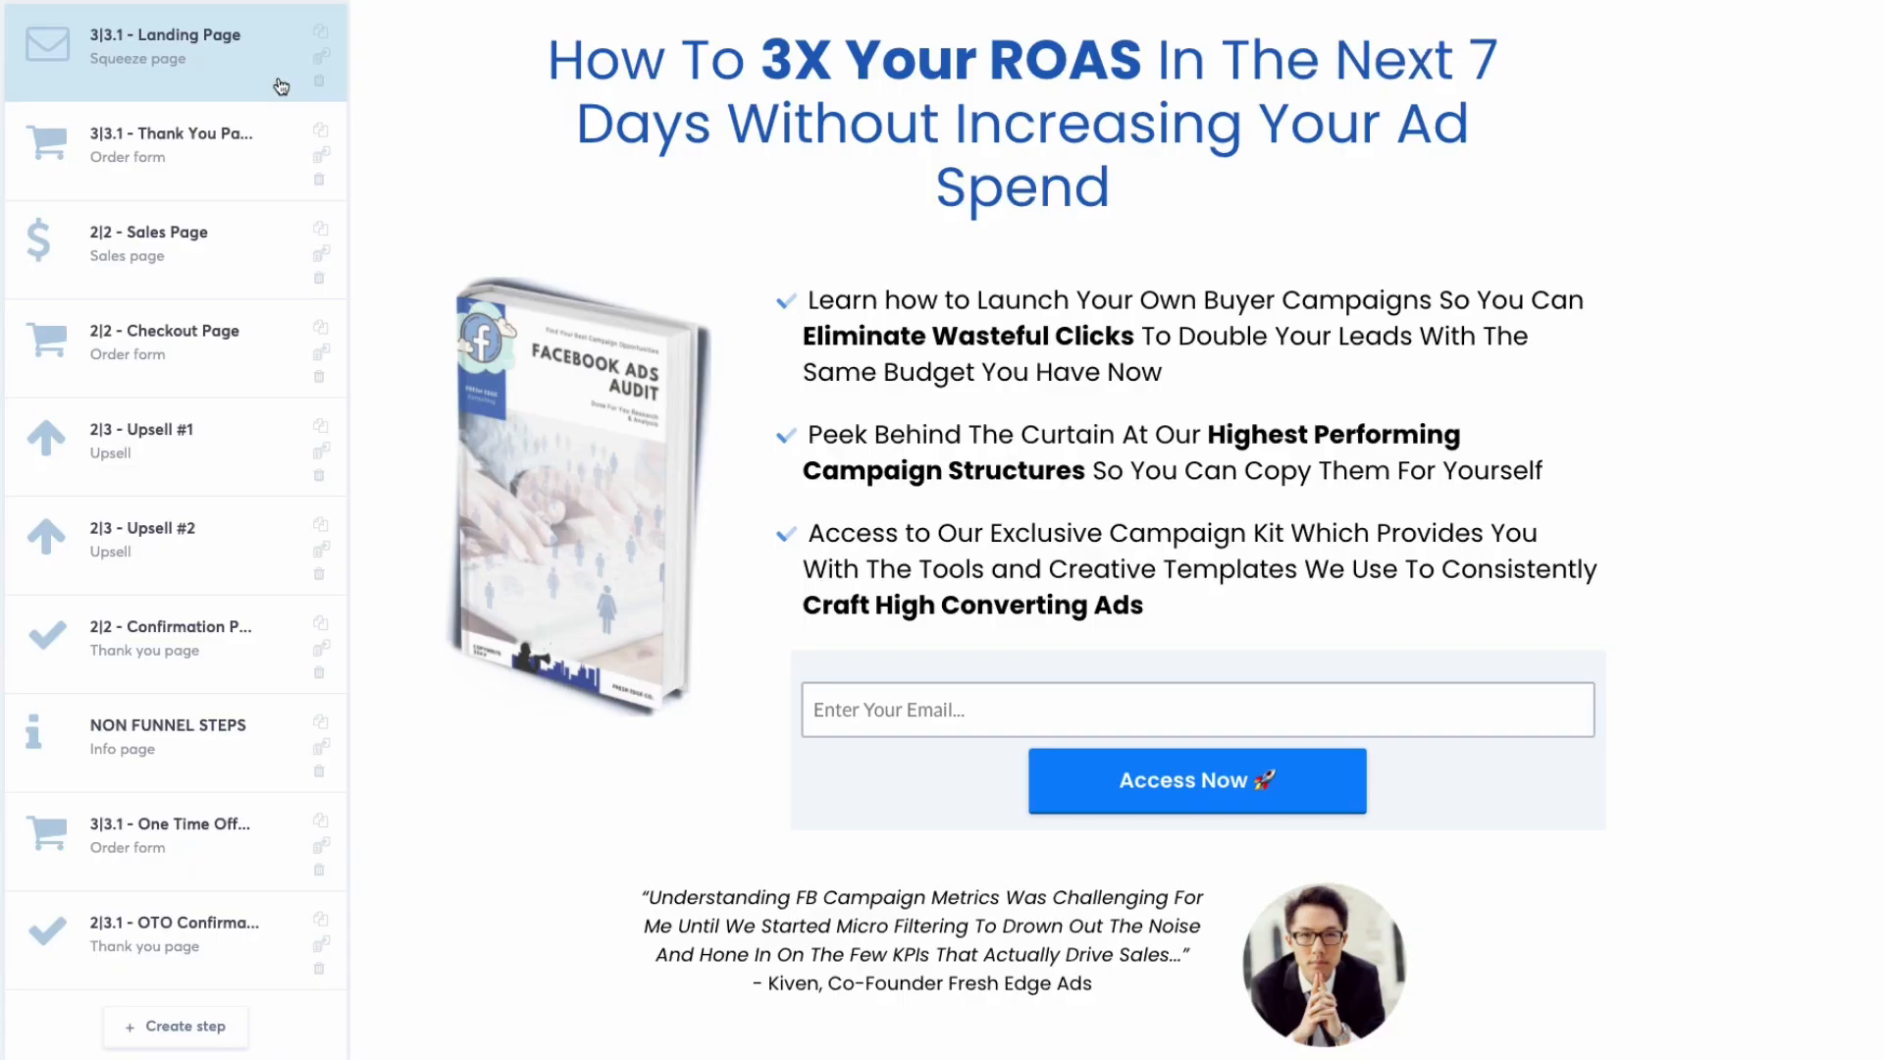
Look through the demo funnel's thank you, sales, checkout, upsell and confirmation pages
left_click(265, 179)
left_click(259, 271)
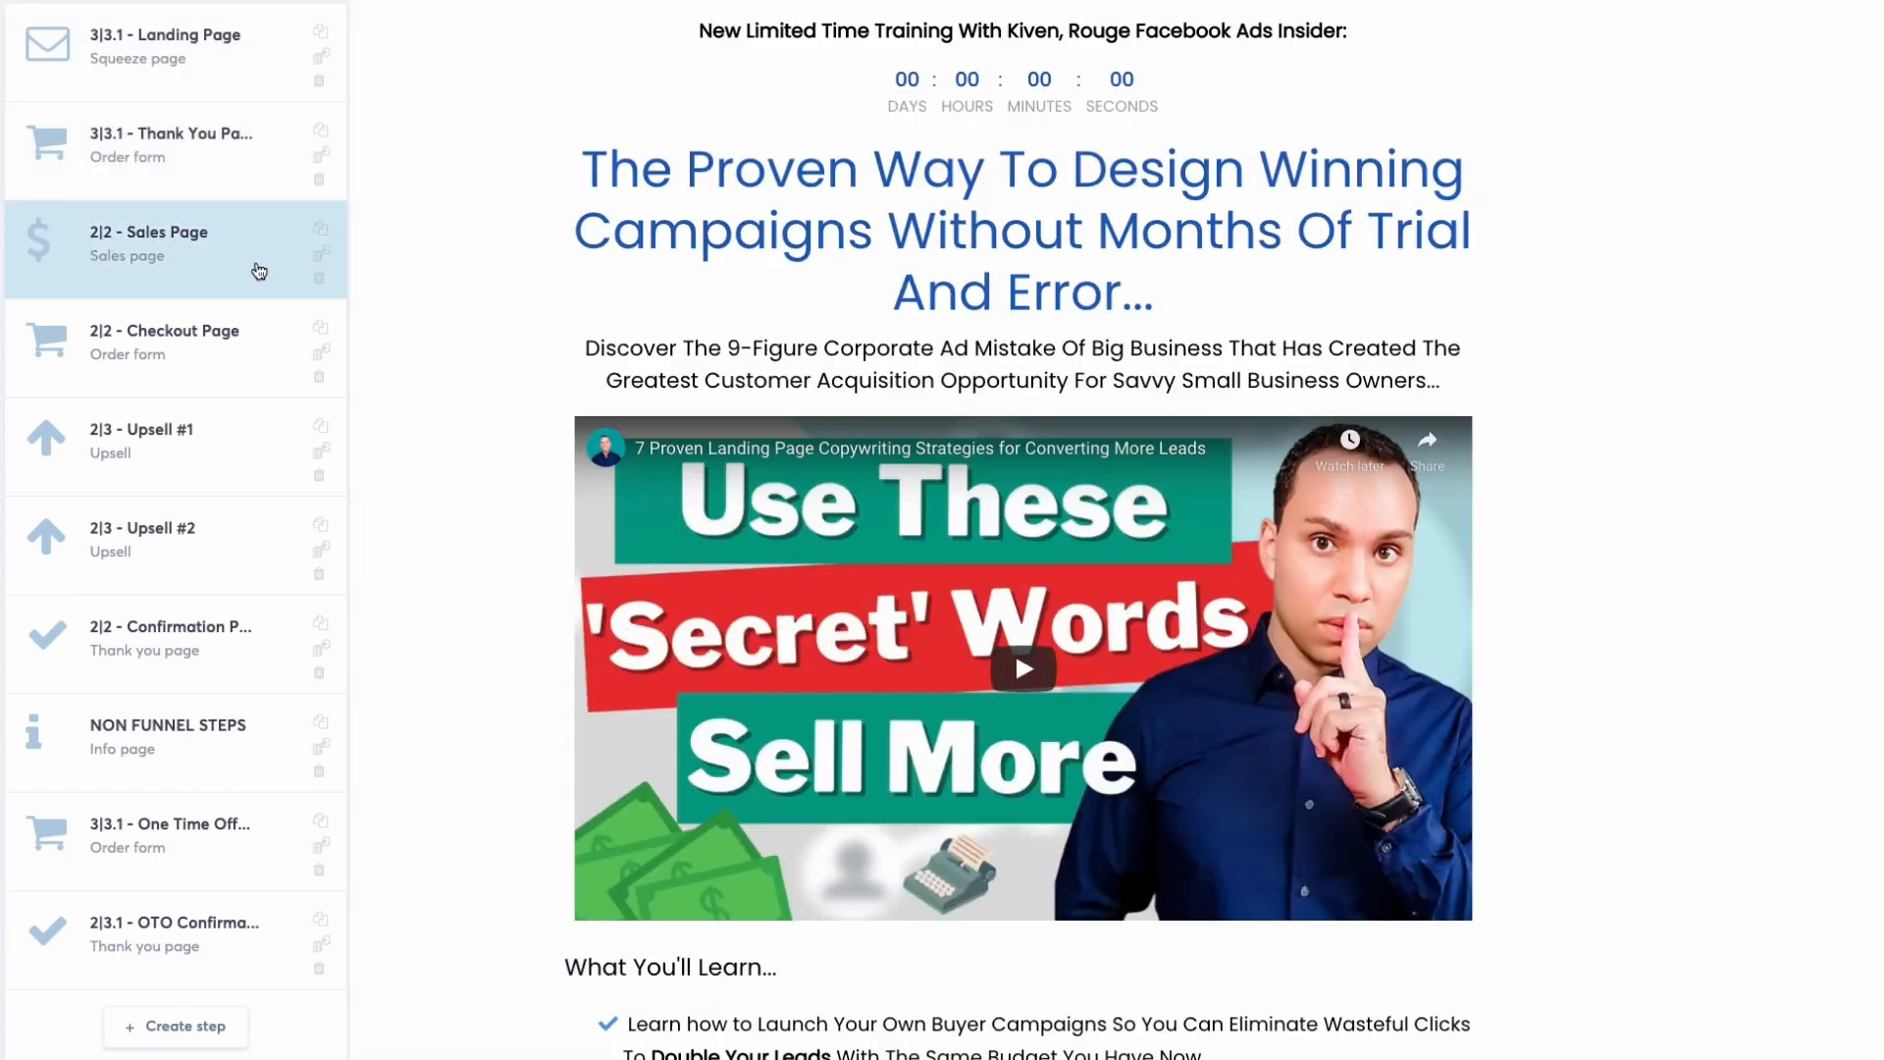
left_click(256, 358)
left_click(248, 454)
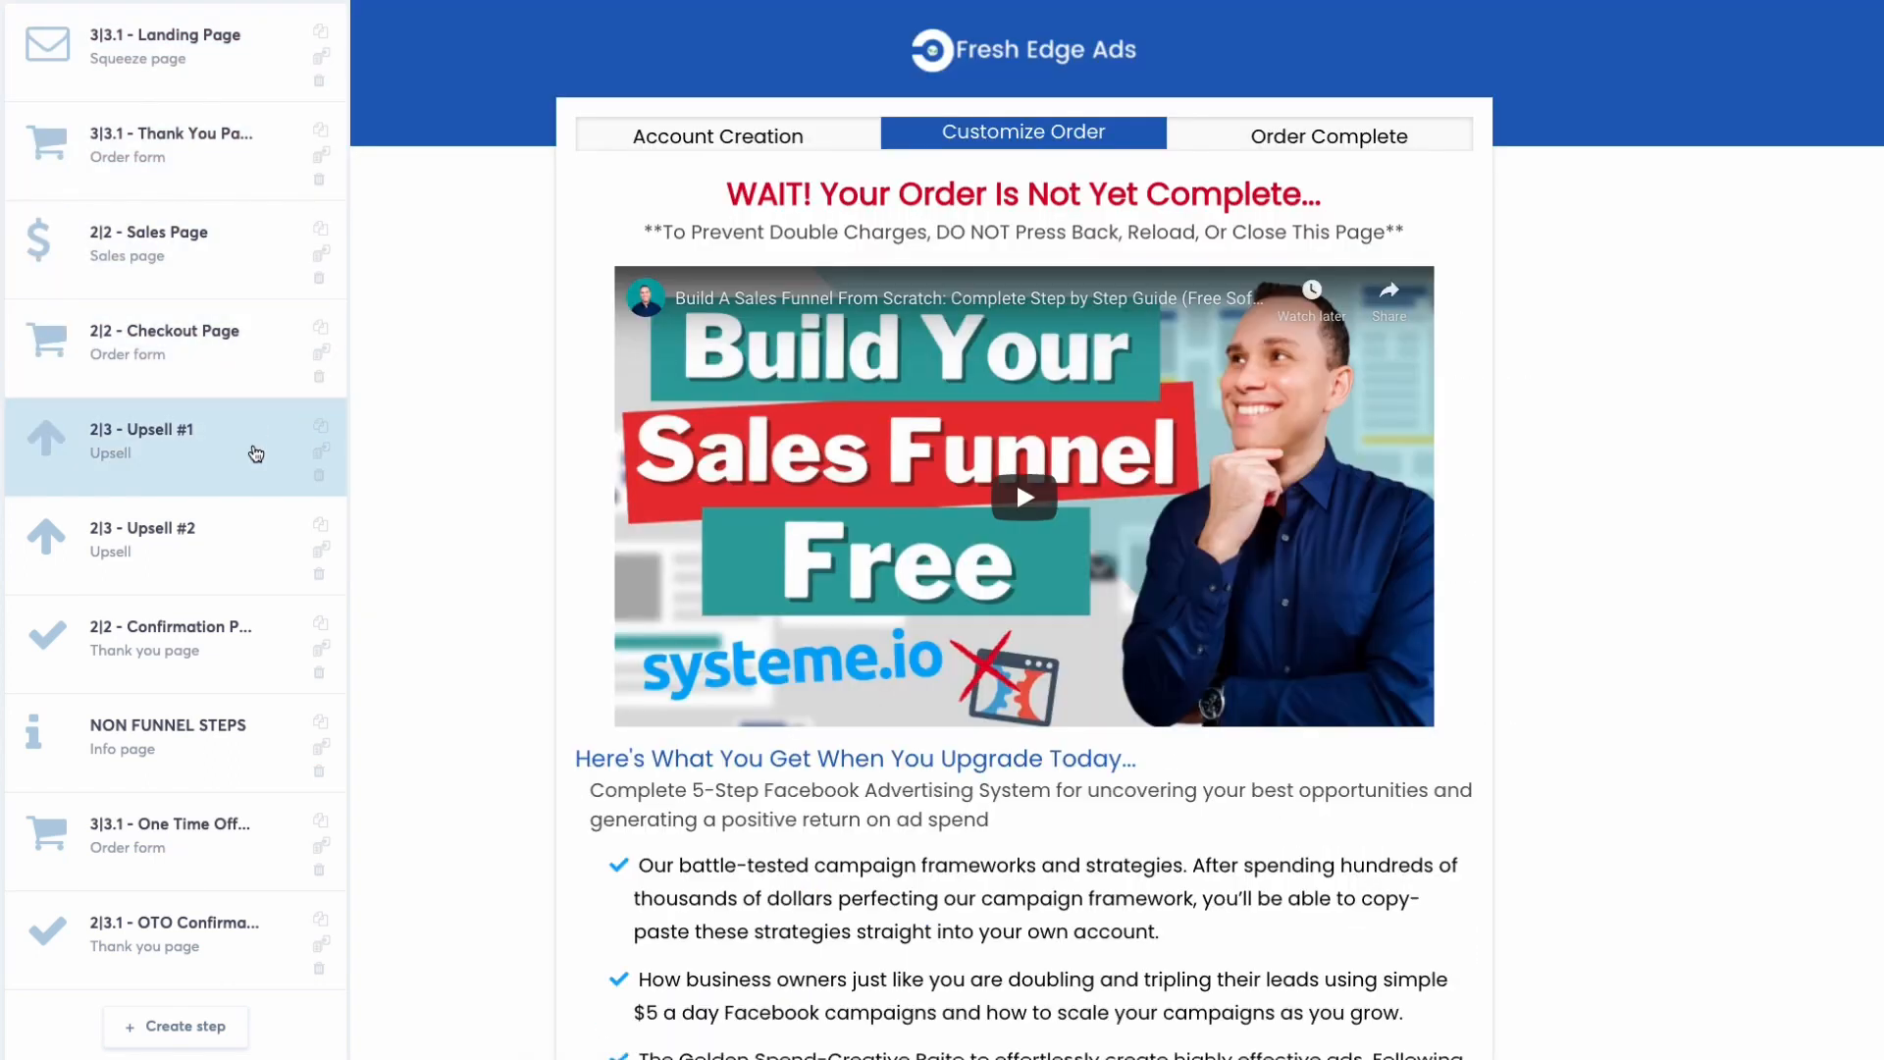
left_click(251, 547)
left_click(251, 640)
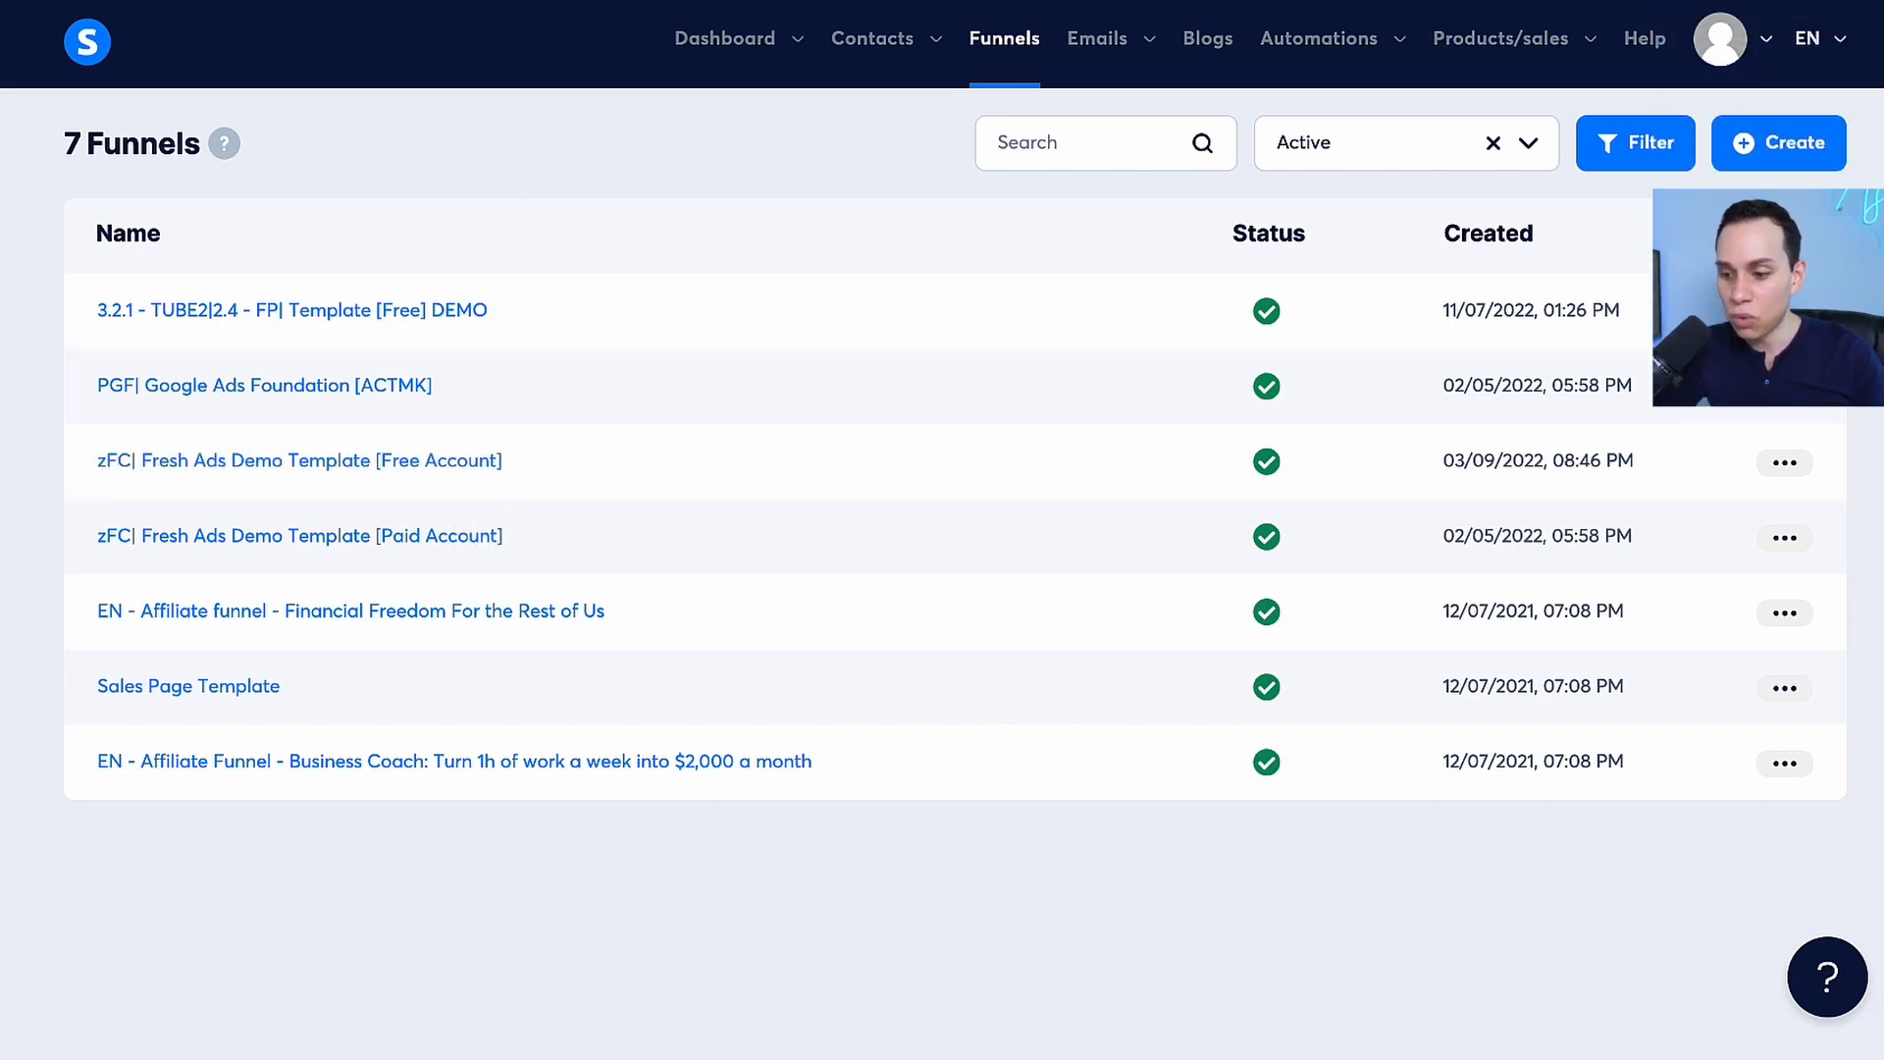
left_click(1795, 143)
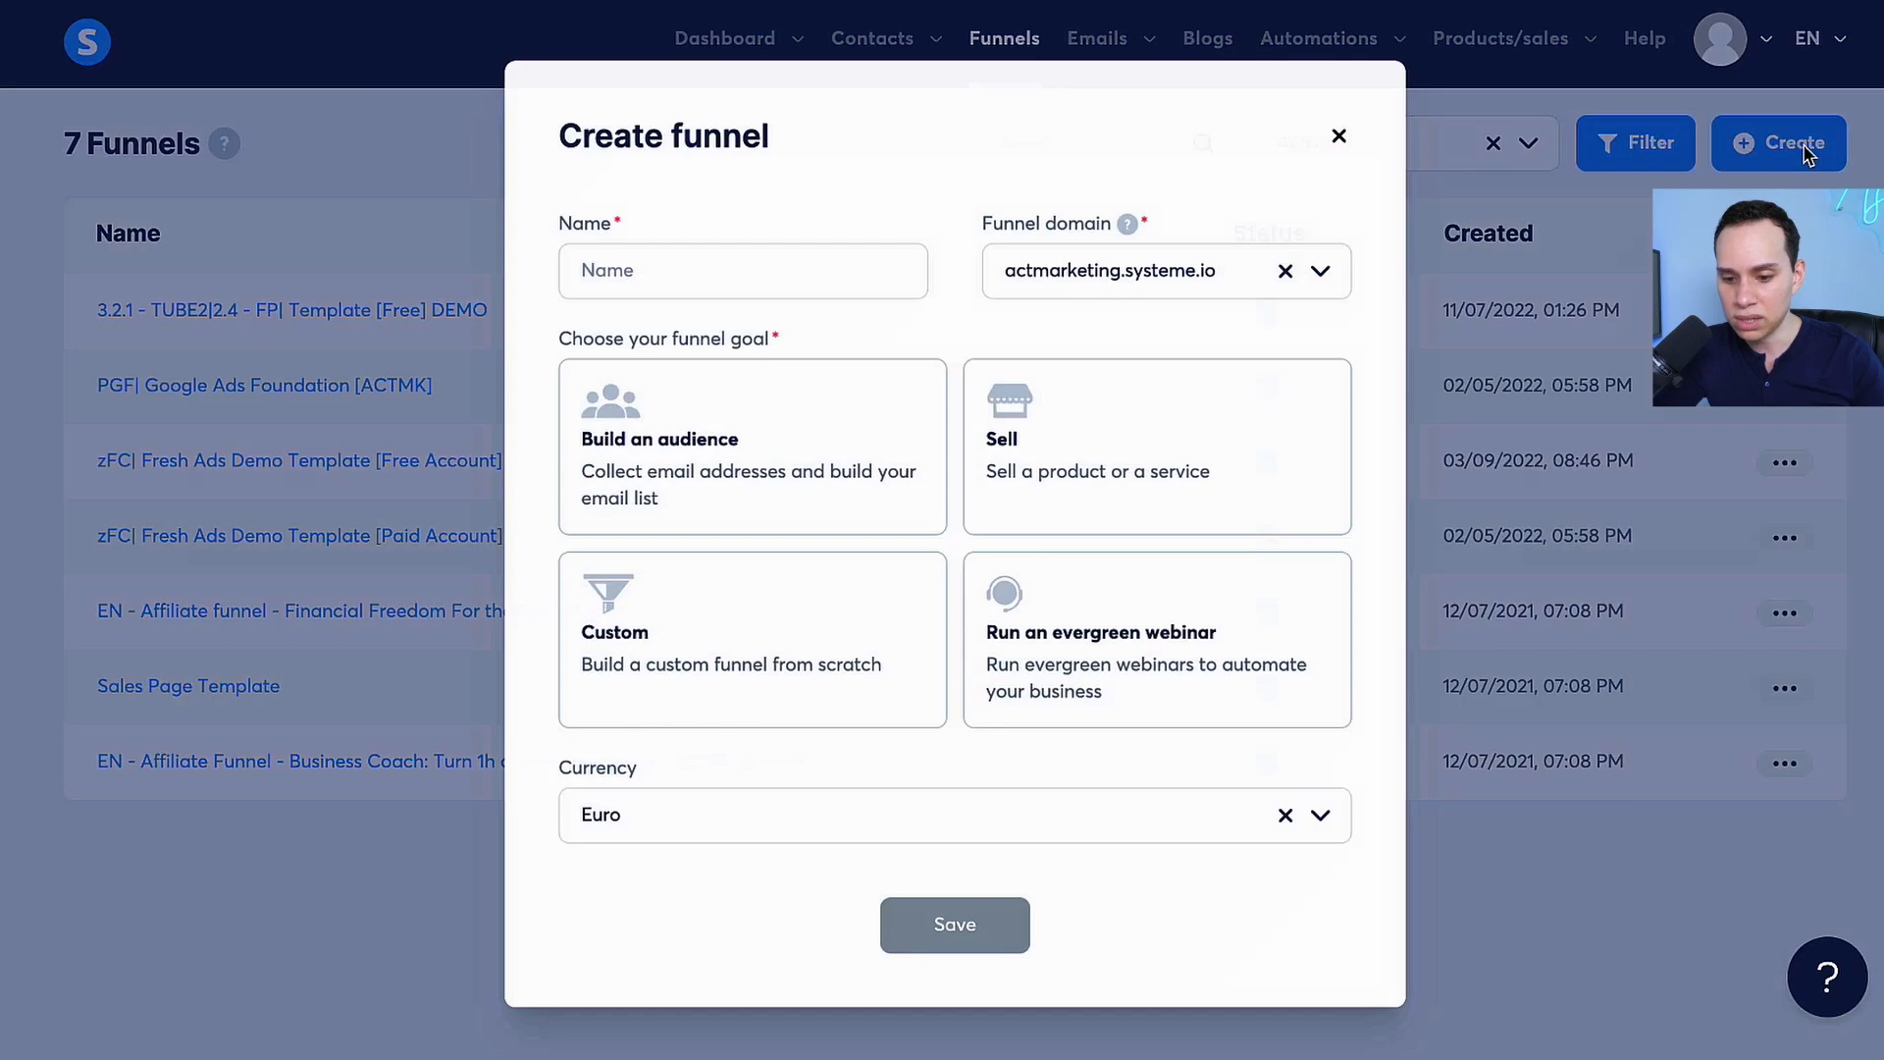
left_click(865, 278)
type("F256 Dmeo")
left_click(1059, 279)
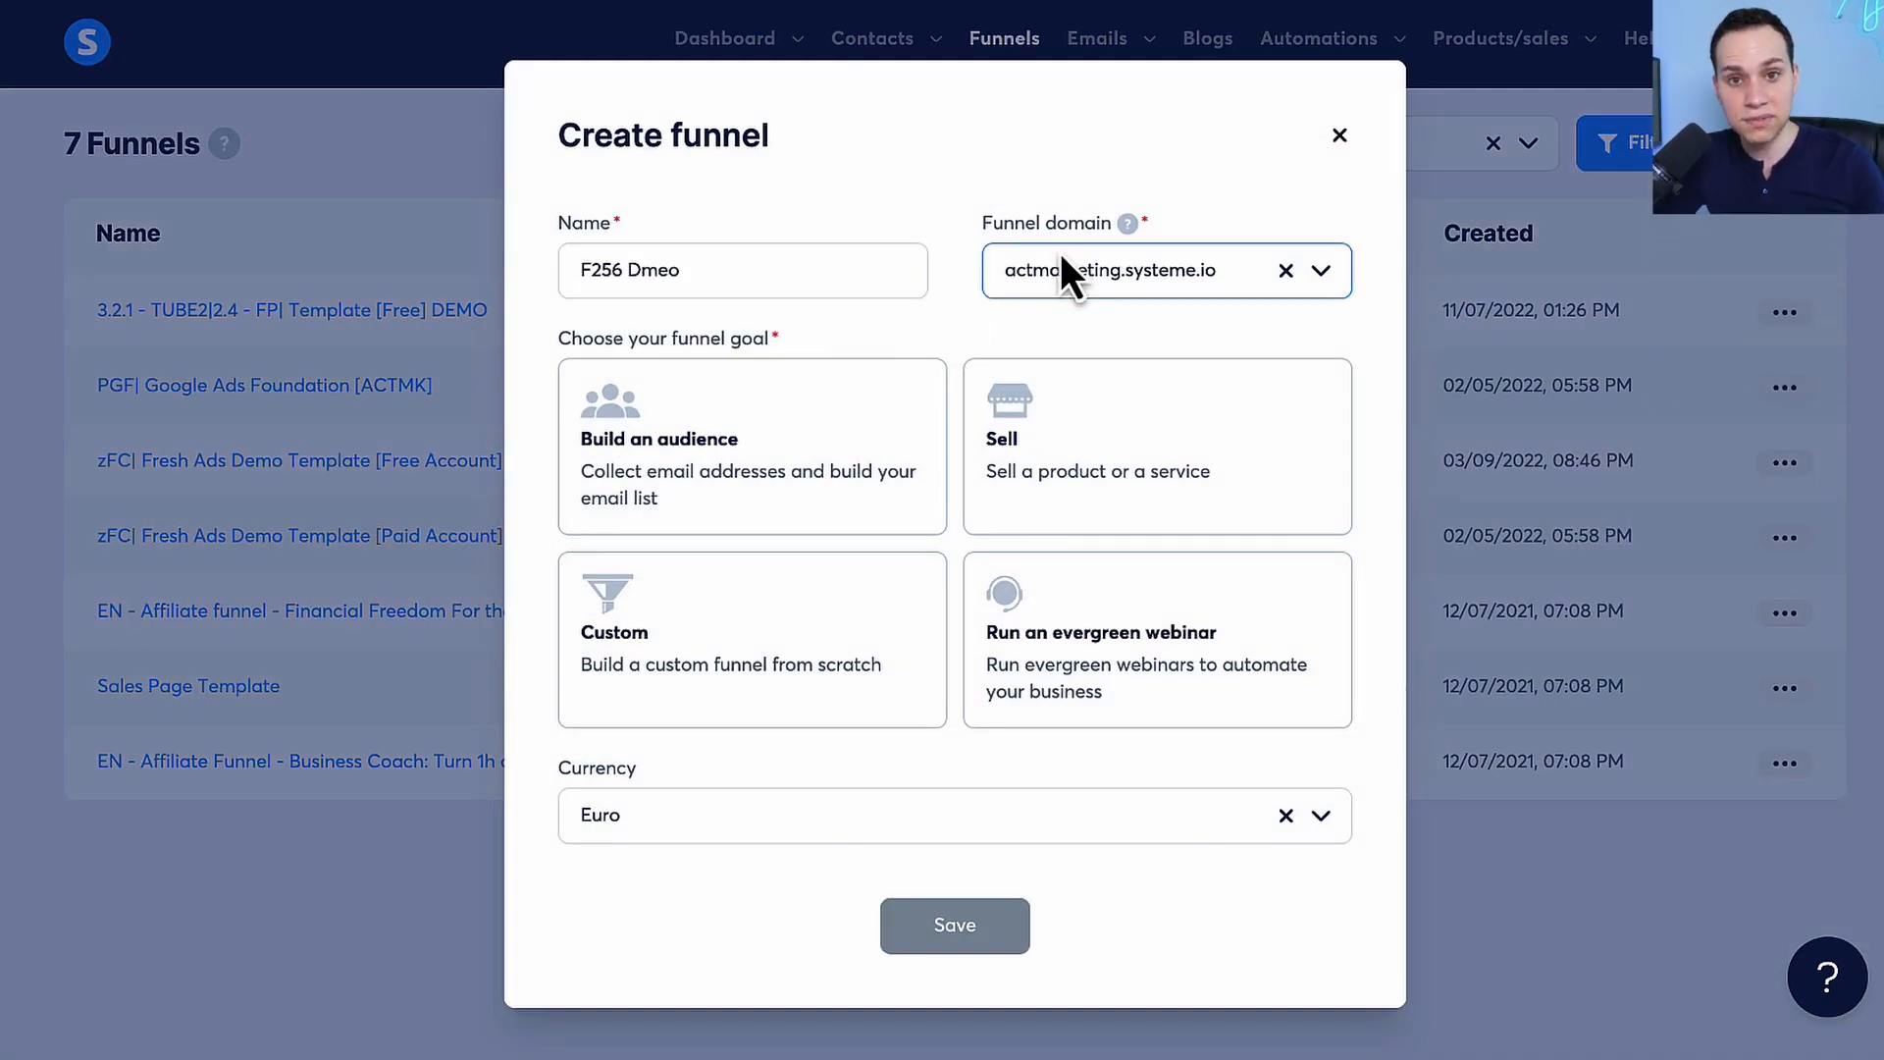
left_click(746, 483)
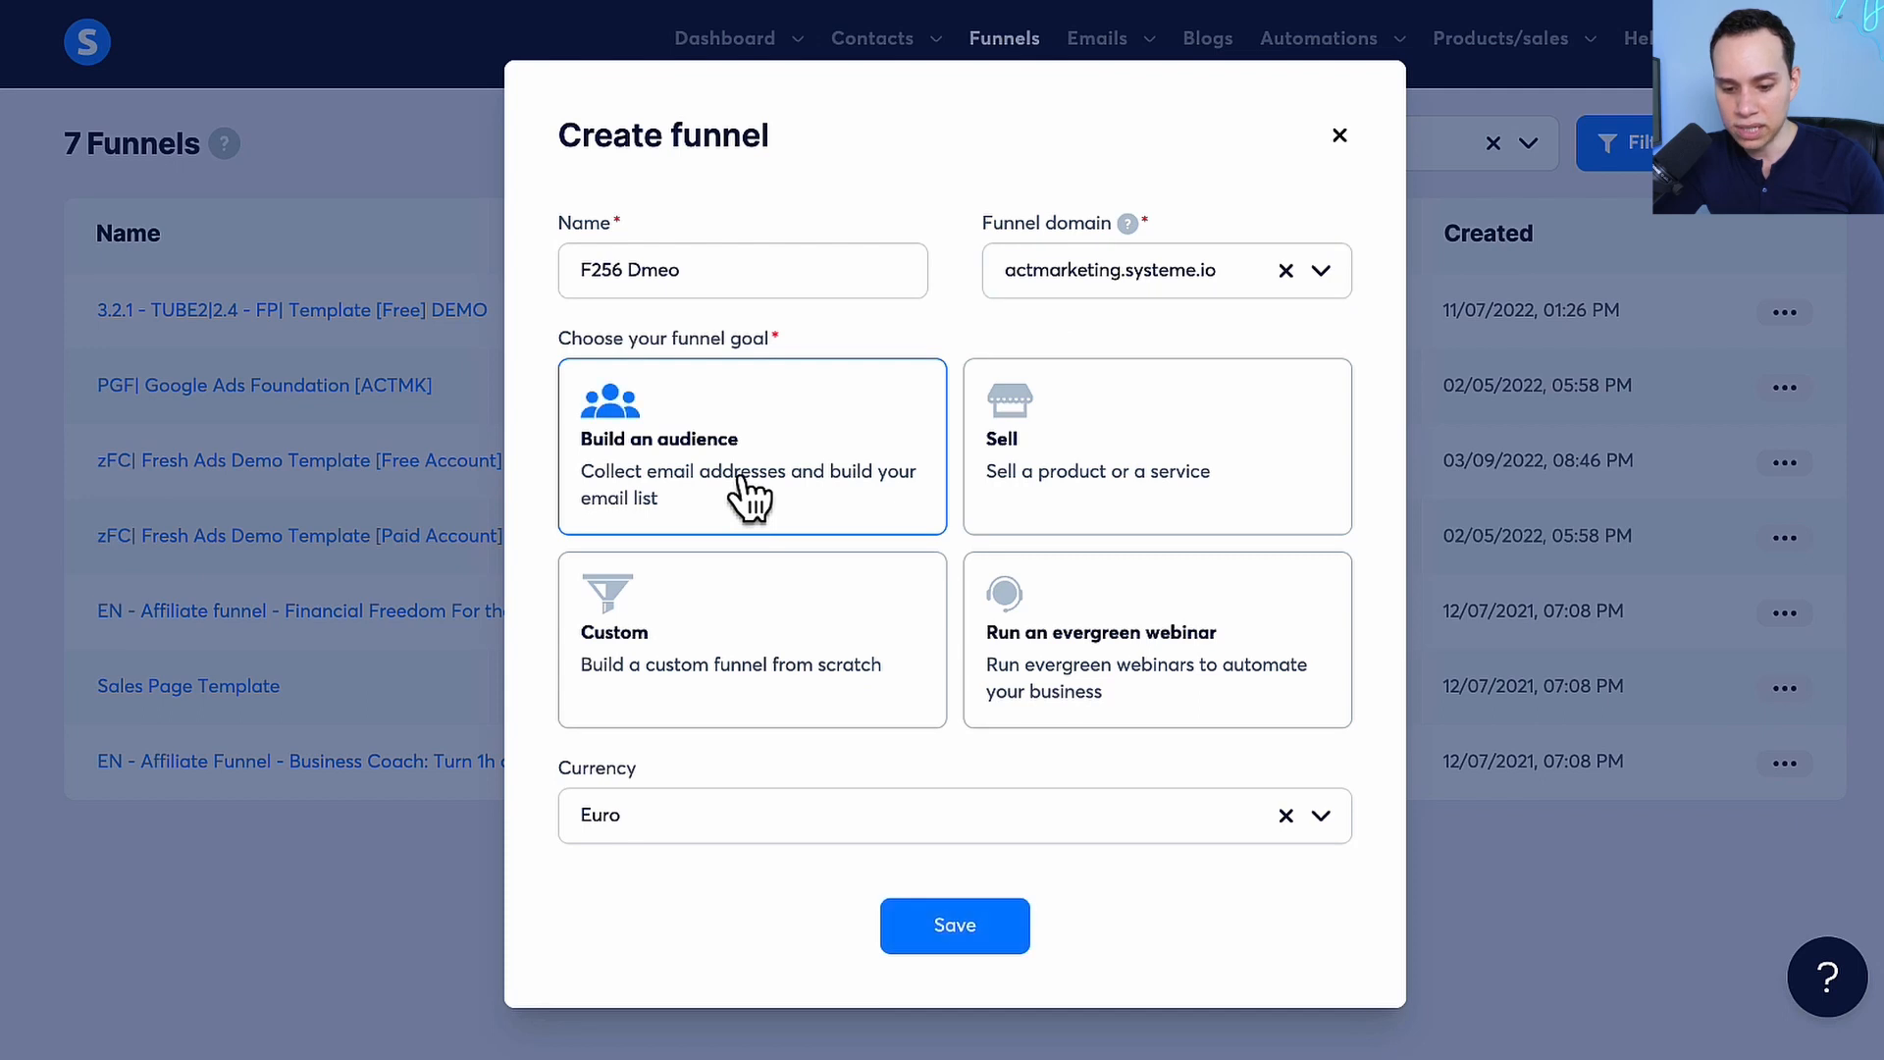
left_click(1285, 816)
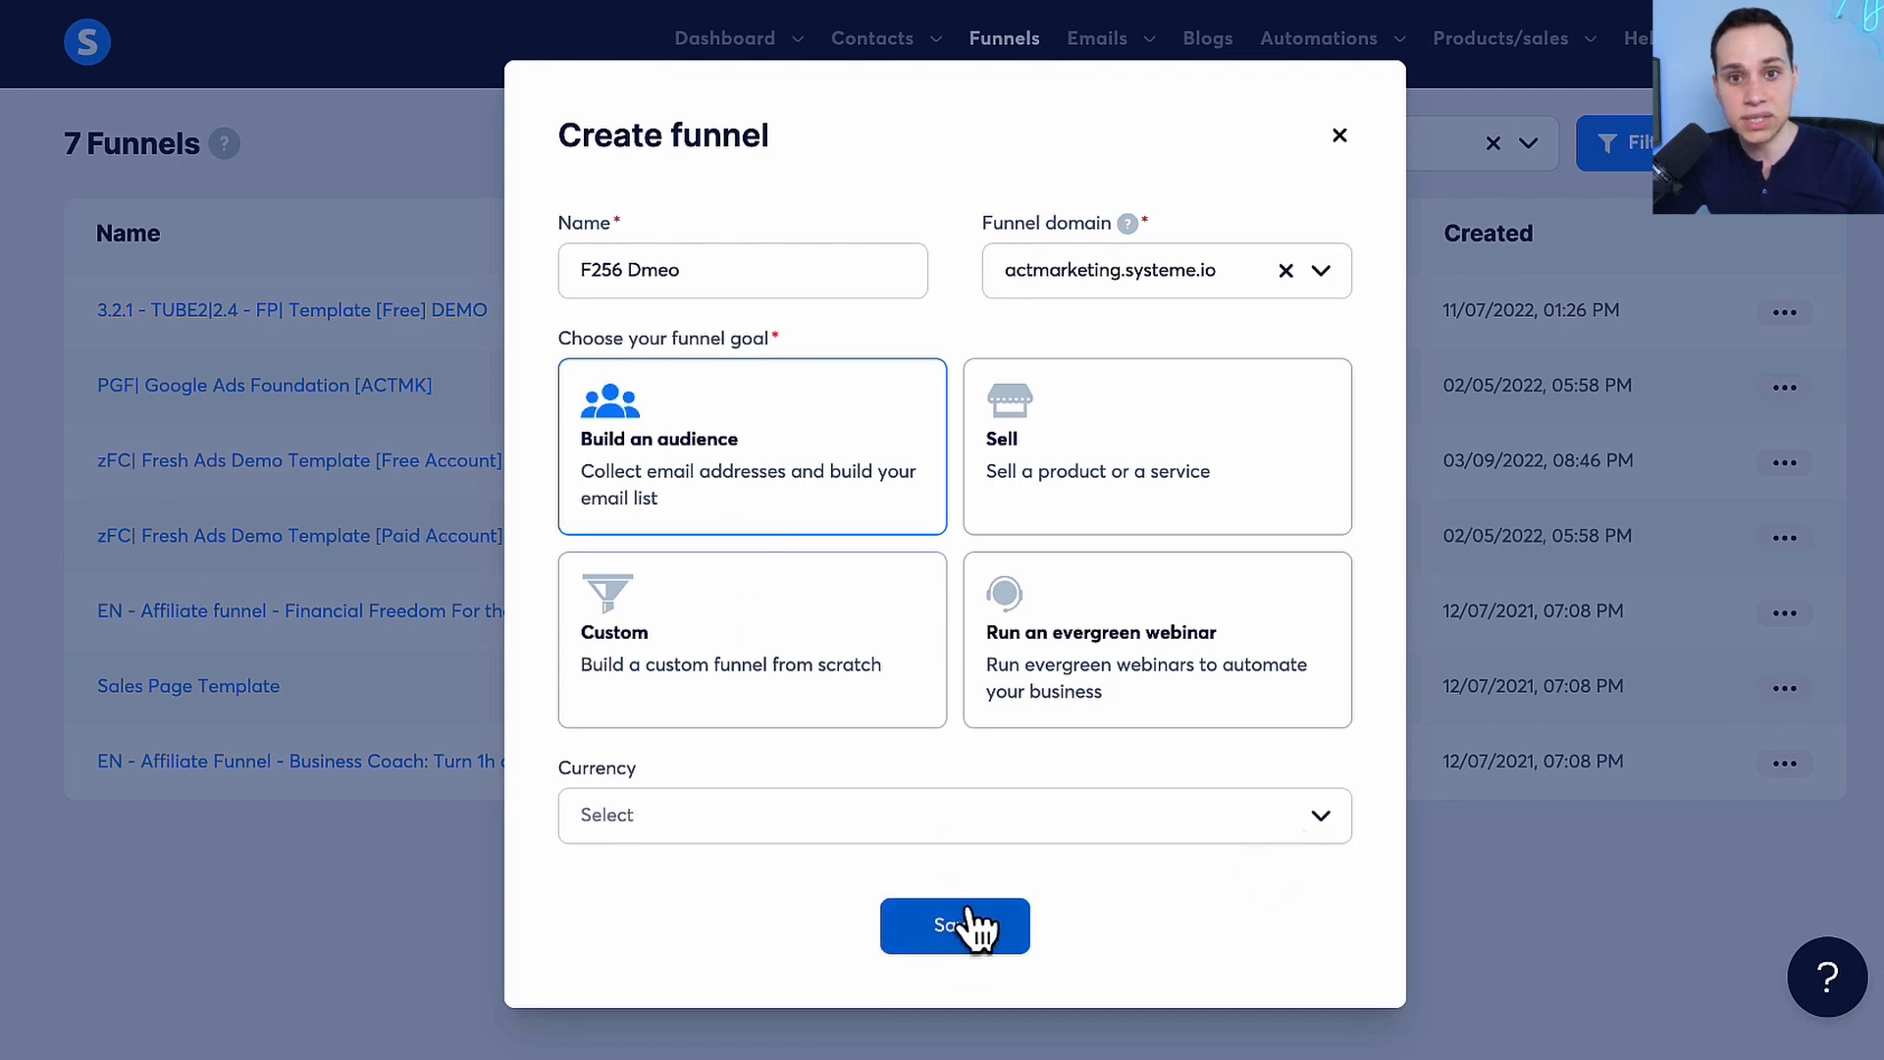
left_click(1339, 135)
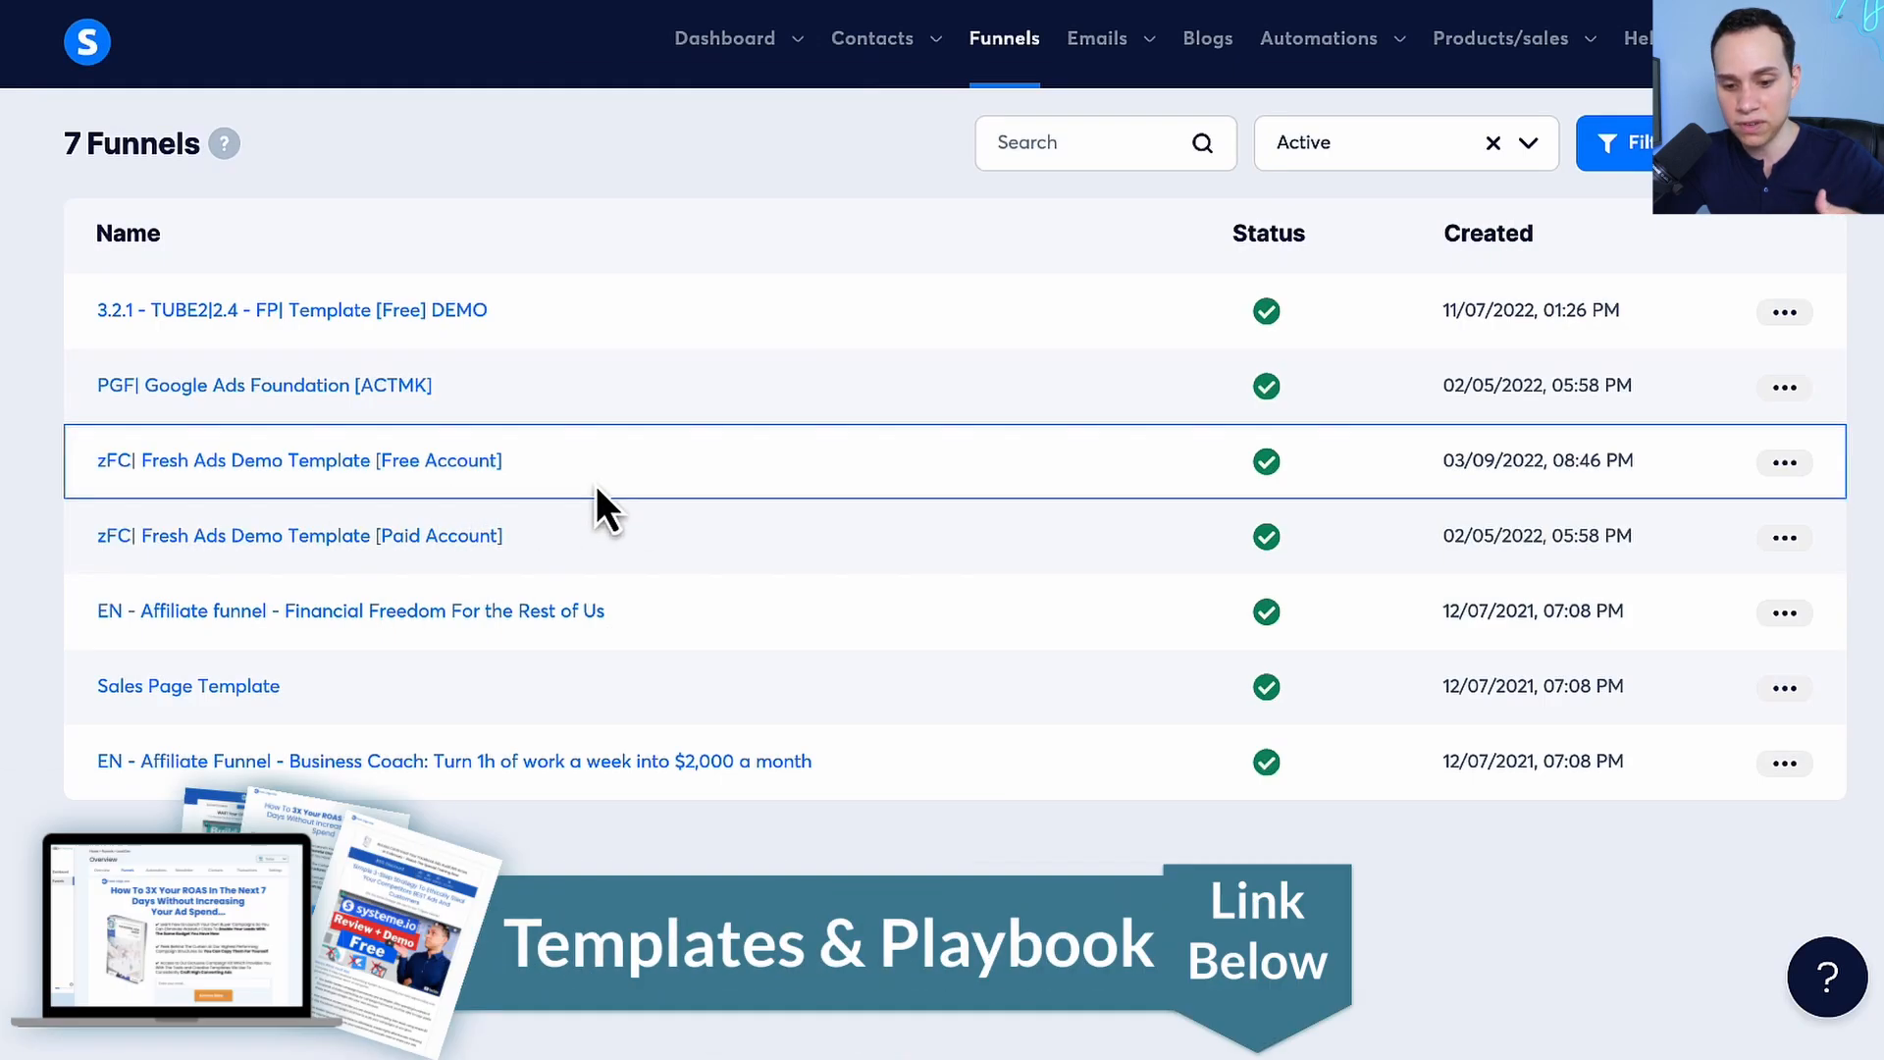
Duplicate the "zFC| Fresh Ads Demo Template [Free Account]" funnel under the name "F256 - DEMO B"
left_click(1785, 463)
left_click(1693, 532)
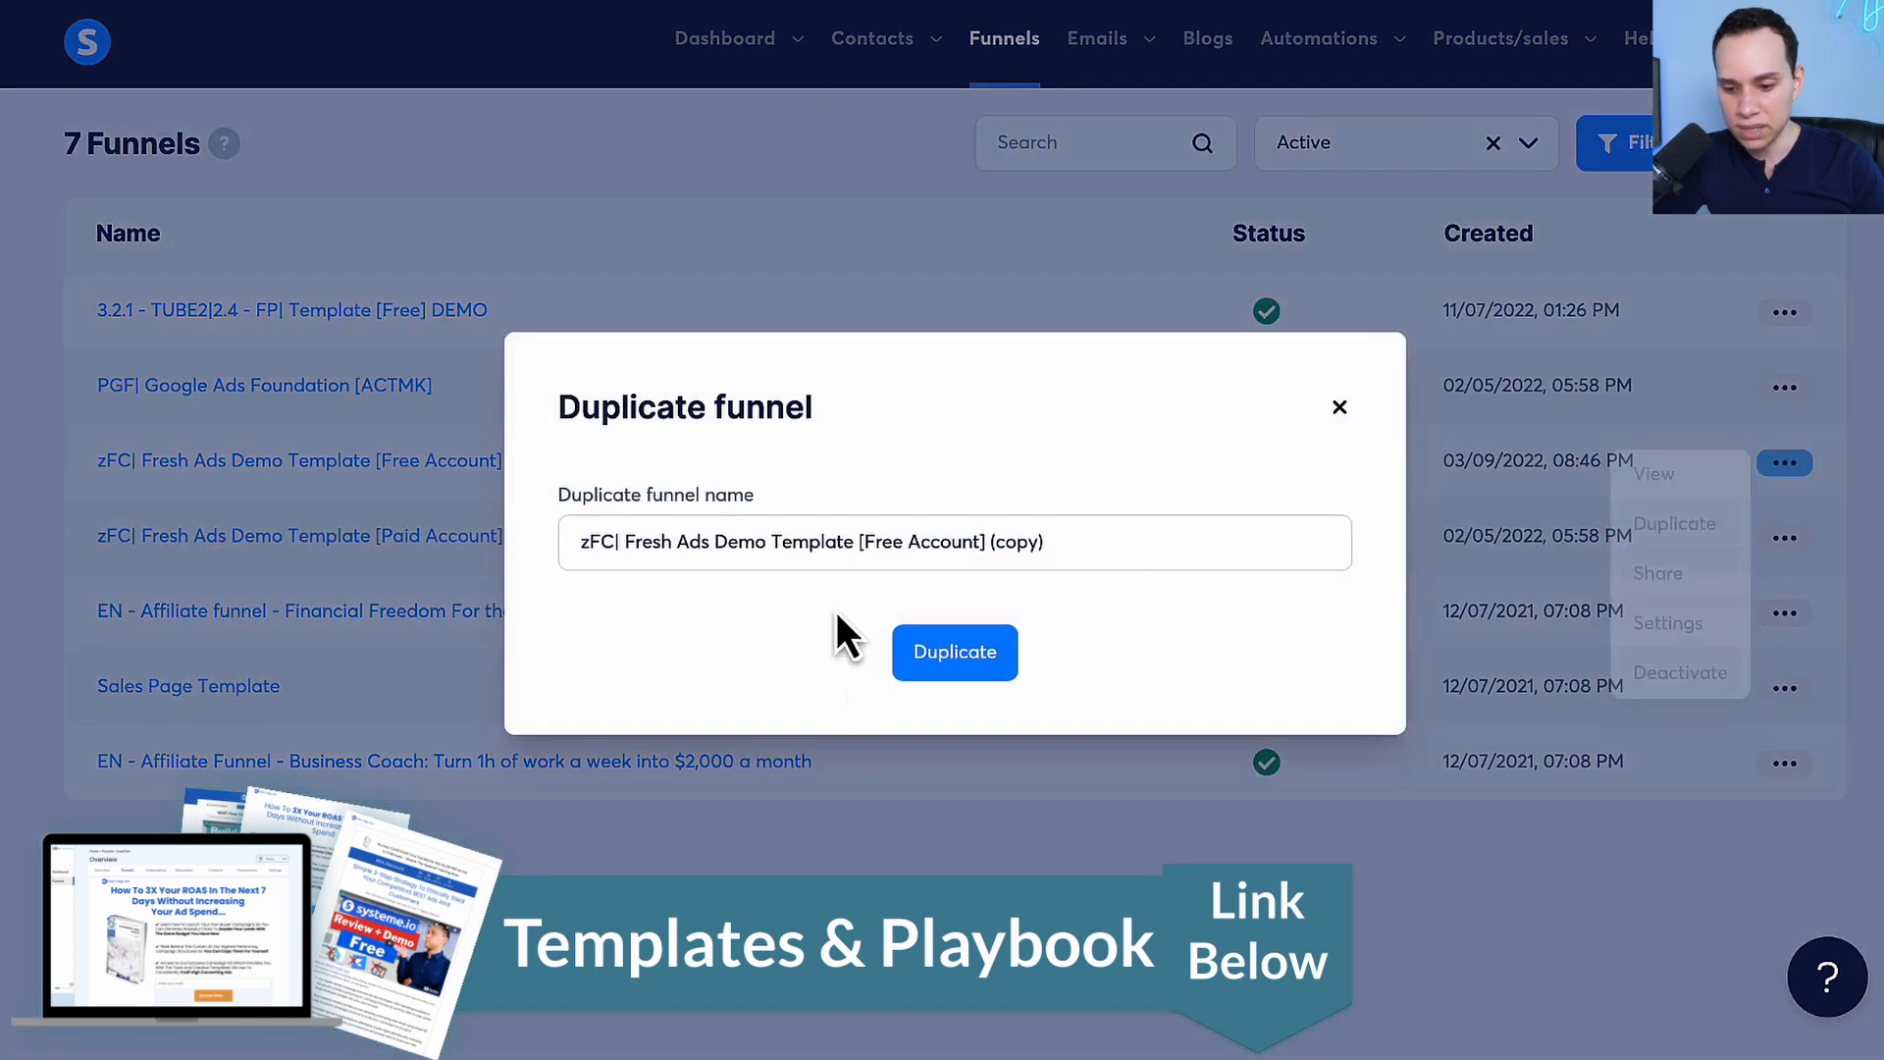
triple_click(835, 542)
type("F256 - DEMO B")
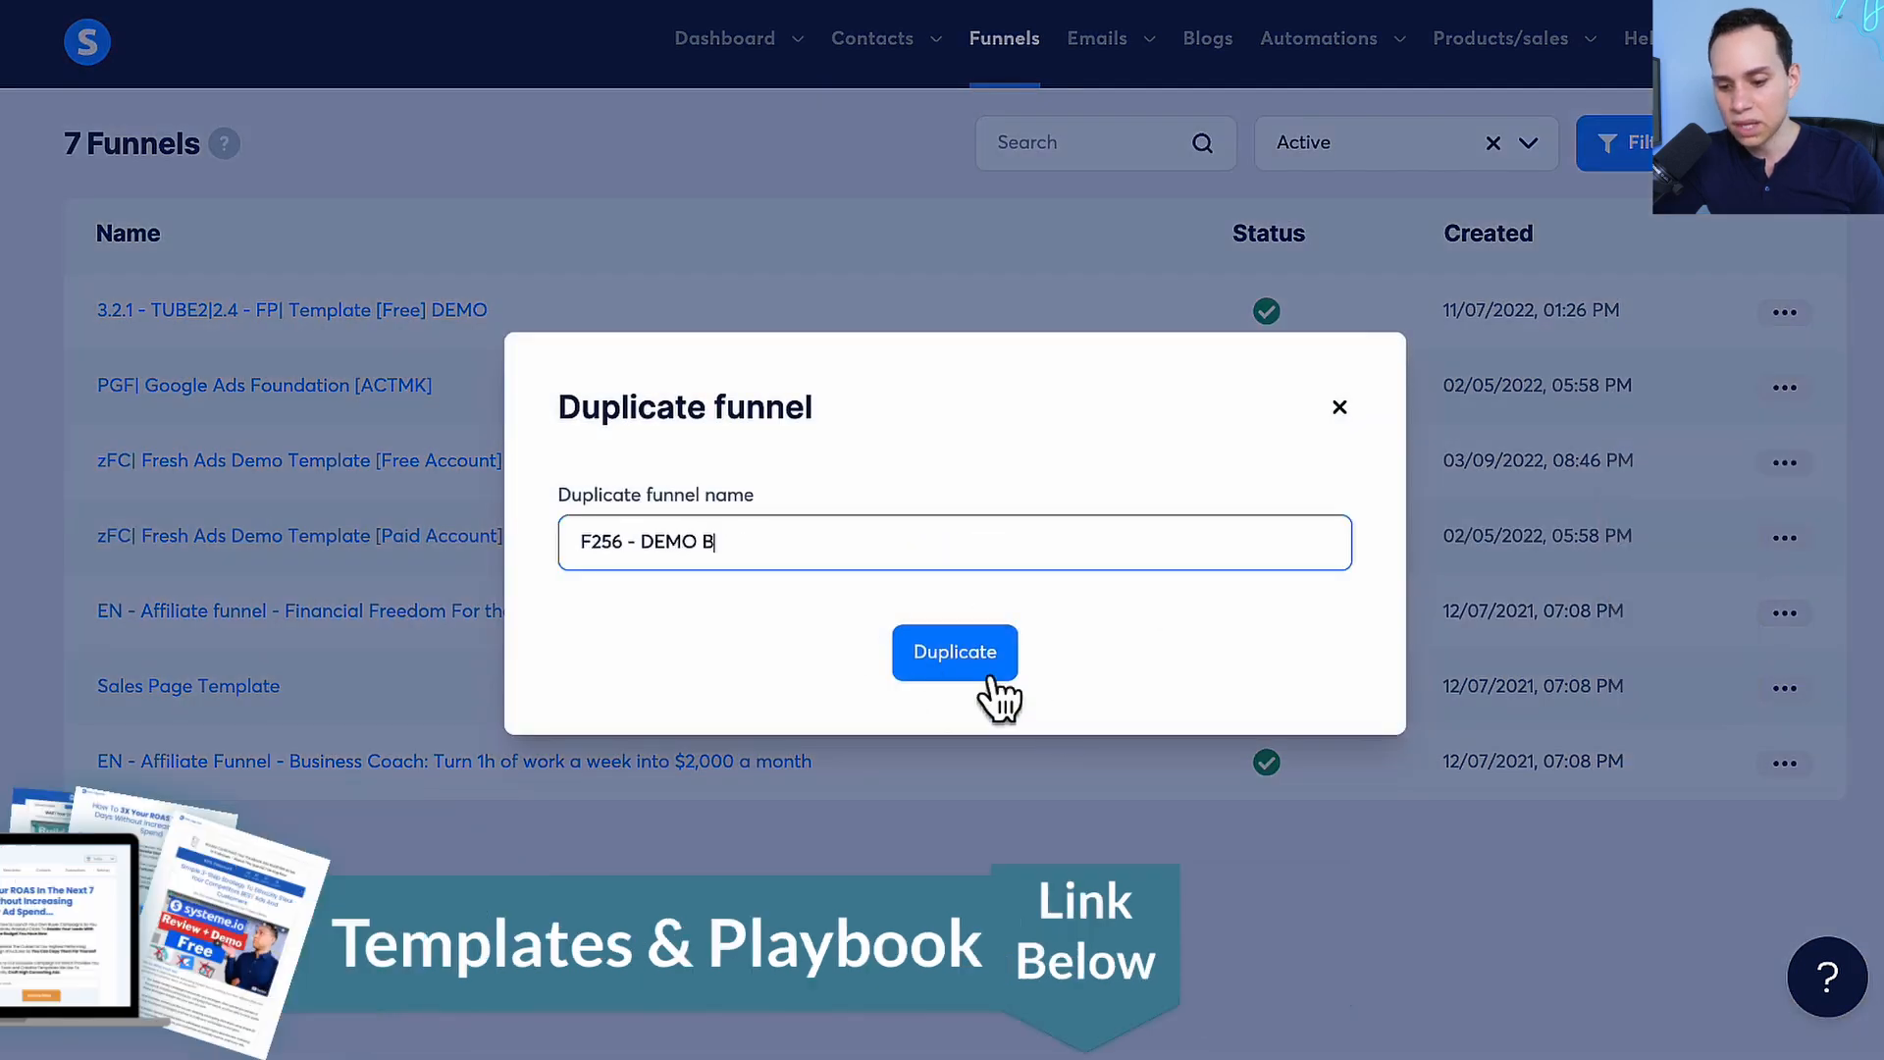
left_click(966, 662)
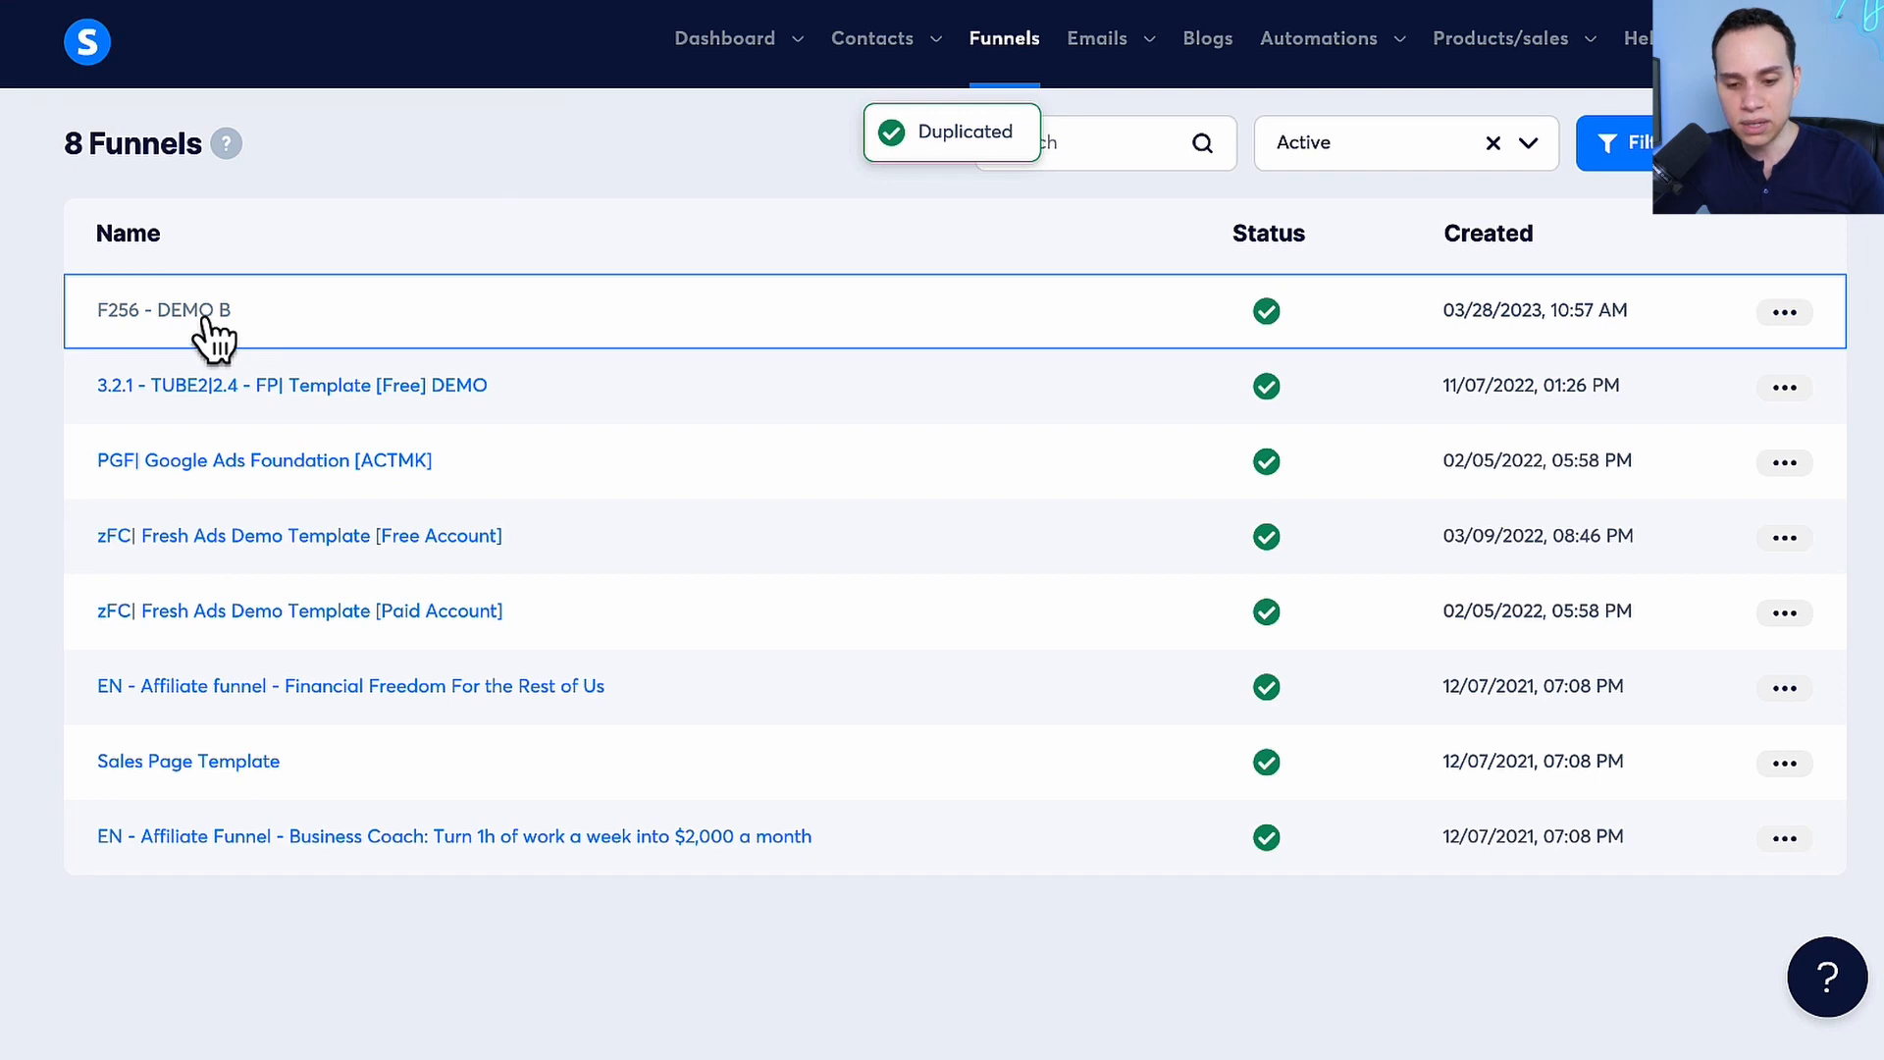
Open the landing page of the F256 - DEMO B funnel in the page editor and look over its template content
left_click(205, 319)
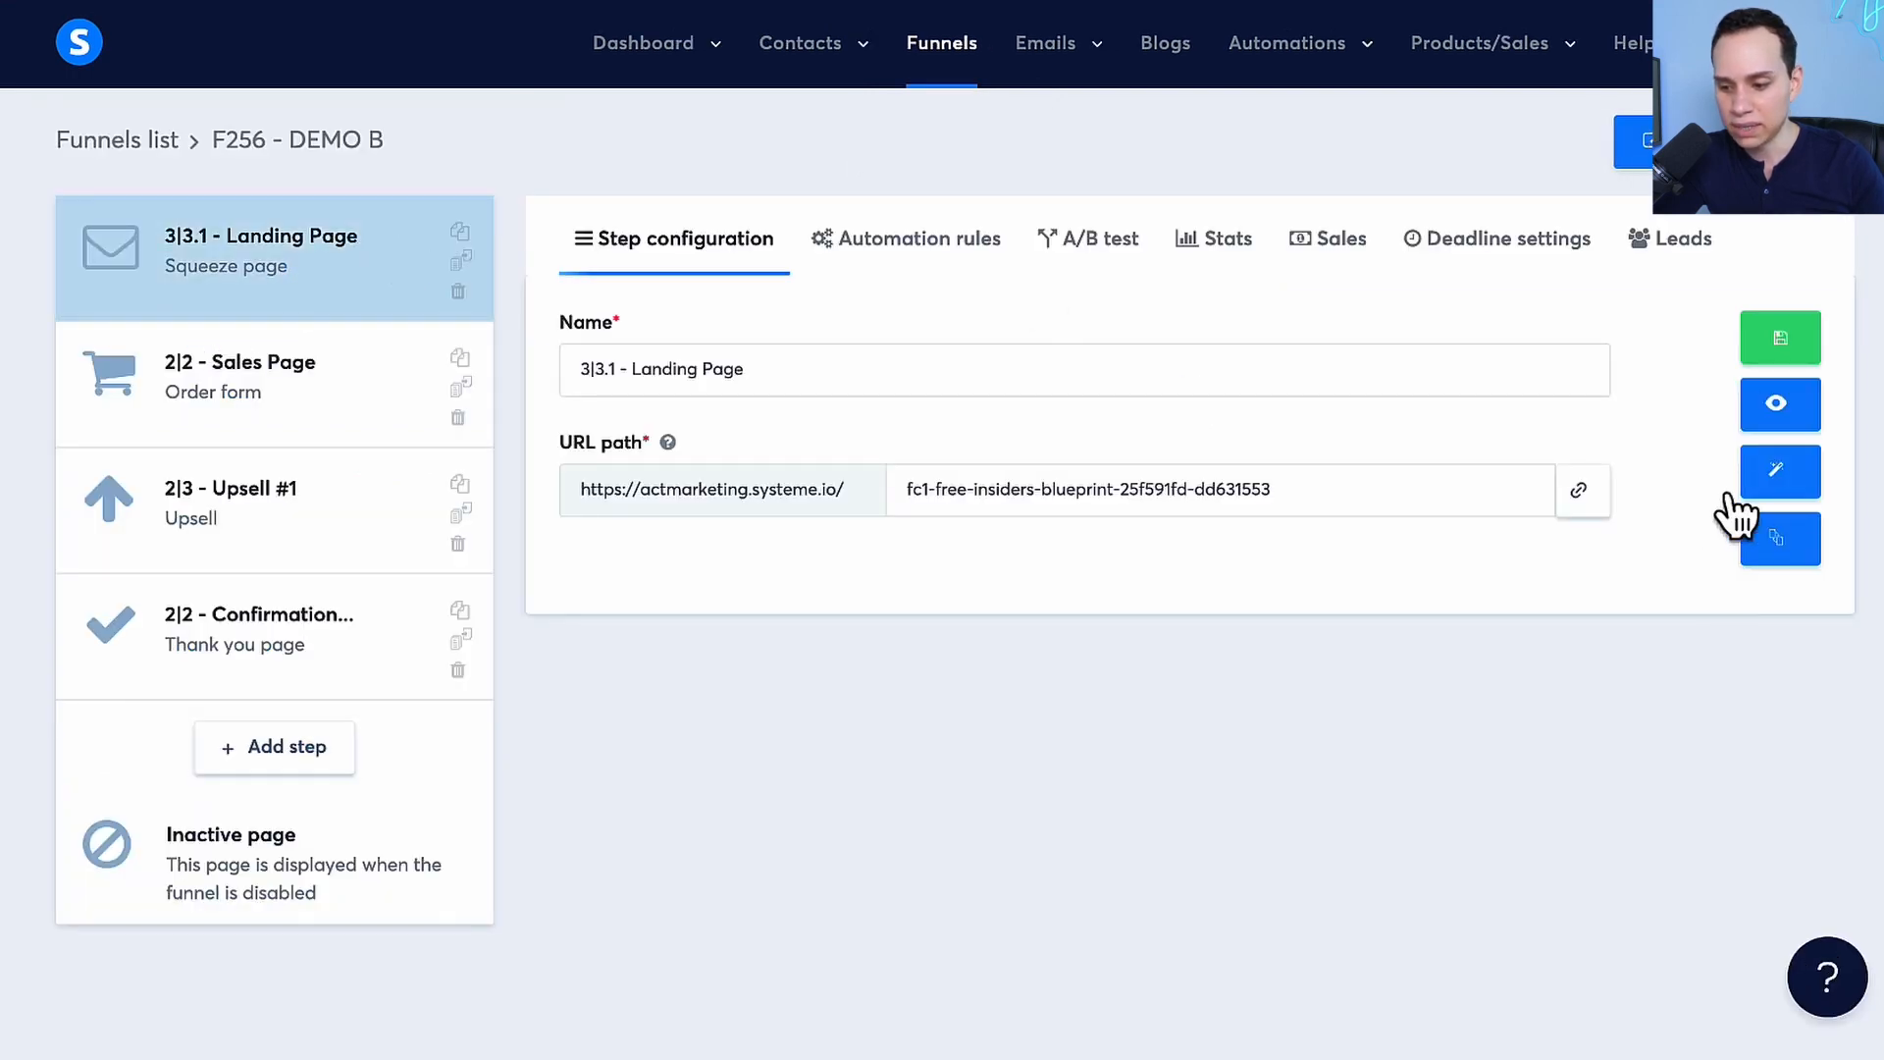
left_click(1816, 491)
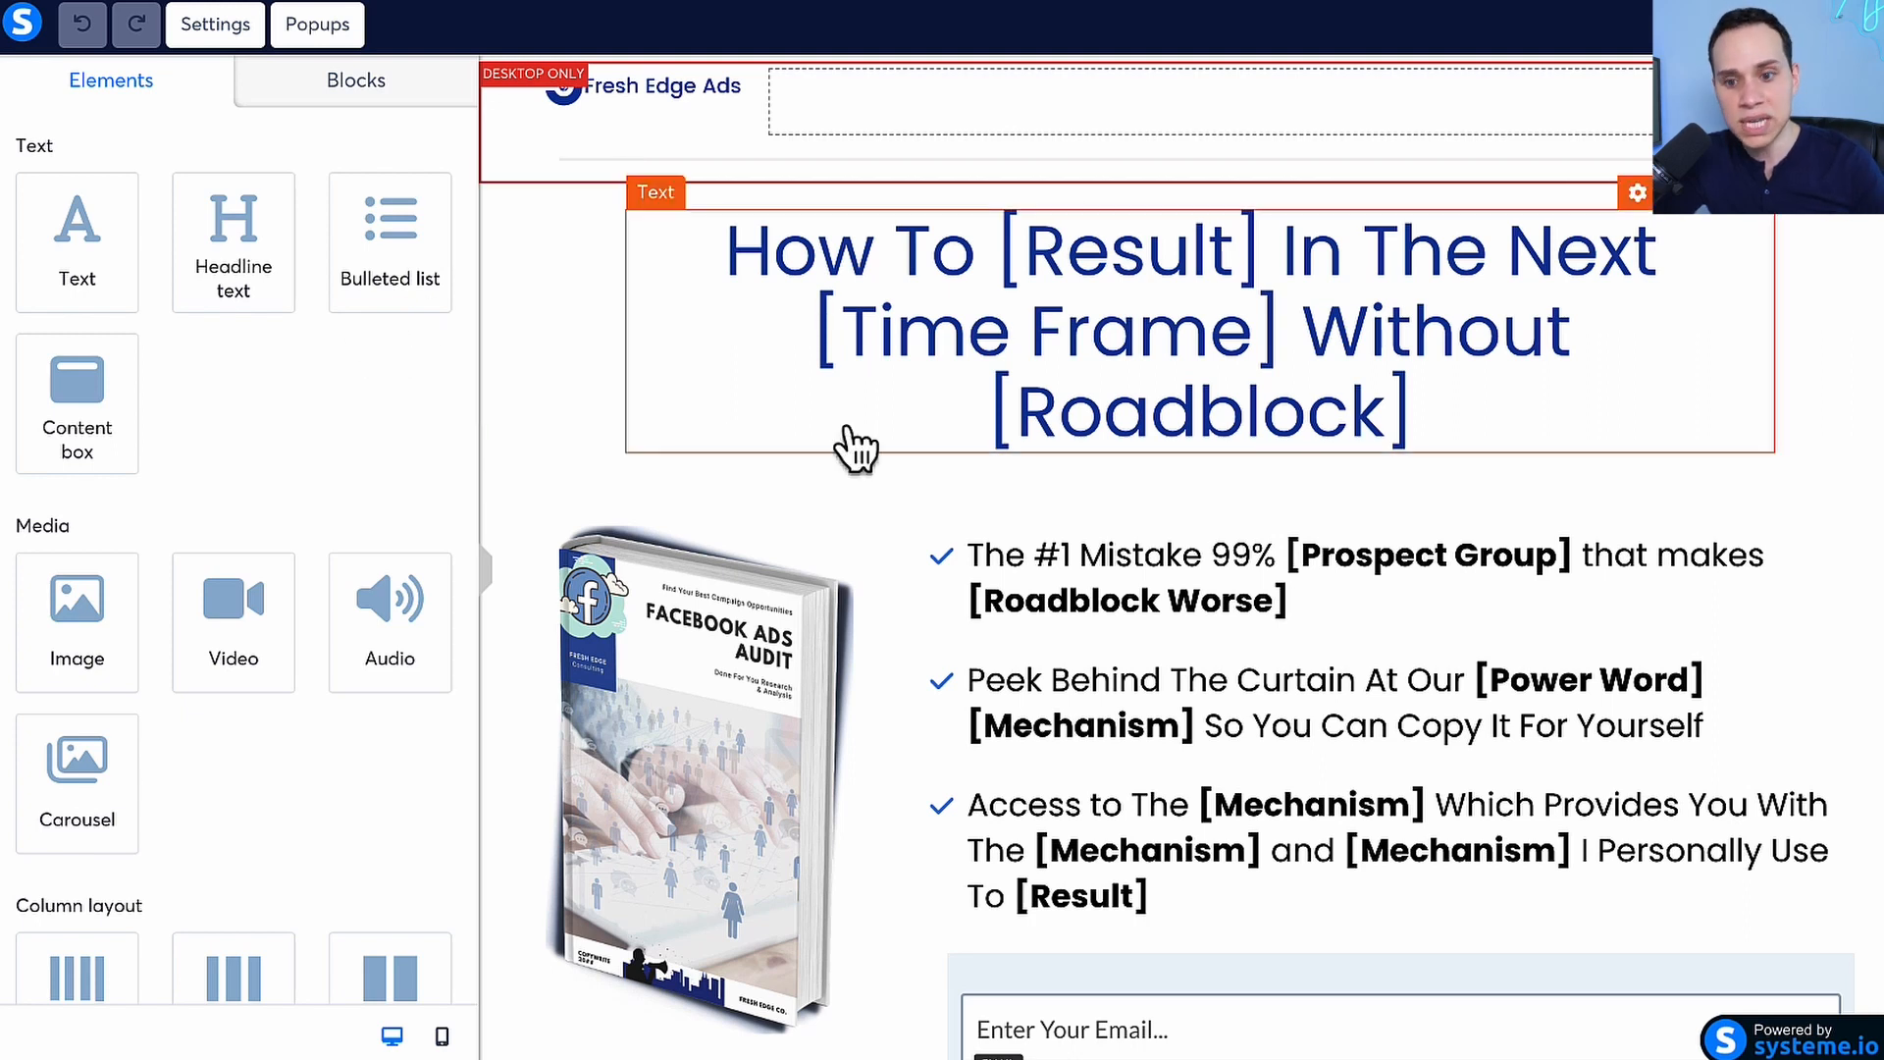
scroll(853, 450, "down", 3)
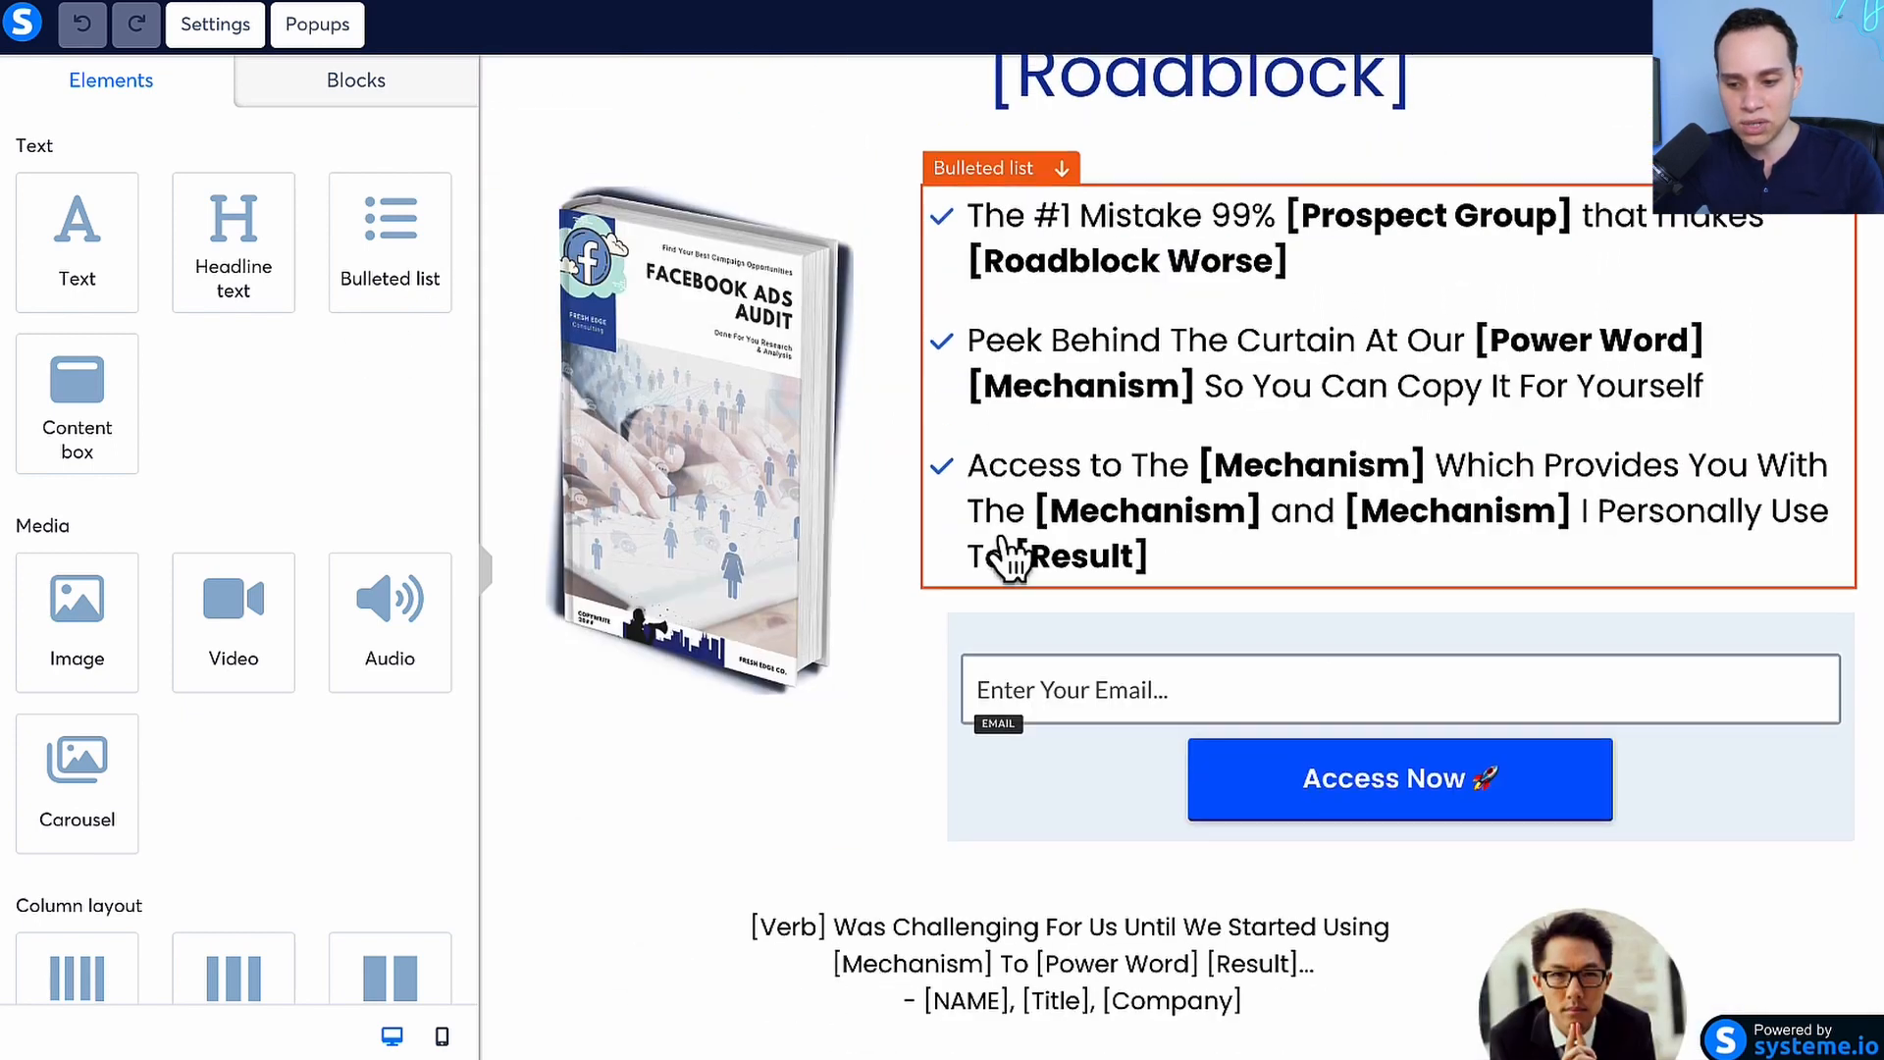
scroll(1009, 559, "up", 3)
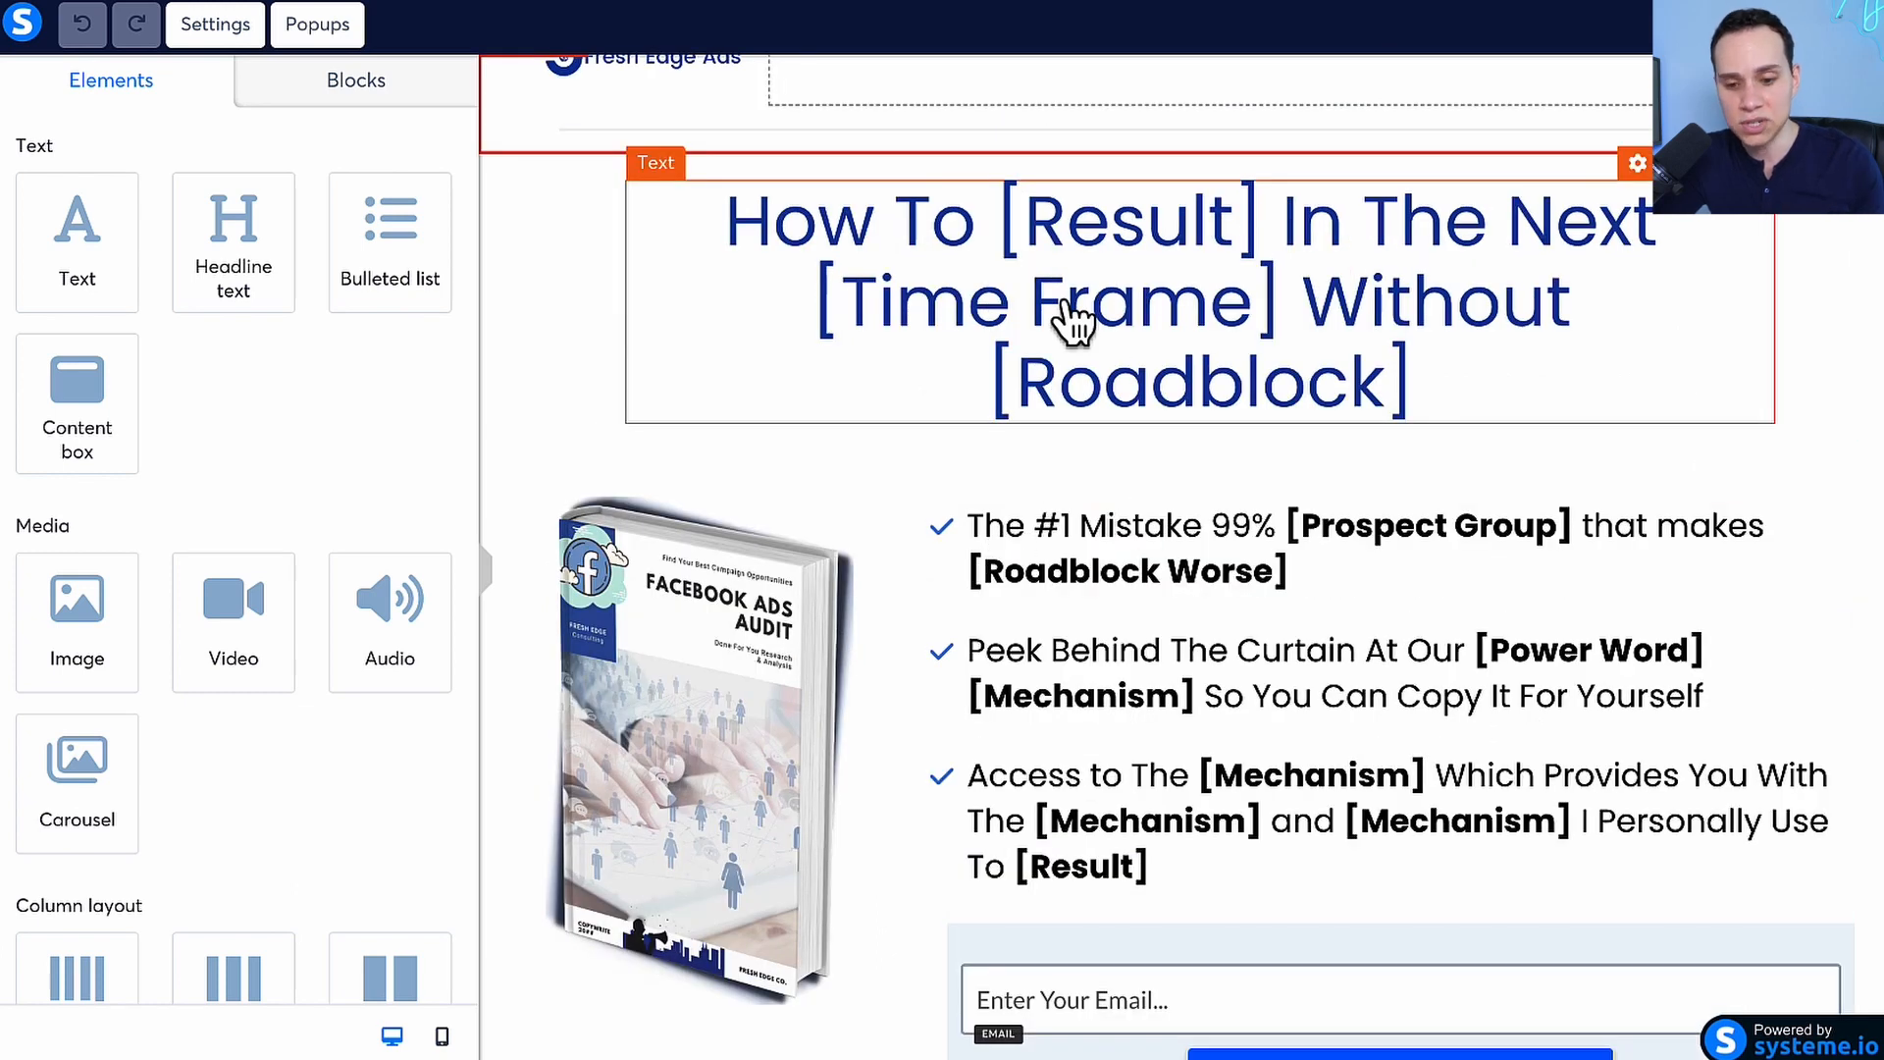
scroll(1074, 322, "up", 1)
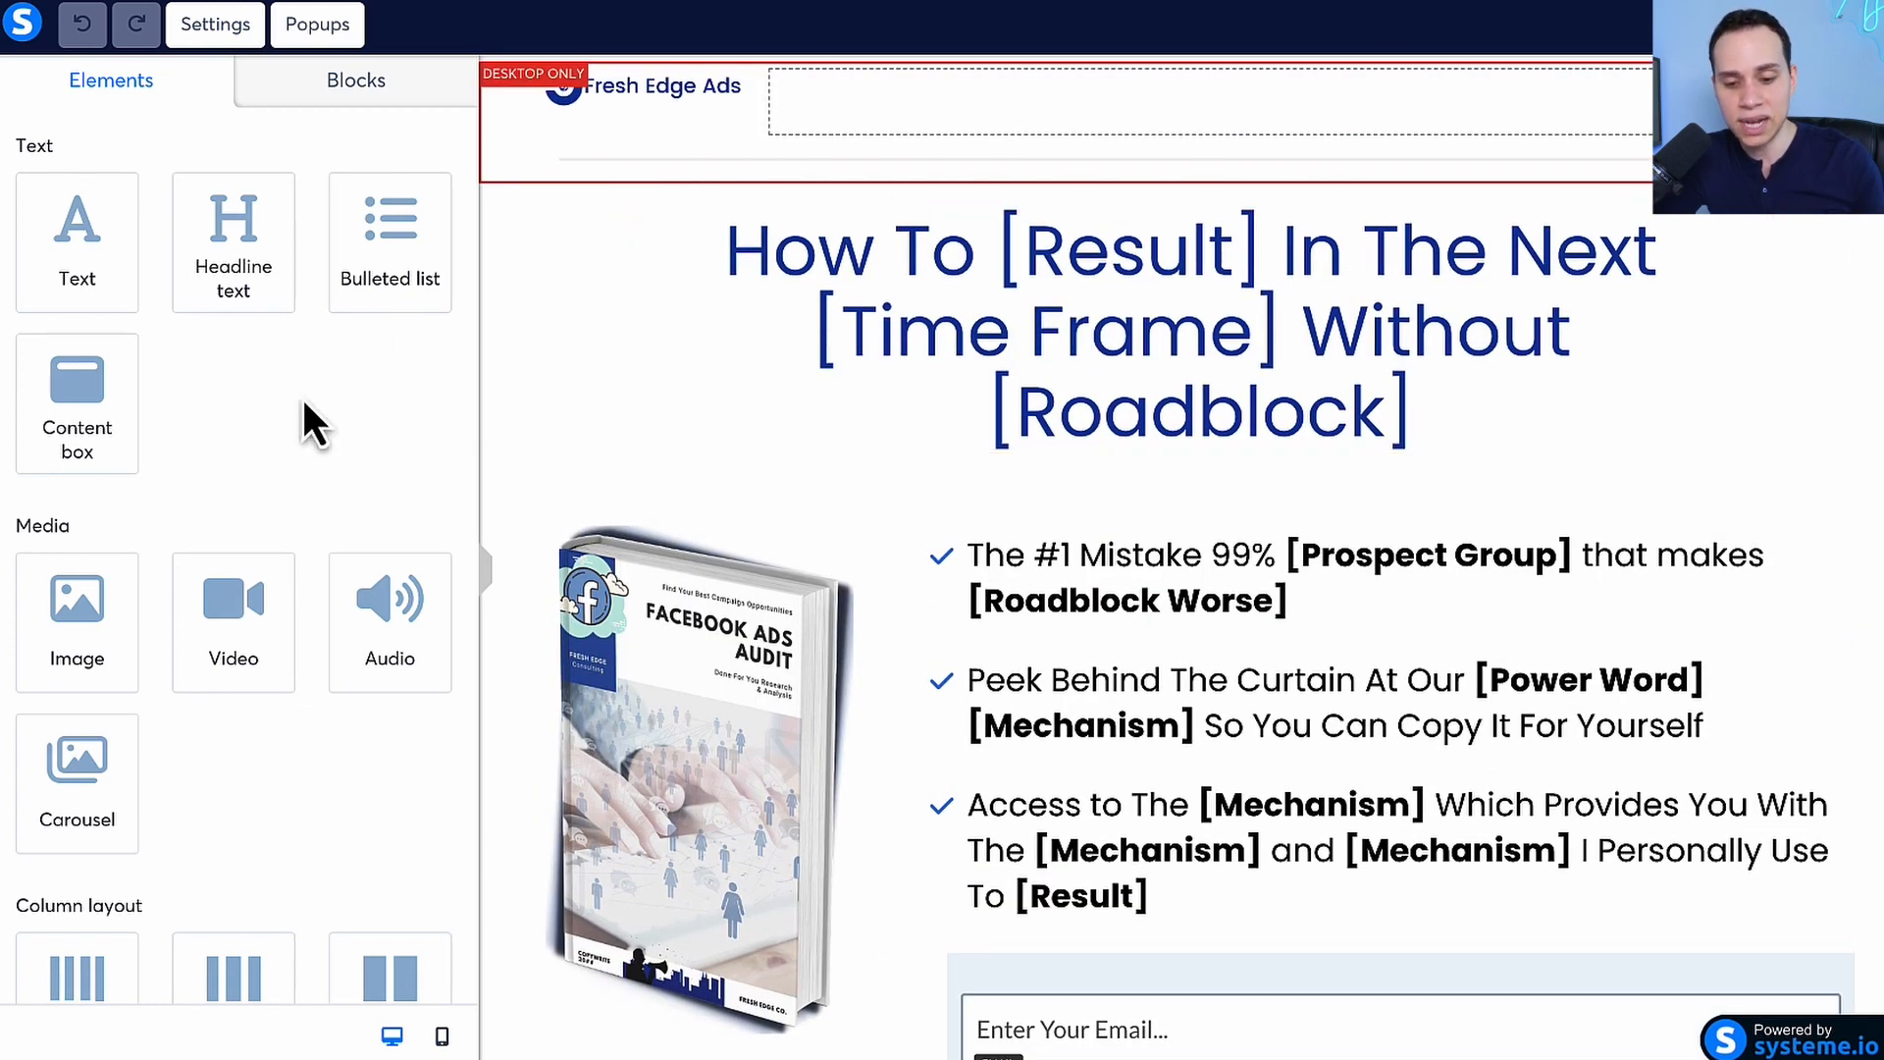
Look through the page elements available in the editor, from text and media to form, social and other elements
scroll(250, 422, "down", 7)
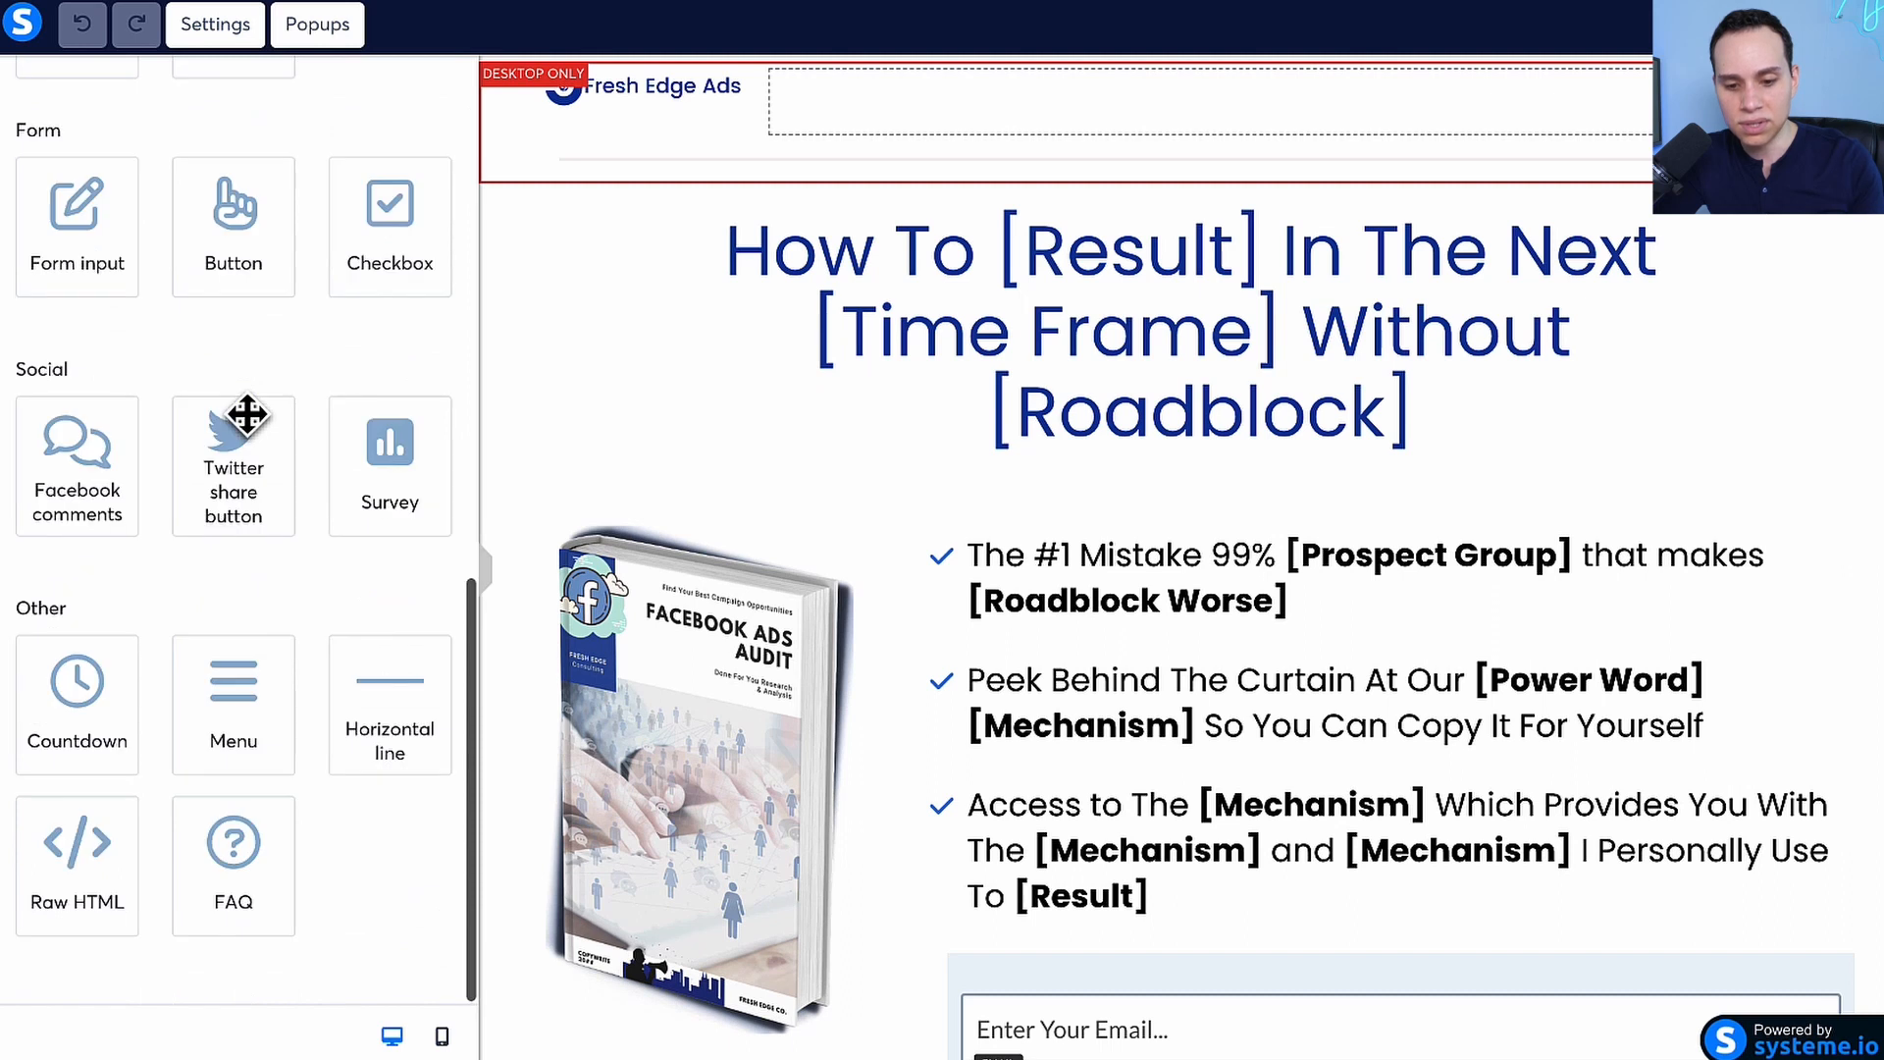
scroll(246, 416, "up", 8)
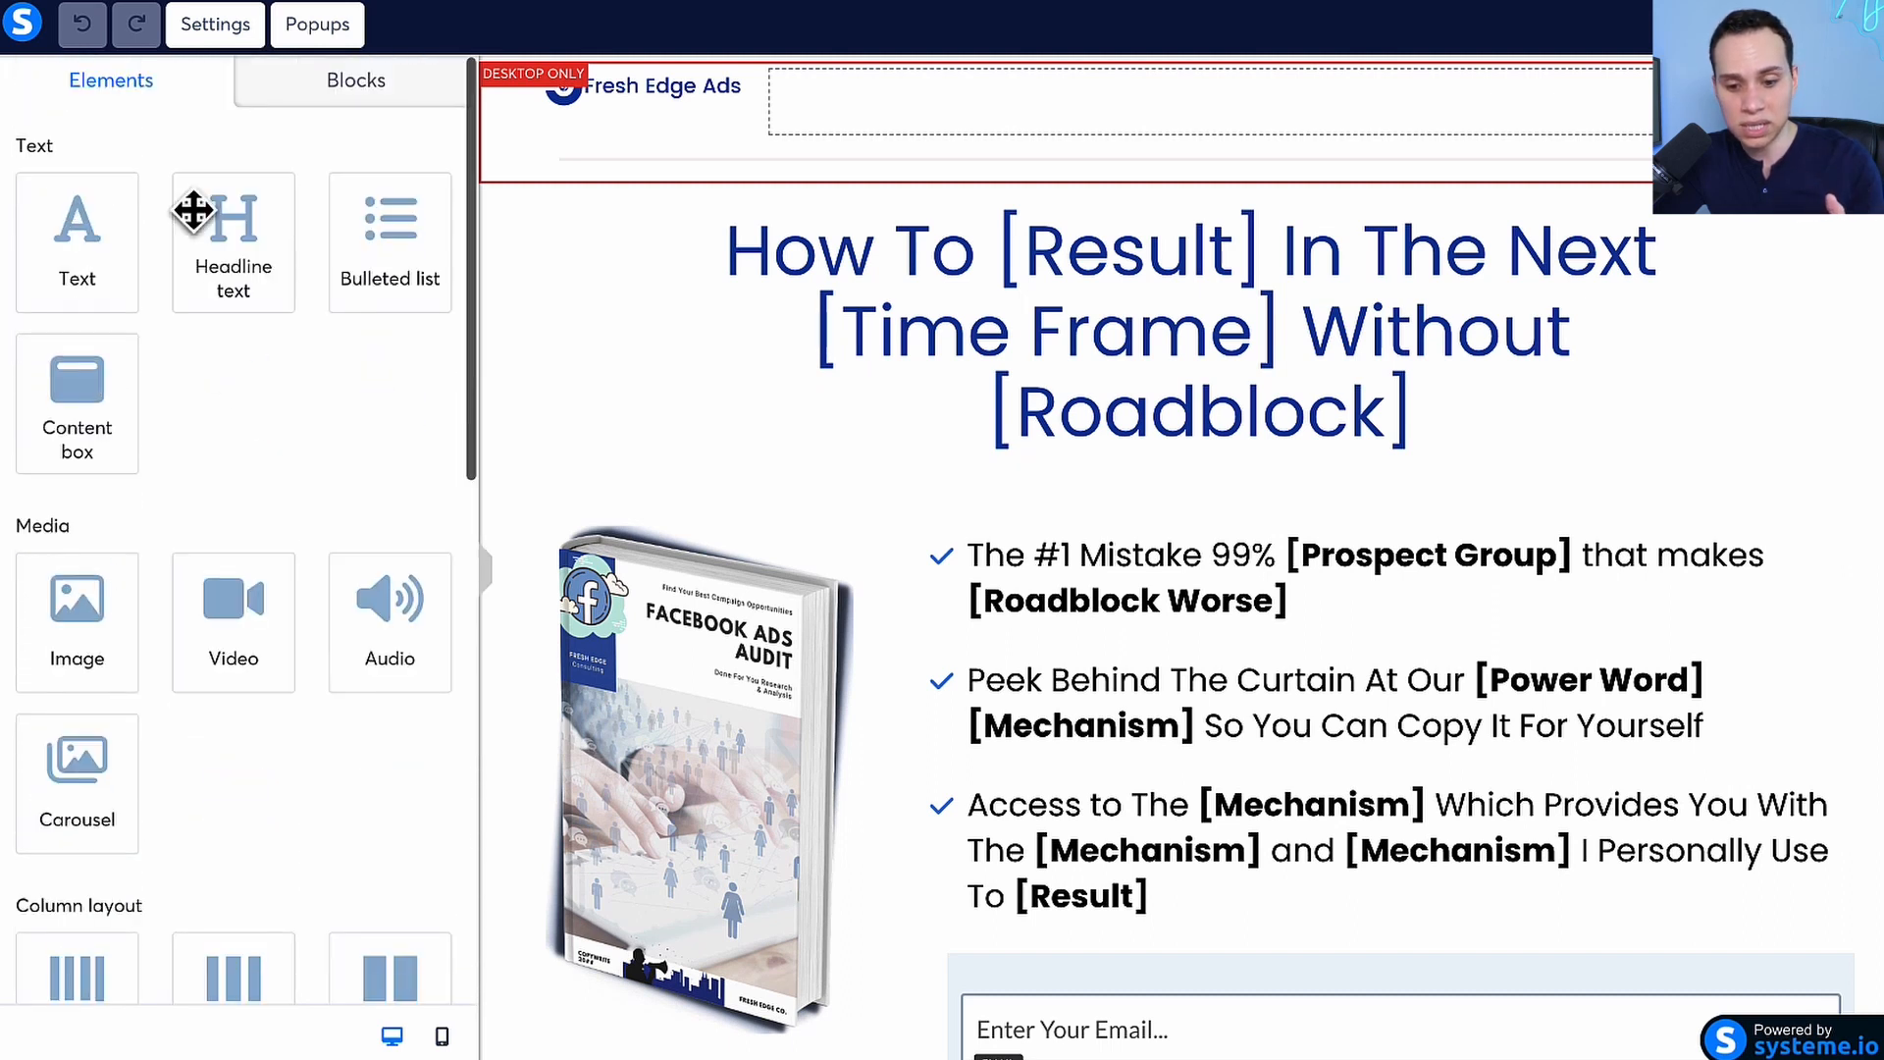
left_click_drag(218, 216, 137, 235)
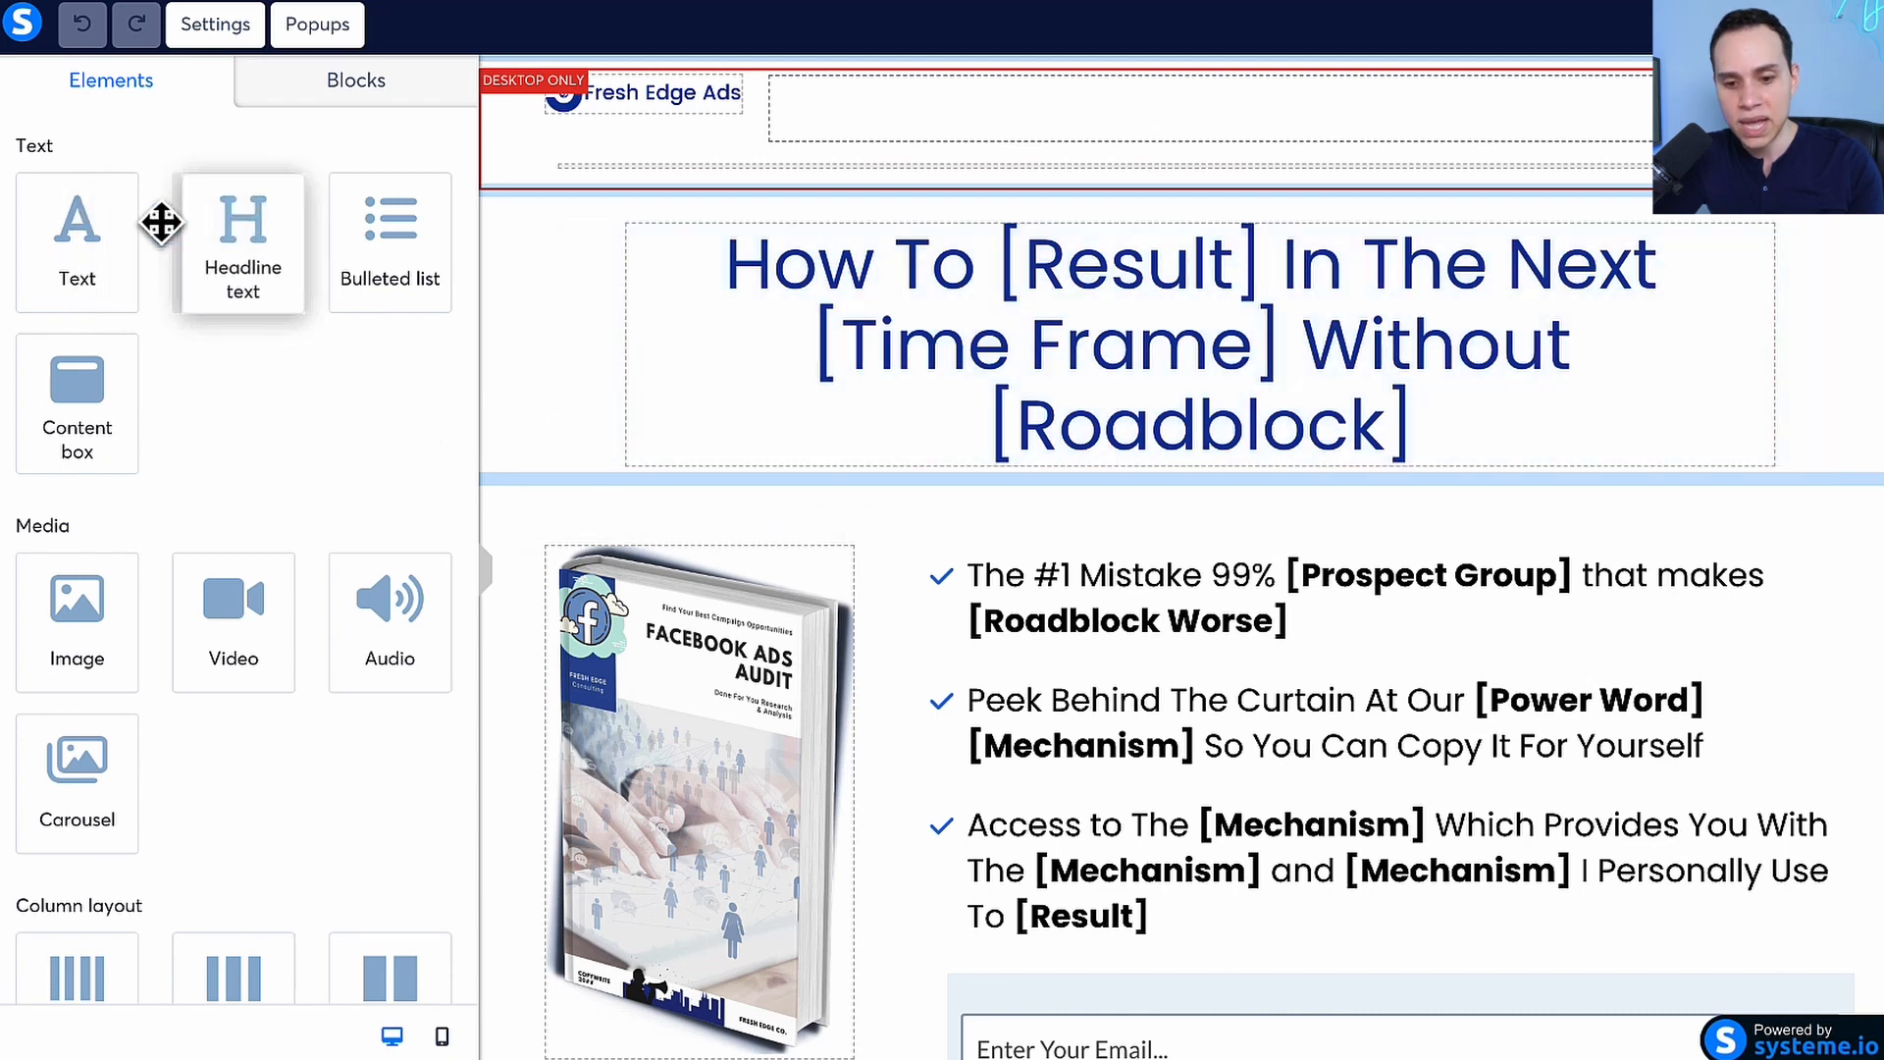
Examine the ready-made section blocks, including item columns, footers, background-image headers, pricing cards, menus and testimonials
left_click(366, 83)
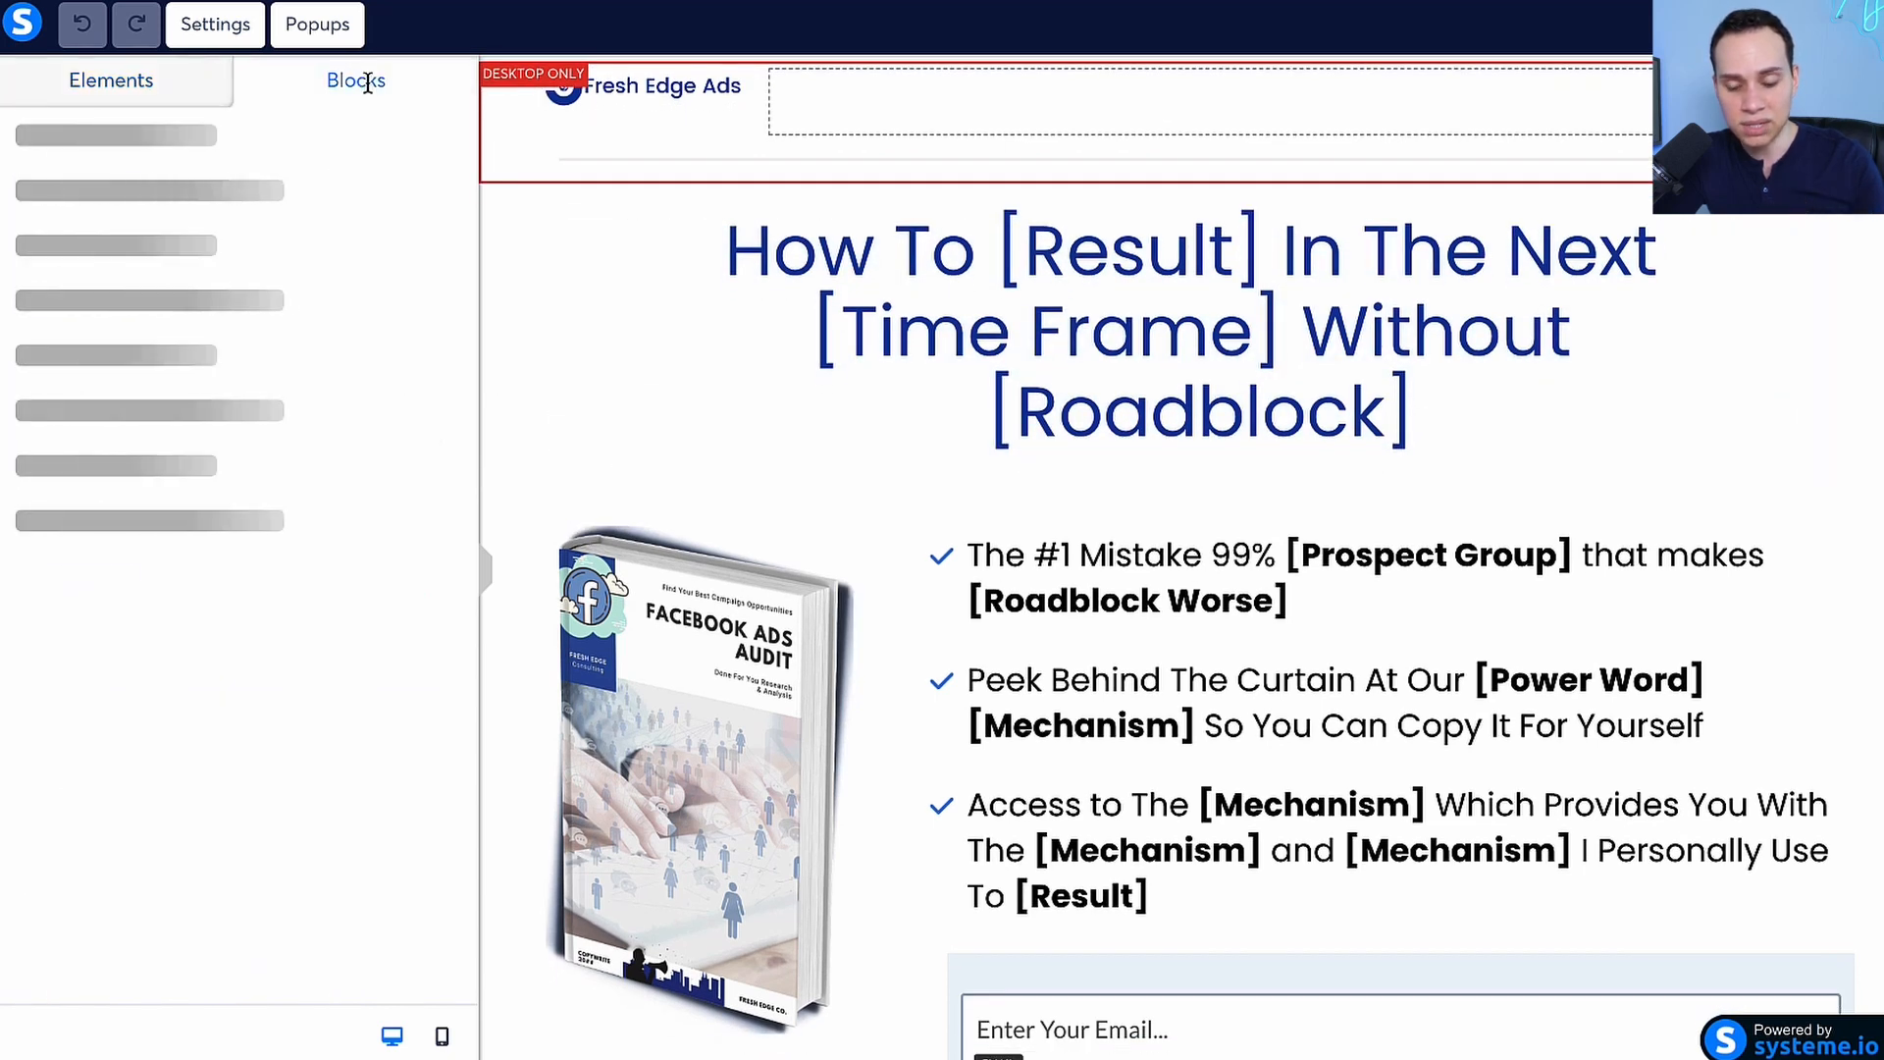
left_click(27, 125)
left_click(29, 237)
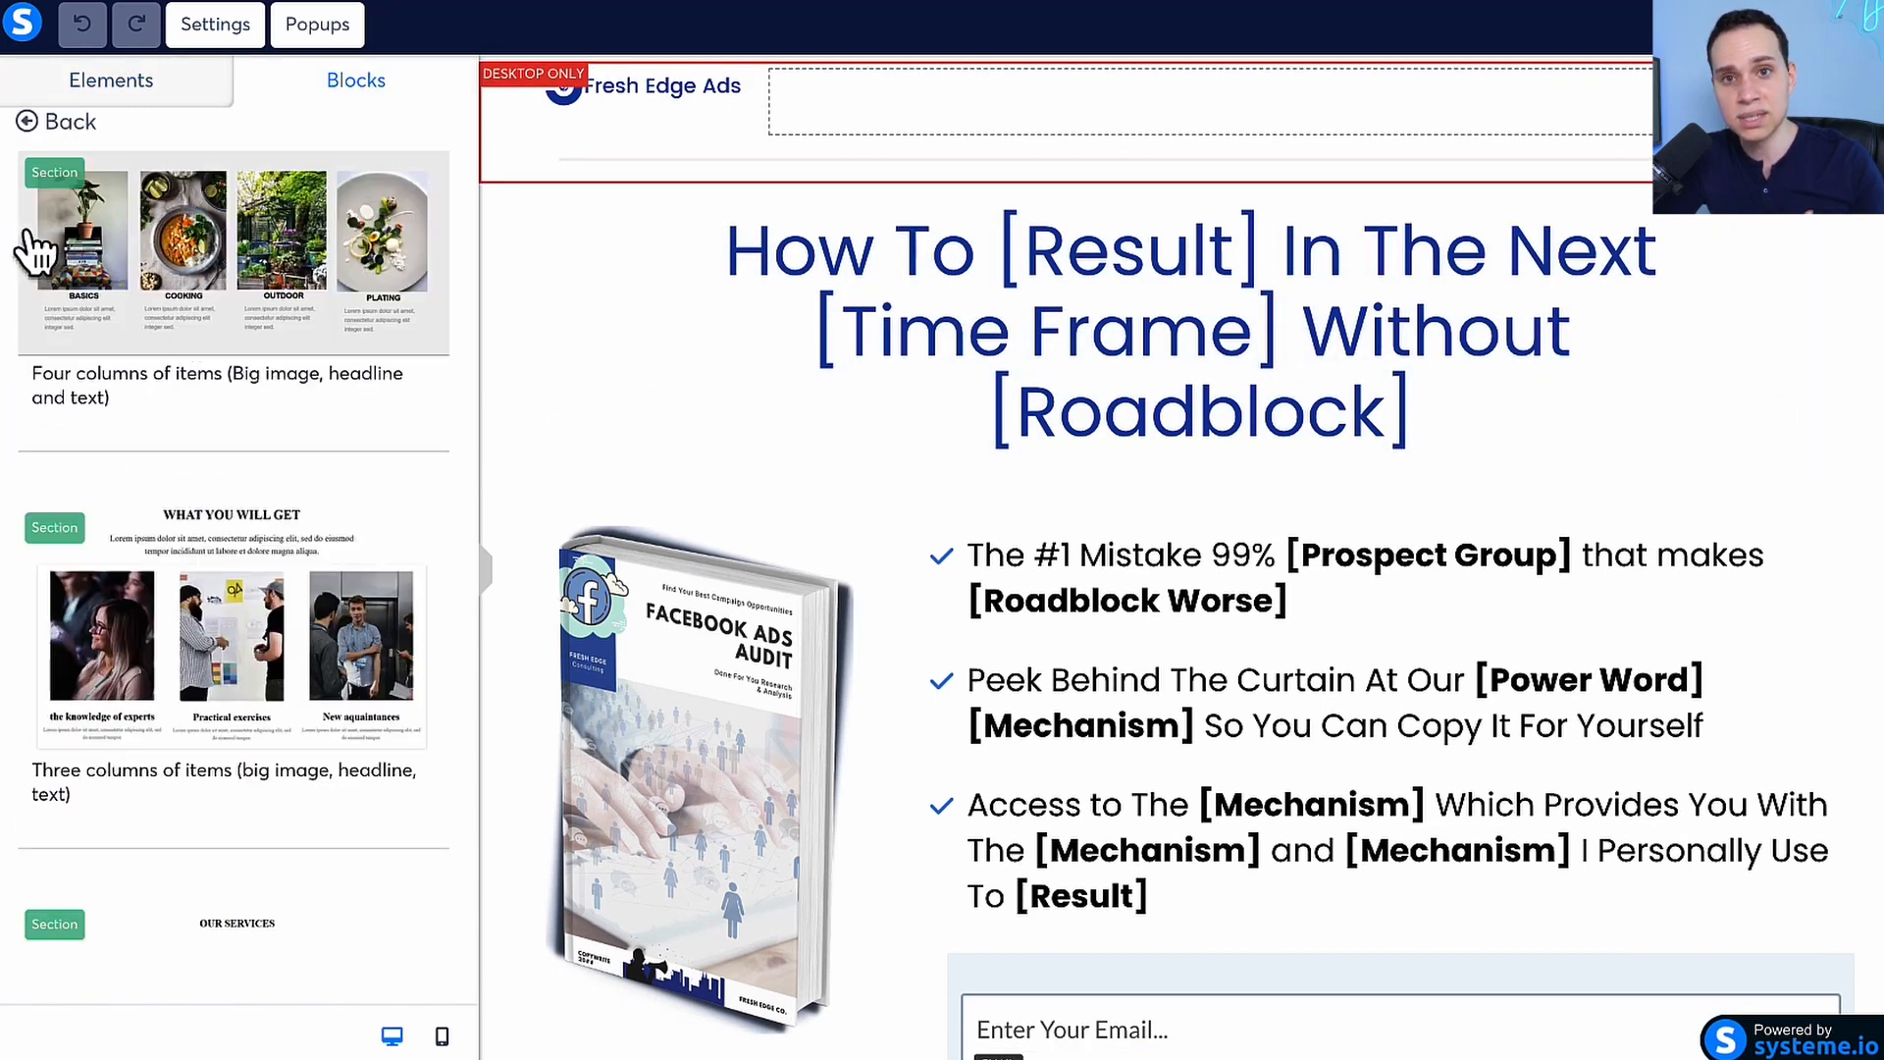
left_click(36, 122)
left_click(41, 302)
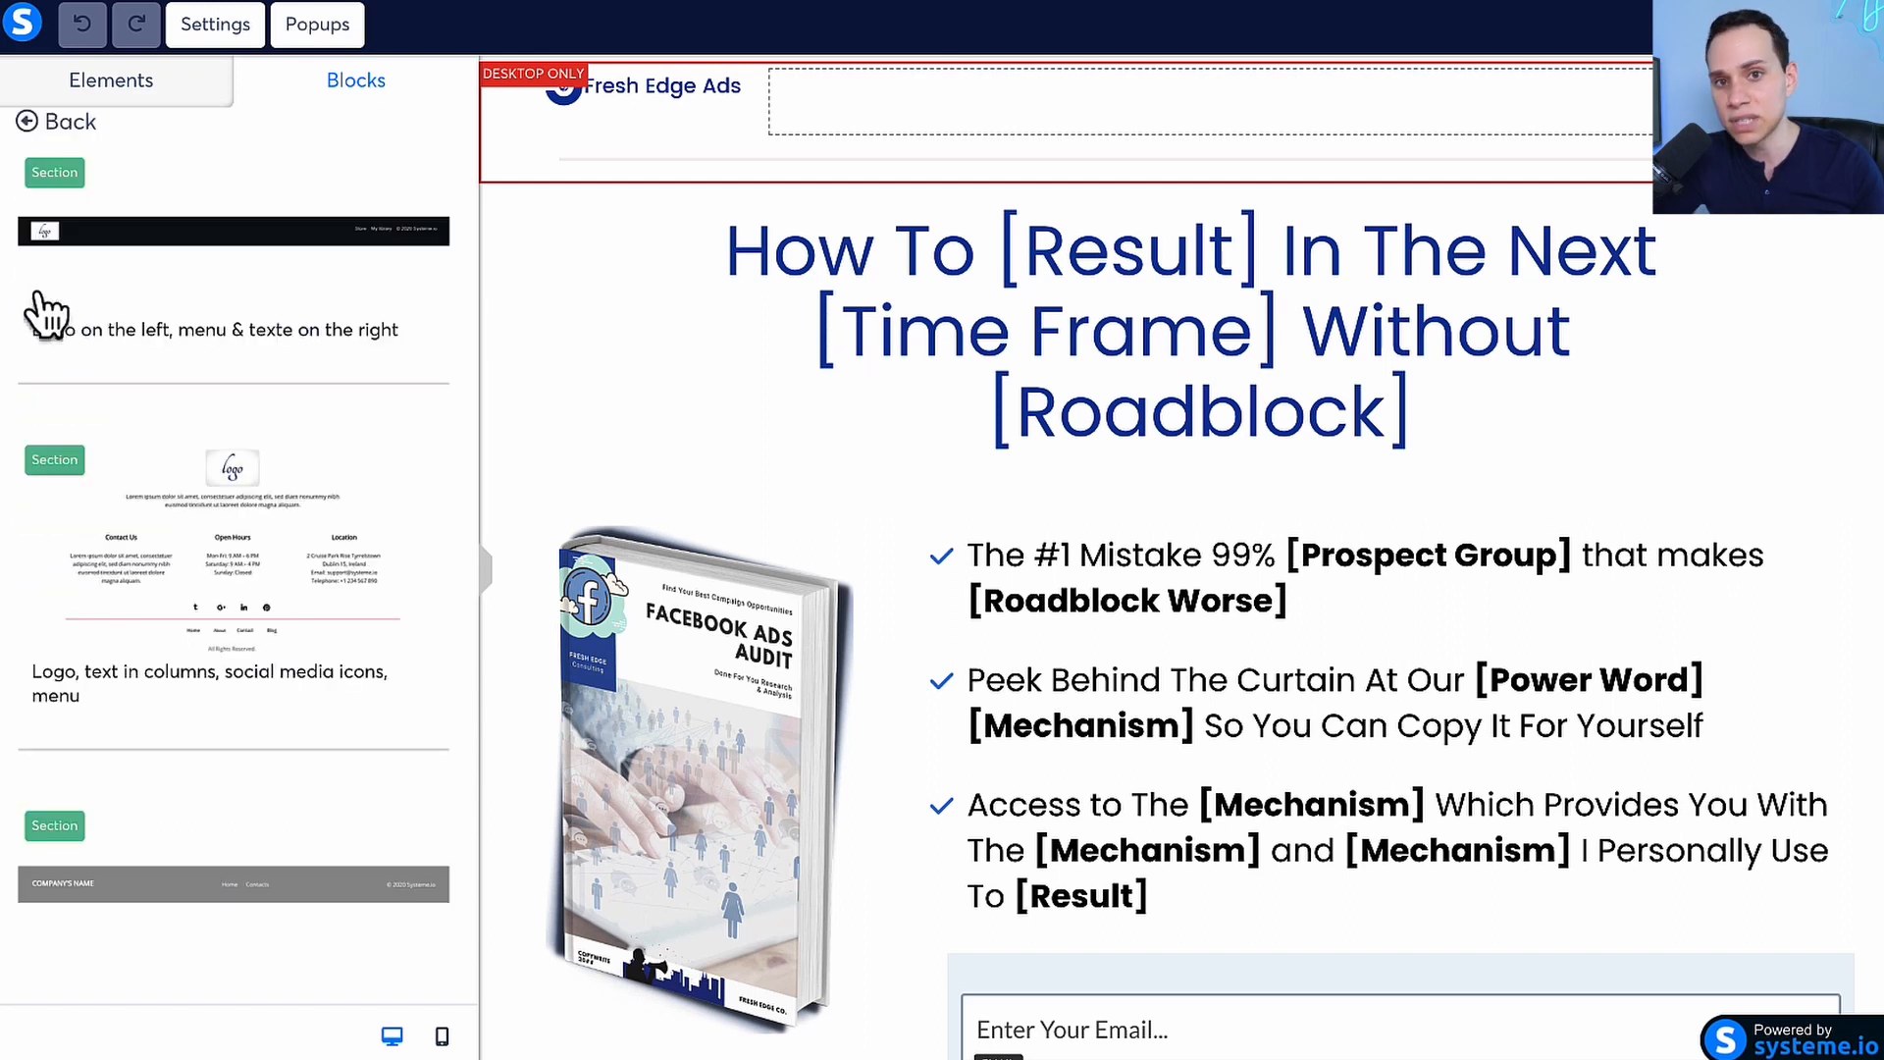
left_click(30, 122)
left_click(40, 410)
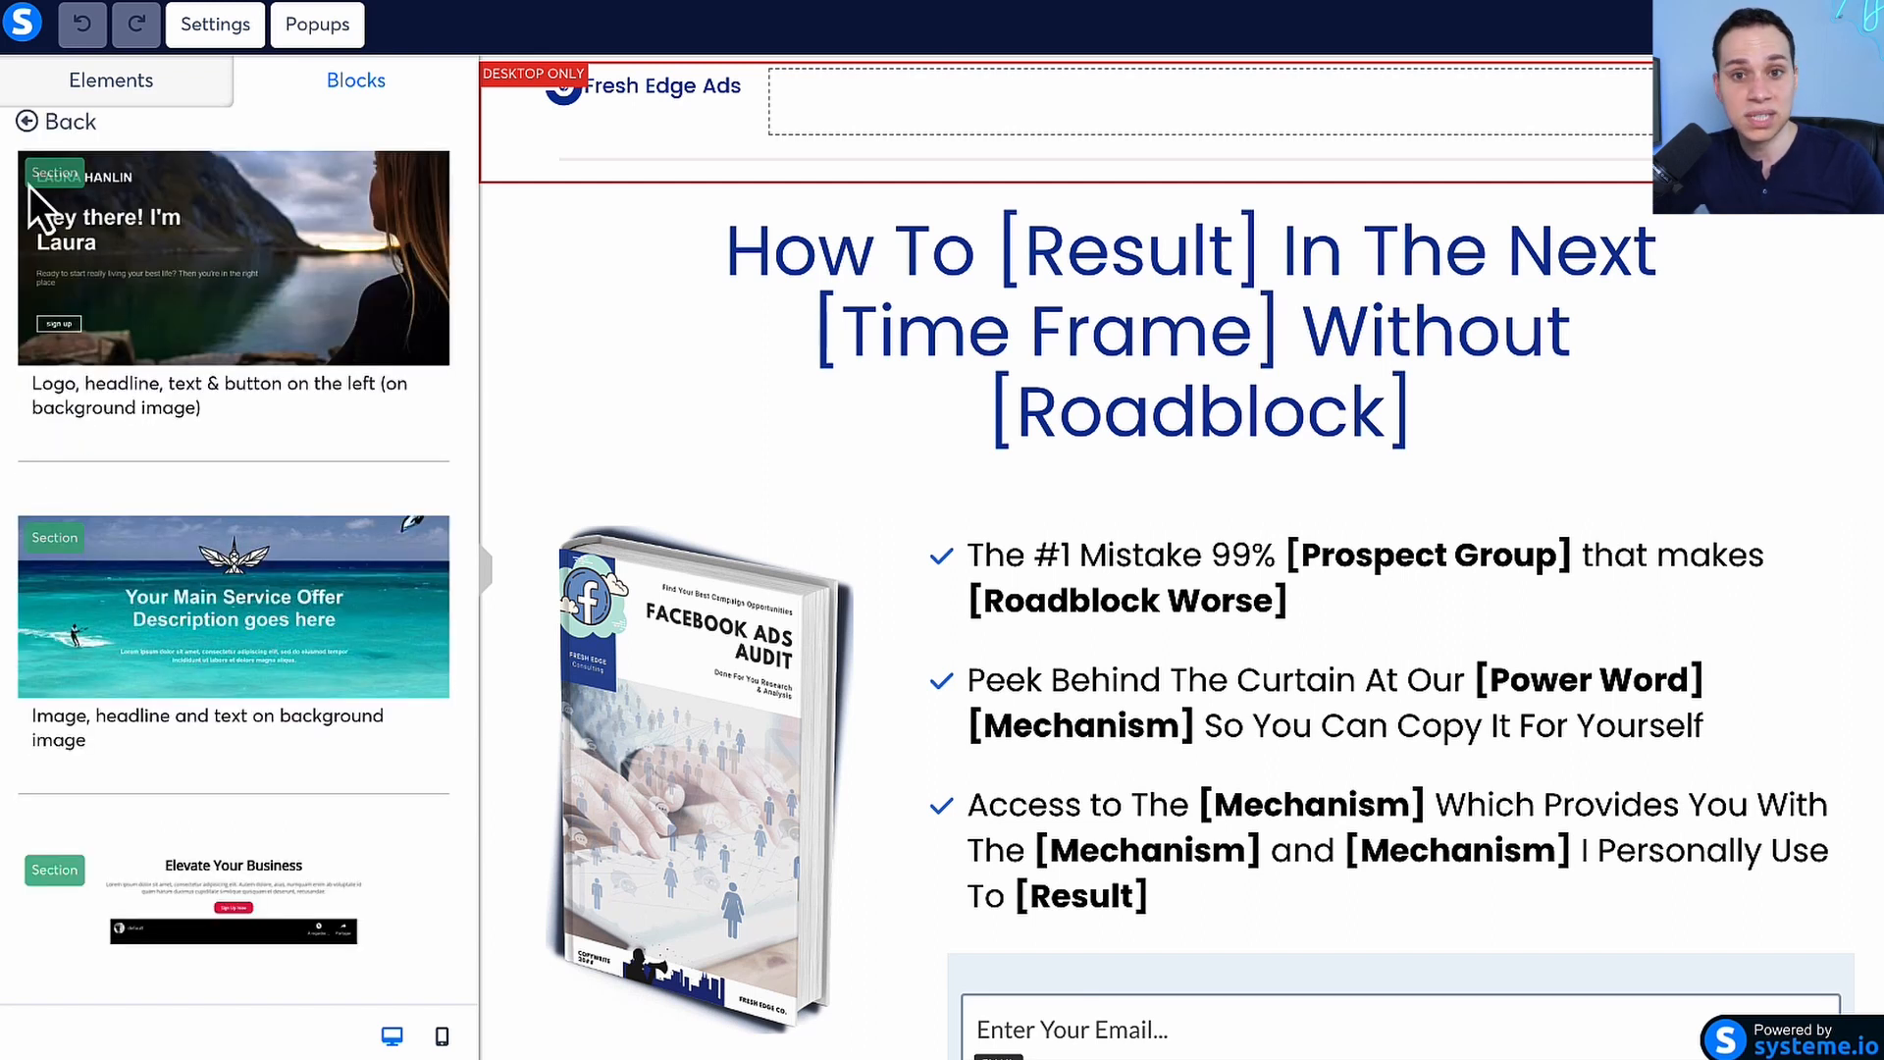
left_click(32, 124)
left_click(40, 466)
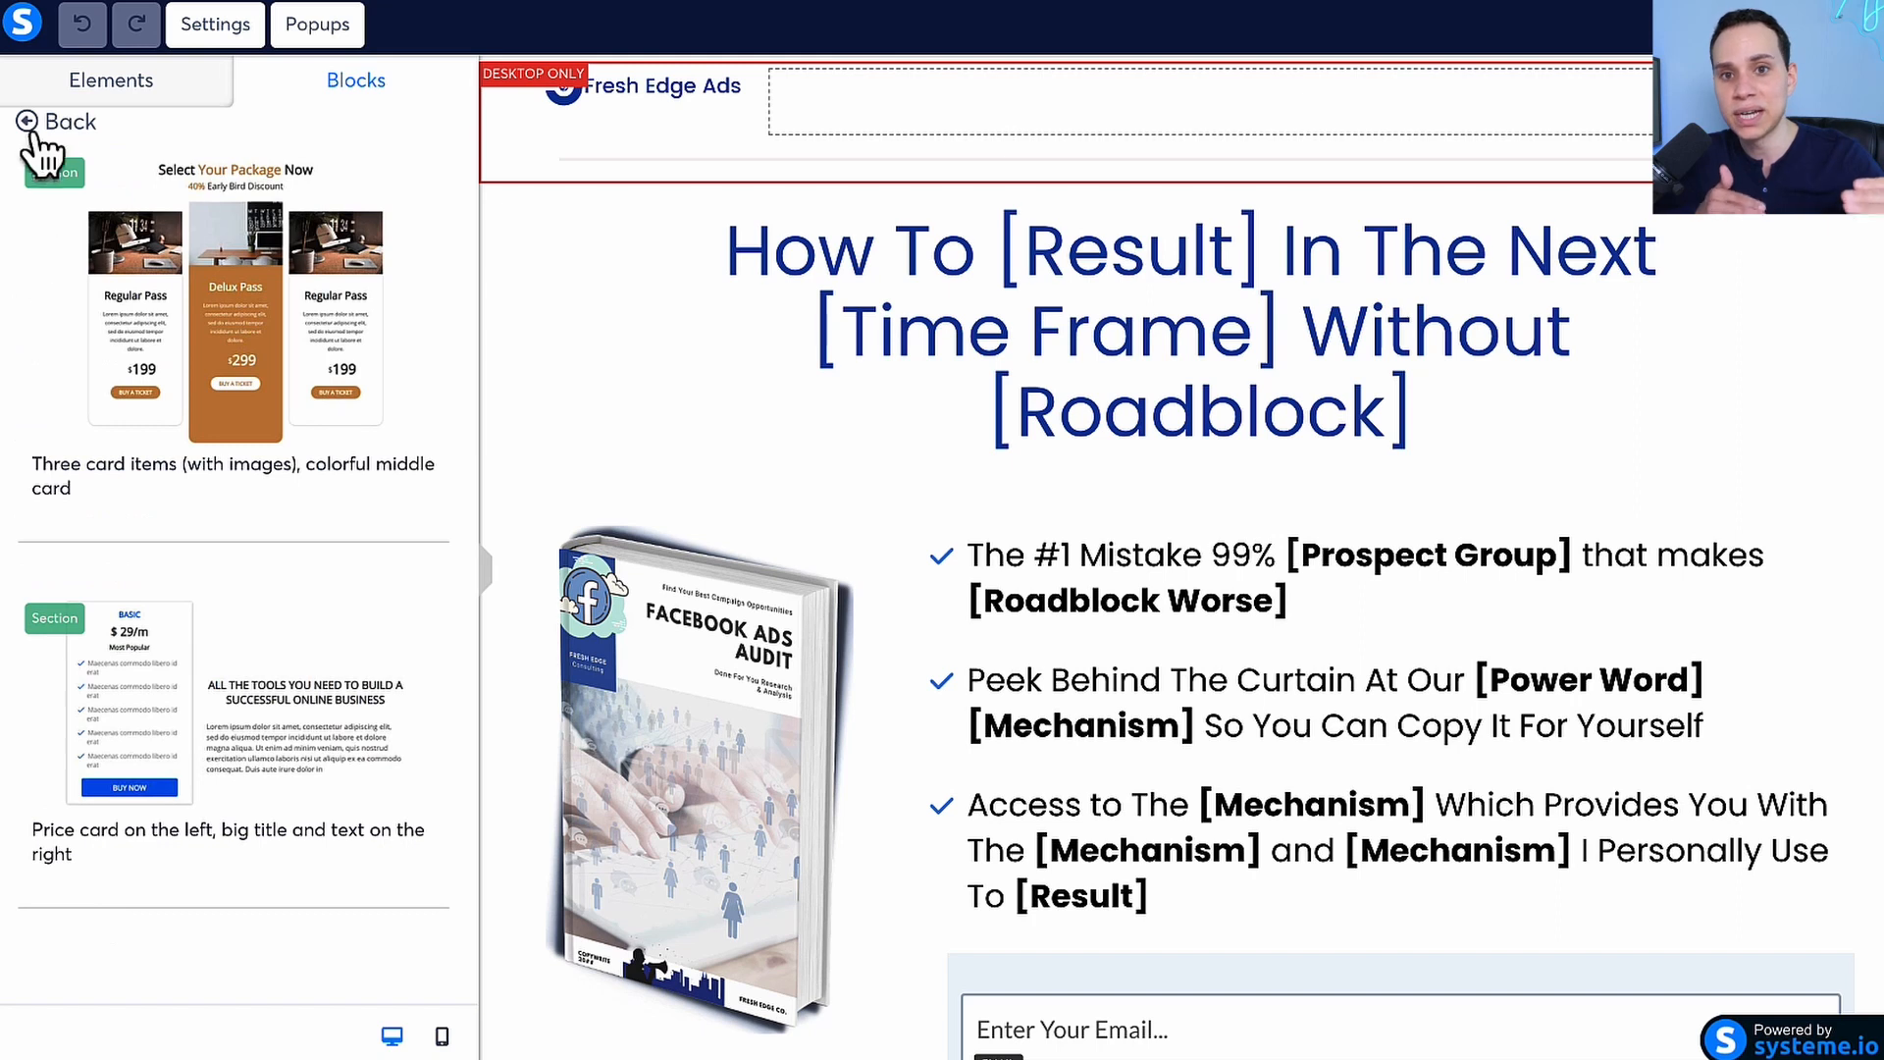
left_click(32, 124)
left_click(41, 530)
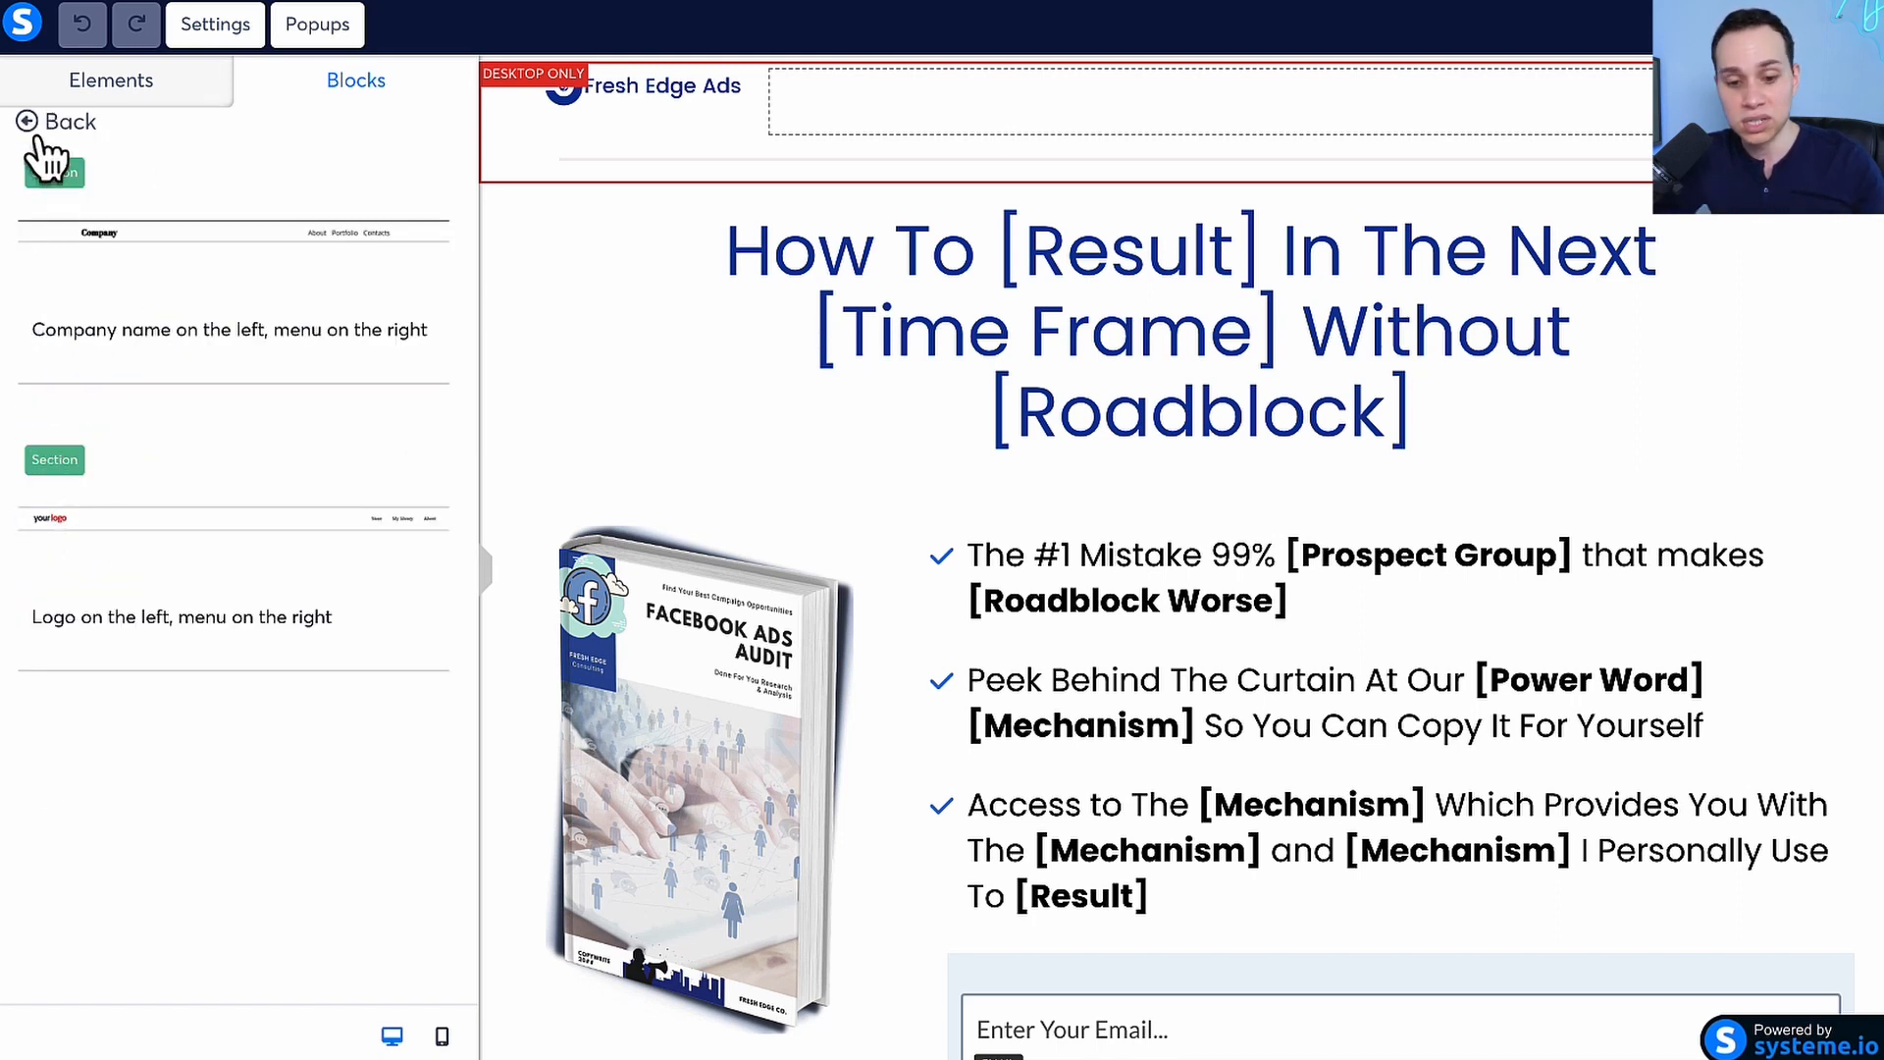
left_click(40, 126)
left_click(61, 579)
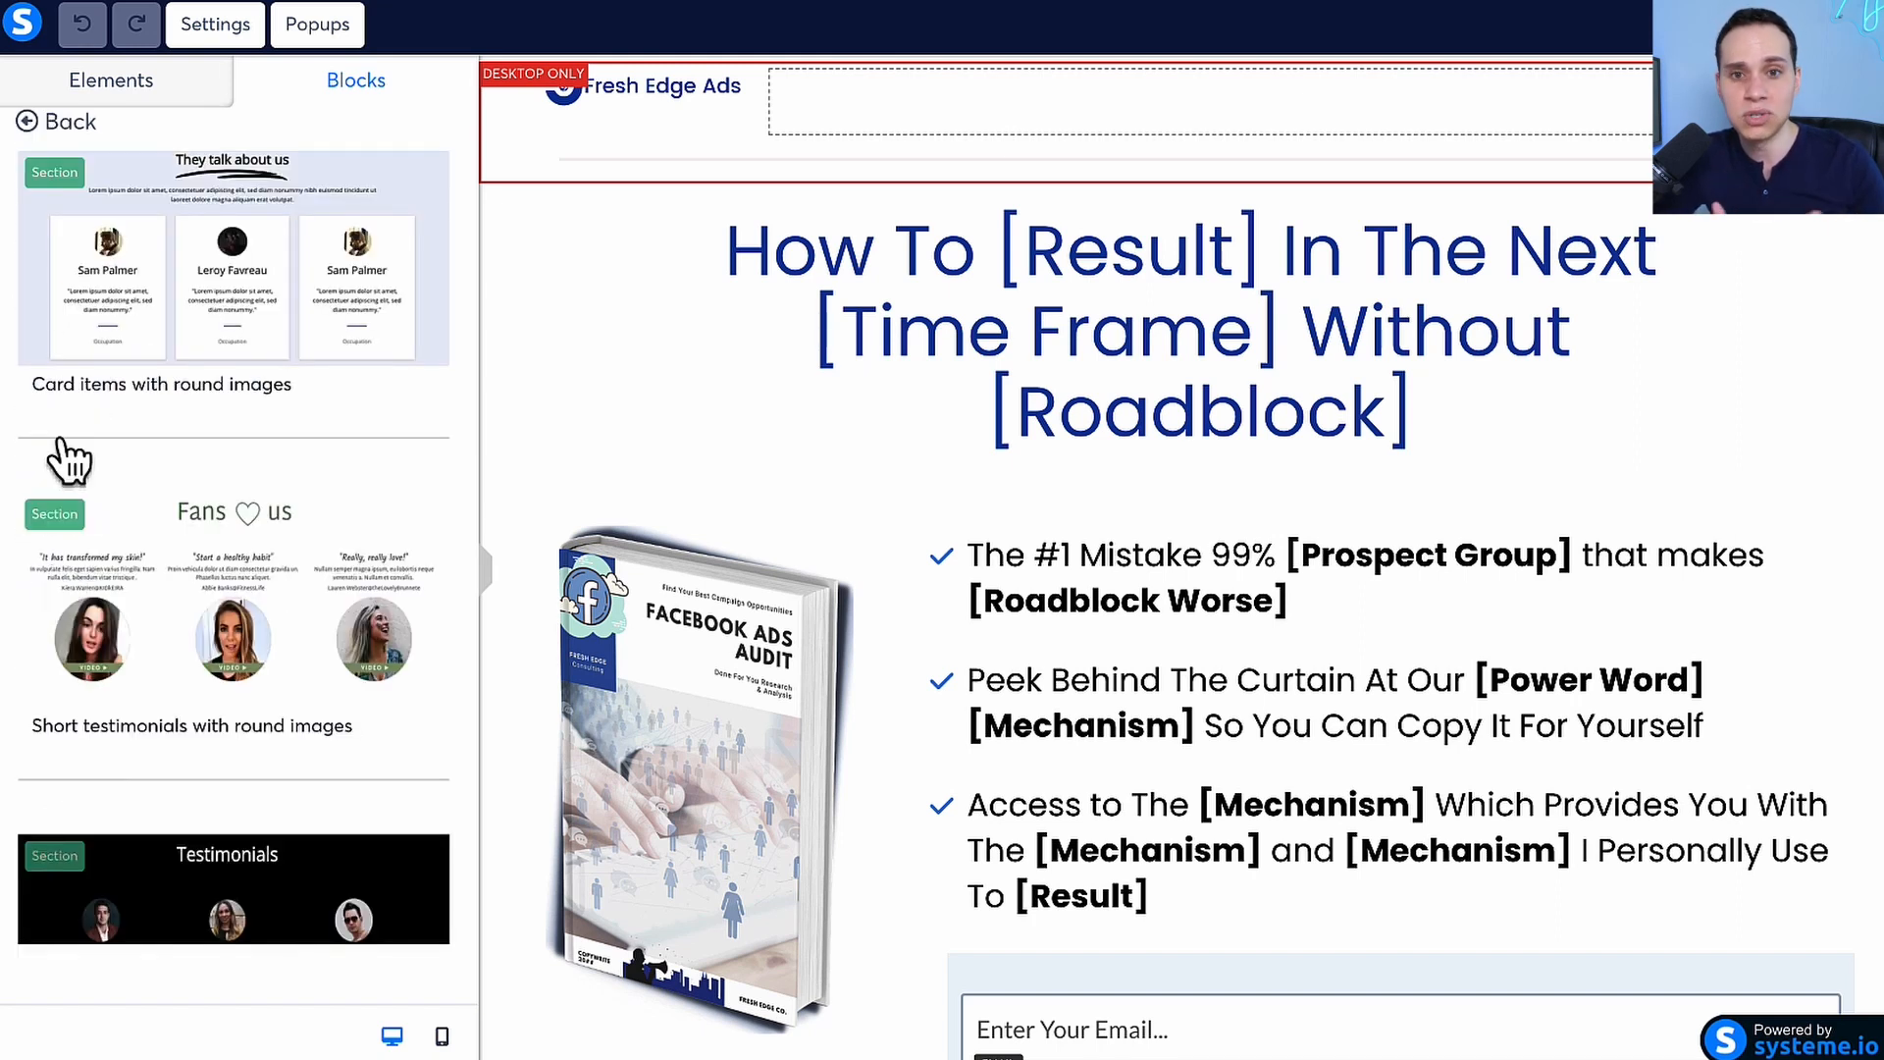
left_click(46, 123)
Review the page's typography, background, SEO and tracking settings, and try the affiliate badge option off and on again
left_click(236, 30)
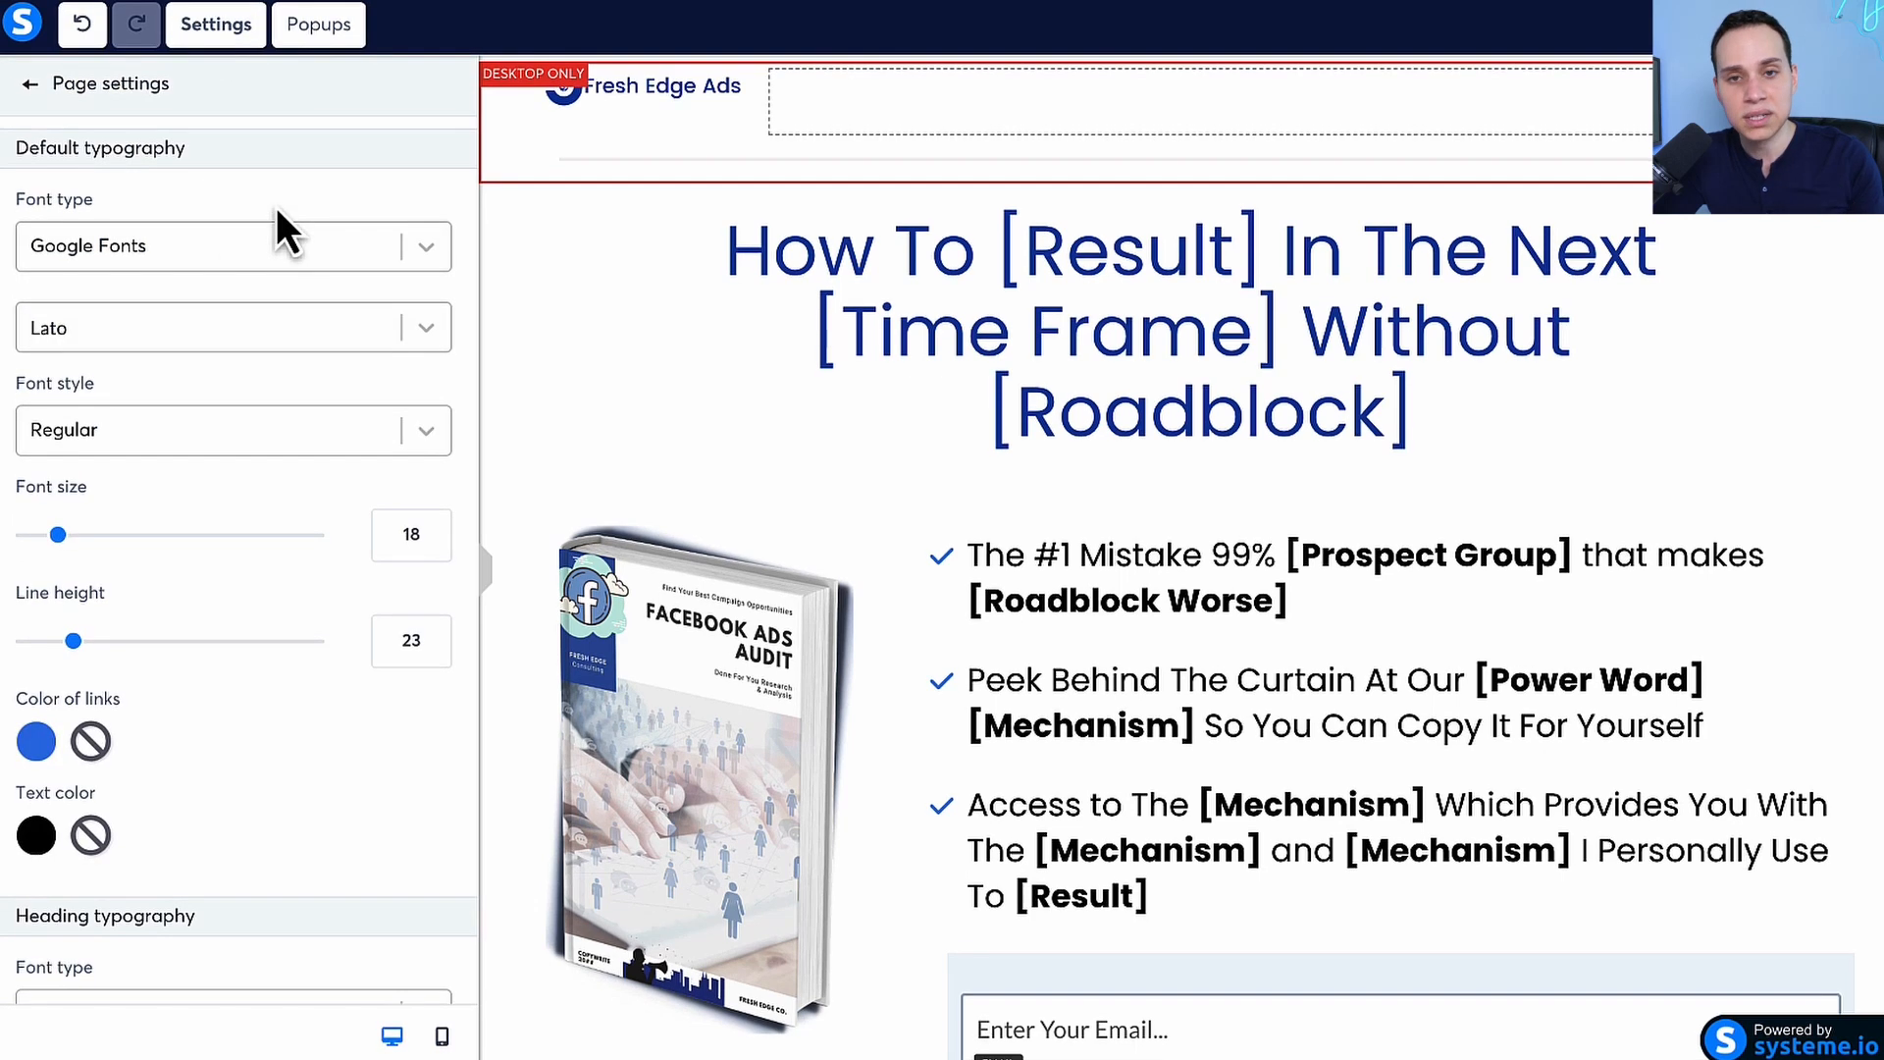
scroll(290, 281, "down", 1)
scroll(286, 275, "down", 8)
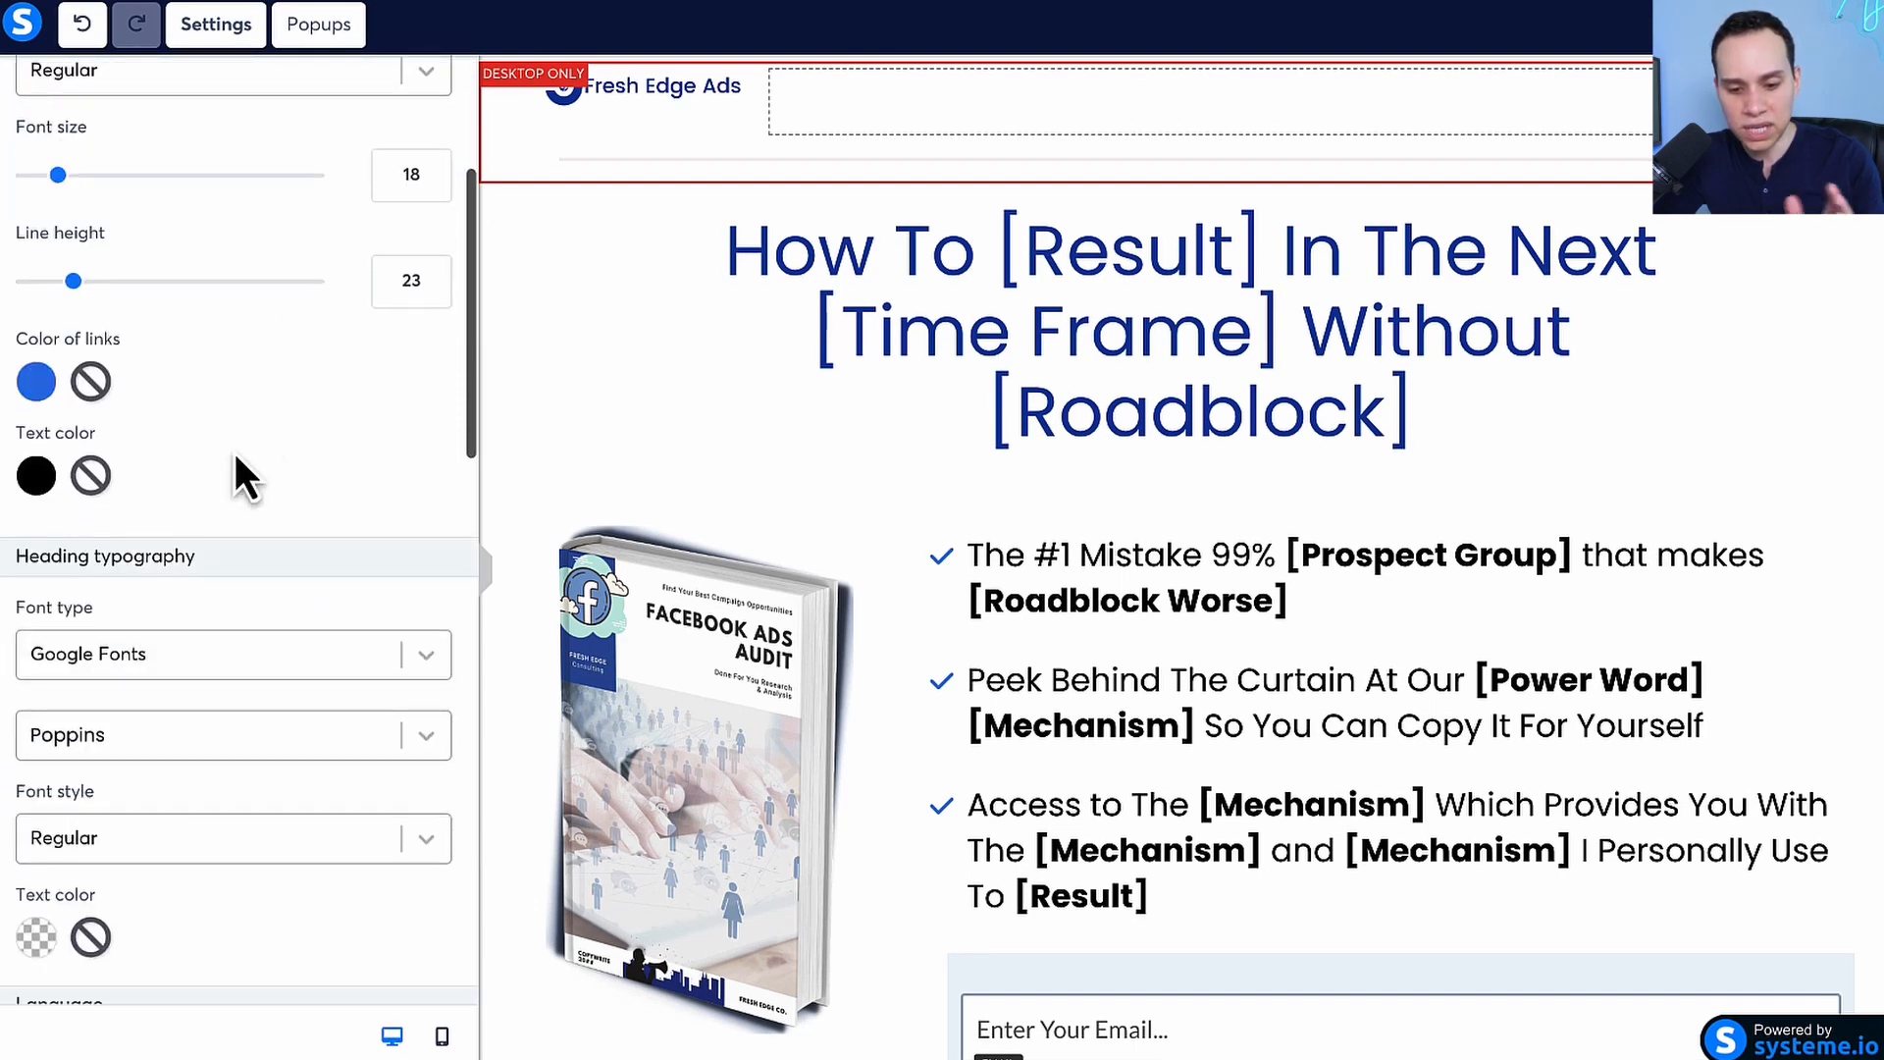
scroll(233, 451, "down", 10)
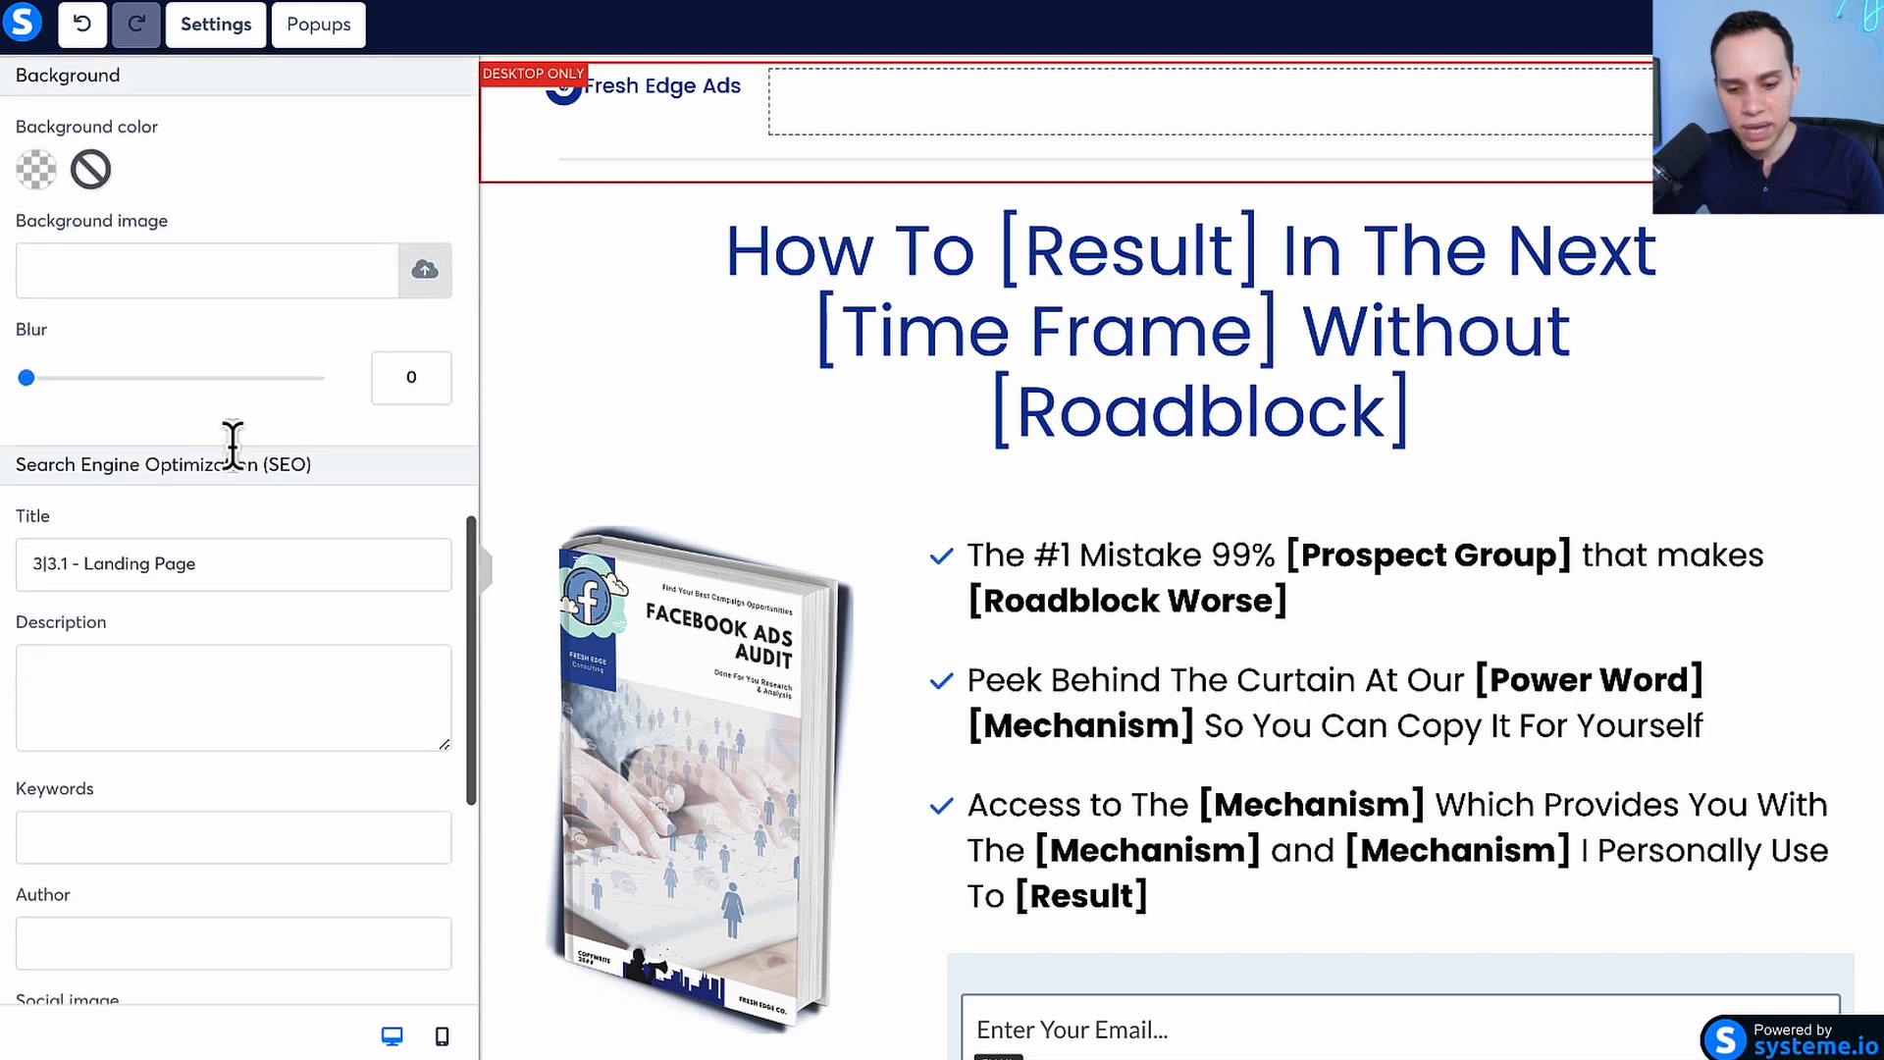
scroll(232, 447, "down", 3)
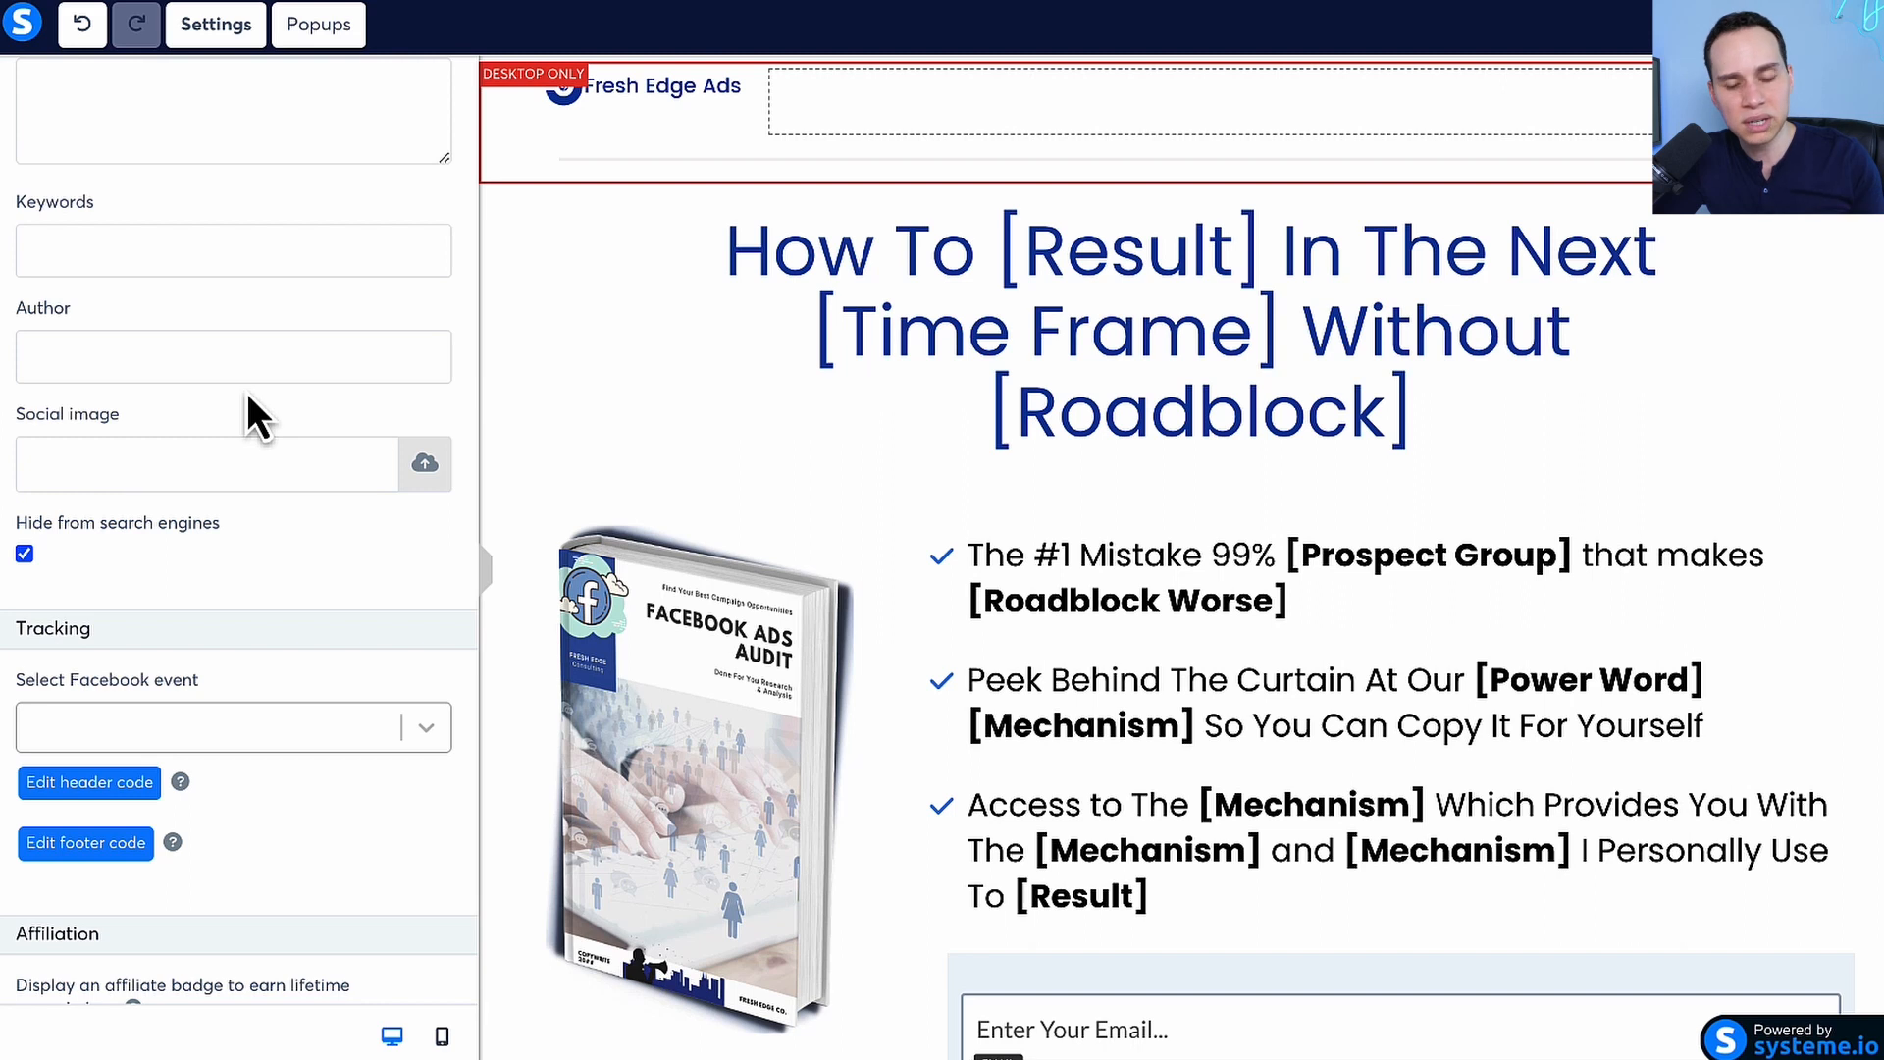
scroll(245, 388, "down", 1)
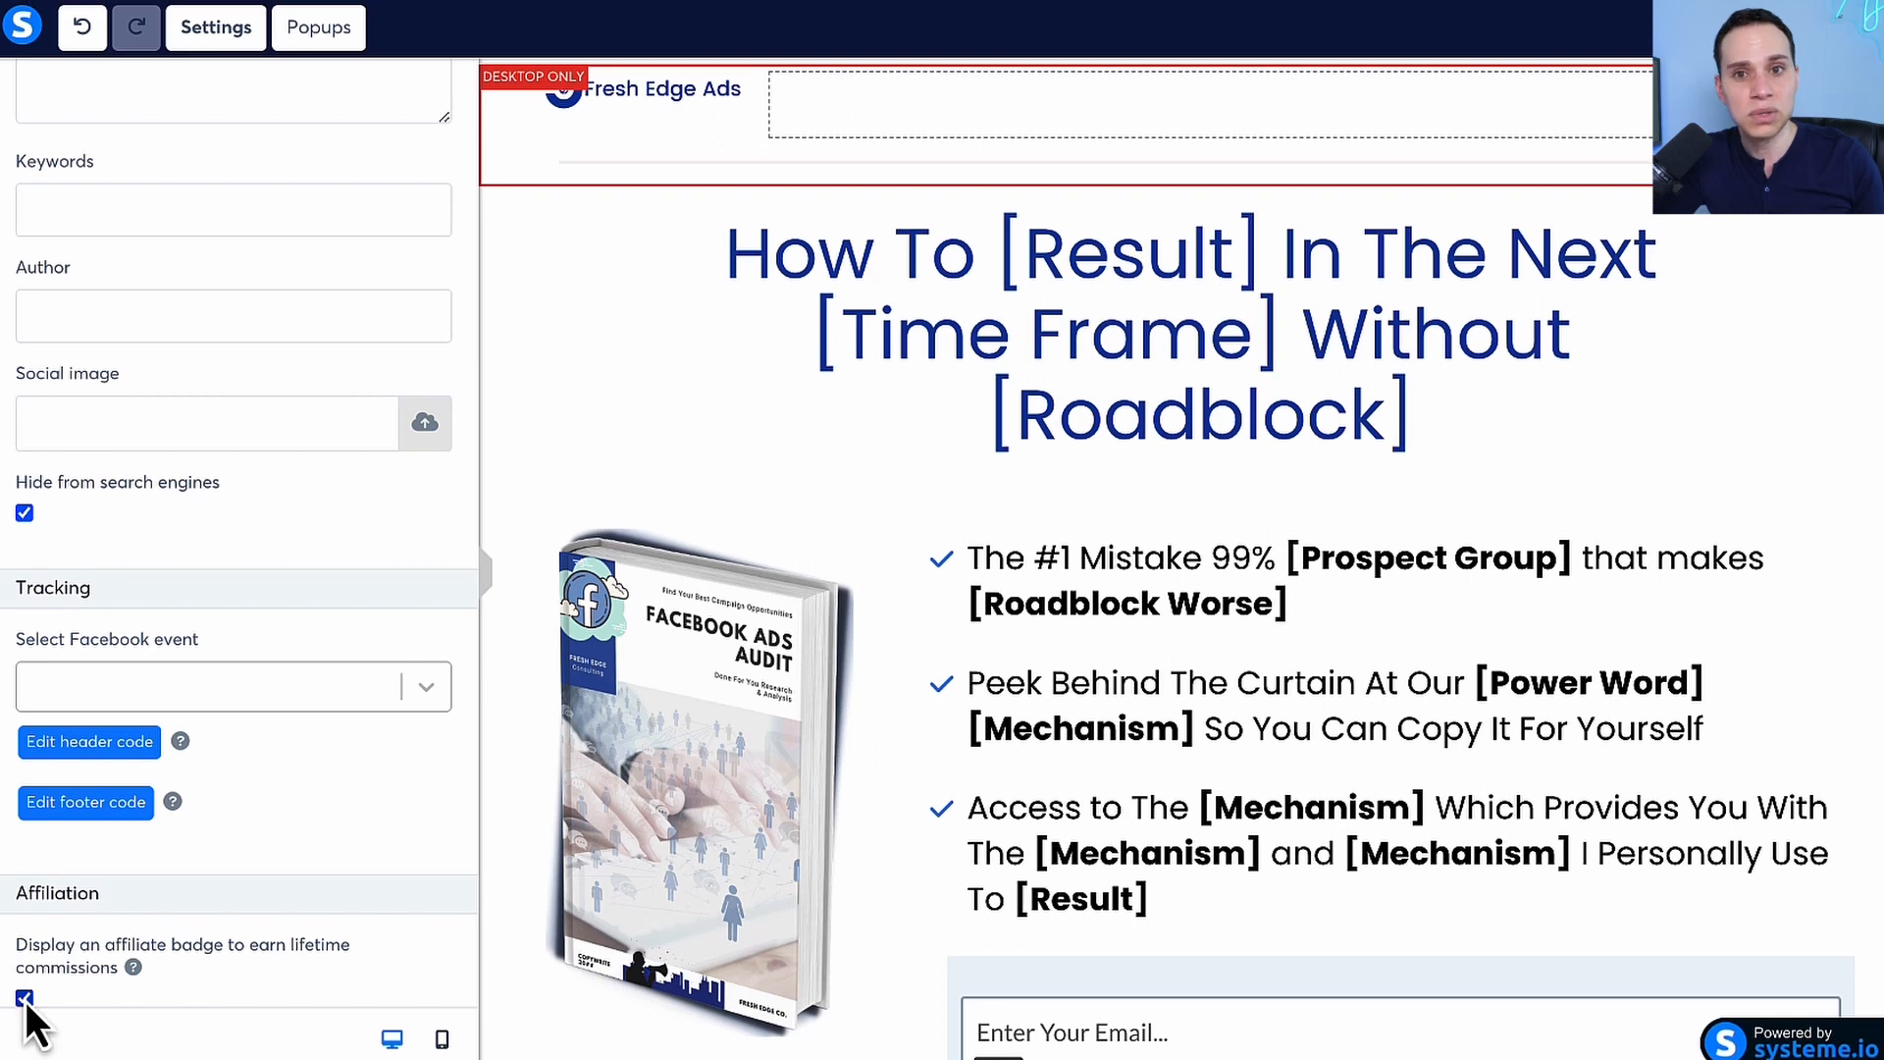
left_click(25, 998)
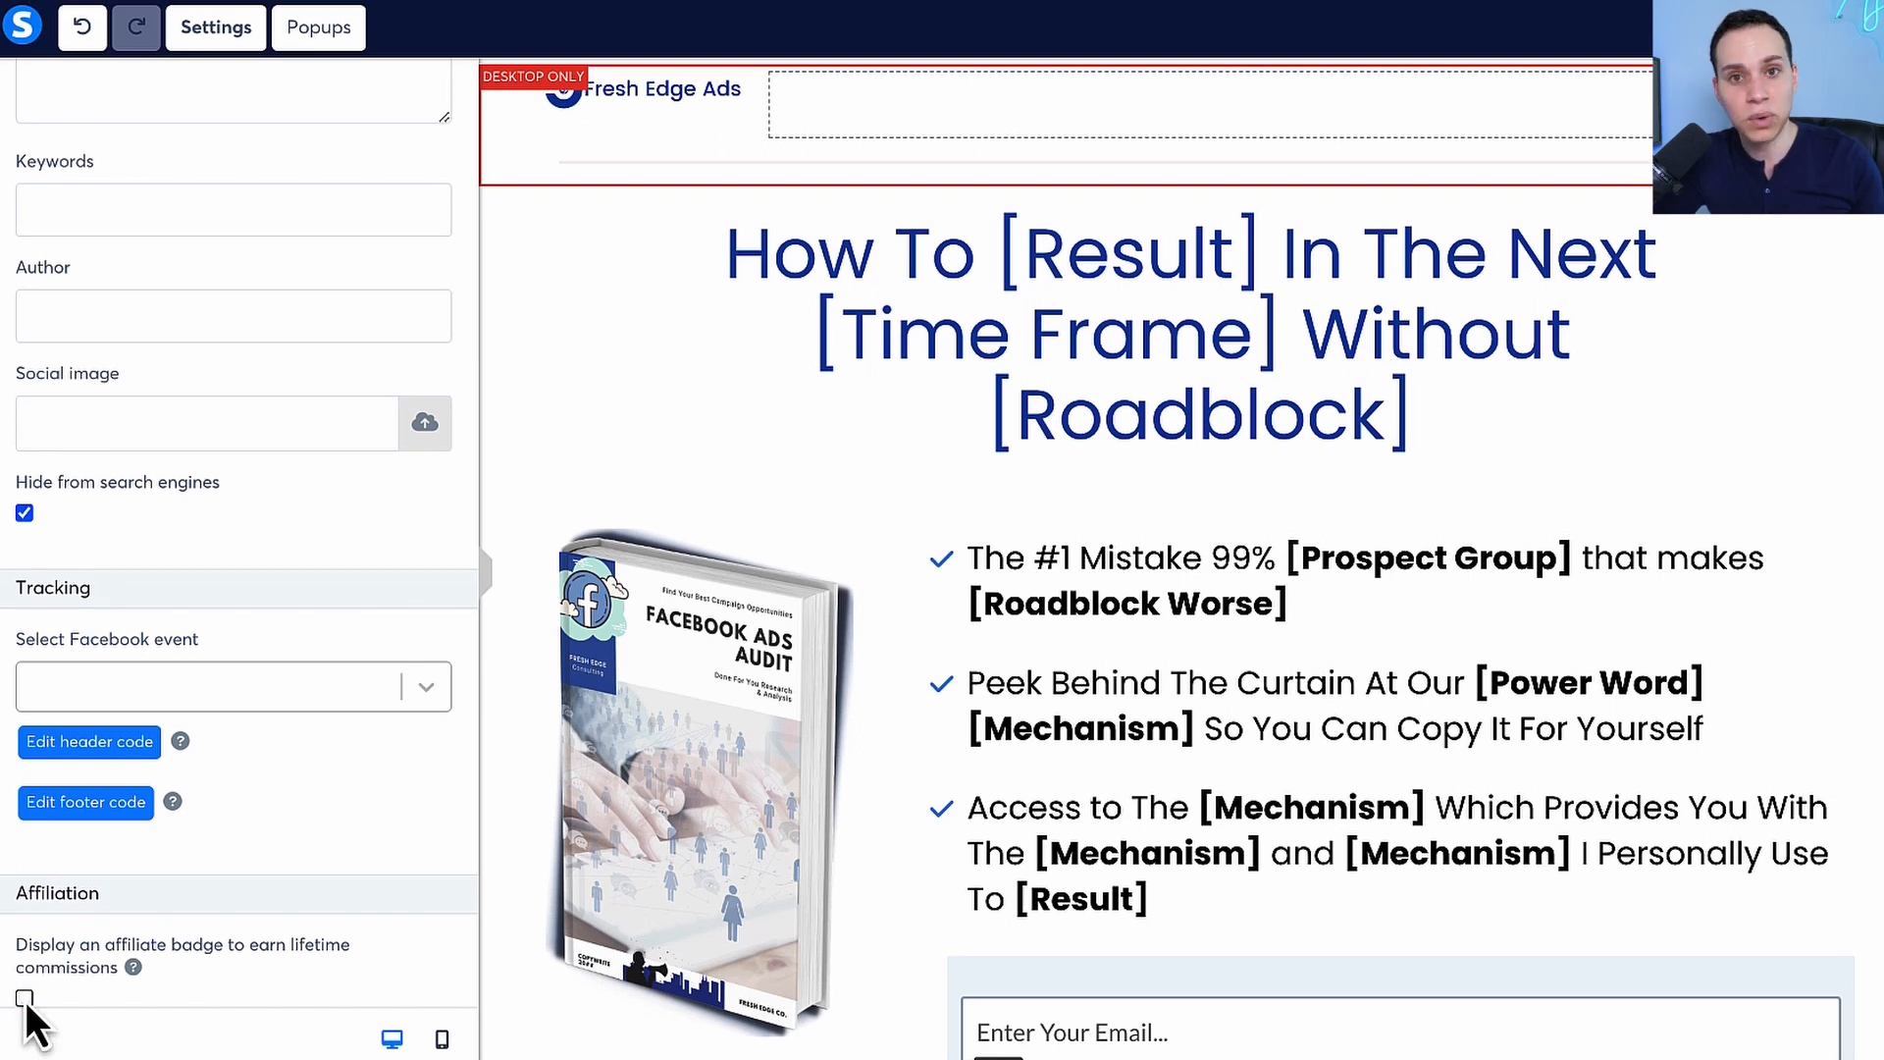
left_click(24, 998)
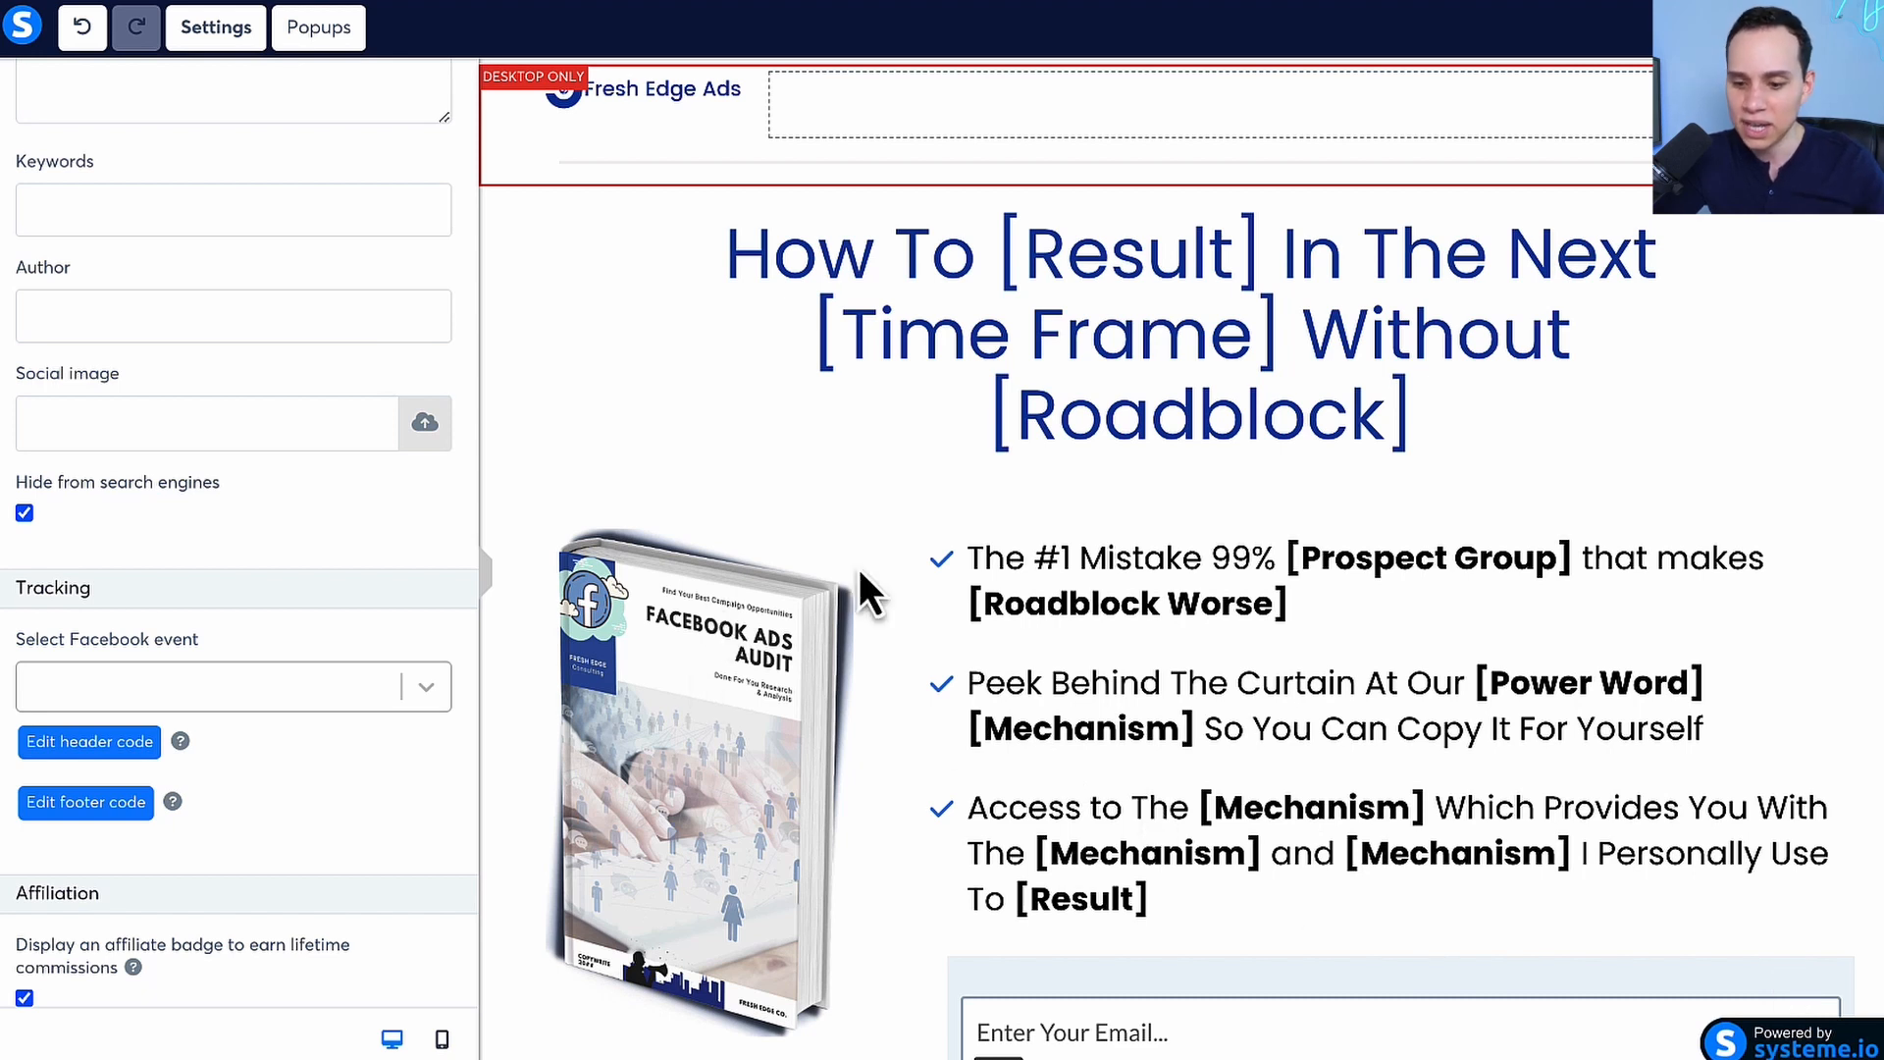
Replace the landing page headline with "How To 3X Your ROAS In The Next 7 Days Without Increasing Your Ad Spend"
left_click(984, 466)
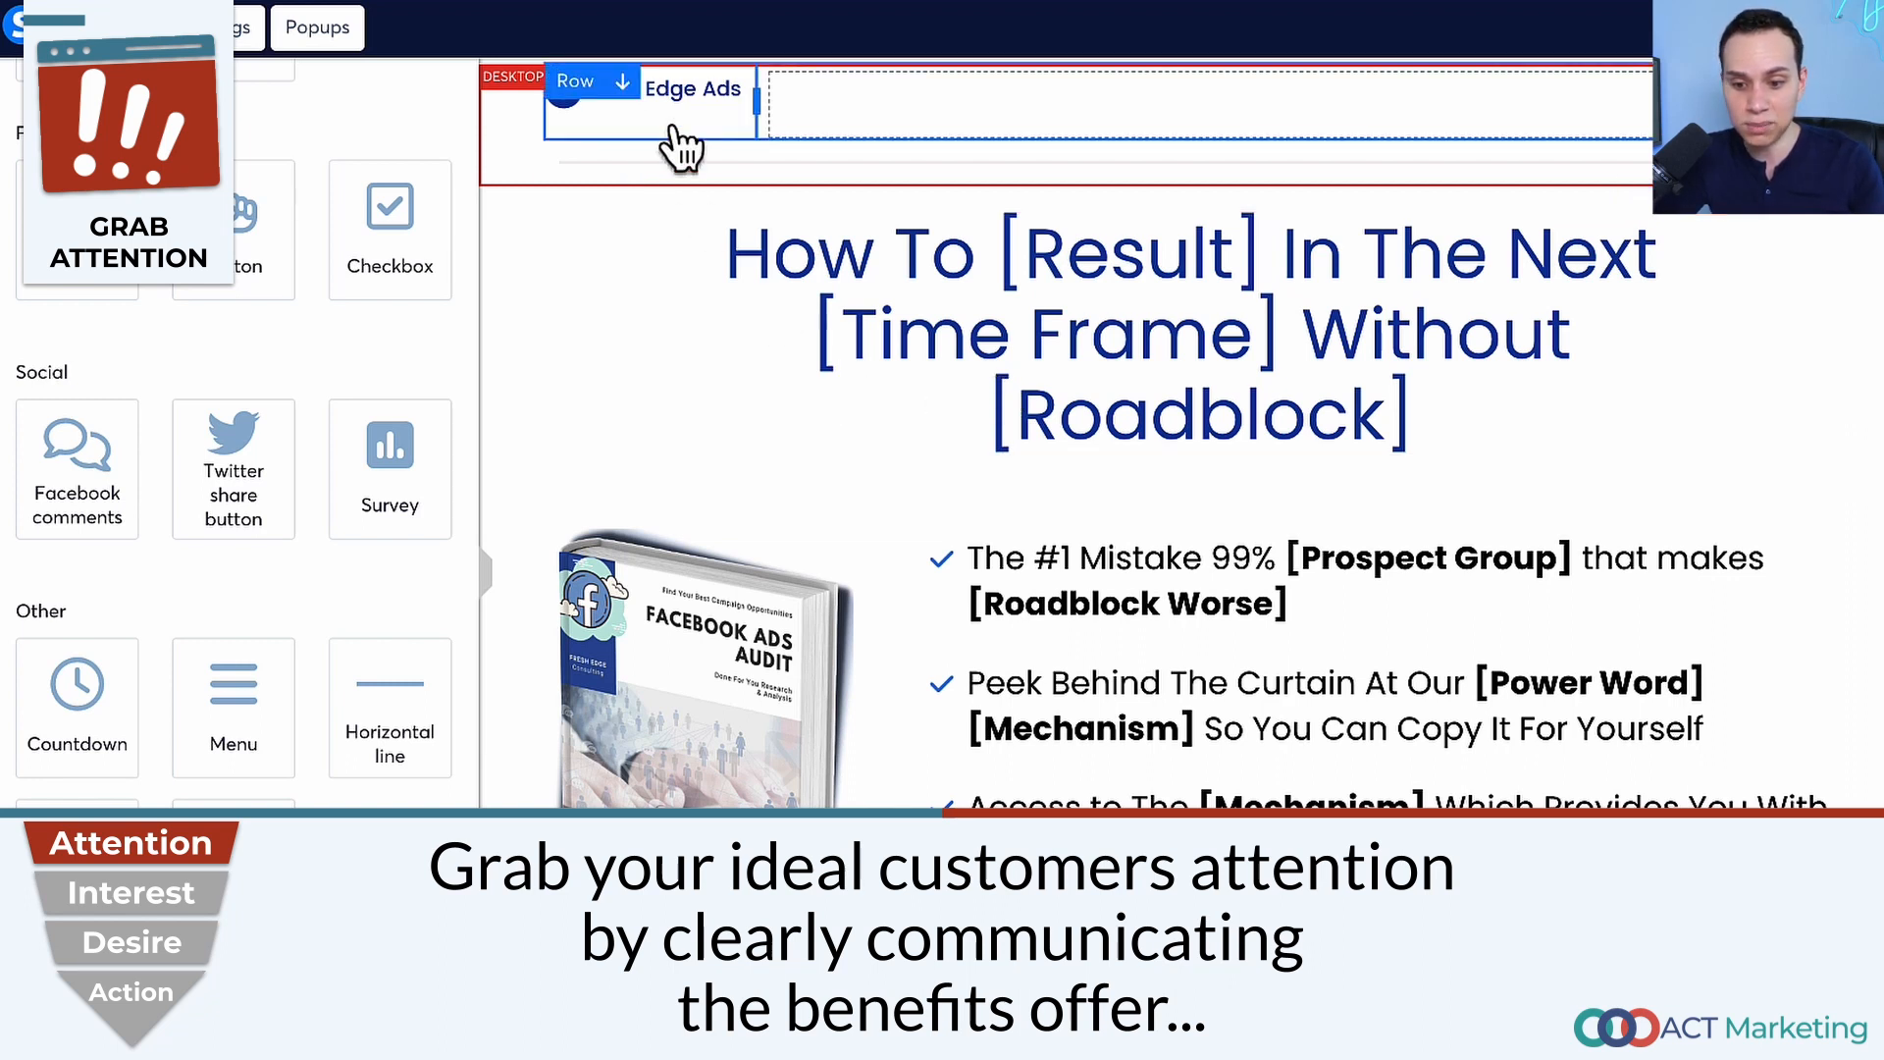
left_click(746, 366)
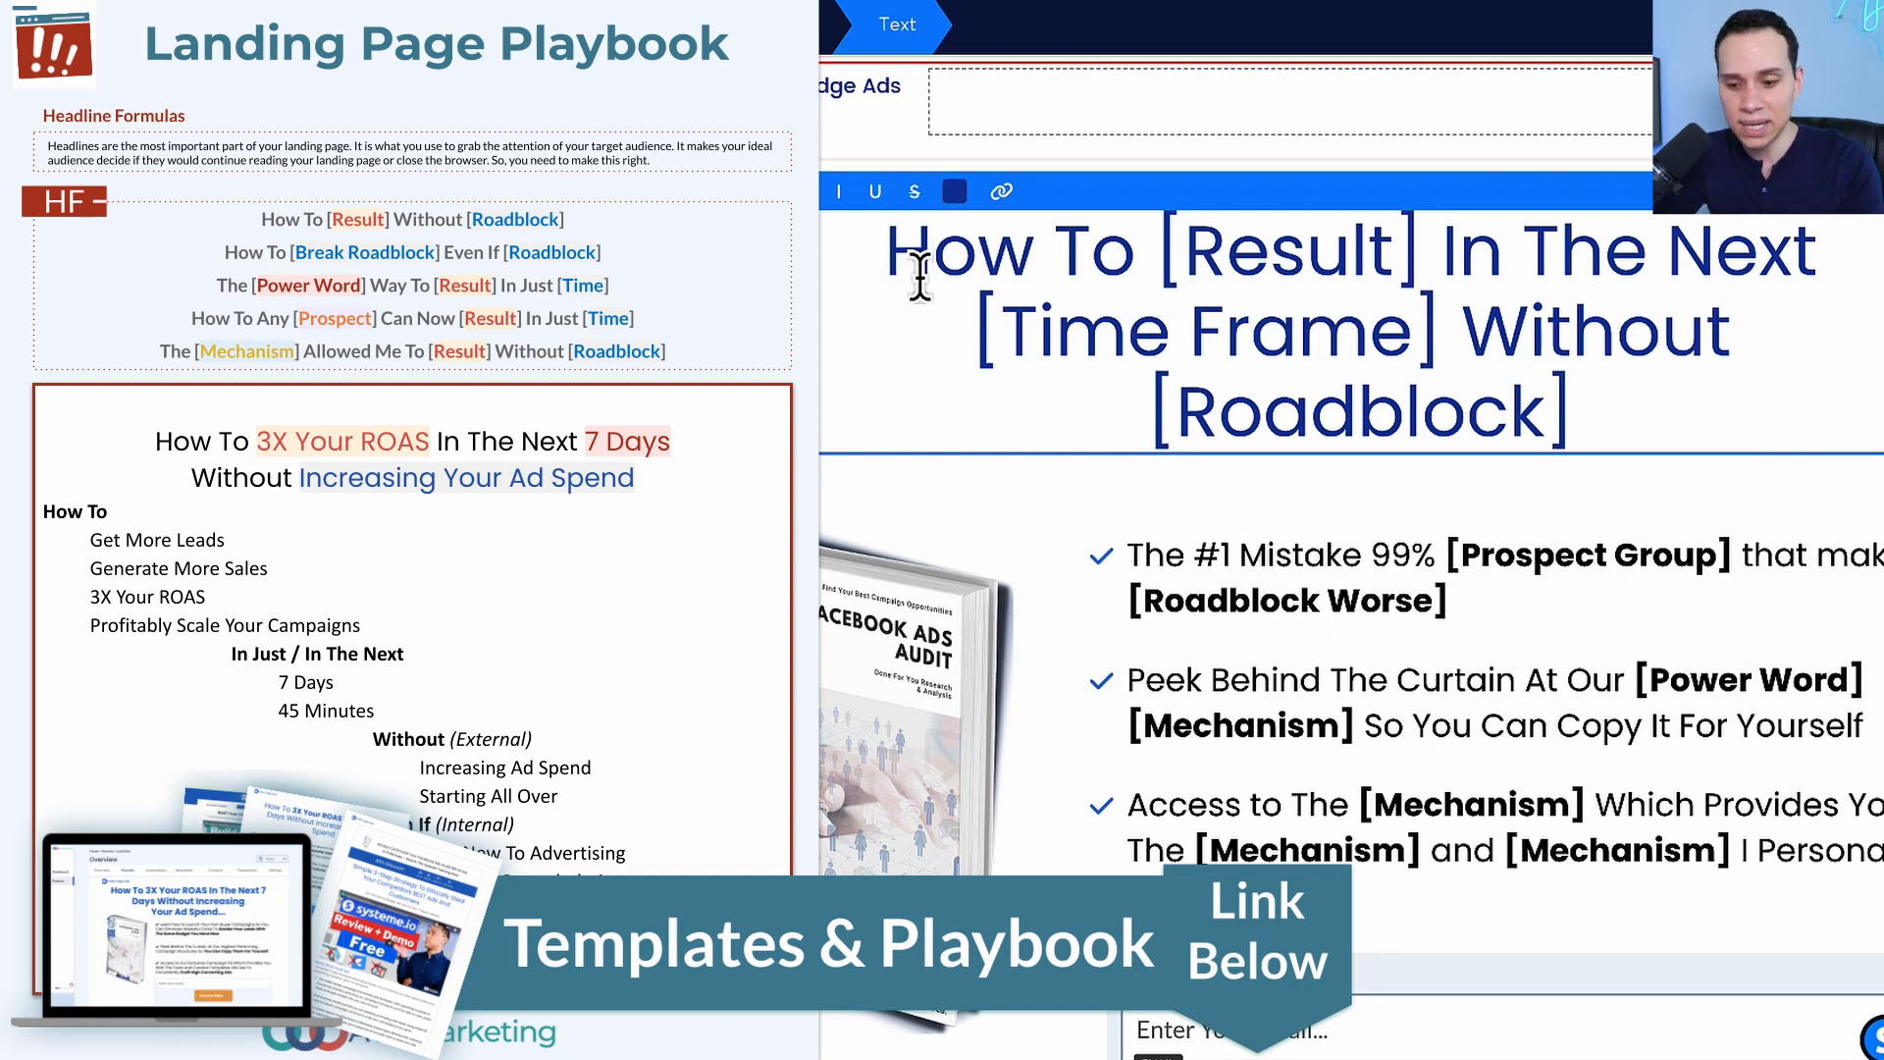
key("ctrl+a")
type("How To 3X Your ROAS In The Next 7 Days Without Increasing Your Ad Spend")
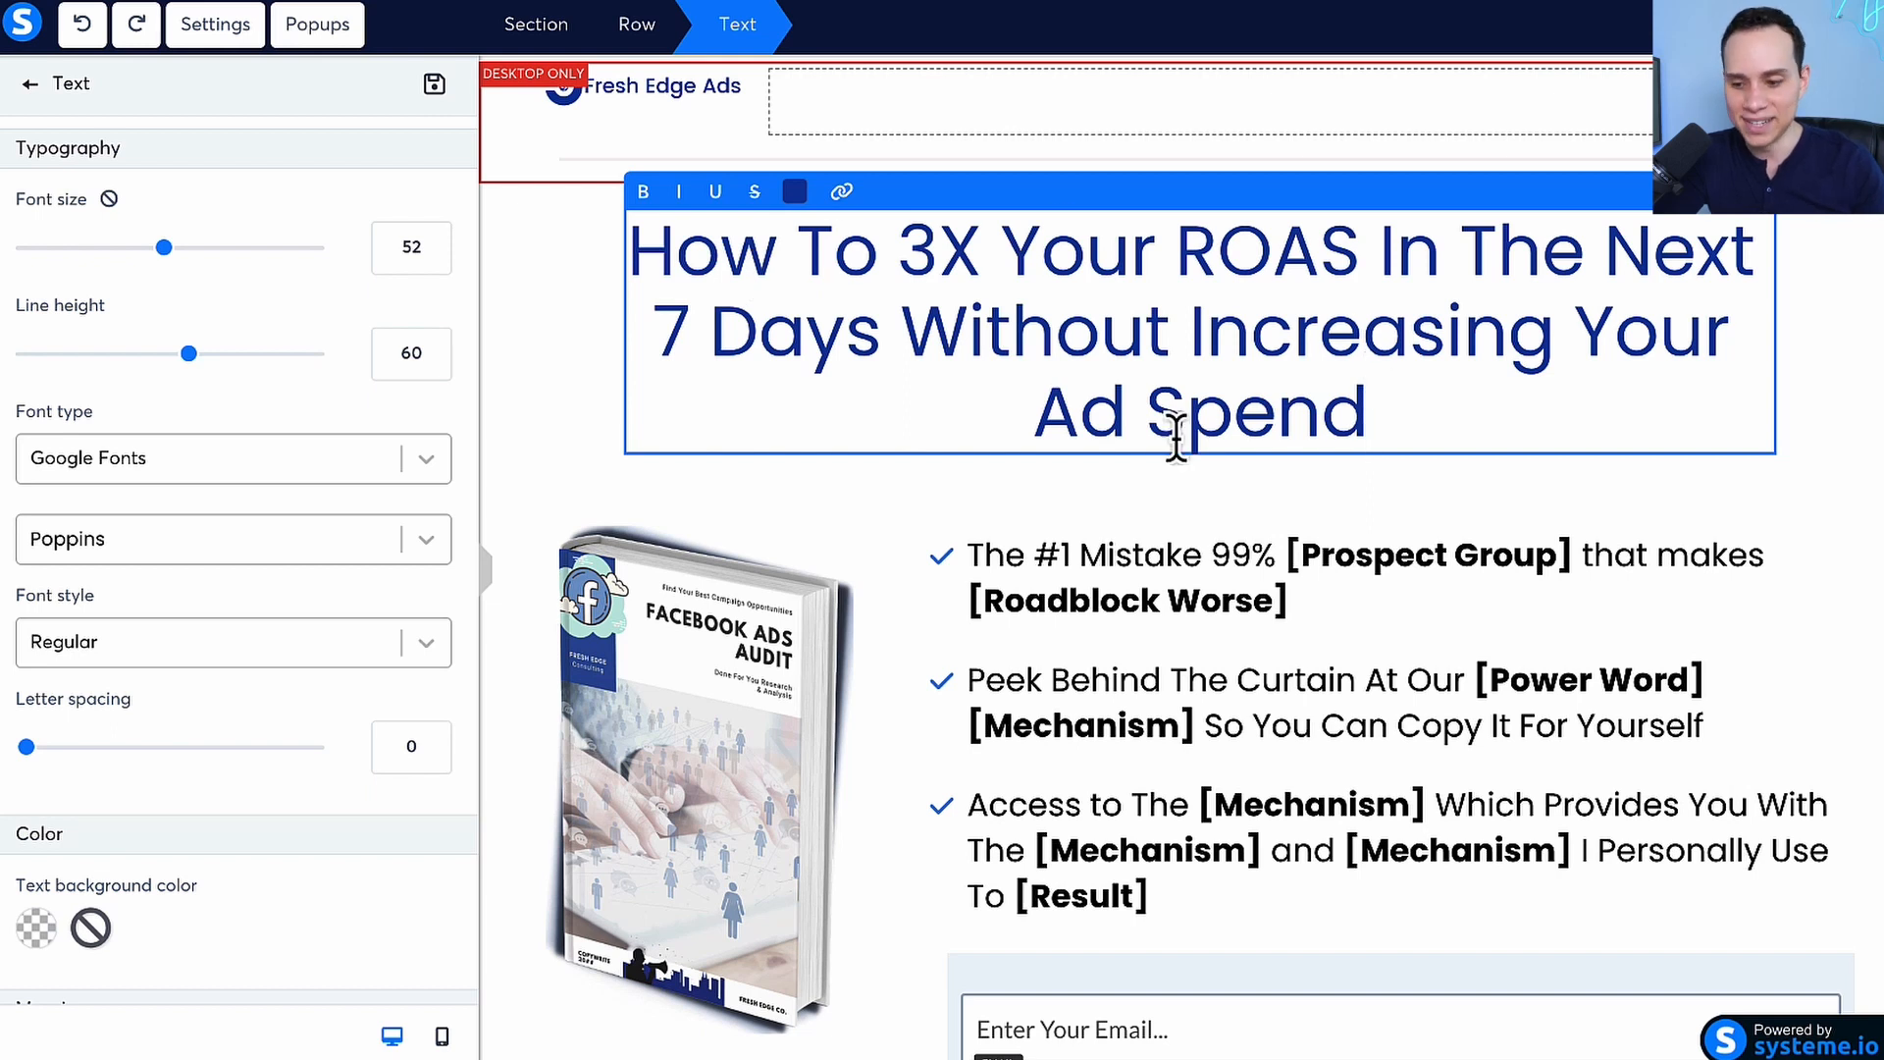
Try a line break before "Increasing" in the desktop headline, and move the break to just before "Your Ad Spend"
left_click(1187, 333)
key("shift+Return")
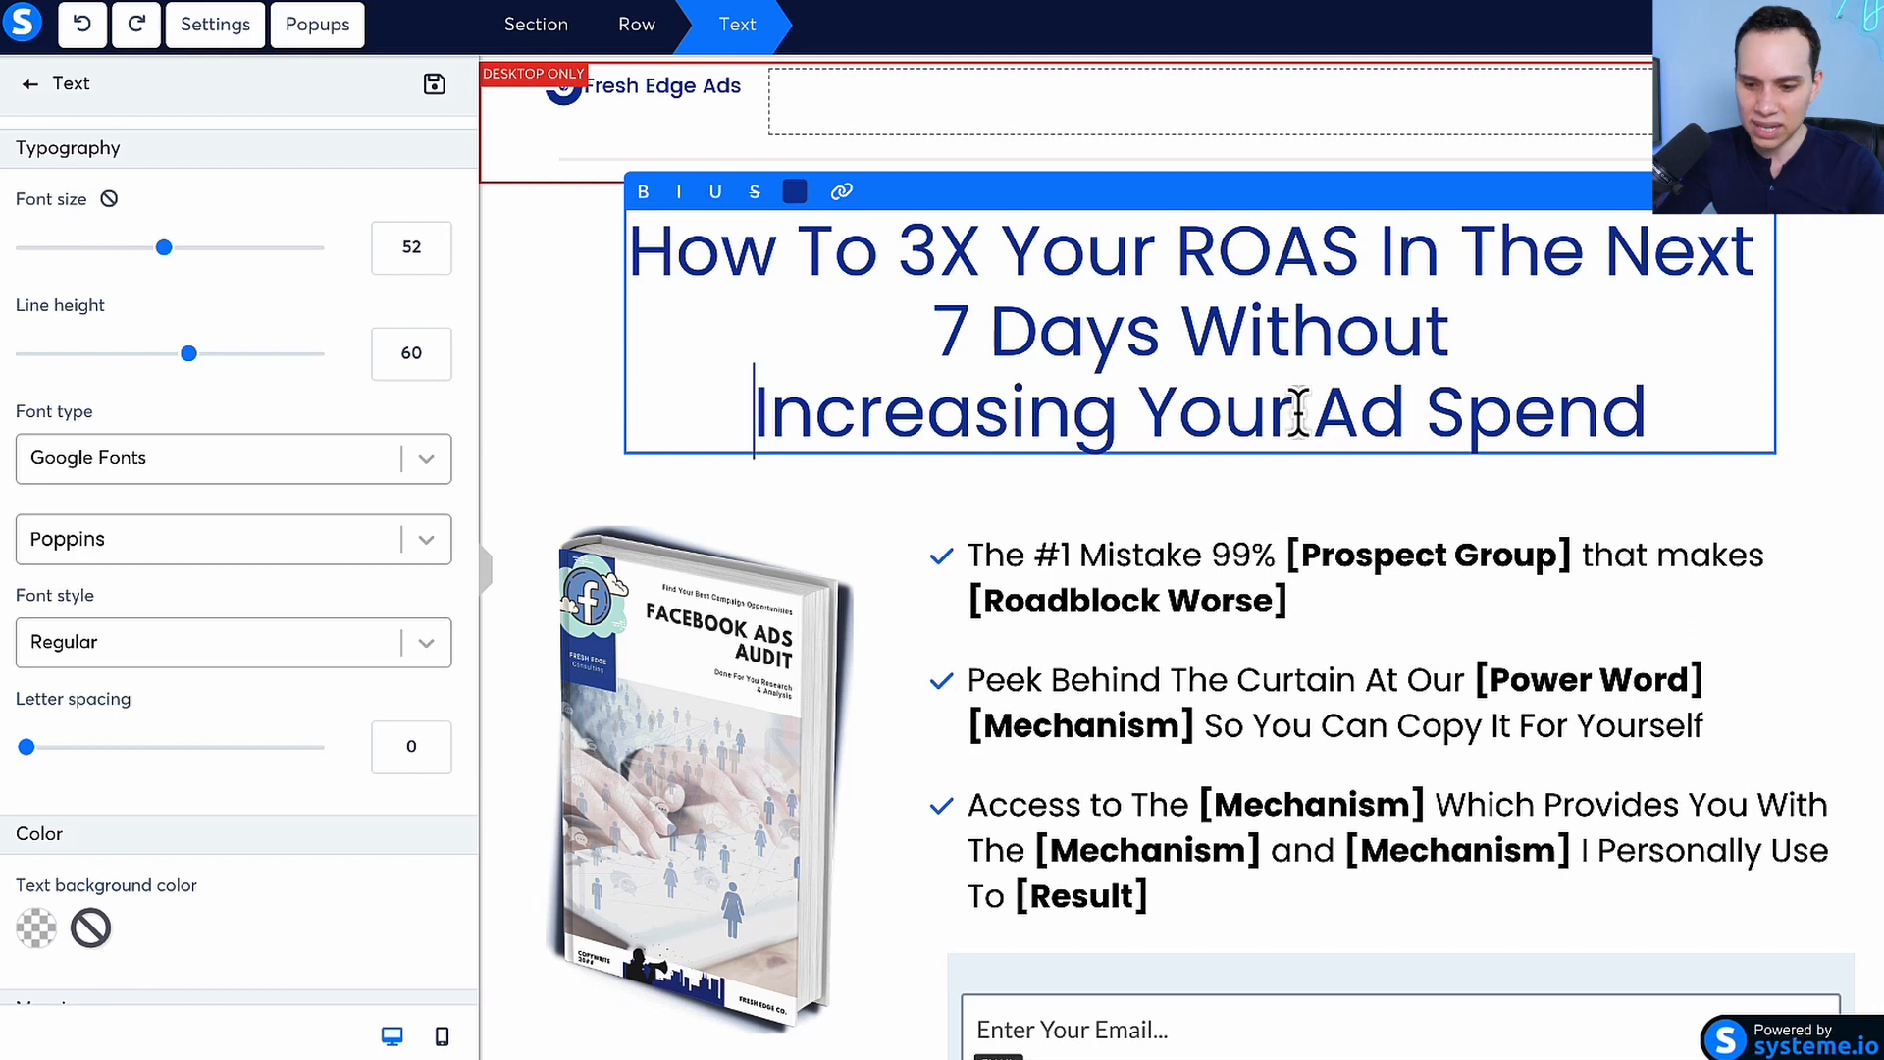
key("BackSpace")
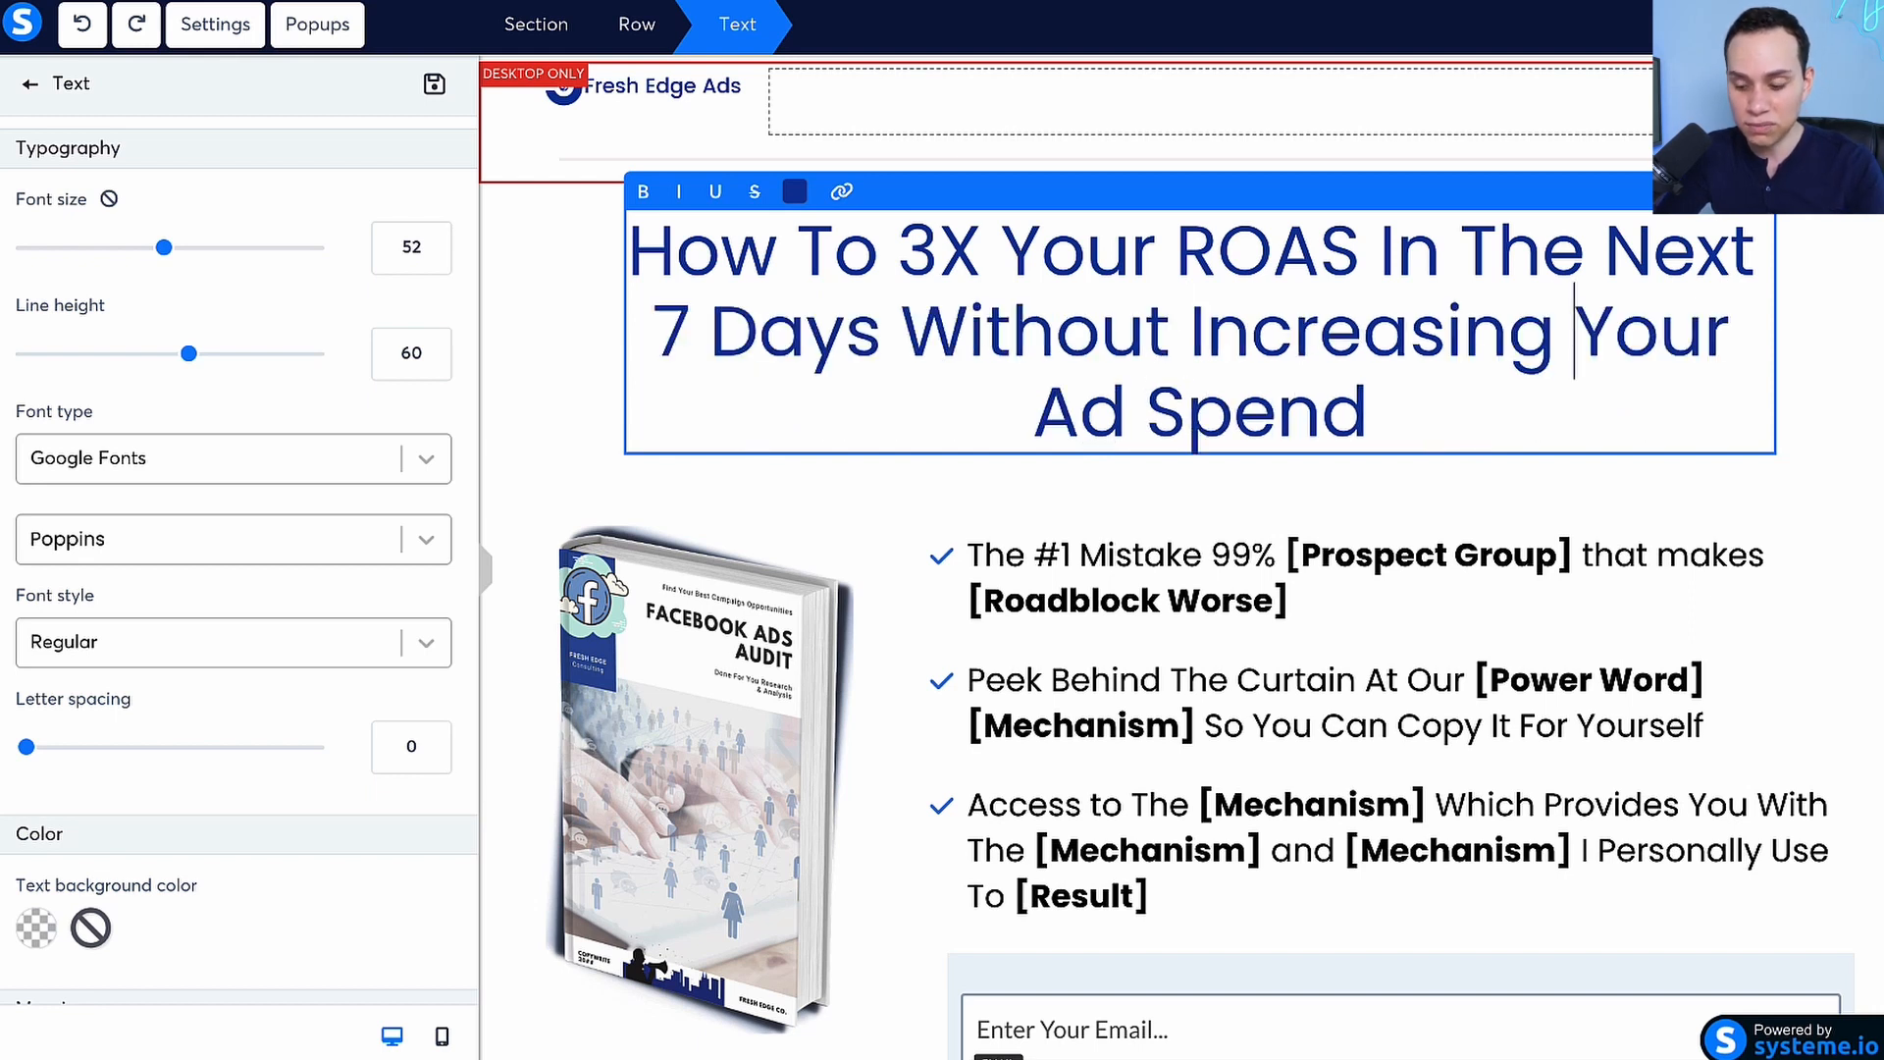
key("shift+Return")
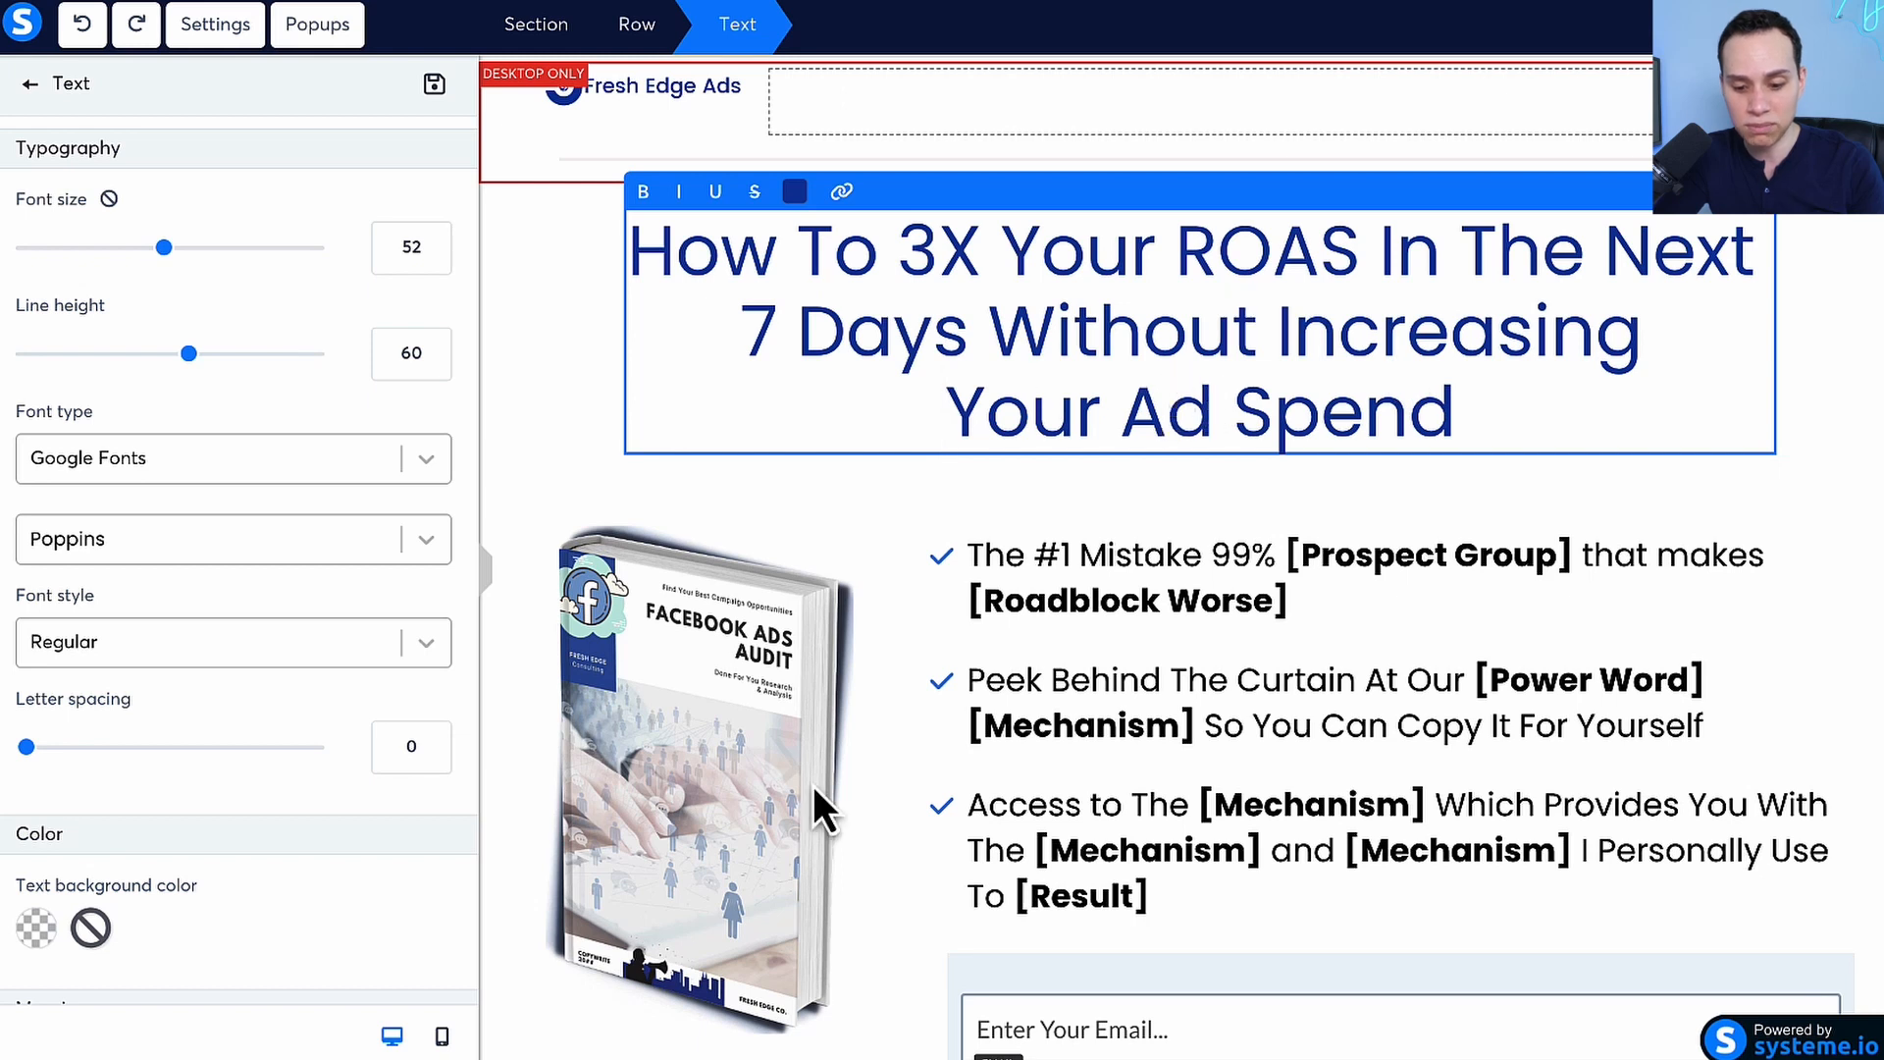
Remove the line break before "Your Ad Spend" from the headline in the mobile view and return to the desktop view
left_click(442, 1038)
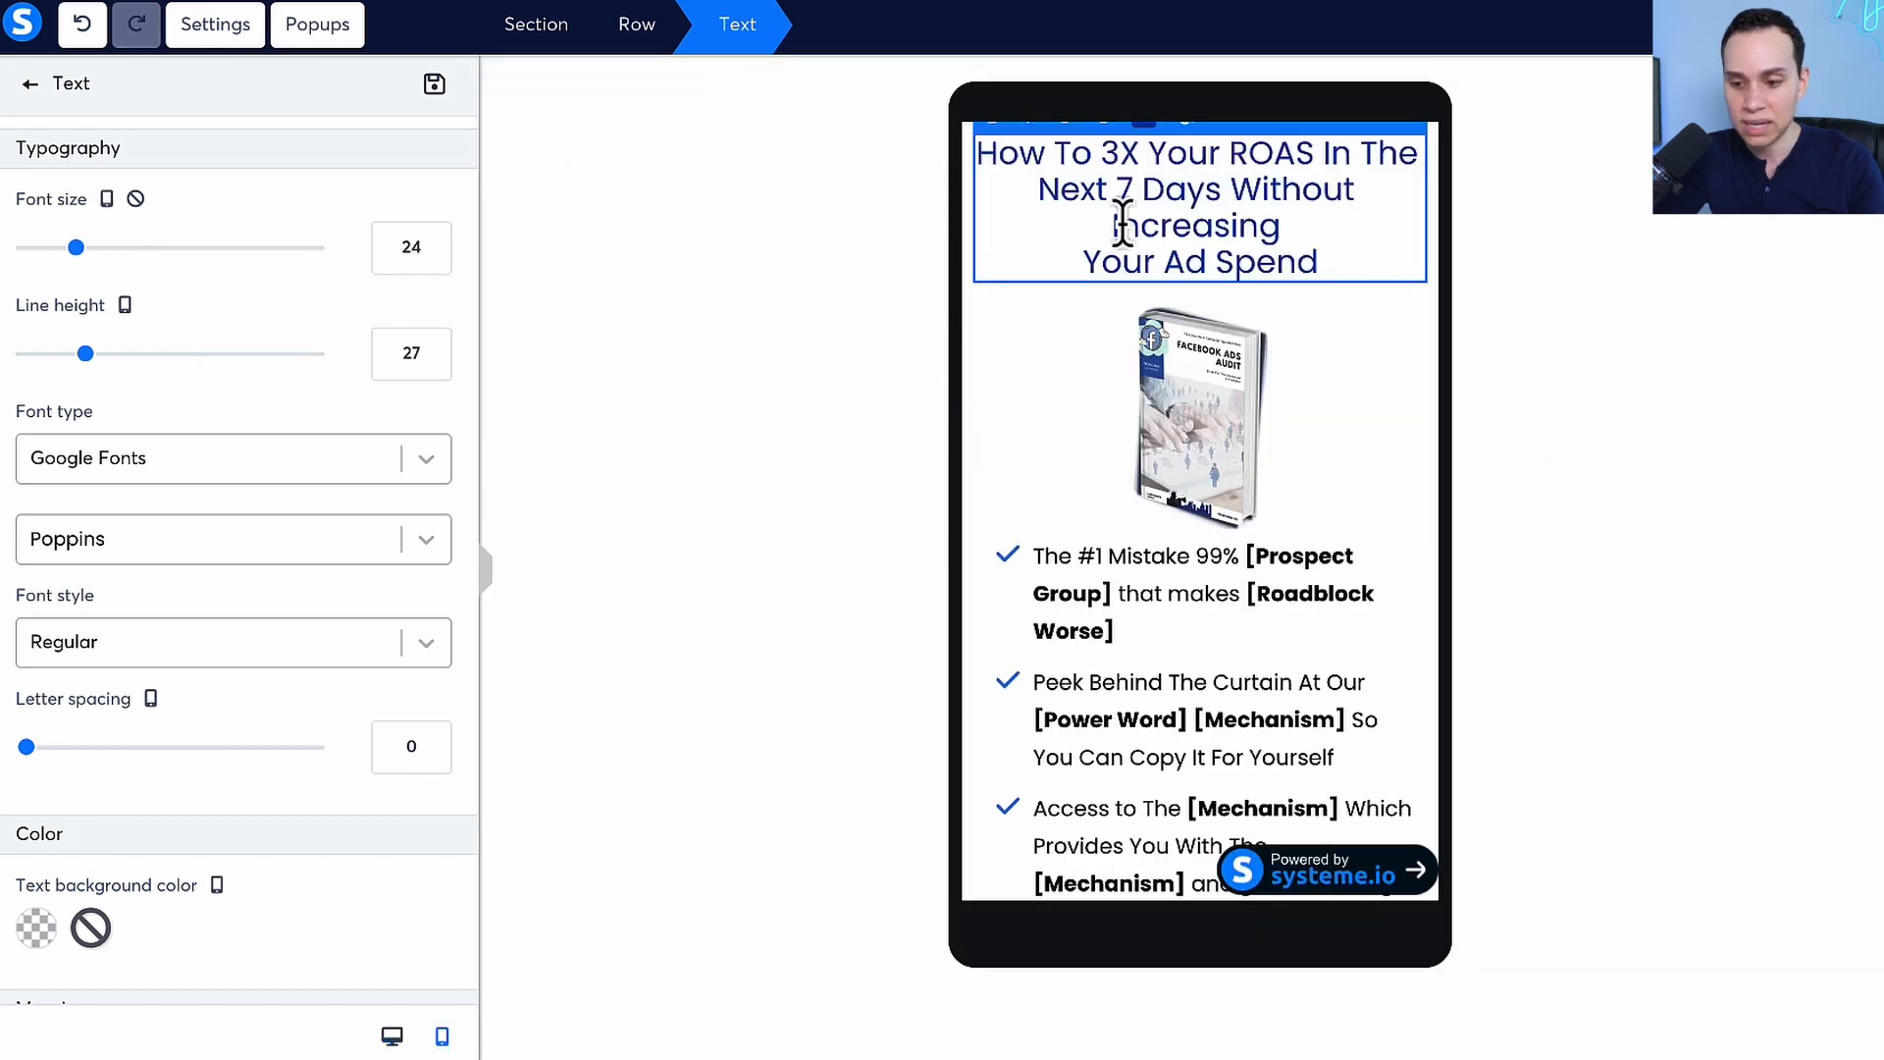
left_click(1078, 262)
key("BackSpace")
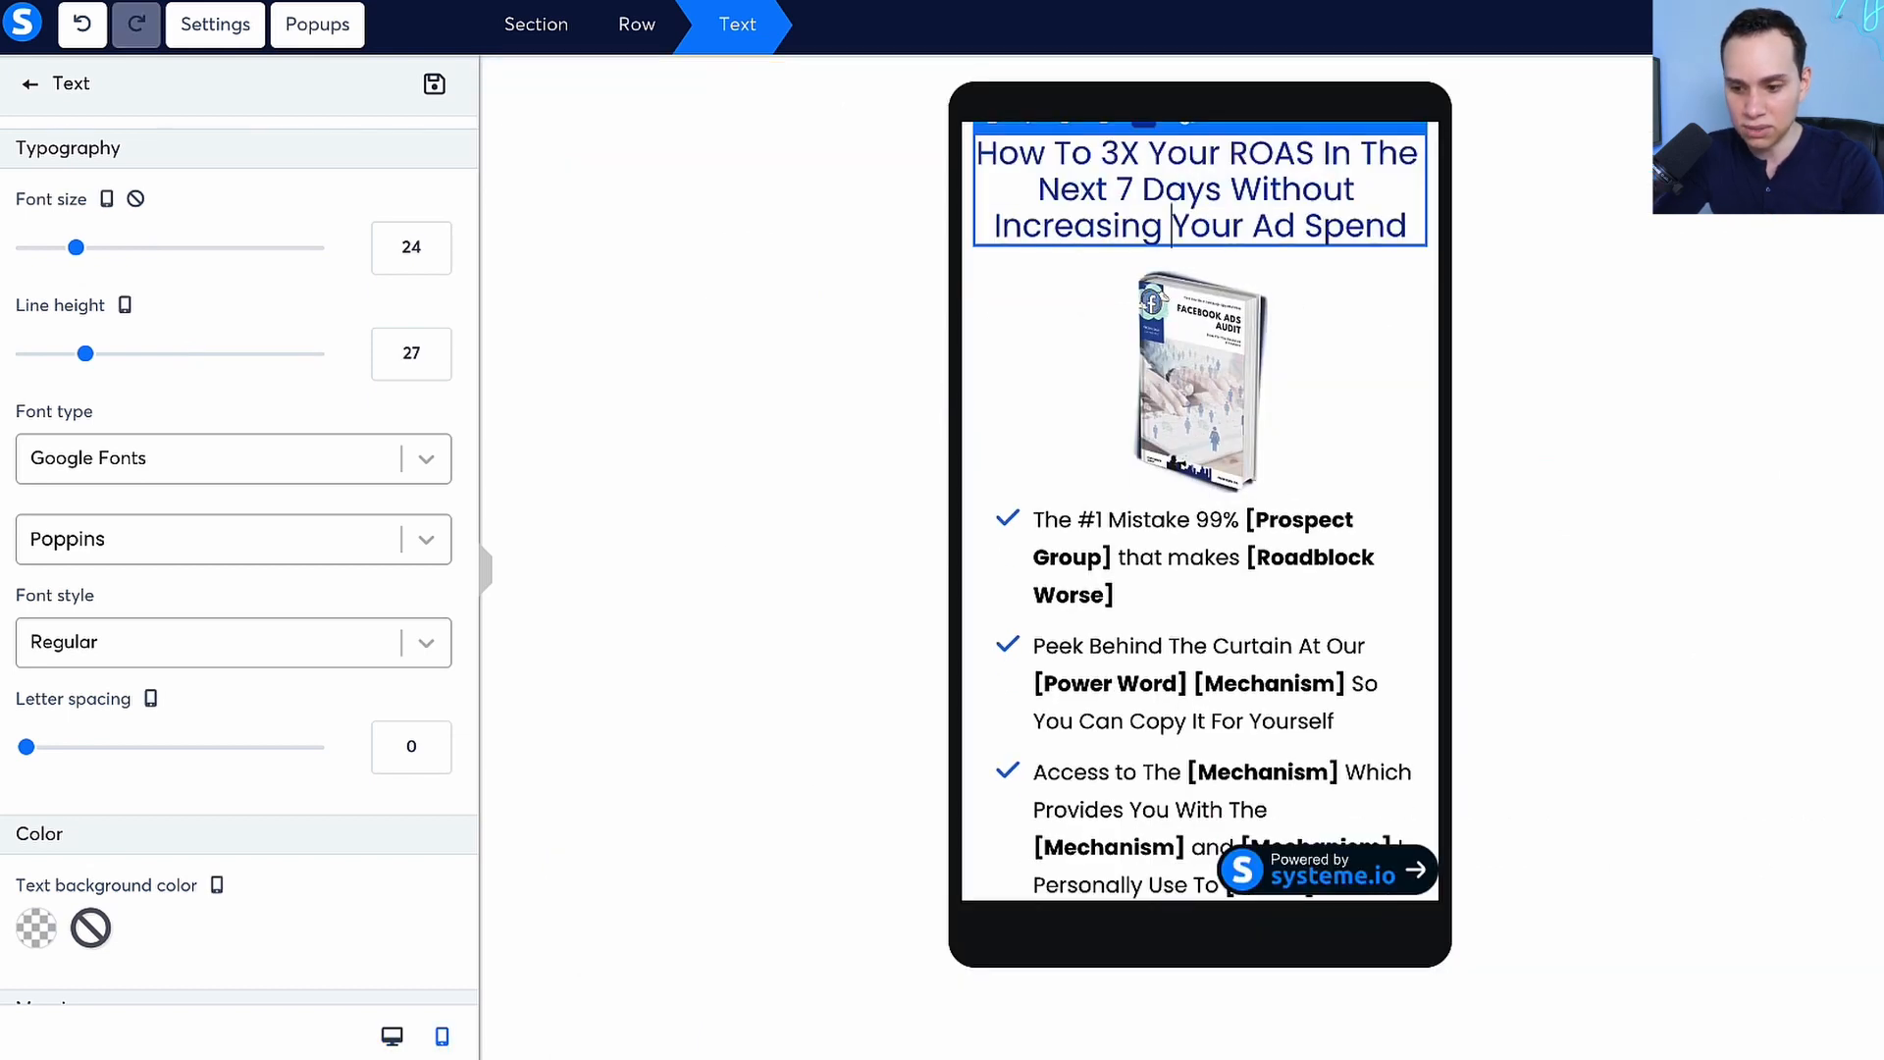
left_click(389, 1040)
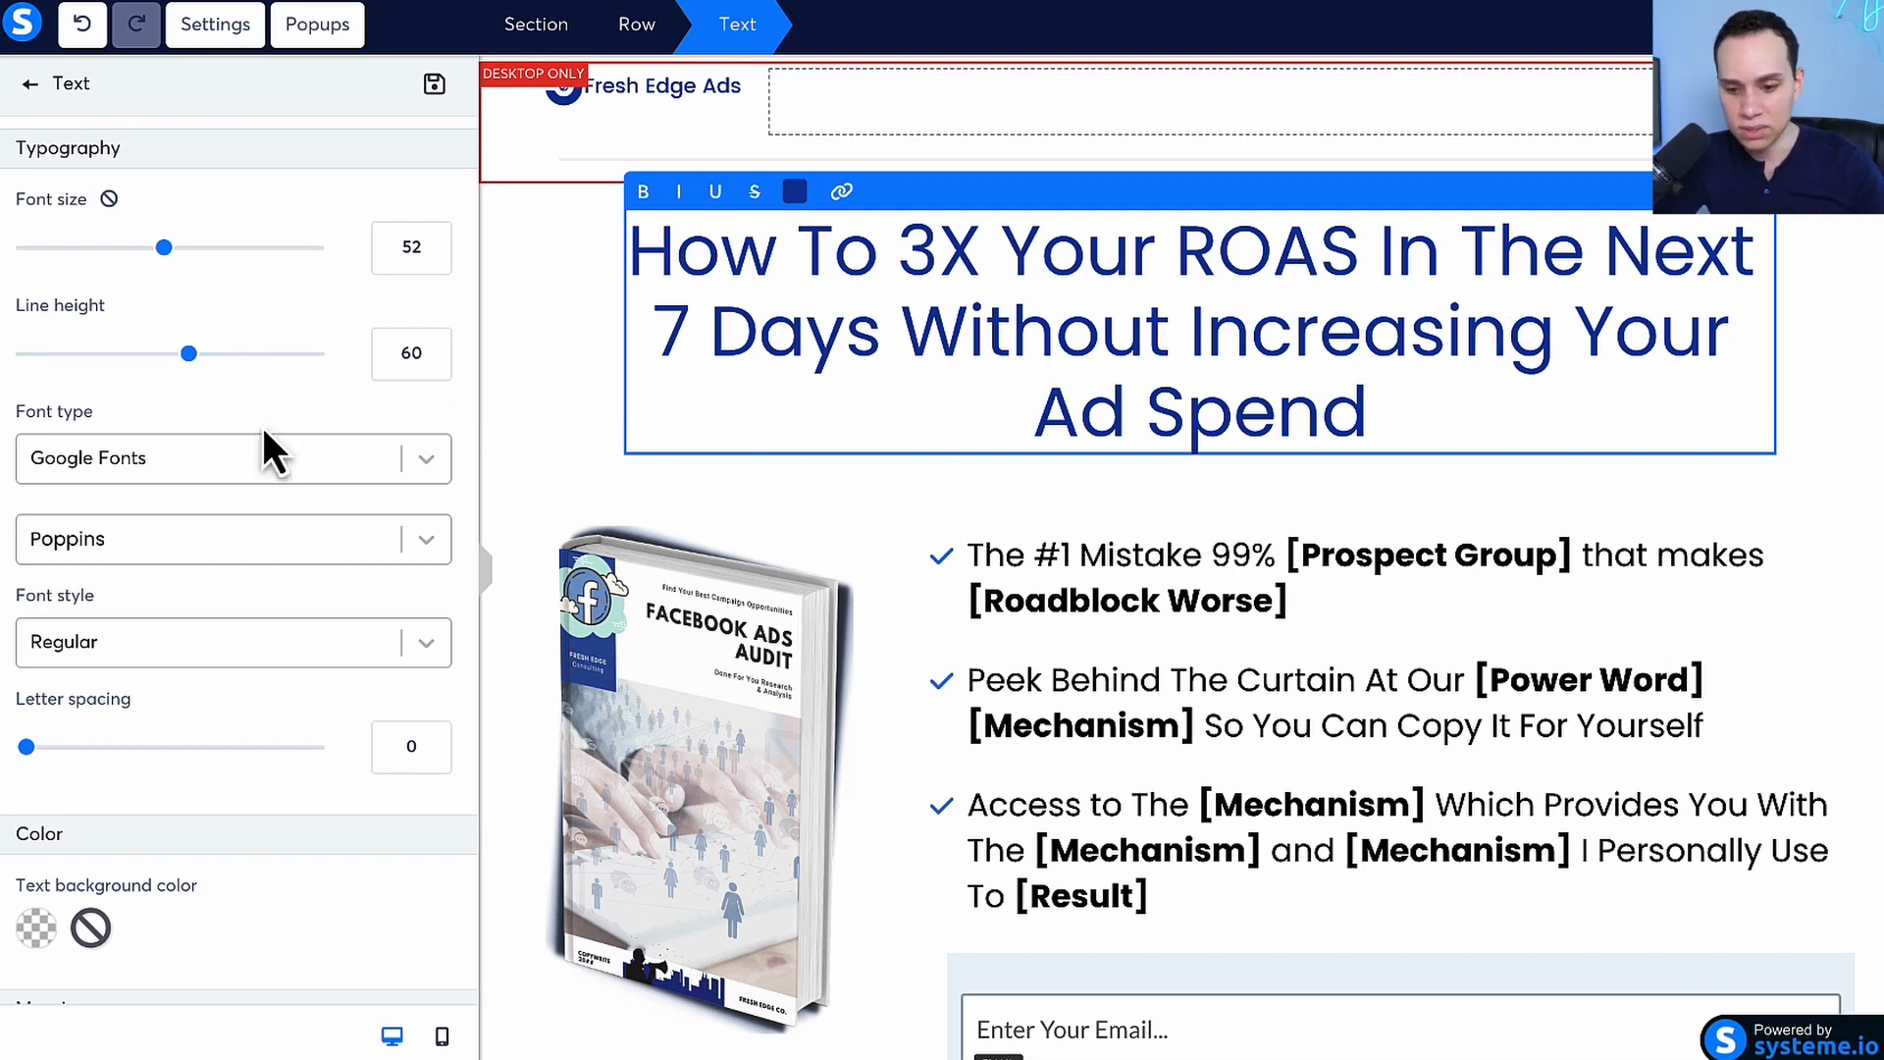
Try a right margin of 550 on the headline text and restore it to 50
left_click(911, 353)
left_click(522, 414)
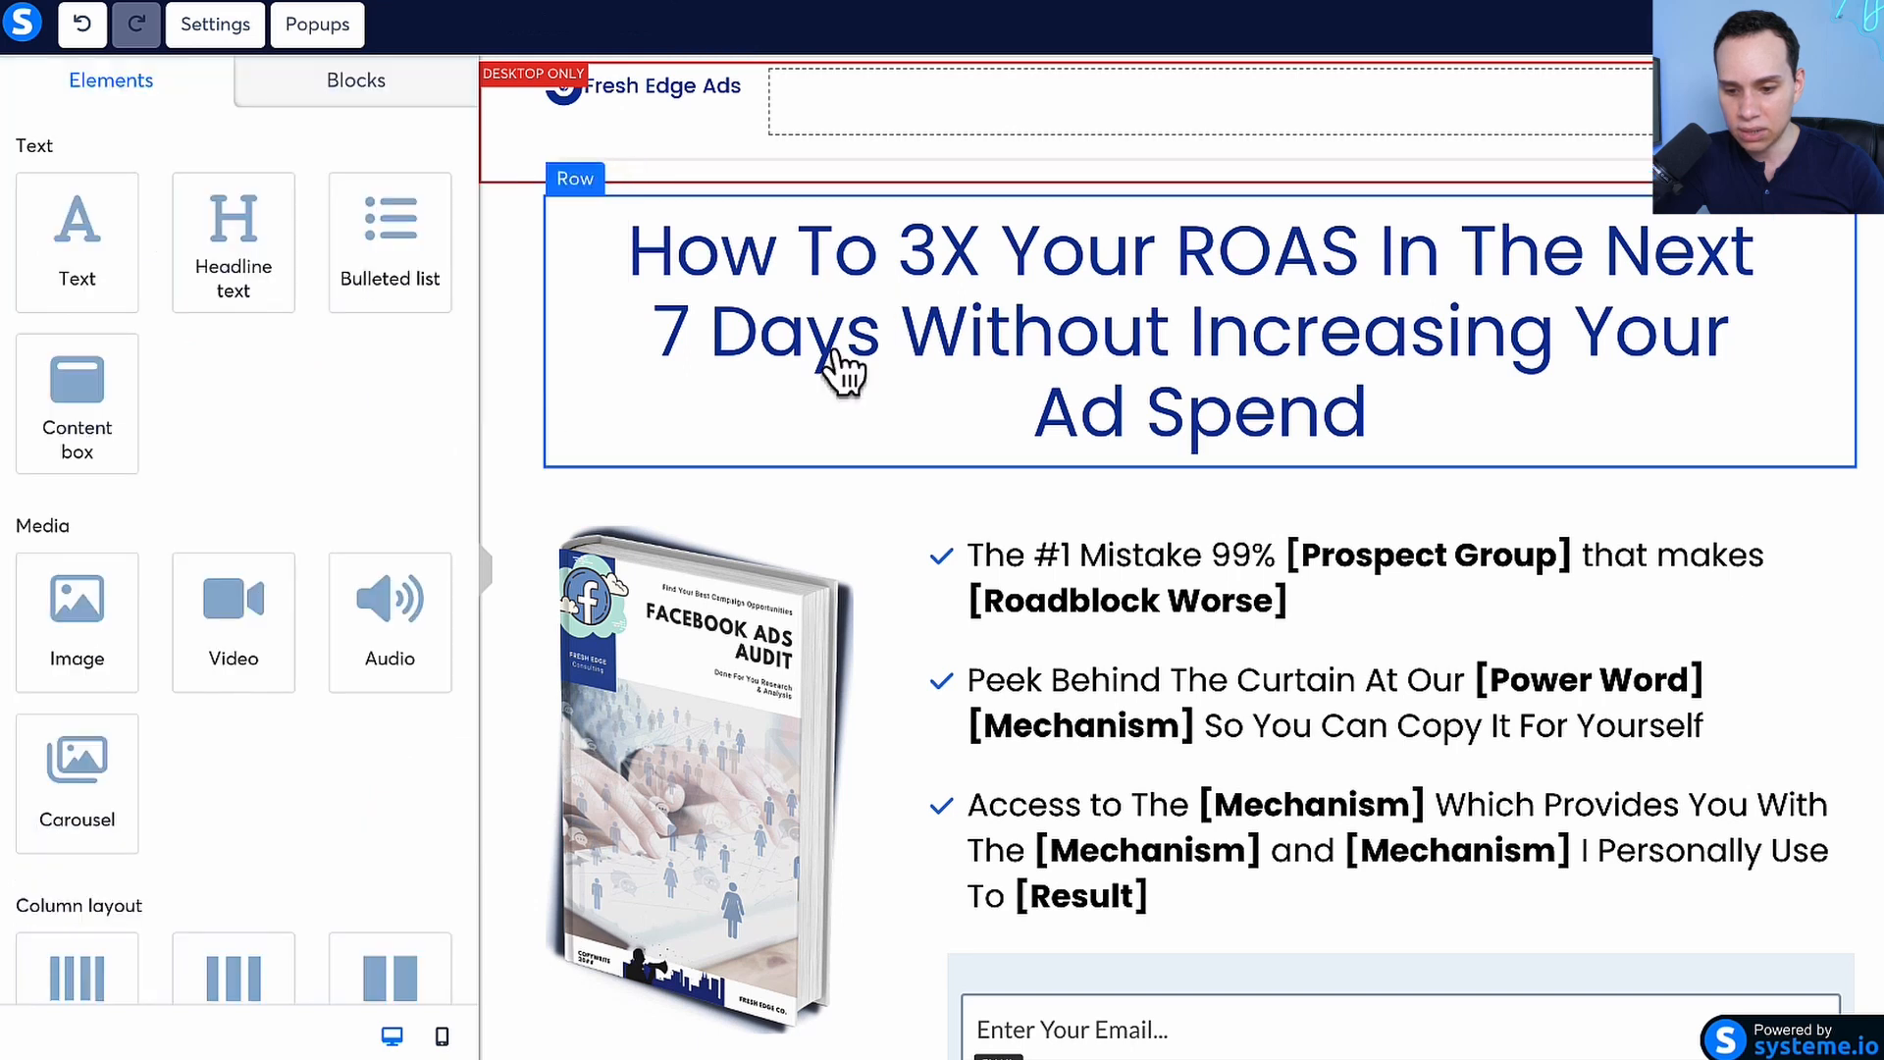
left_click(1074, 353)
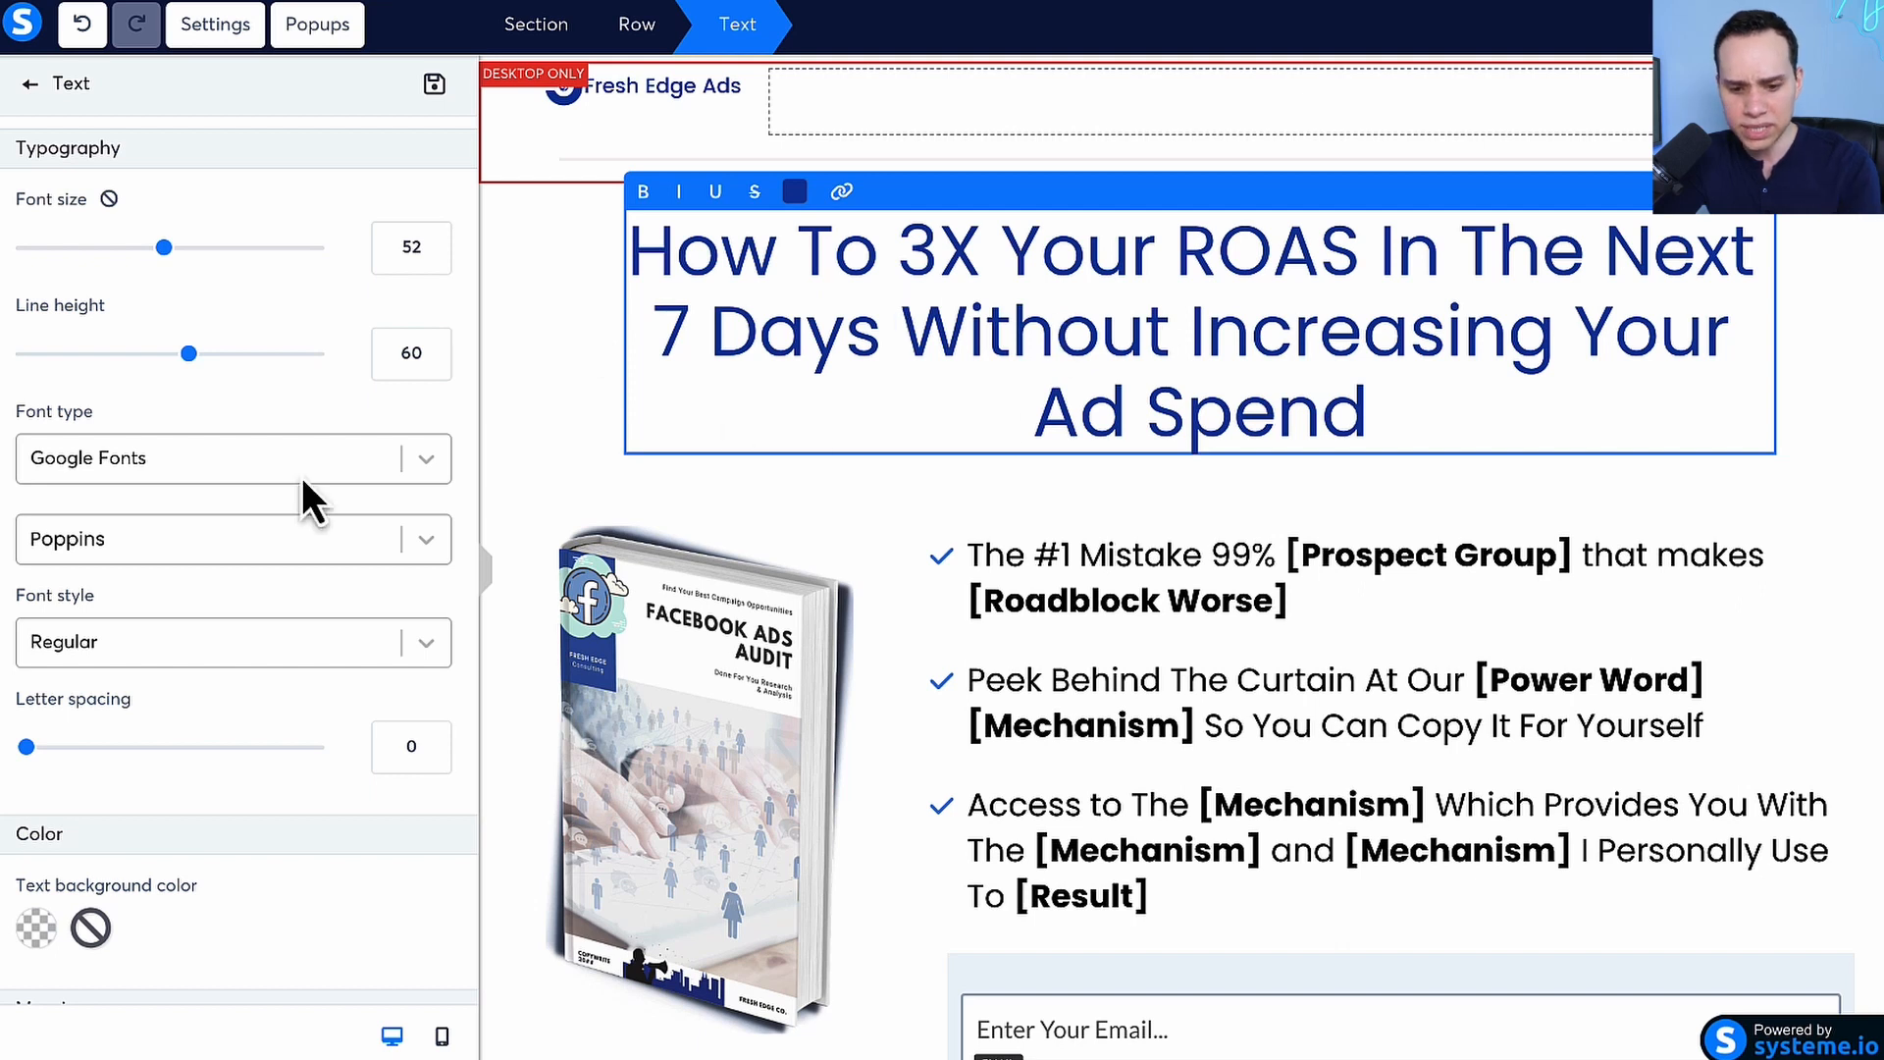
scroll(298, 403, "down", 8)
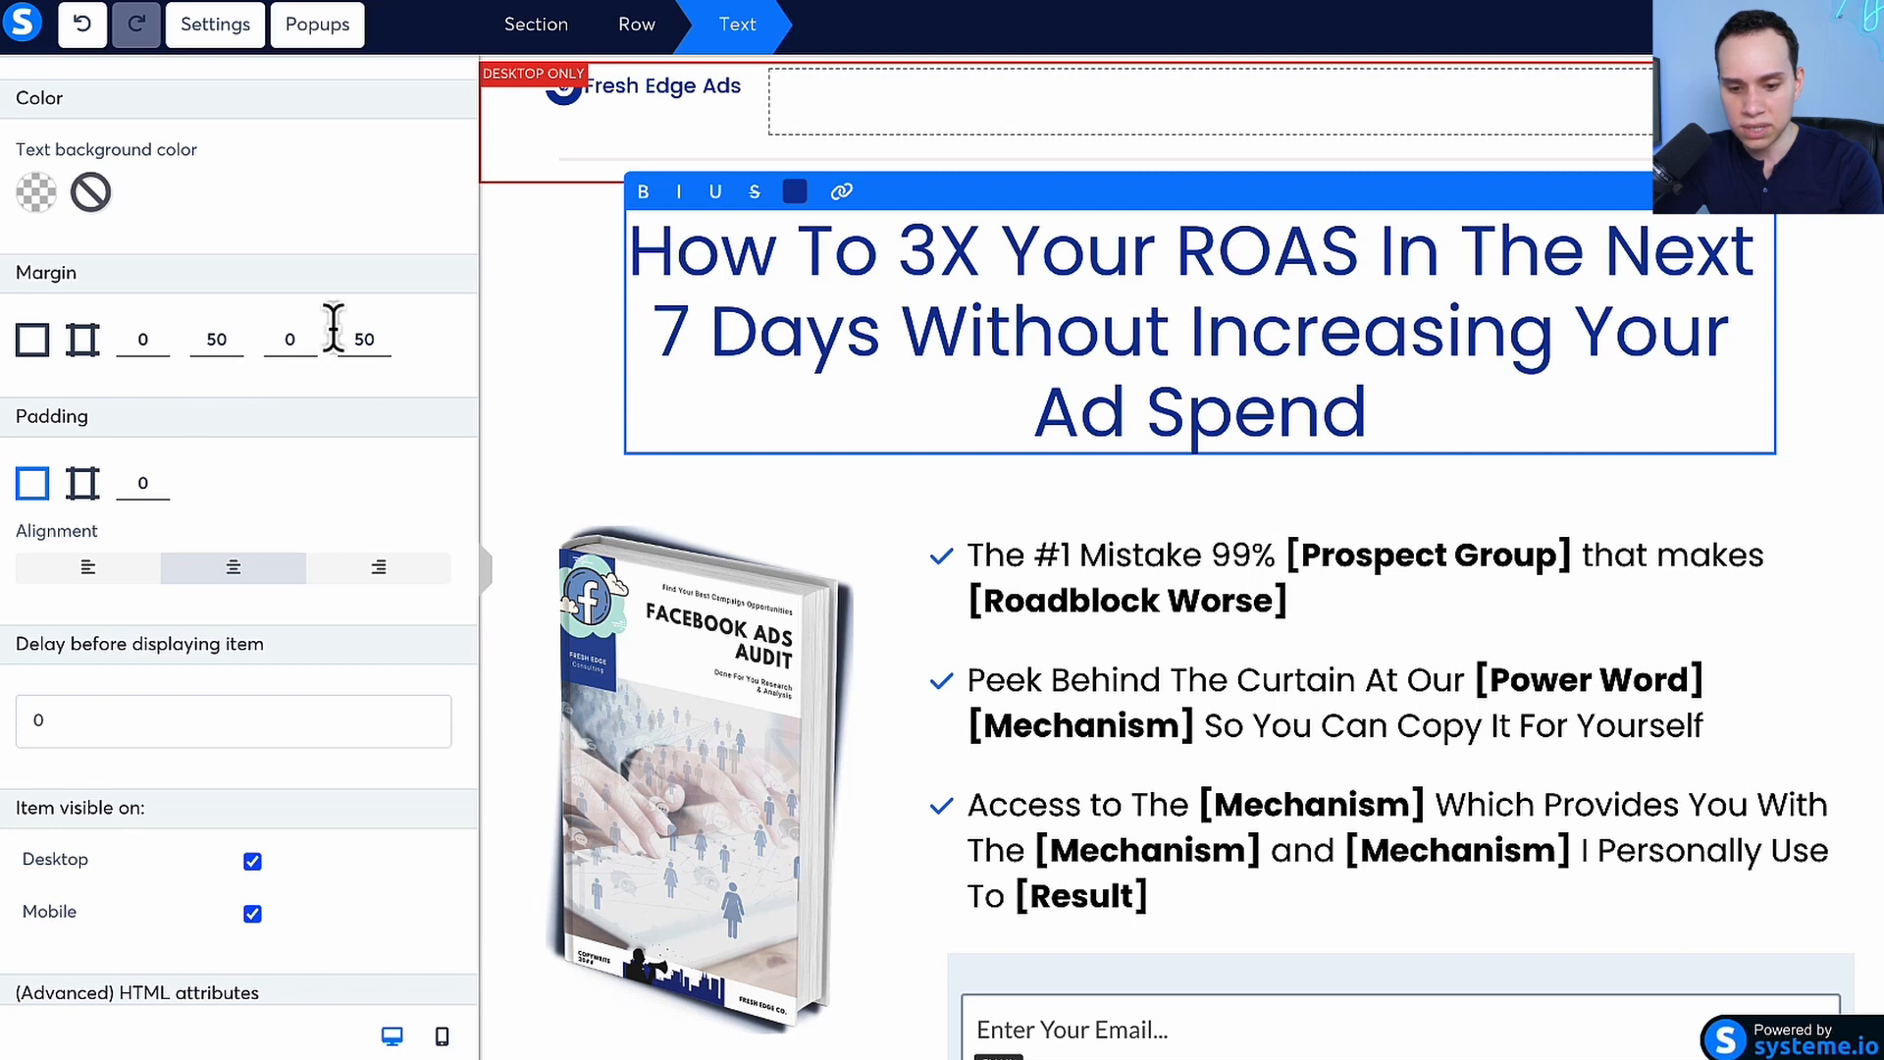
left_click(201, 338)
type("5")
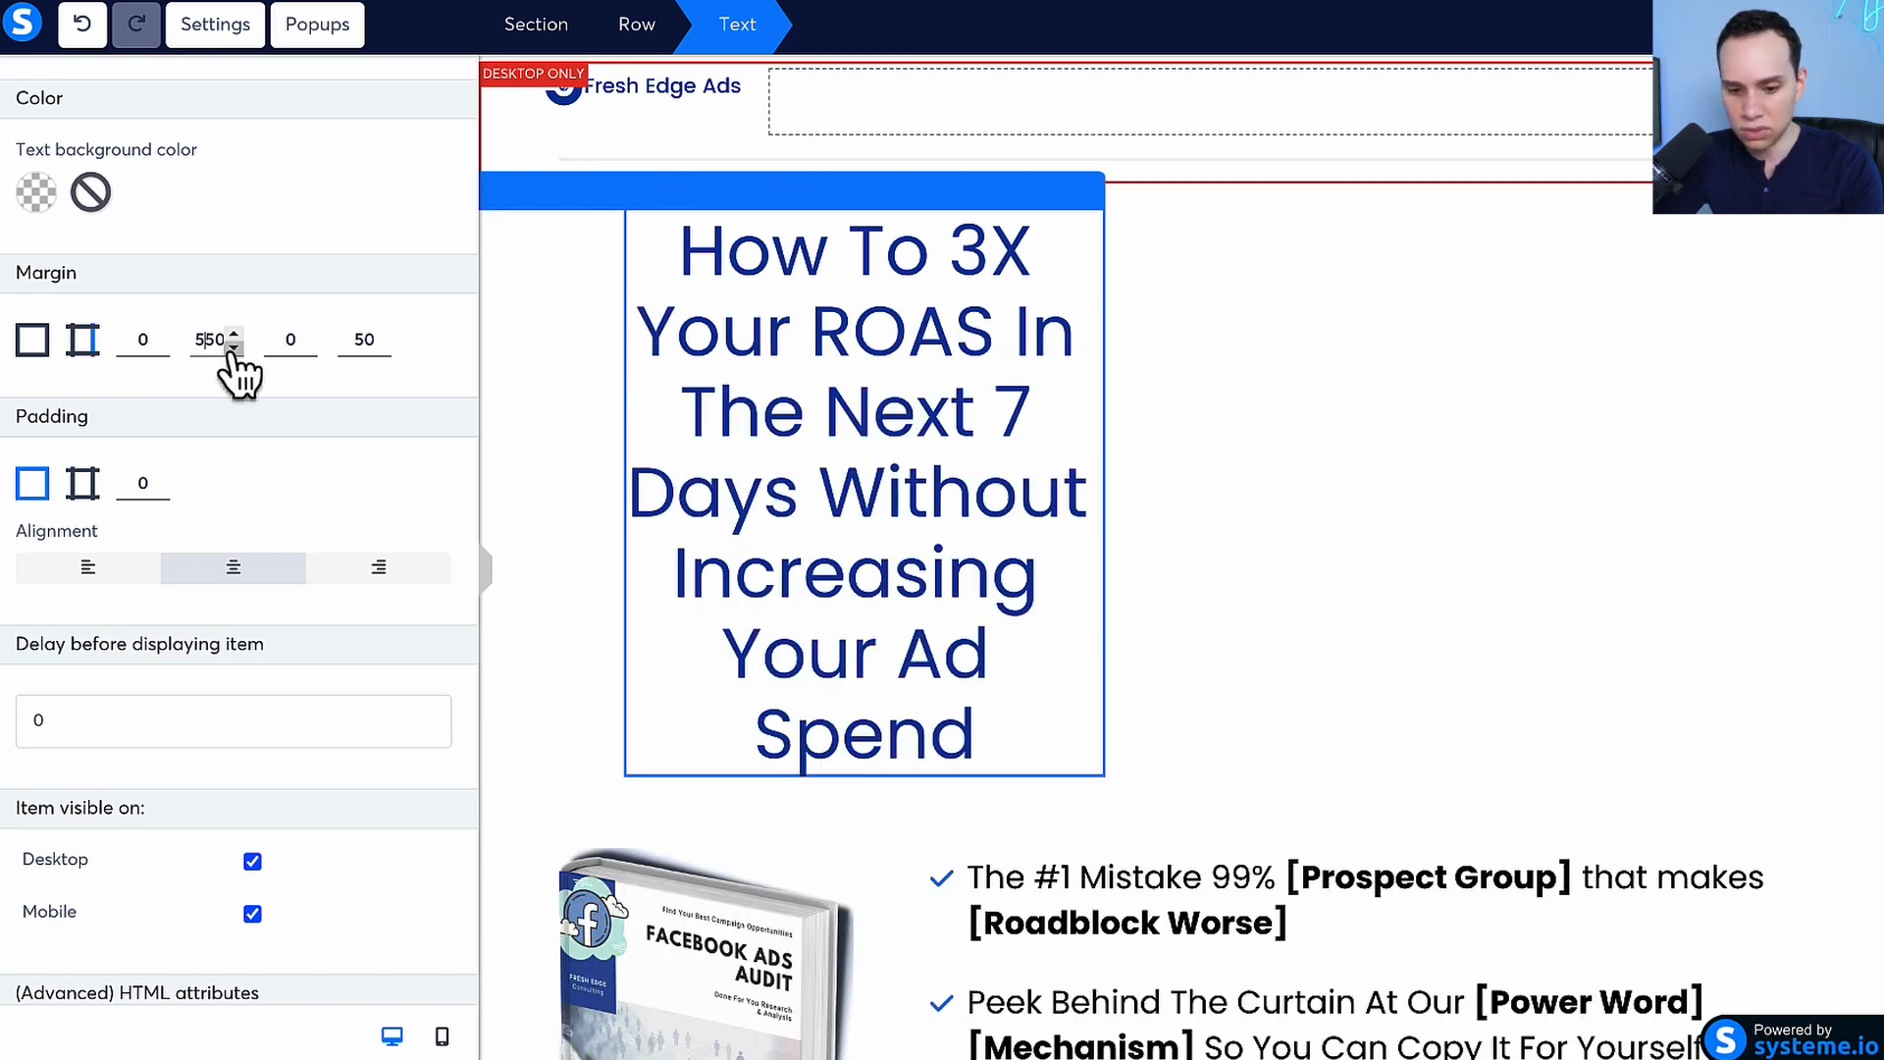
key("BackSpace")
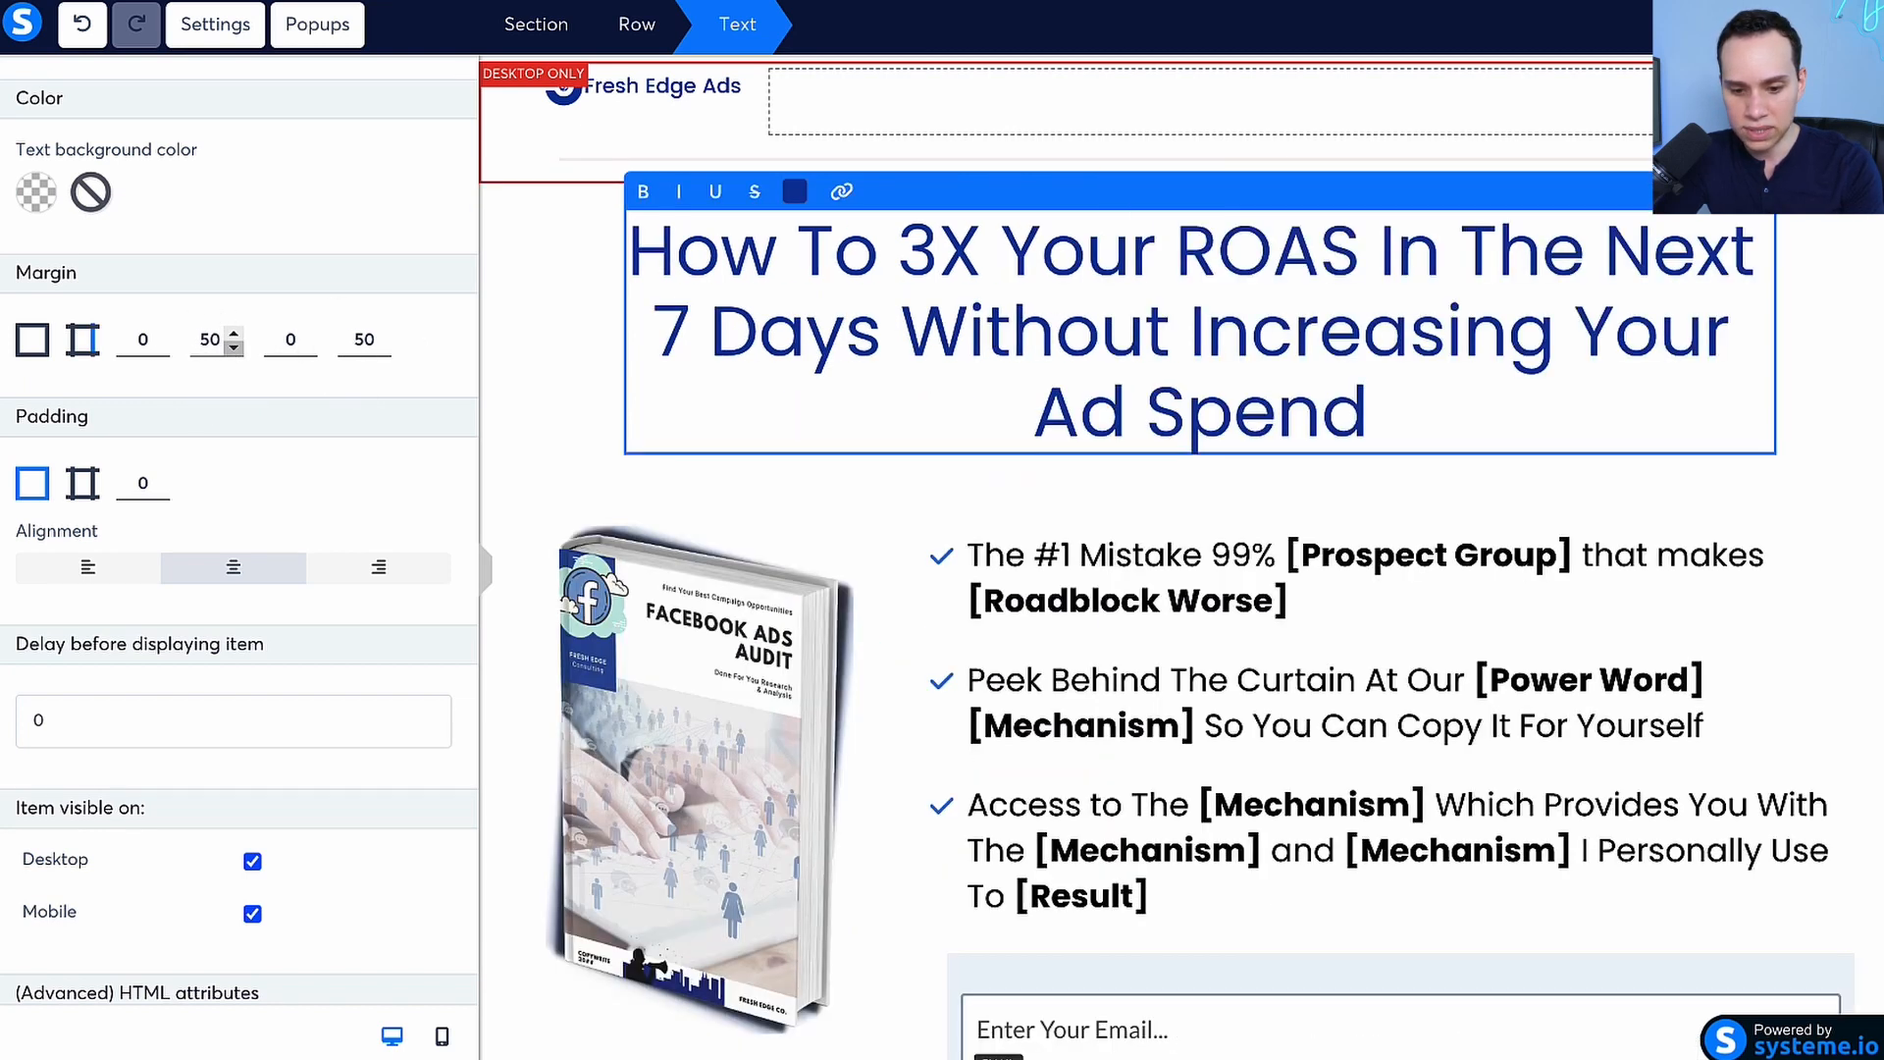
Set the headline text's top margin to 500 and check the spacing above it on the page
left_click(134, 340)
type("500")
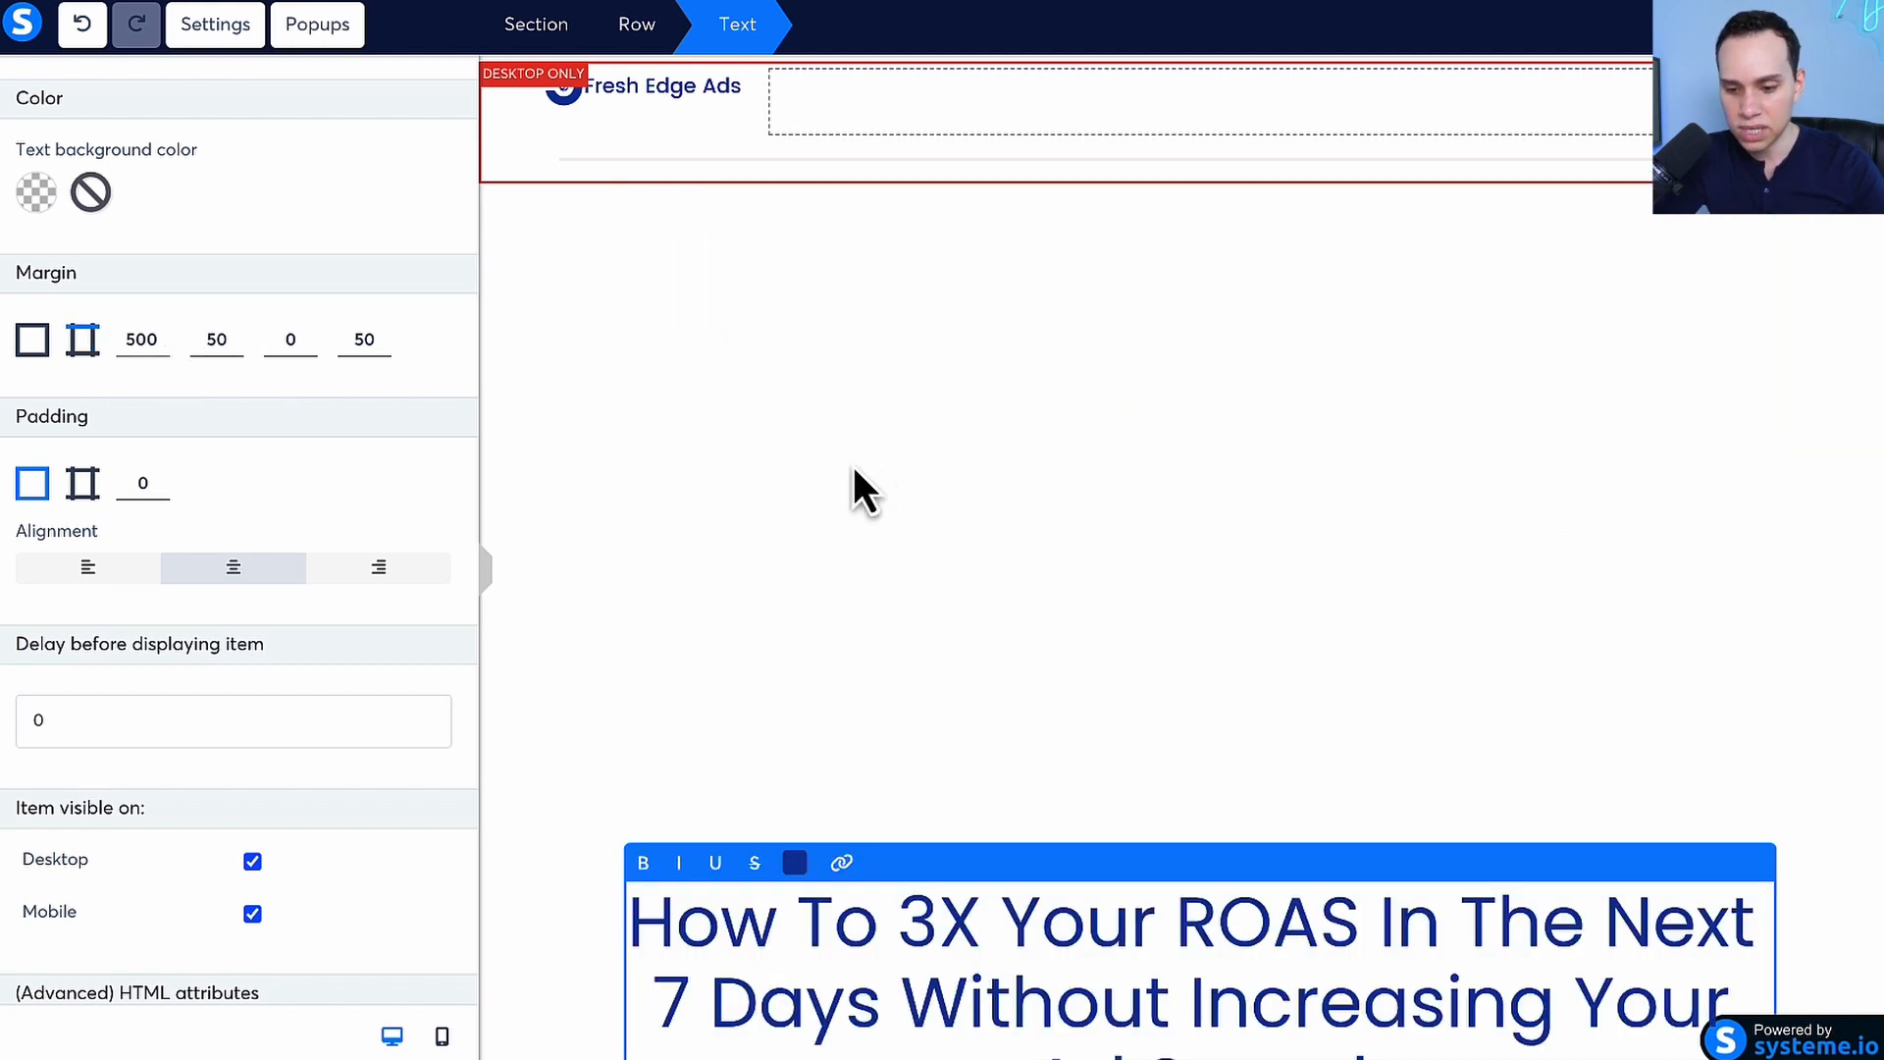
left_click(998, 370)
scroll(999, 413, "down", 4)
scroll(1001, 462, "up", 4)
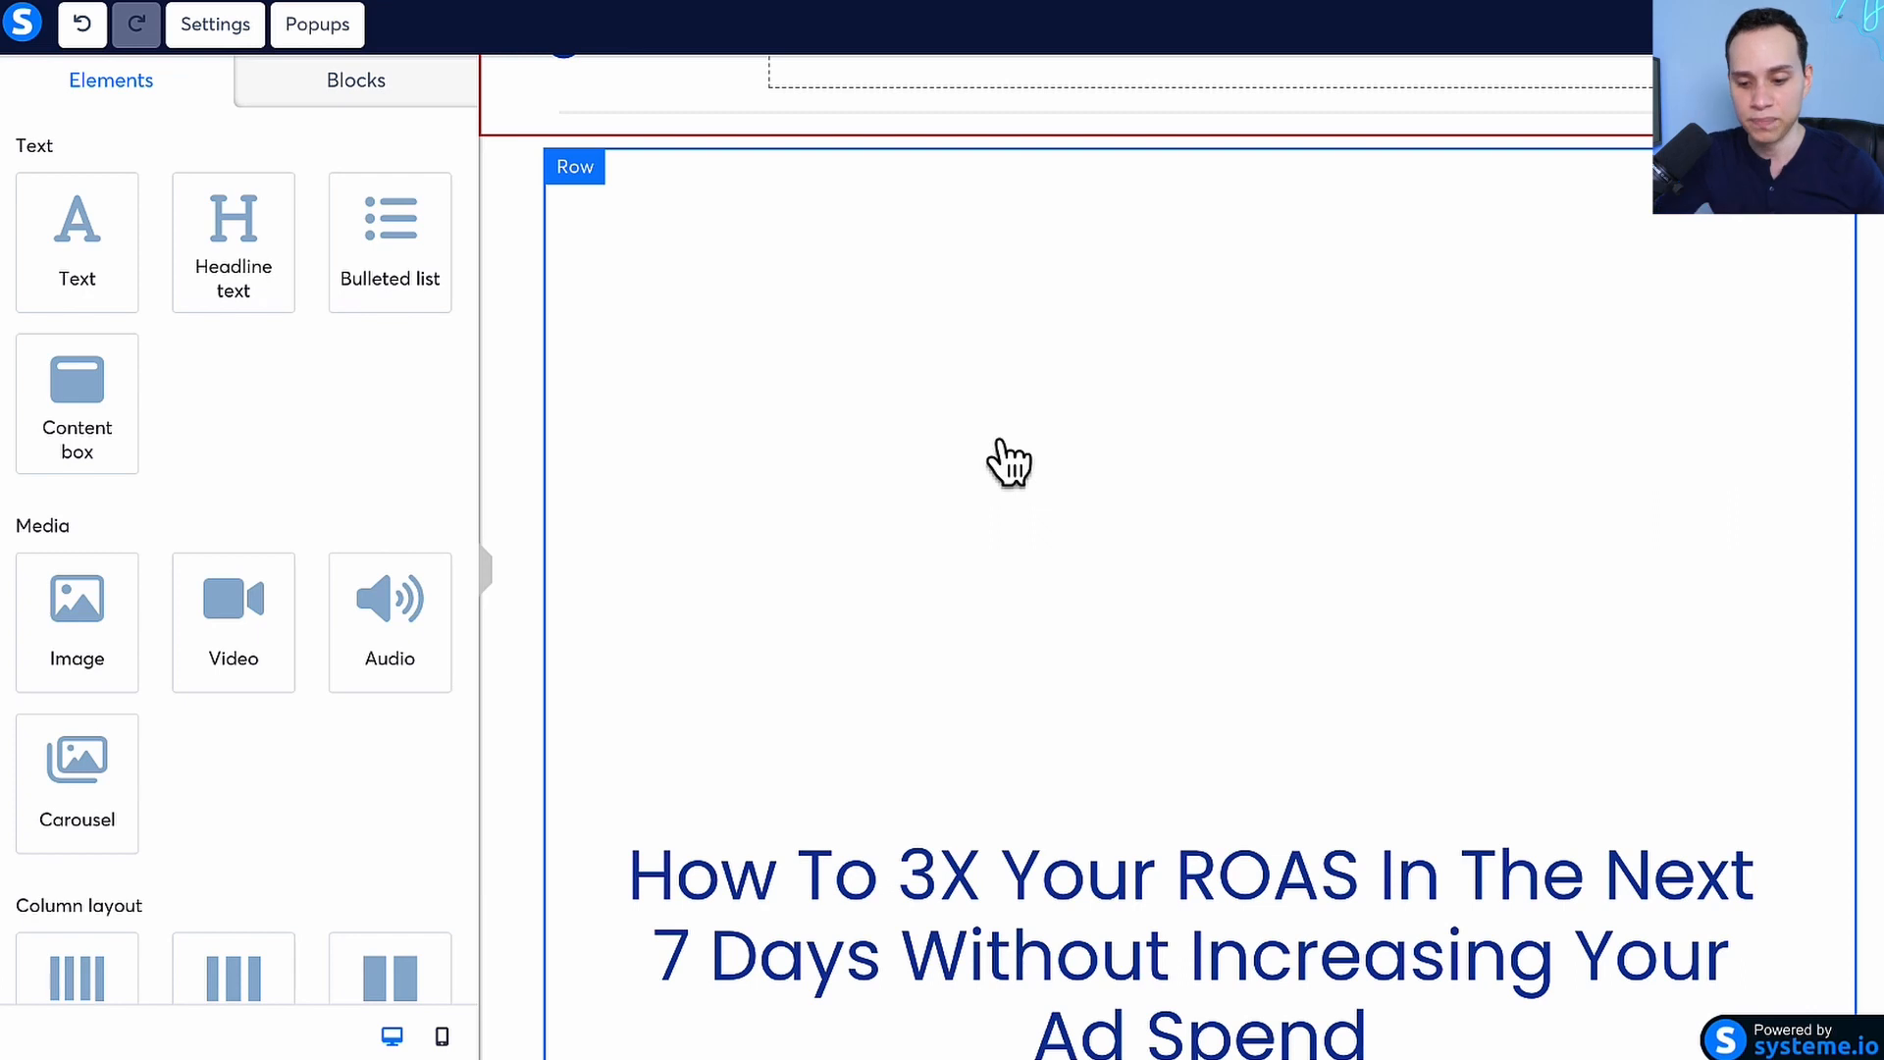
scroll(1008, 461, "down", 5)
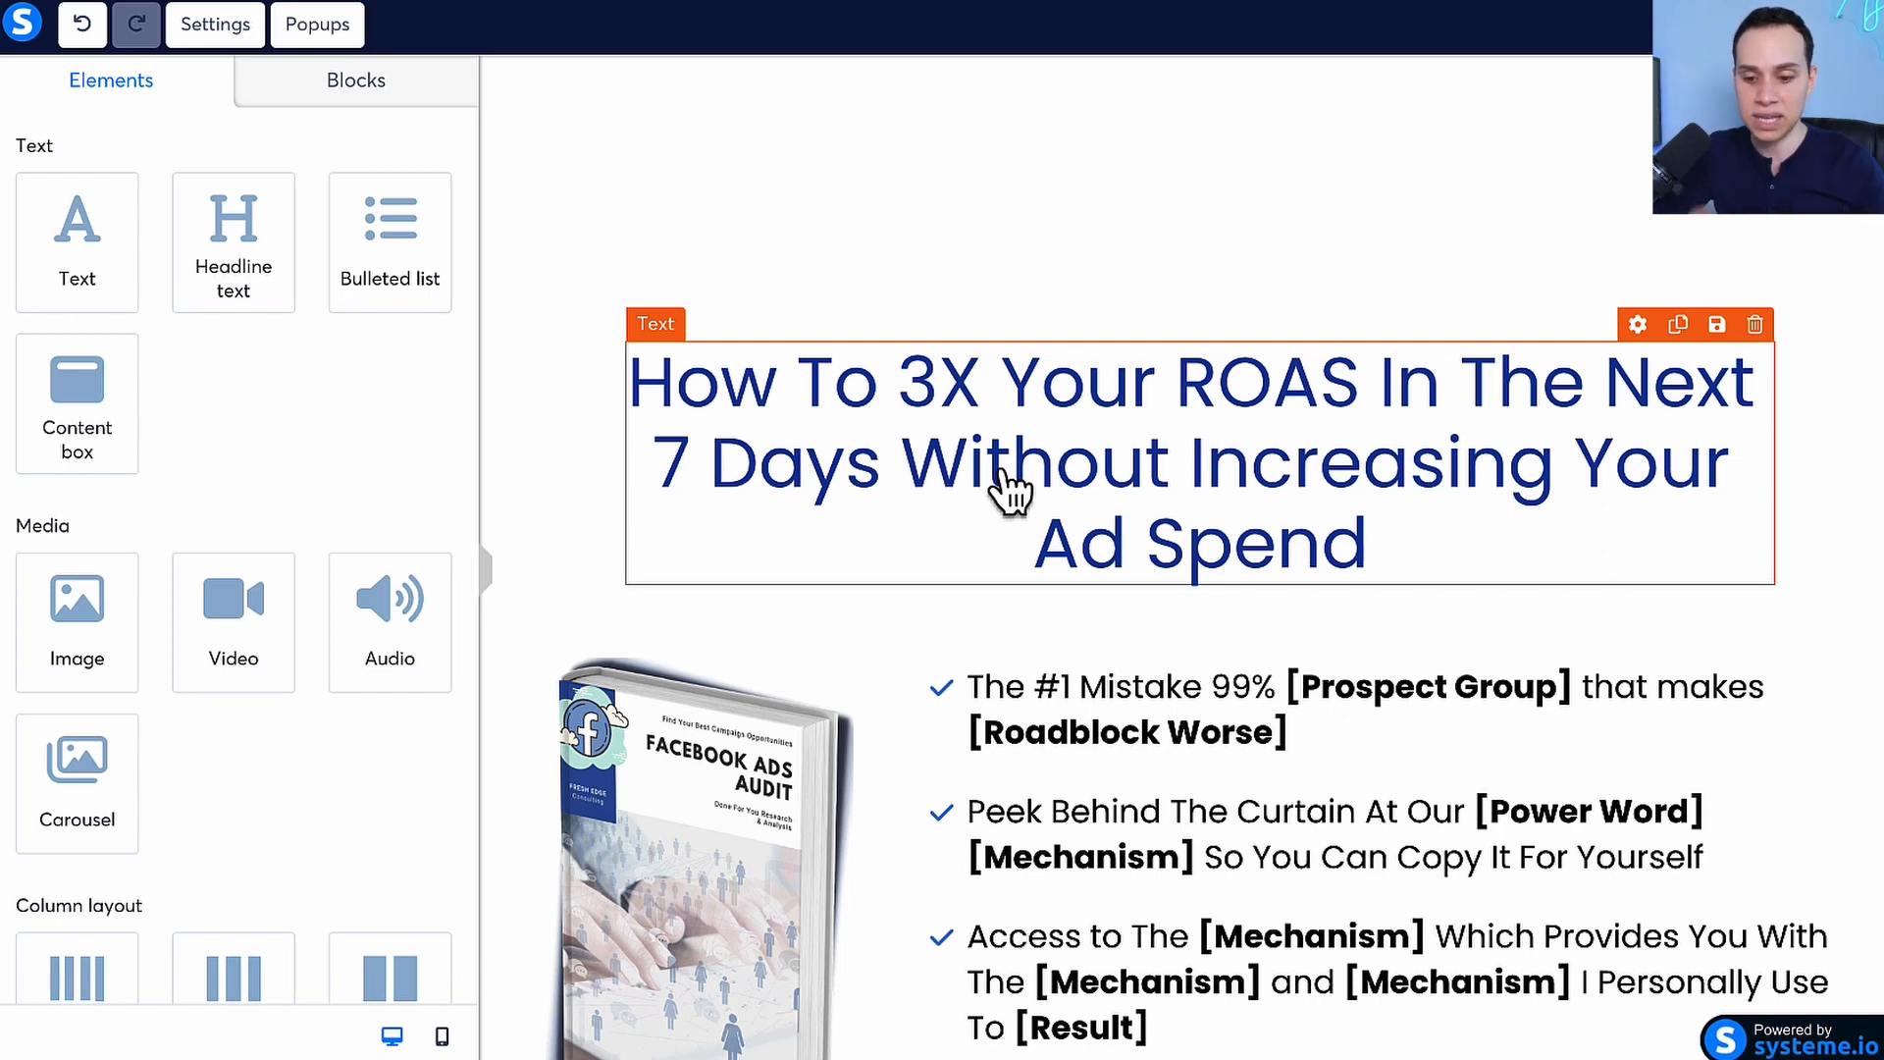
scroll(1085, 454, "up", 3)
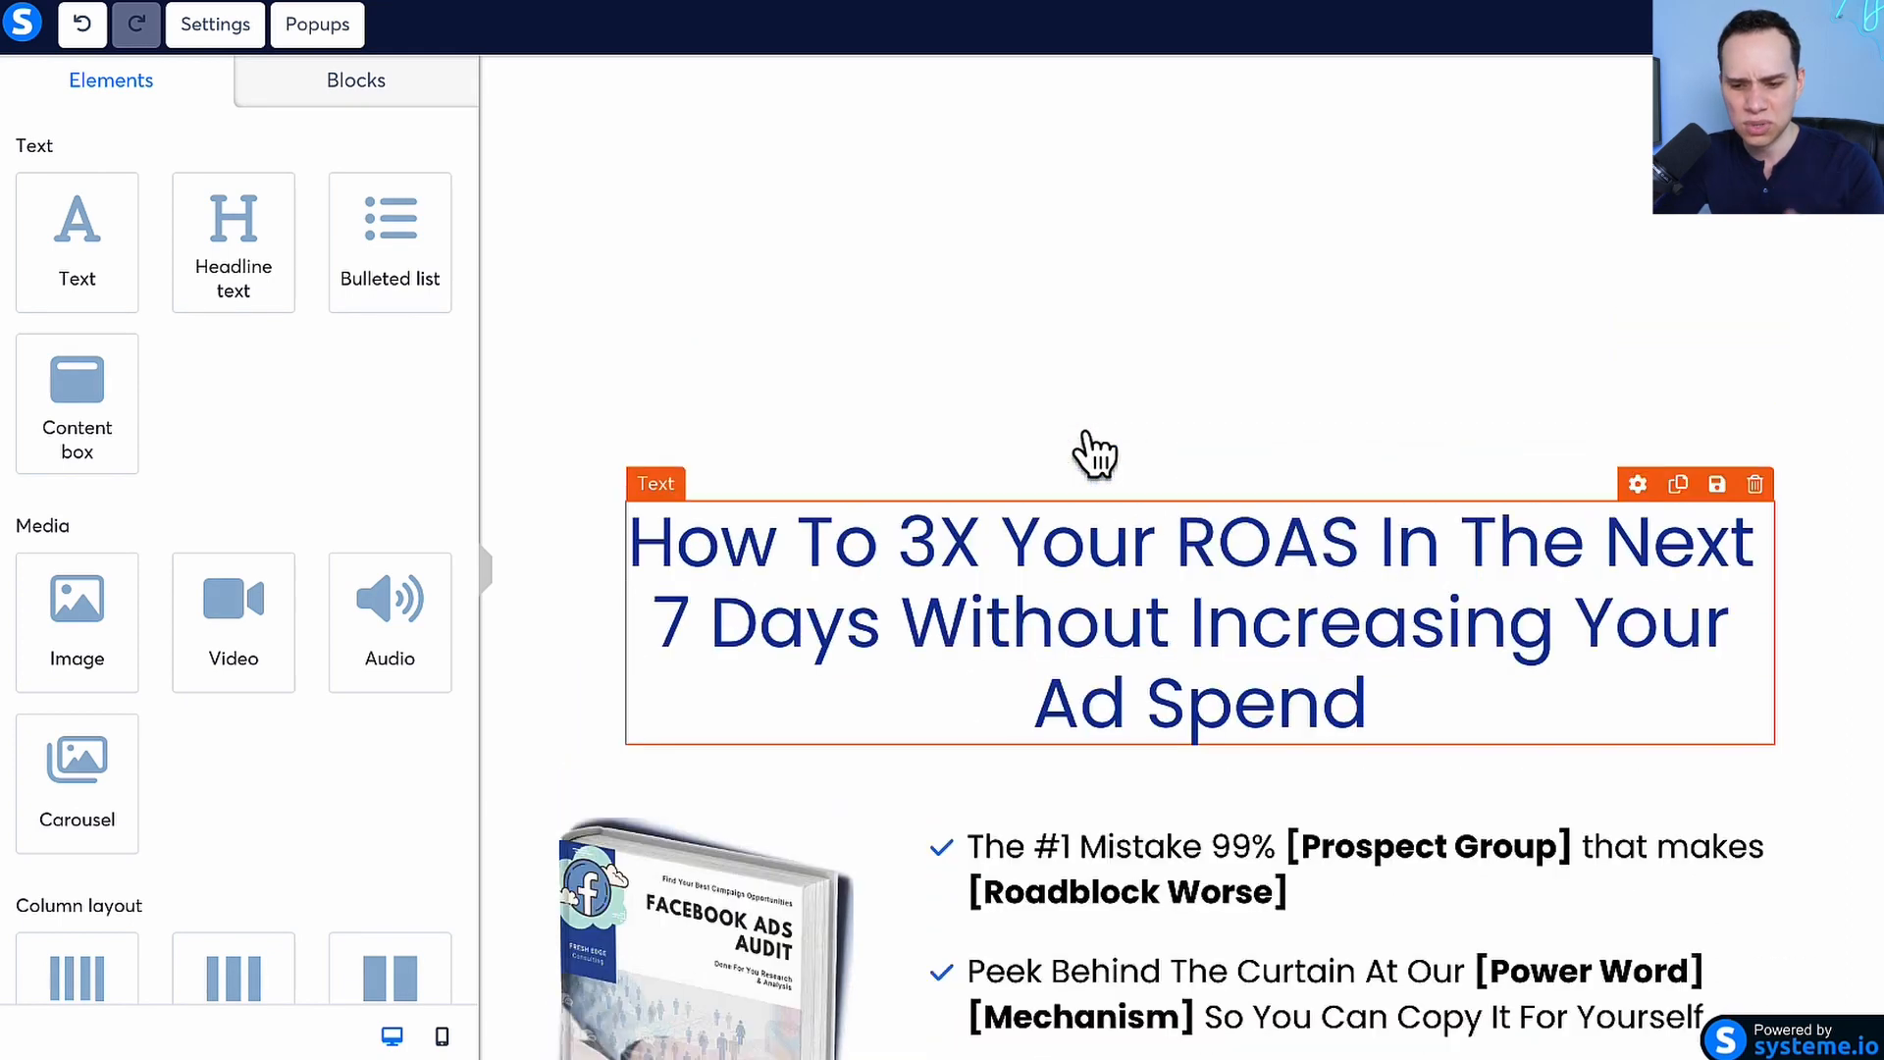
scroll(1079, 393, "up", 3)
Check the headline row's margin and padding settings, and reset the headline text's top margin to 0
left_click(1002, 446)
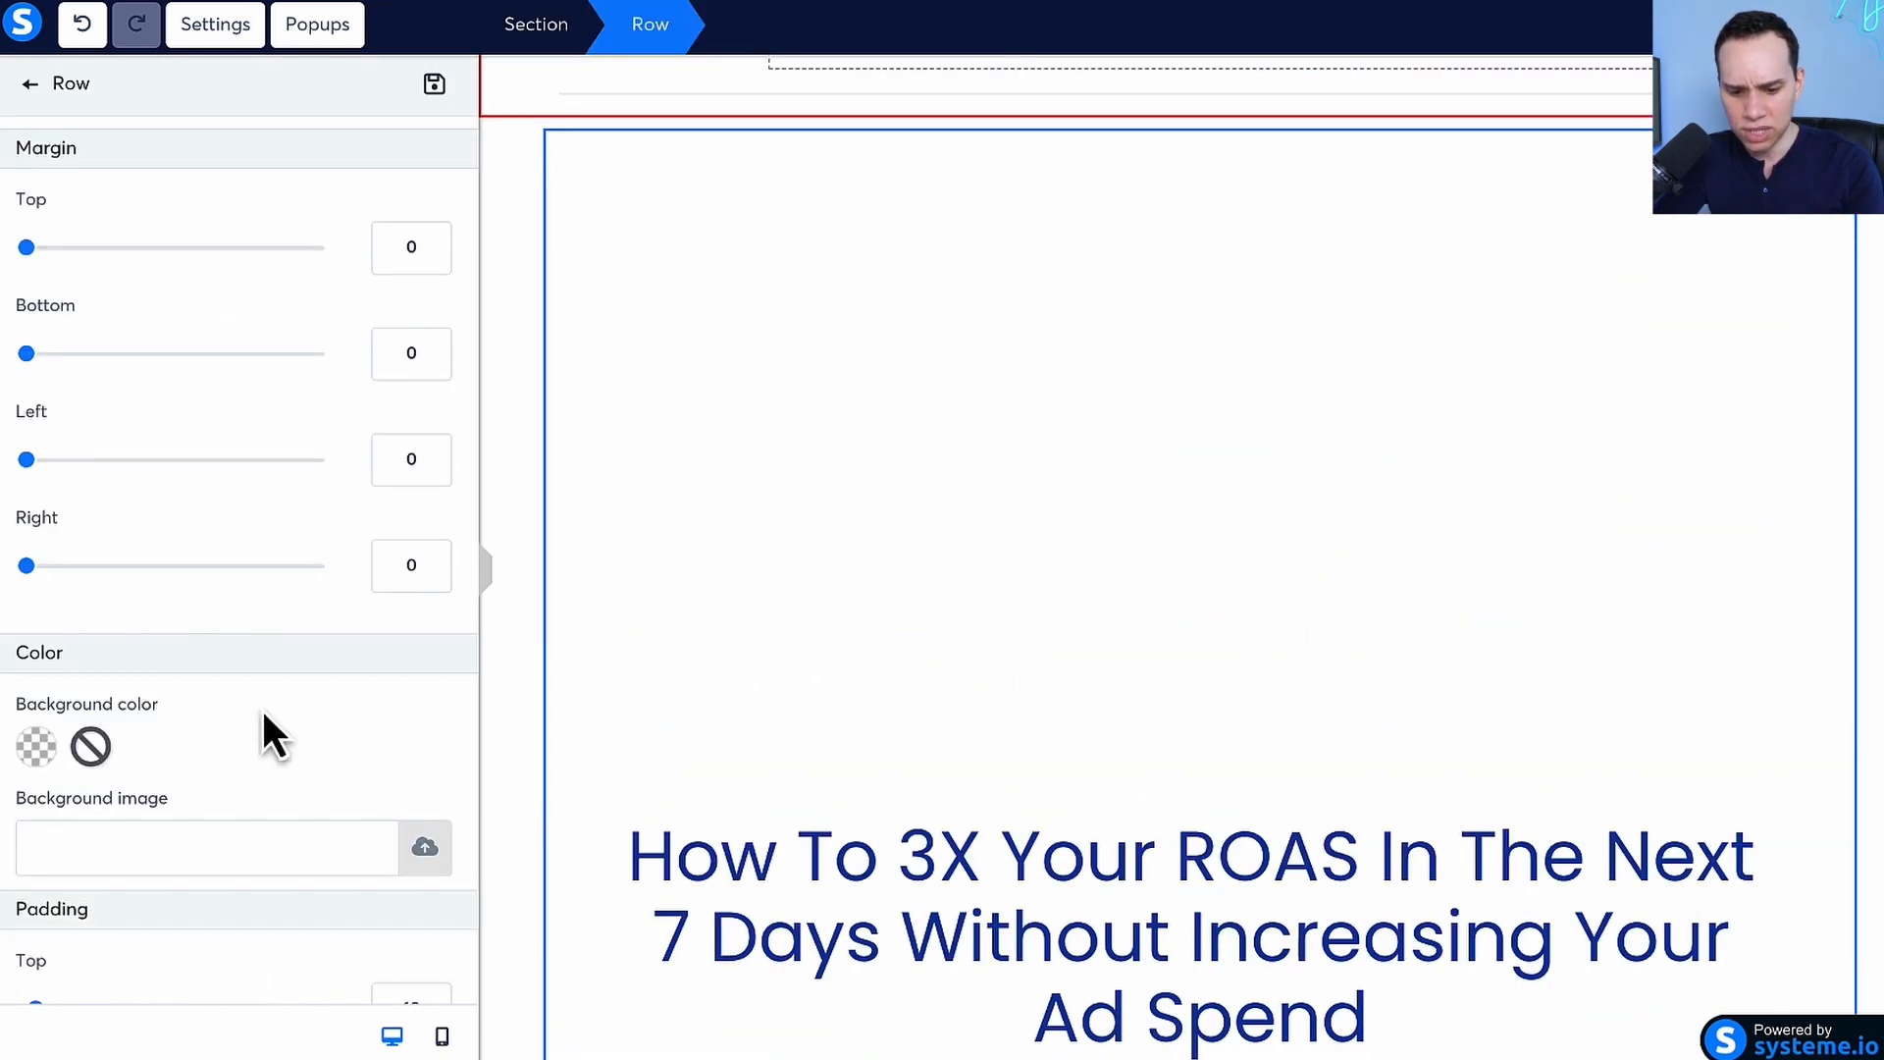
scroll(263, 731, "down", 4)
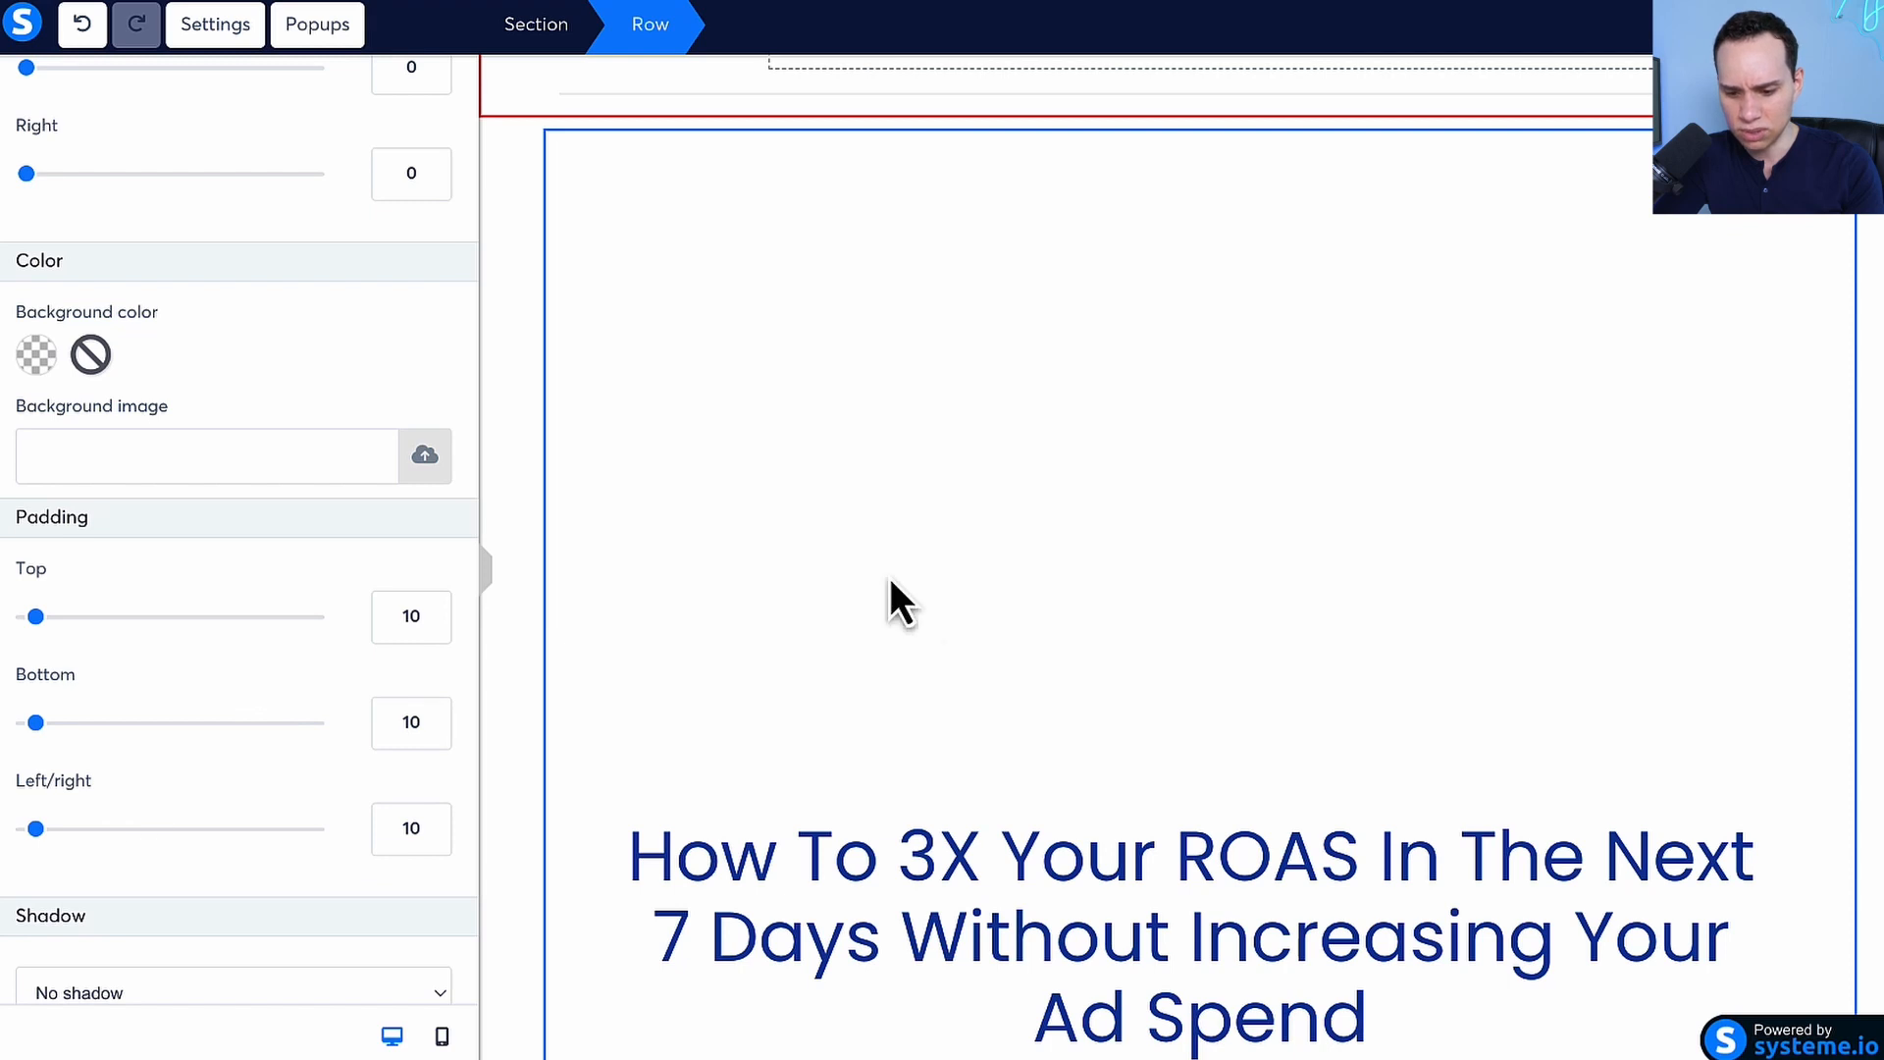
left_click(900, 912)
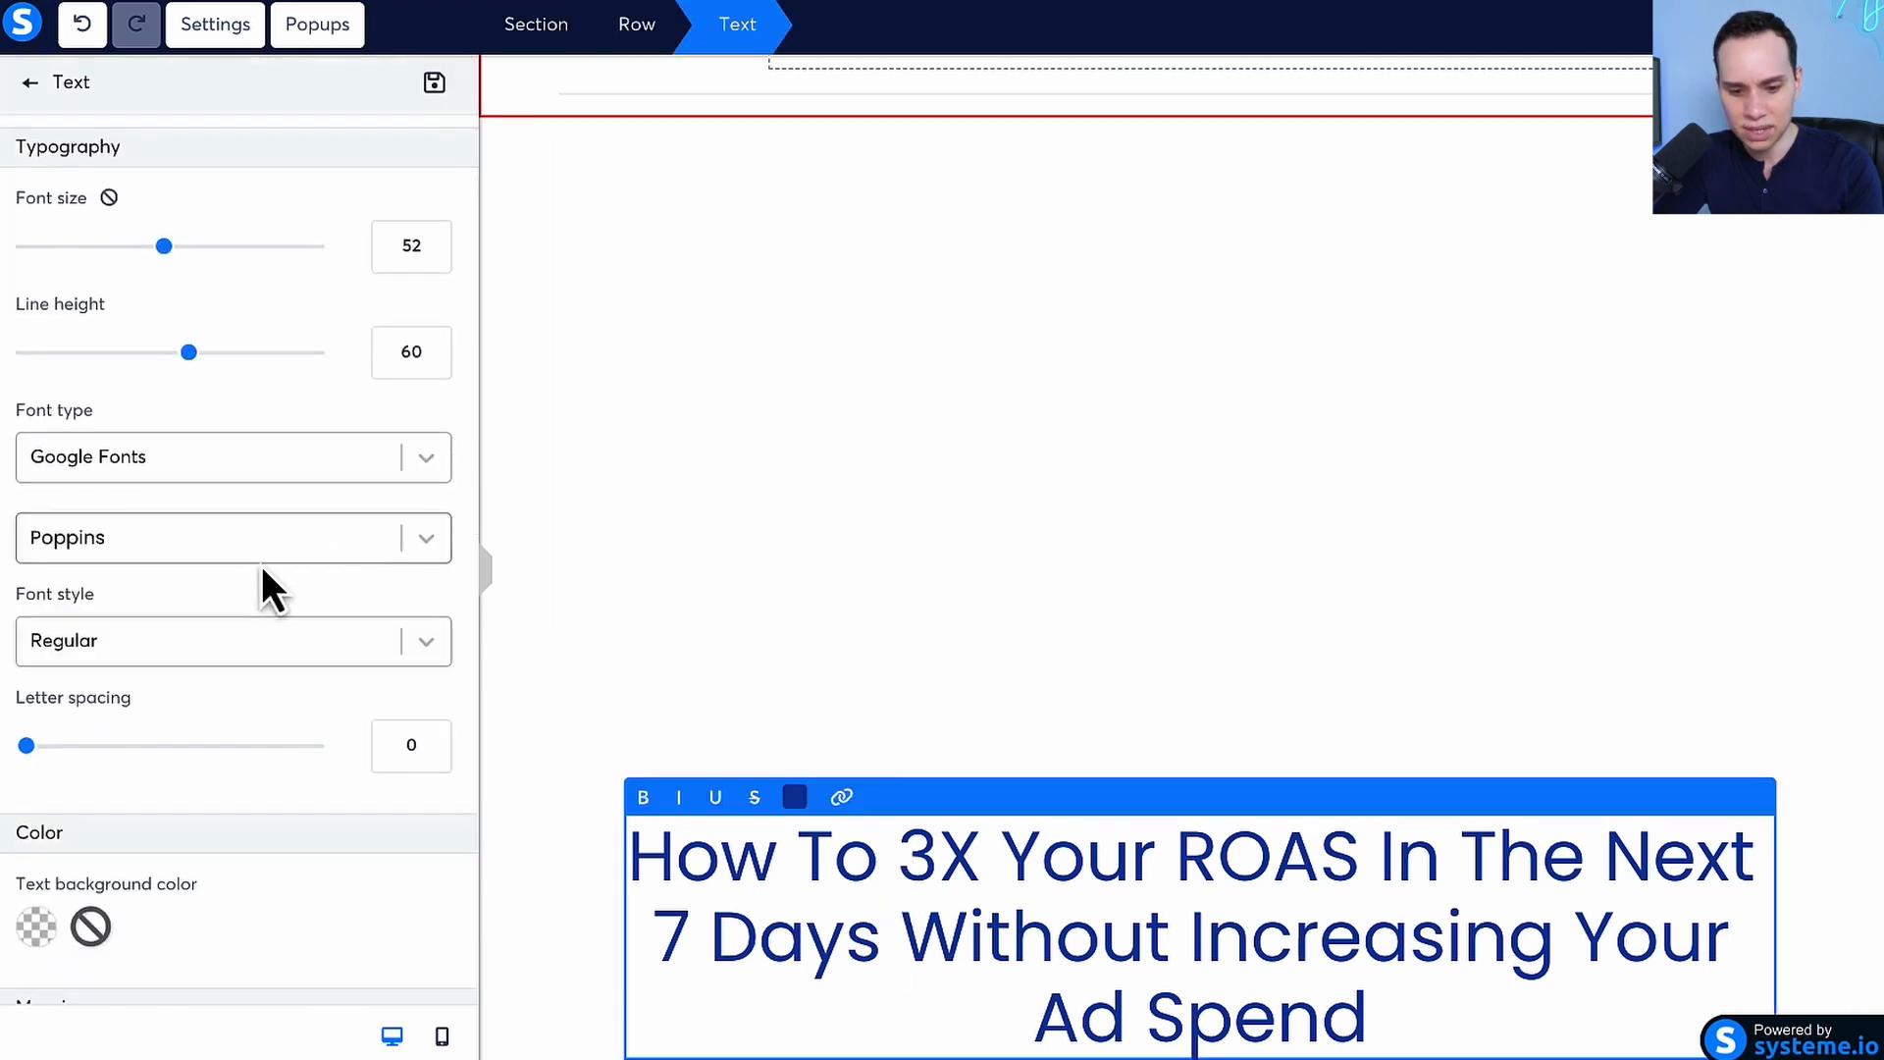
scroll(261, 580, "down", 4)
scroll(261, 569, "down", 2)
left_click(137, 508)
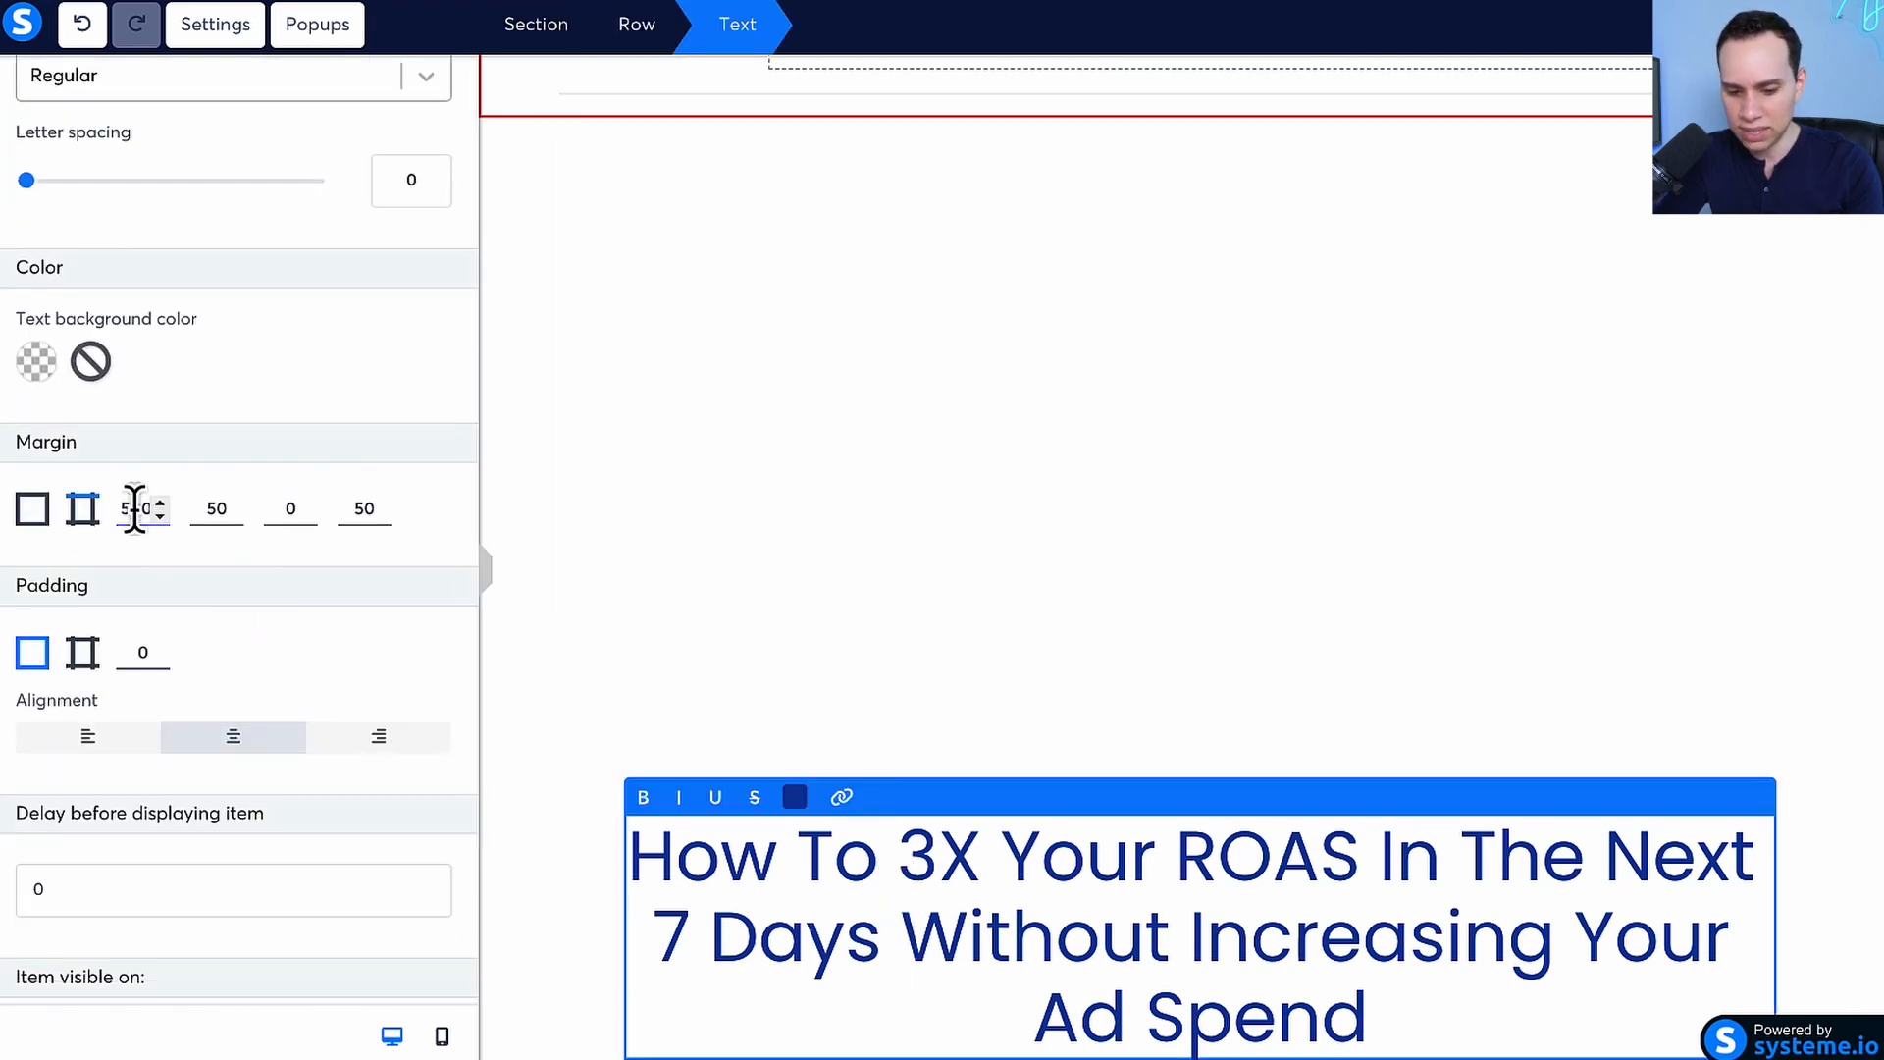
key("BackSpace")
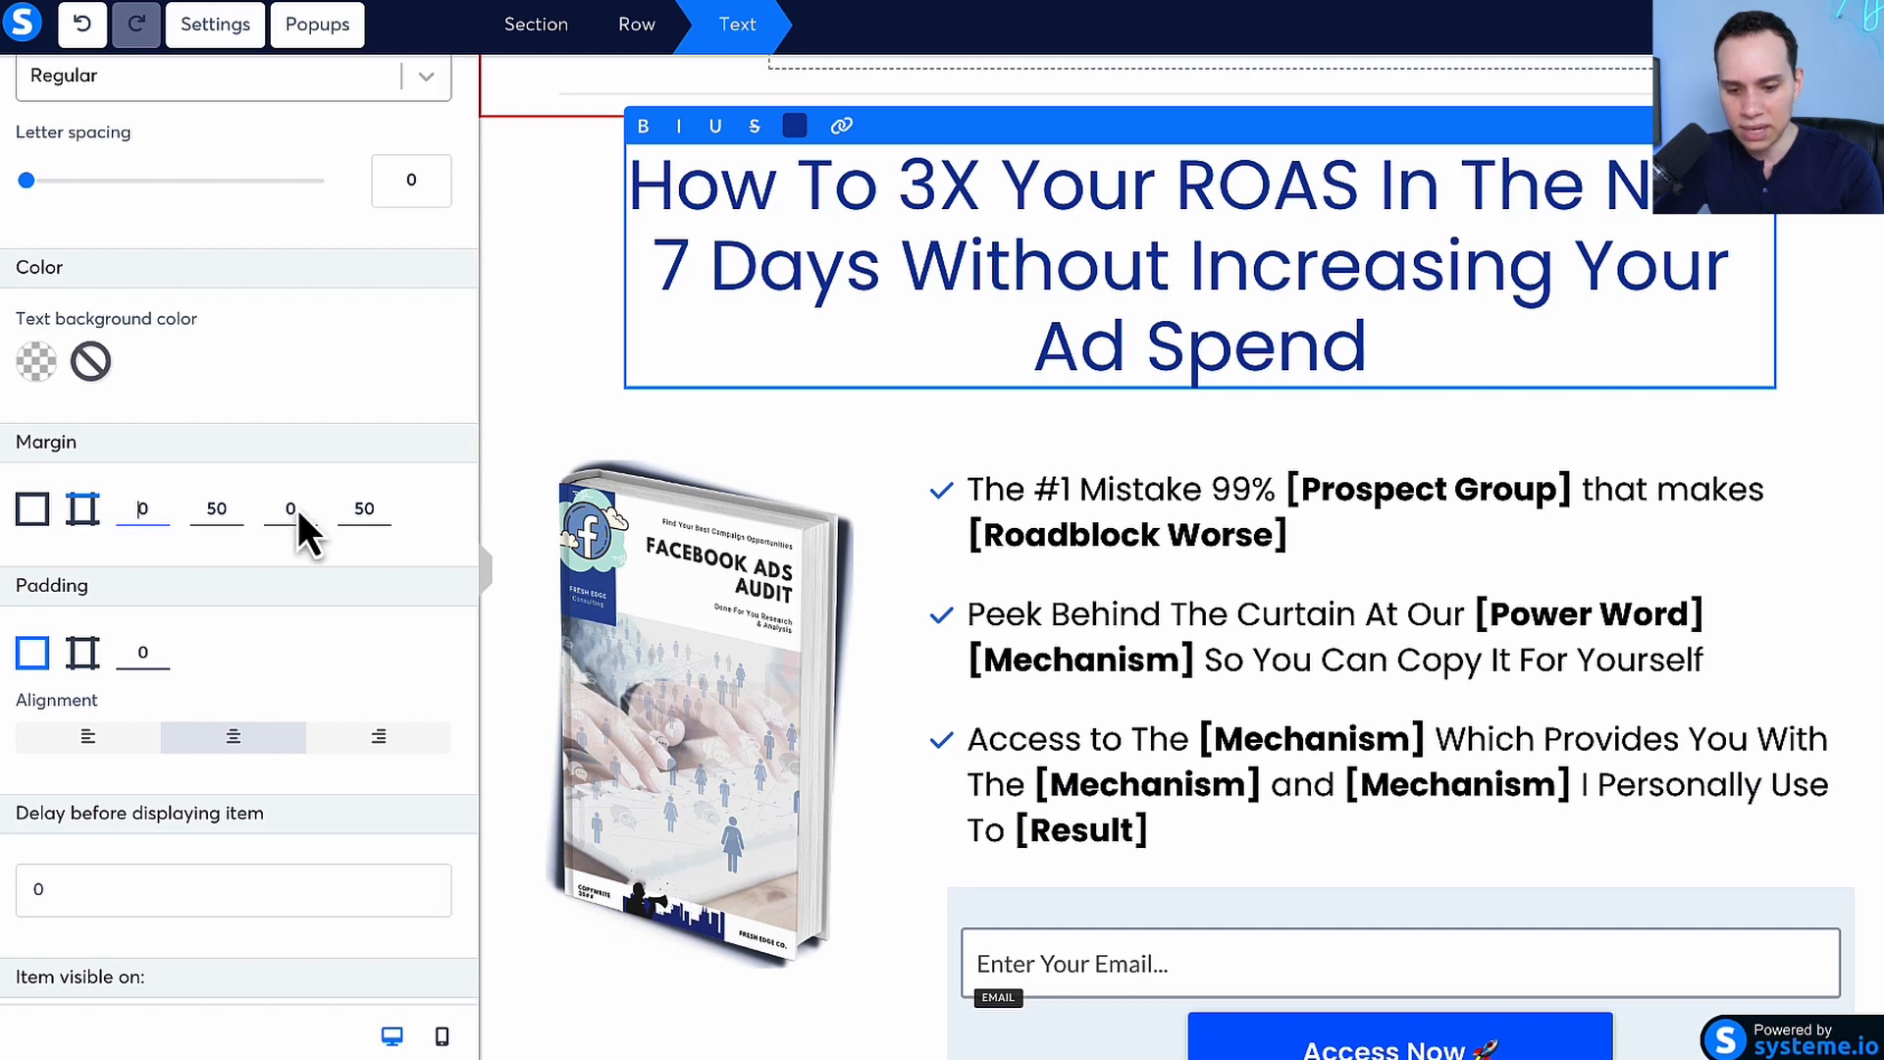
scroll(1047, 358, "up", 1)
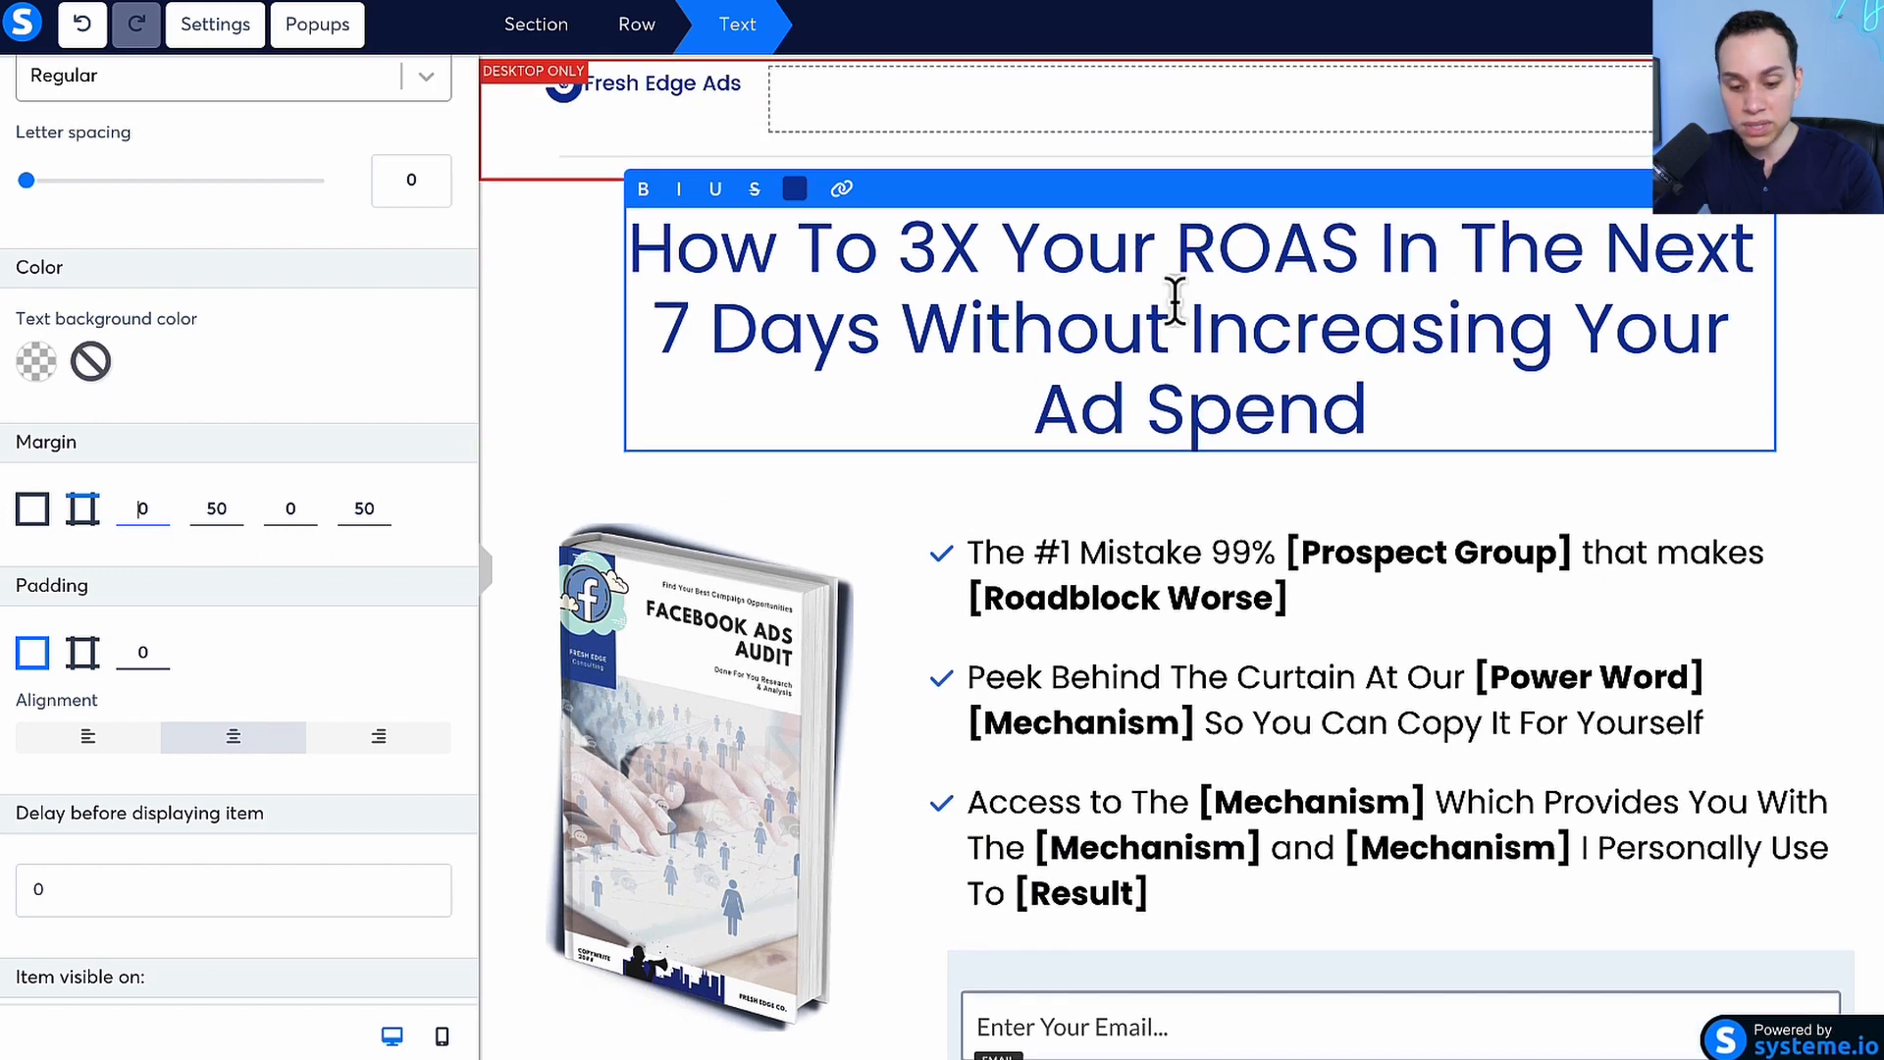
Set the headline text's right and left margins to 0 and deselect it
left_click(230, 515)
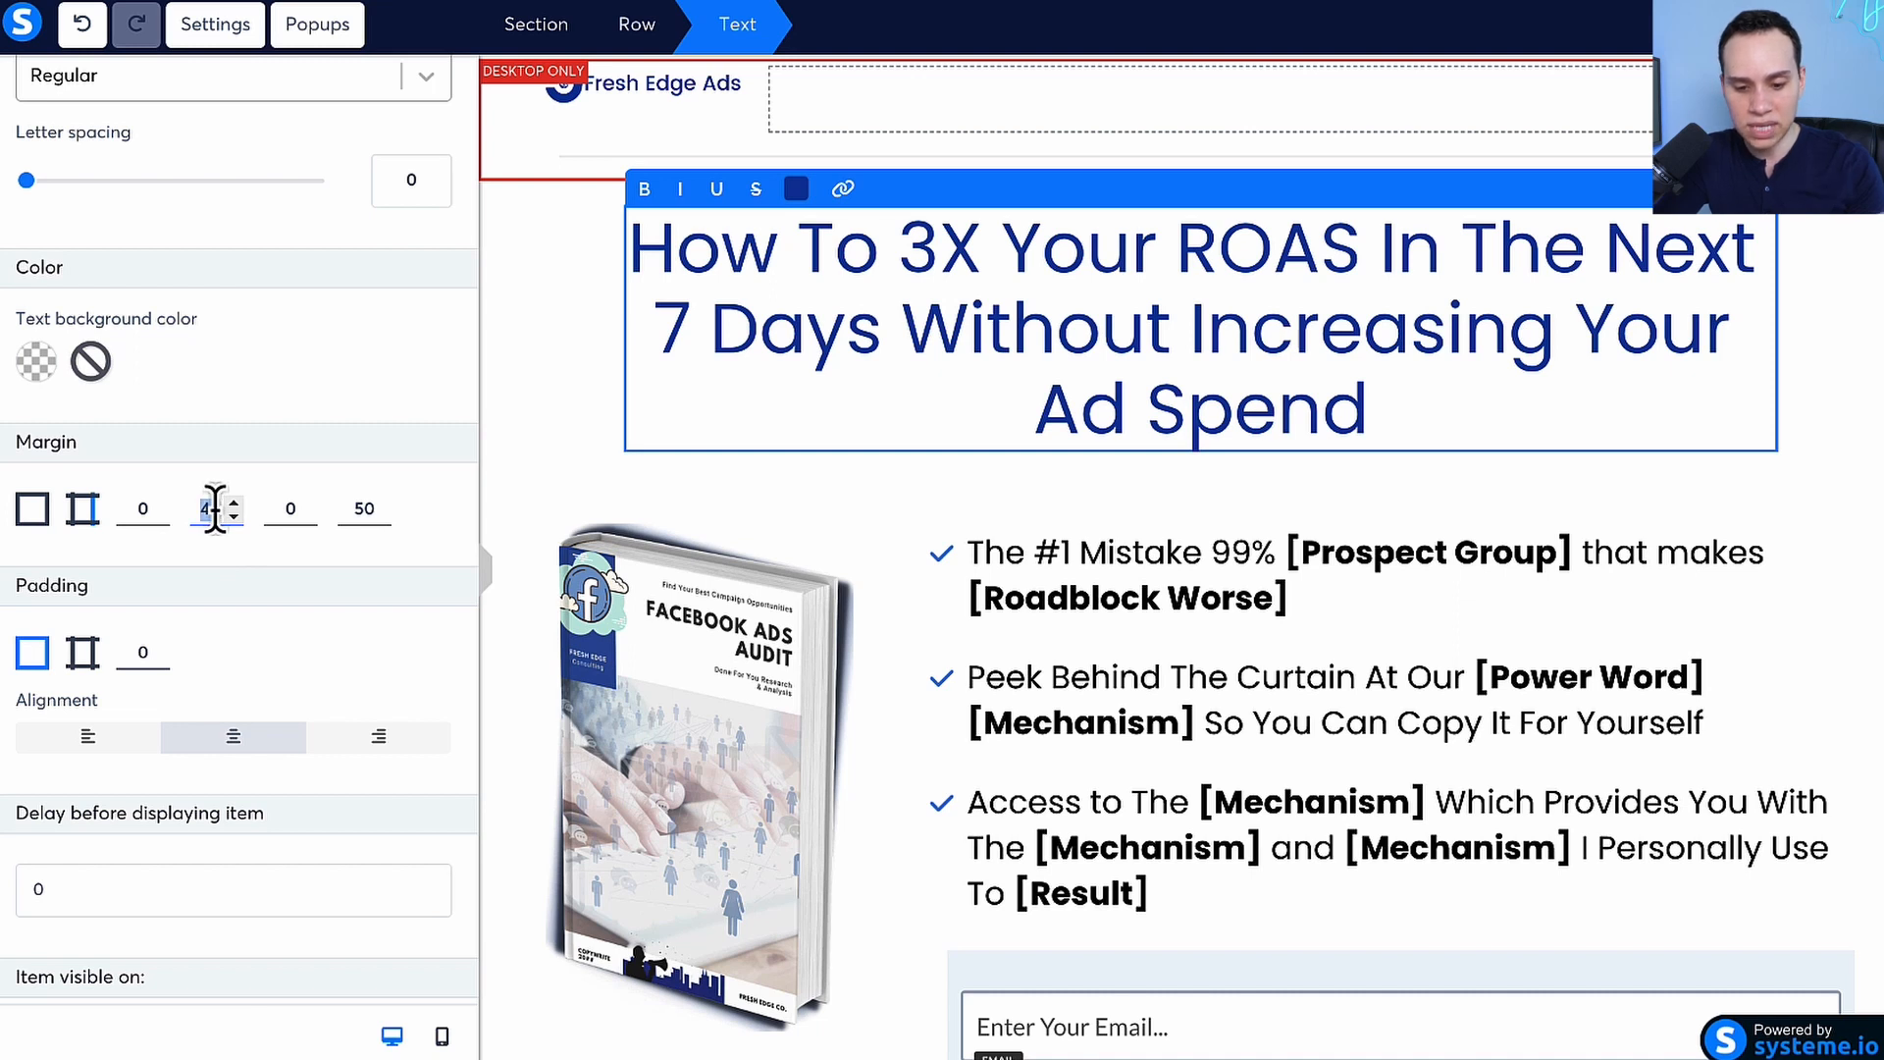
type("0")
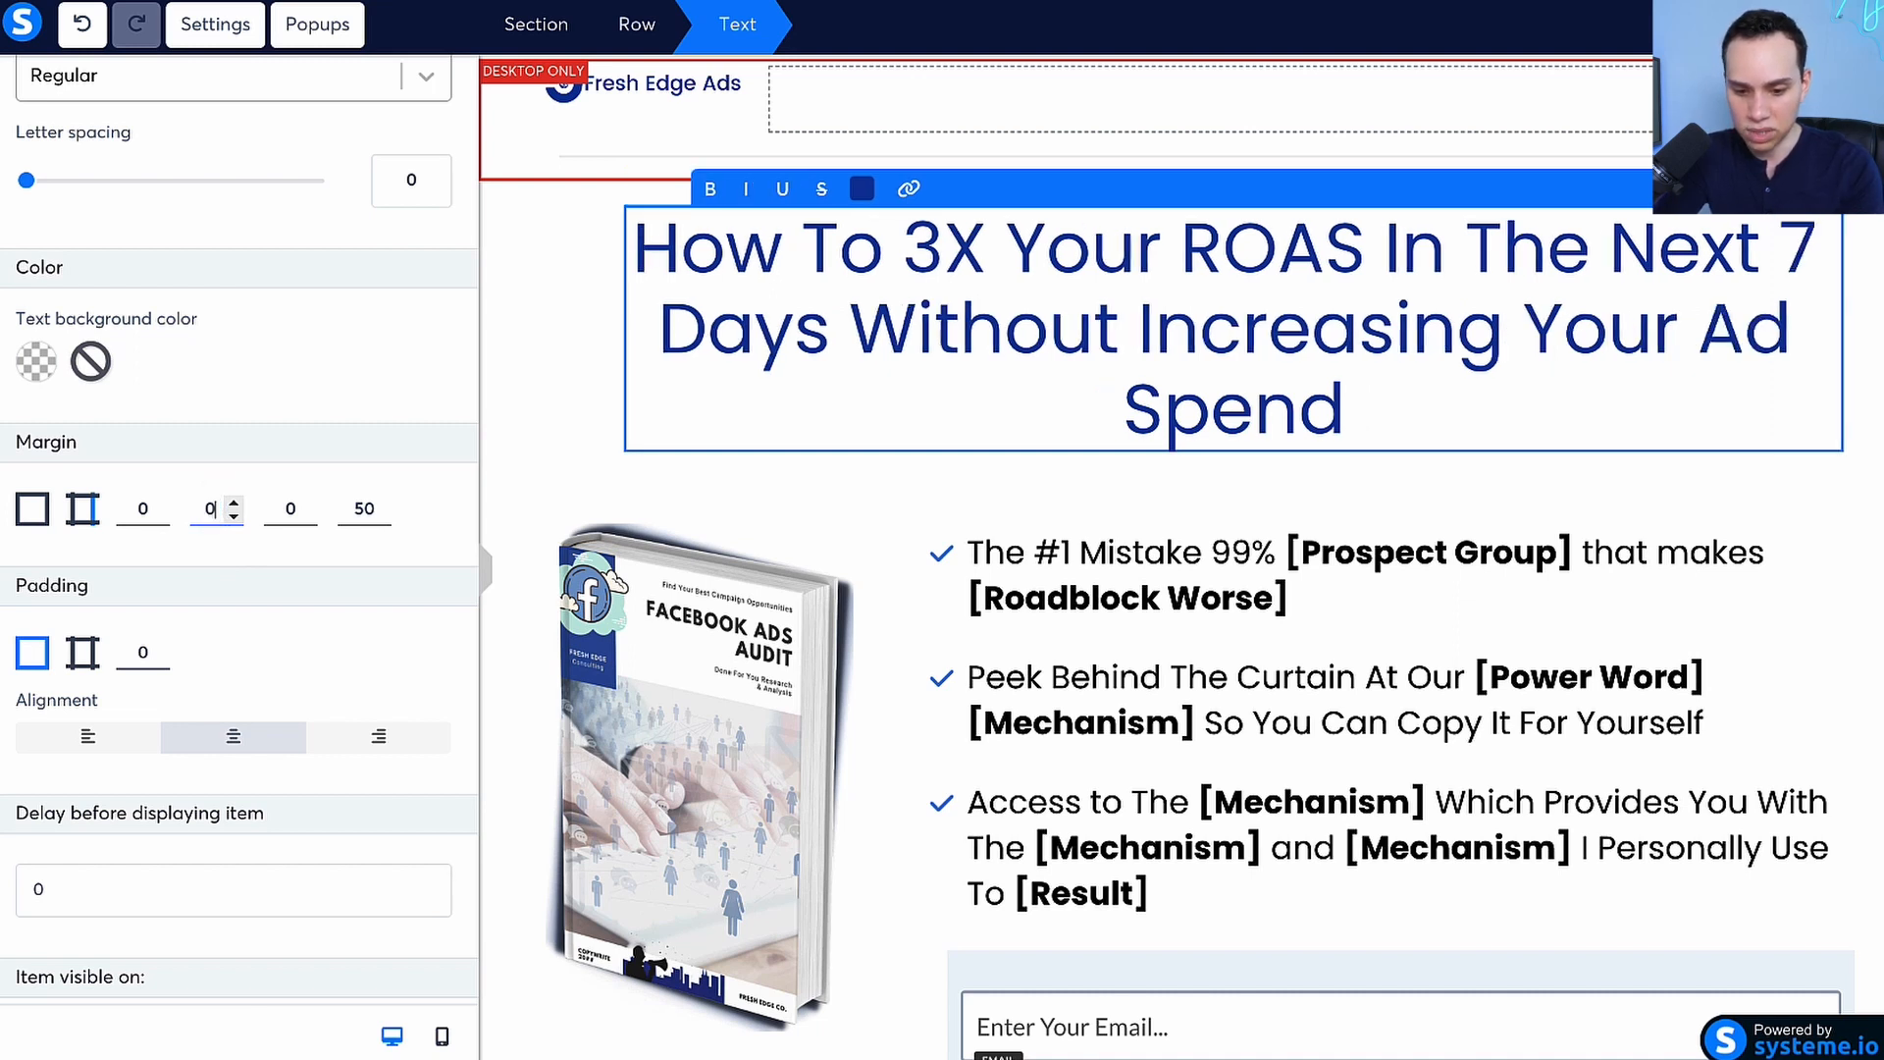
double_click(364, 508)
type("0")
left_click(1424, 425)
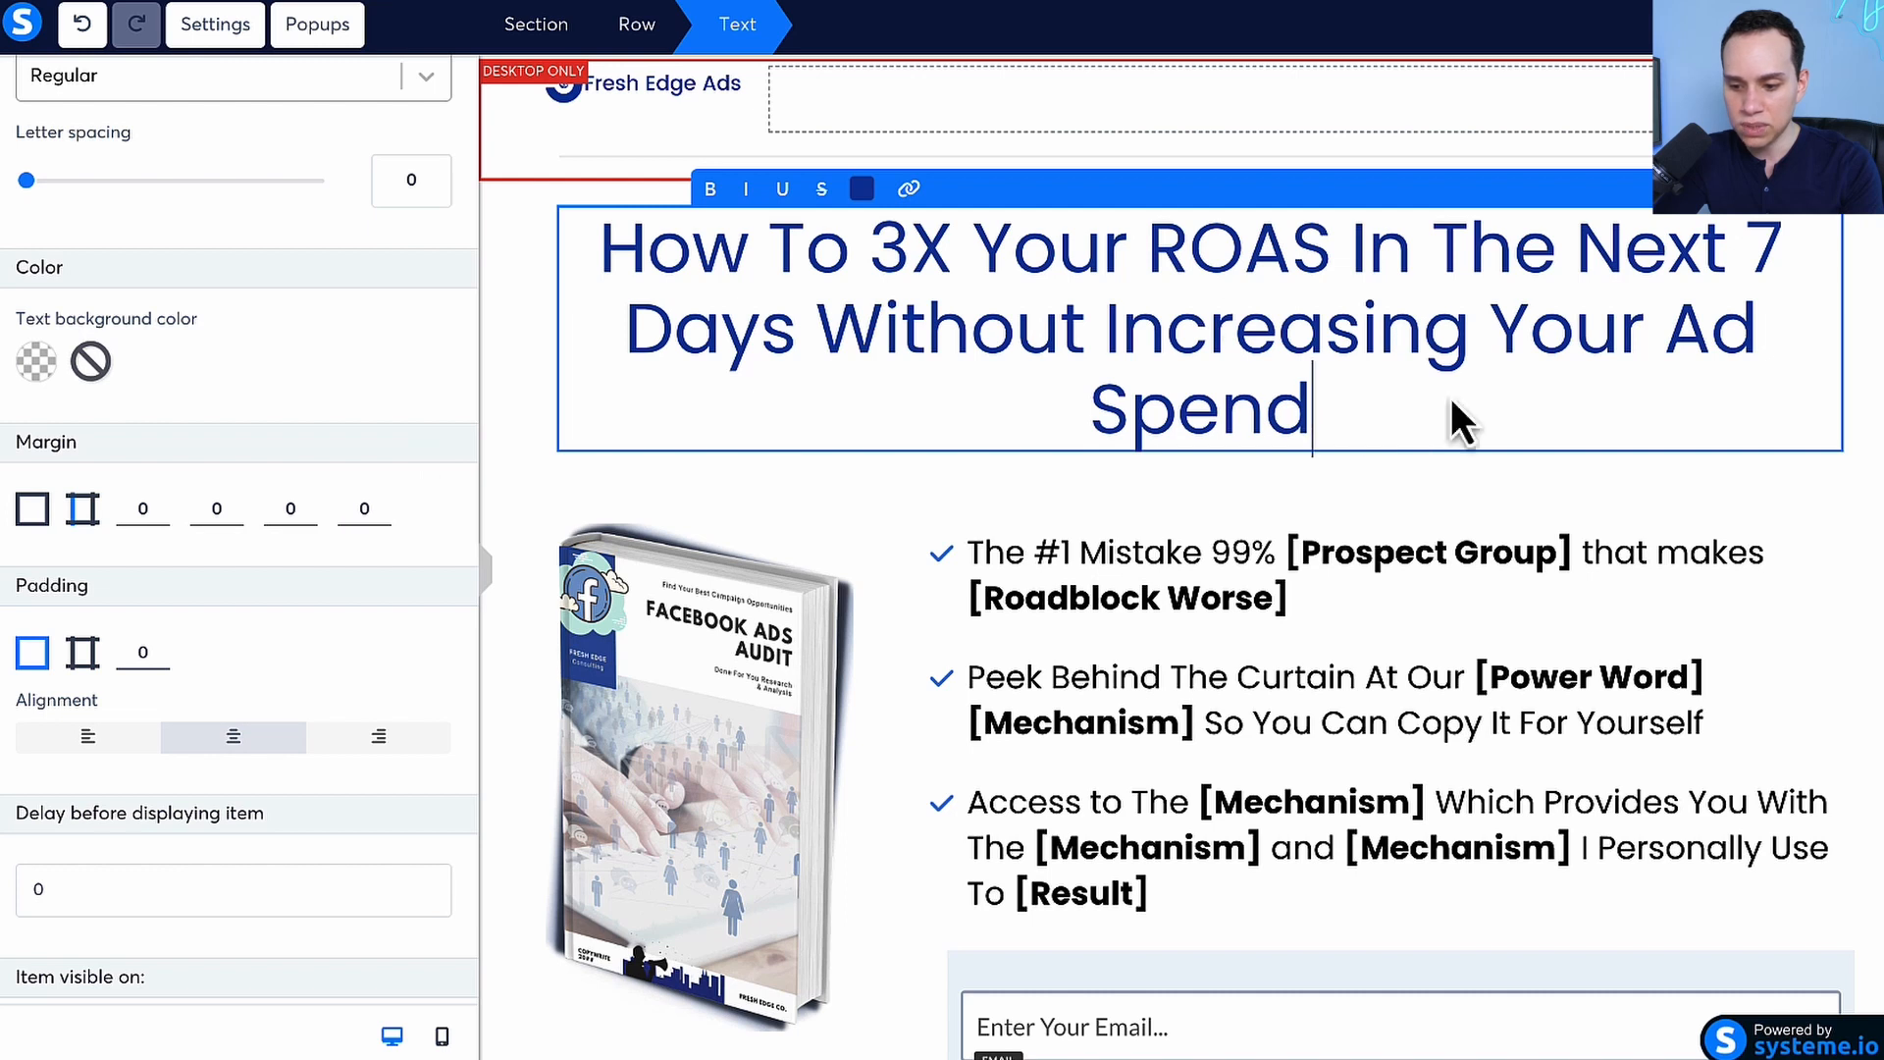
left_click(1354, 671)
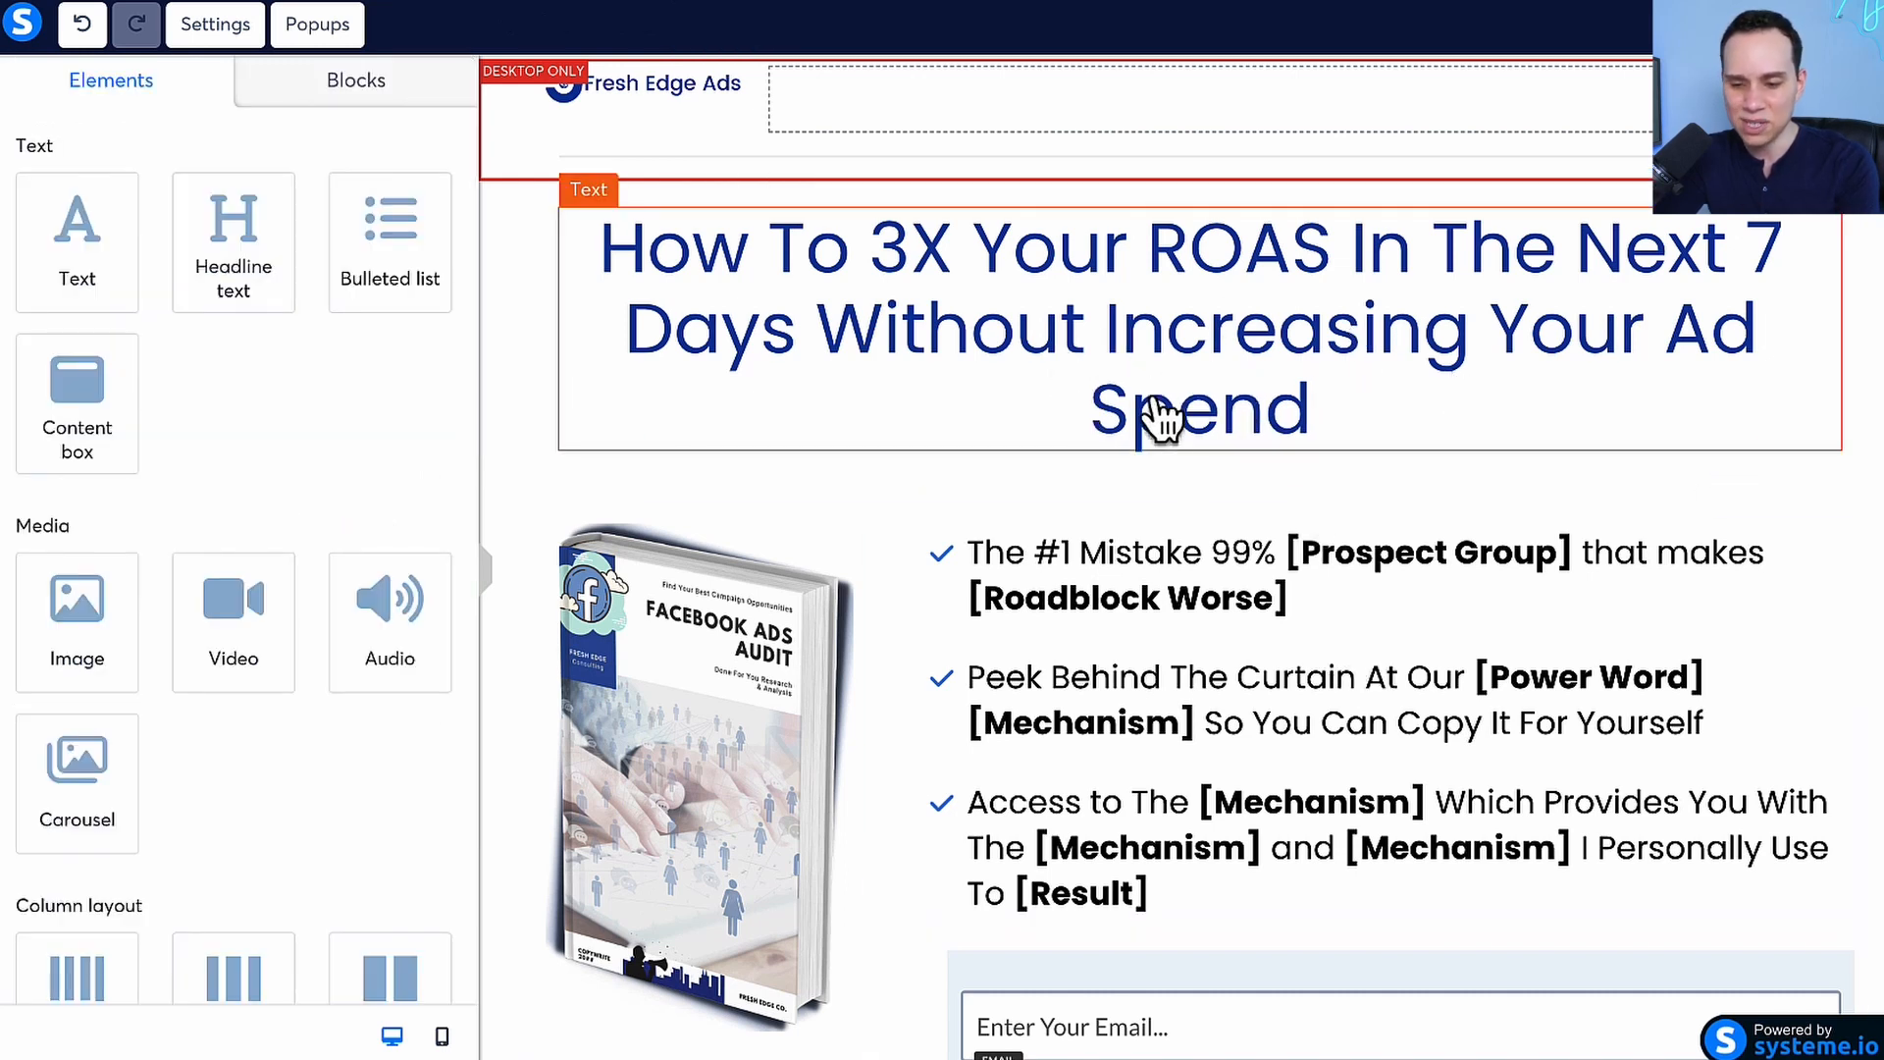
Switch the headline text to individual side margins and set its right and left margins to 50
left_click(1222, 437)
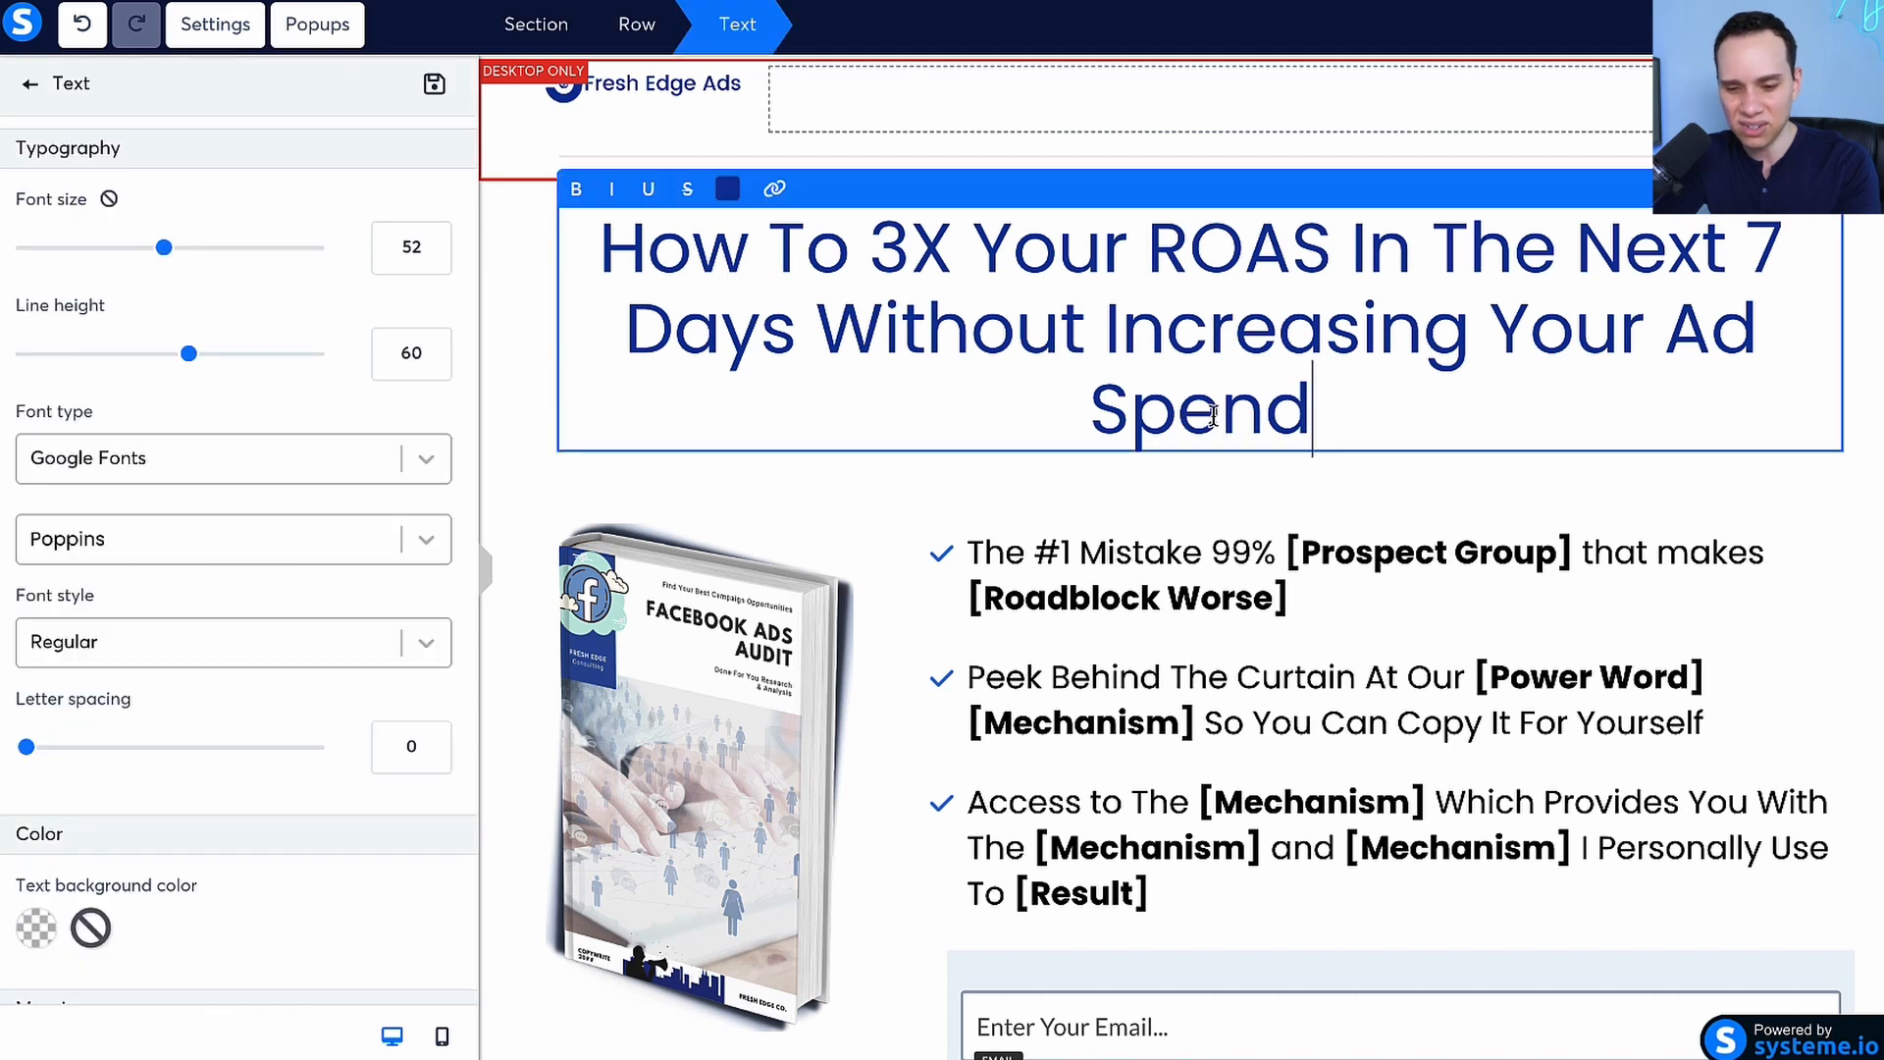
scroll(269, 702, "down", 7)
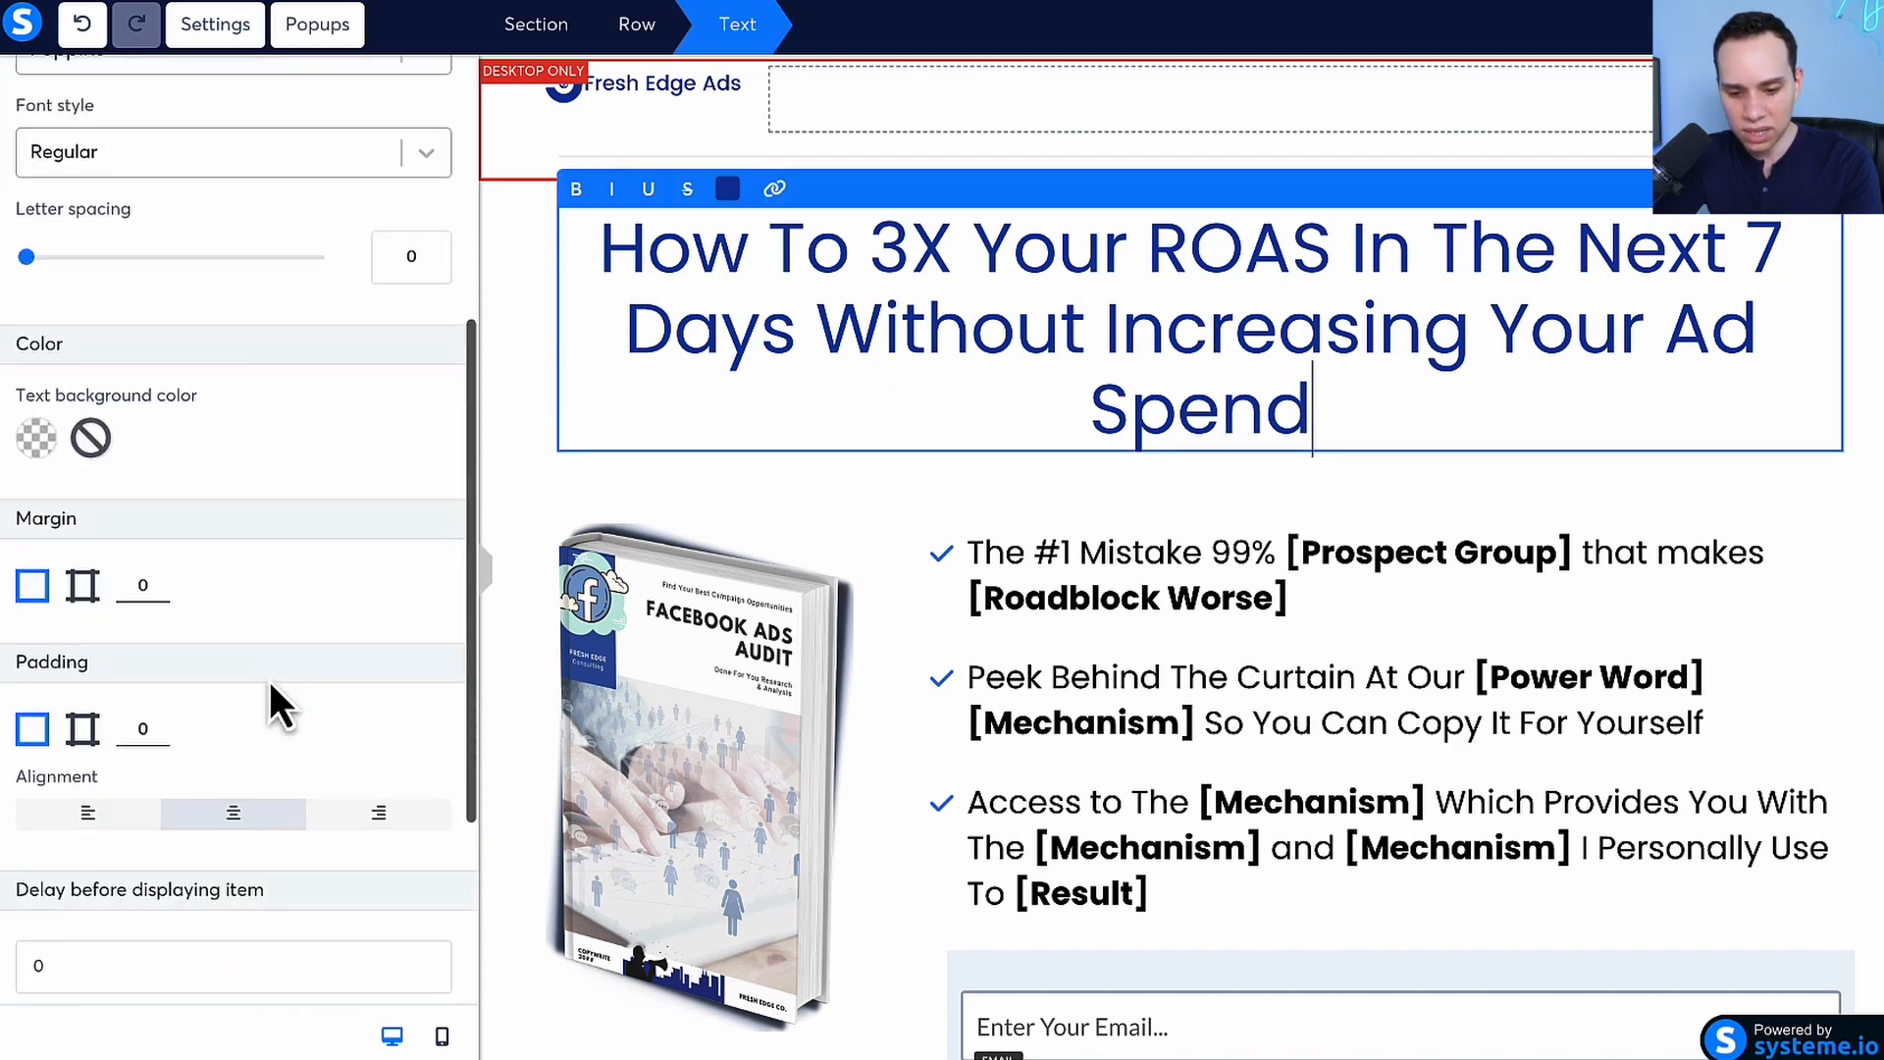
left_click(87, 402)
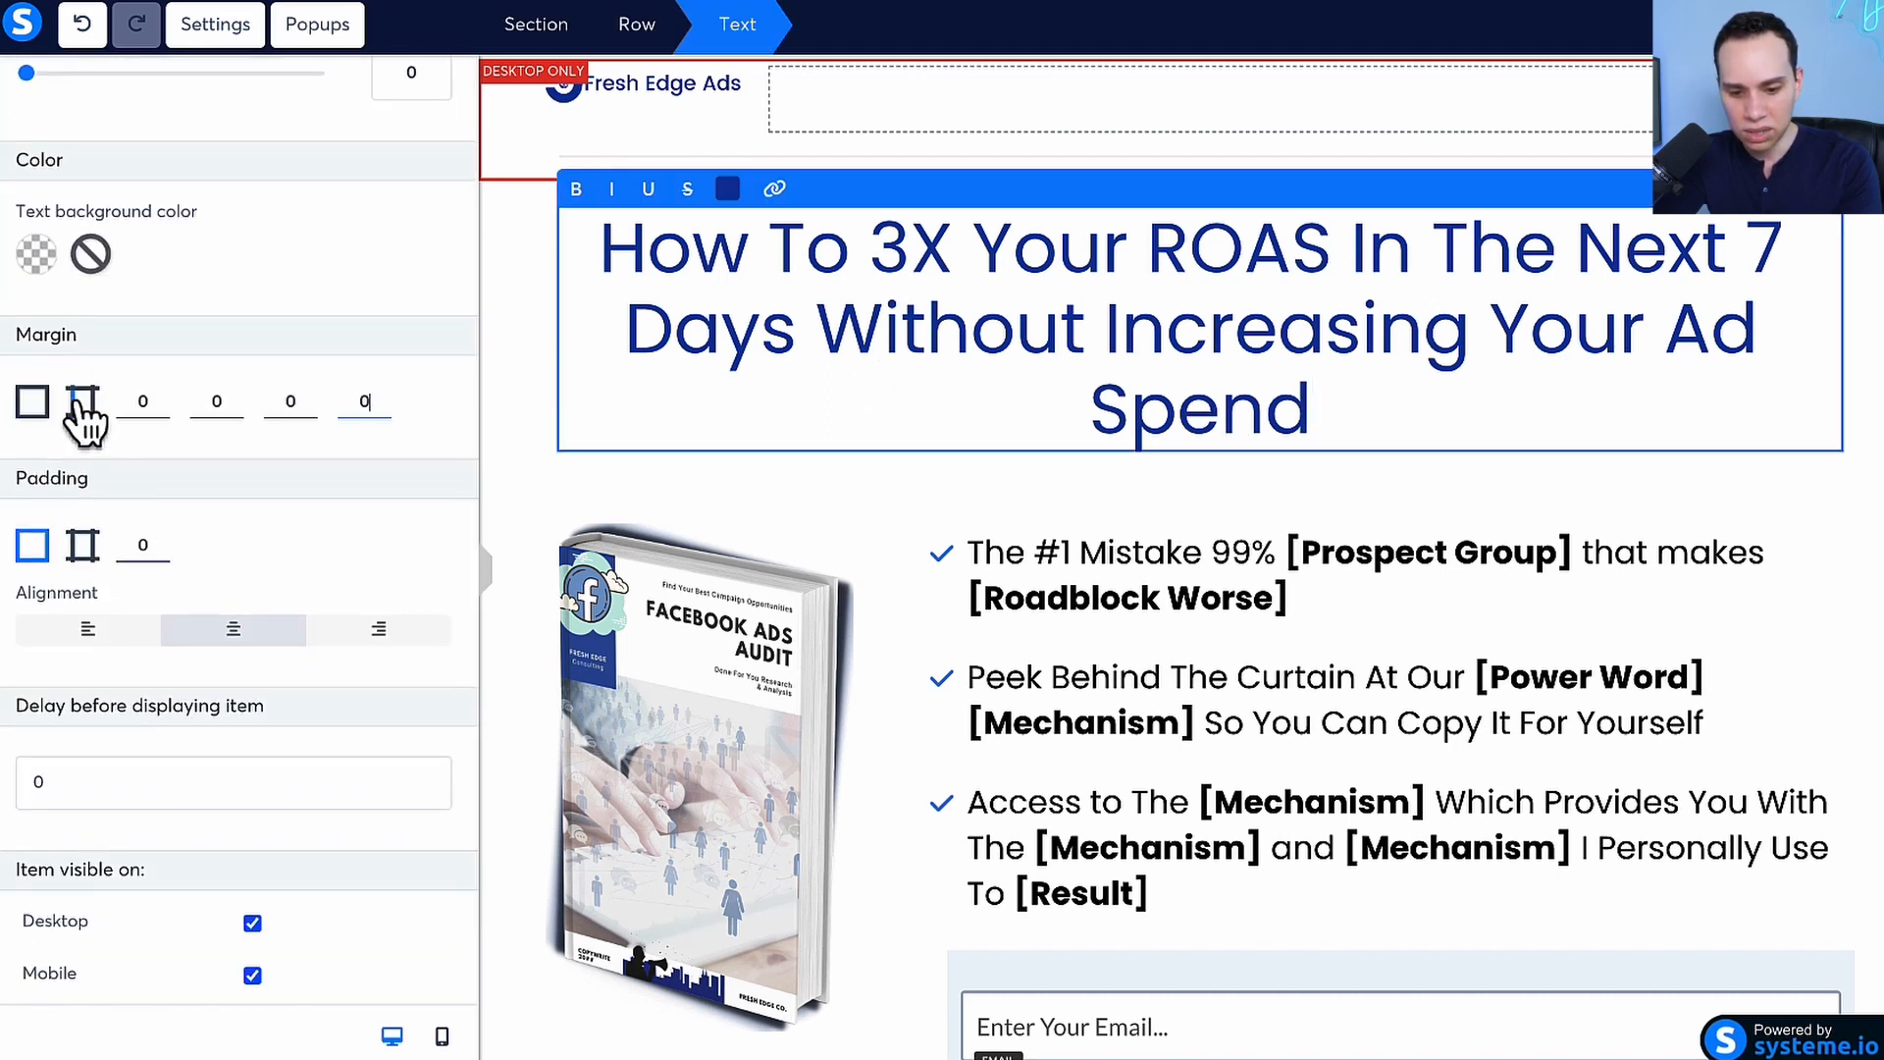
left_click(201, 401)
type("50")
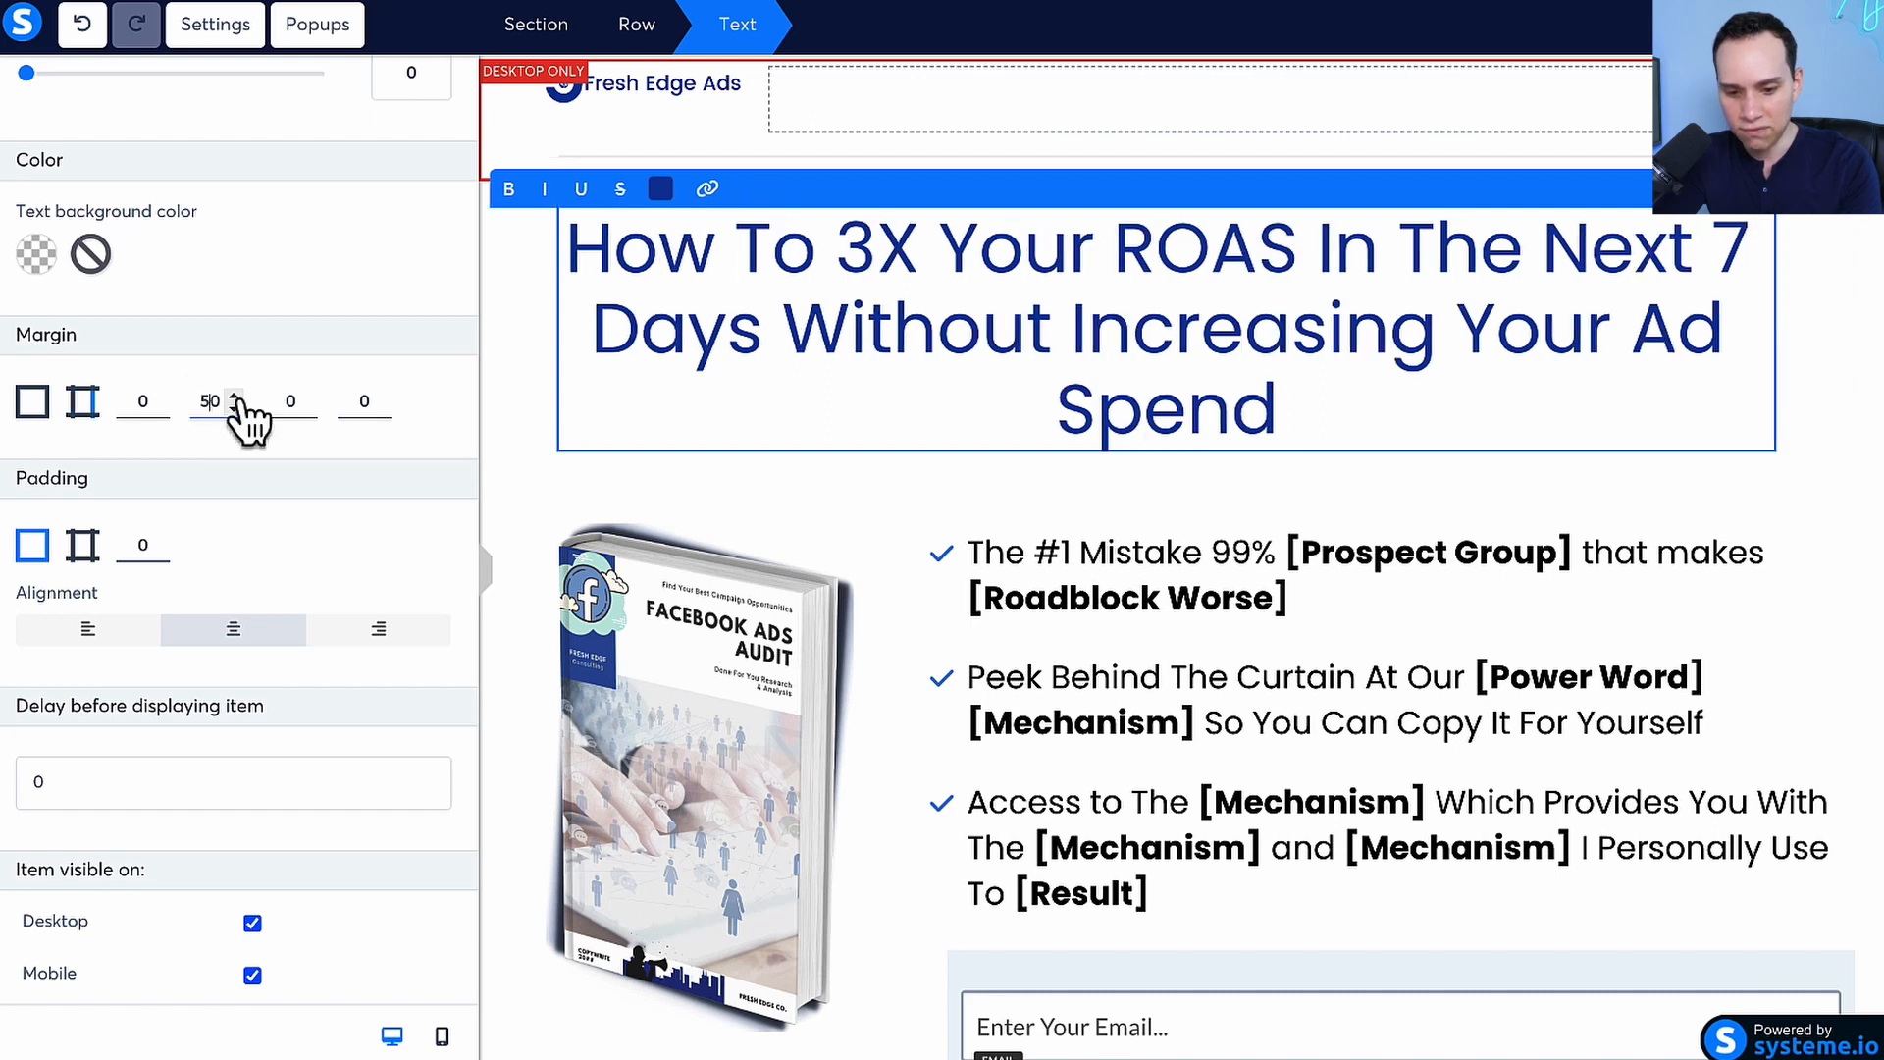
left_click(347, 399)
type("5")
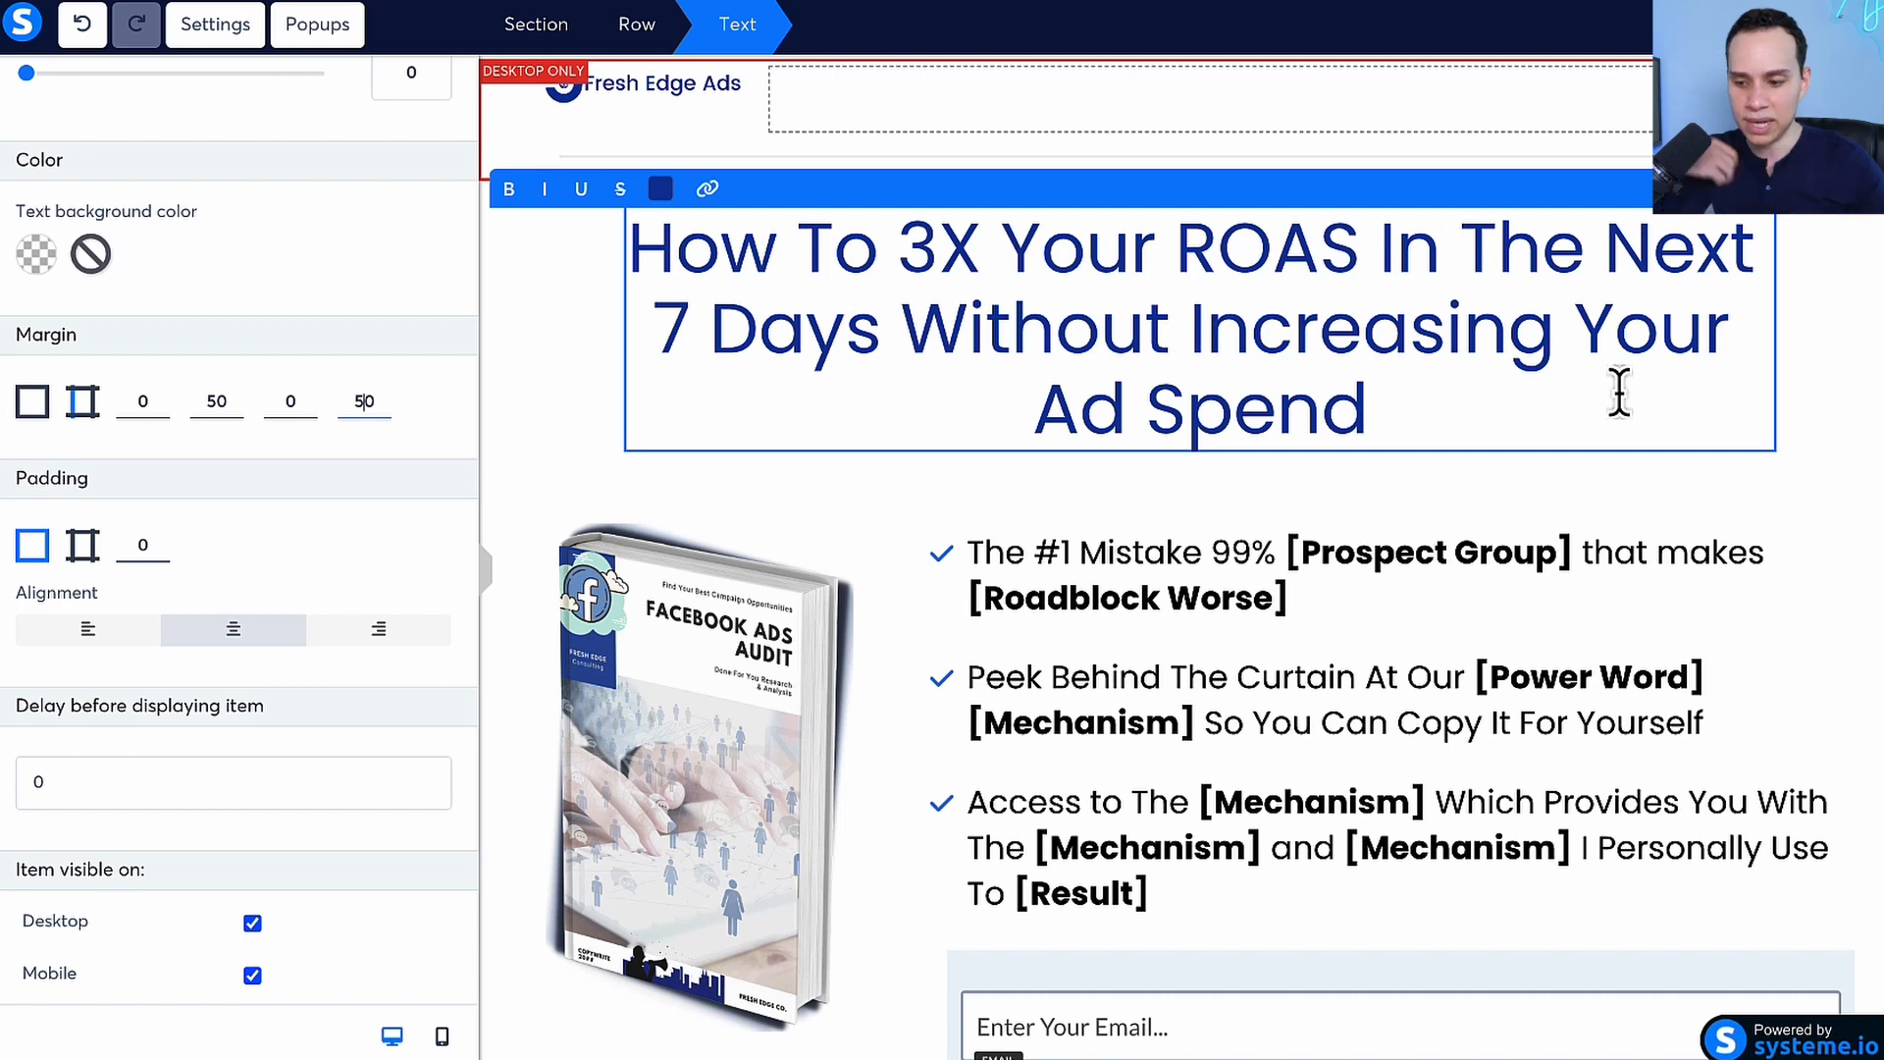
Break the desktop headline before "Your Ad Spend" and remove that break in the mobile view
left_click(1575, 329)
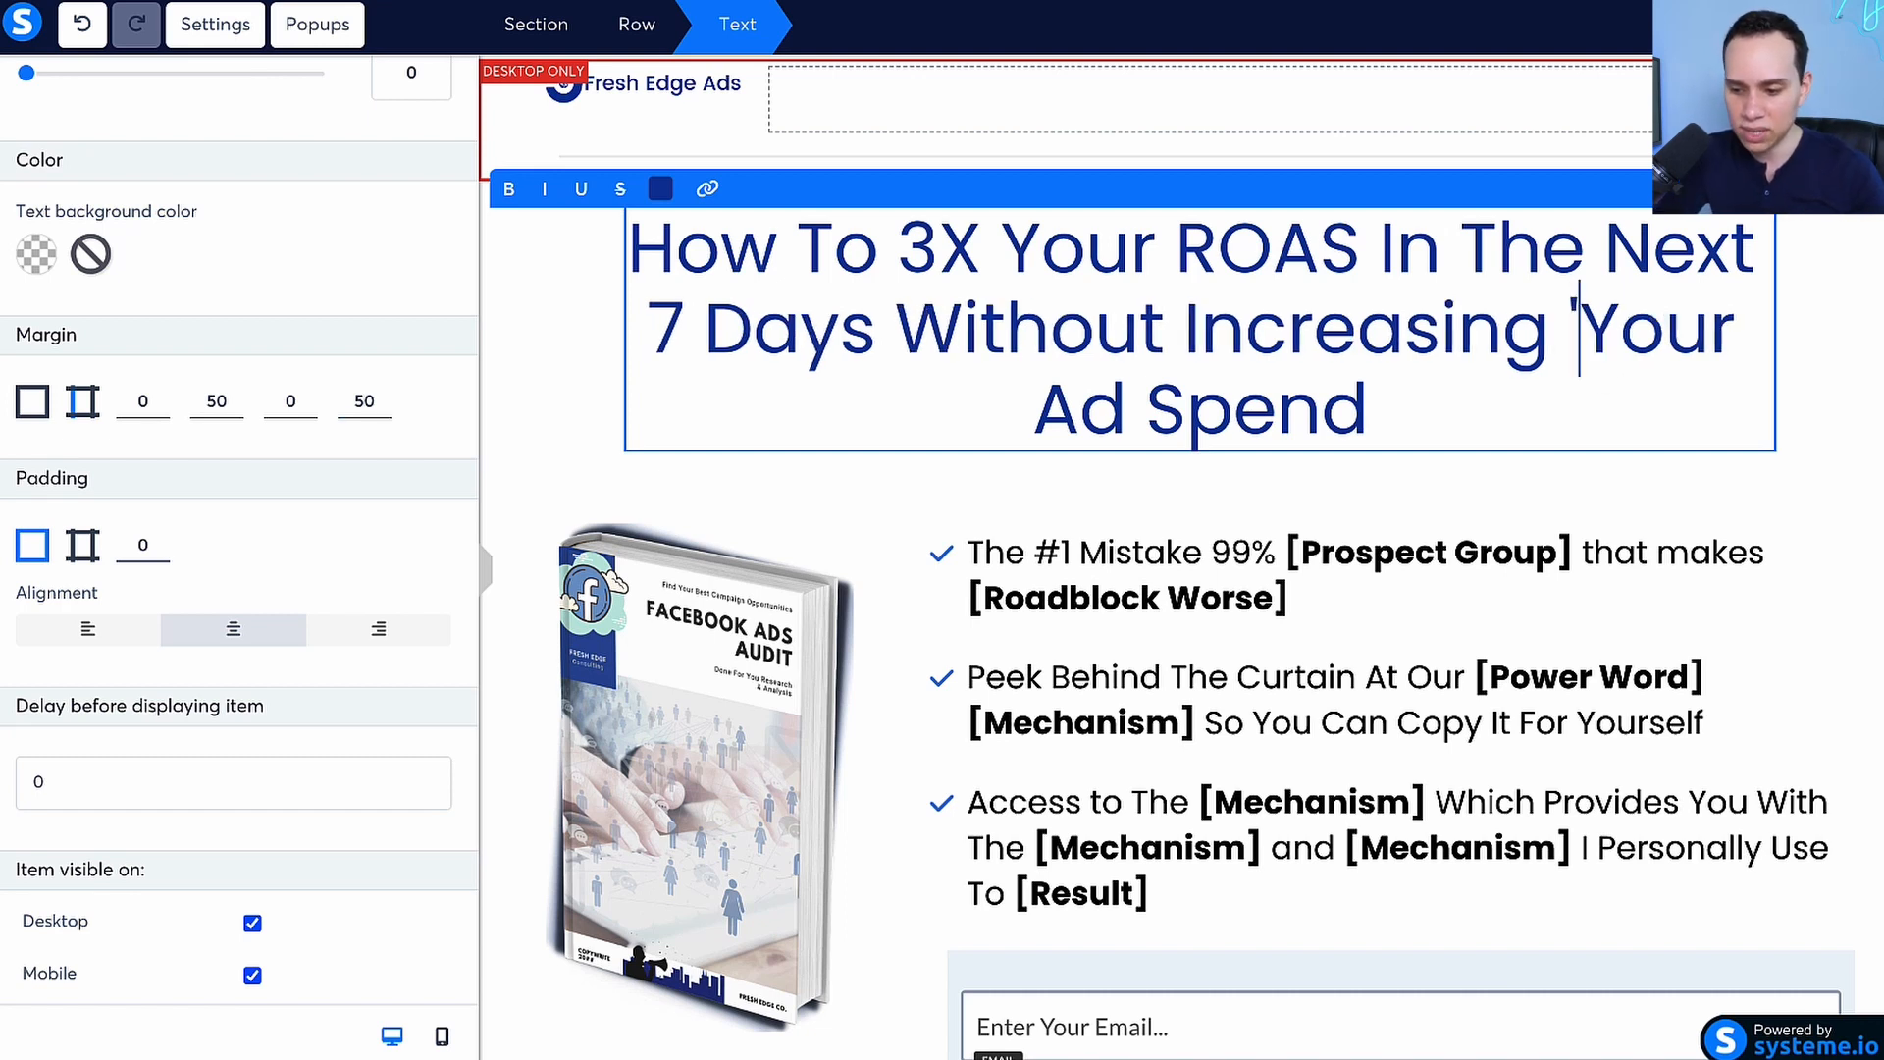
key("Return")
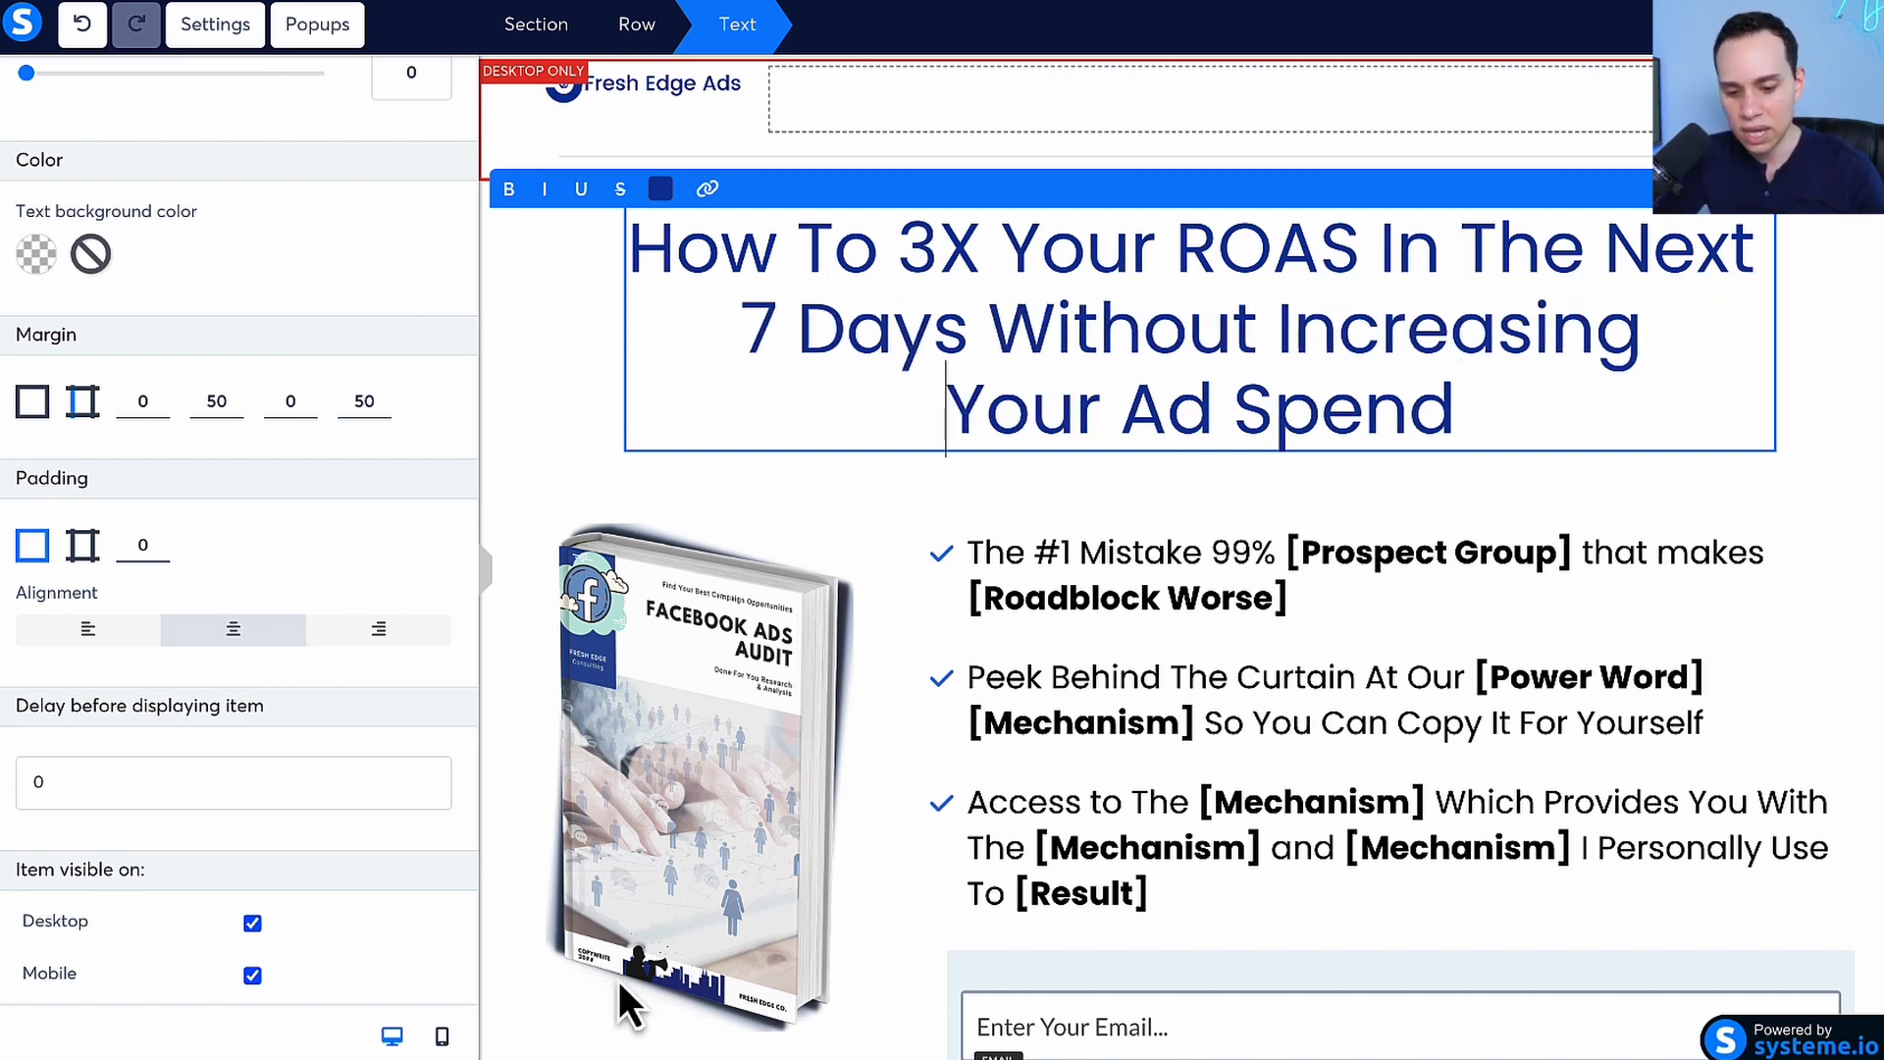
left_click(440, 1040)
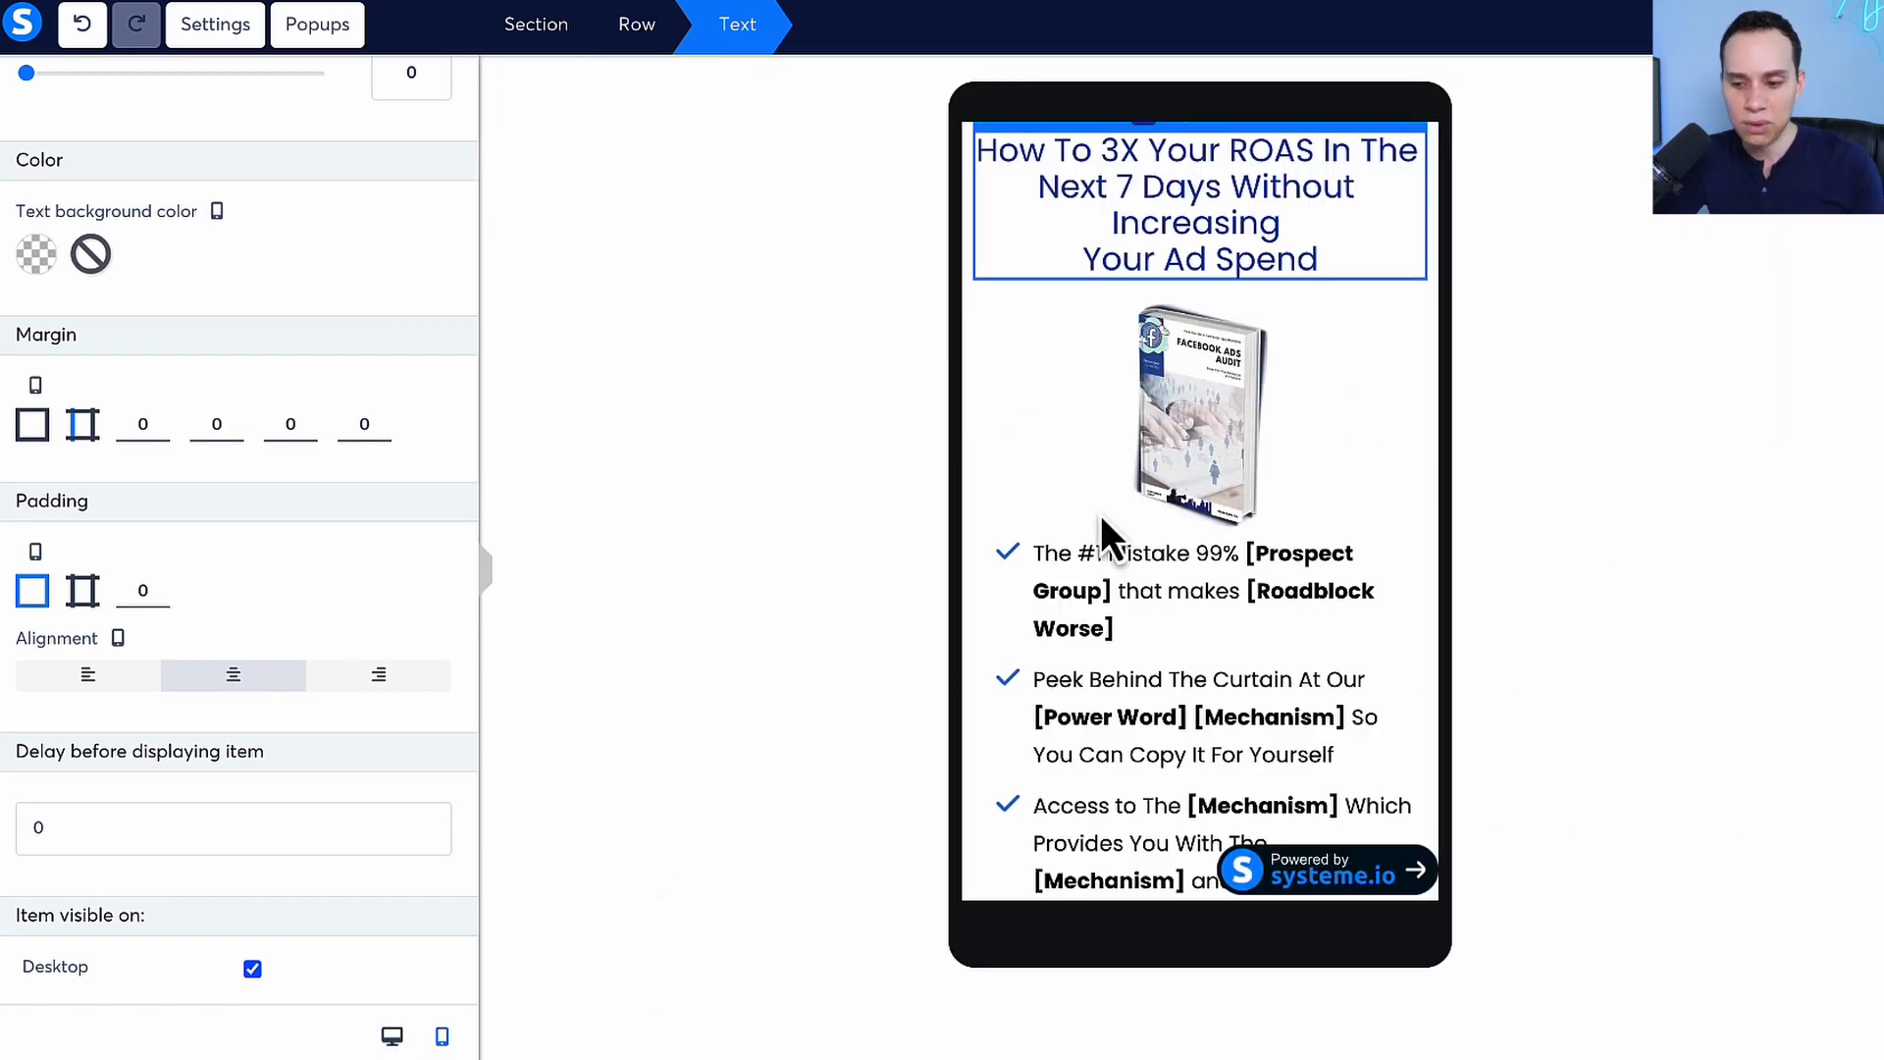
left_click(1057, 253)
key("BackSpace")
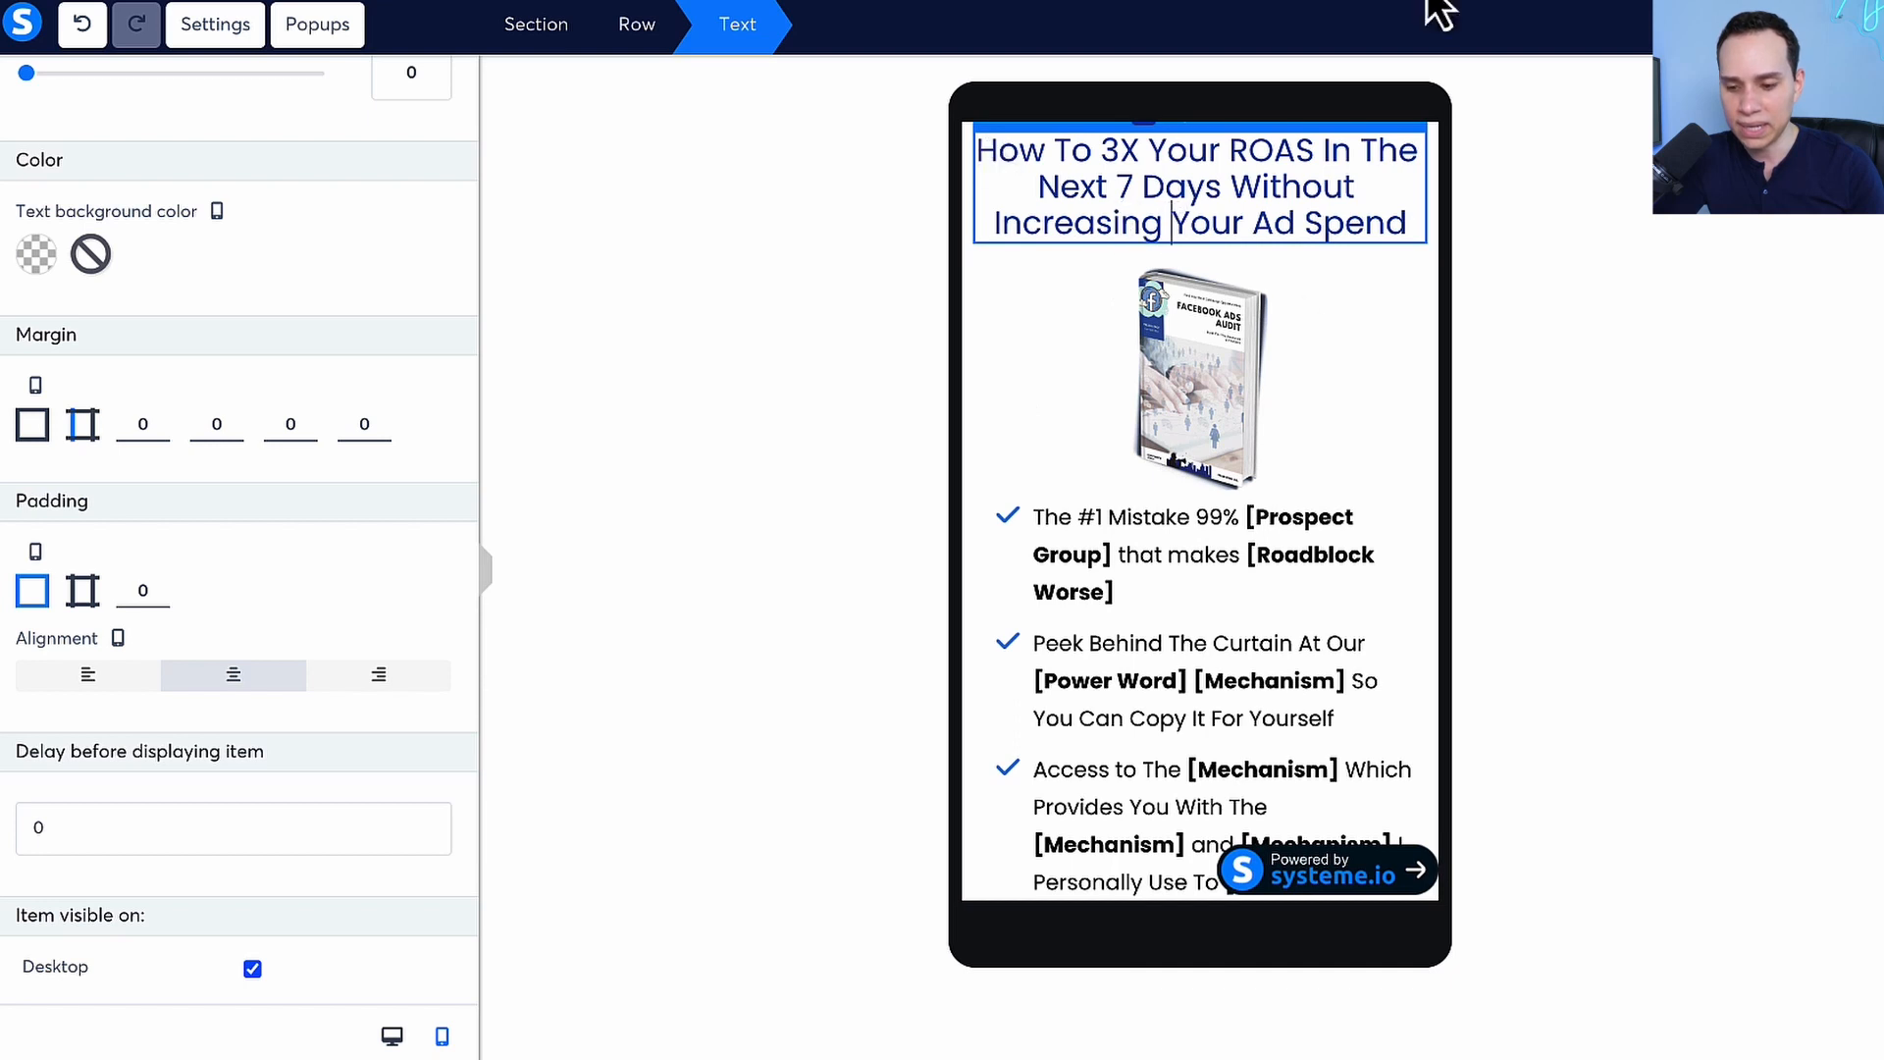
left_click(1226, 647)
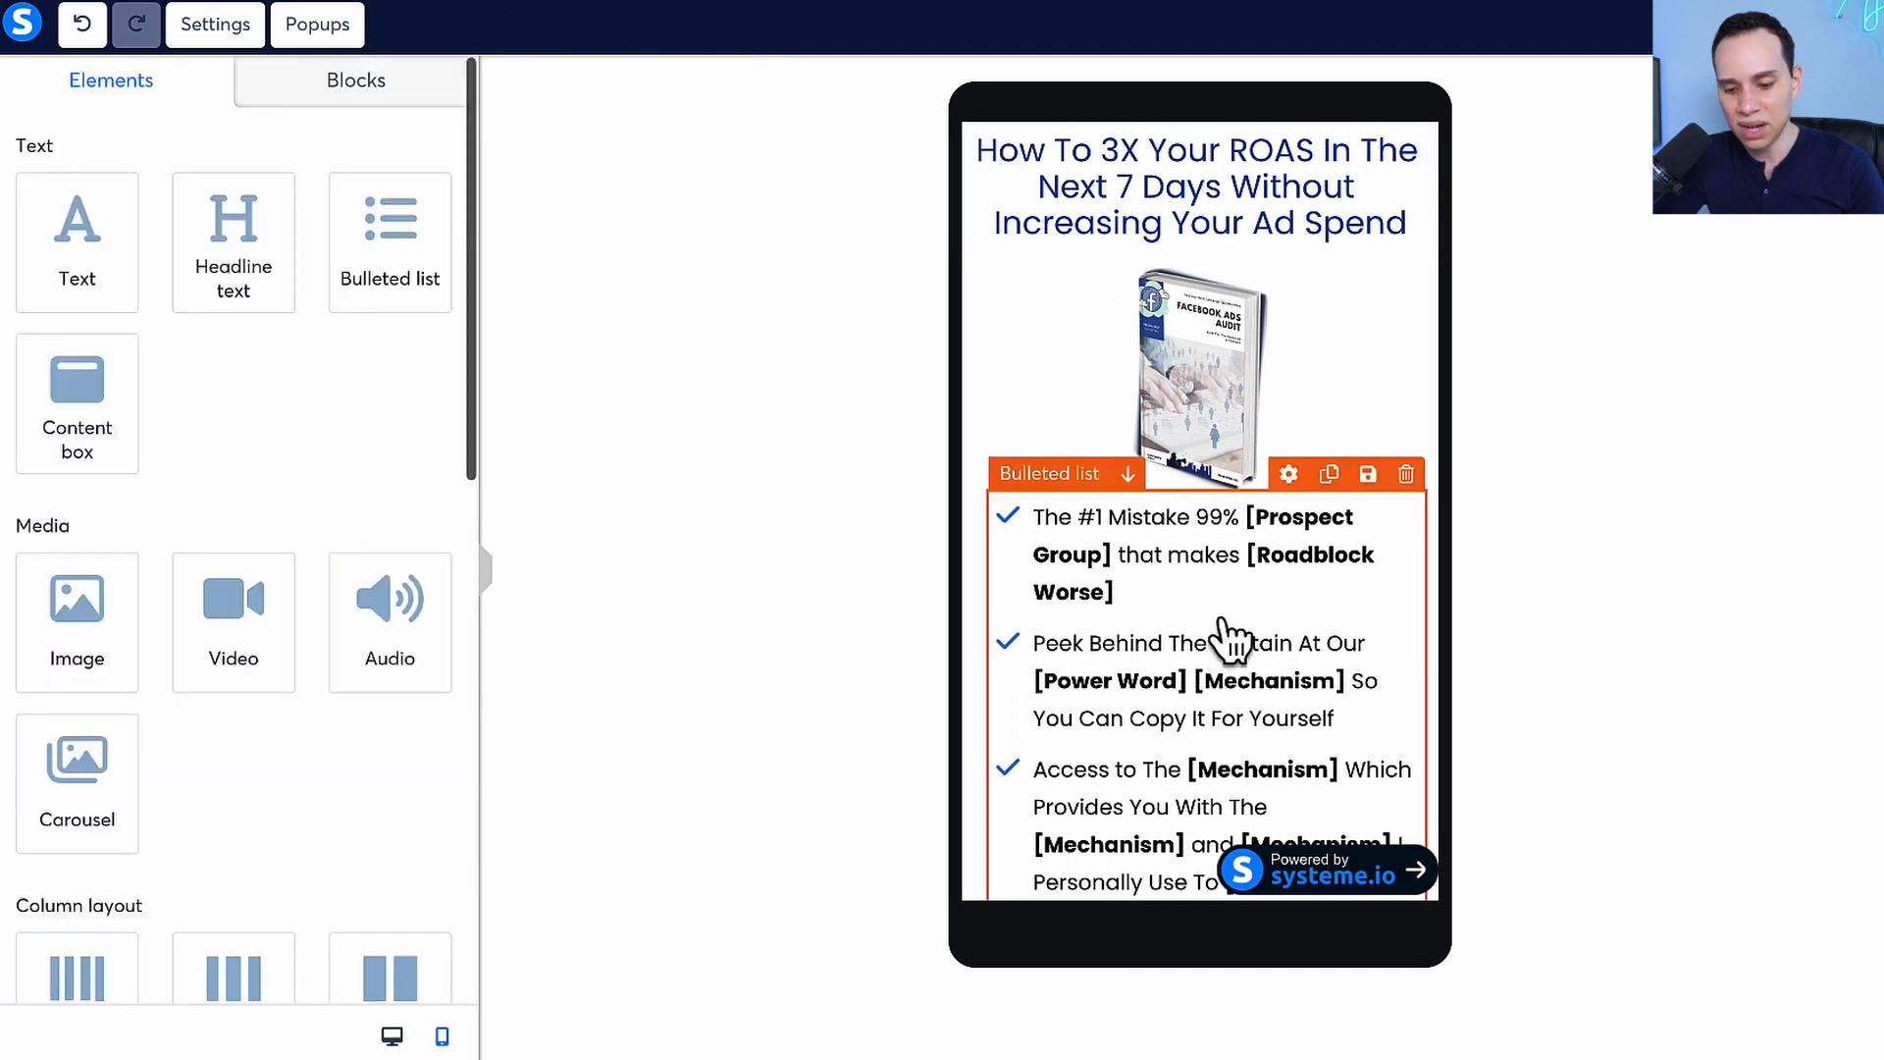
Return to the desktop view and check the headline text's color options without changing the color
left_click(394, 1042)
left_click(824, 337)
triple_click(835, 275)
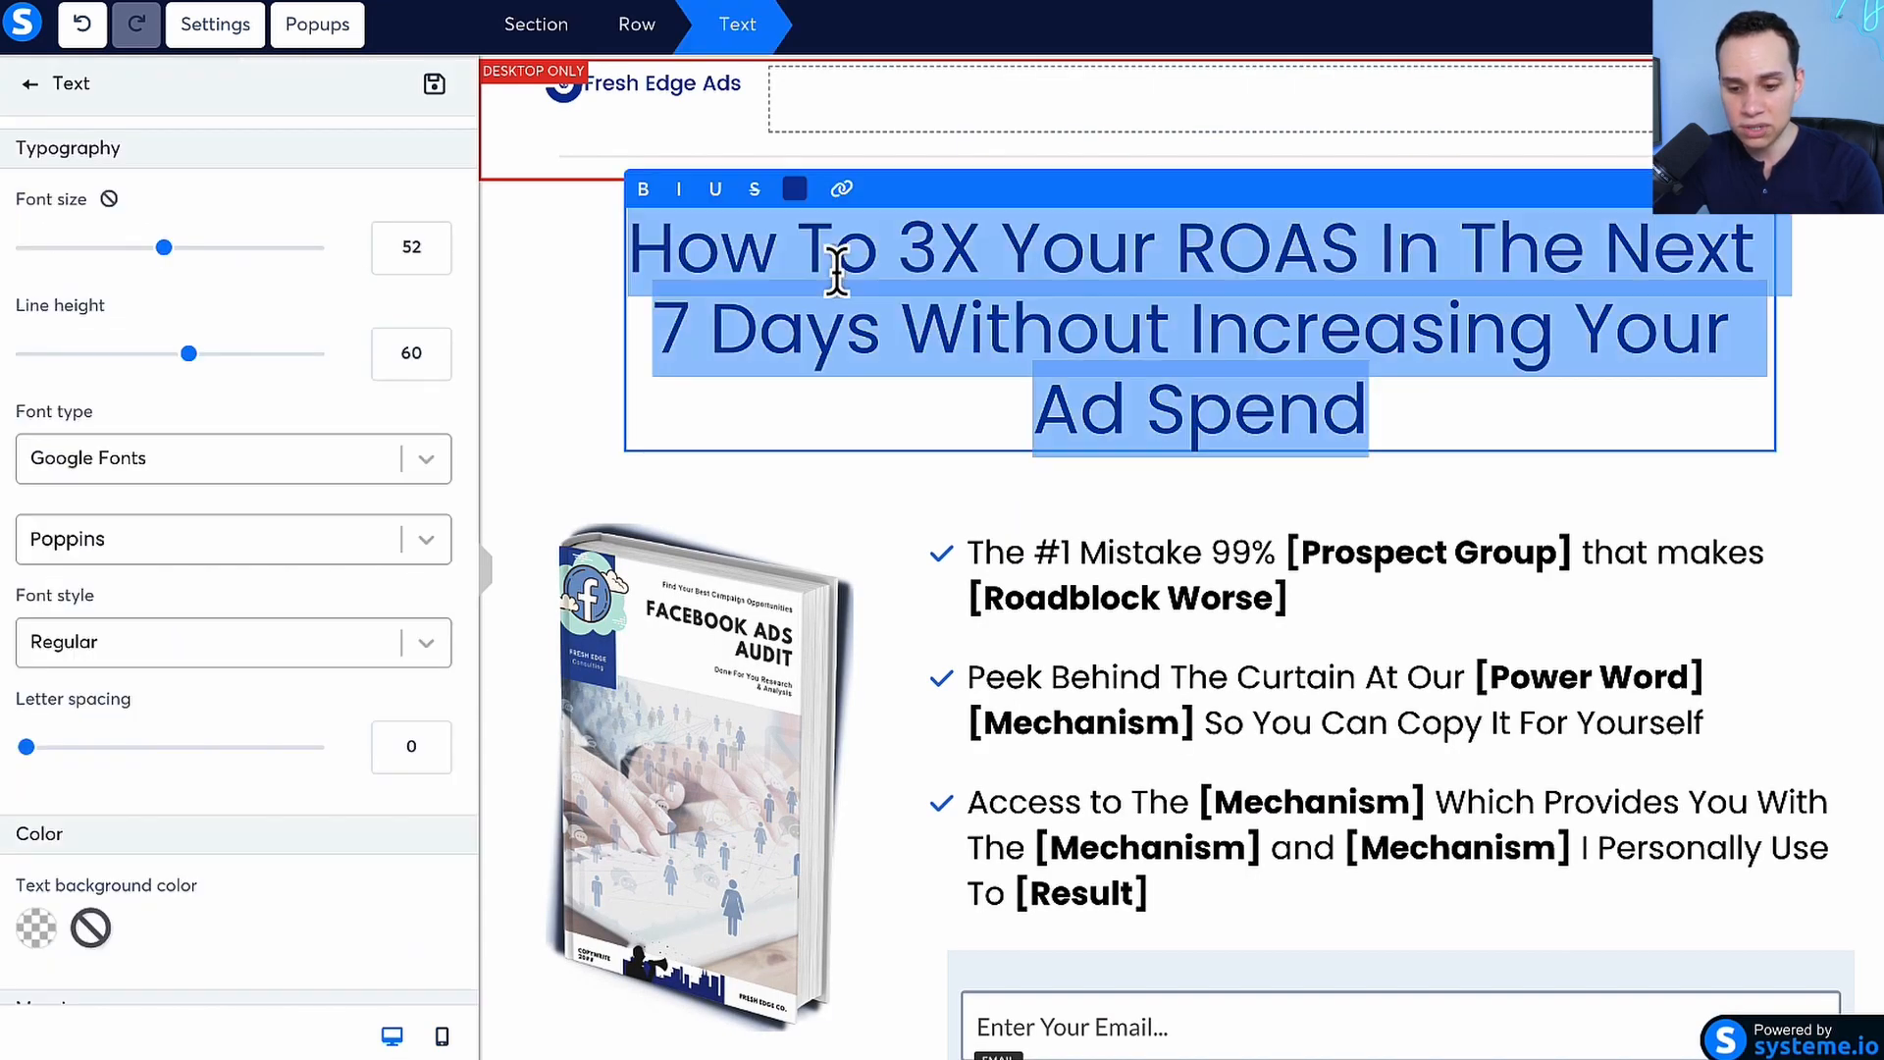
left_click(795, 188)
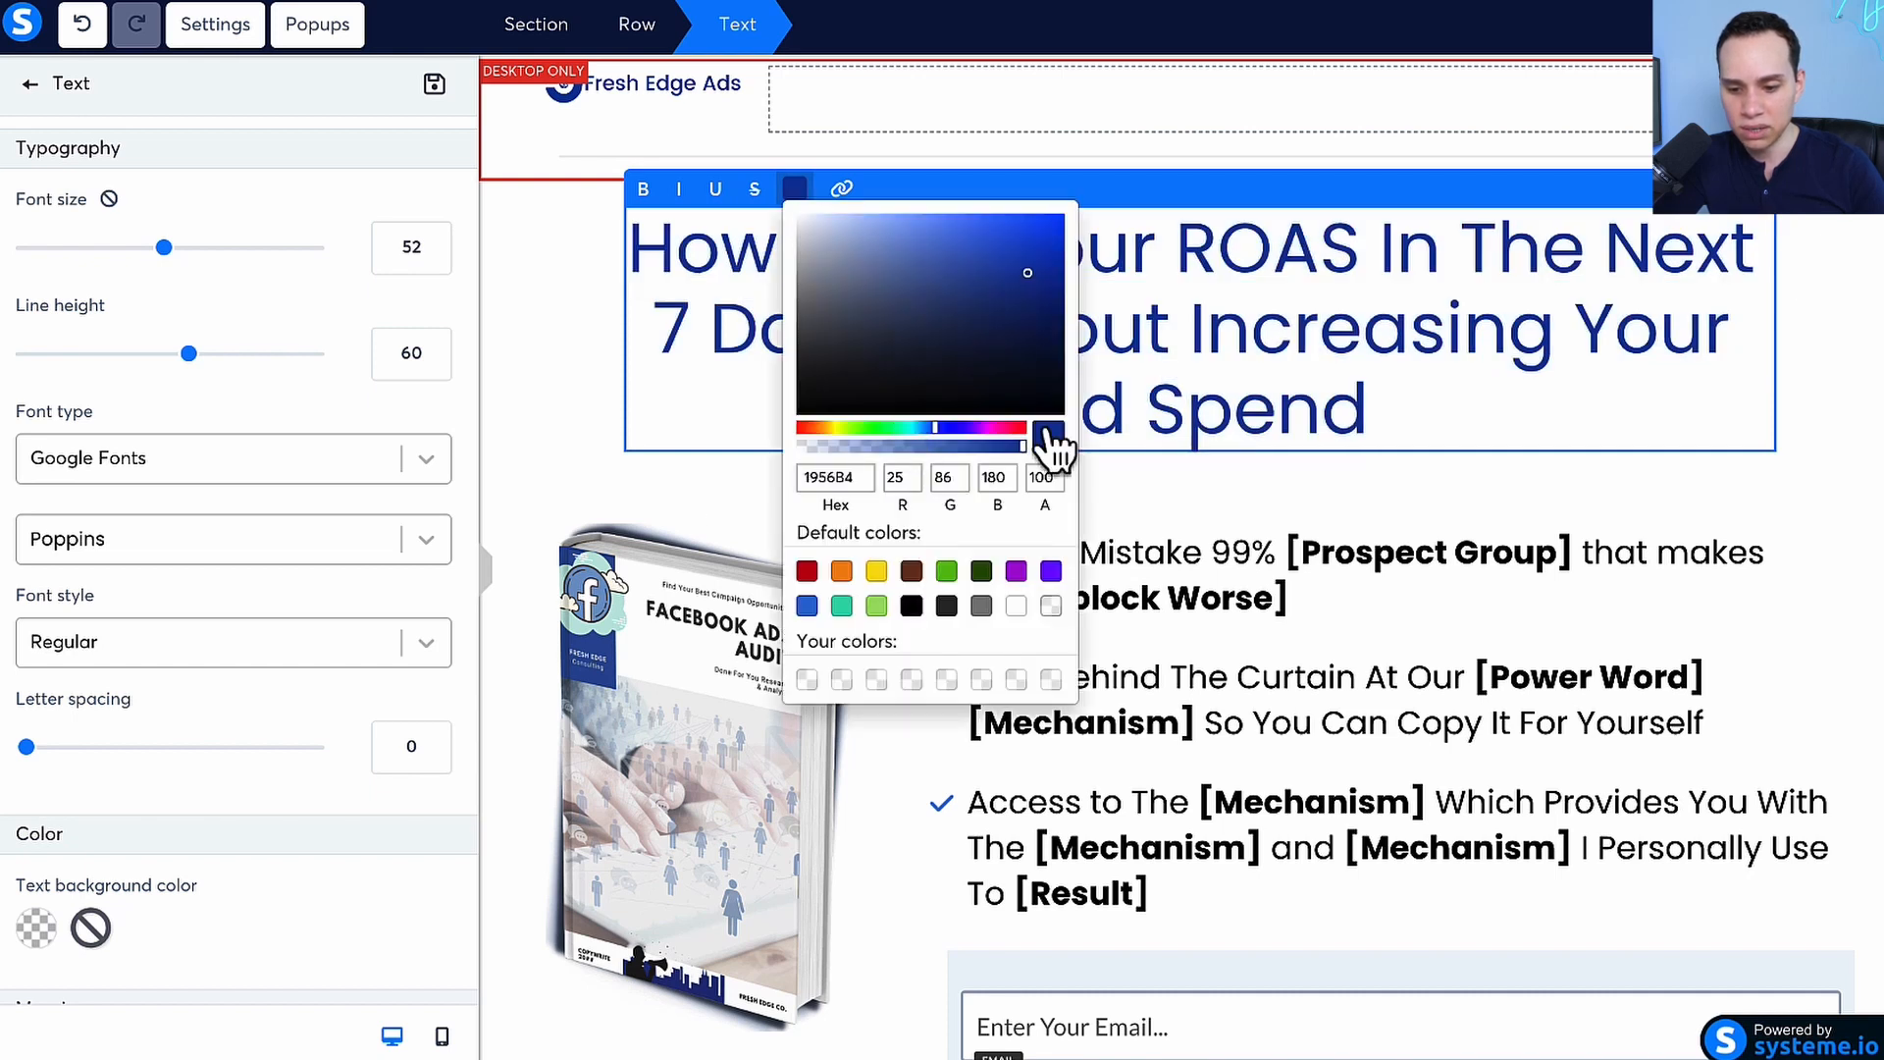
left_click(1338, 357)
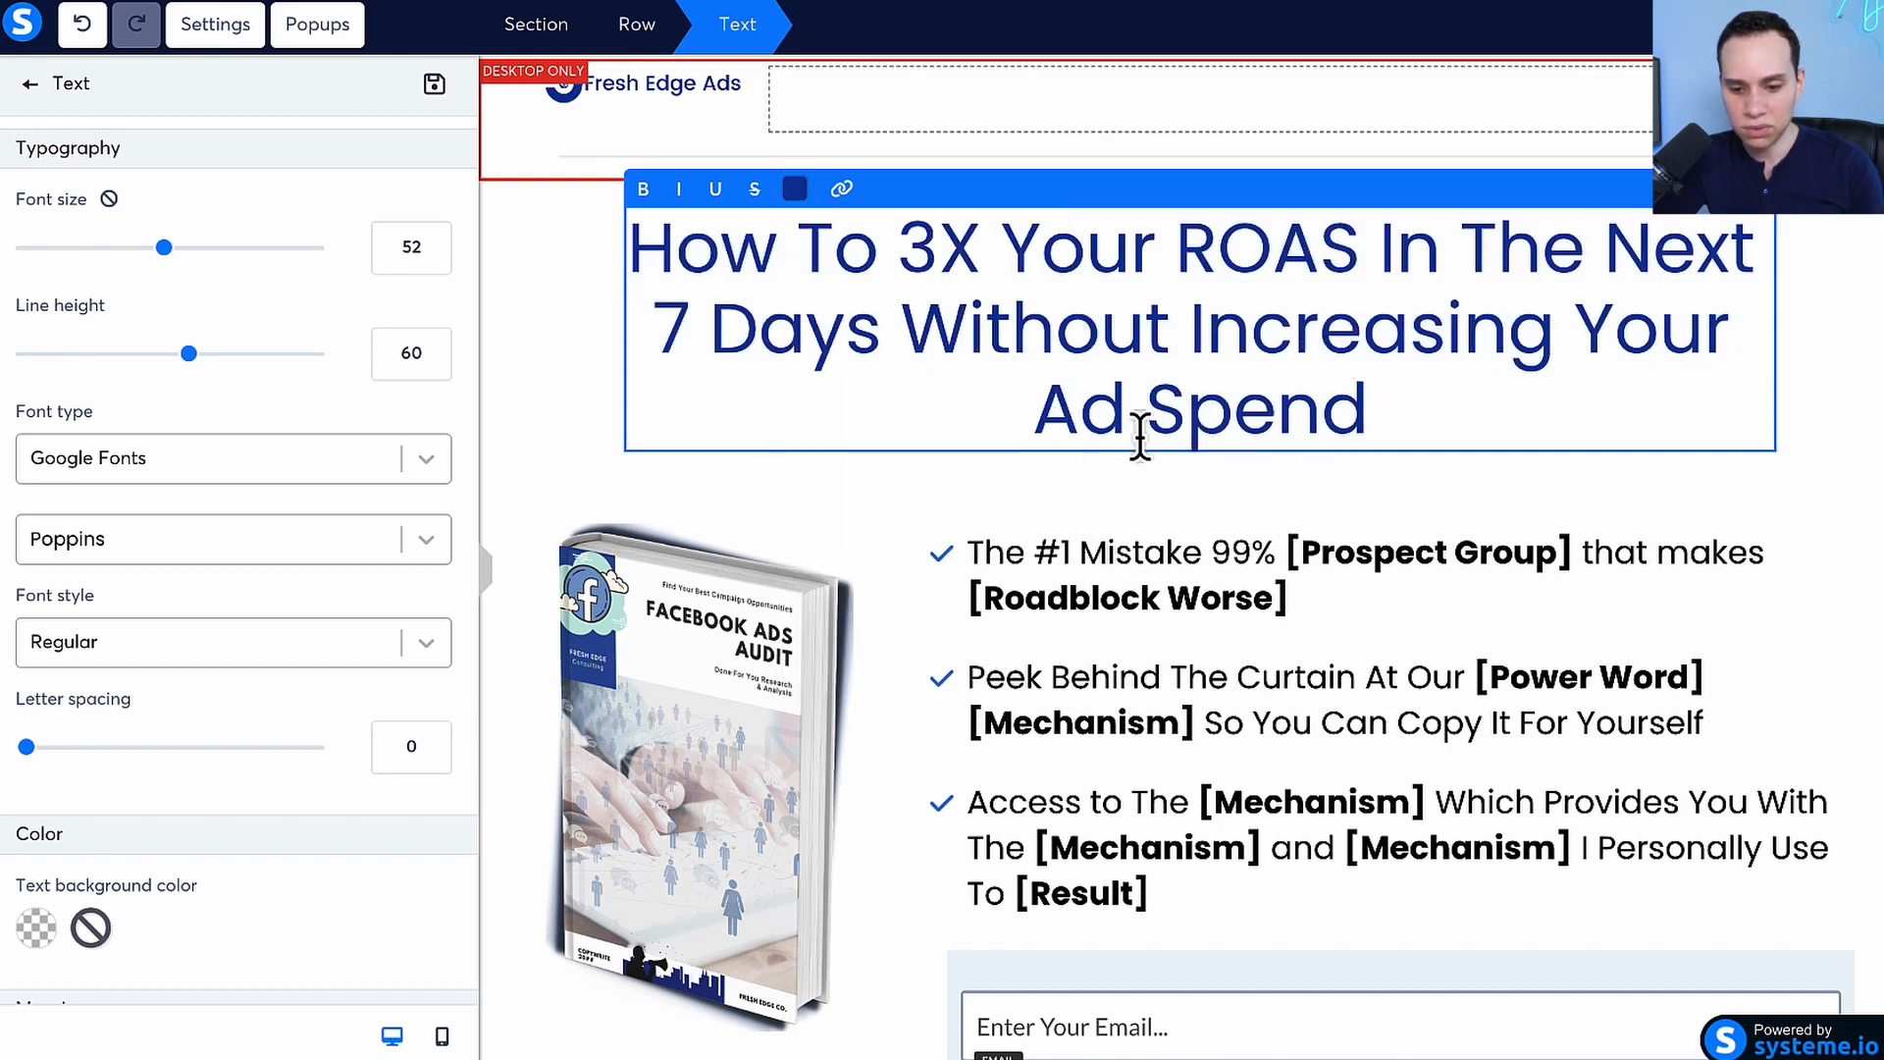
Review the Google Fonts available for the headline text, keep Poppins, and deselect the headline
scroll(308, 527, "down", 2)
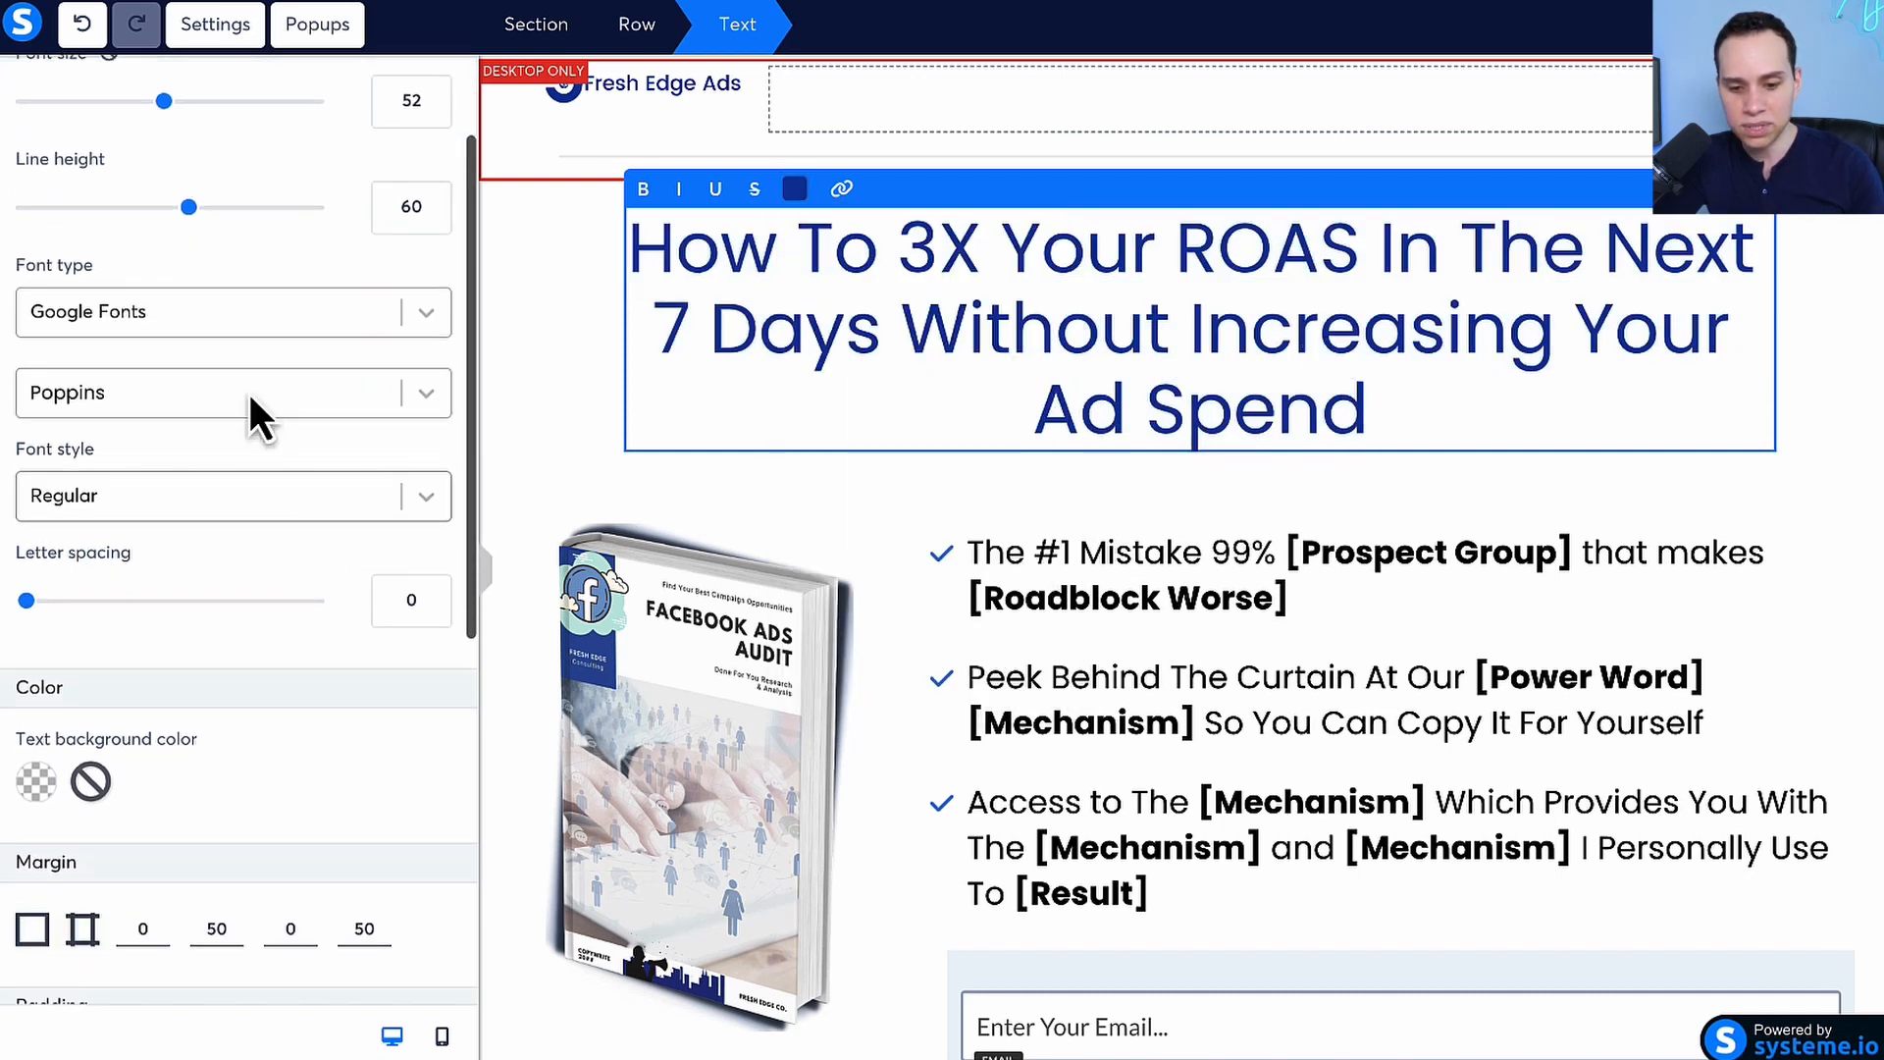
left_click(427, 404)
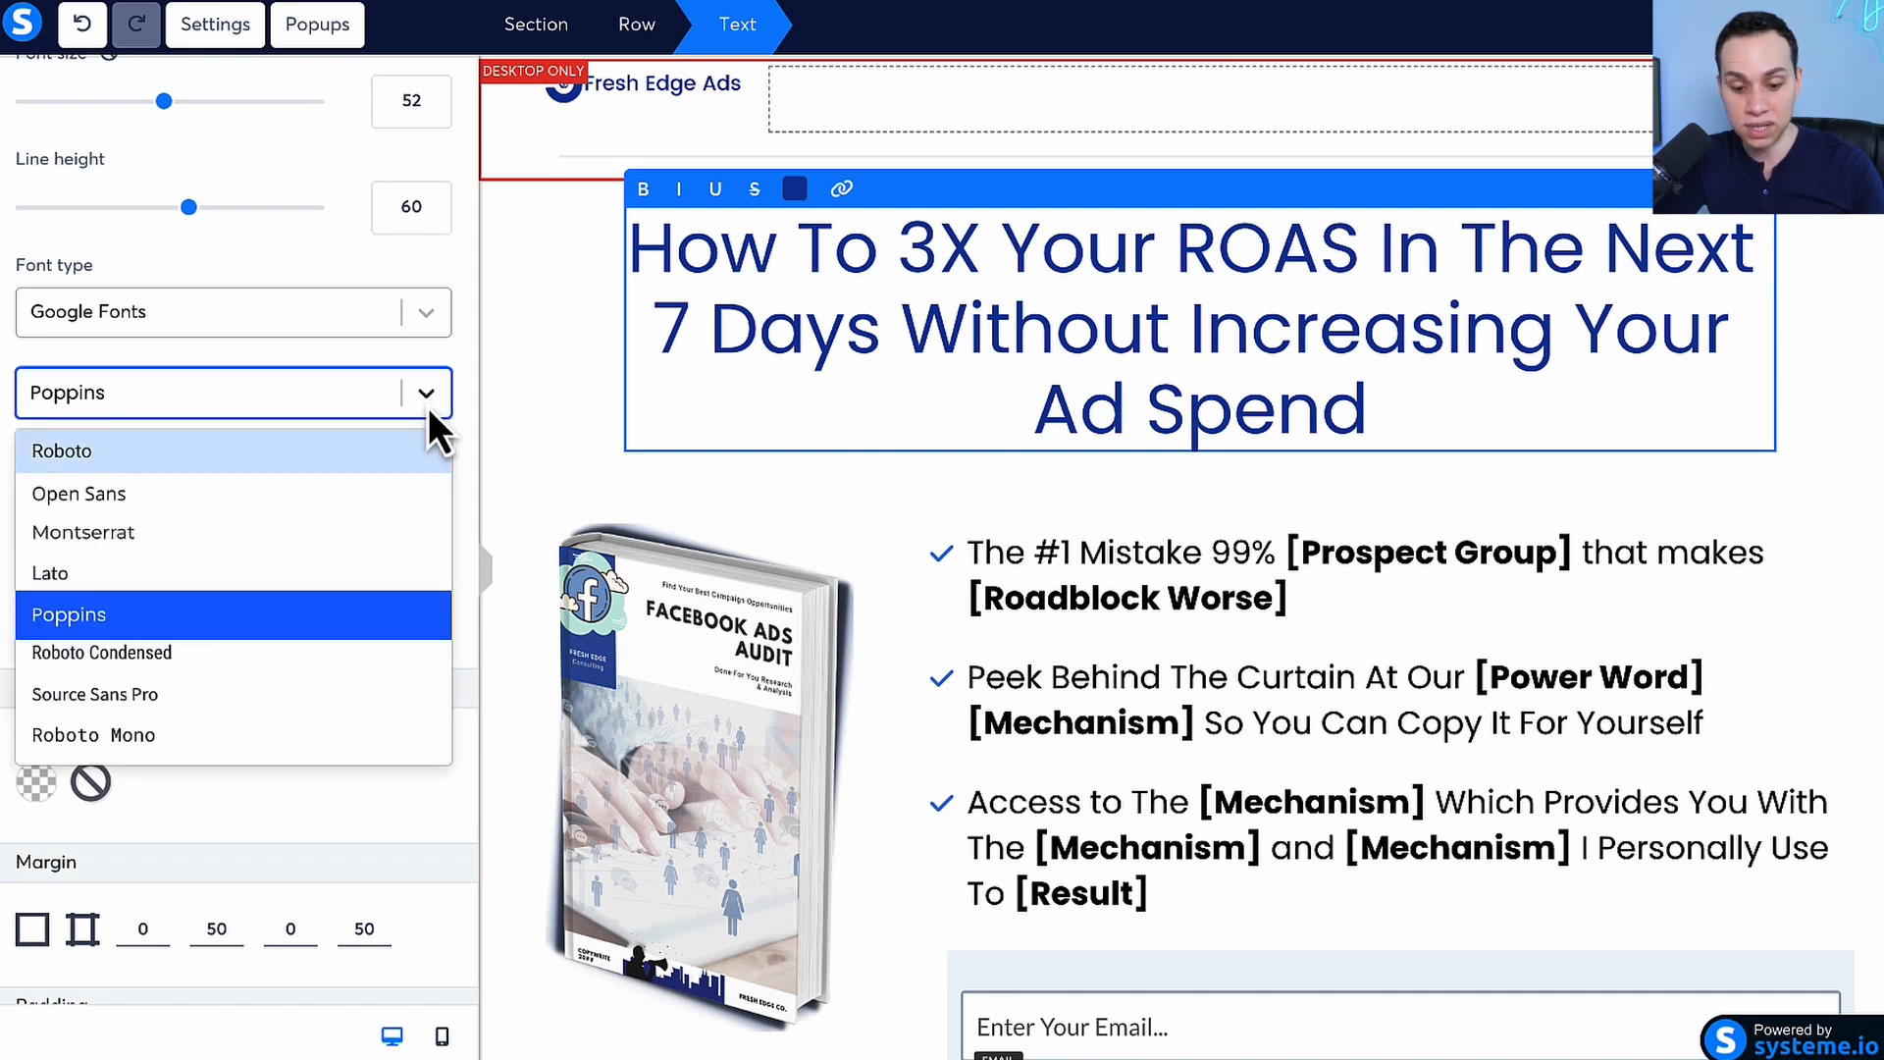
left_click(426, 394)
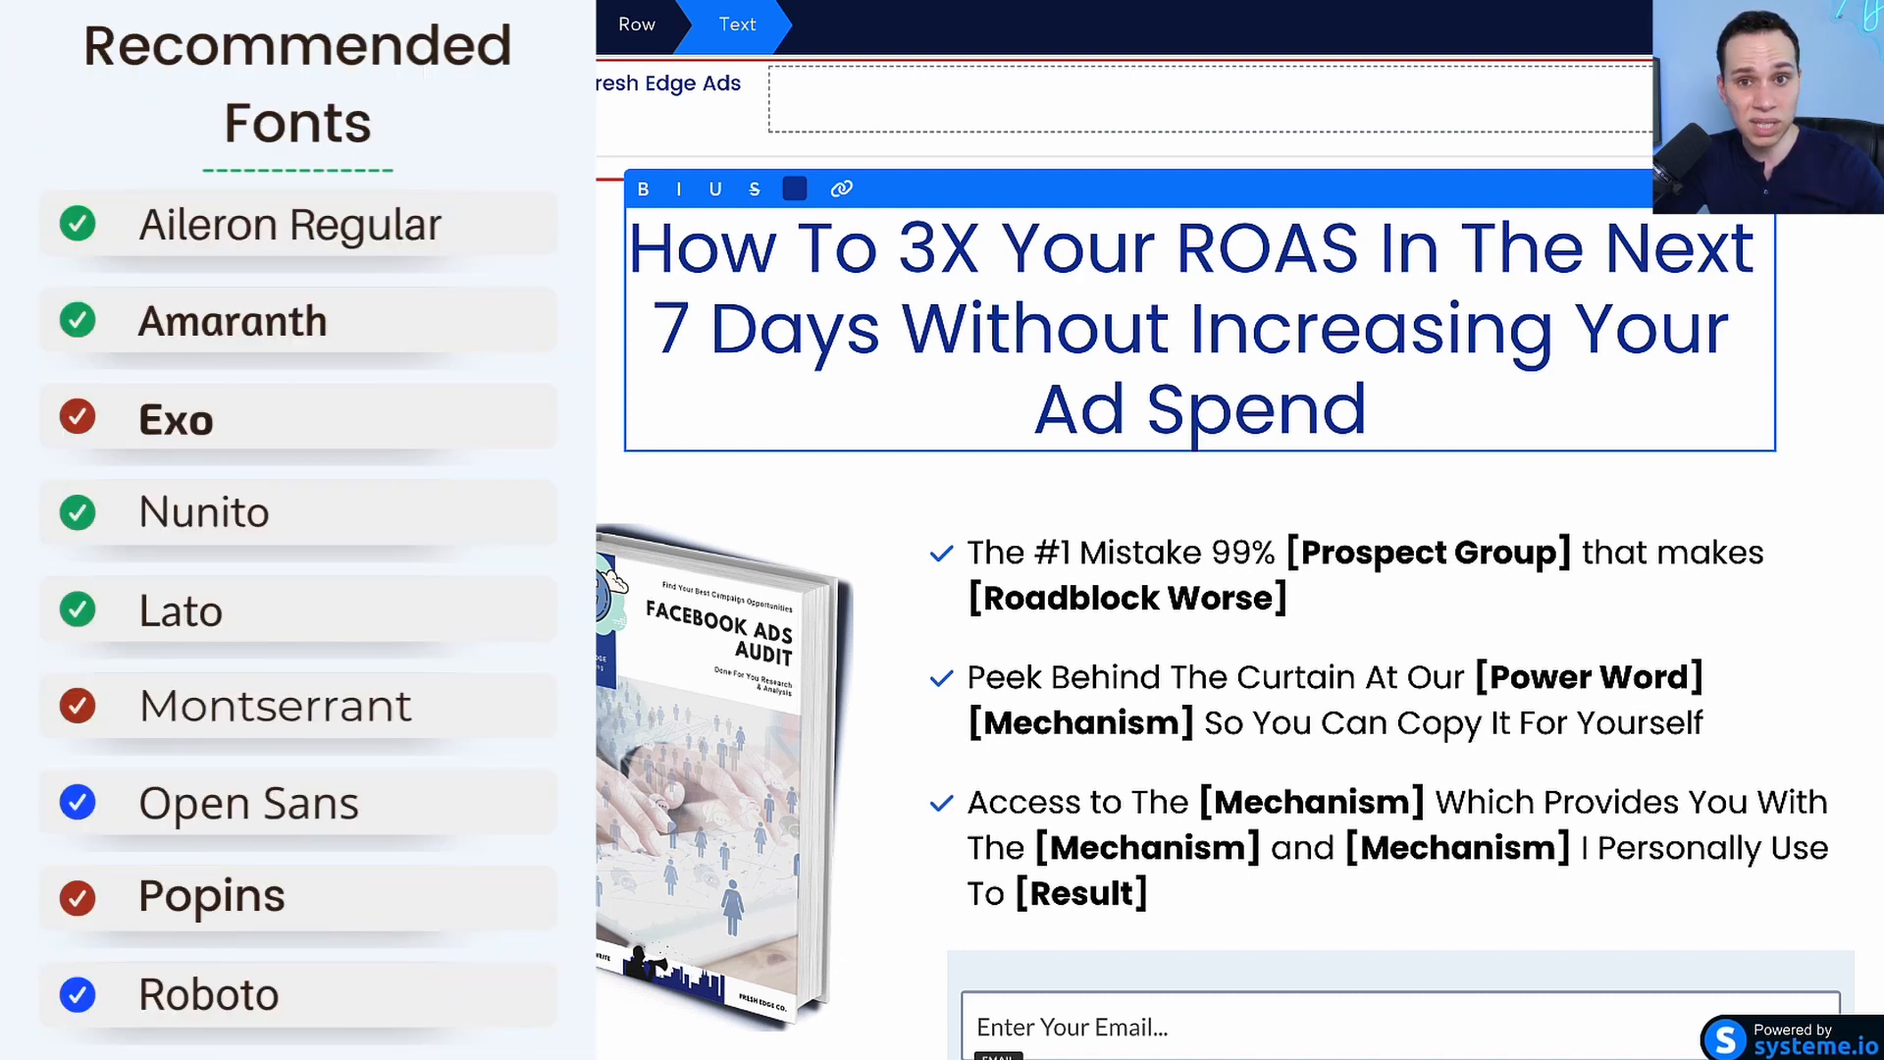
left_click(578, 443)
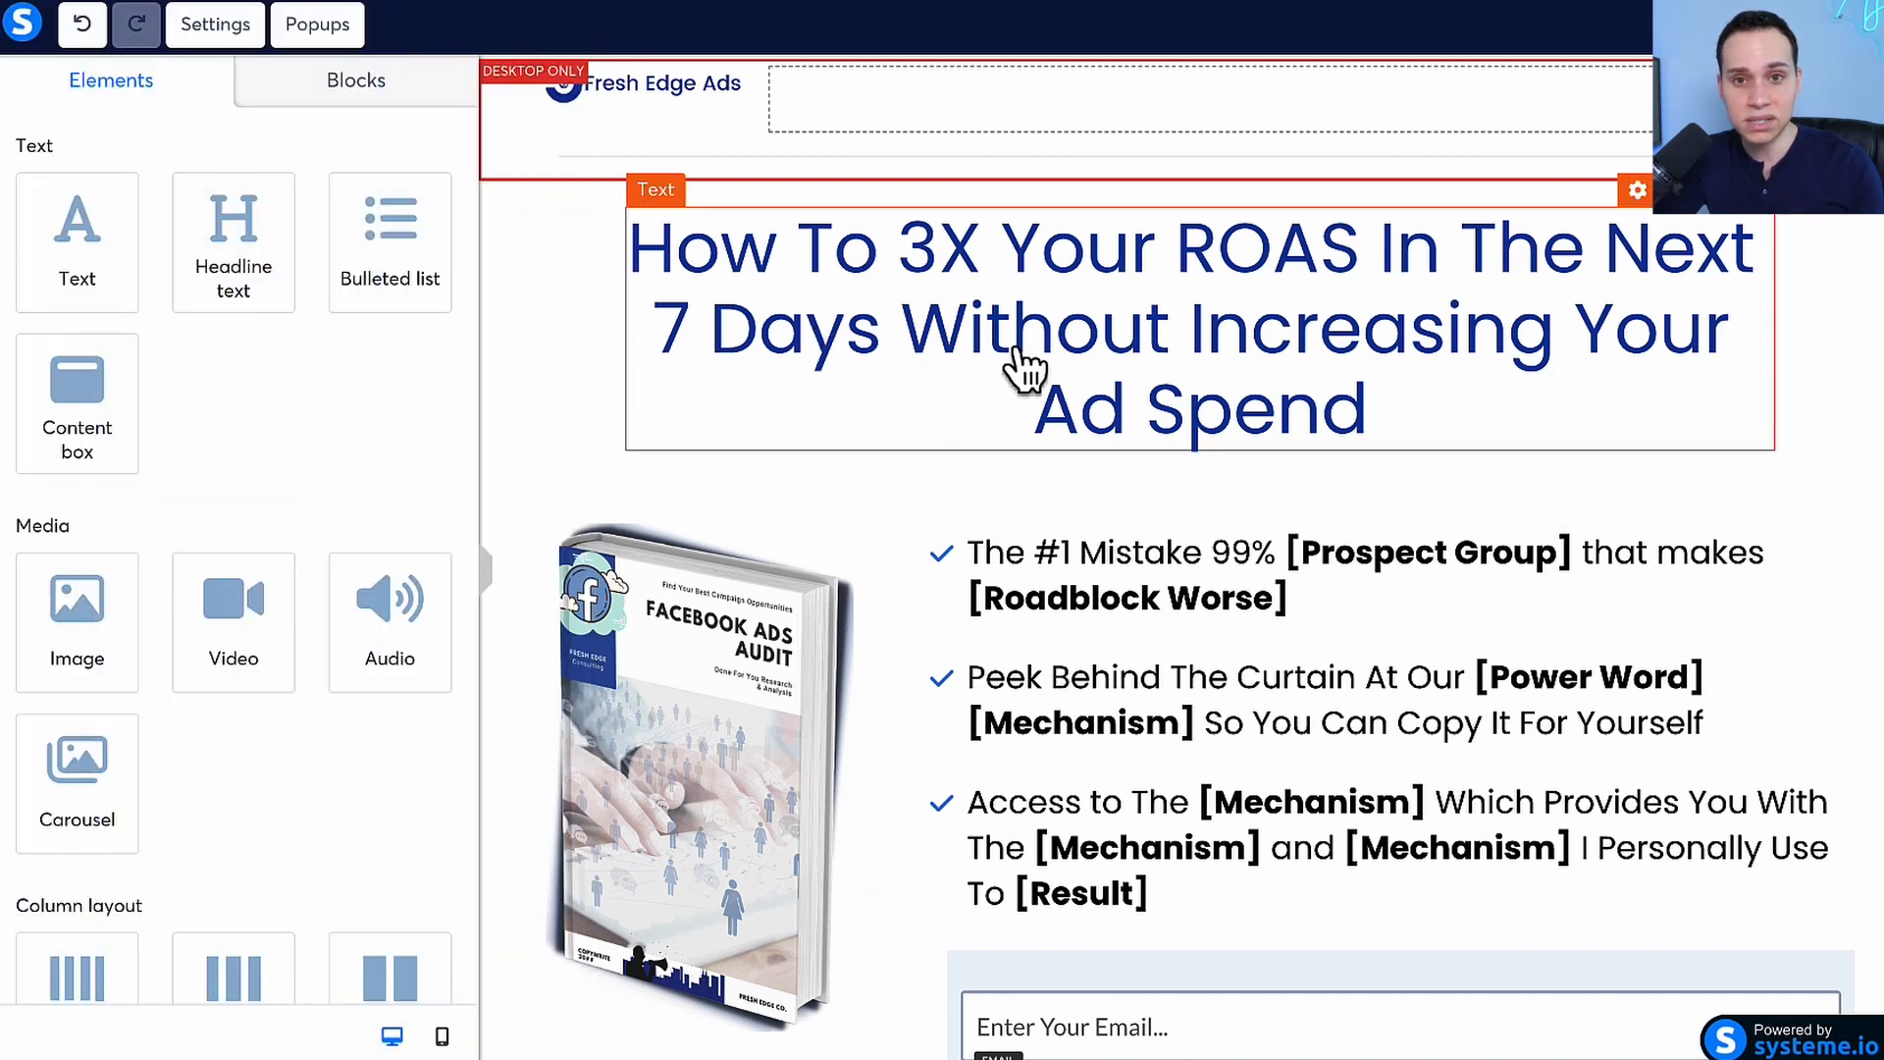
Look over the benefits bulleted list, the book image beside it and the available page elements
scroll(1021, 370, "down", 3)
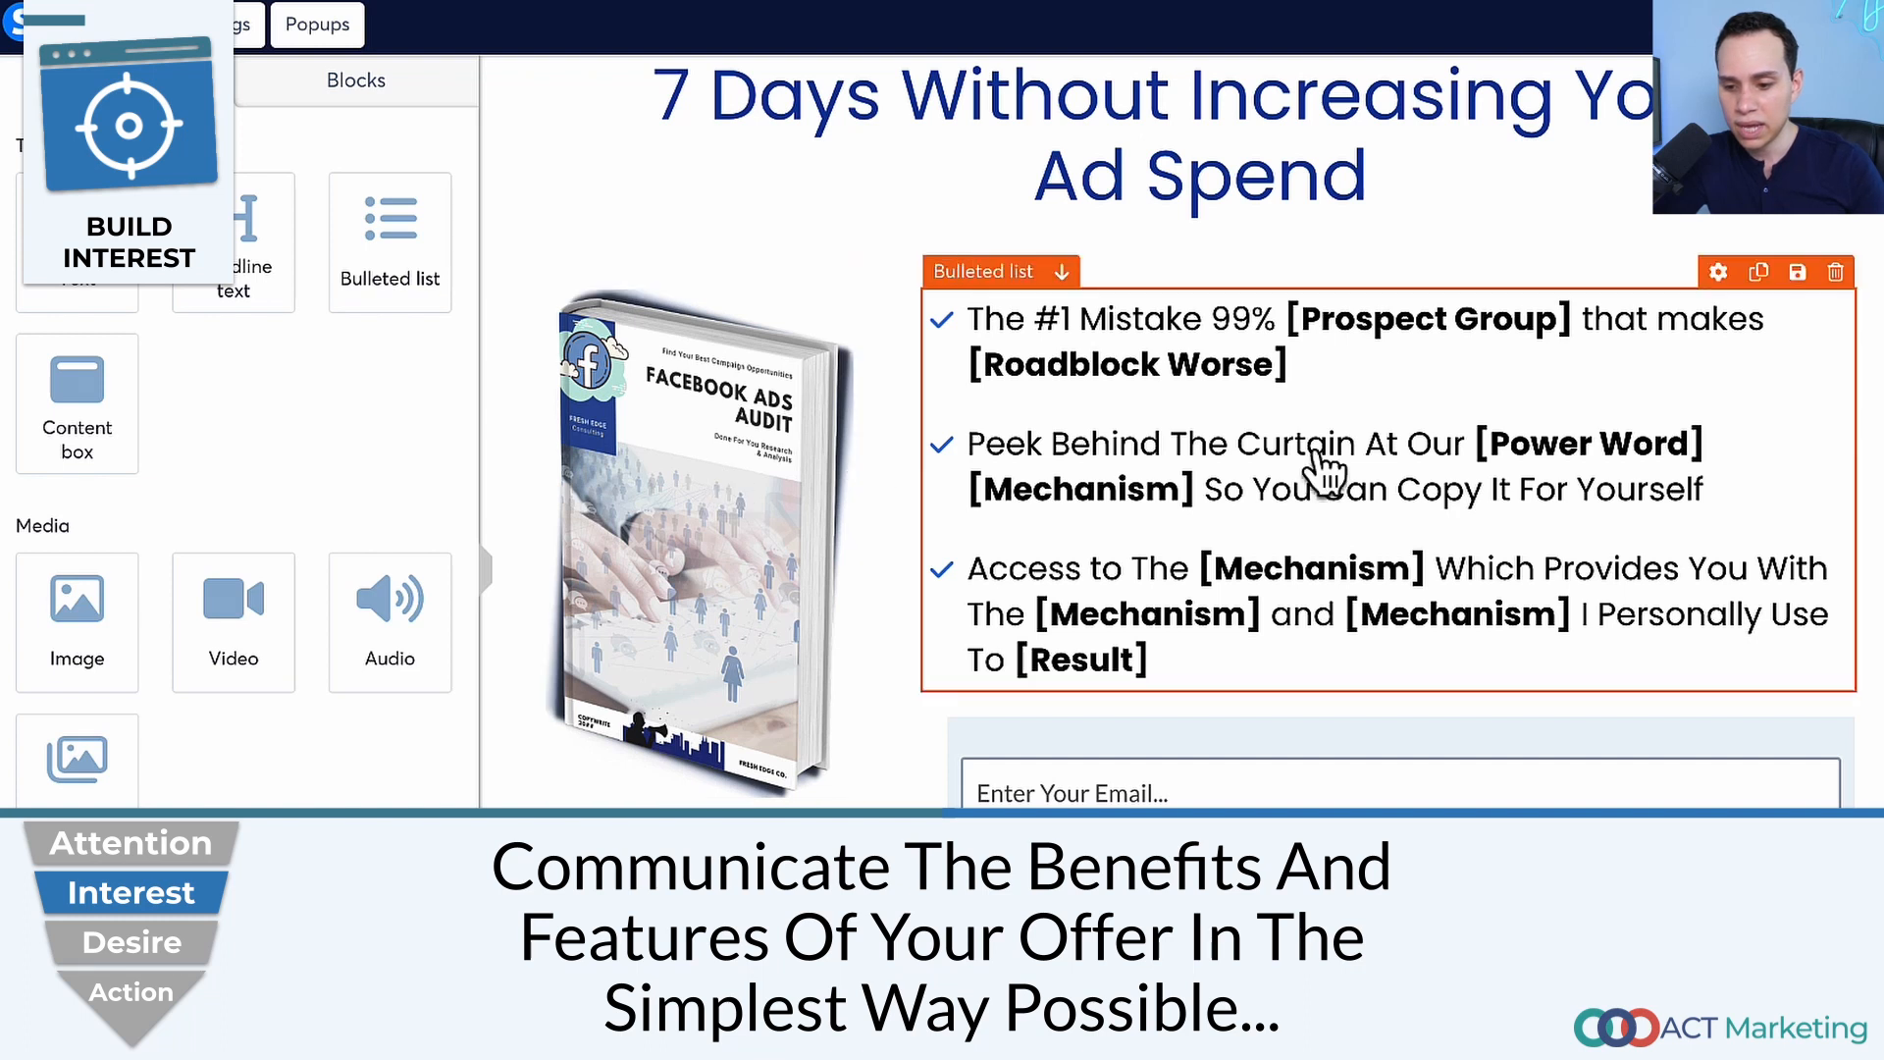
left_click(1379, 480)
left_click(722, 529)
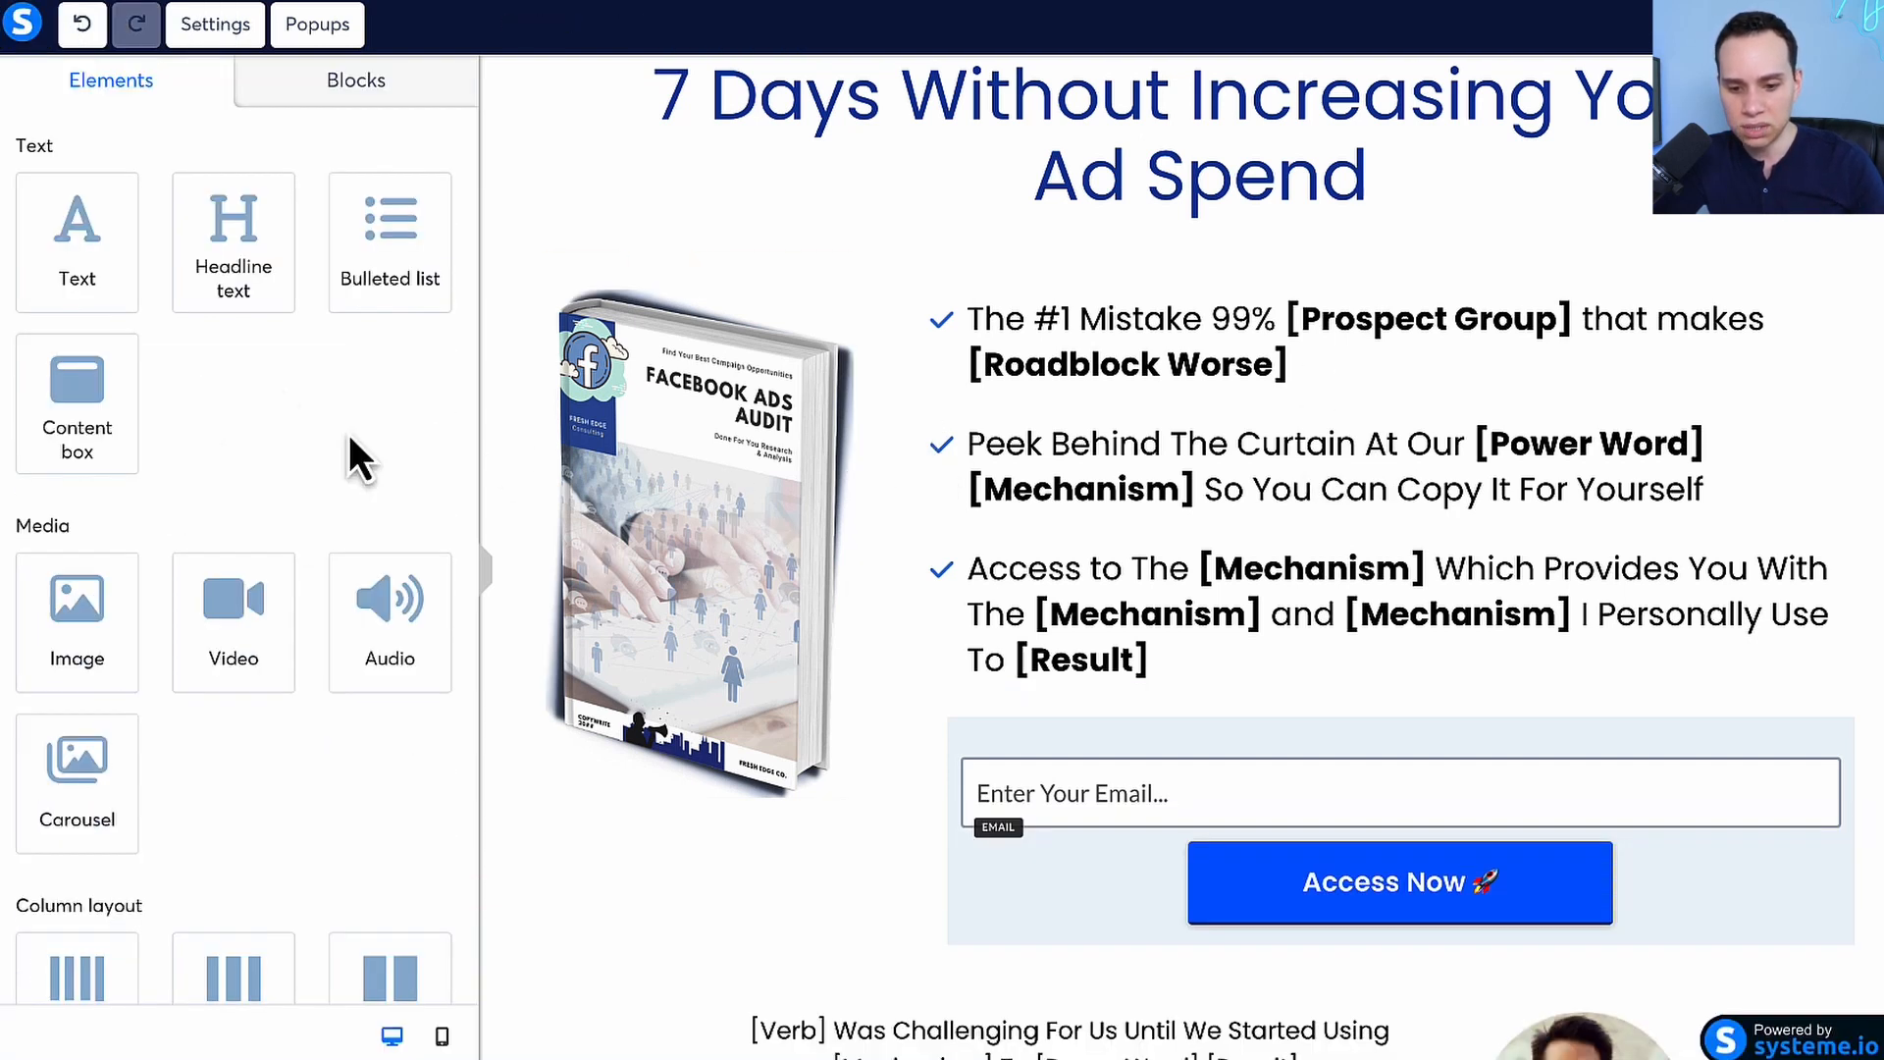
scroll(226, 656, "down", 2)
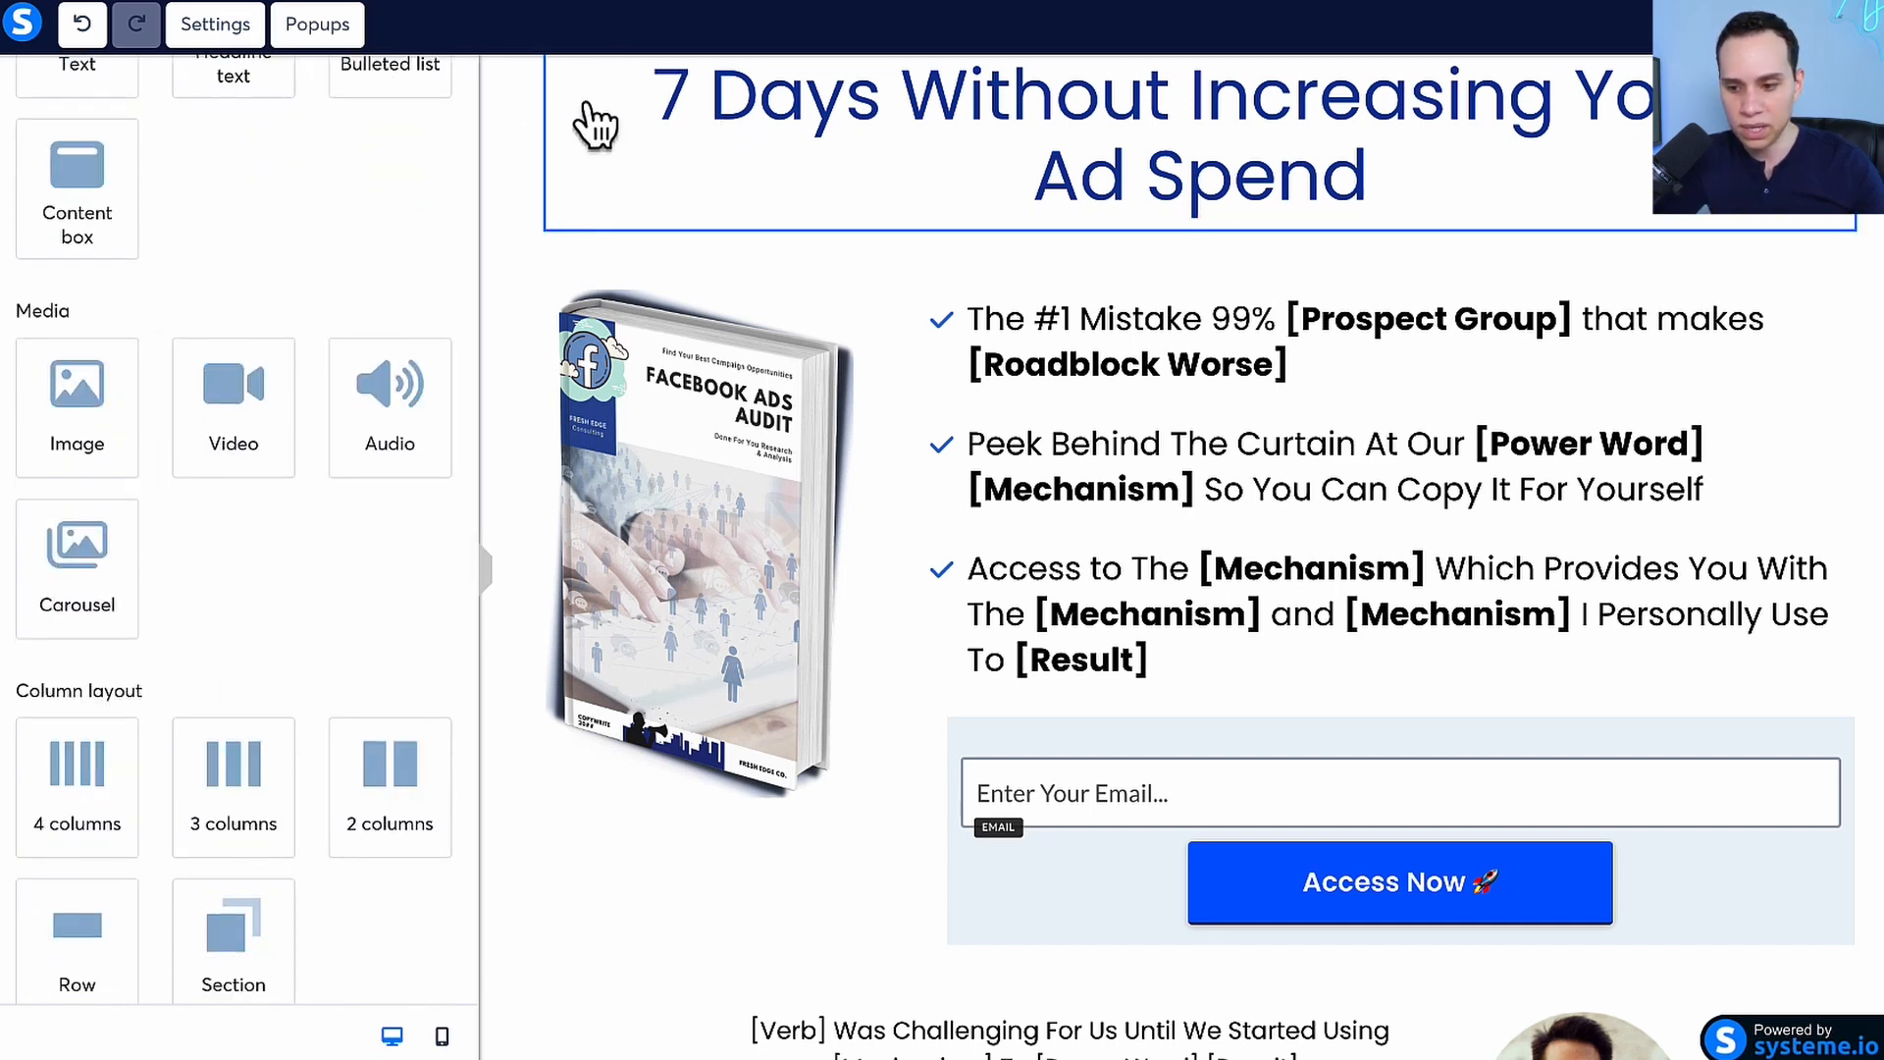
Check the headline section's margin and color settings and the headline text's typography settings
left_click(537, 204)
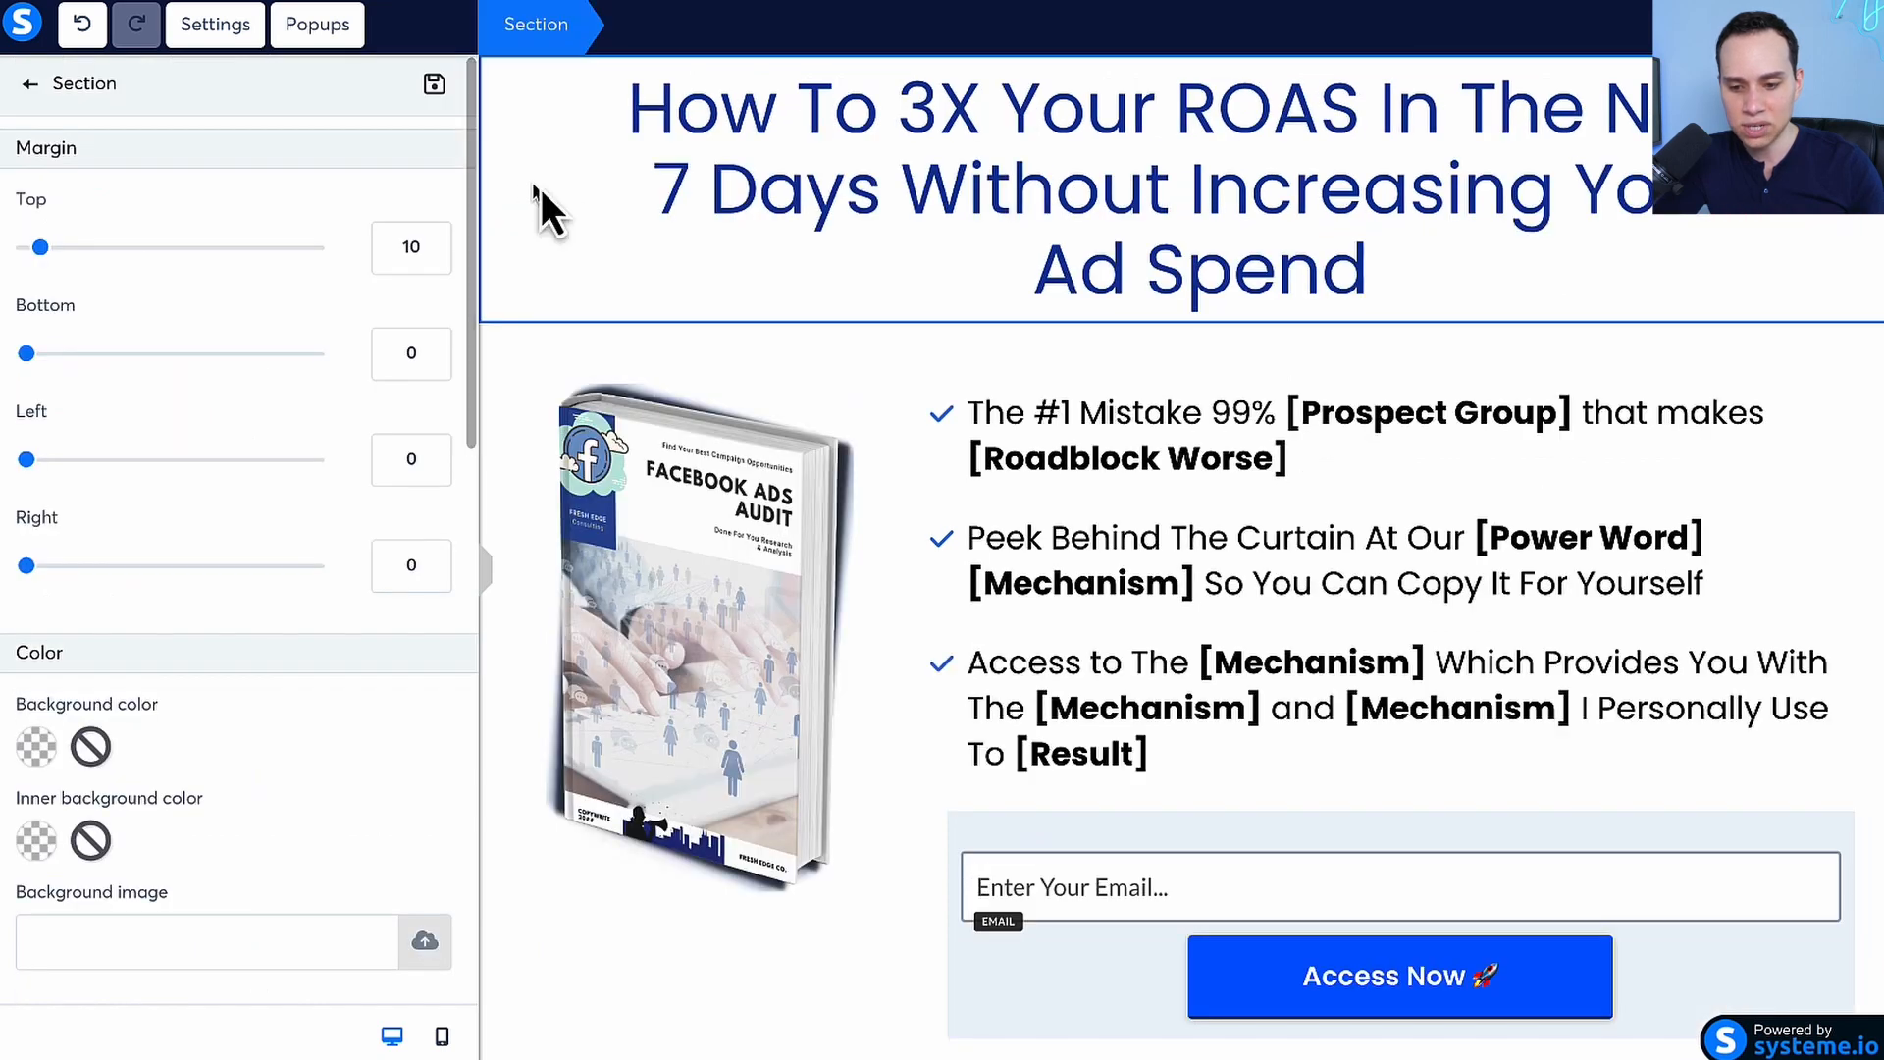
left_click(813, 275)
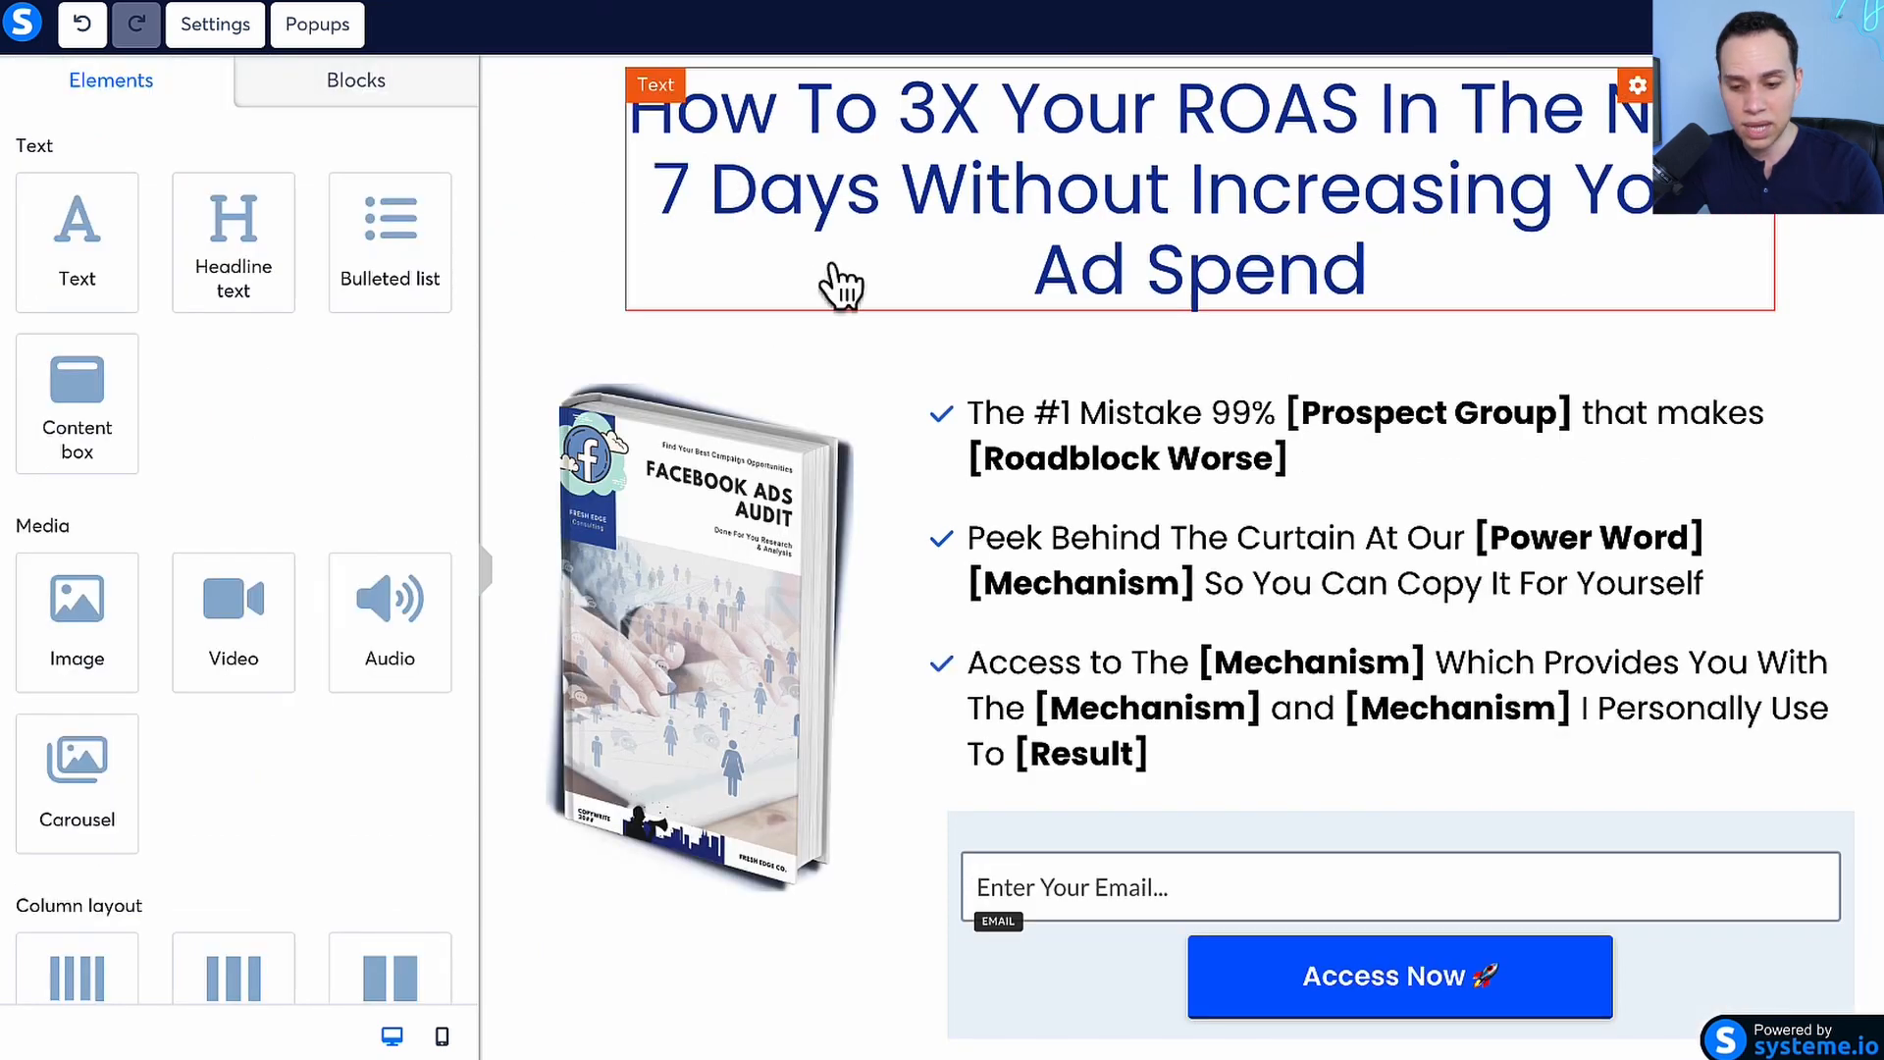
left_click(879, 226)
scroll(973, 257, "up", 1)
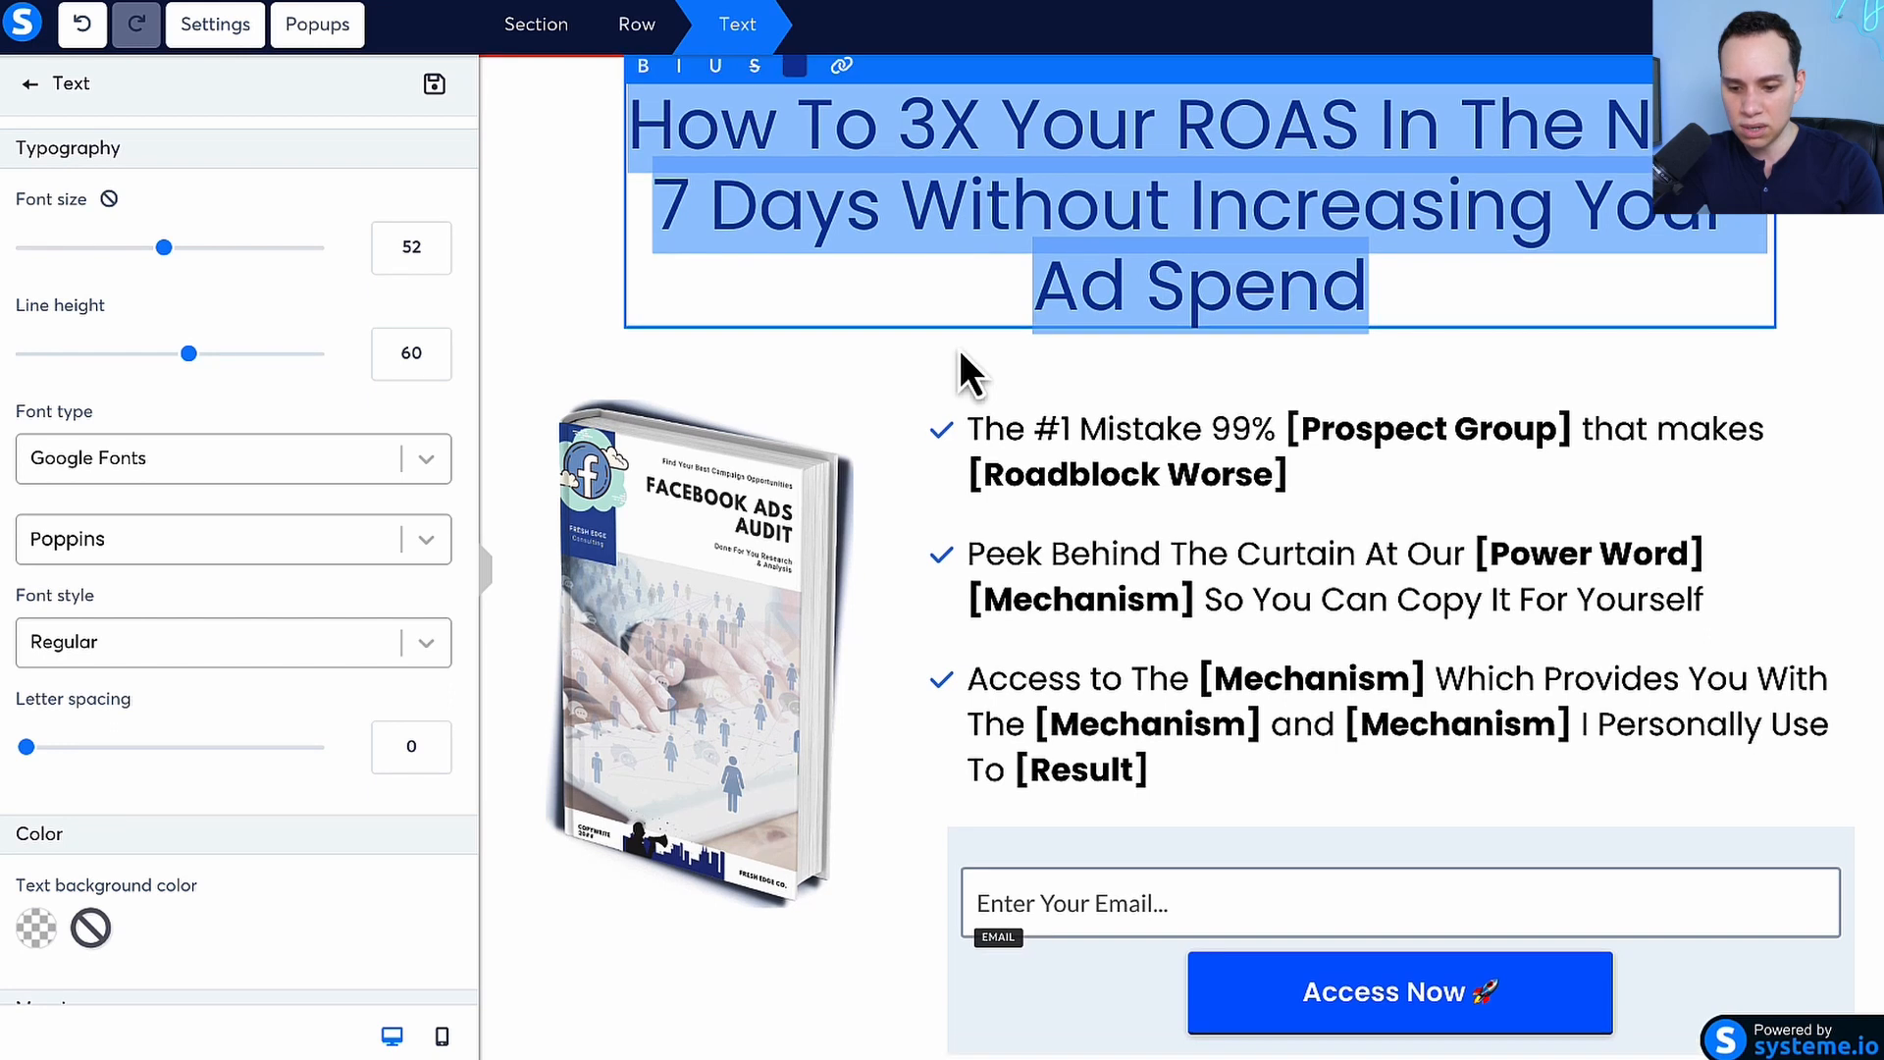
Inspect the settings of the Facebook Ads Audit book image, its row and its section, and deselect them
left_click(851, 476)
left_click(822, 593)
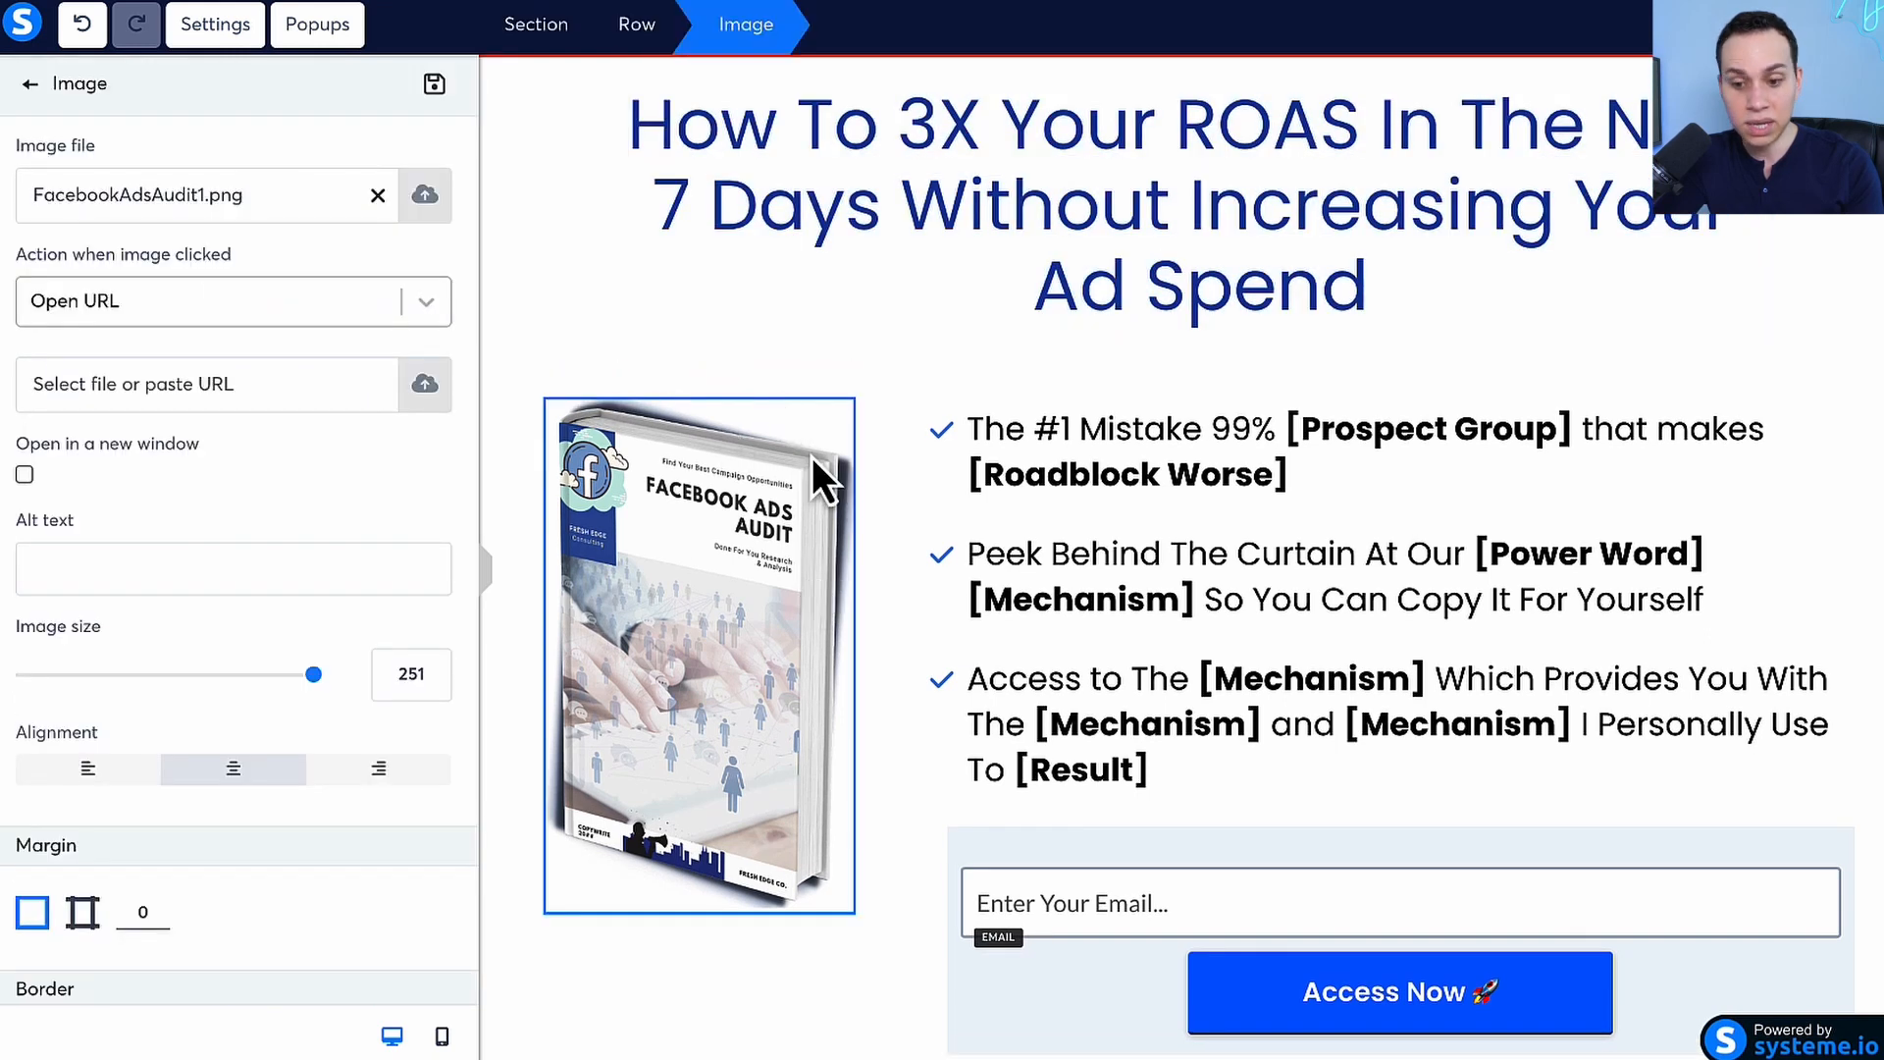
left_click(633, 35)
left_click(554, 28)
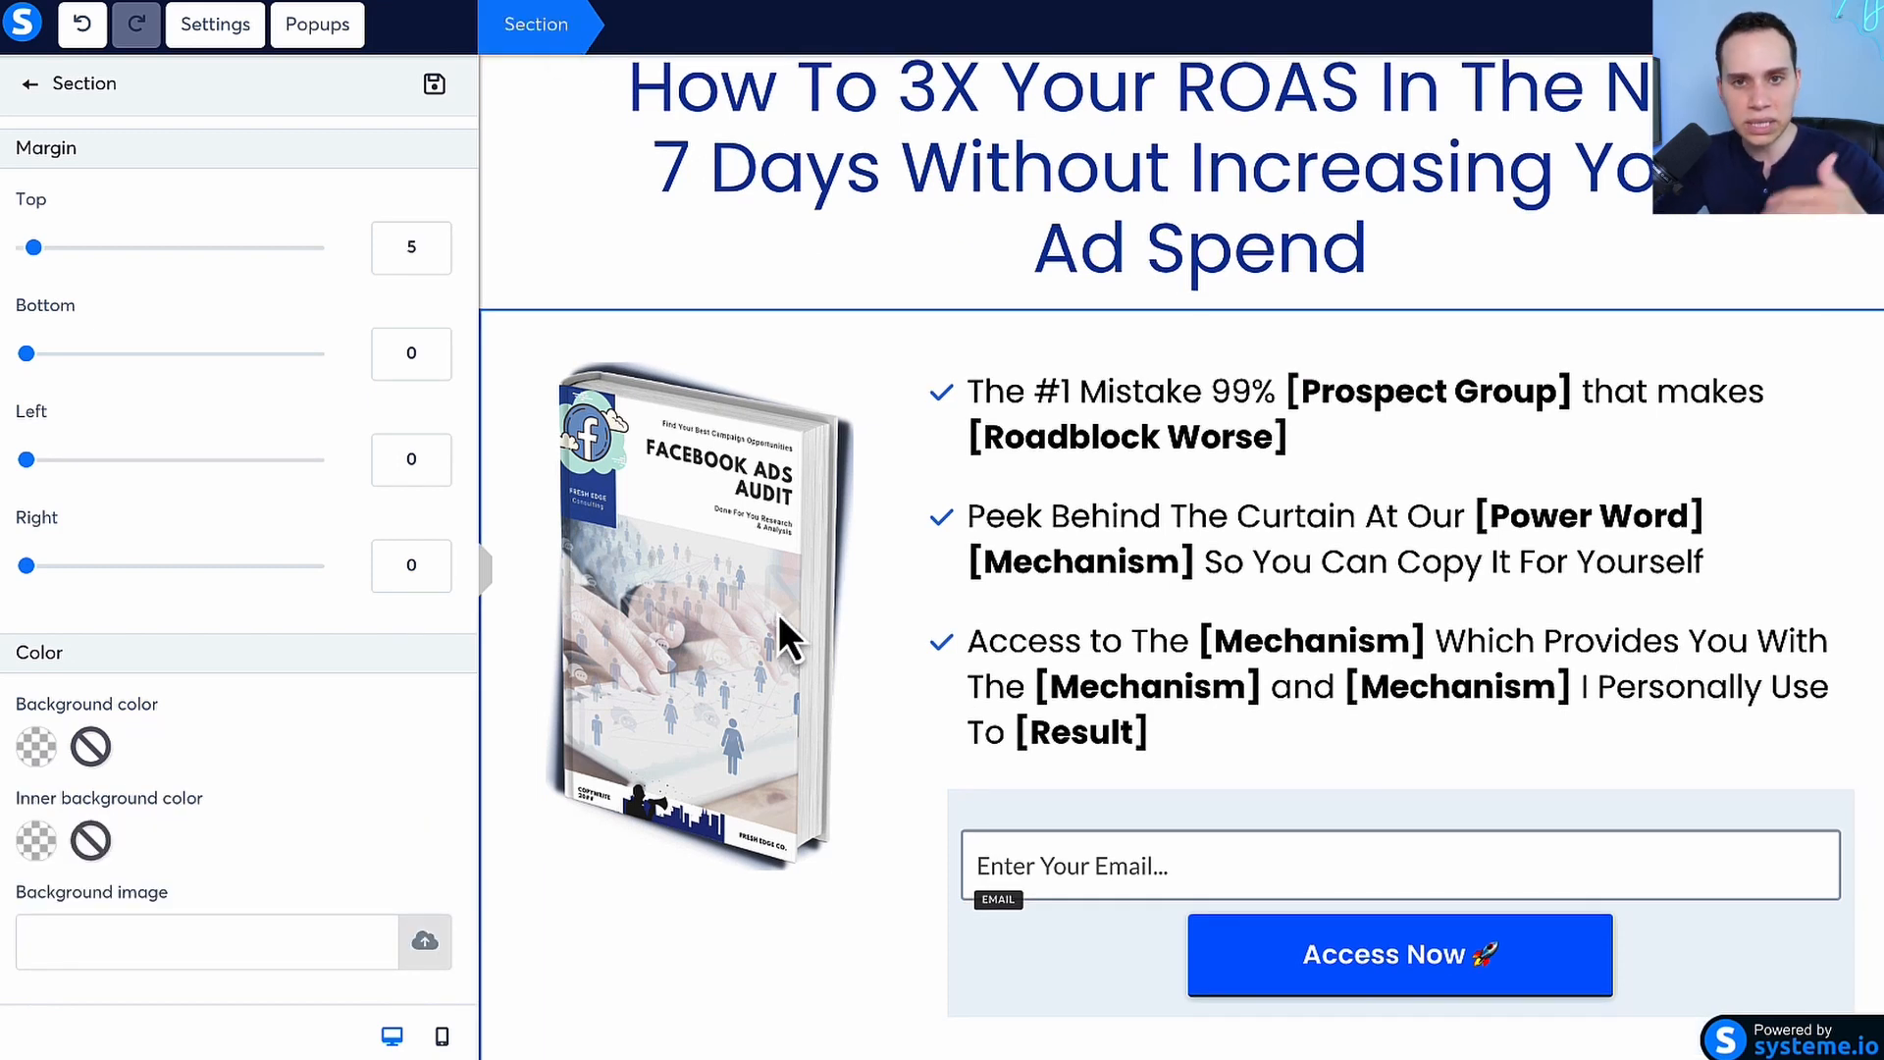
left_click(917, 240)
scroll(917, 240, "up", 2)
scroll(912, 294, "down", 1)
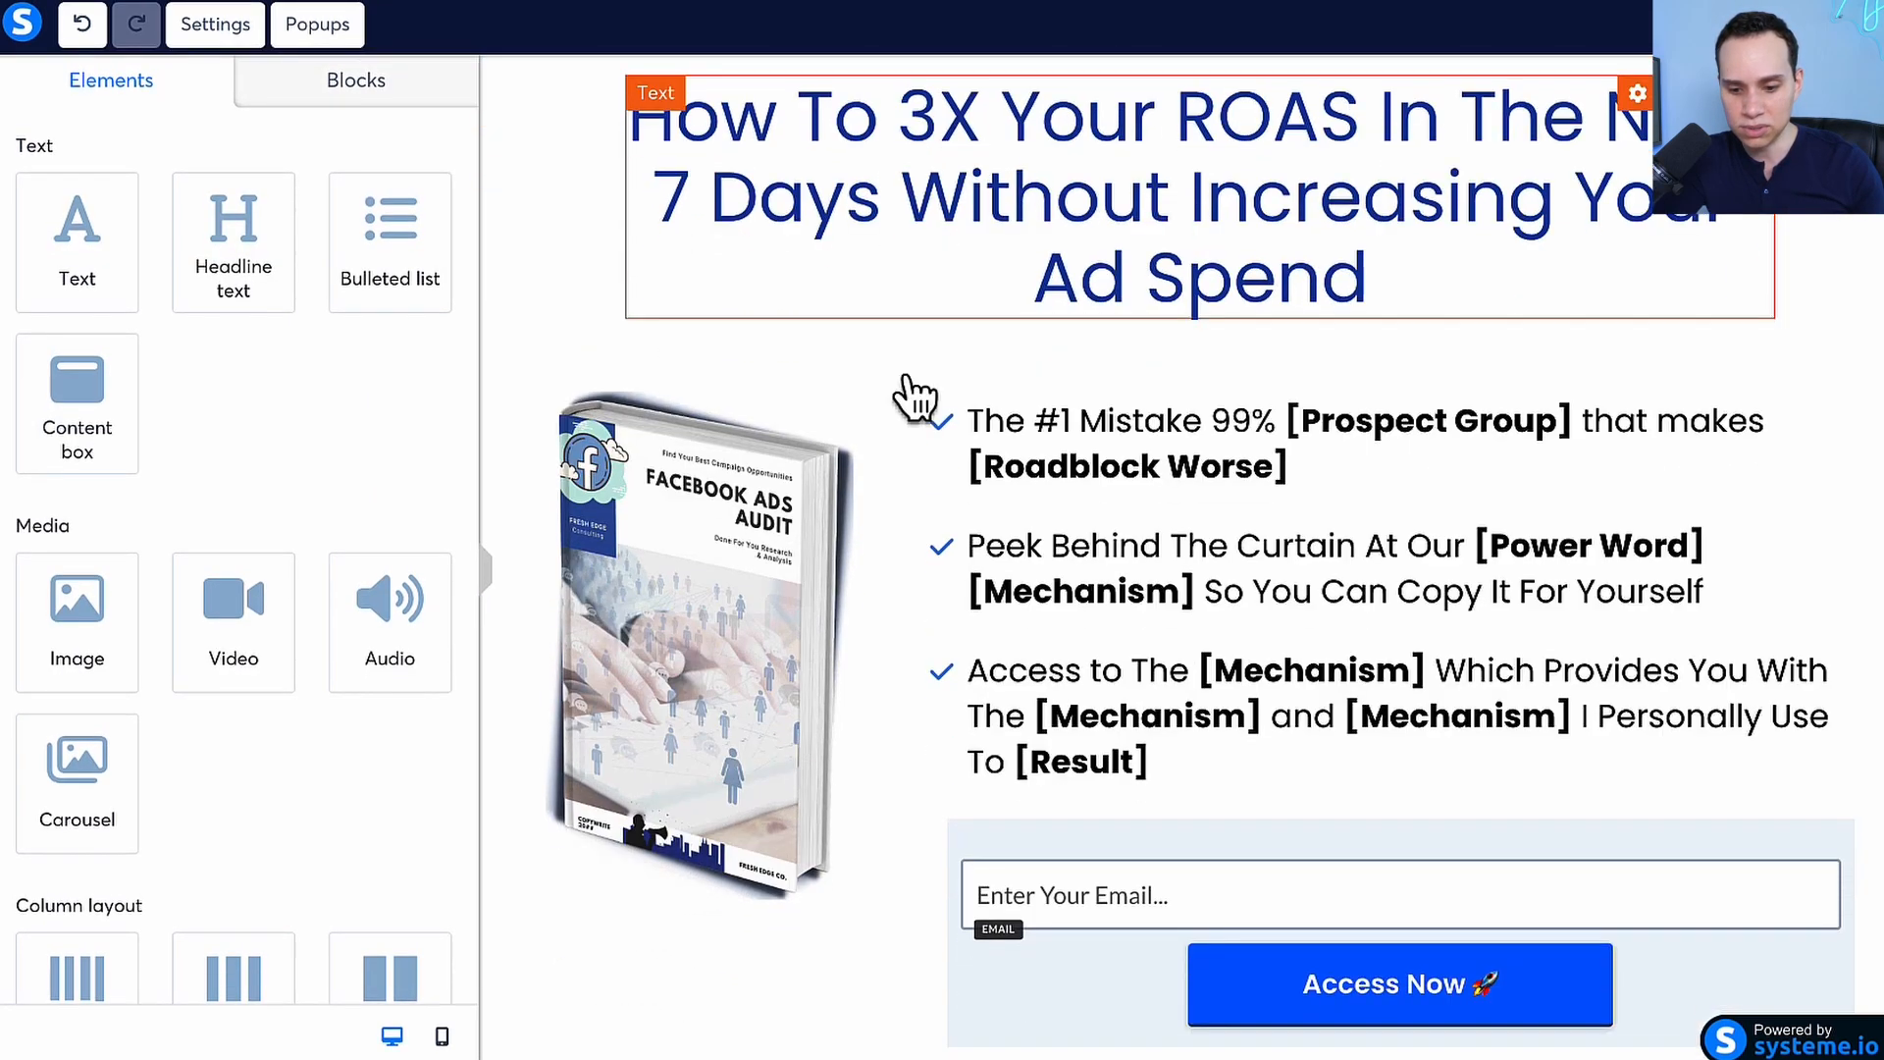
Add an image element above the Facebook Ads Audit book image and open its settings
scroll(915, 397, "down", 1)
left_click_drag(62, 631, 692, 332)
left_click(746, 457)
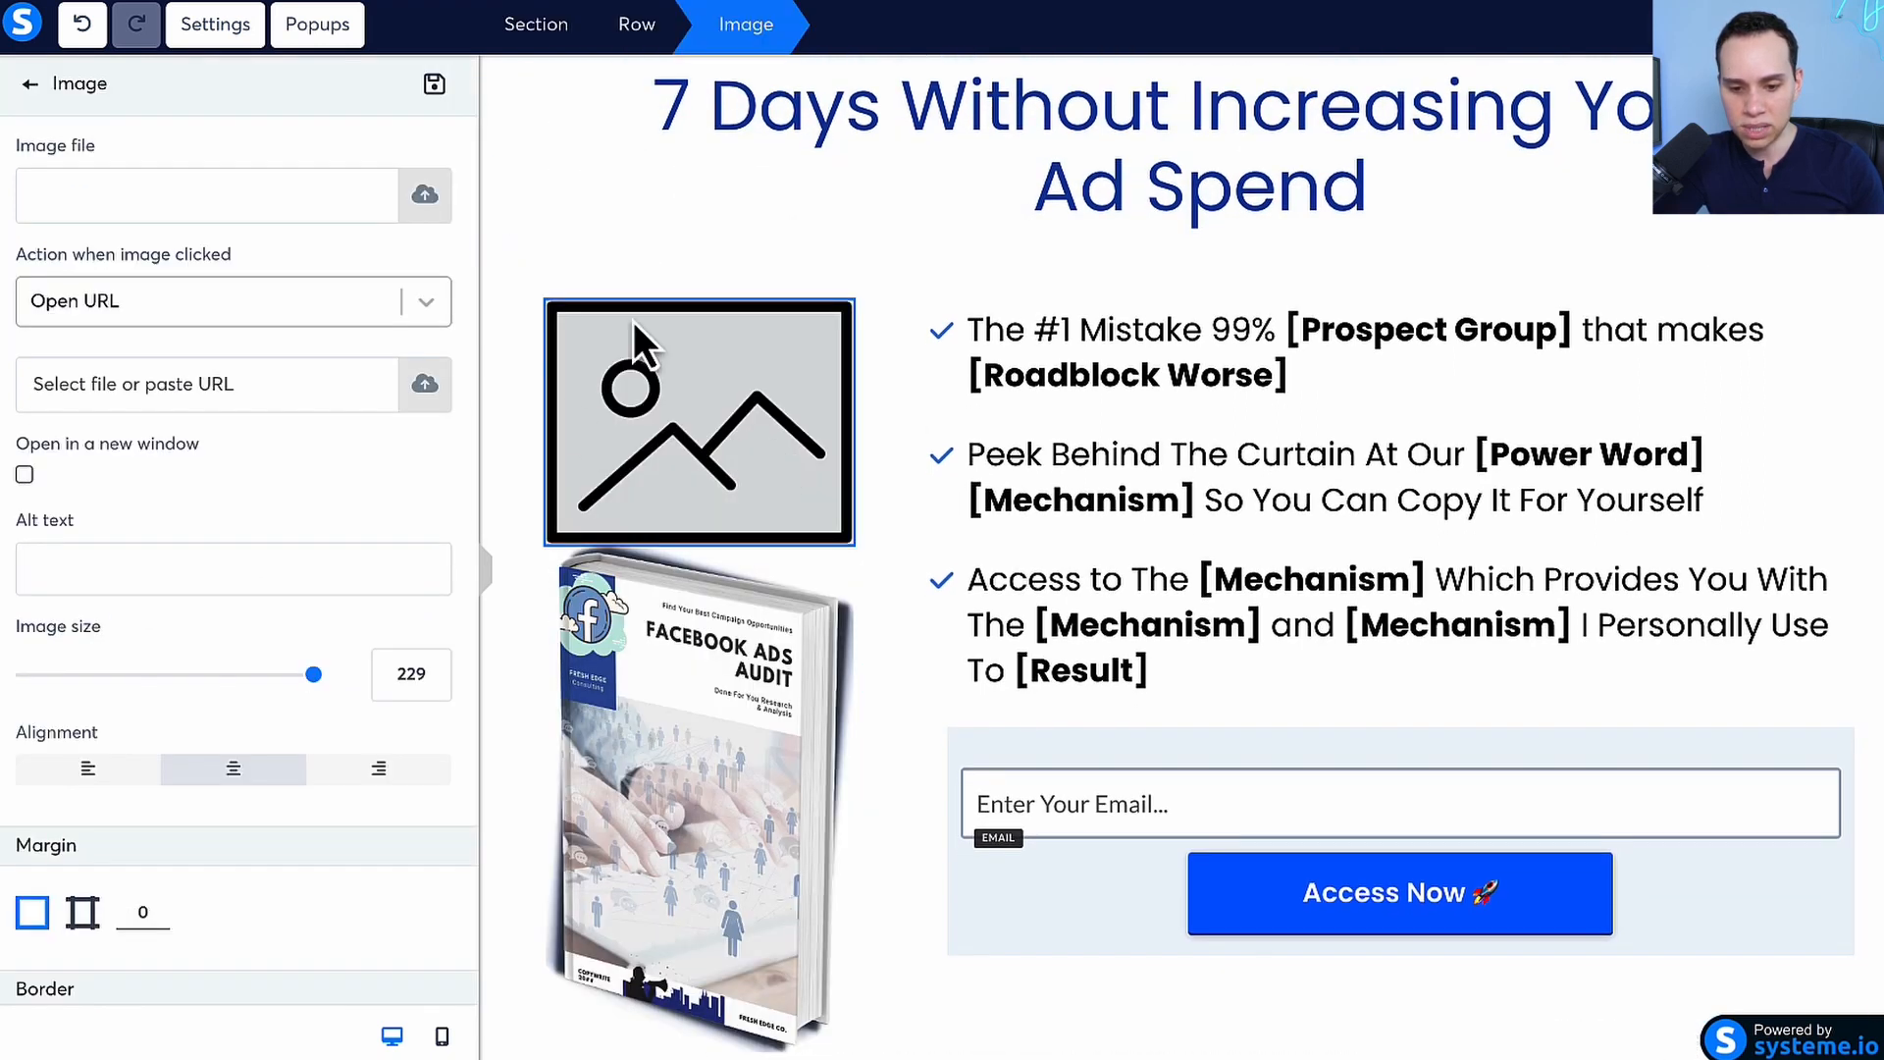
Insert TUBE22.3FFA_LeadMagnet1.png from the previously uploaded images into the new image element
left_click(424, 196)
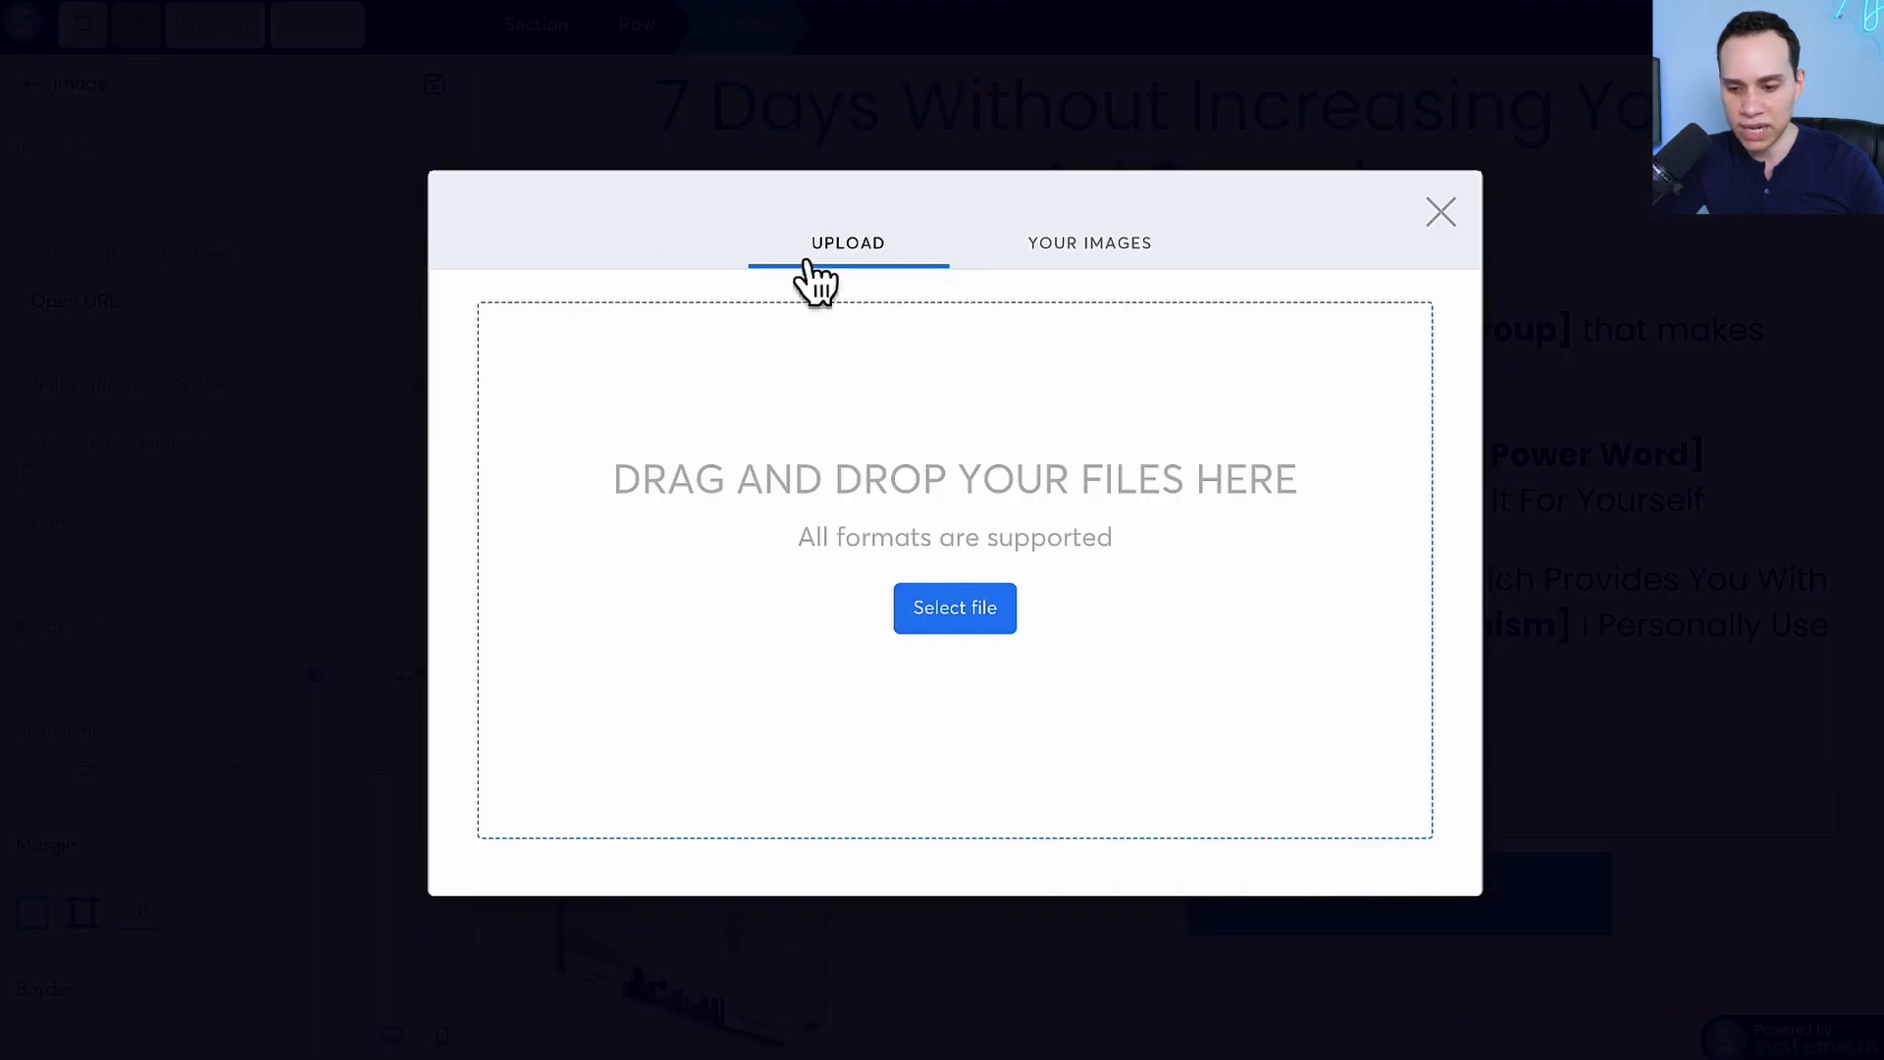
left_click(1039, 245)
scroll(746, 506, "down", 12)
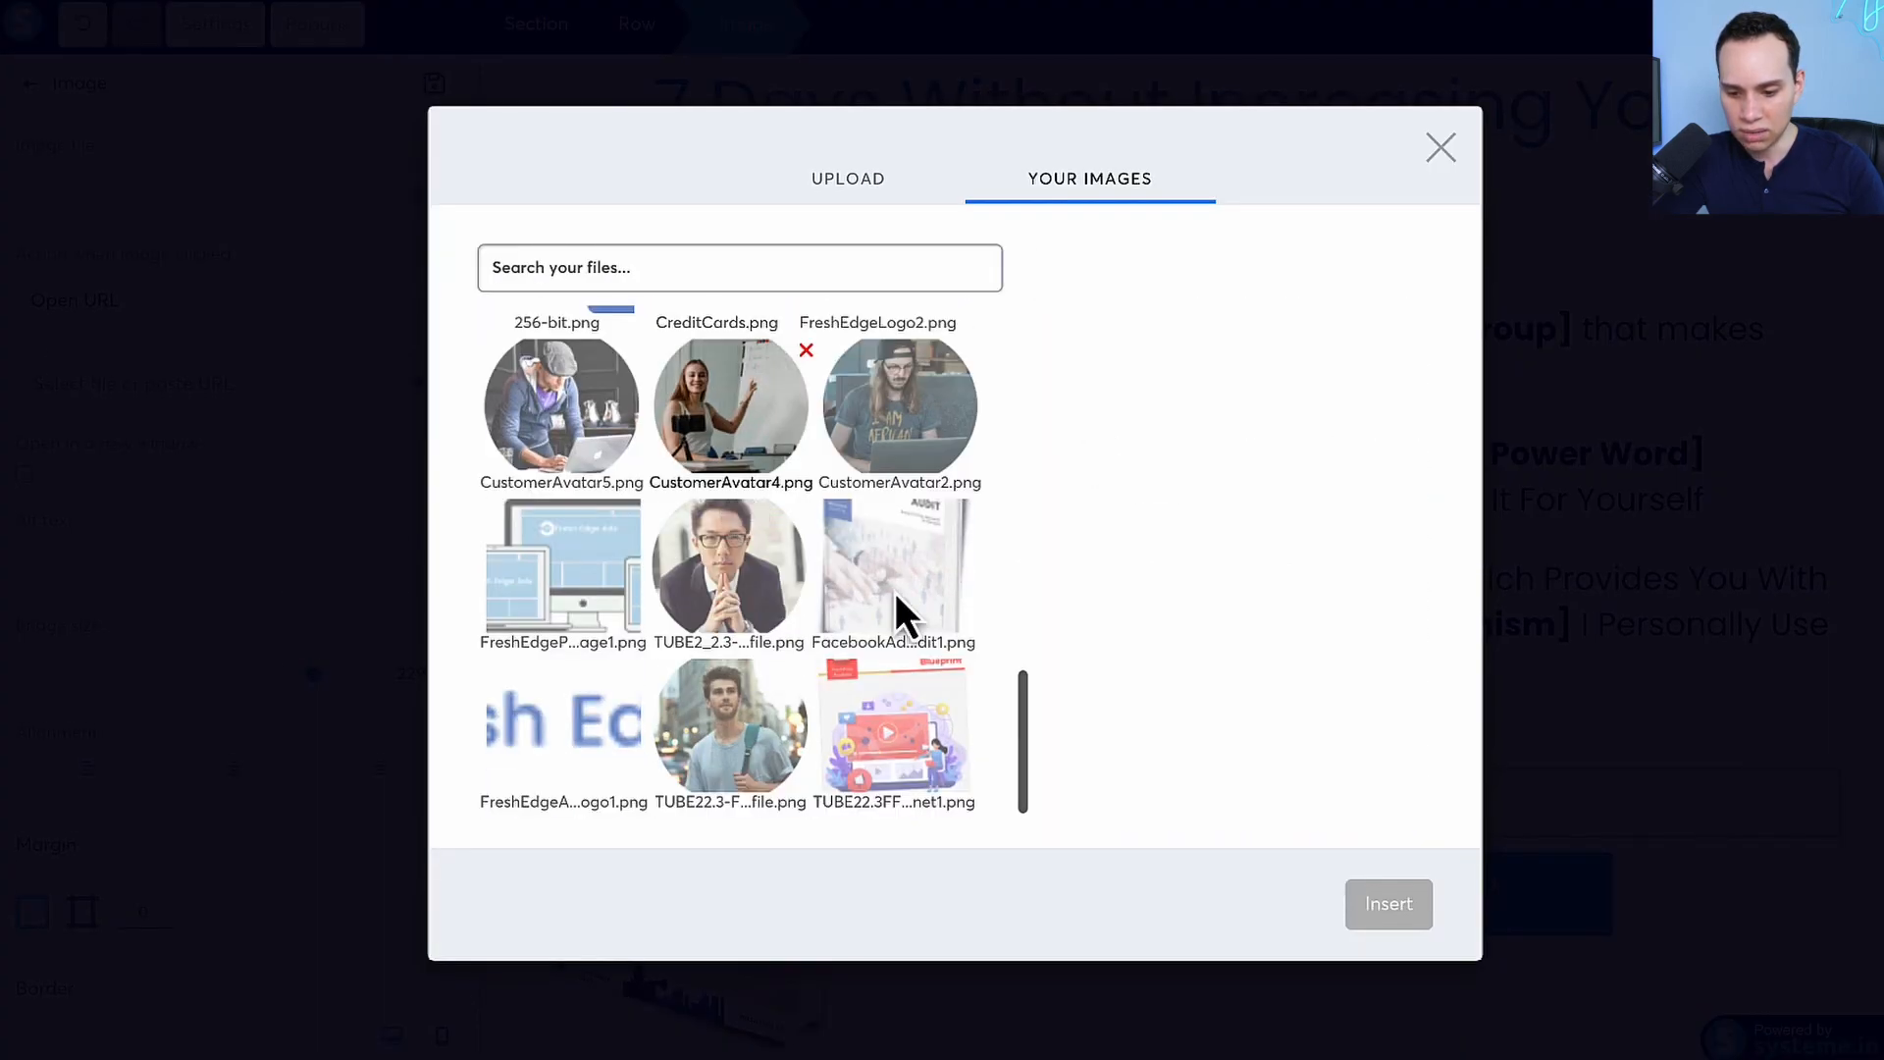
left_click(884, 758)
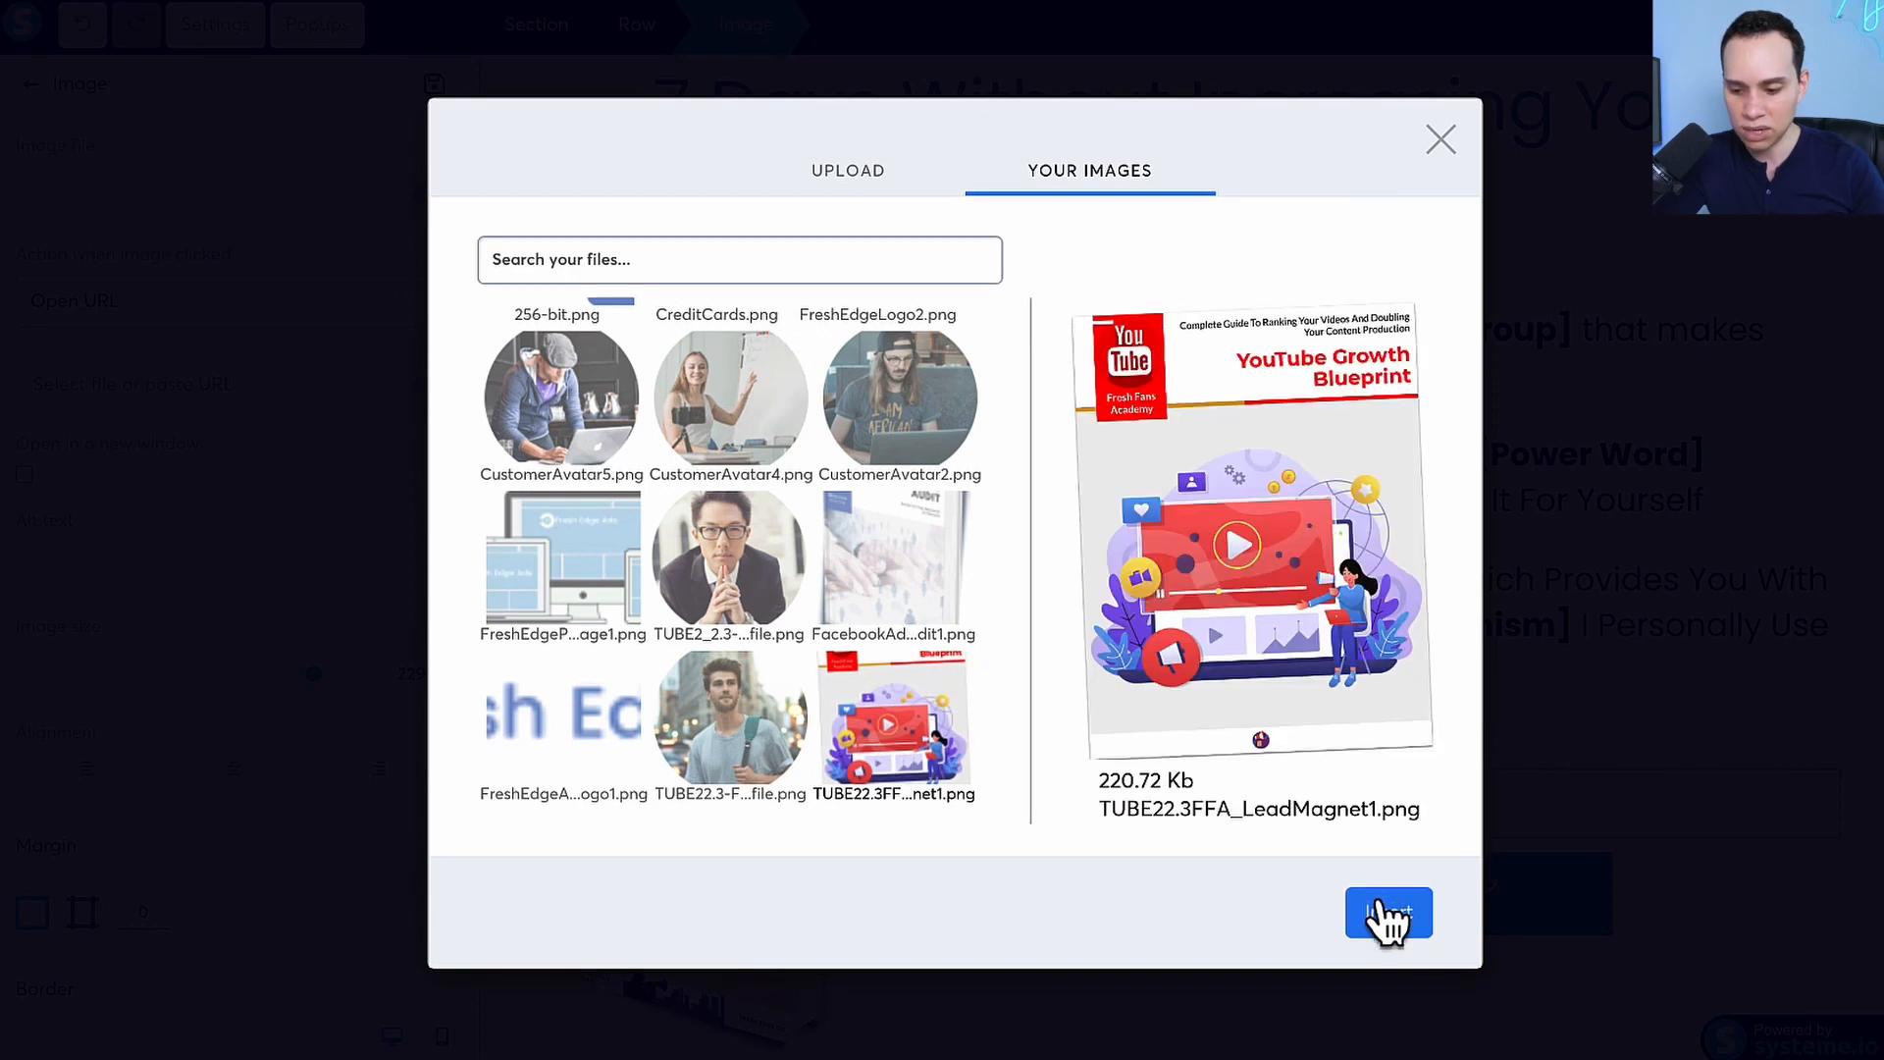
left_click(1369, 917)
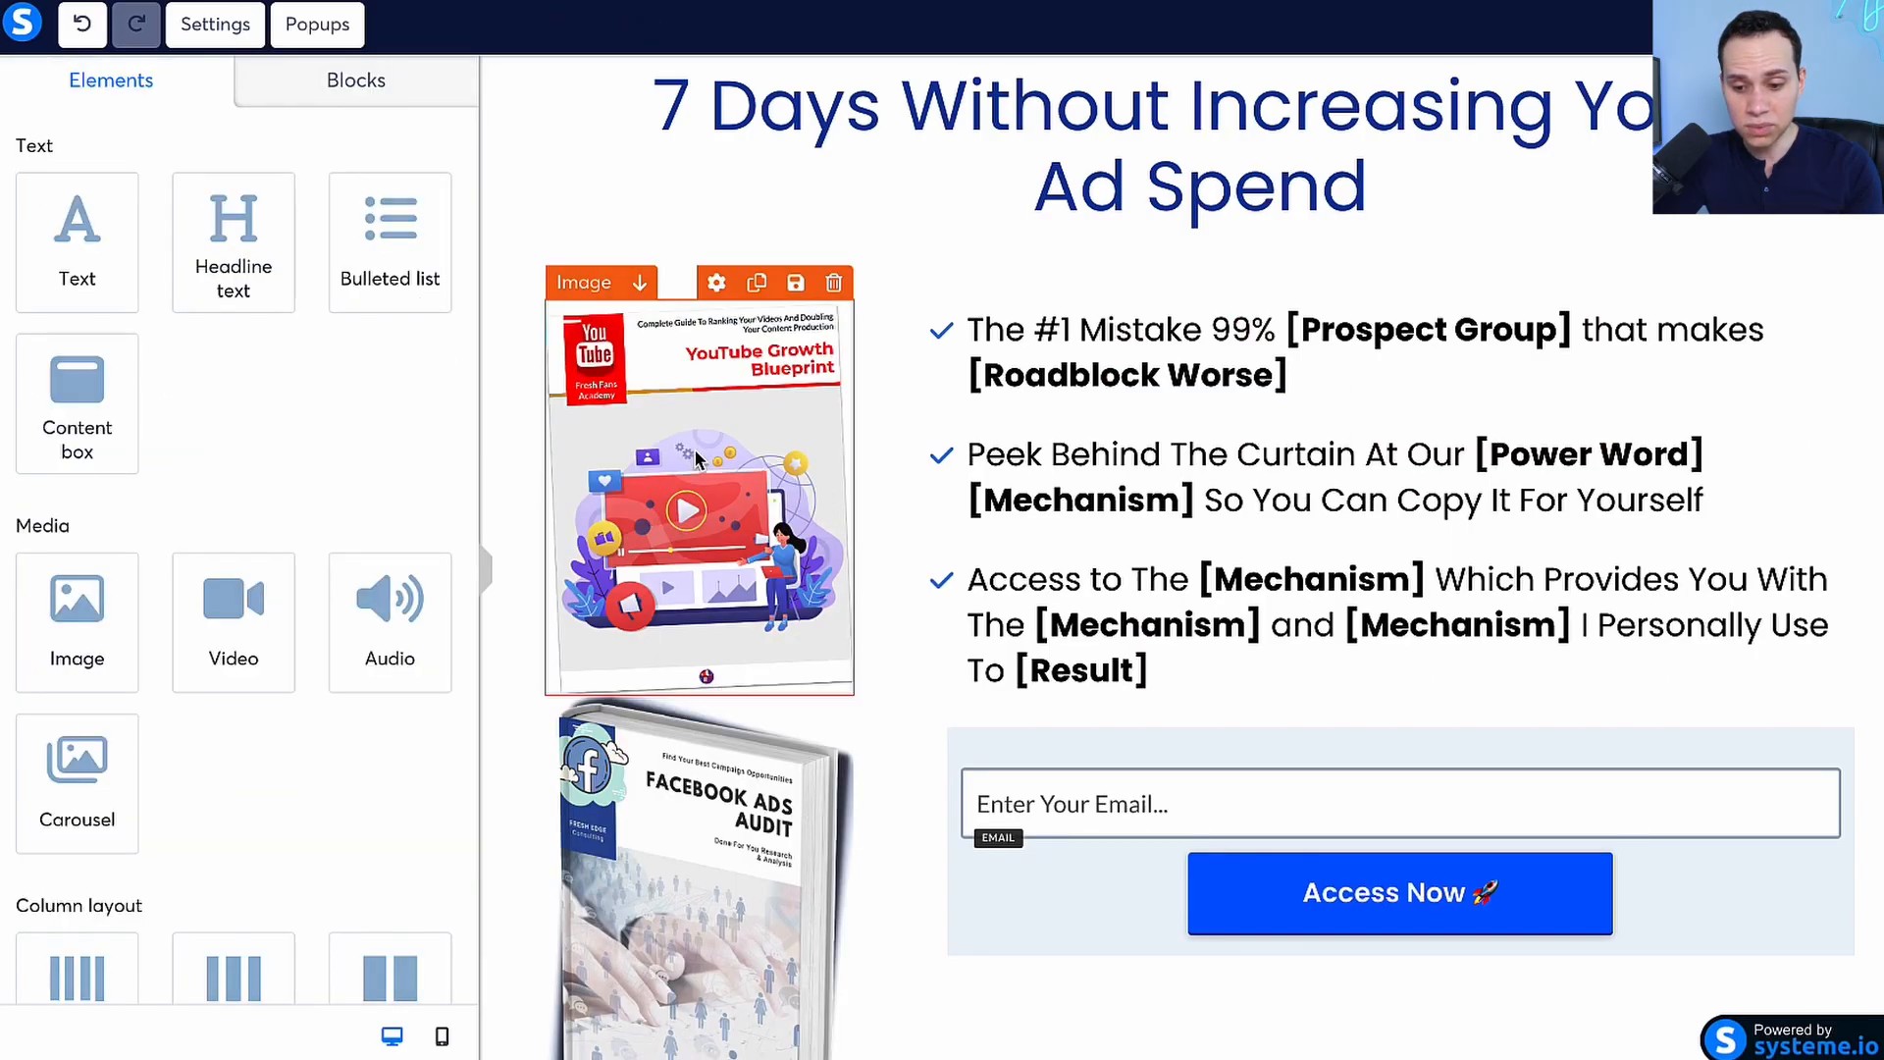
Switch the YouTube Growth Blueprint image's border radius to individual corner values
left_click(697, 459)
scroll(233, 461, "down", 2)
scroll(215, 471, "down", 4)
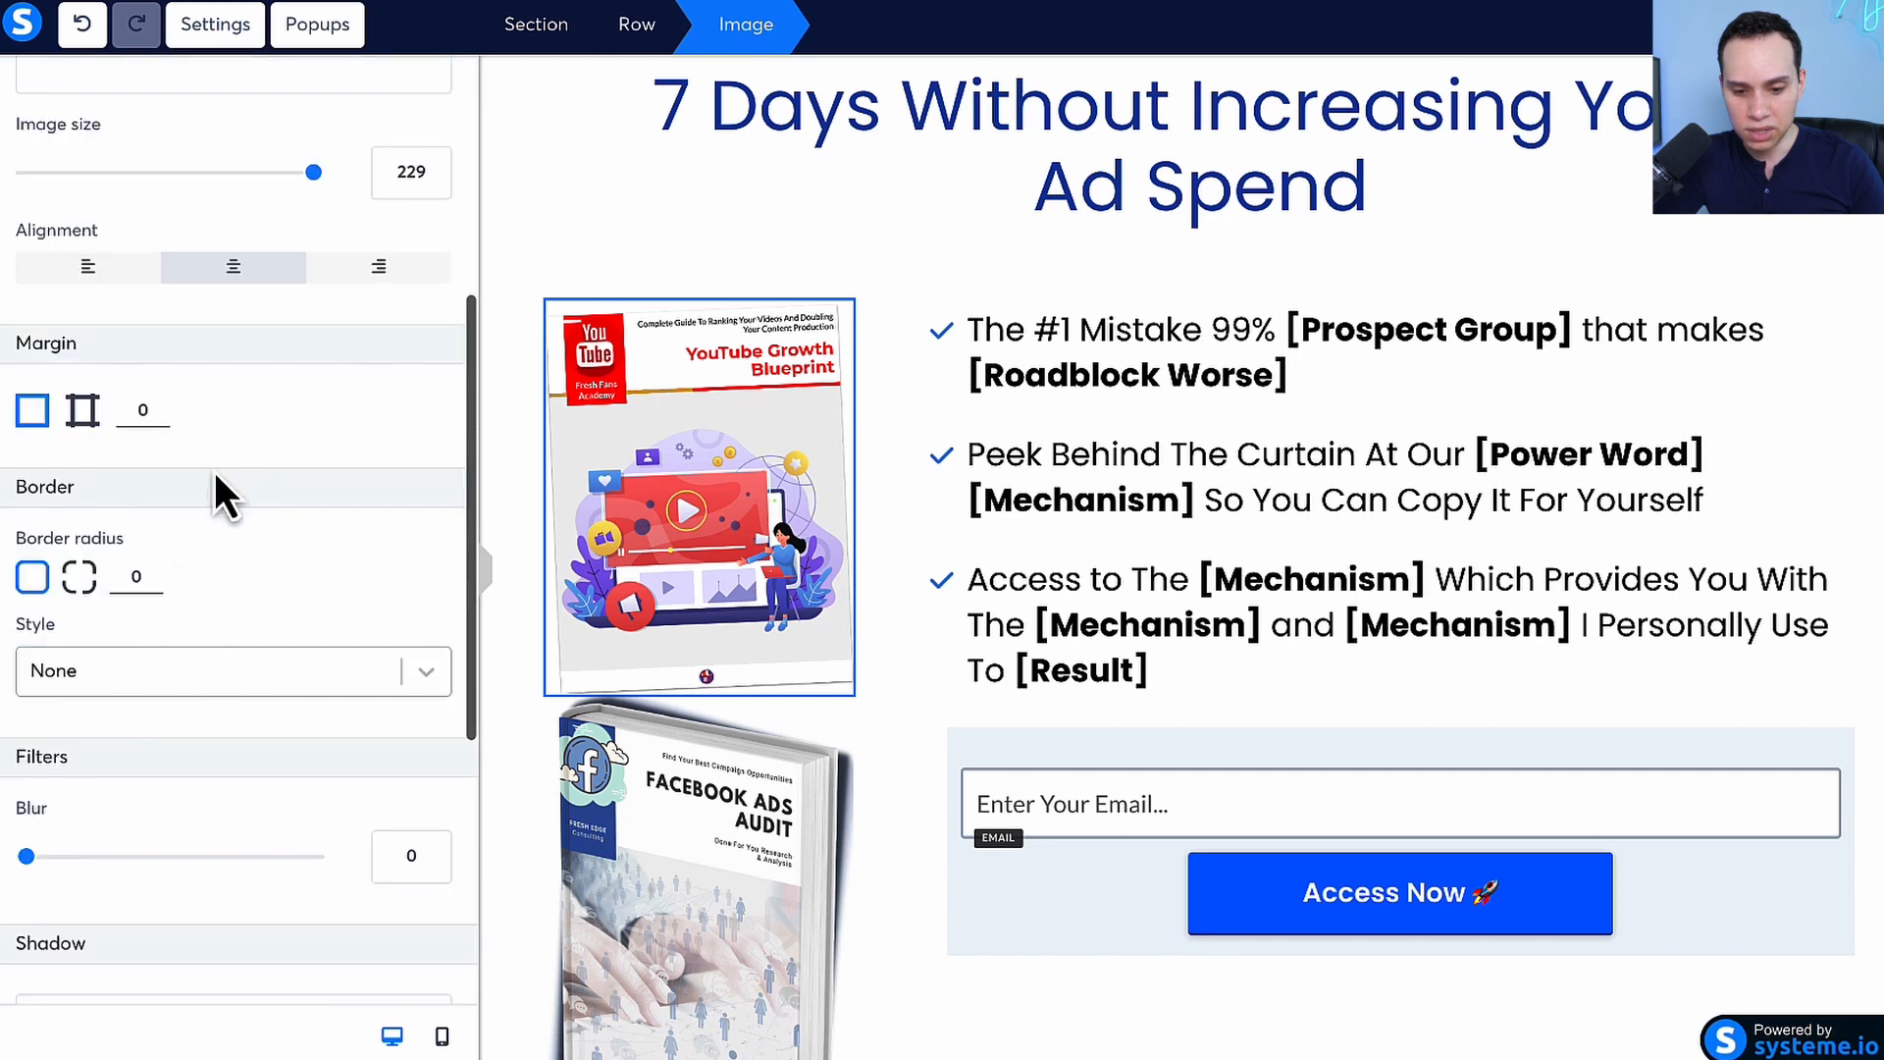
left_click(79, 452)
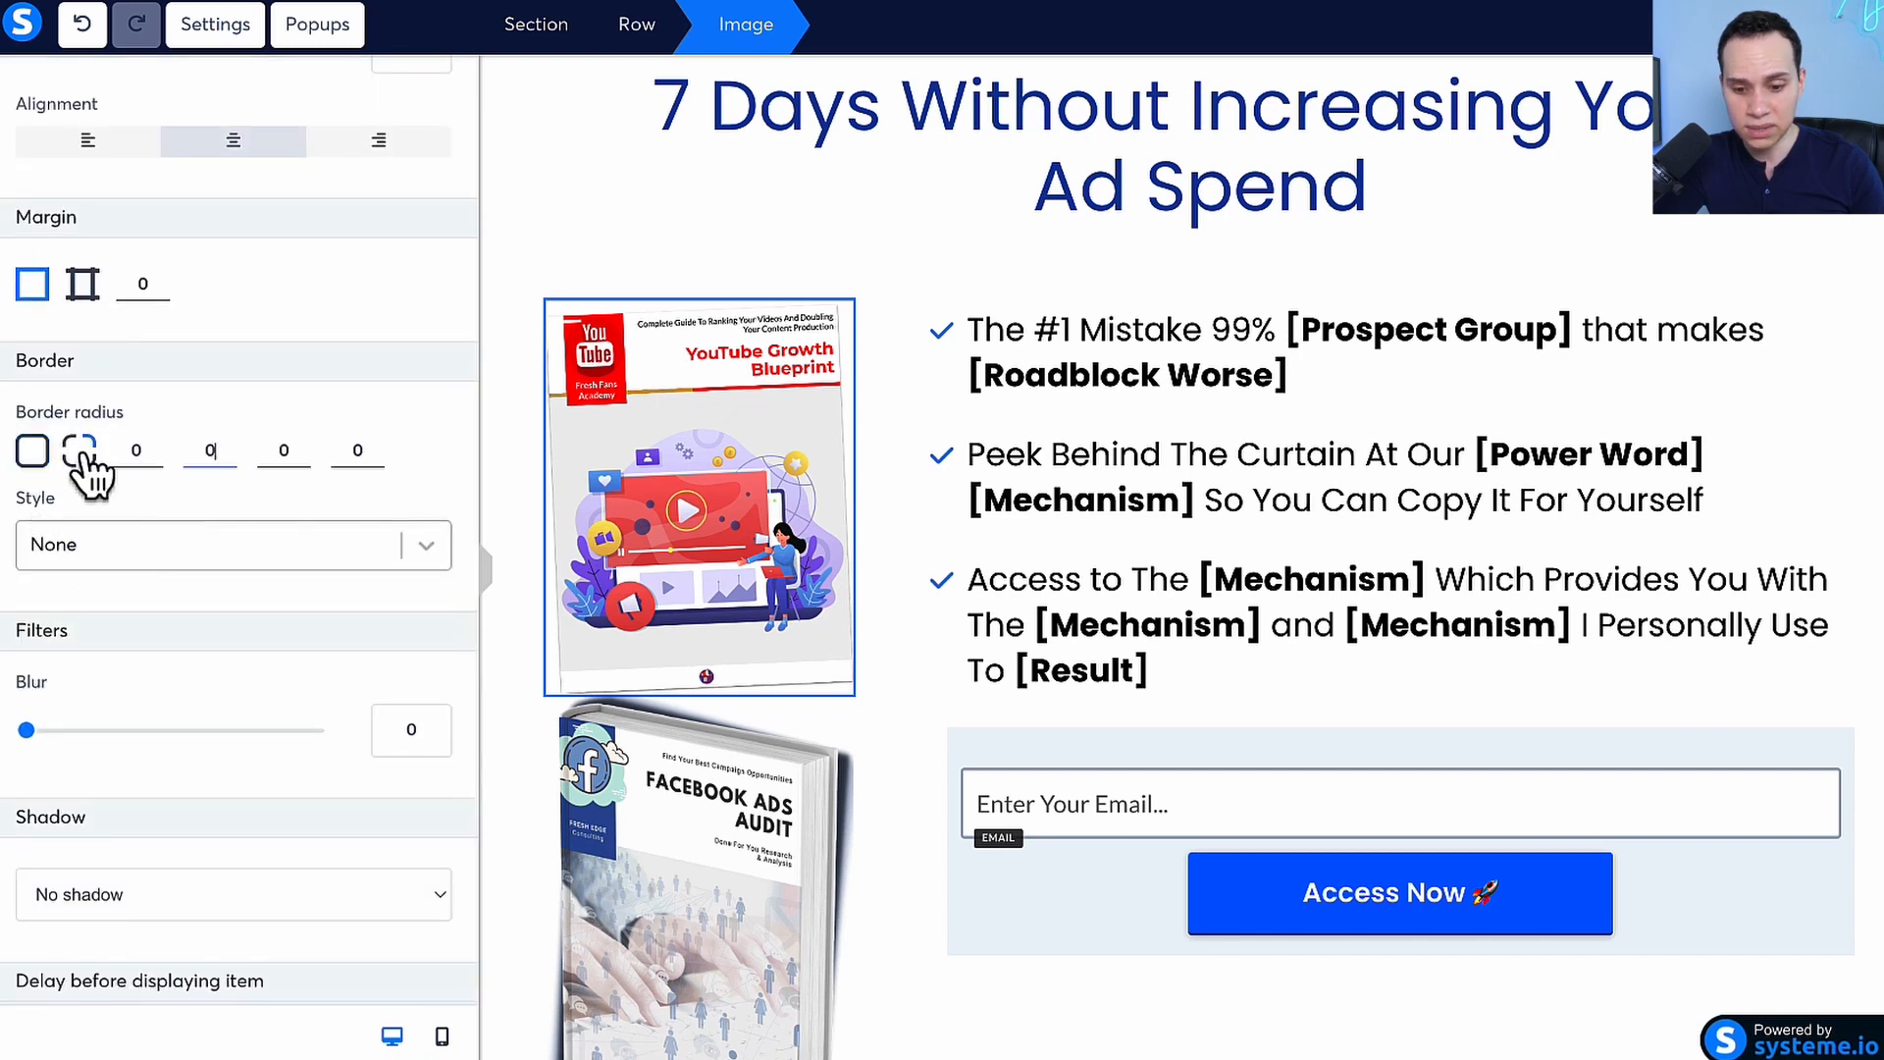
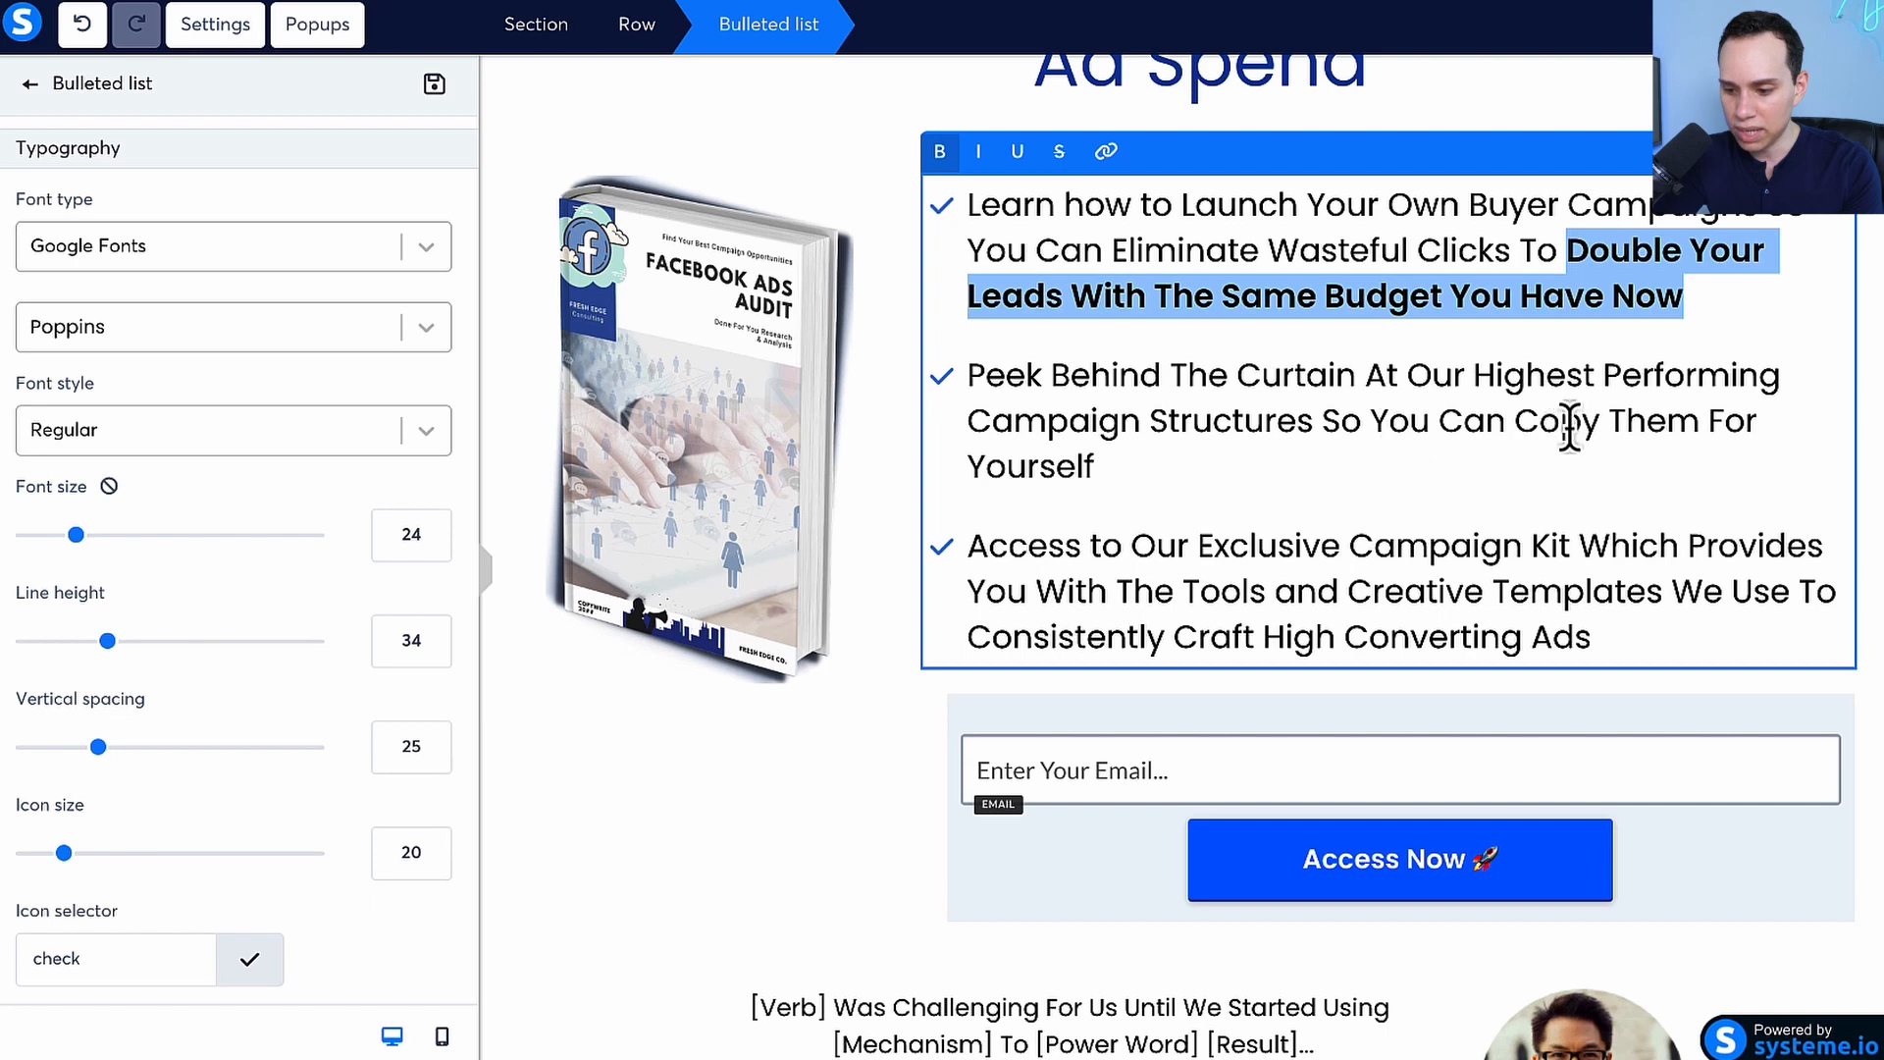
Make the phrase "Highest Performing Campaign Structures" bold in the second bullet of the list
left_click(1516, 424)
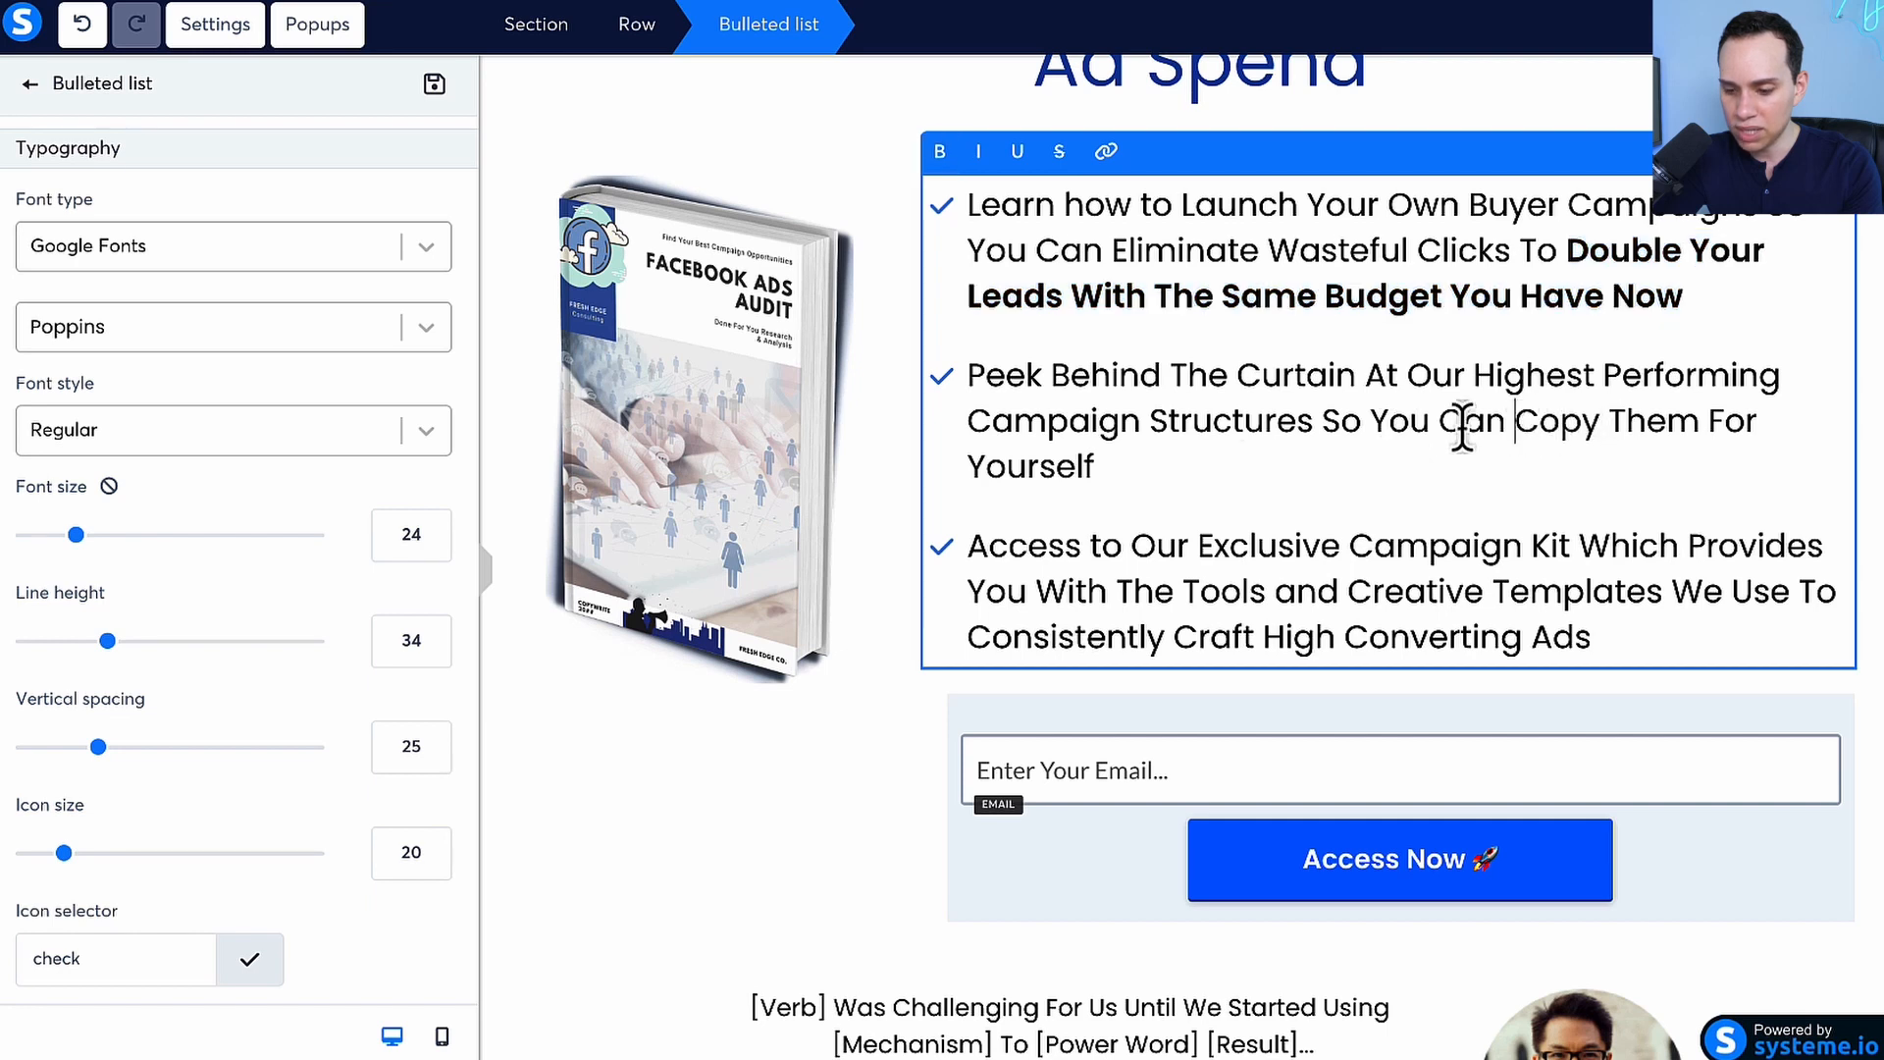
left_click(1099, 469, "shift")
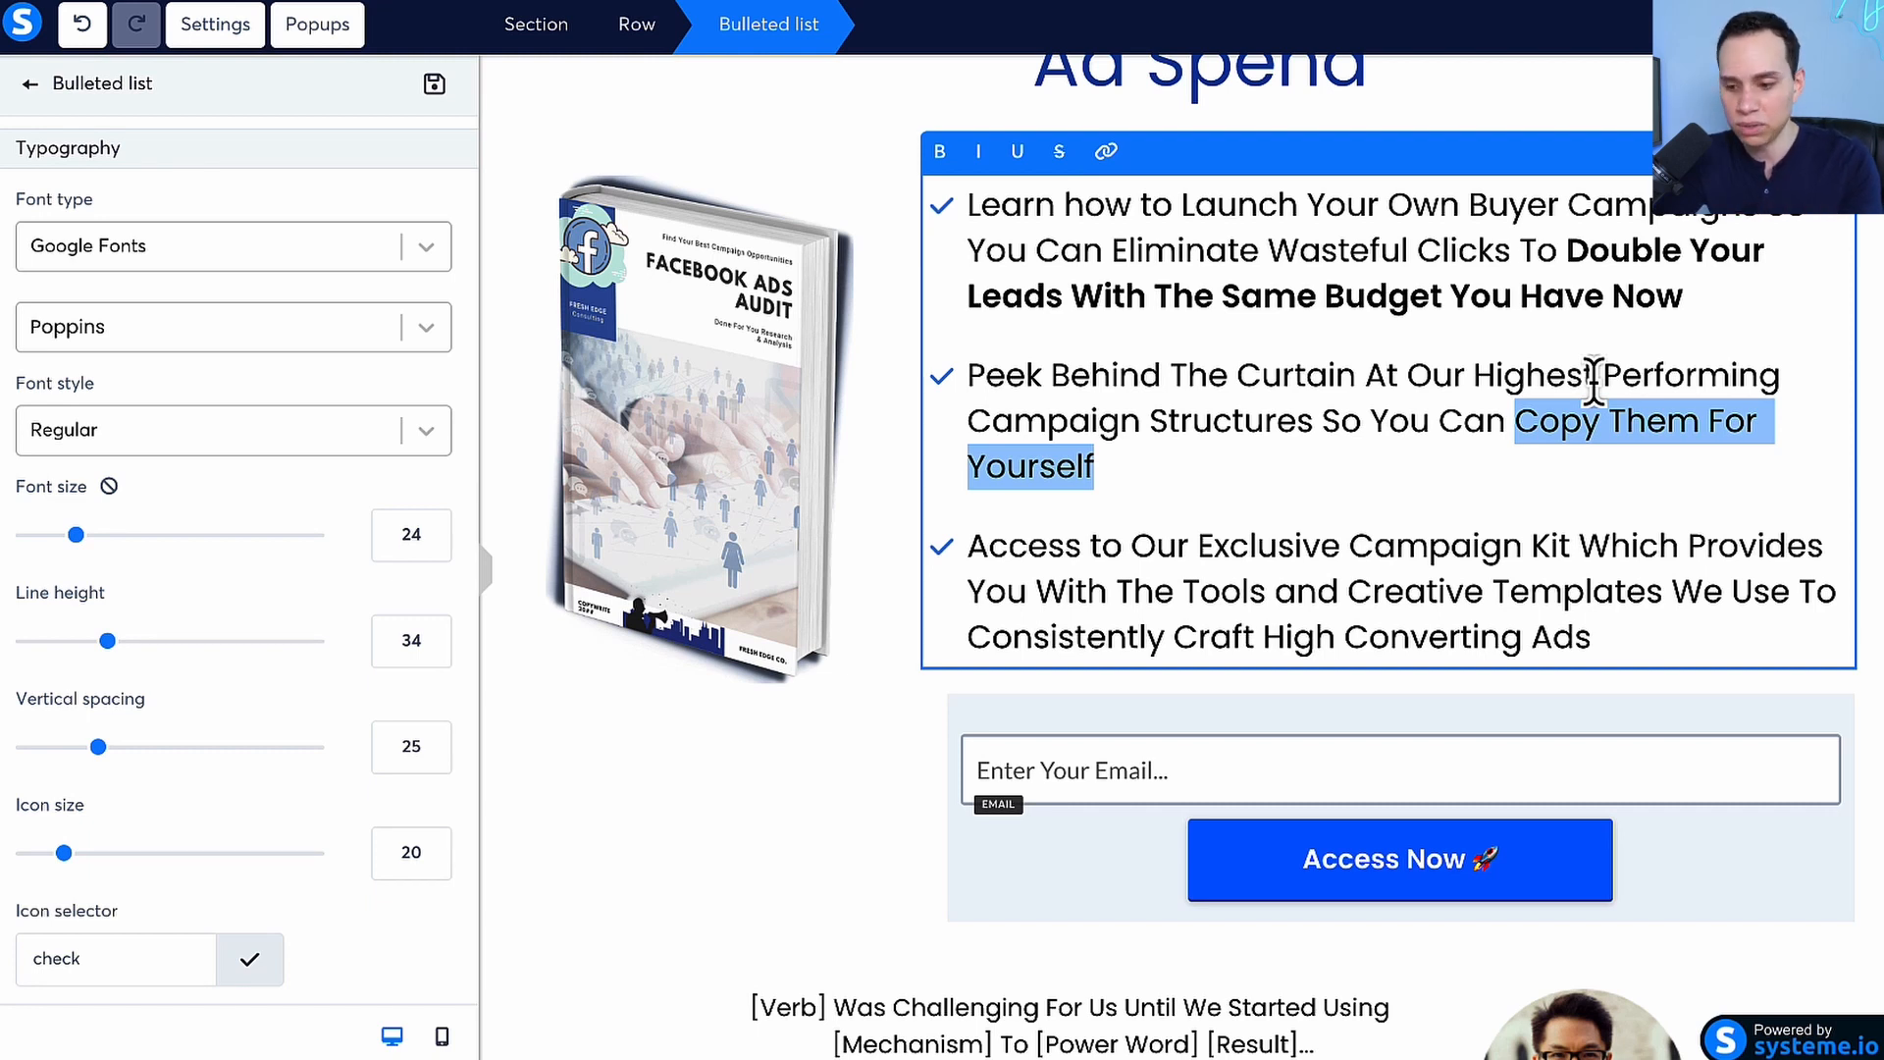
left_click(967, 375)
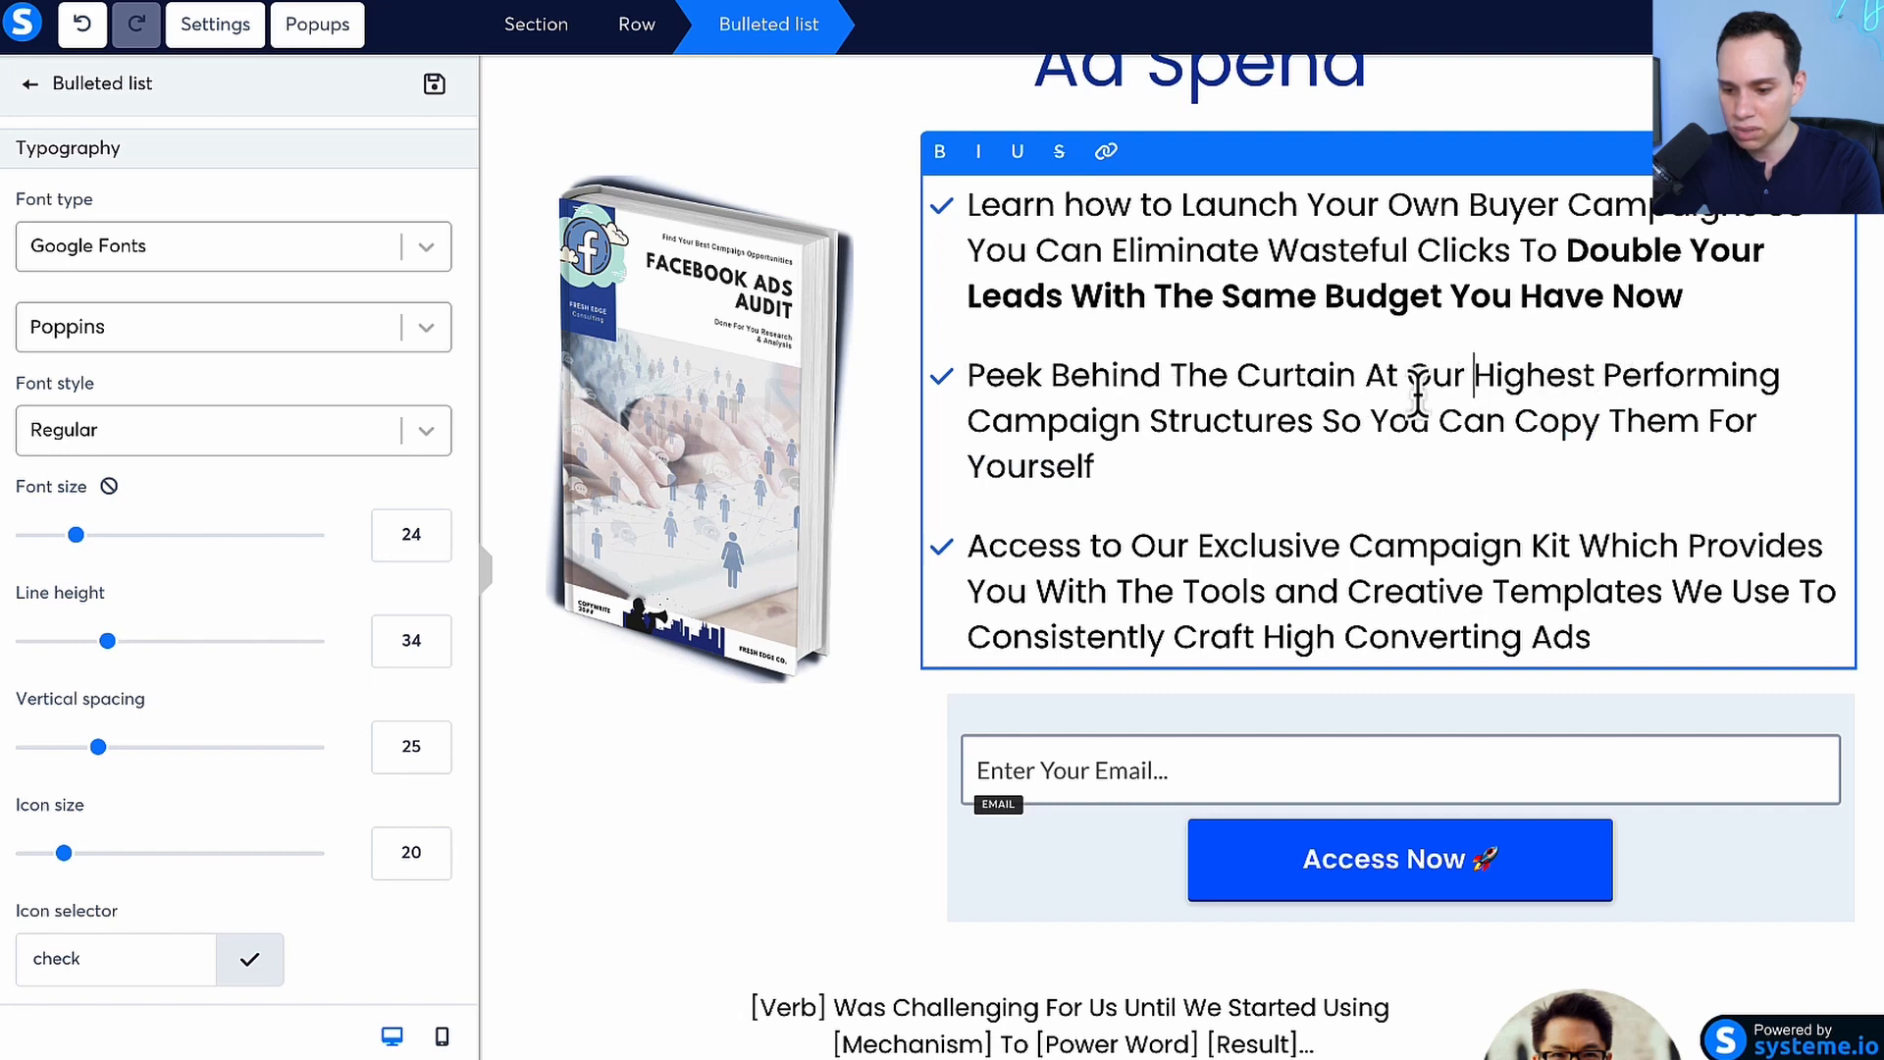
left_click(1309, 429, "shift")
key("ctrl+b")
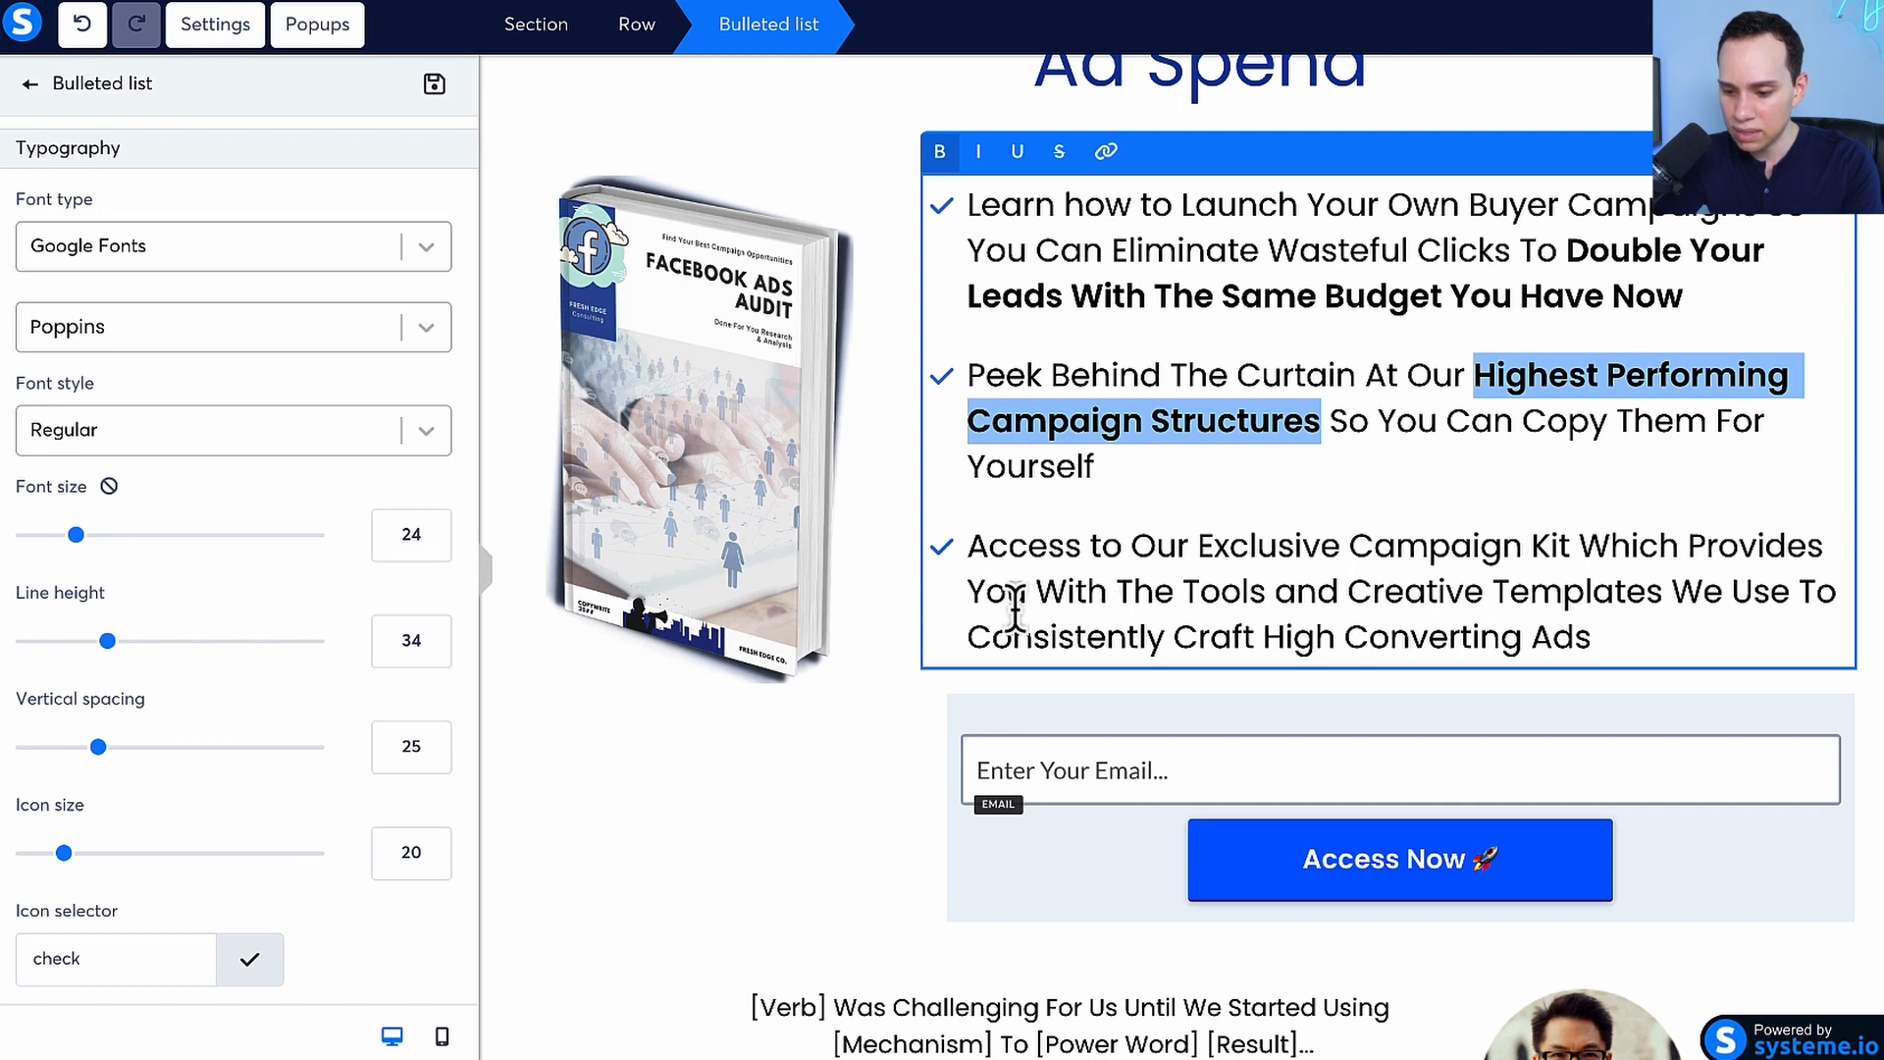
Make the phrase "Consistently Craft High Converting Ads" bold in the third bullet and deselect the list
left_click(1627, 639)
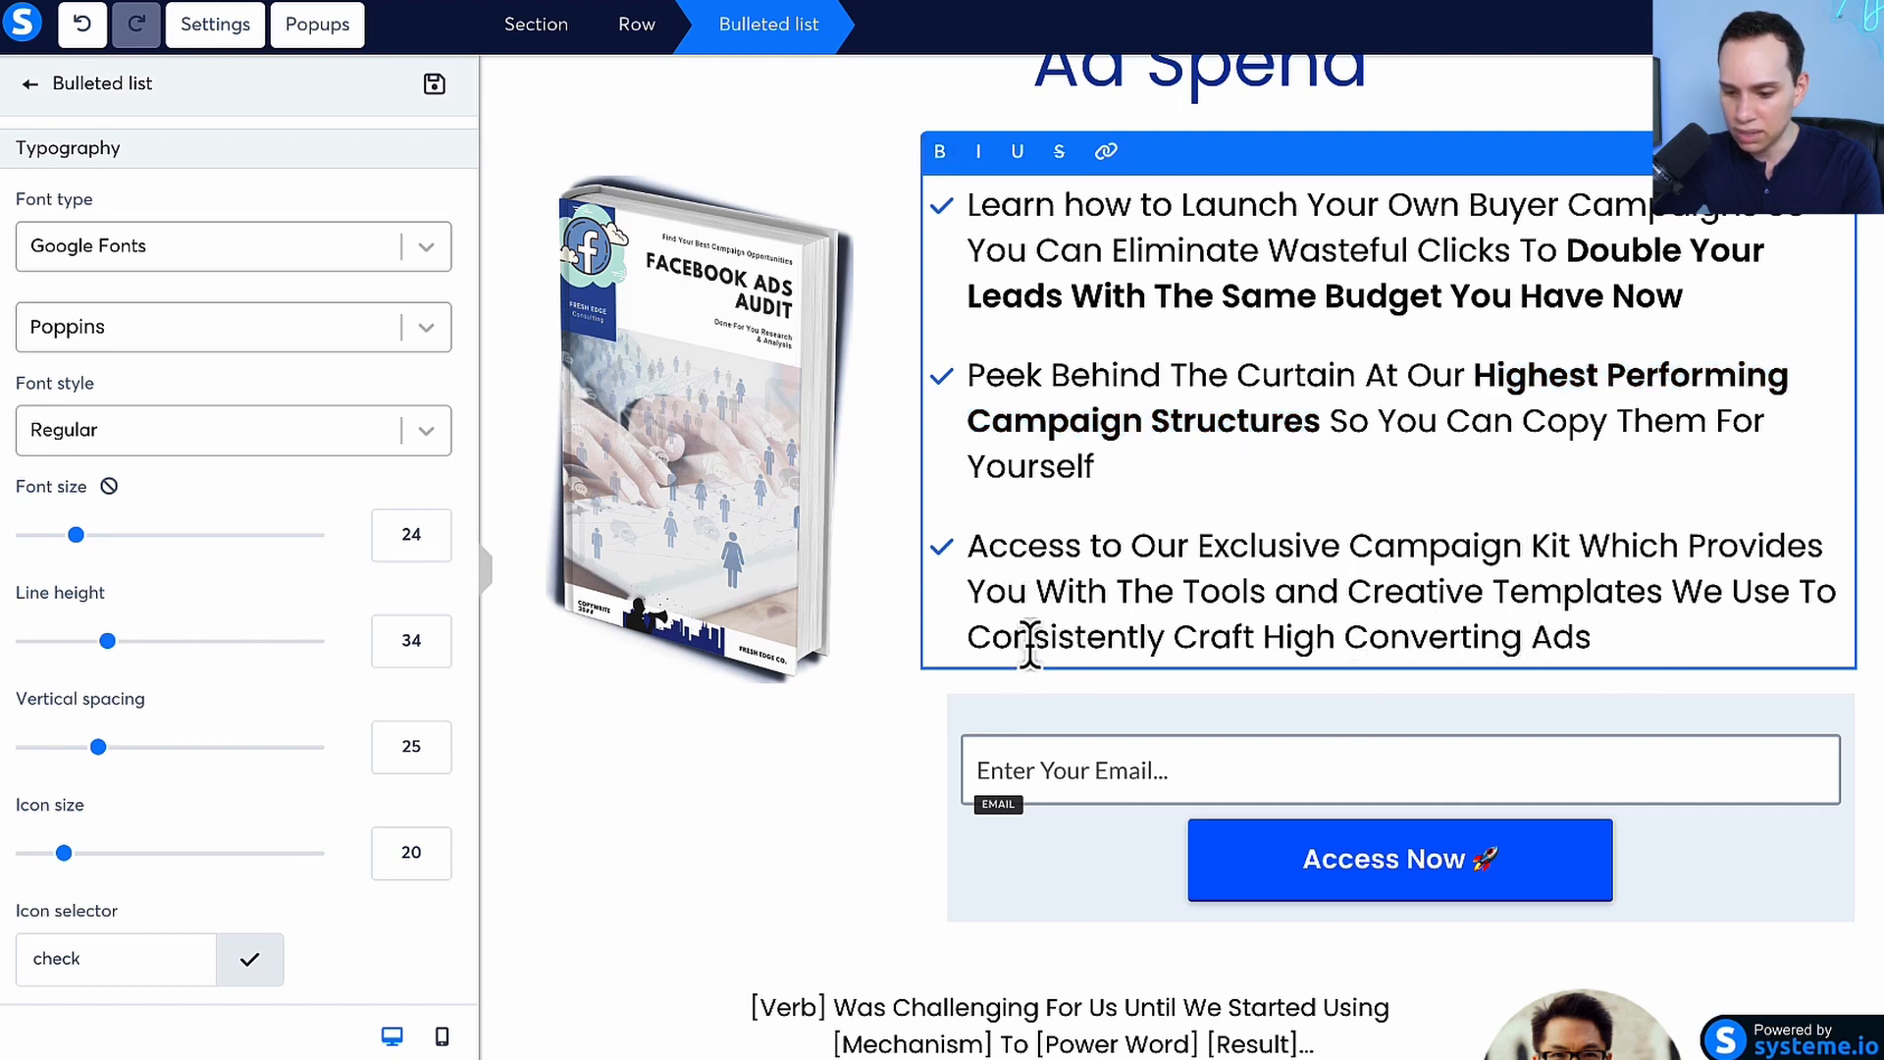
left_click(964, 633, "shift")
key("ctrl+b")
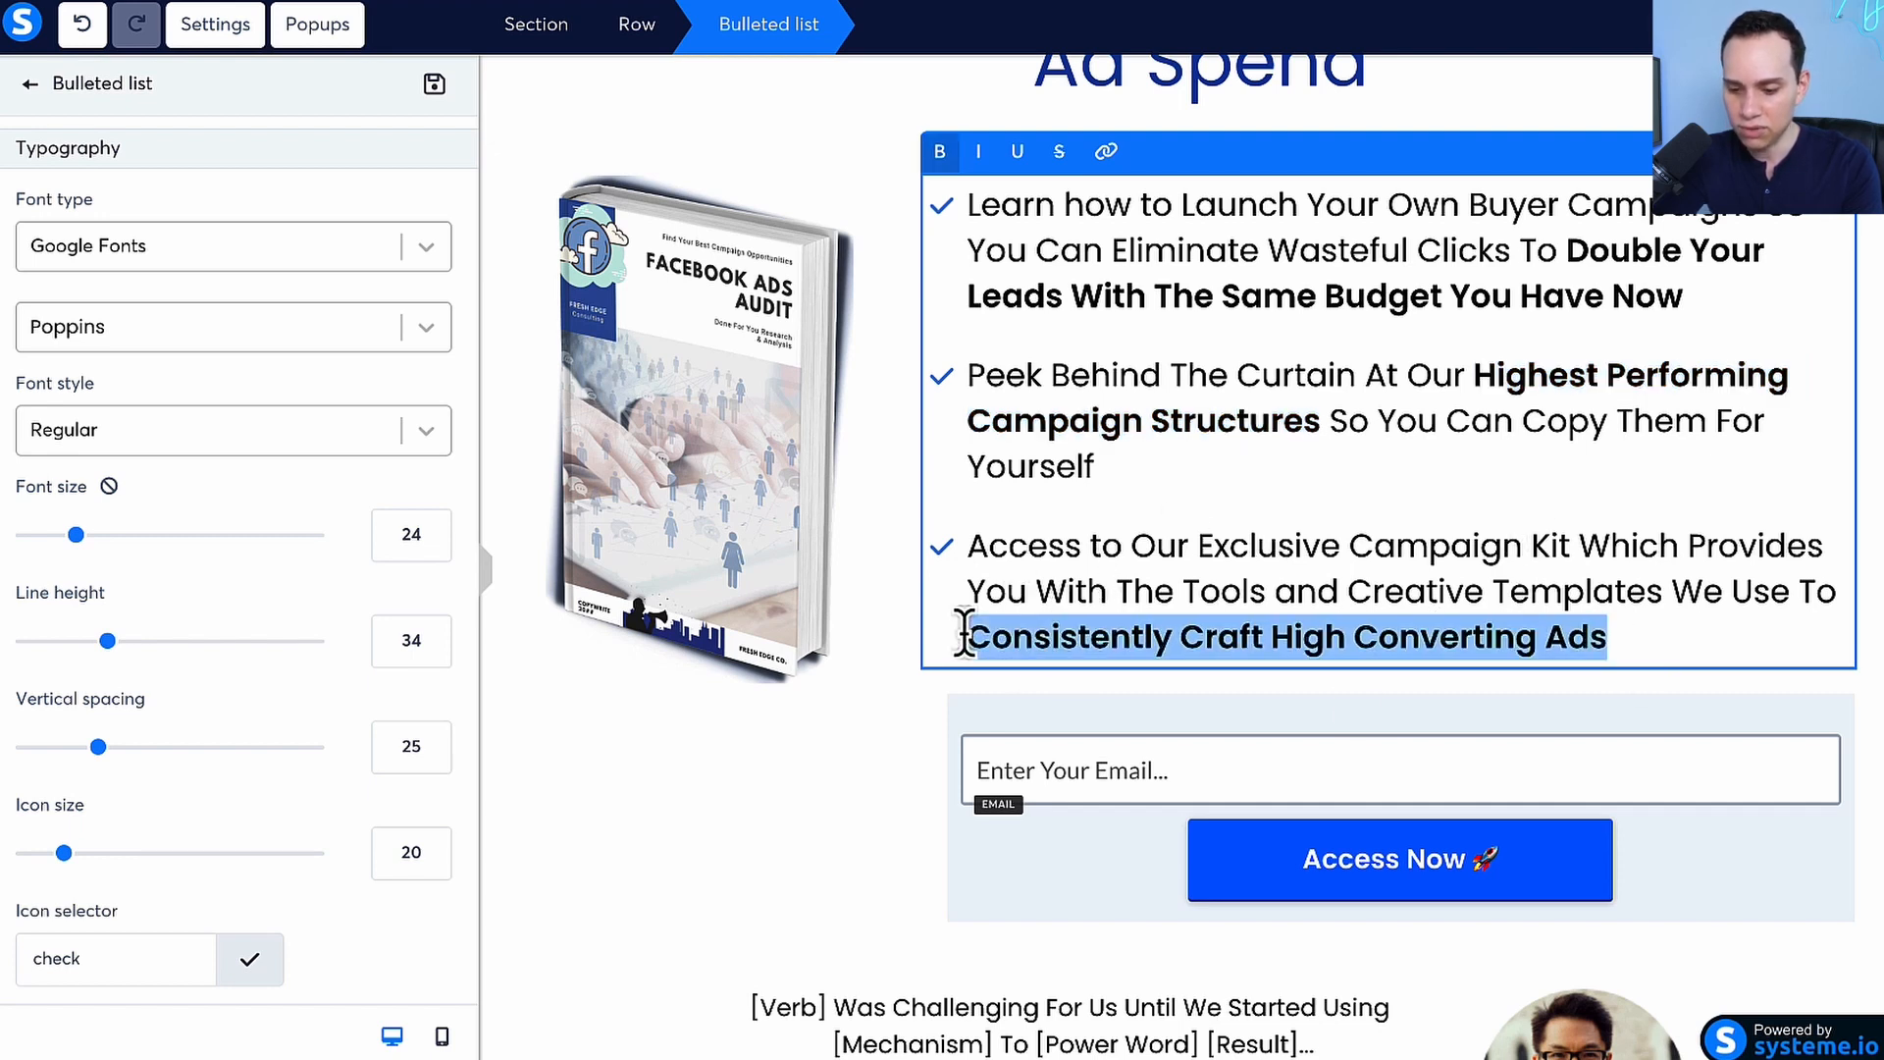
left_click(1146, 488)
scroll(1079, 481, "down", 2)
scroll(1093, 491, "up", 2)
left_click(769, 837)
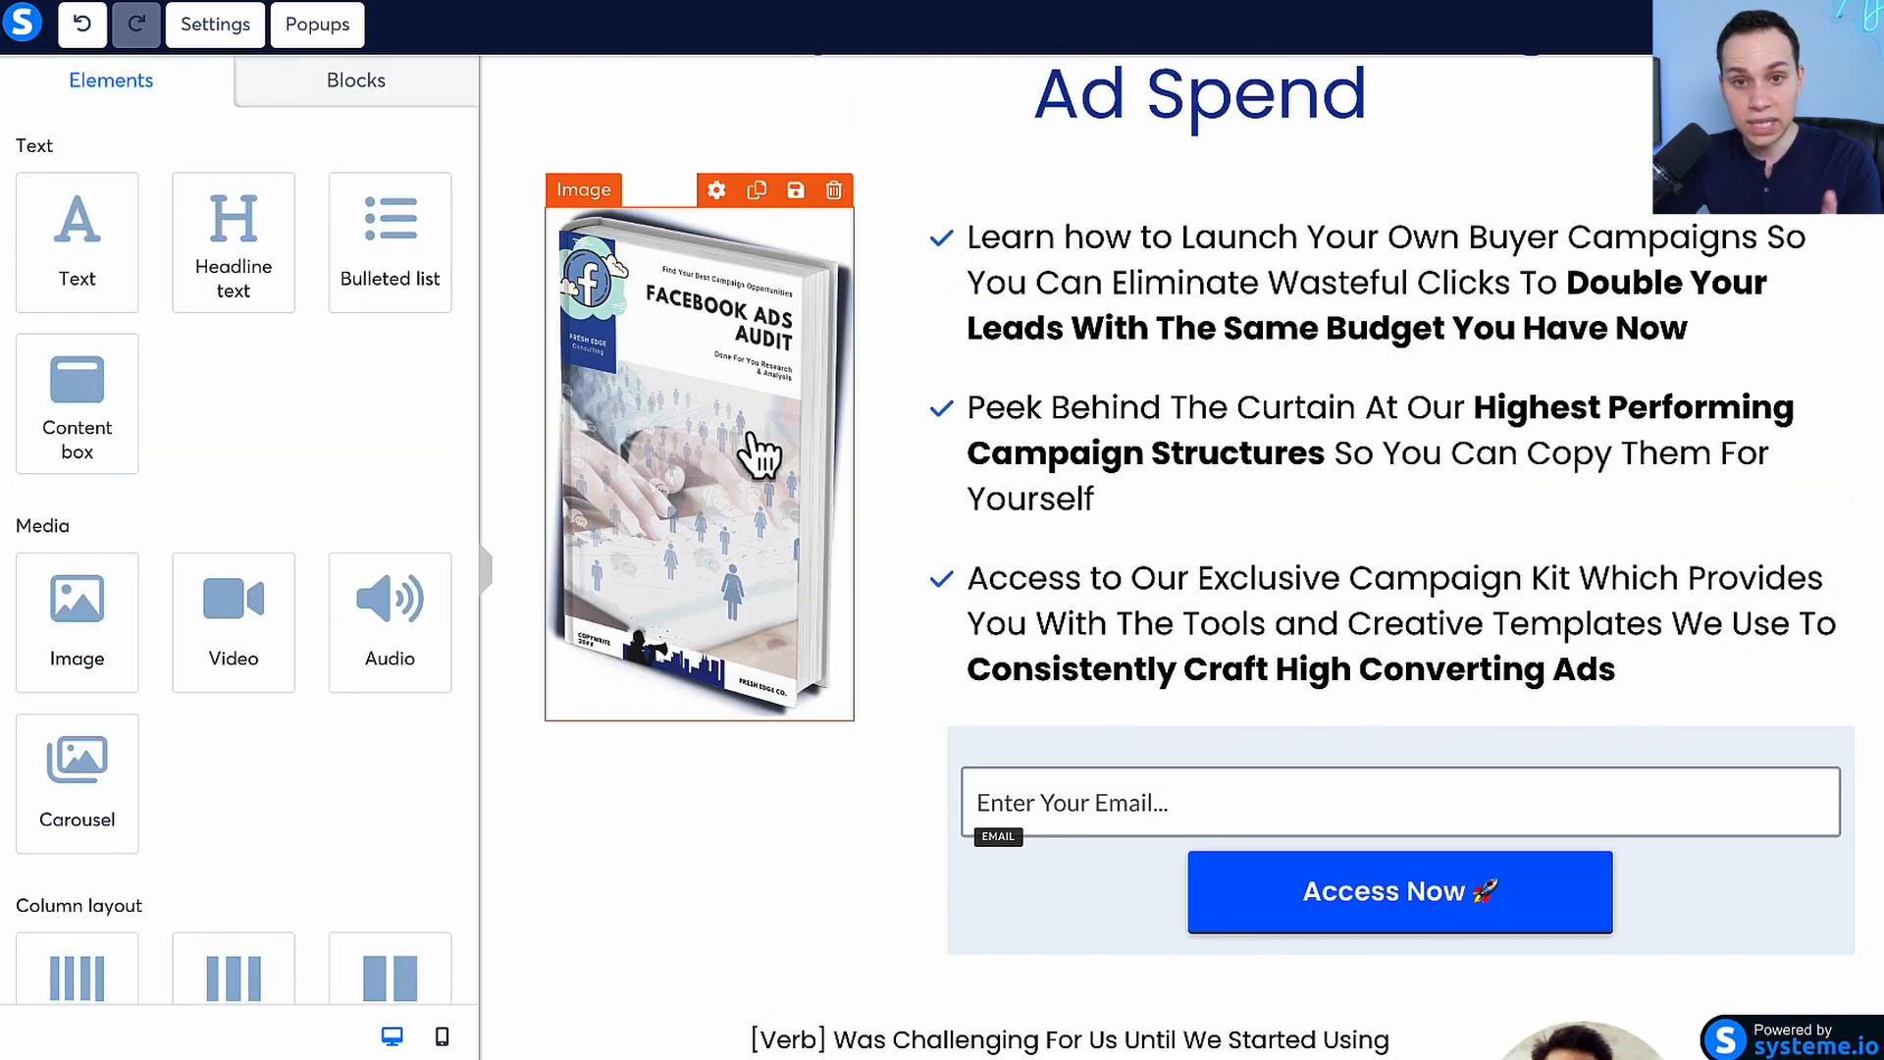
Browse the prebuilt testimonial section designs in the block library
scroll(1173, 471, "down", 4)
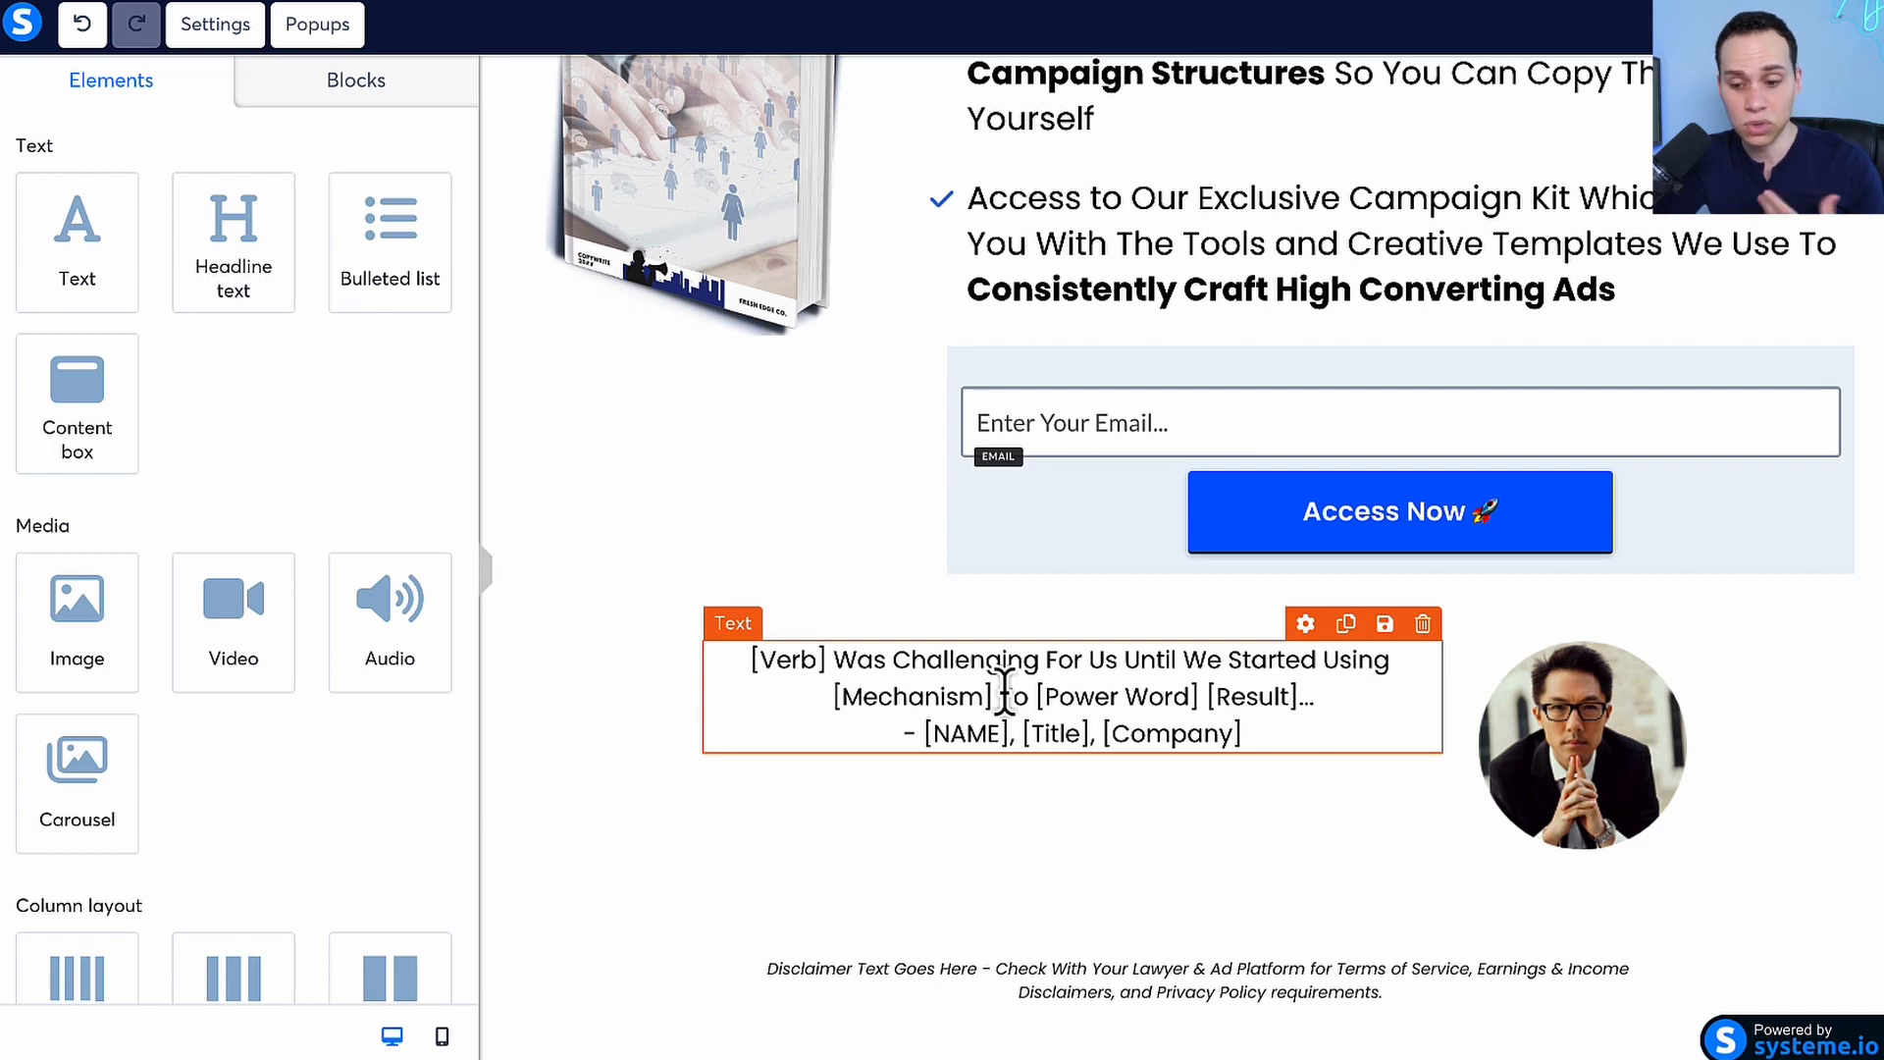
left_click(379, 98)
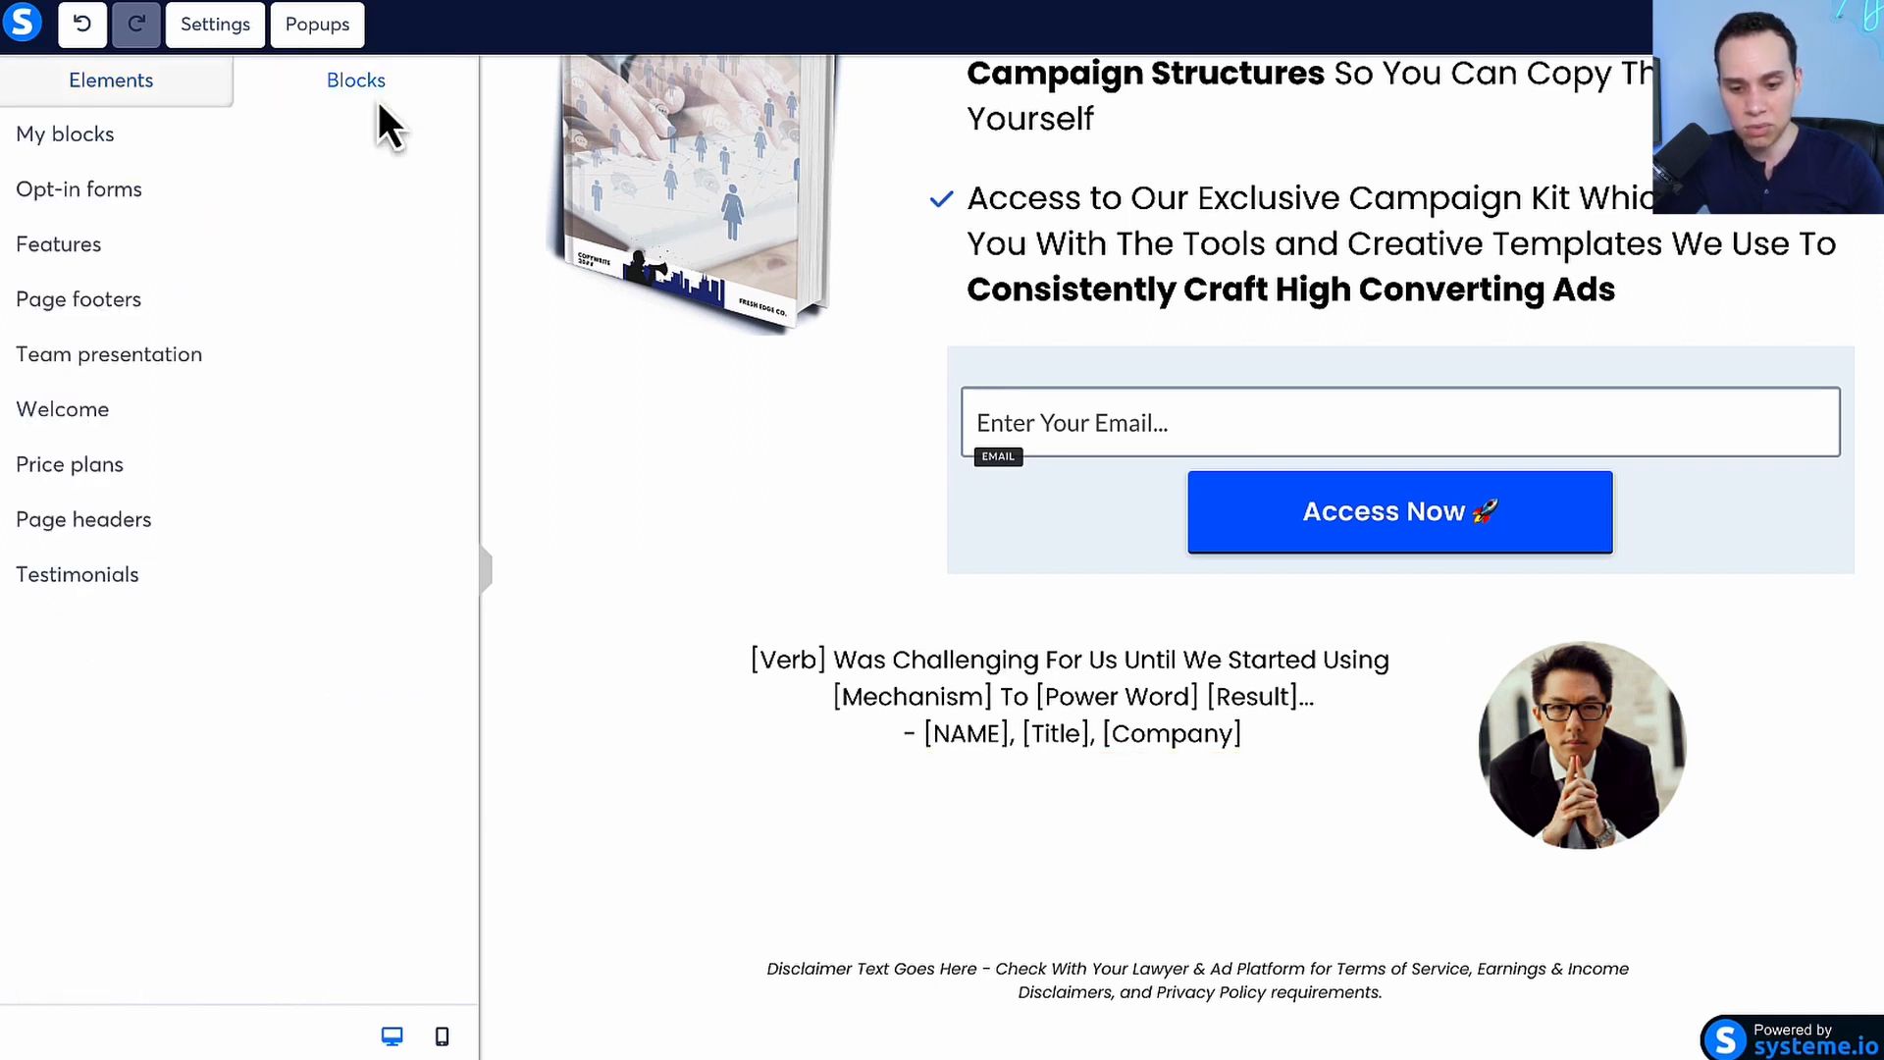
left_click(132, 579)
scroll(253, 457, "down", 10)
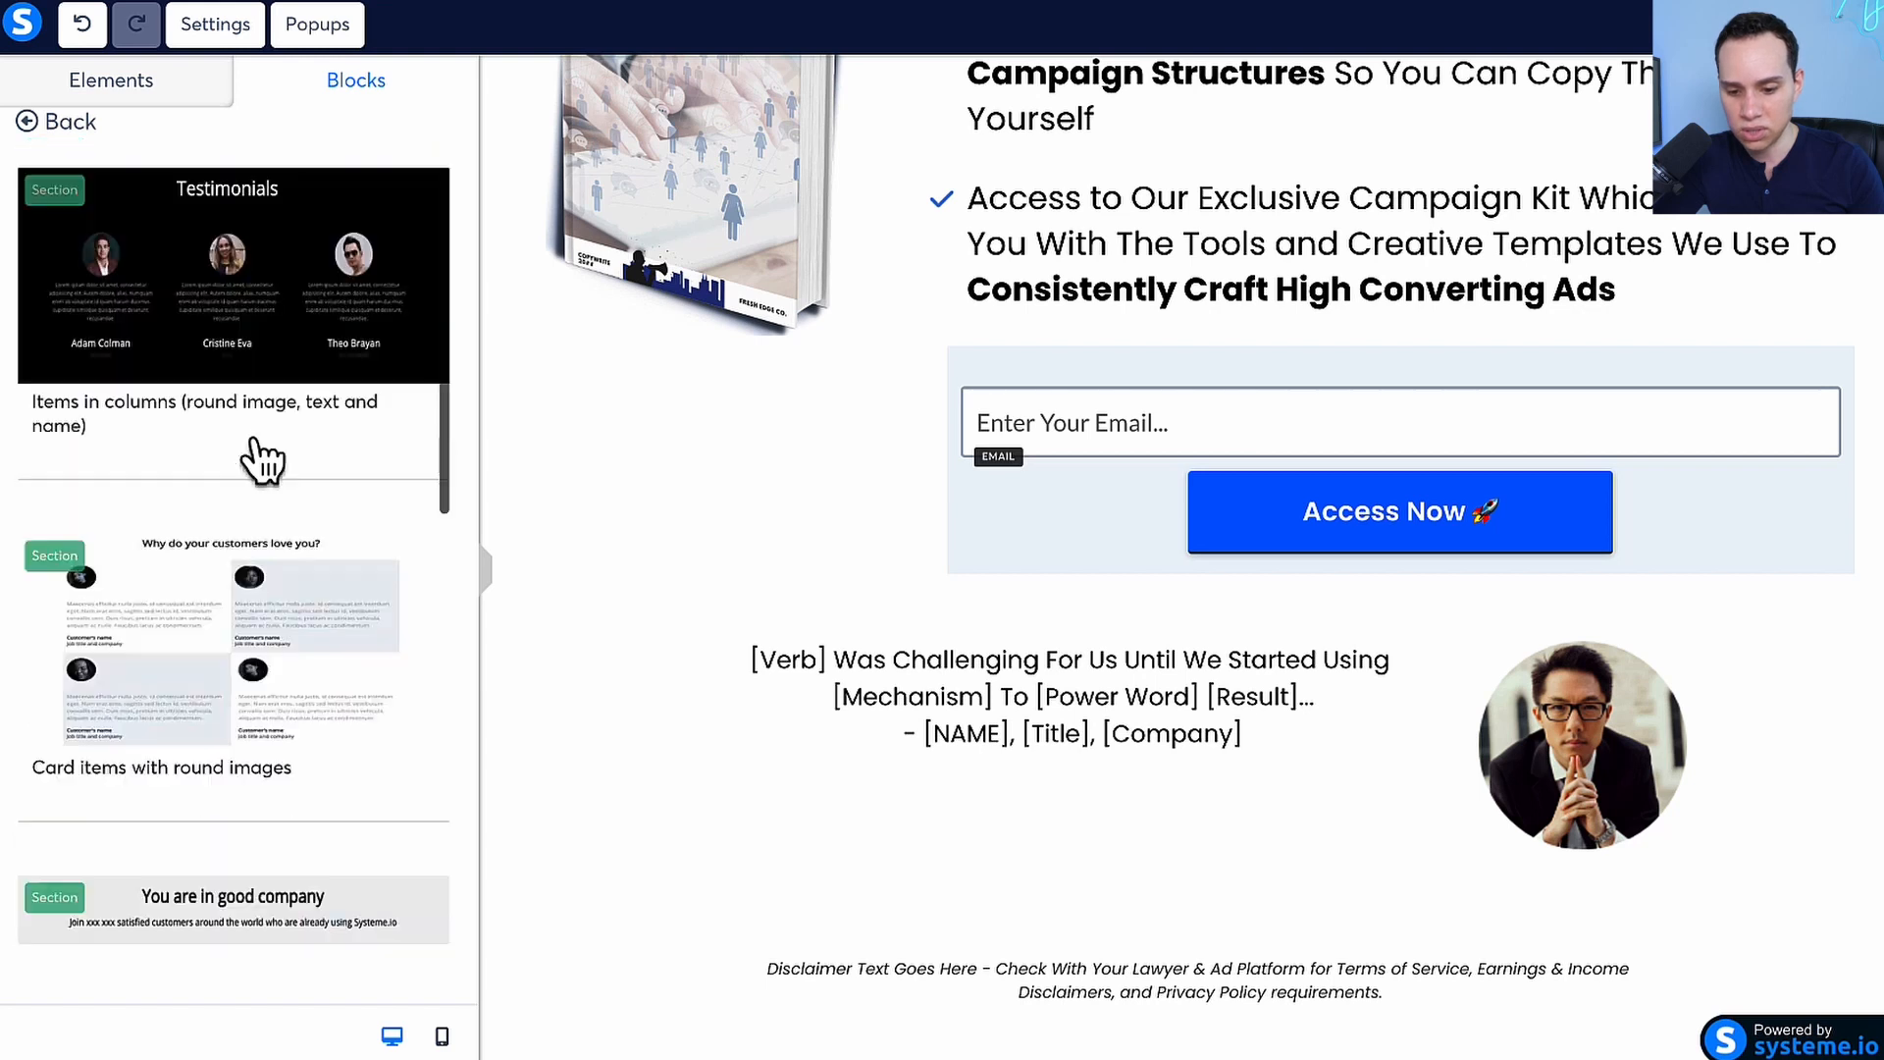
scroll(253, 439, "down", 3)
scroll(253, 440, "up", 8)
scroll(253, 440, "down", 3)
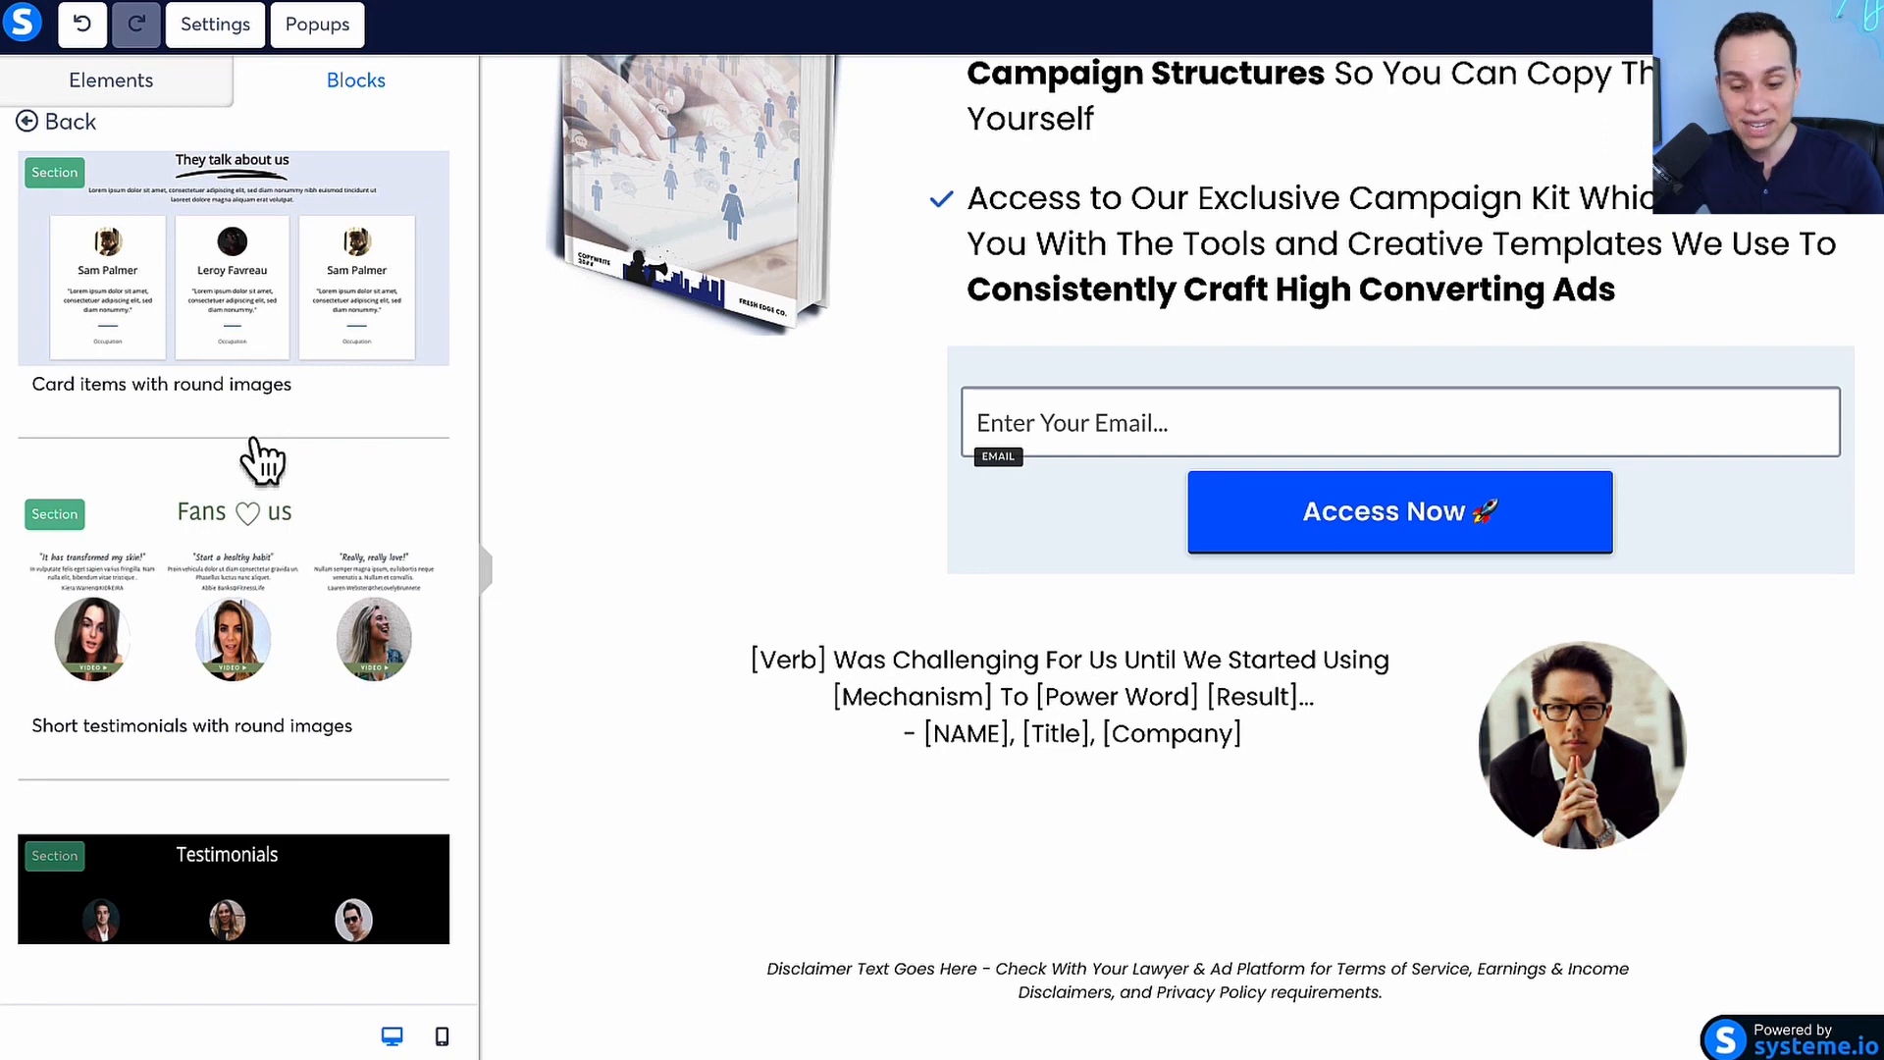
Replace the testimonial placeholder with the playbook quote starting "Understanding FB campaign metrics was challenging" and put its attribution on a separate line
left_click(977, 717)
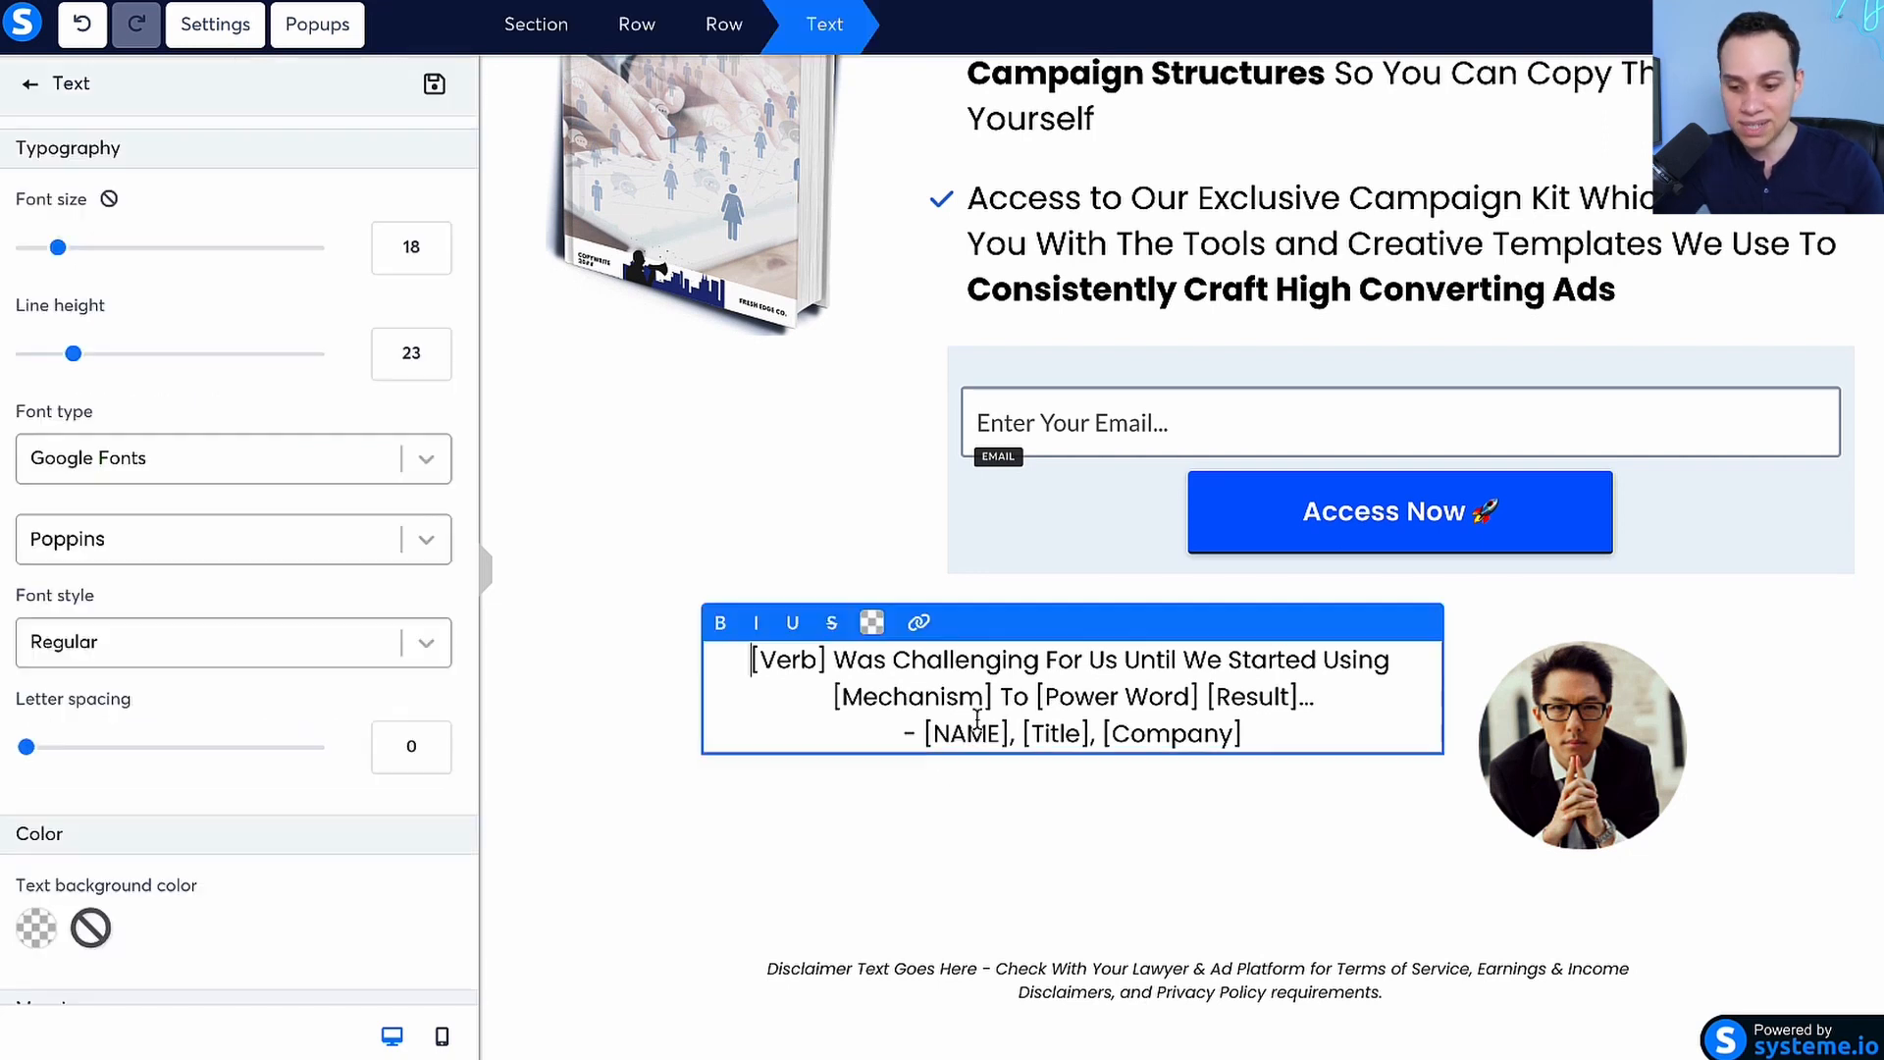
scroll(978, 721, "up", 5)
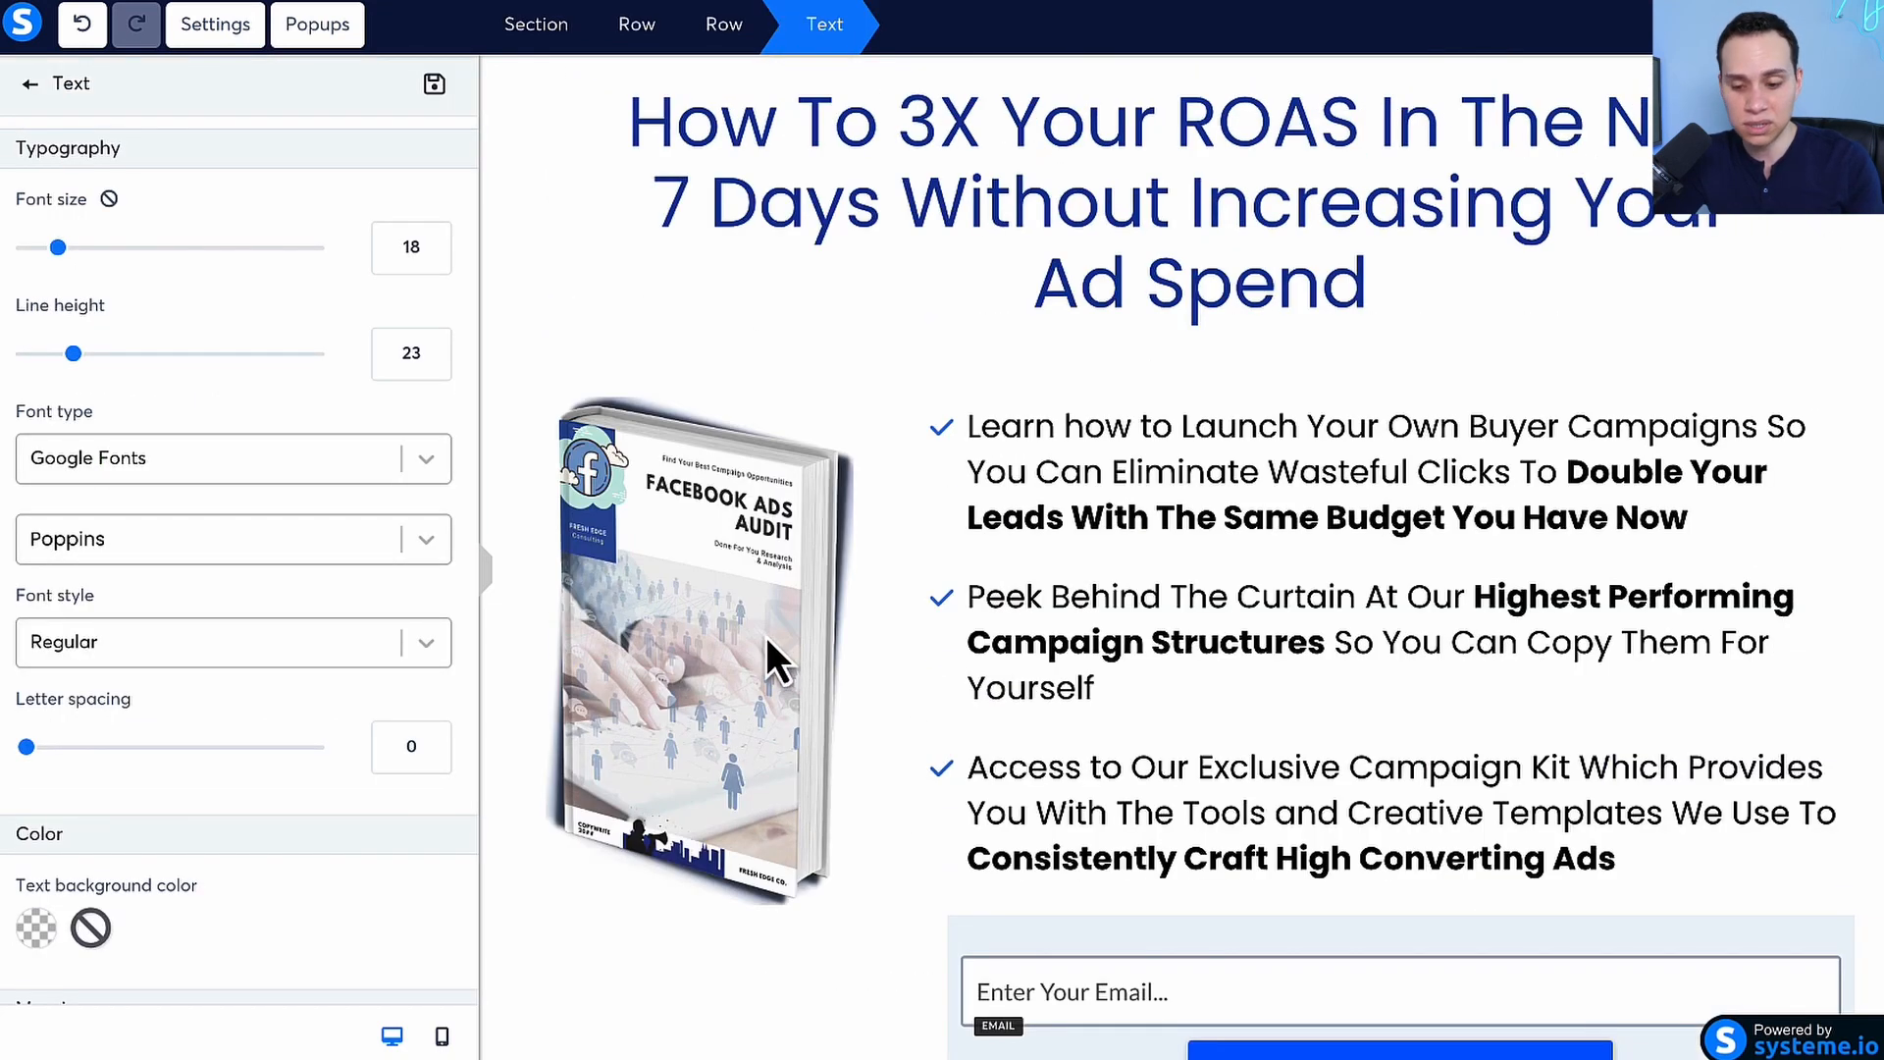
left_click(1075, 494)
scroll(1089, 510, "down", 5)
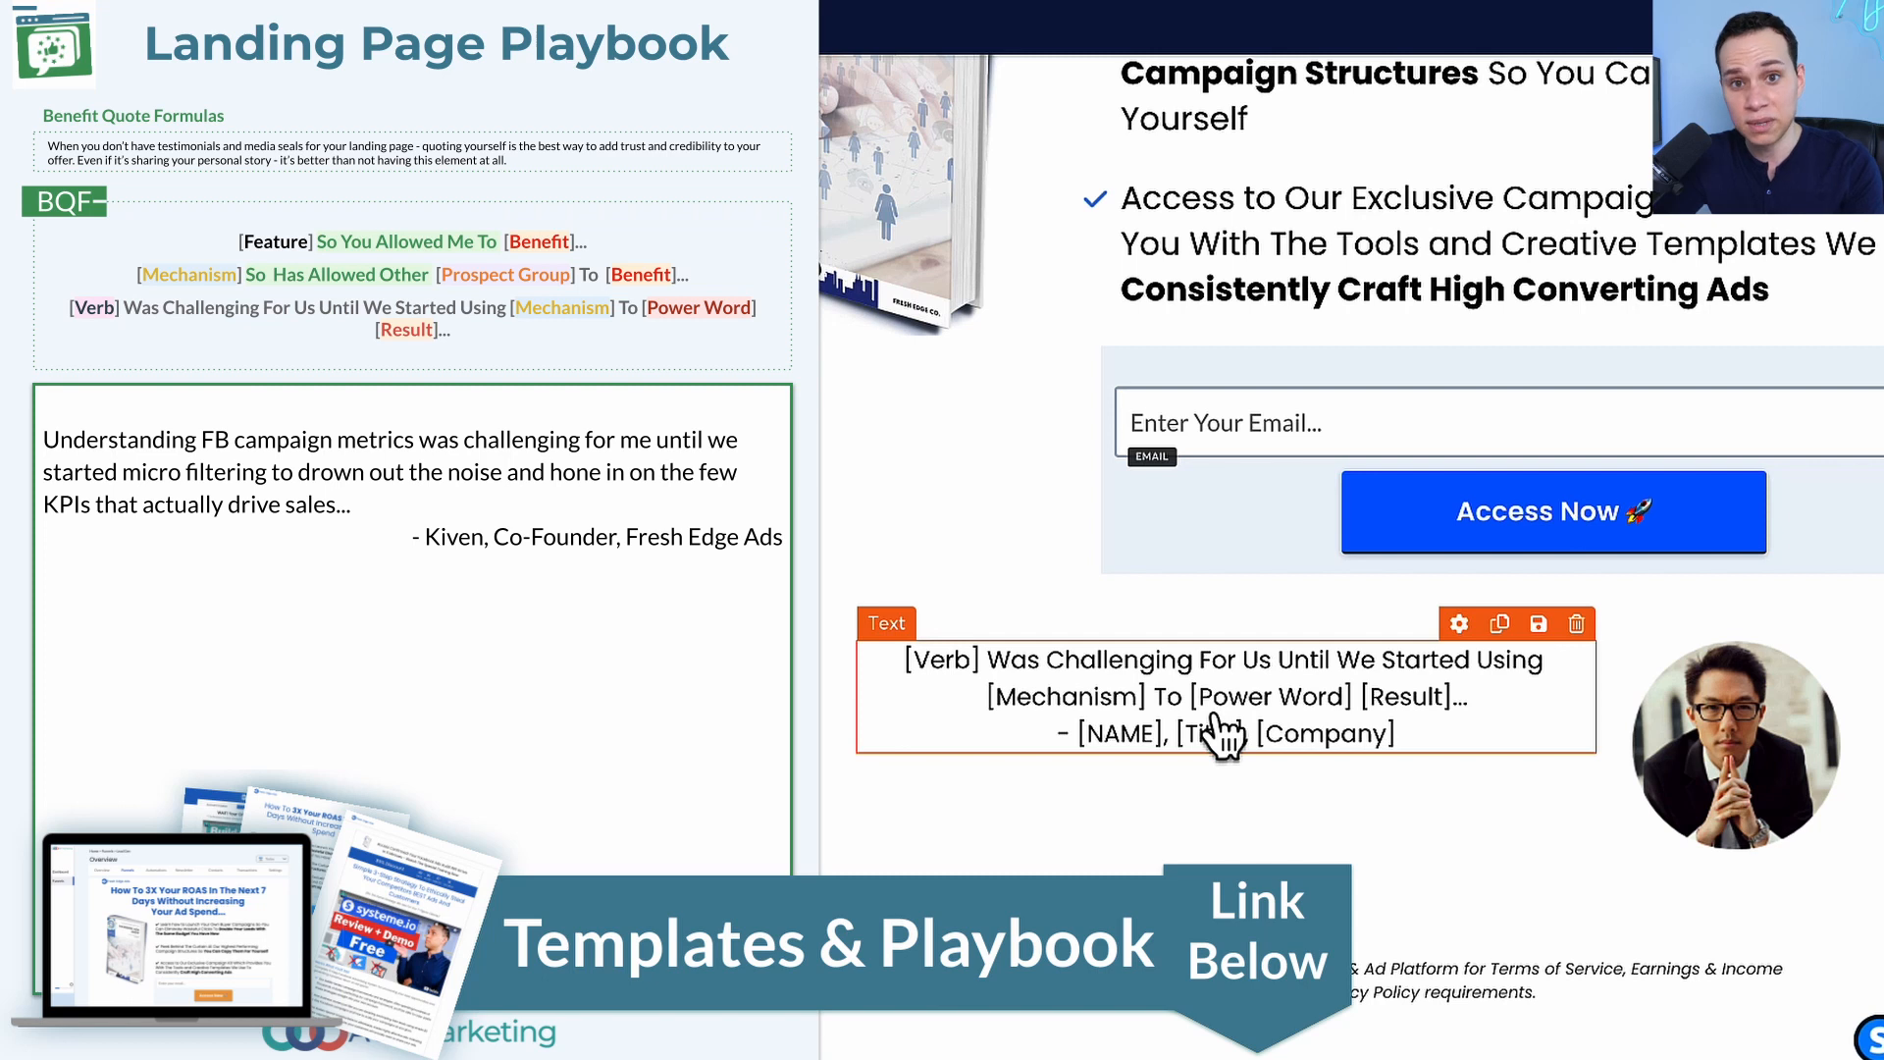
left_click(1222, 734)
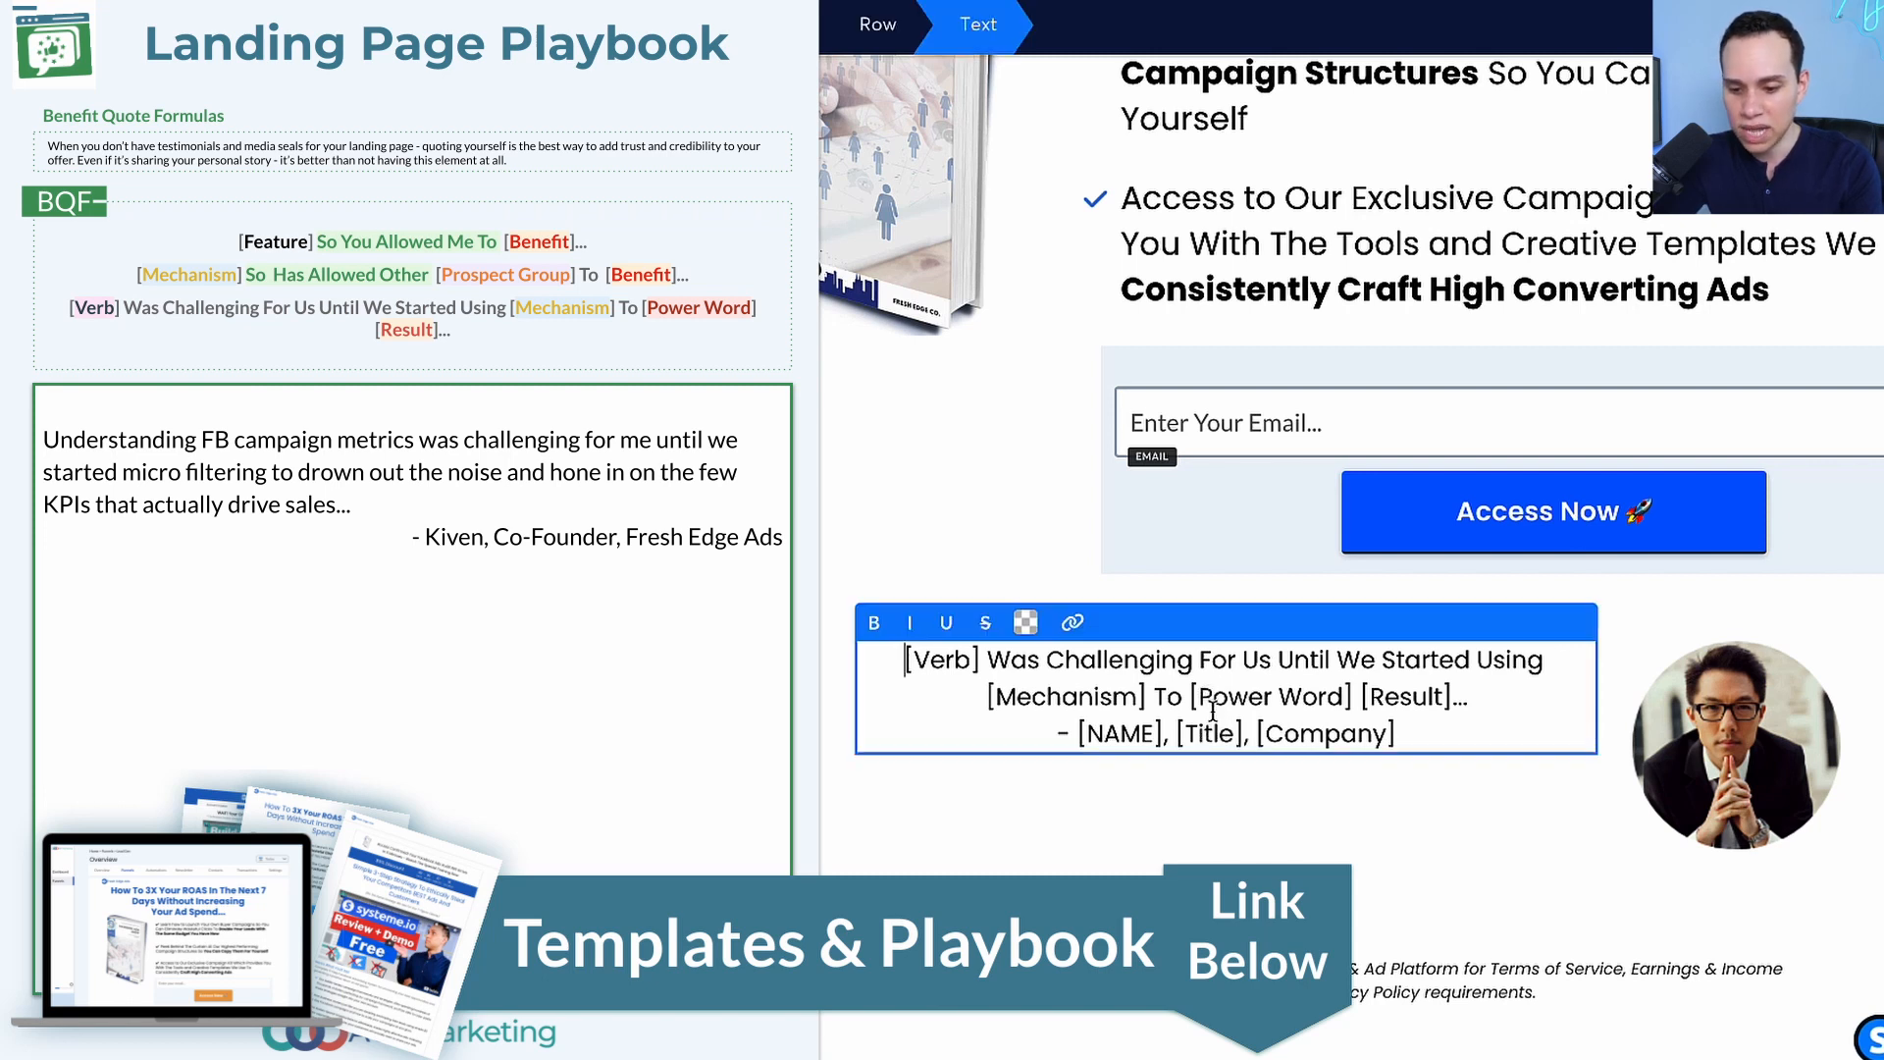
key("ctrl+a")
type("Understanding FB campaign metrics was challenging for me until we started micro filtering to drown out the noise and hone in on the few KPIs that actually drive sales... - Kiven, Co-Founder, Fresh Edge Ads")
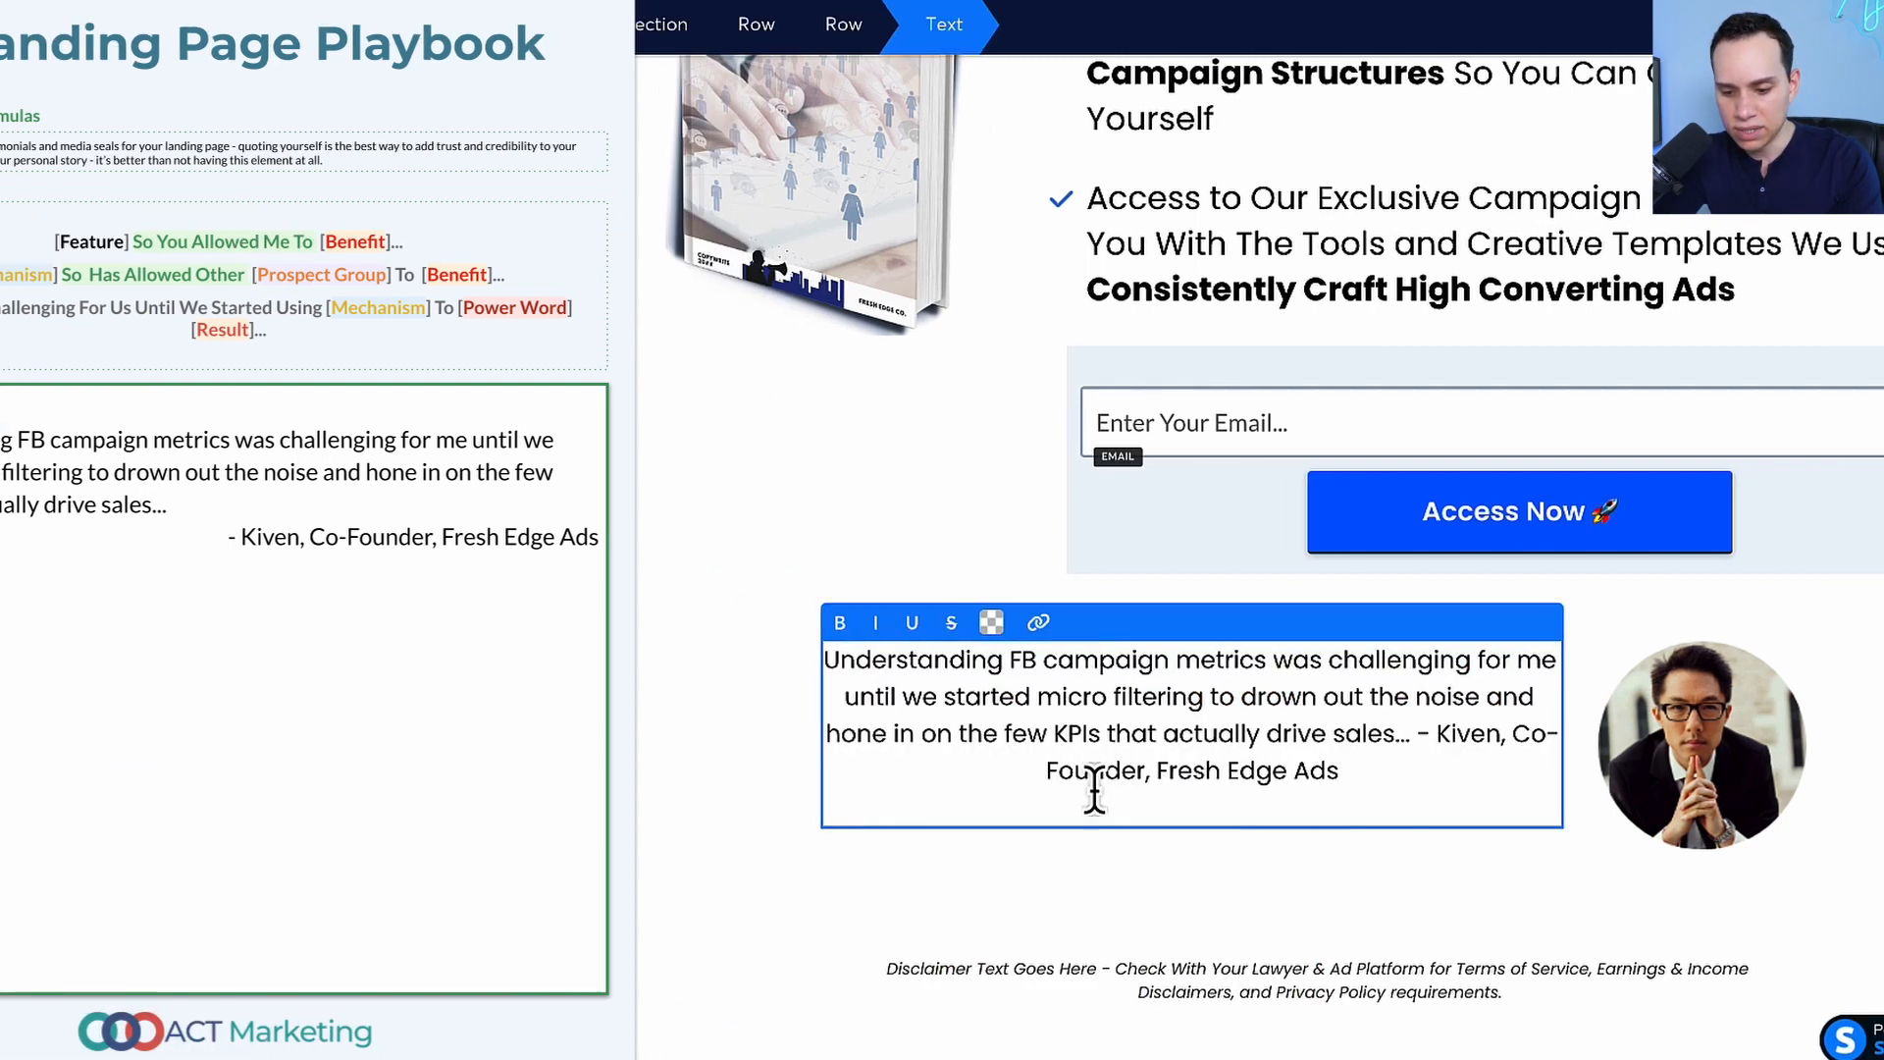
key("BackSpace")
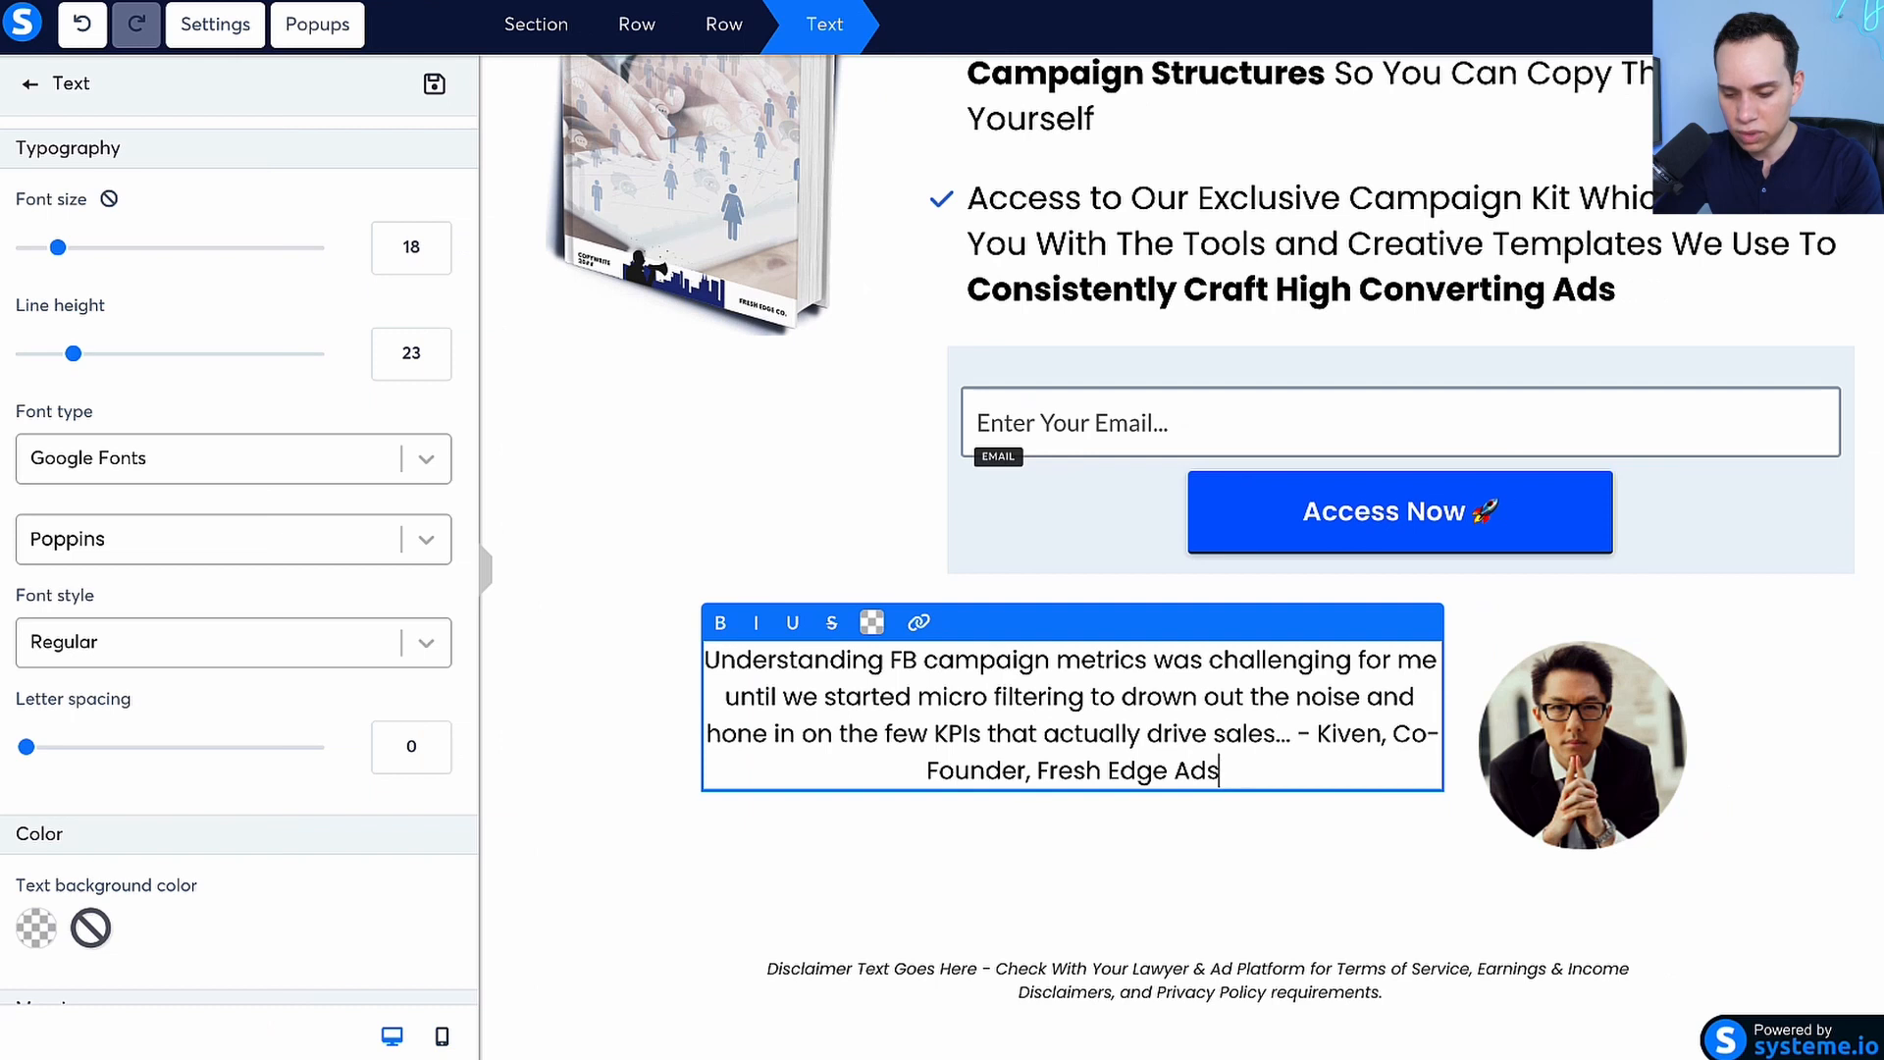
left_click(1298, 734)
key("Return")
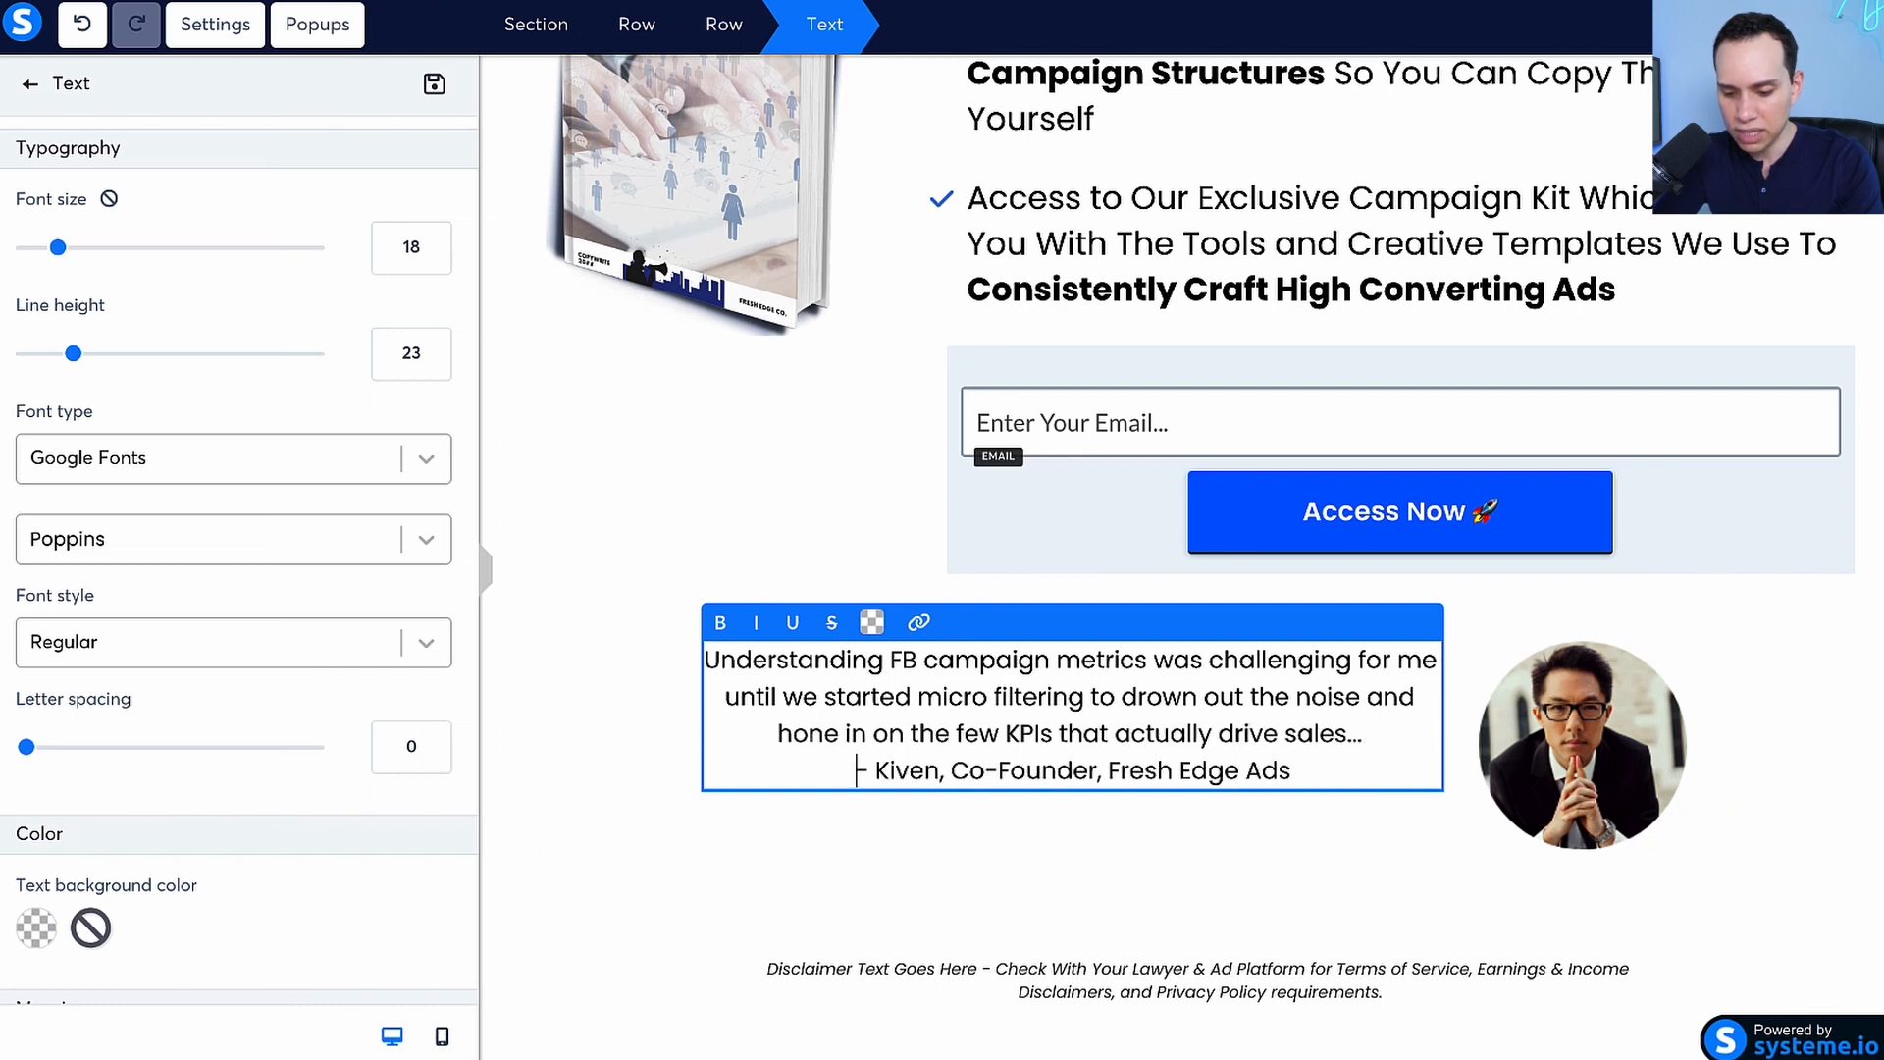
left_click(647, 682)
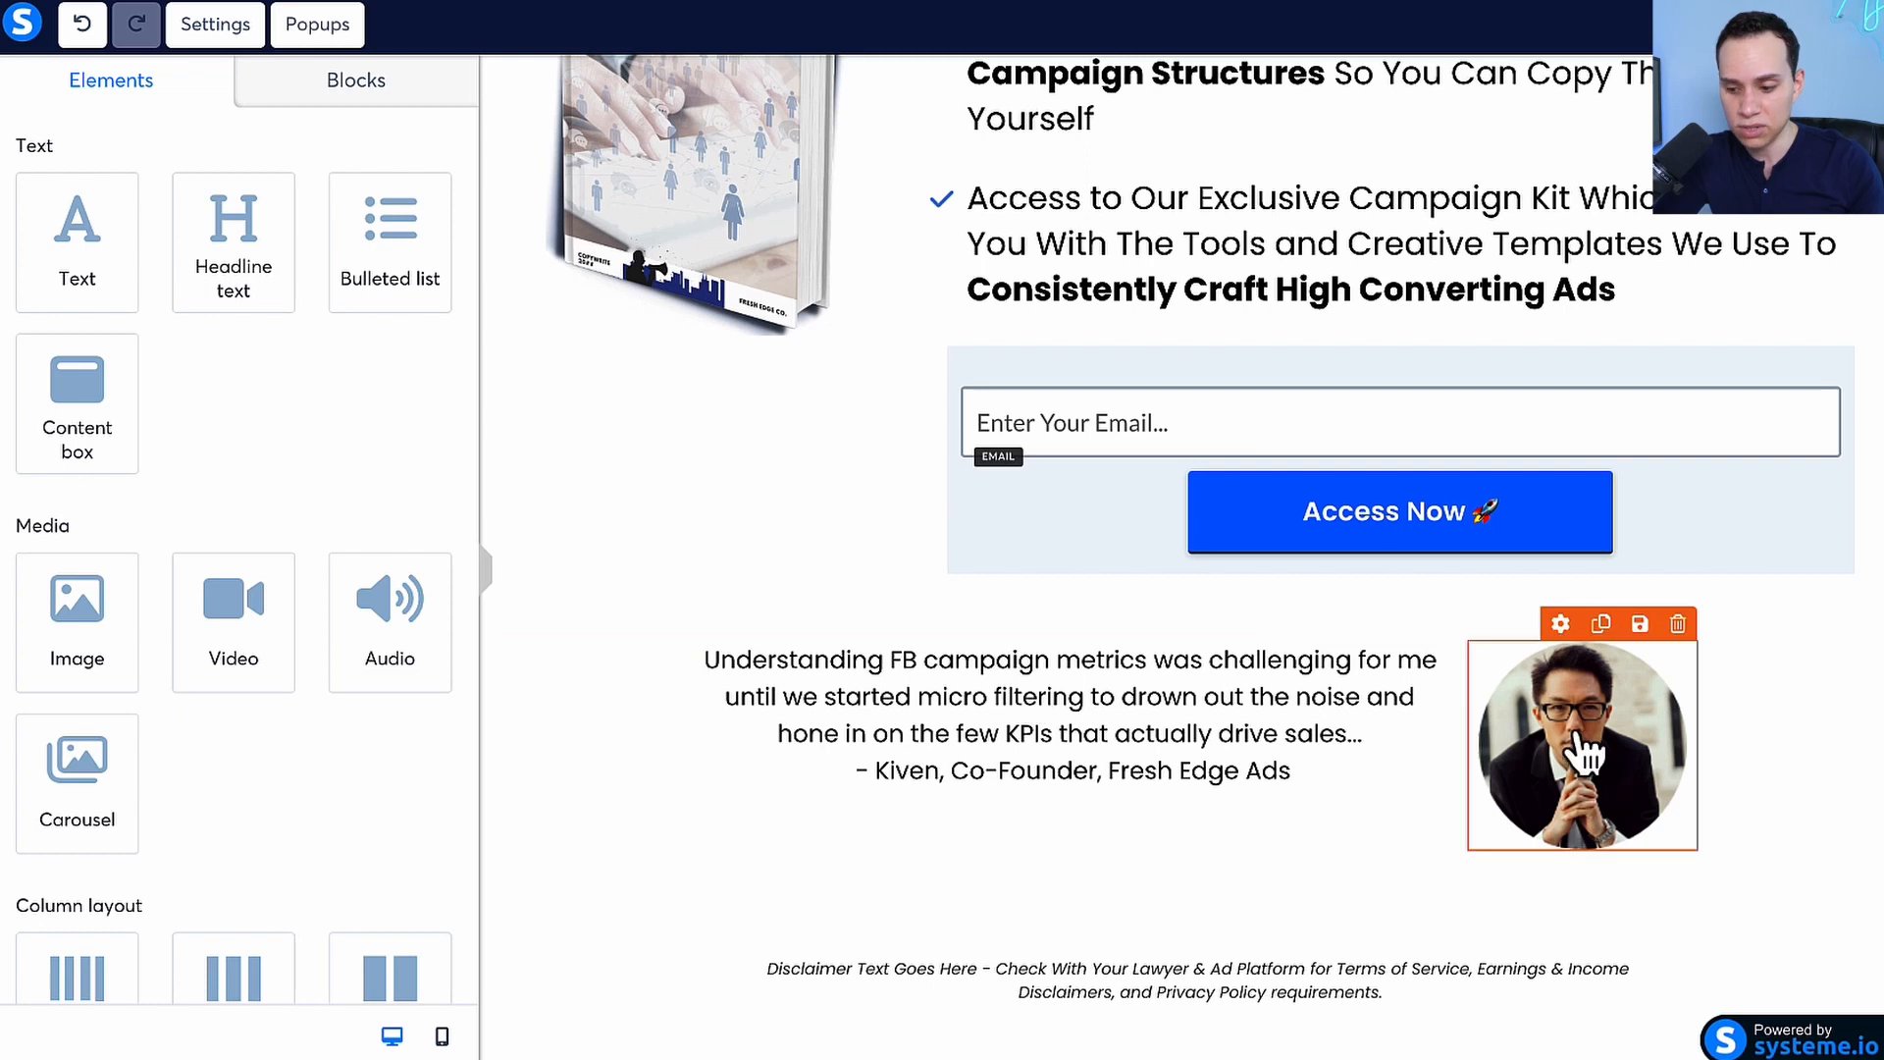
Replace the testimonial's round profile photo with JW-Profile1-compressed.png from the previously uploaded images and deselect it
left_click(1562, 672)
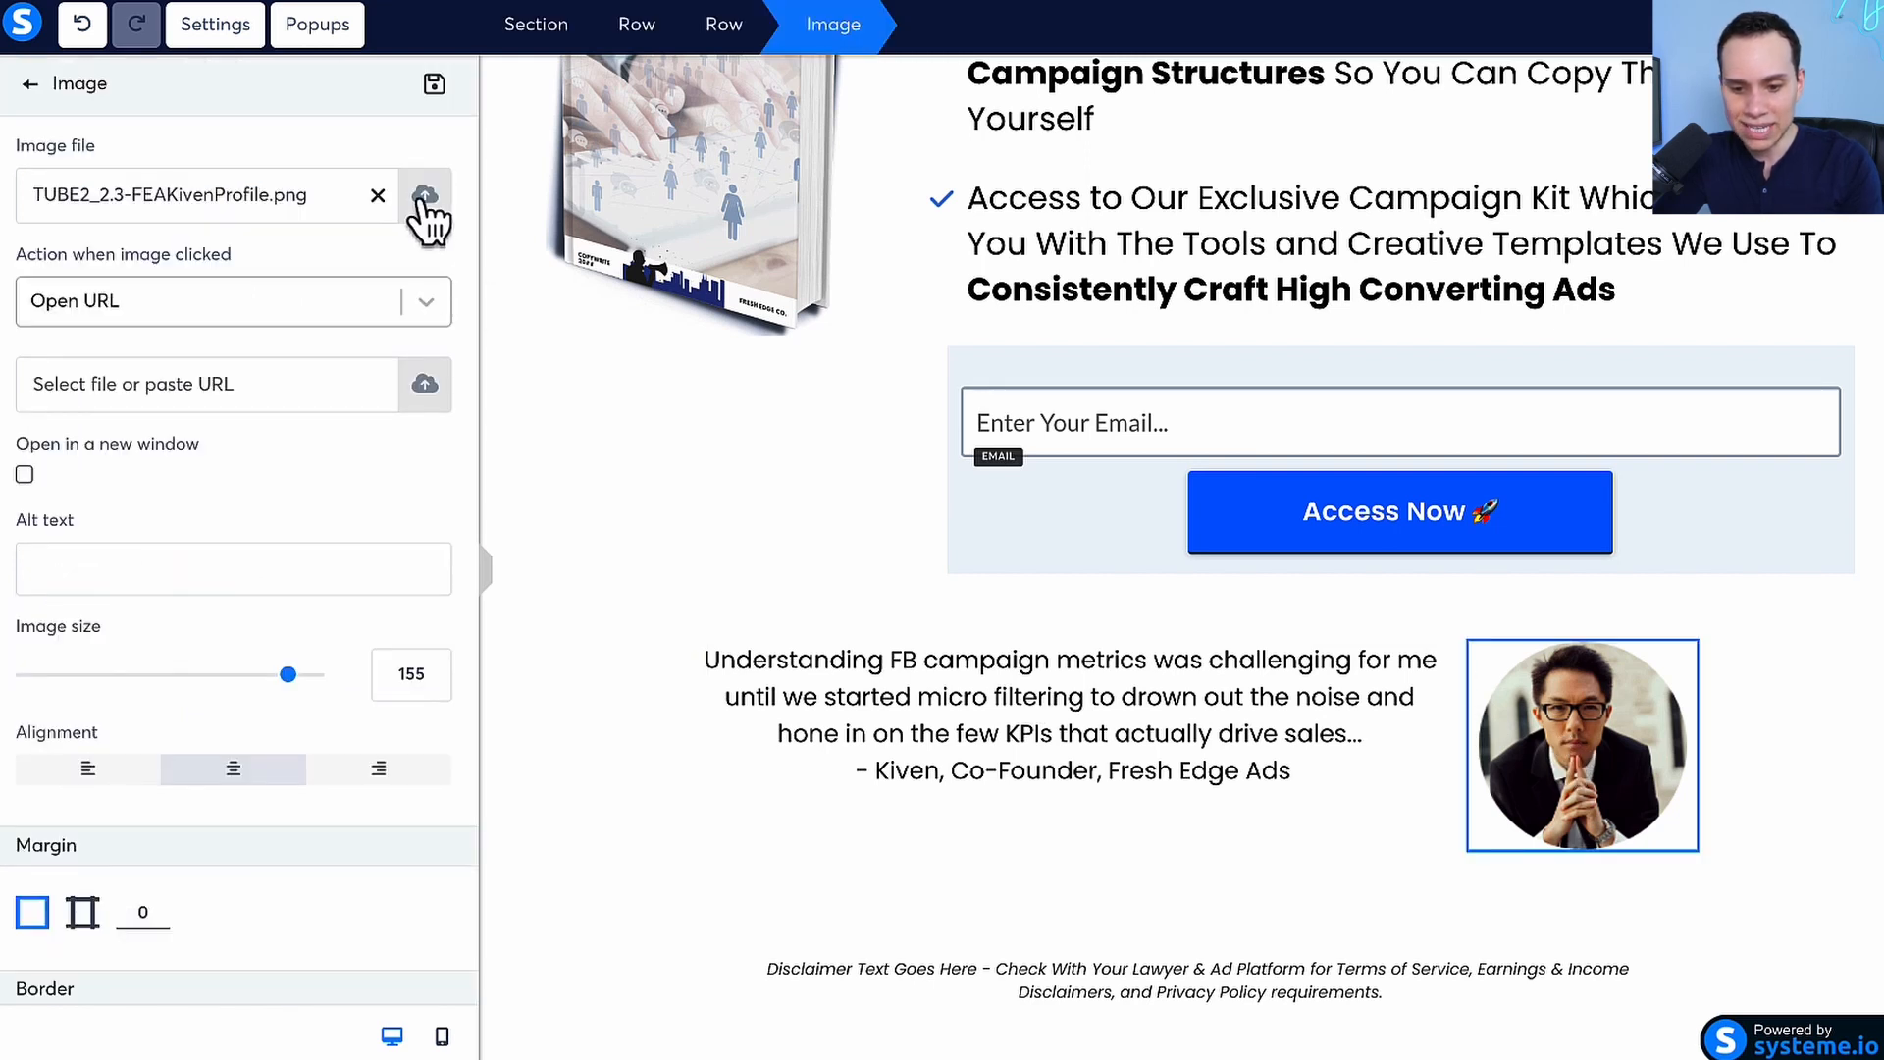
left_click(421, 203)
left_click(1043, 243)
scroll(925, 538, "down", 5)
left_click(922, 535)
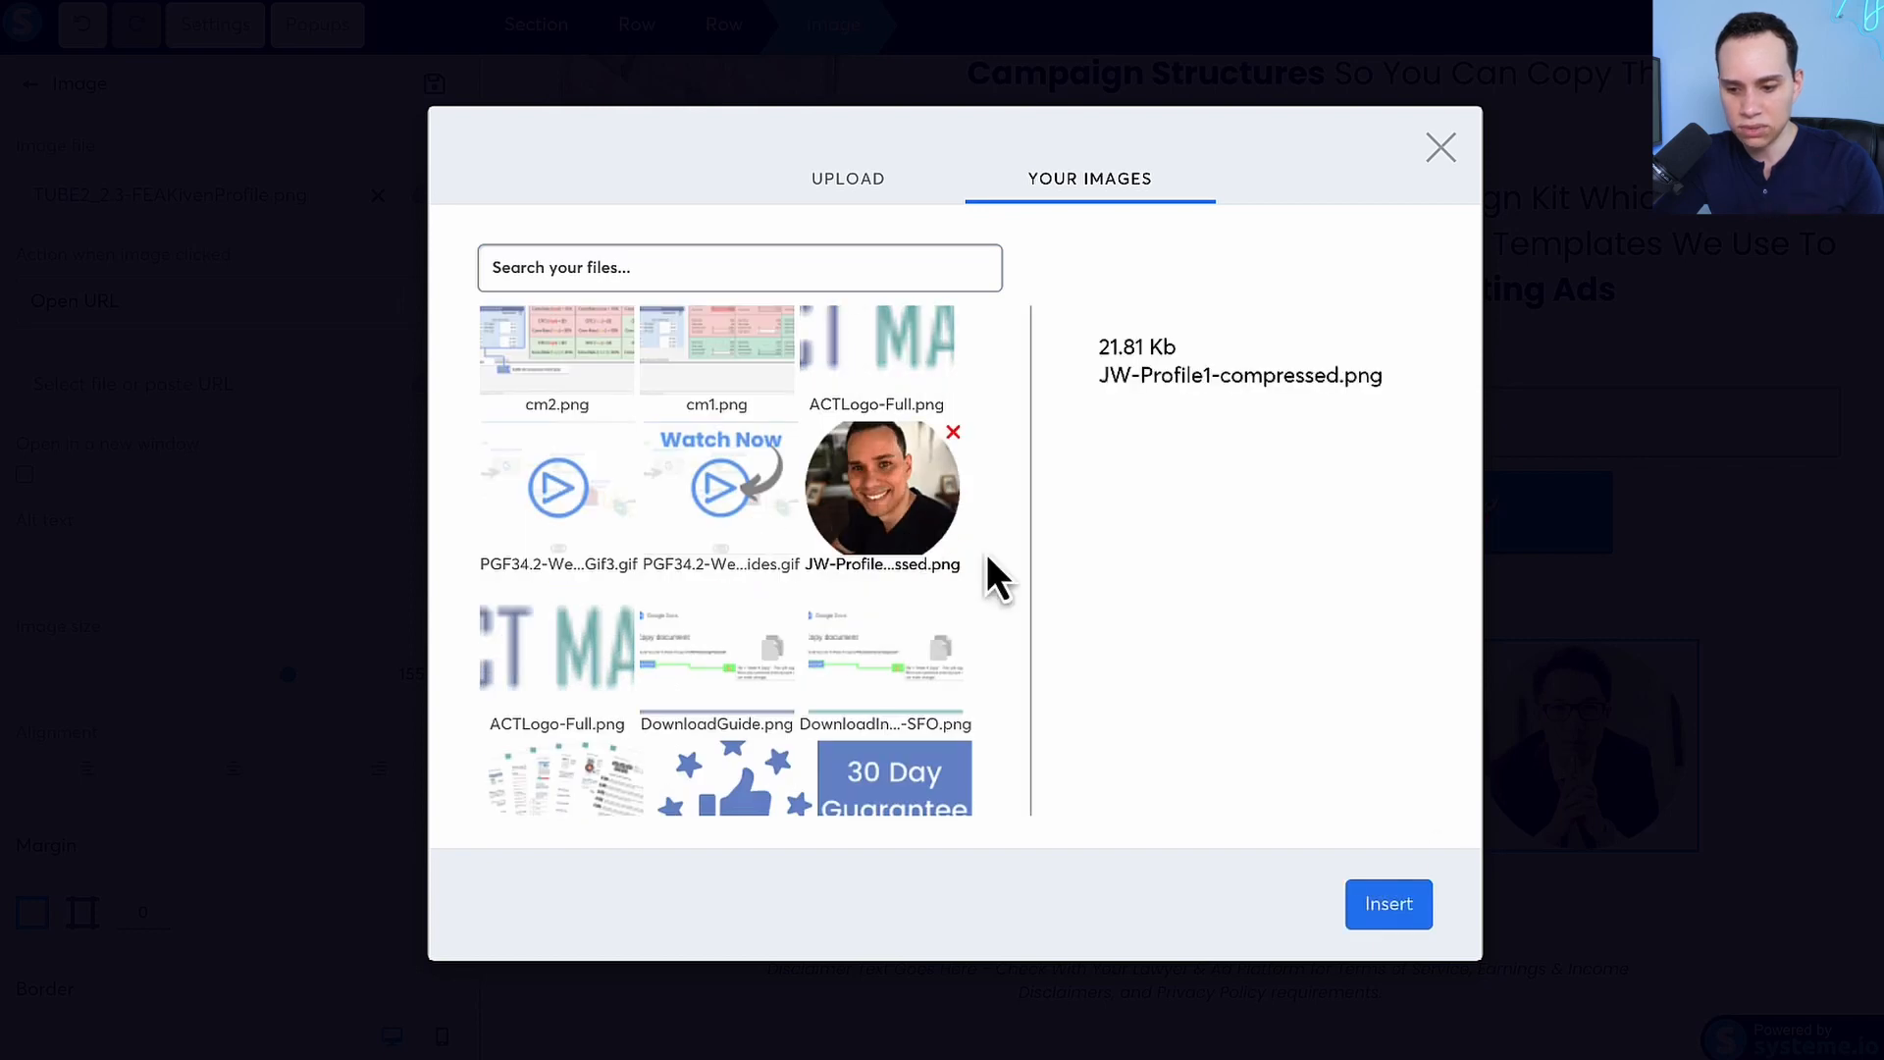
left_click(1417, 903)
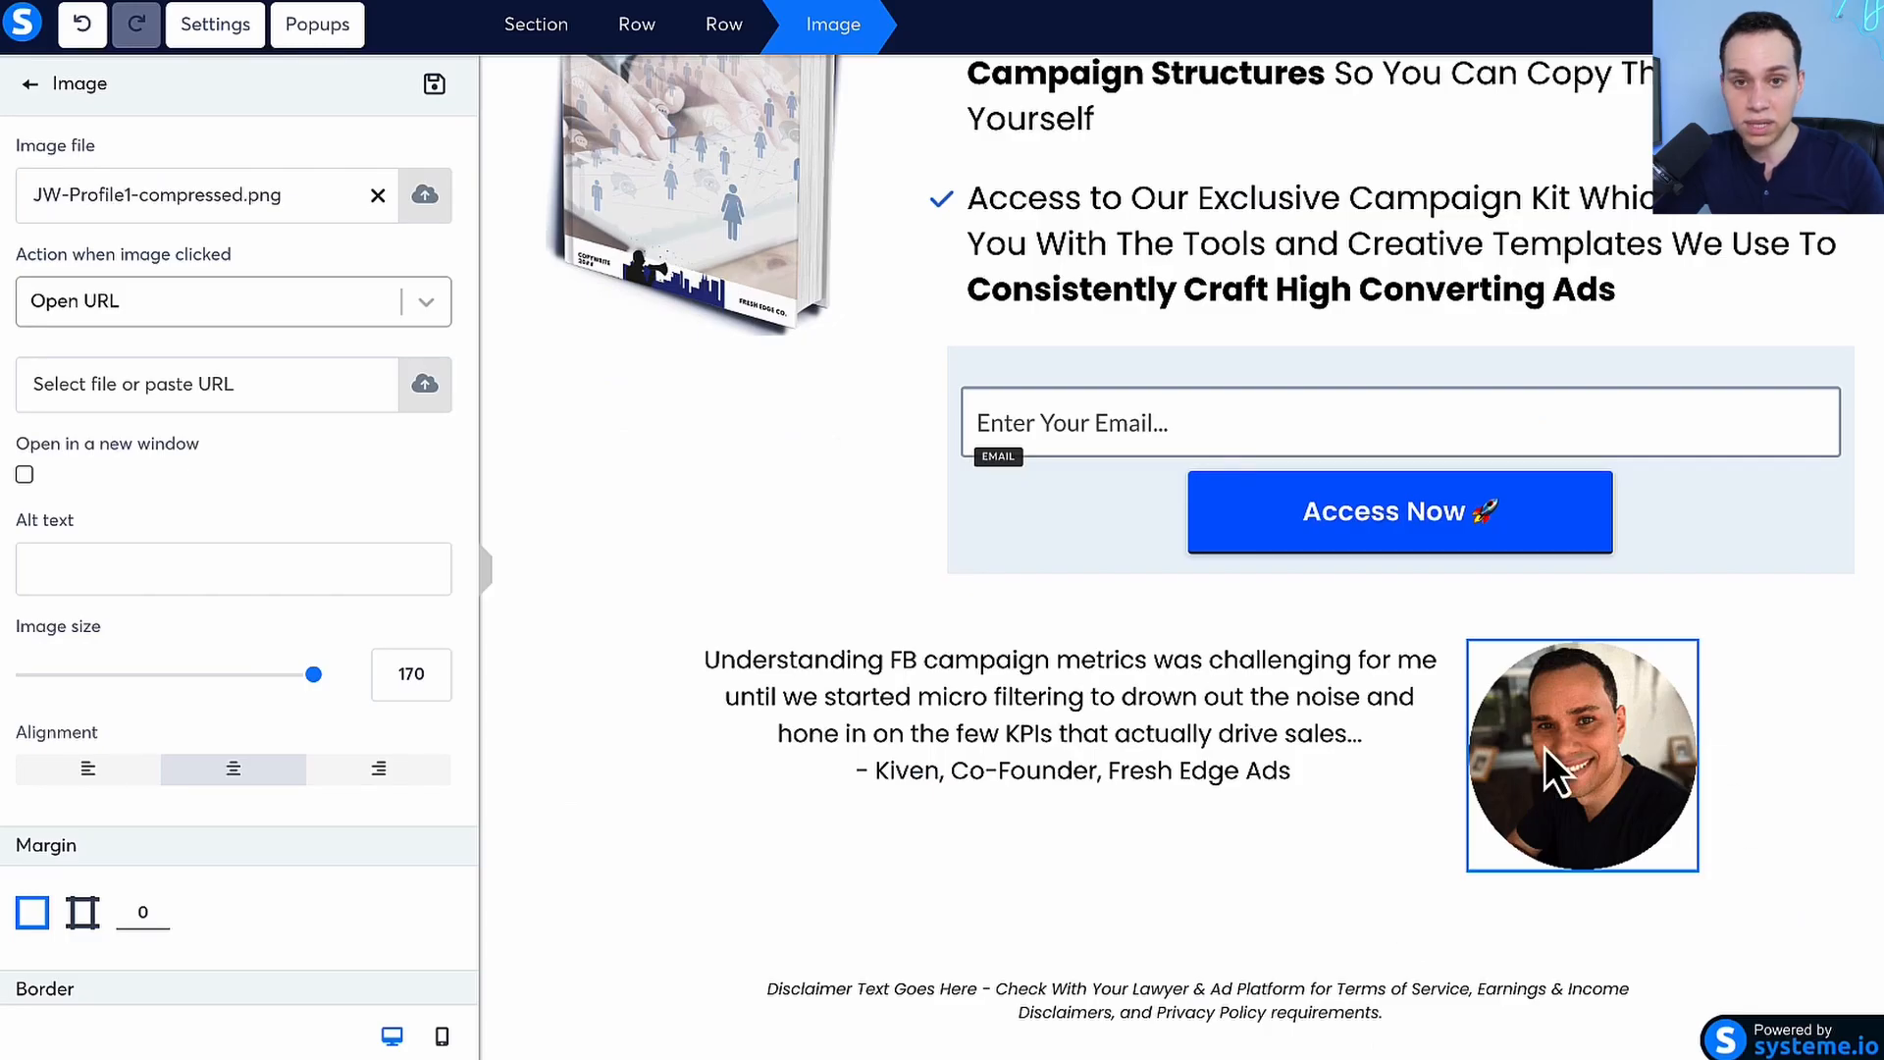
left_click(1763, 624)
Inspect the settings of the row that holds the email opt-in form and deselect it
scroll(1055, 618, "up", 2)
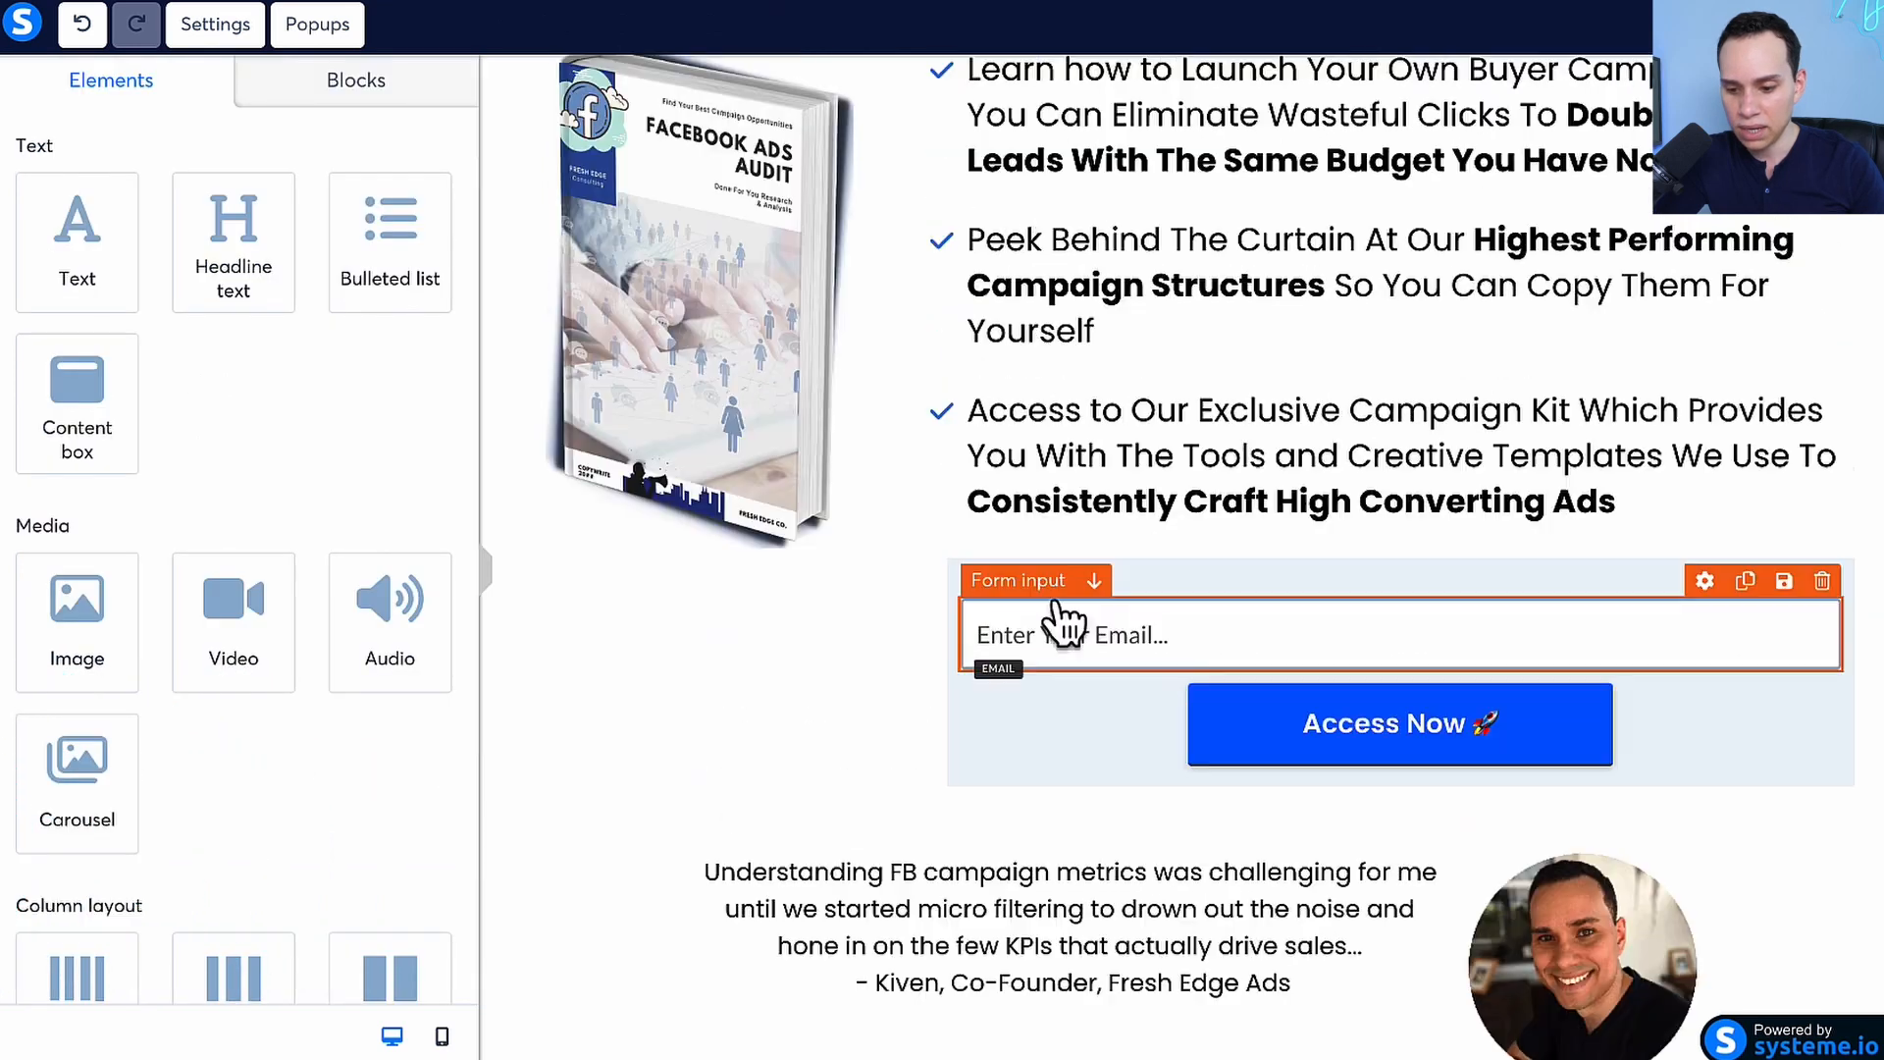
left_click(1015, 579)
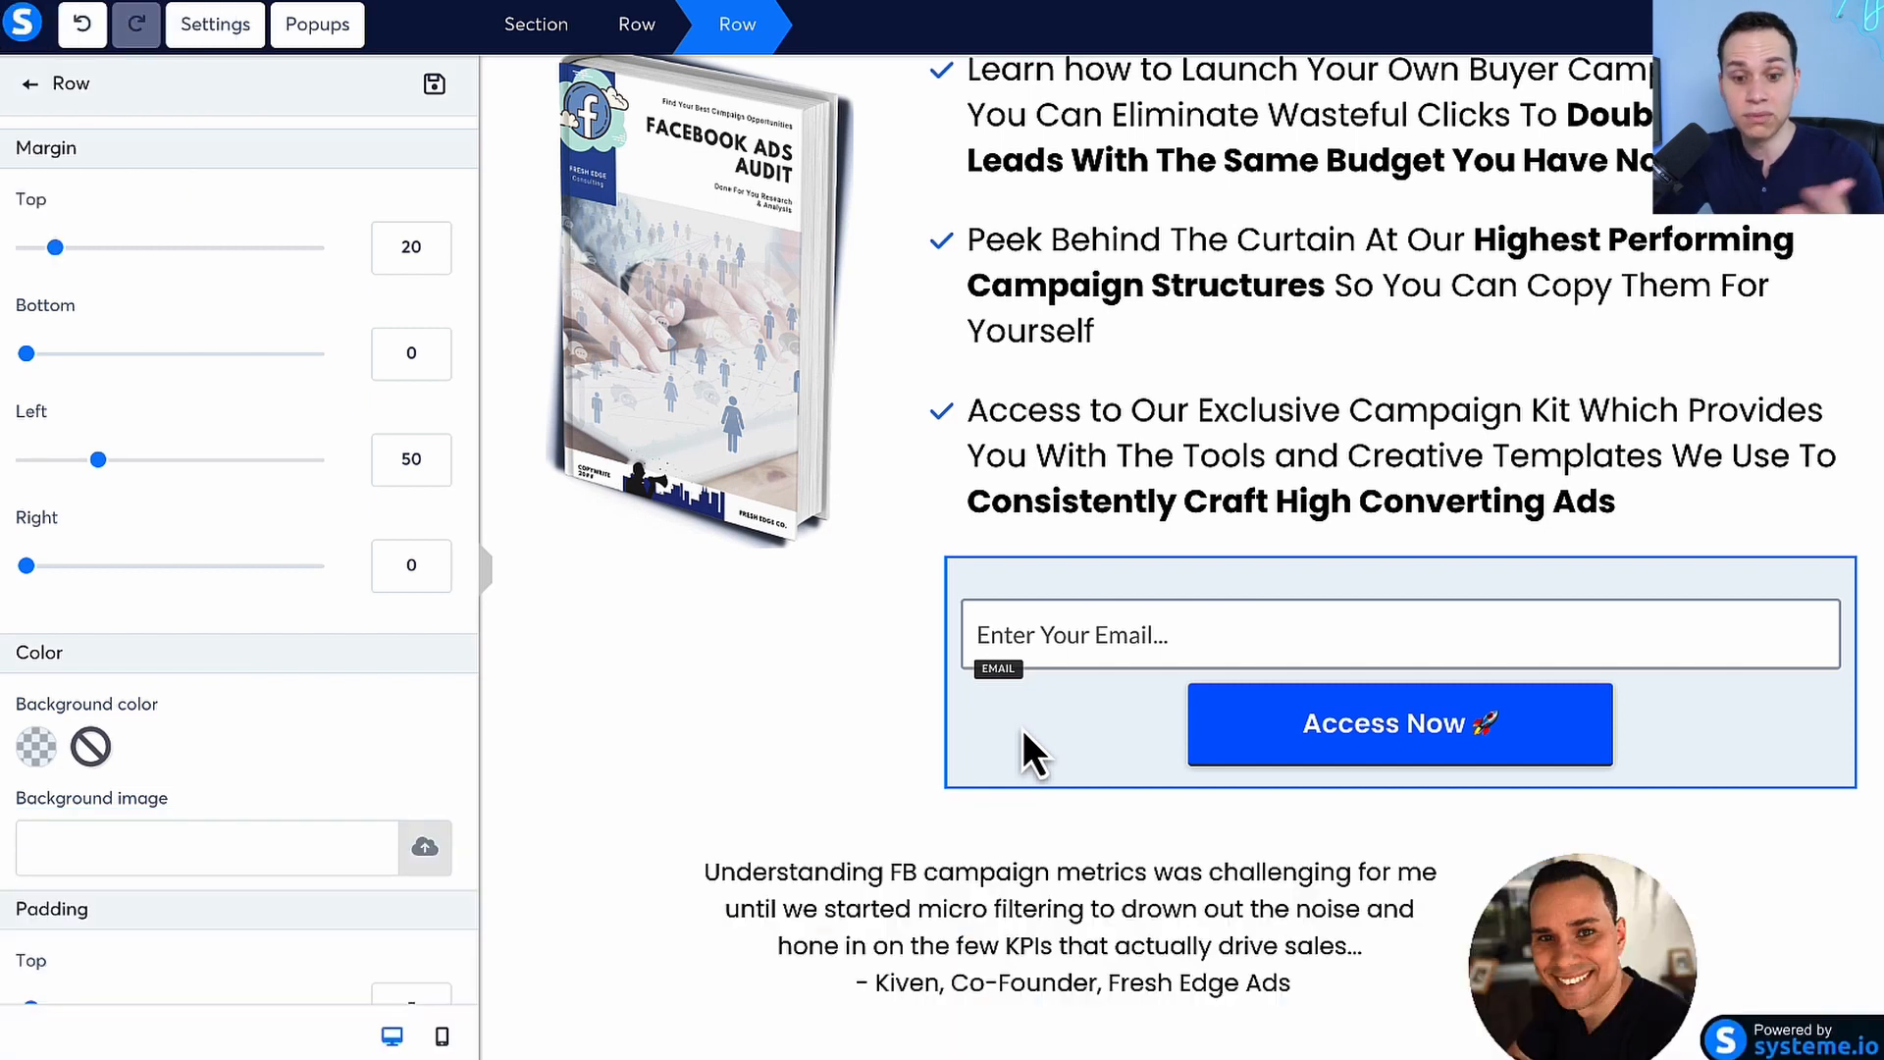
left_click(859, 738)
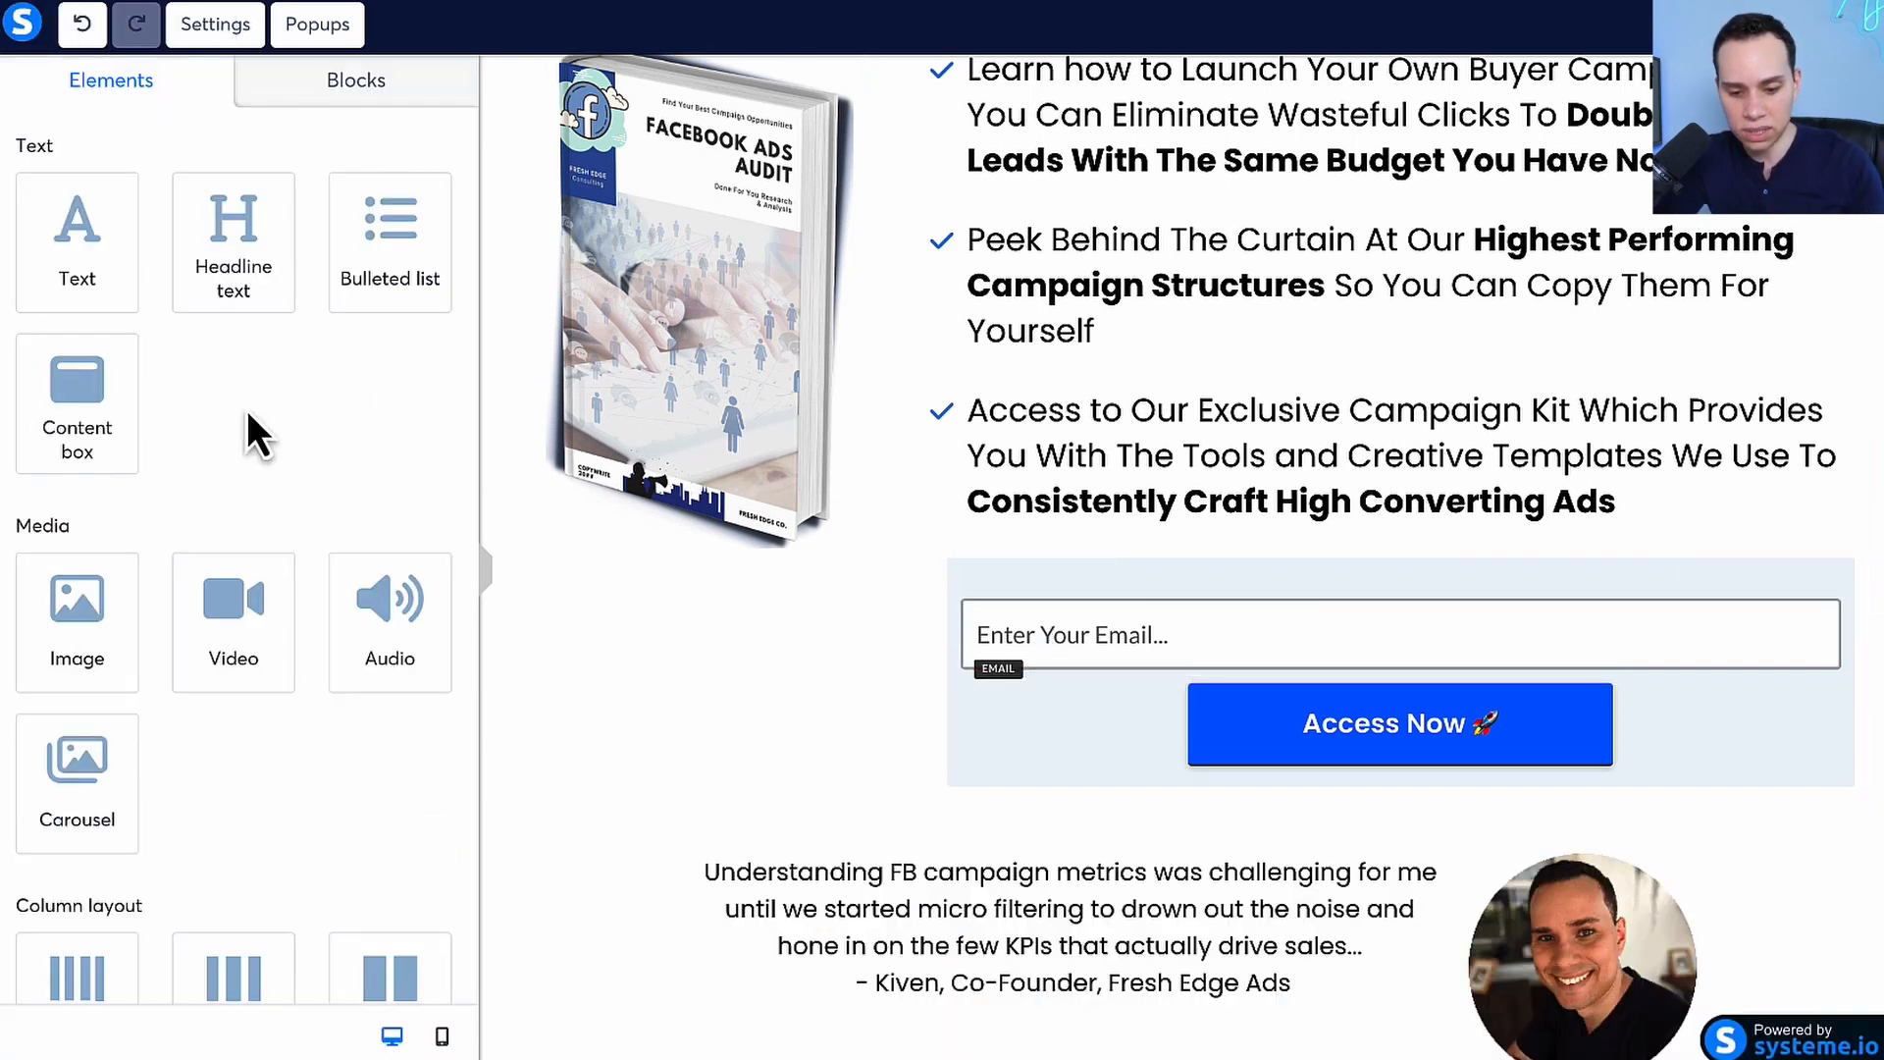
Add a form input above the email field and set its input type to First name
scroll(246, 406, "down", 10)
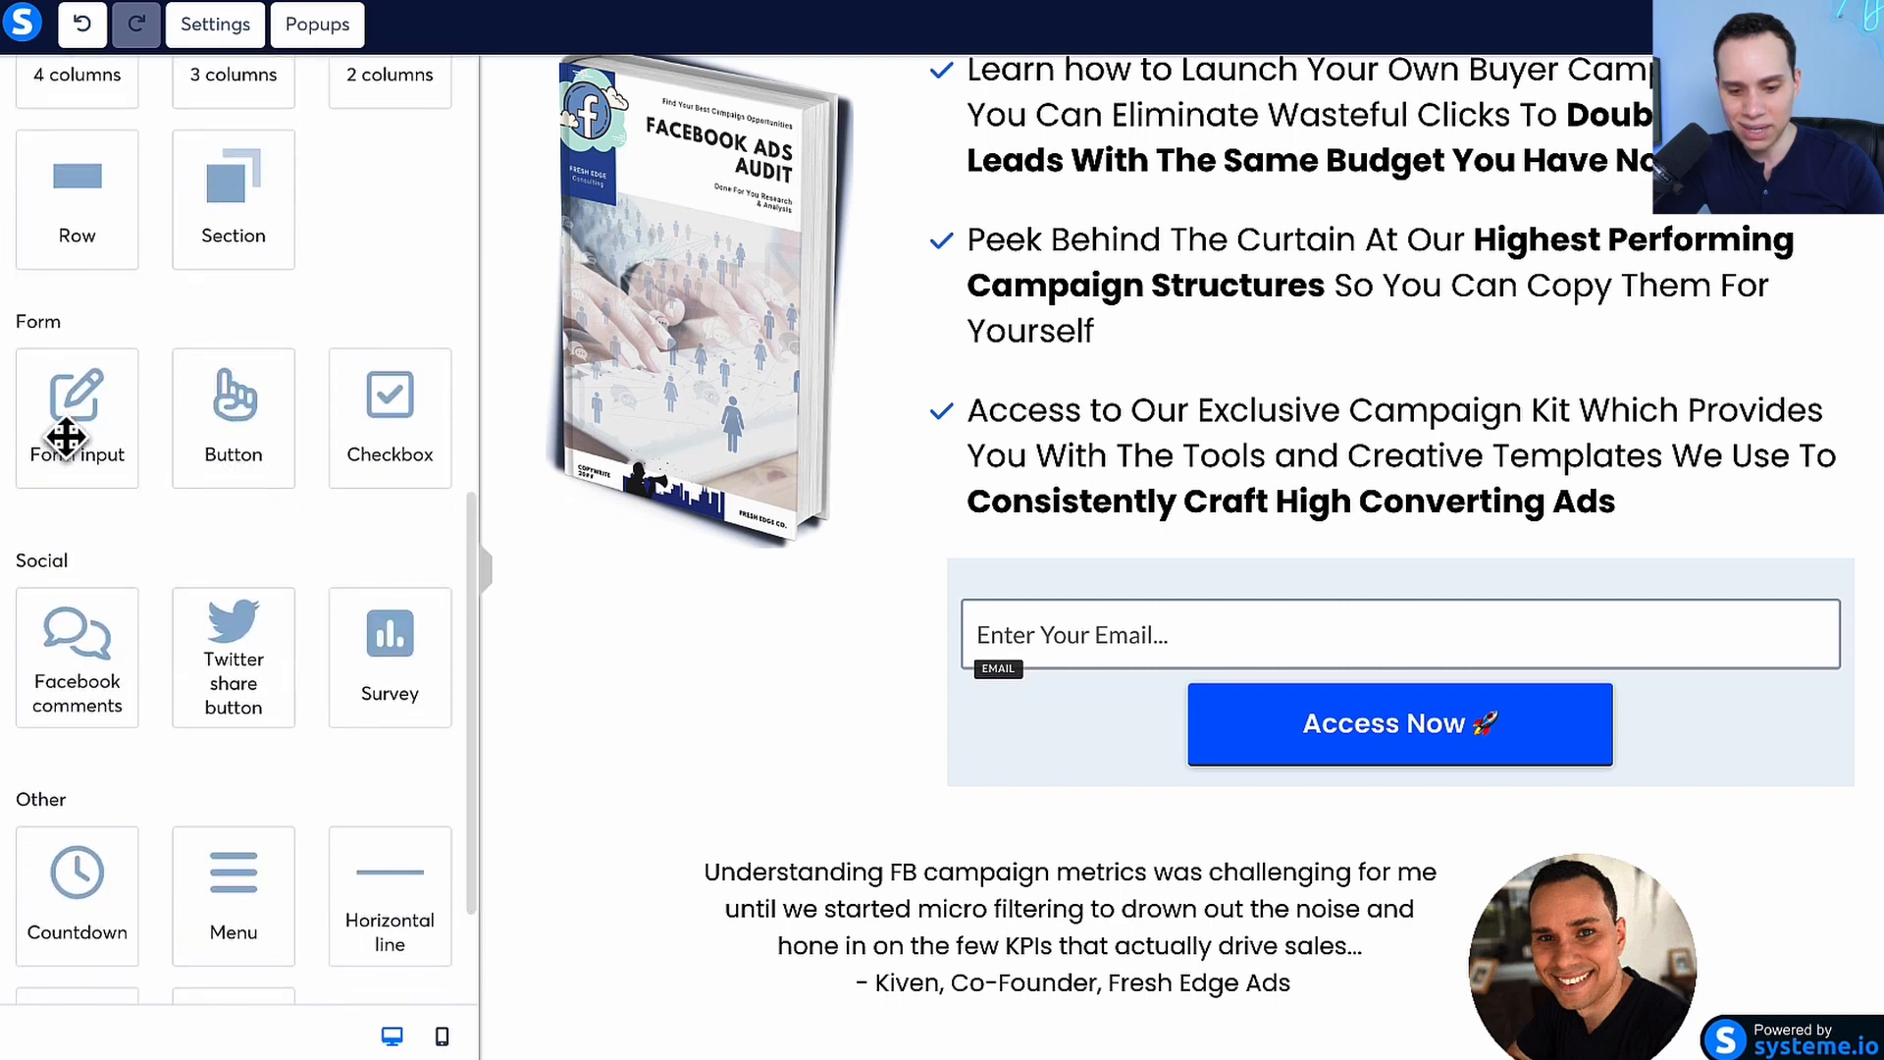
left_click_drag(59, 450, 1105, 633)
left_click(1345, 627)
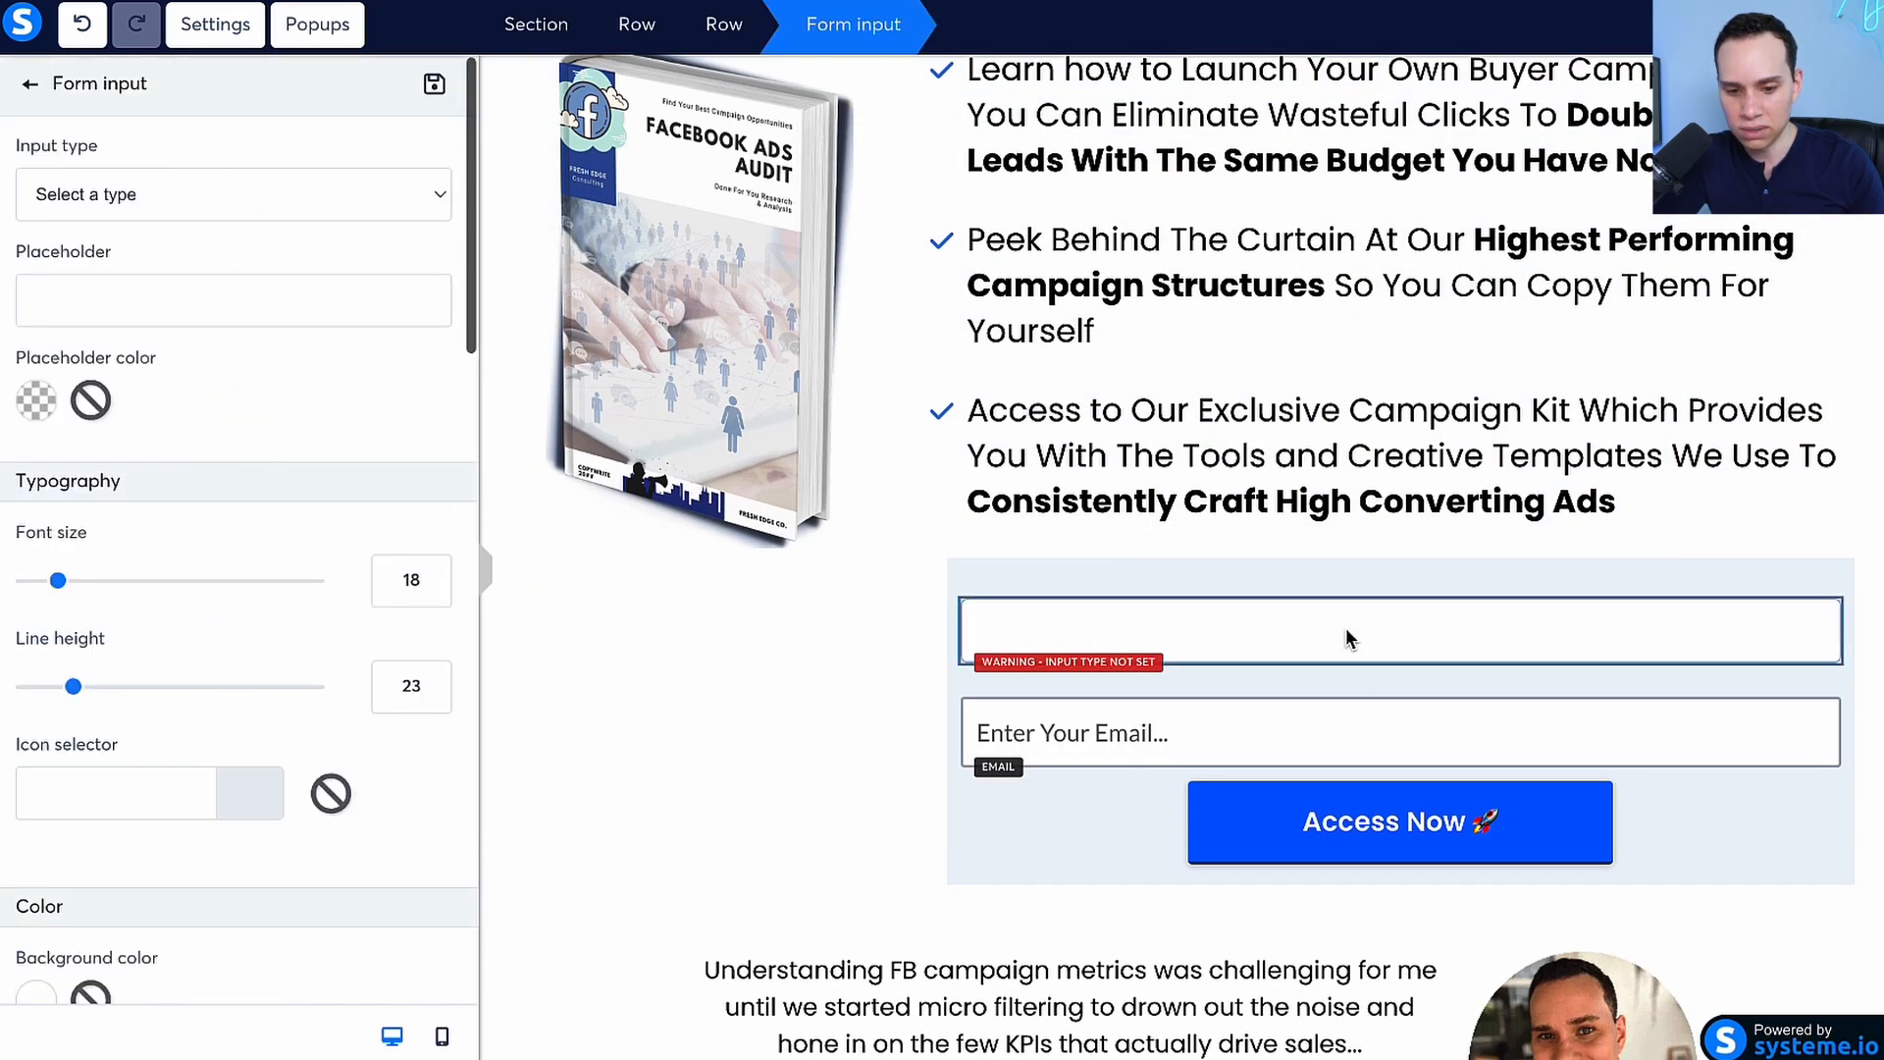
left_click(222, 196)
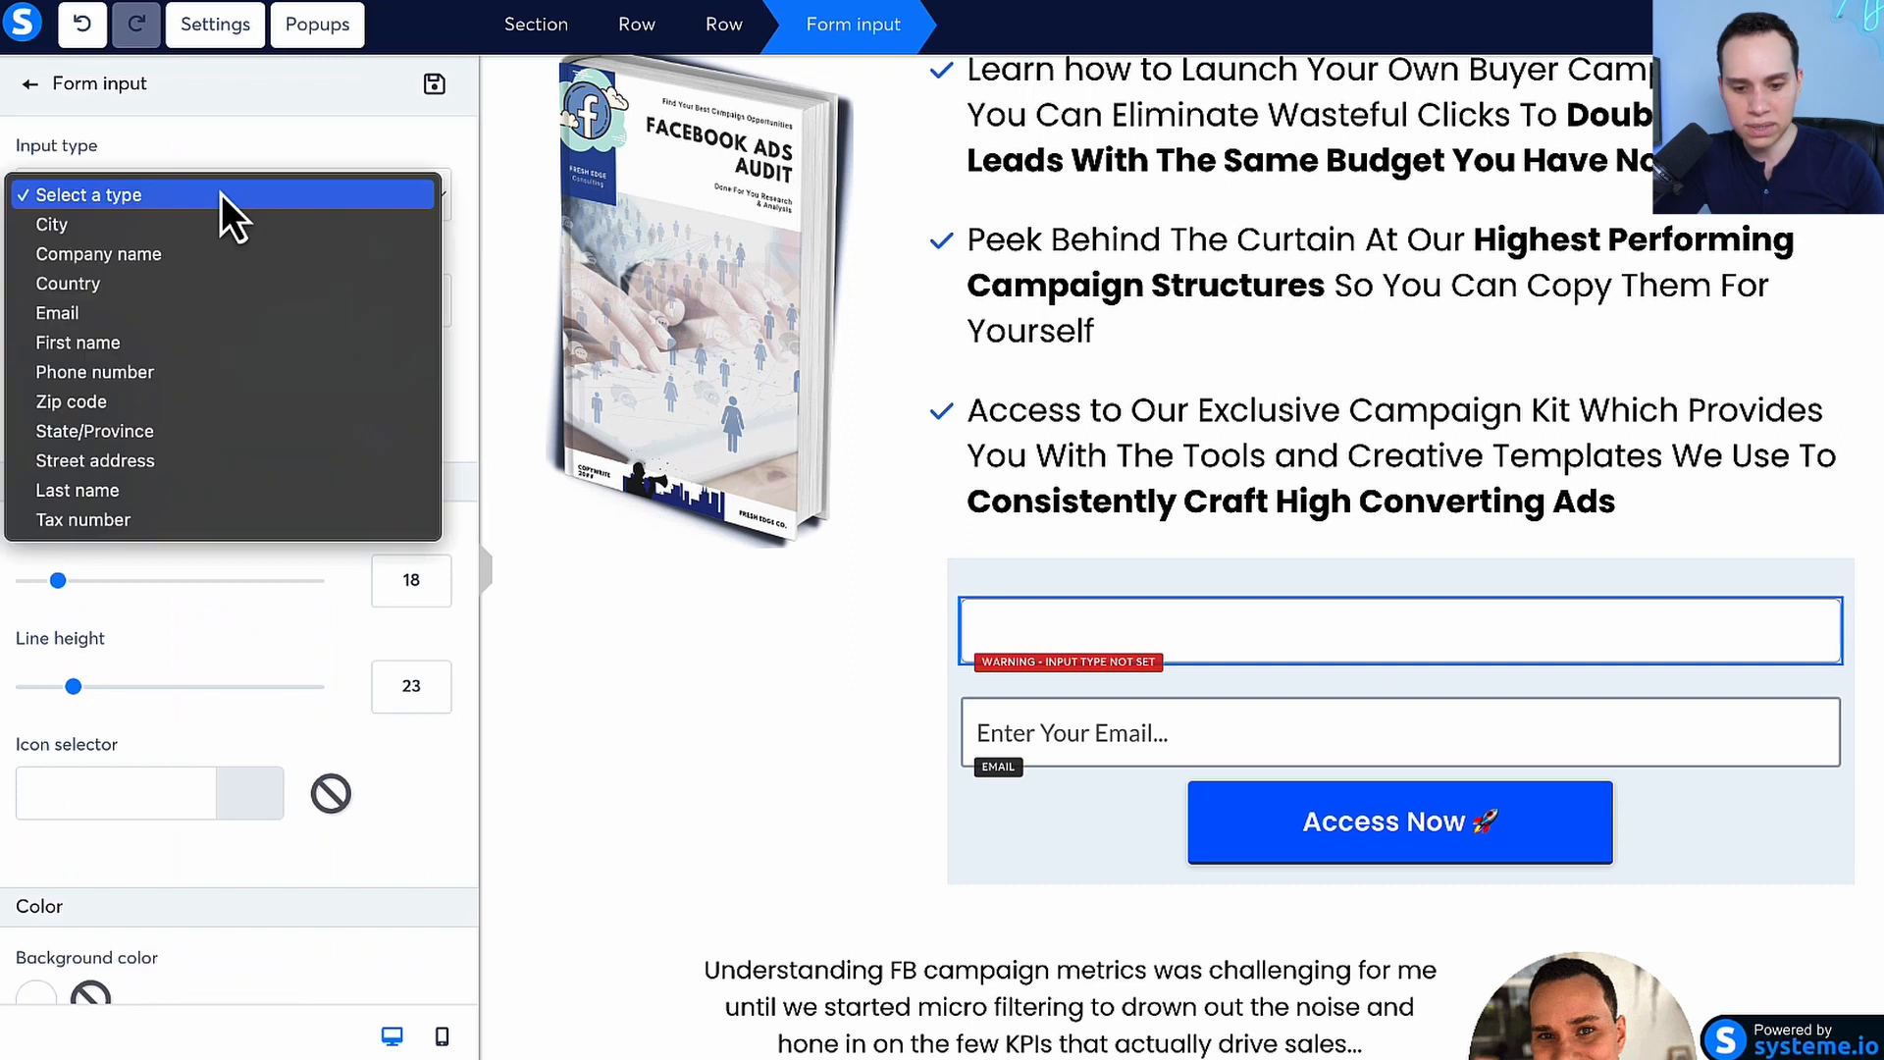
left_click(174, 342)
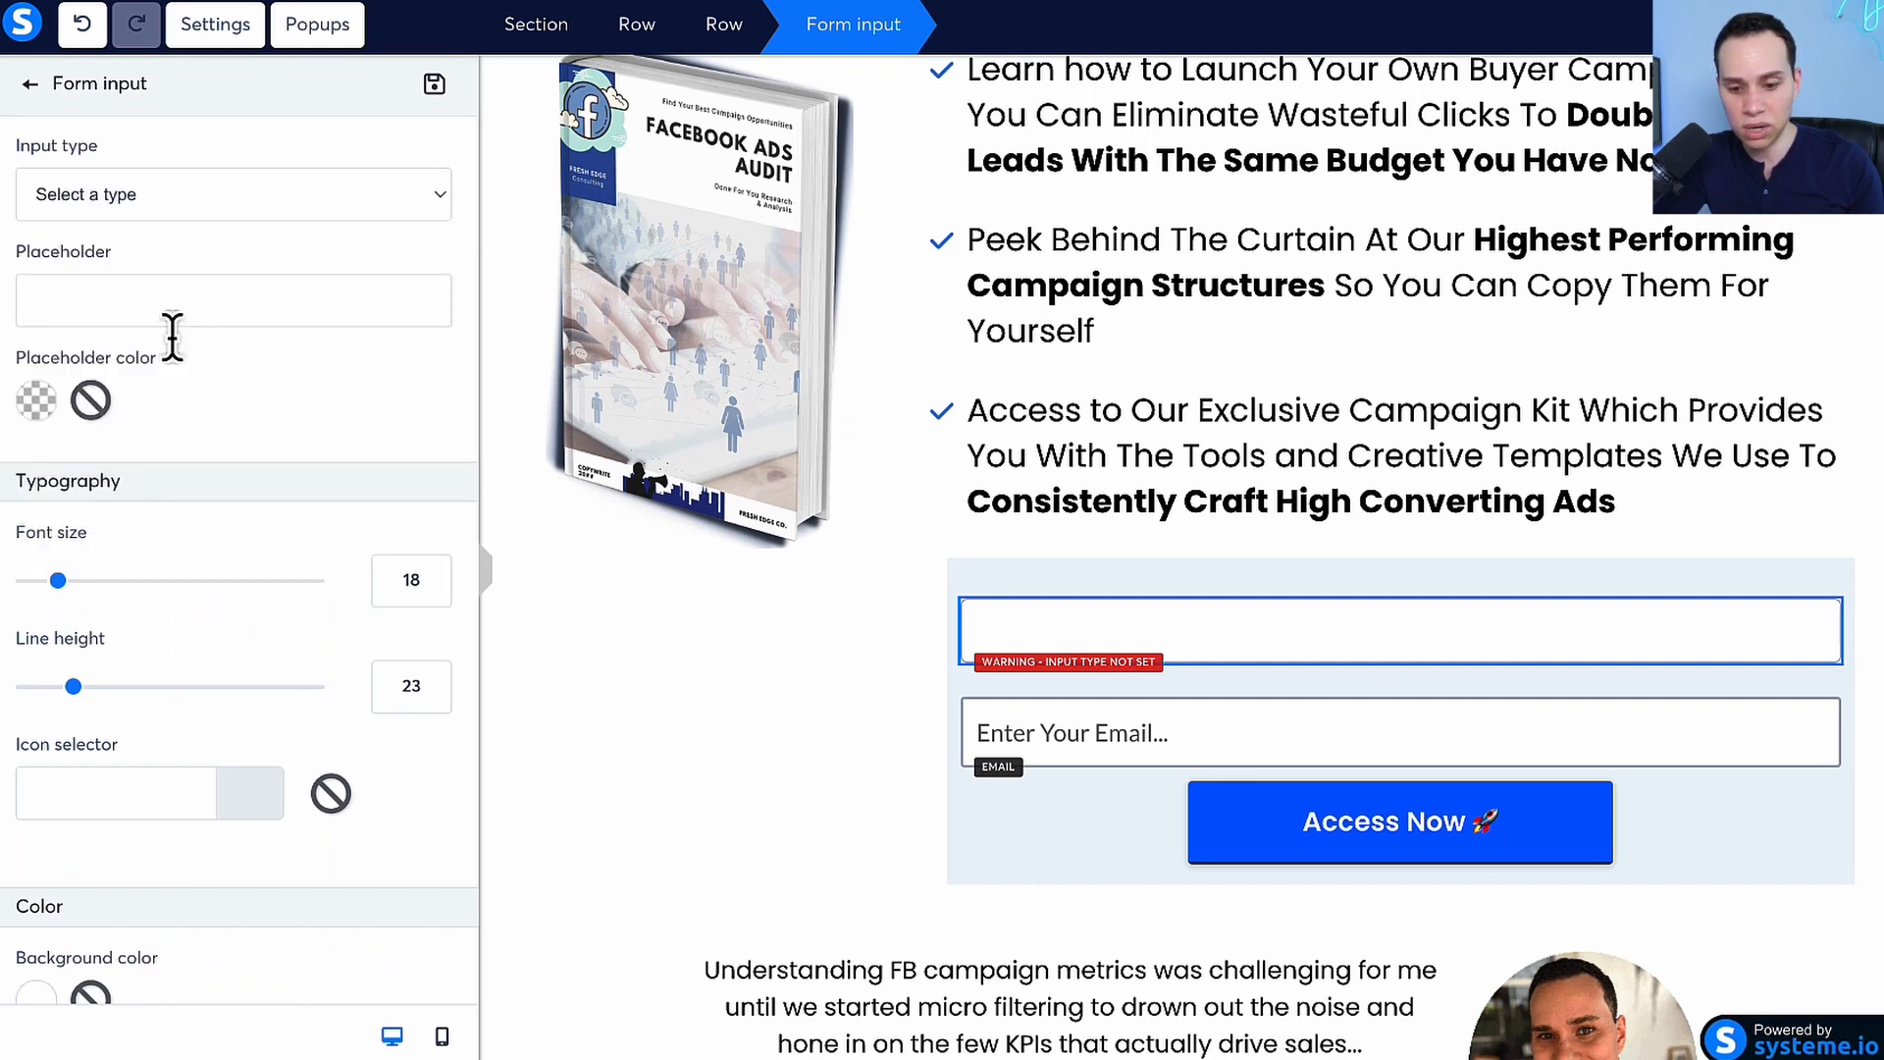
Set the first name field's placeholder to "Name Here..." and deselect the field
left_click(276, 289)
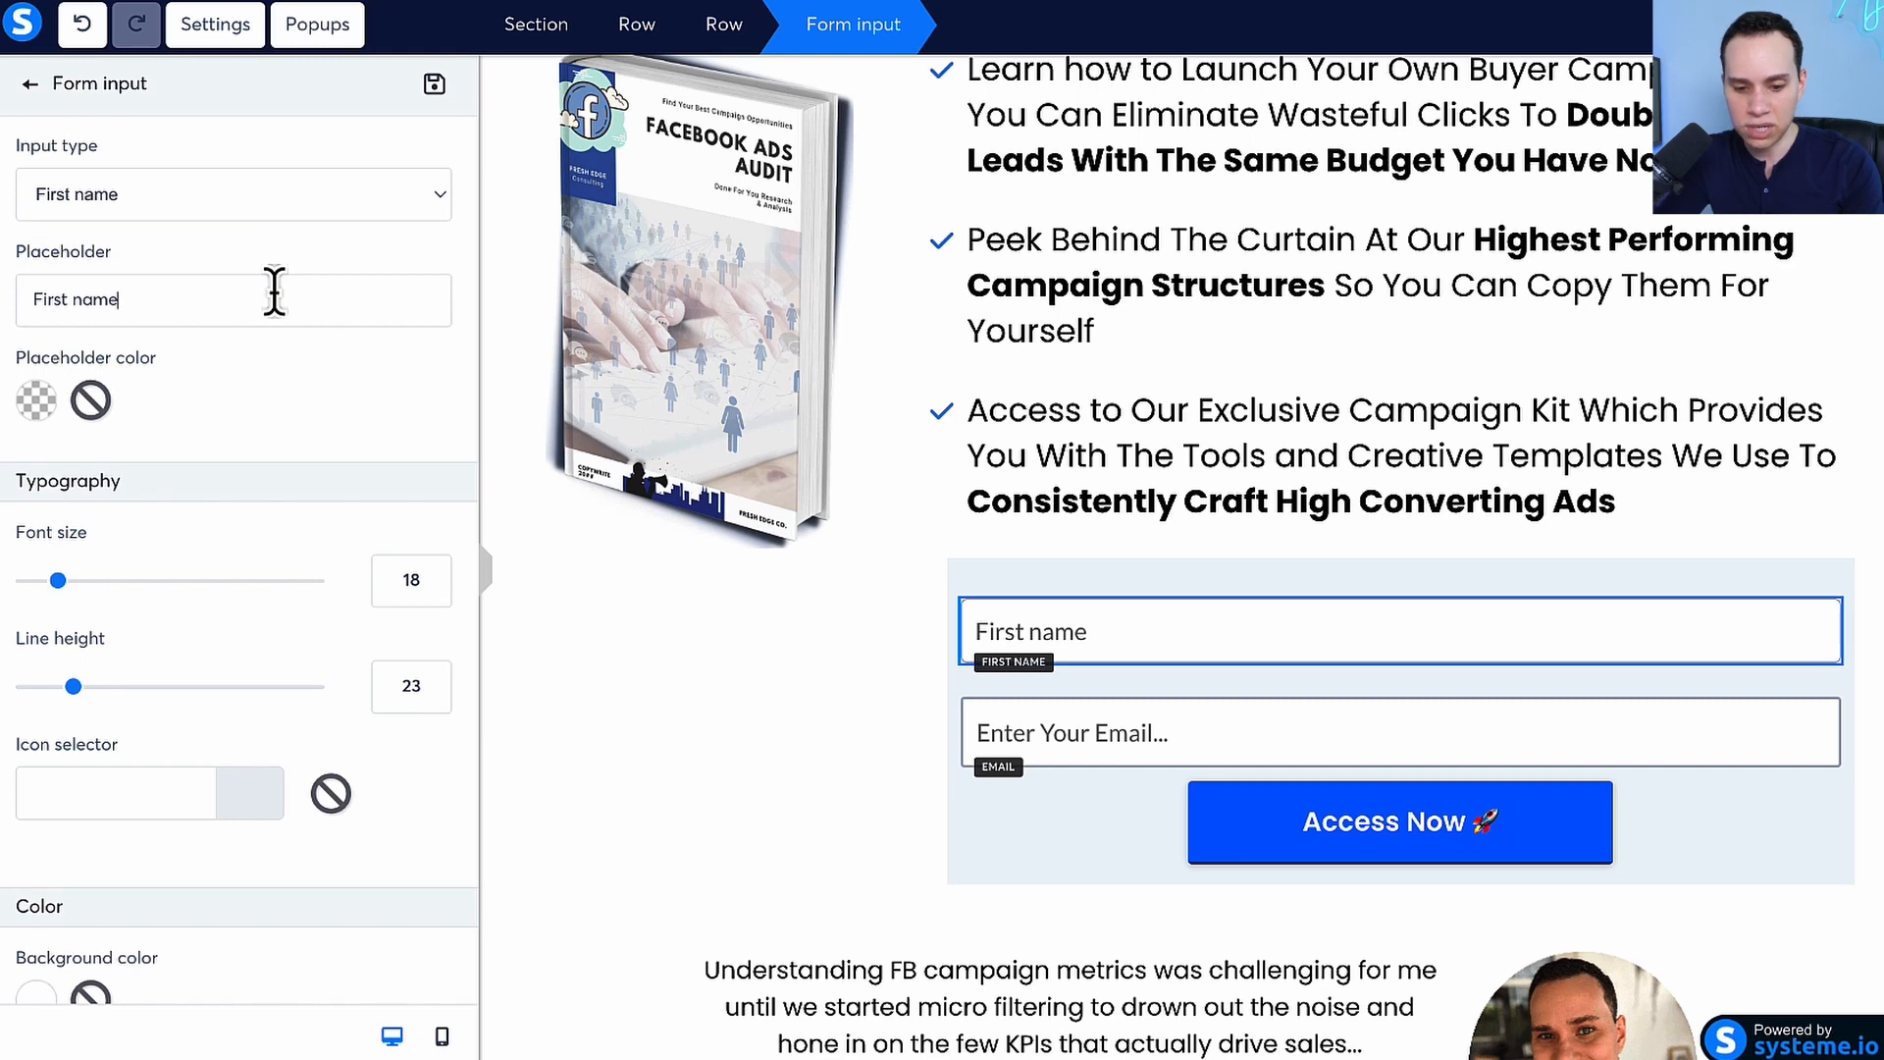
type("Name Here...")
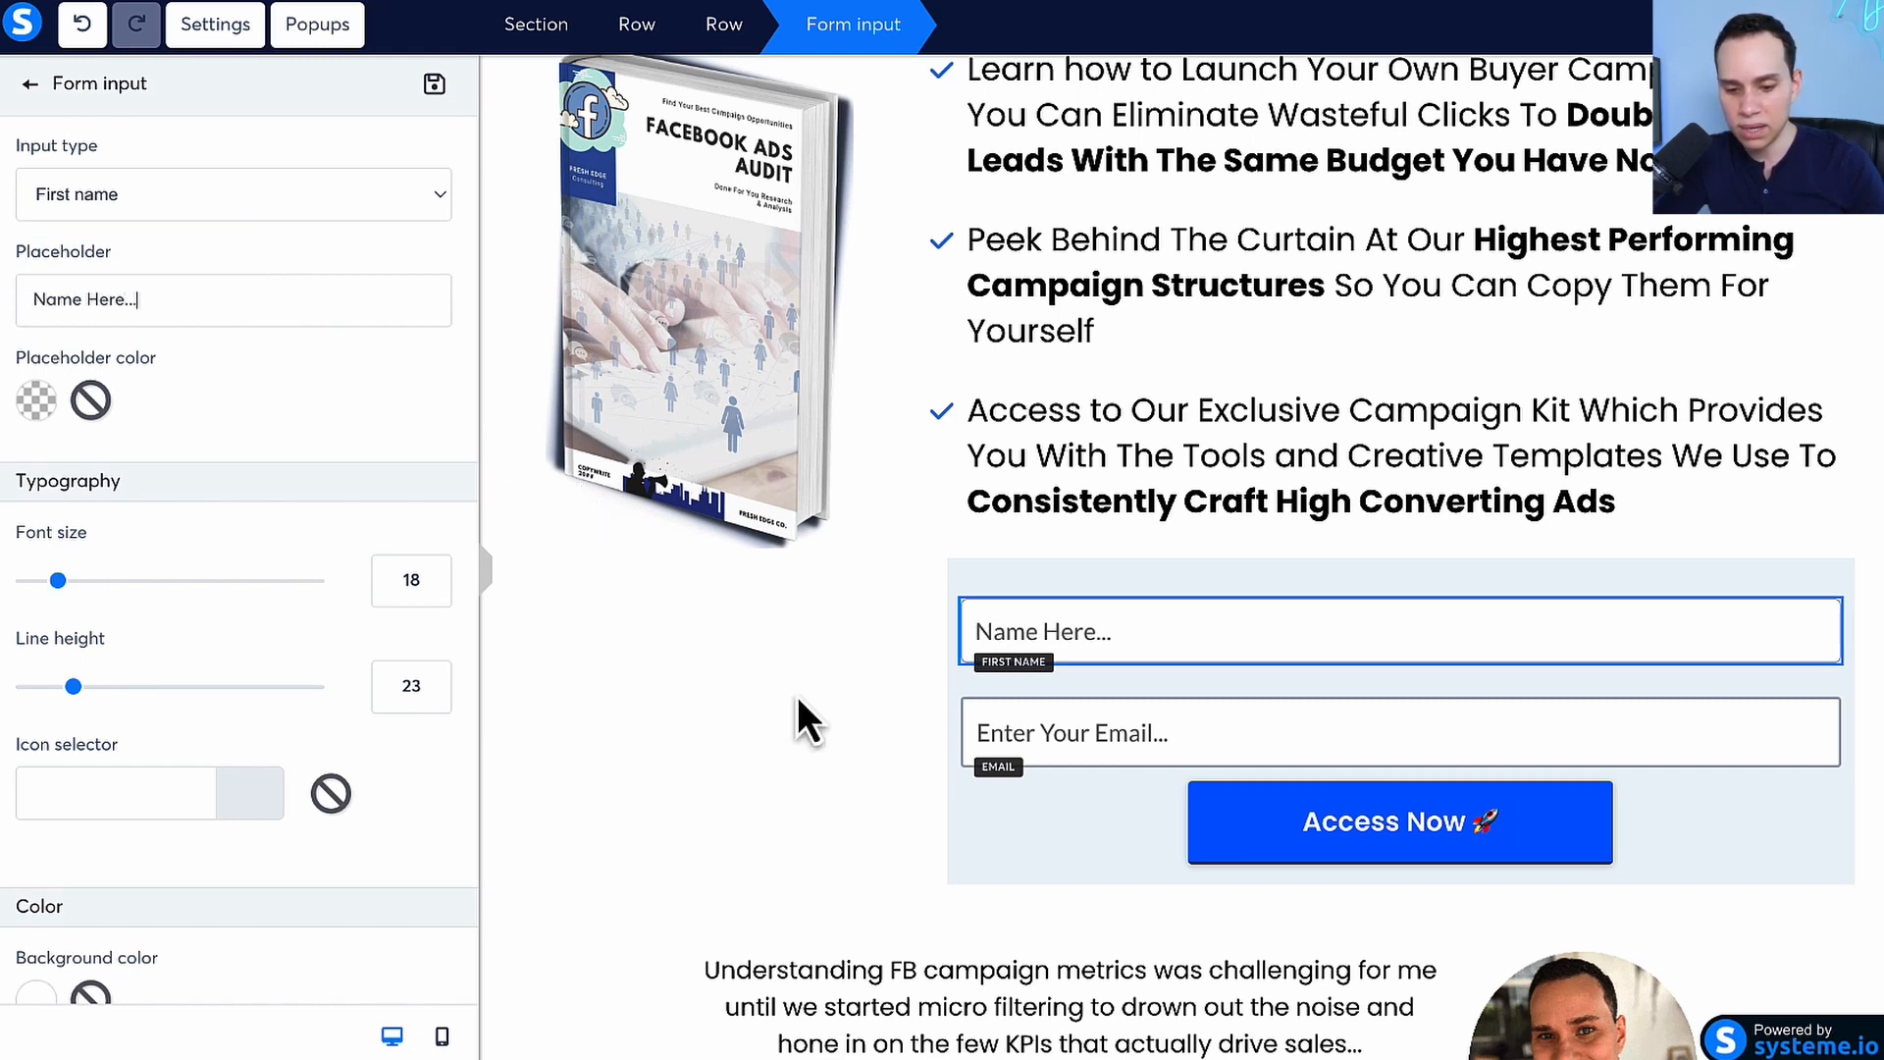
left_click(603, 628)
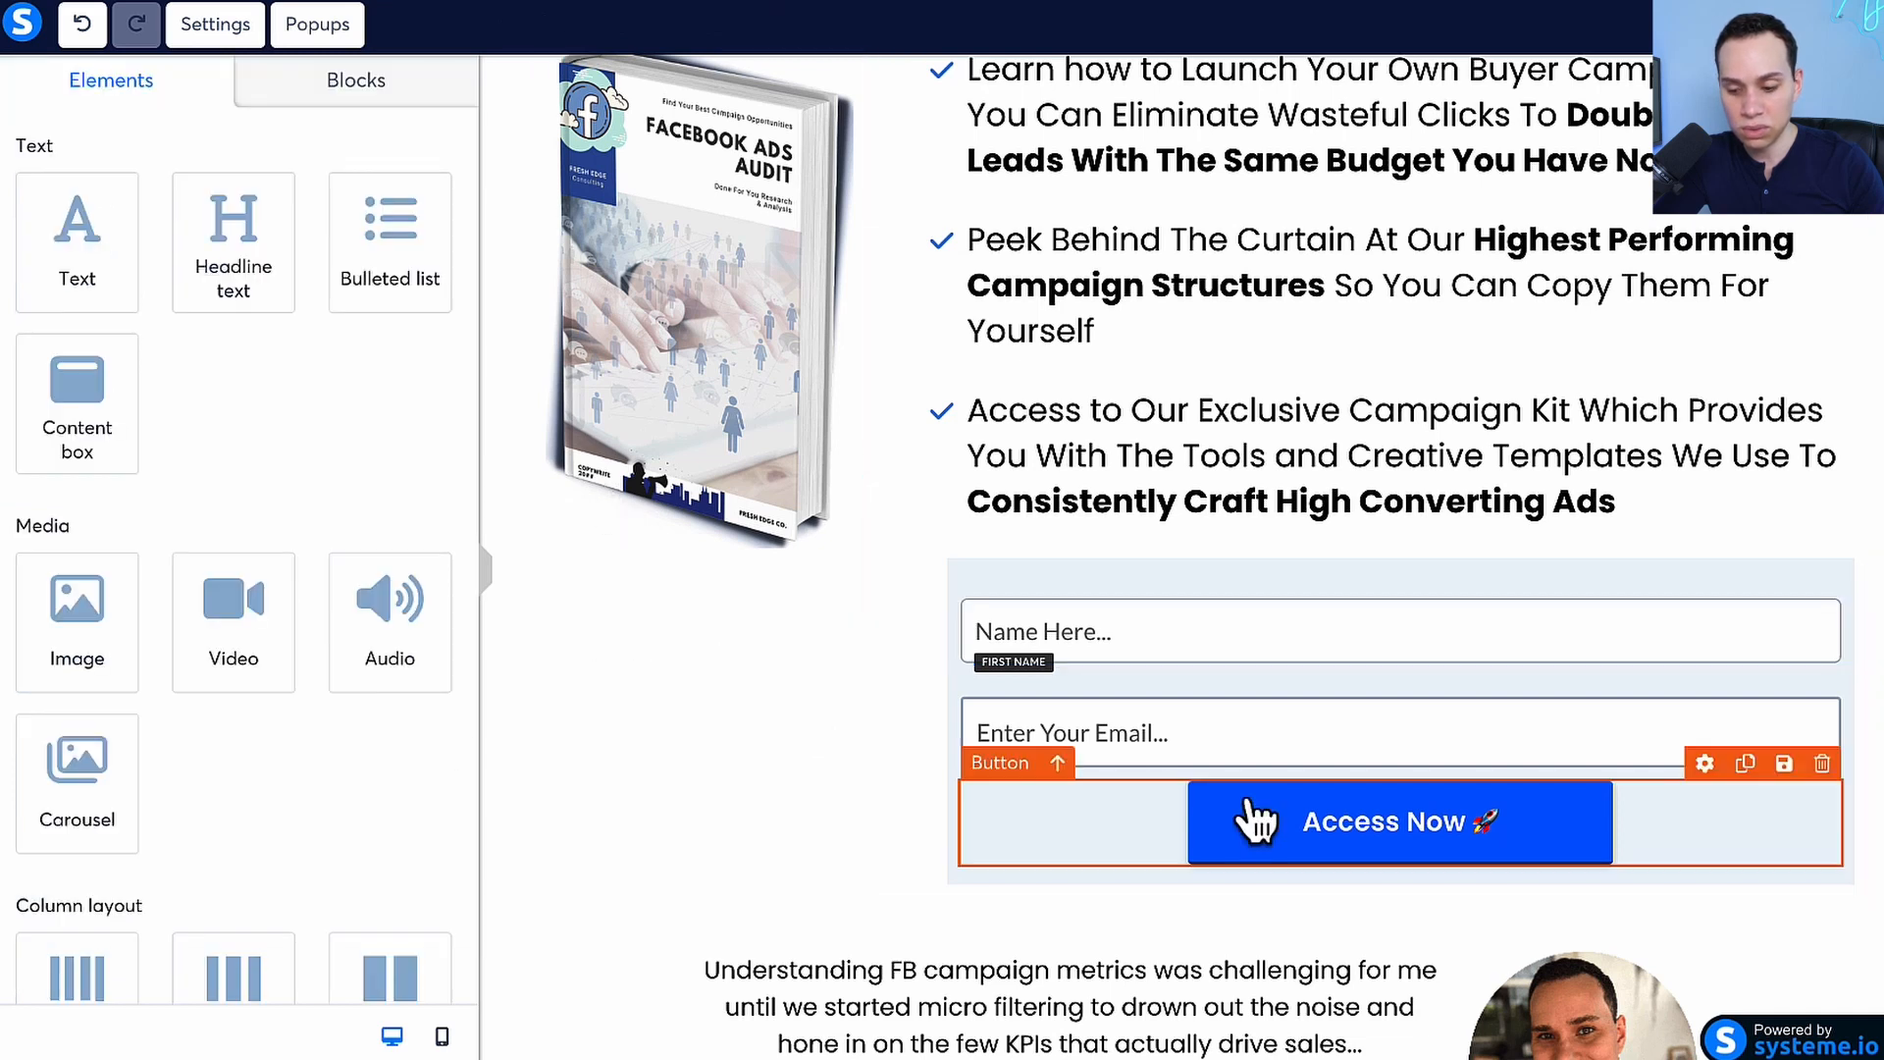
Add a new button element below the Access Now button in the opt-in form
scroll(283, 492, "down", 10)
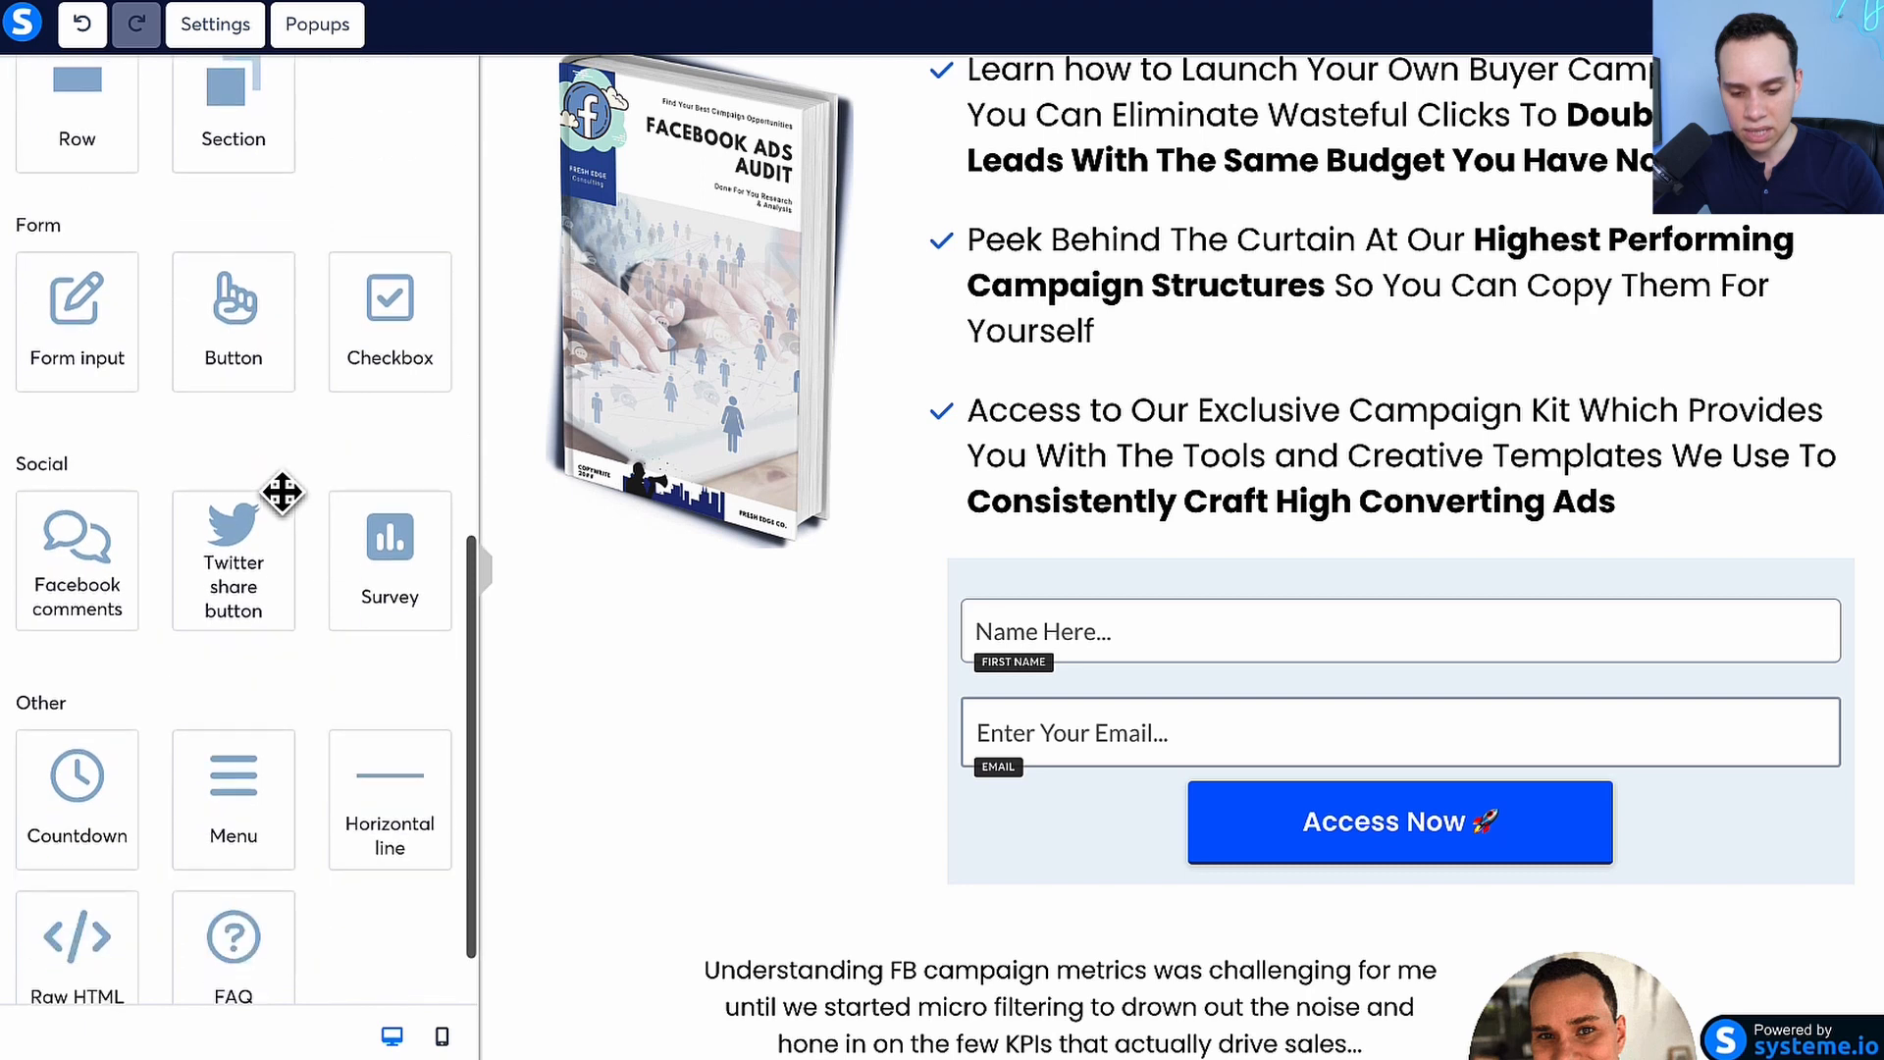
scroll(220, 294, "up", 7)
scroll(220, 294, "up", 5)
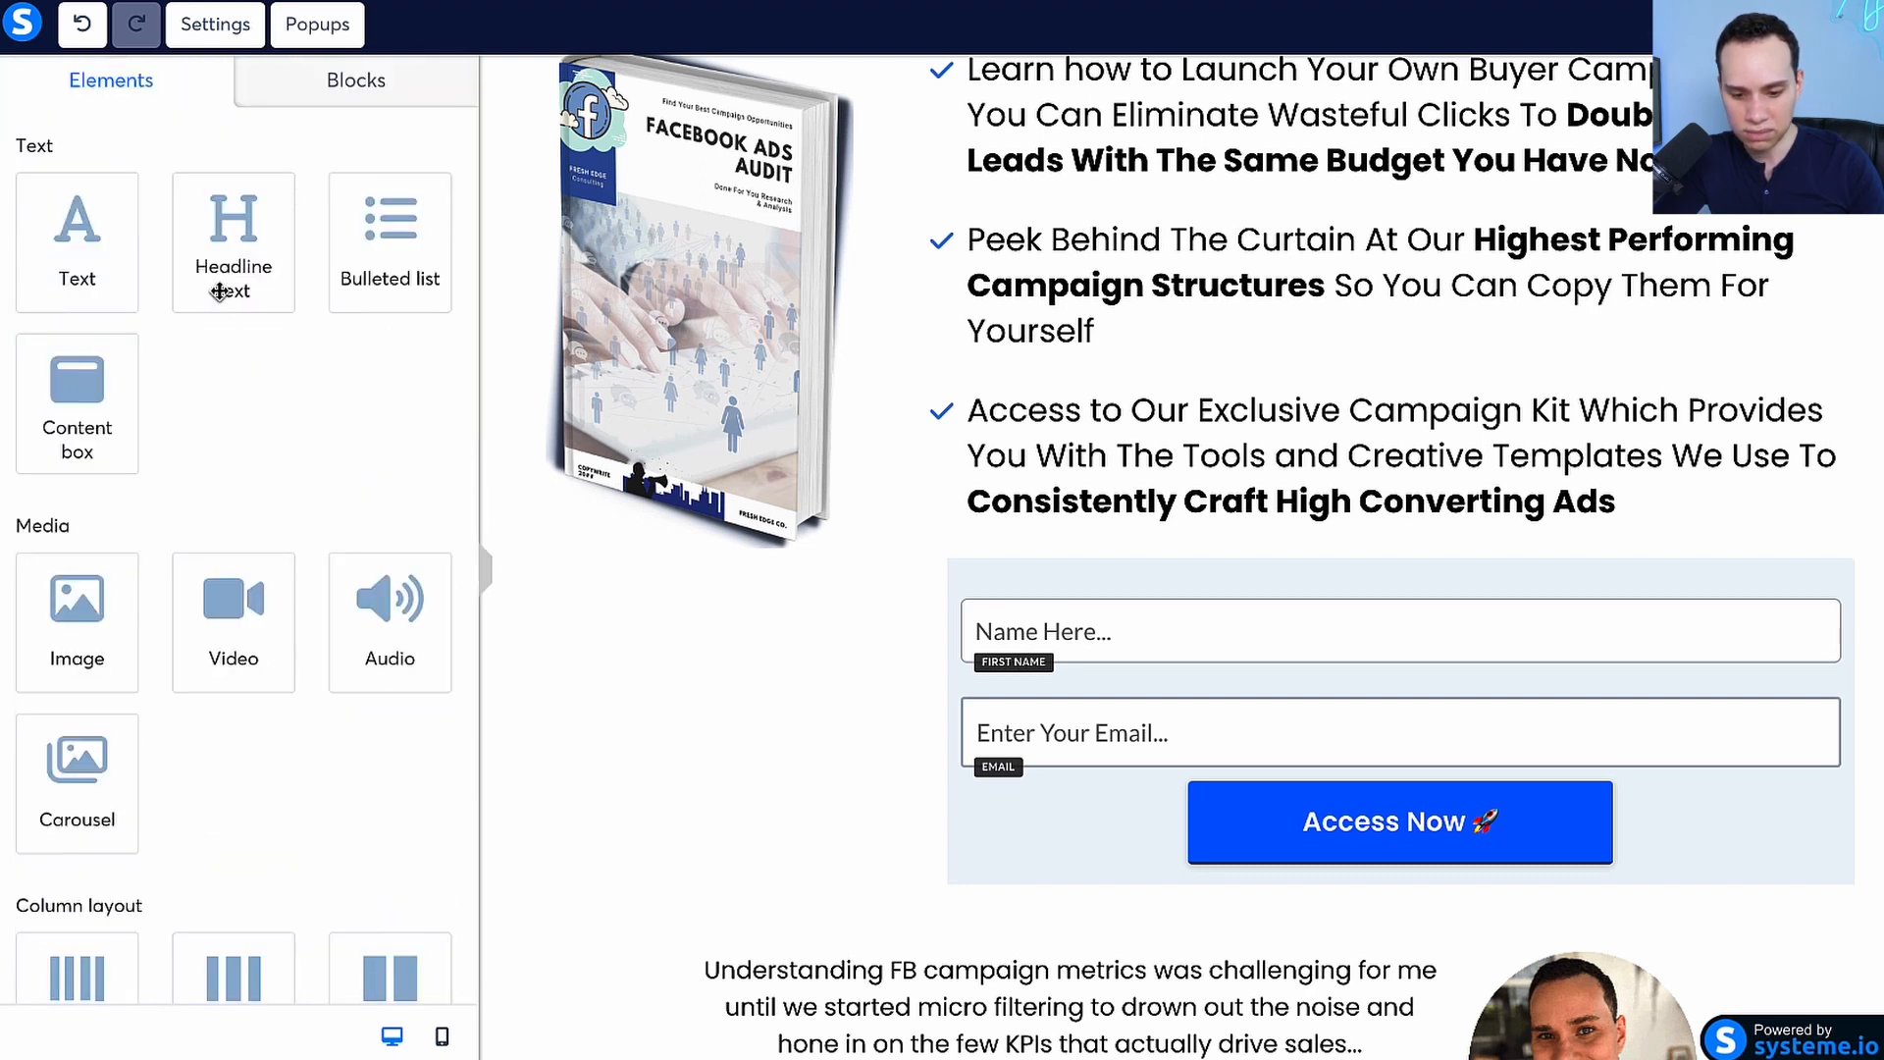
scroll(222, 298, "down", 10)
left_click_drag(218, 421, 1430, 863)
scroll(1256, 844, "down", 3)
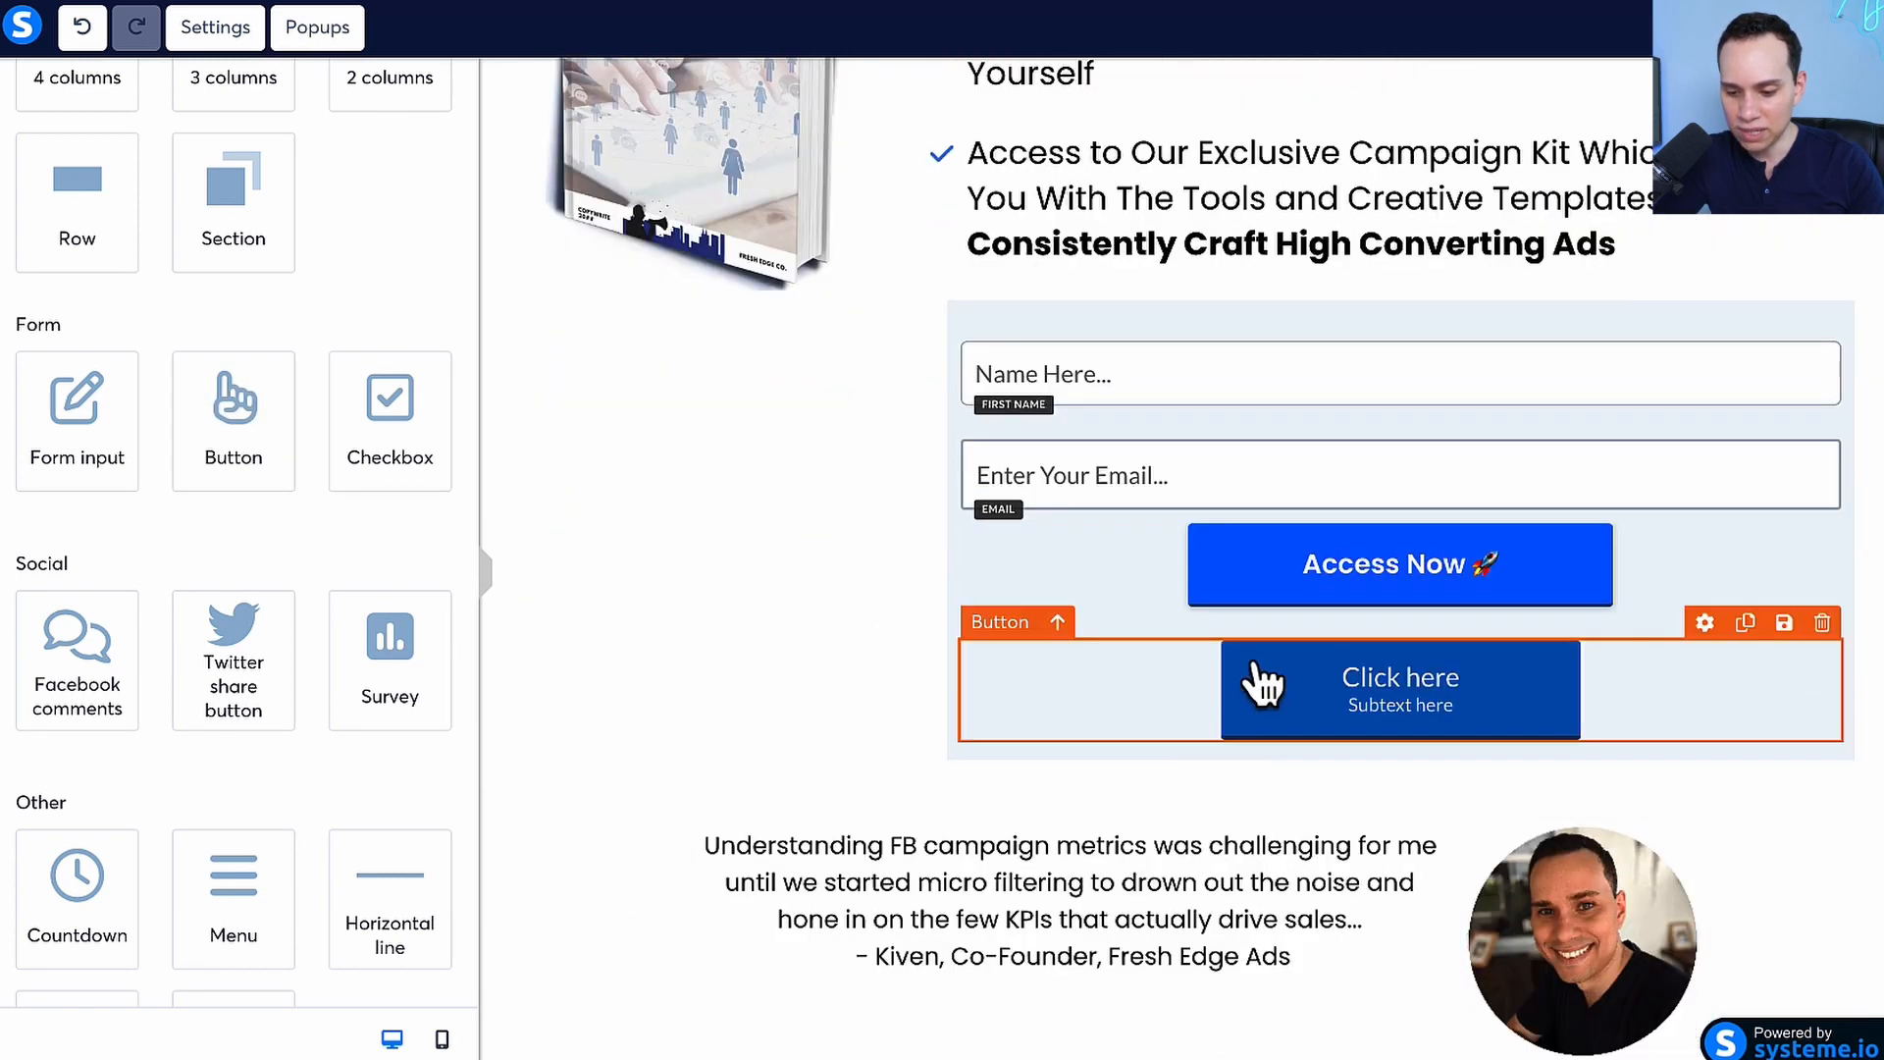
Set the background color of the Access Now button in the opt-in form to the default orange
left_click(1261, 684)
scroll(201, 687, "down", 6)
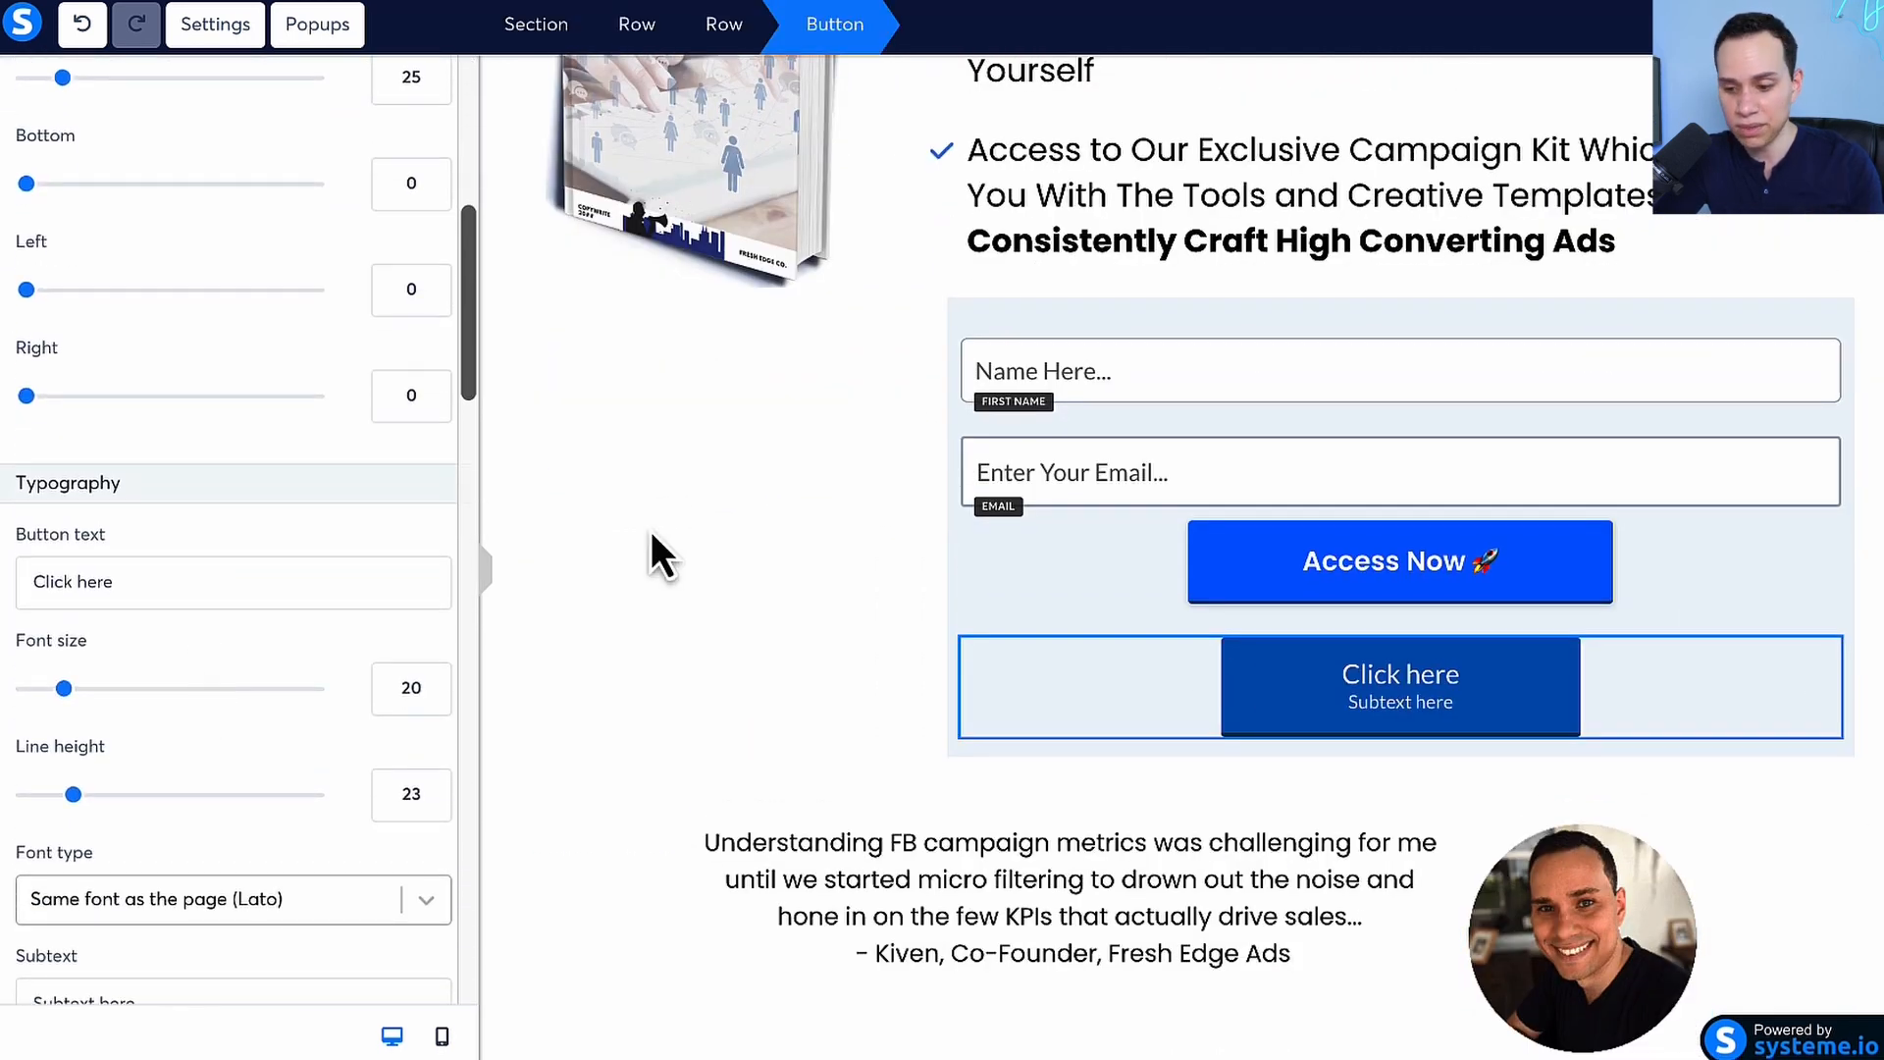
left_click(1144, 574)
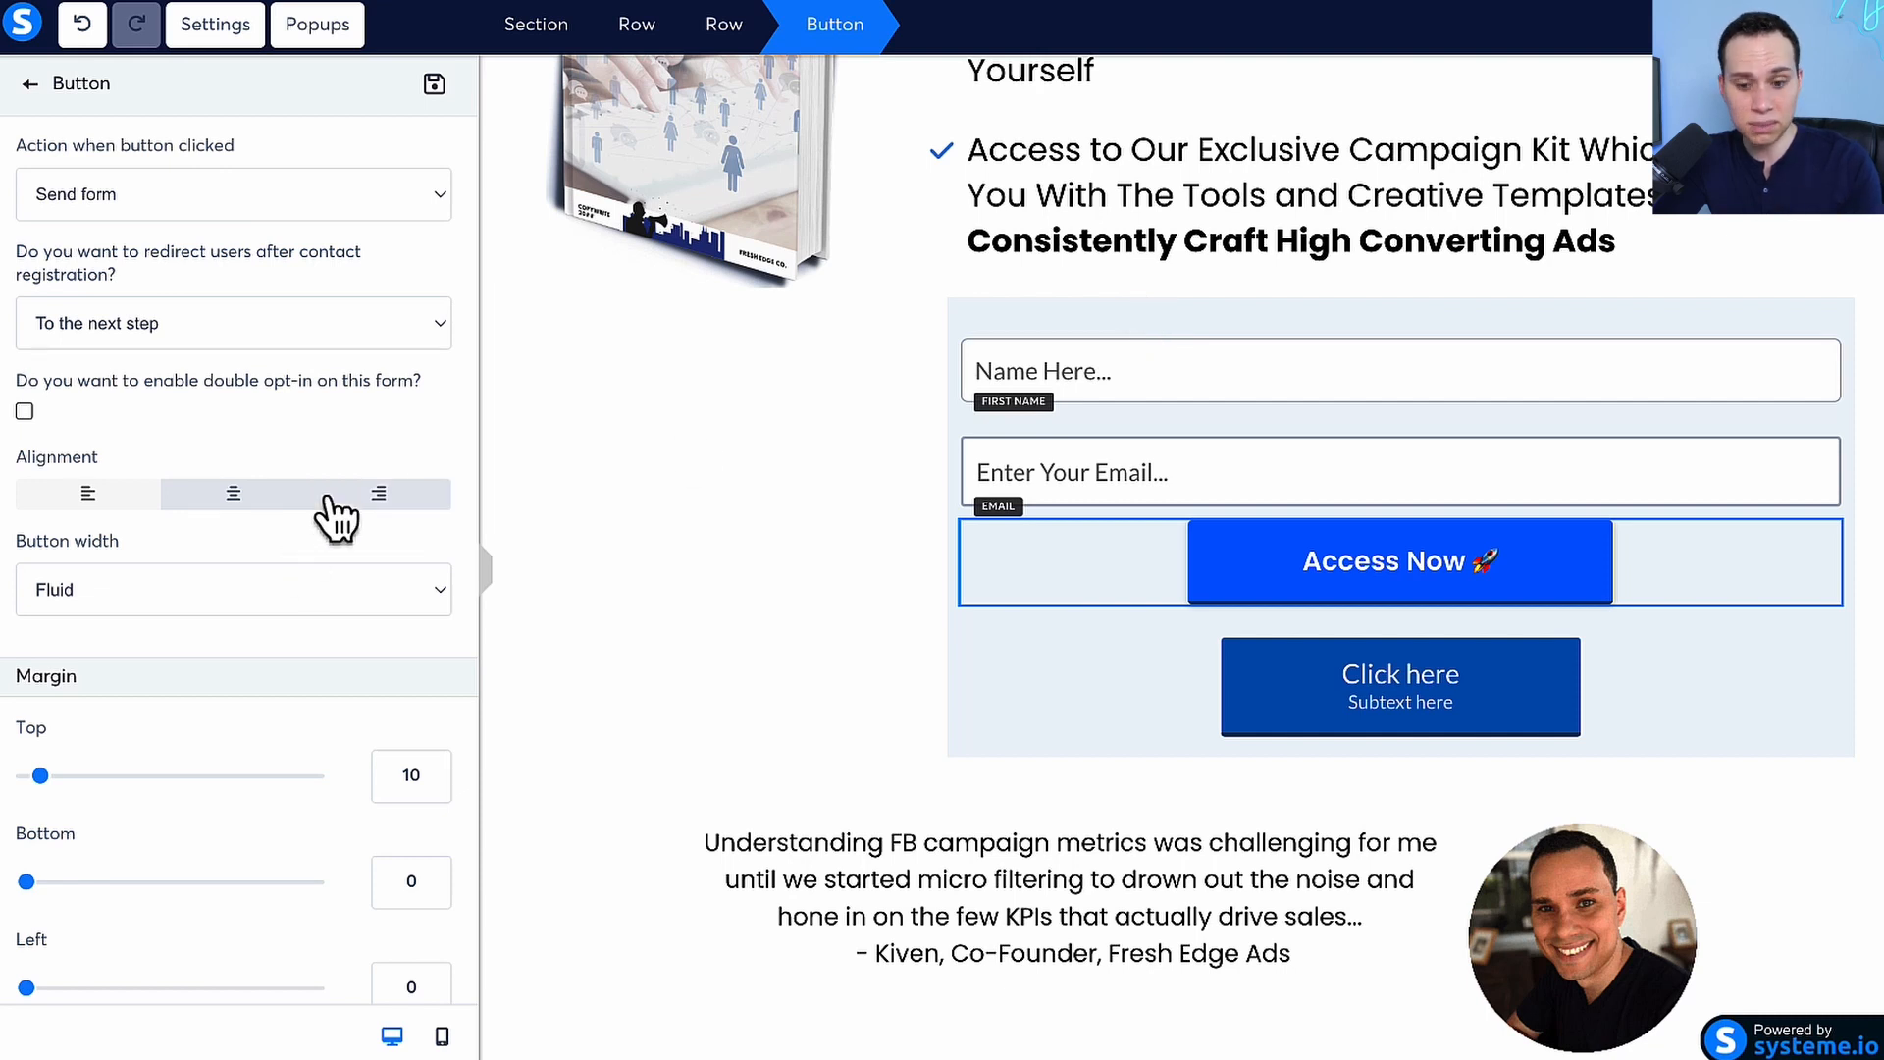
scroll(337, 517, "down", 14)
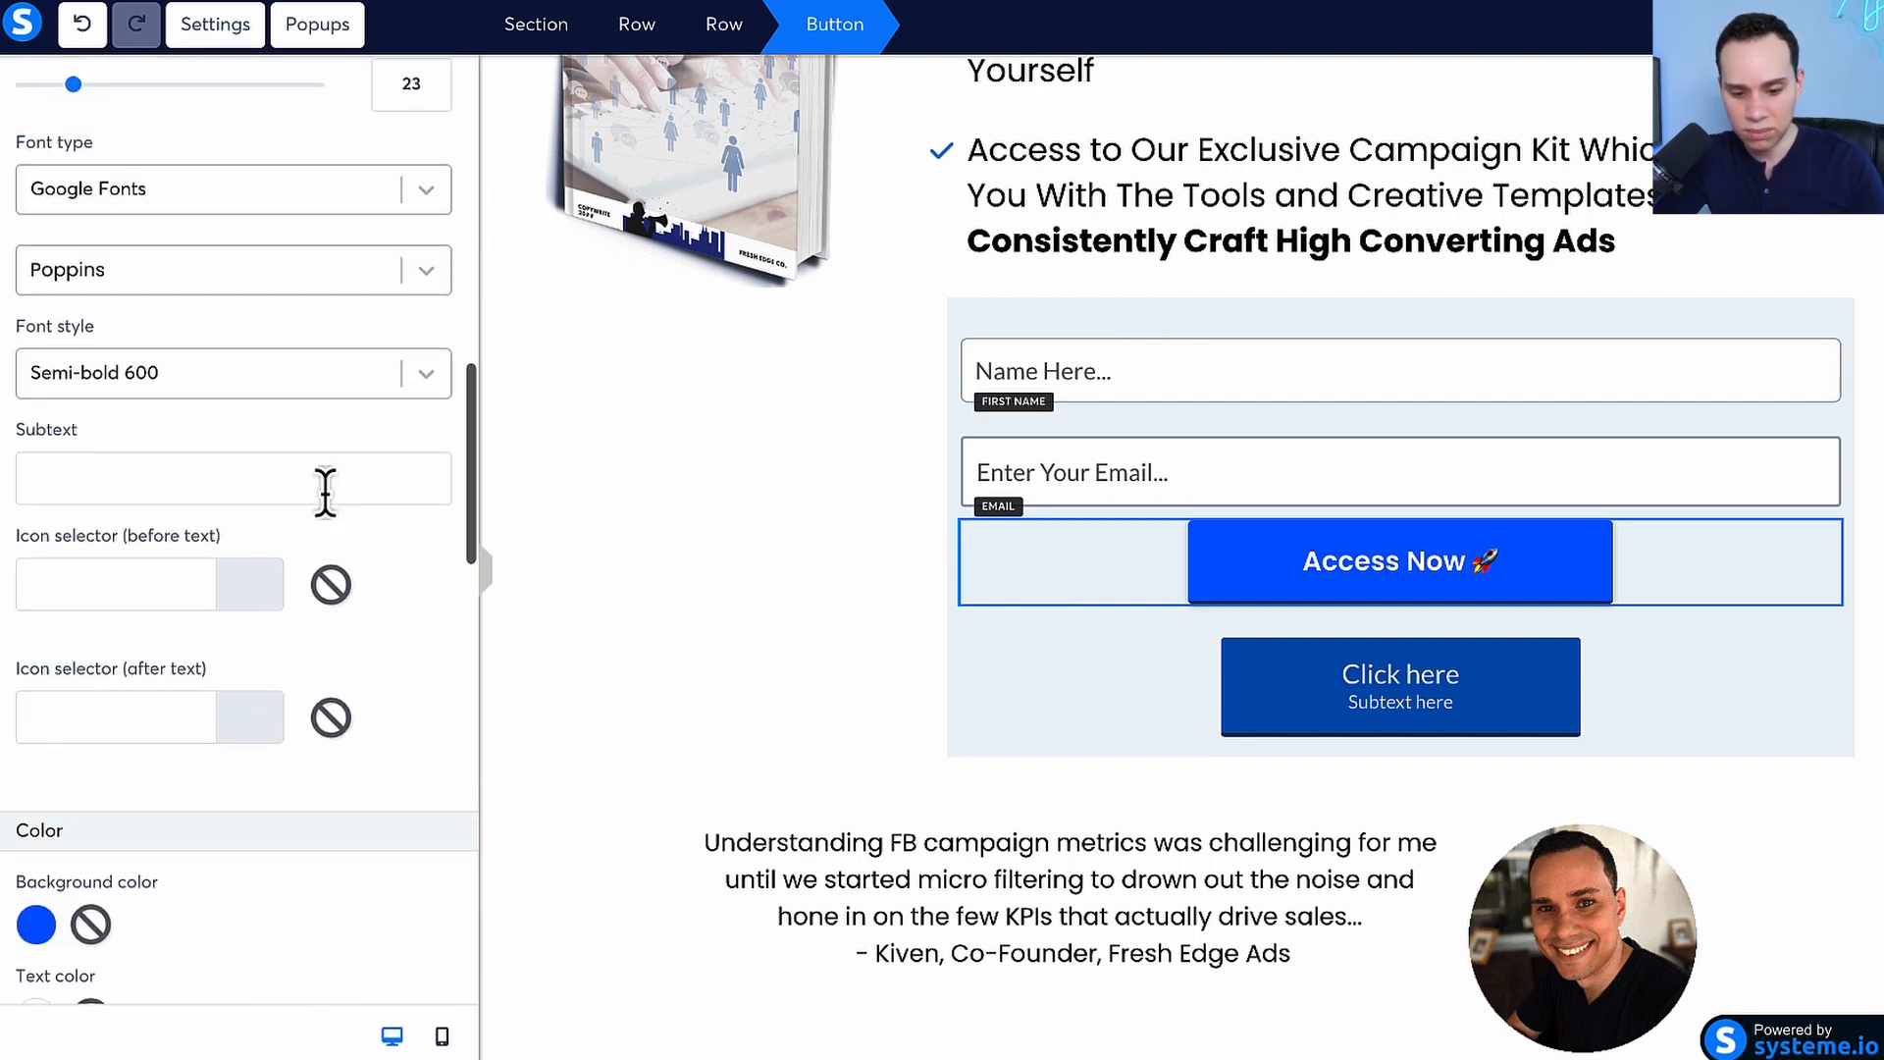
scroll(316, 516, "down", 7)
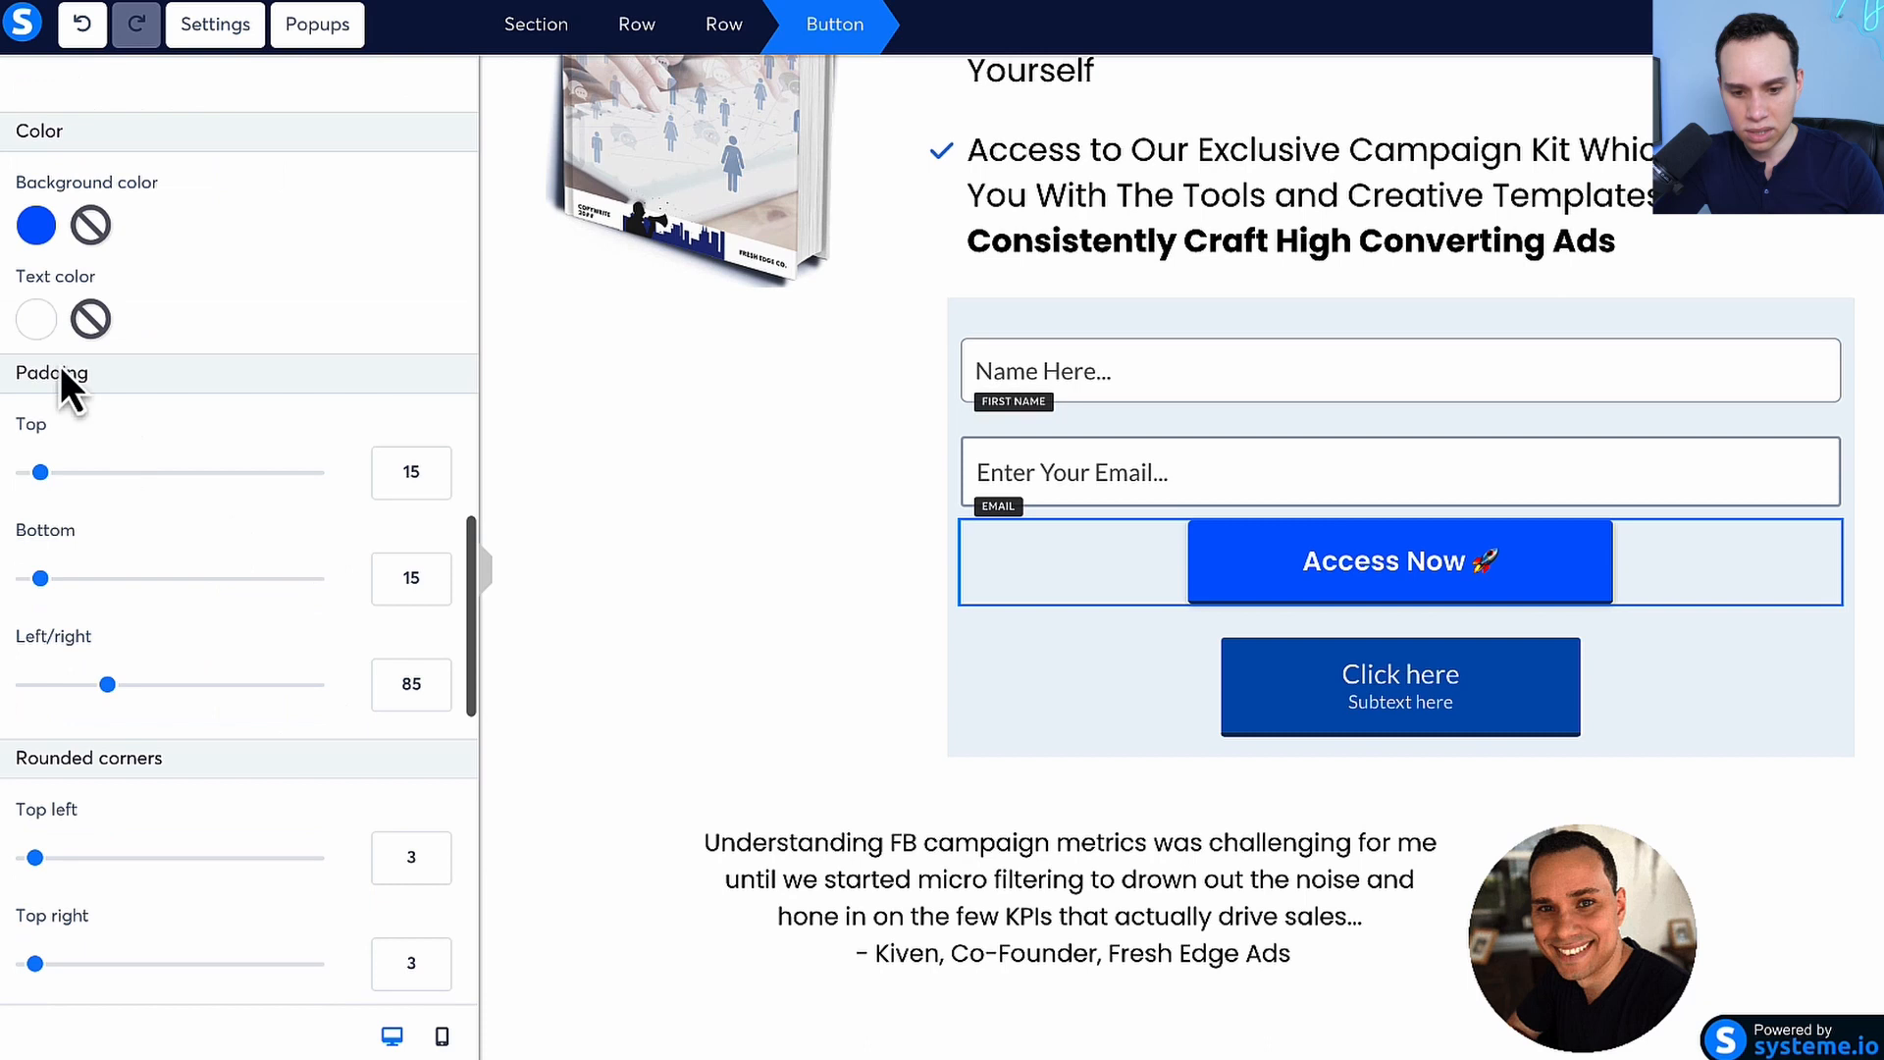
left_click(36, 226)
left_click(228, 550)
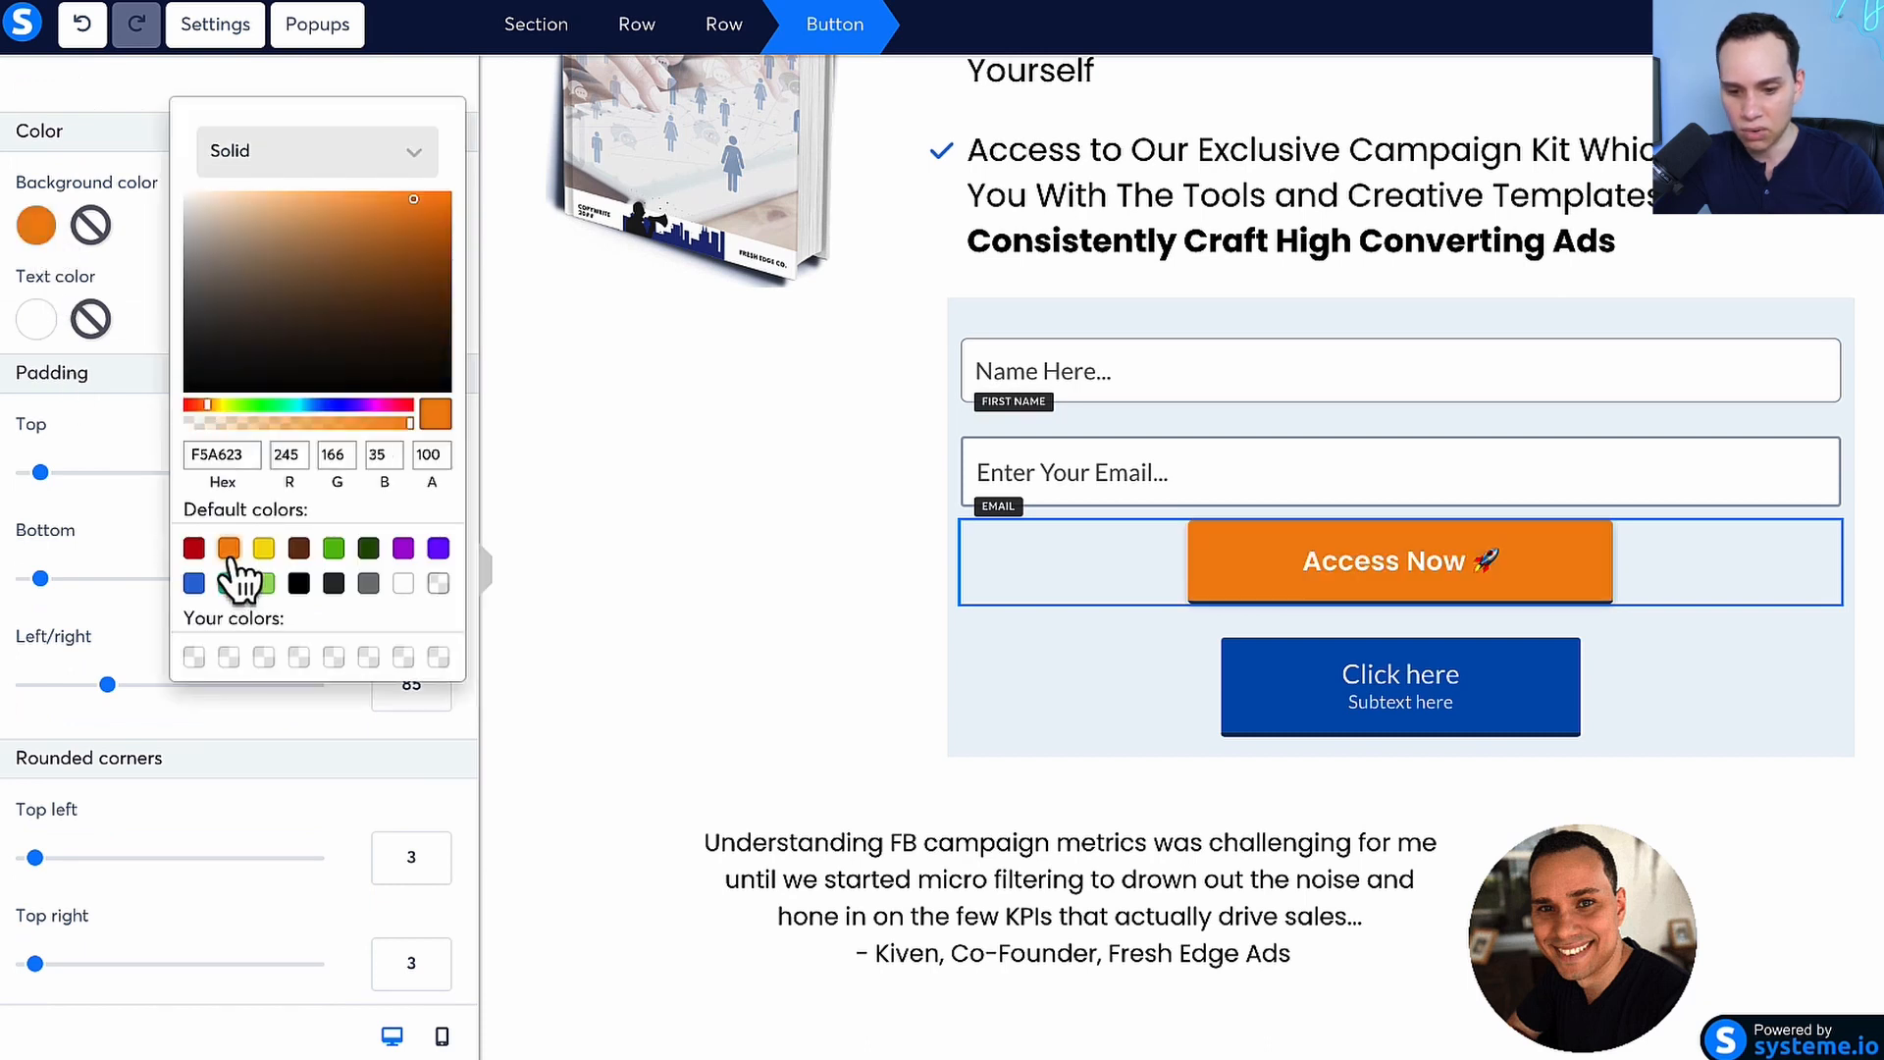
left_click(263, 547)
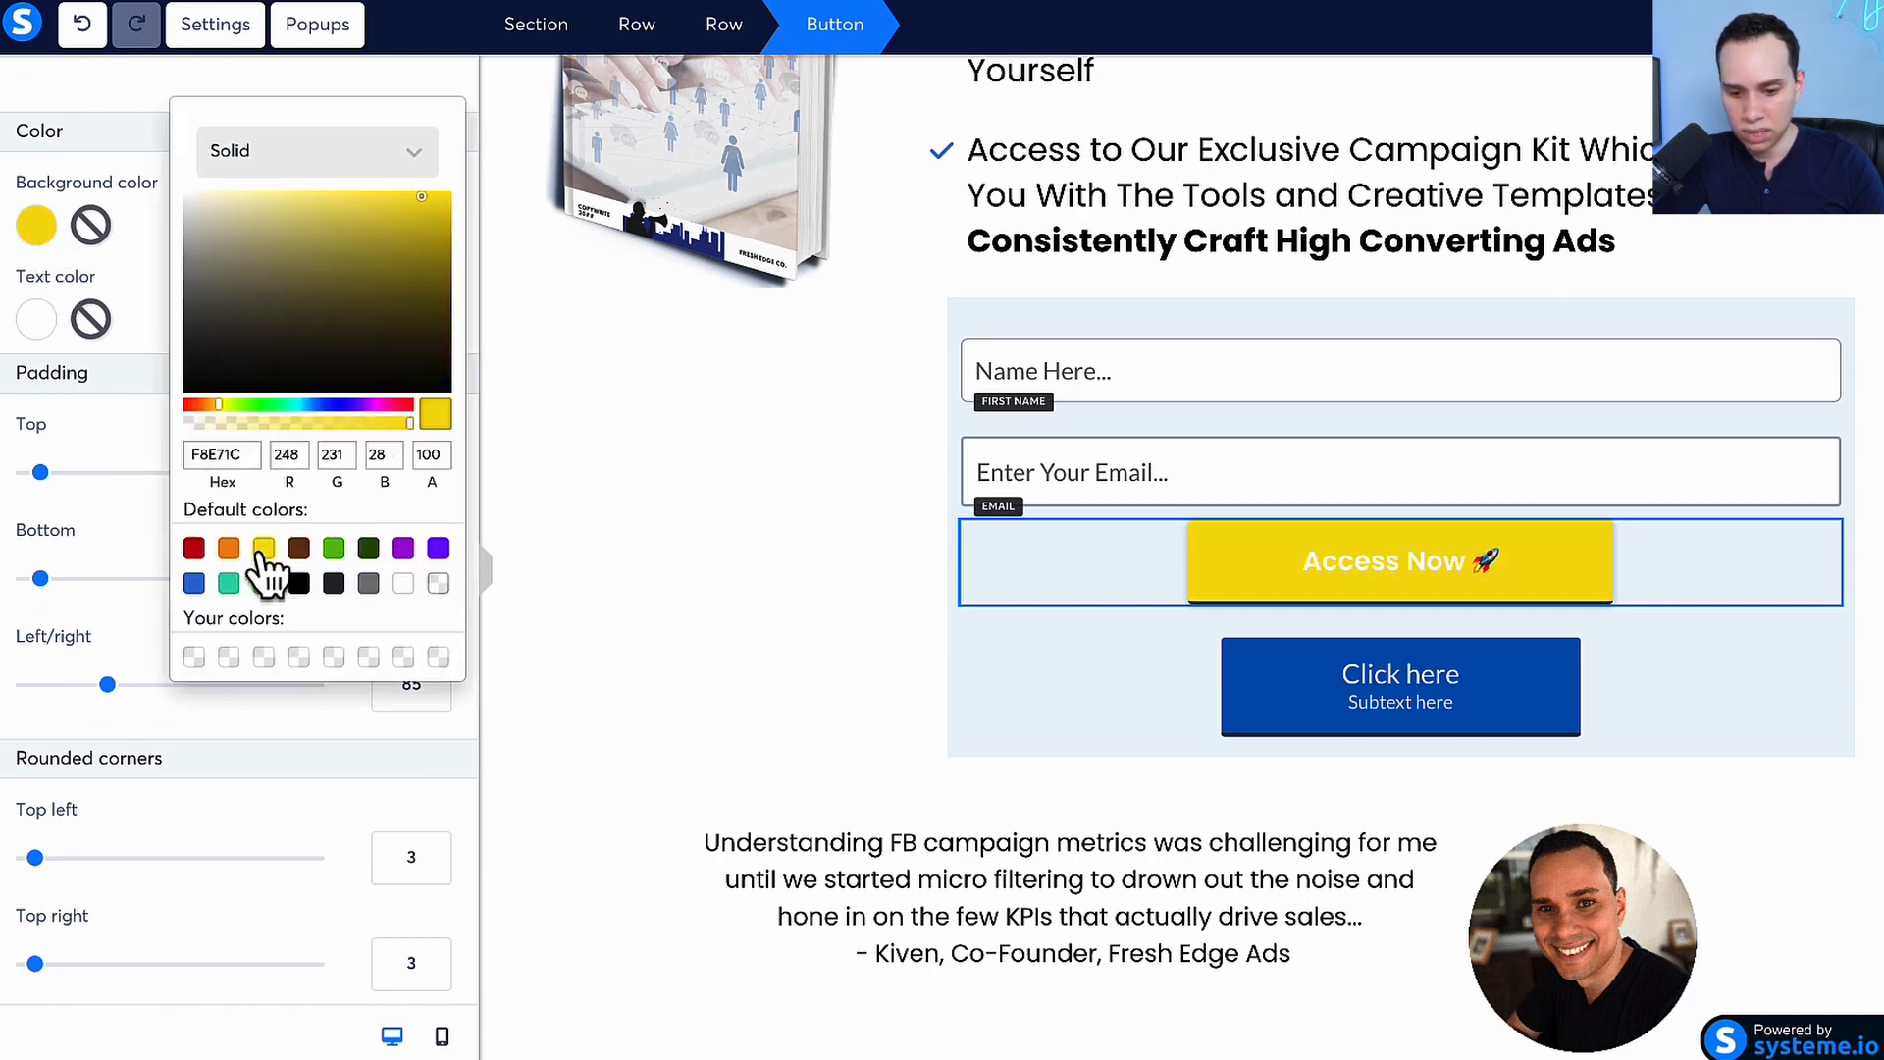
left_click(229, 549)
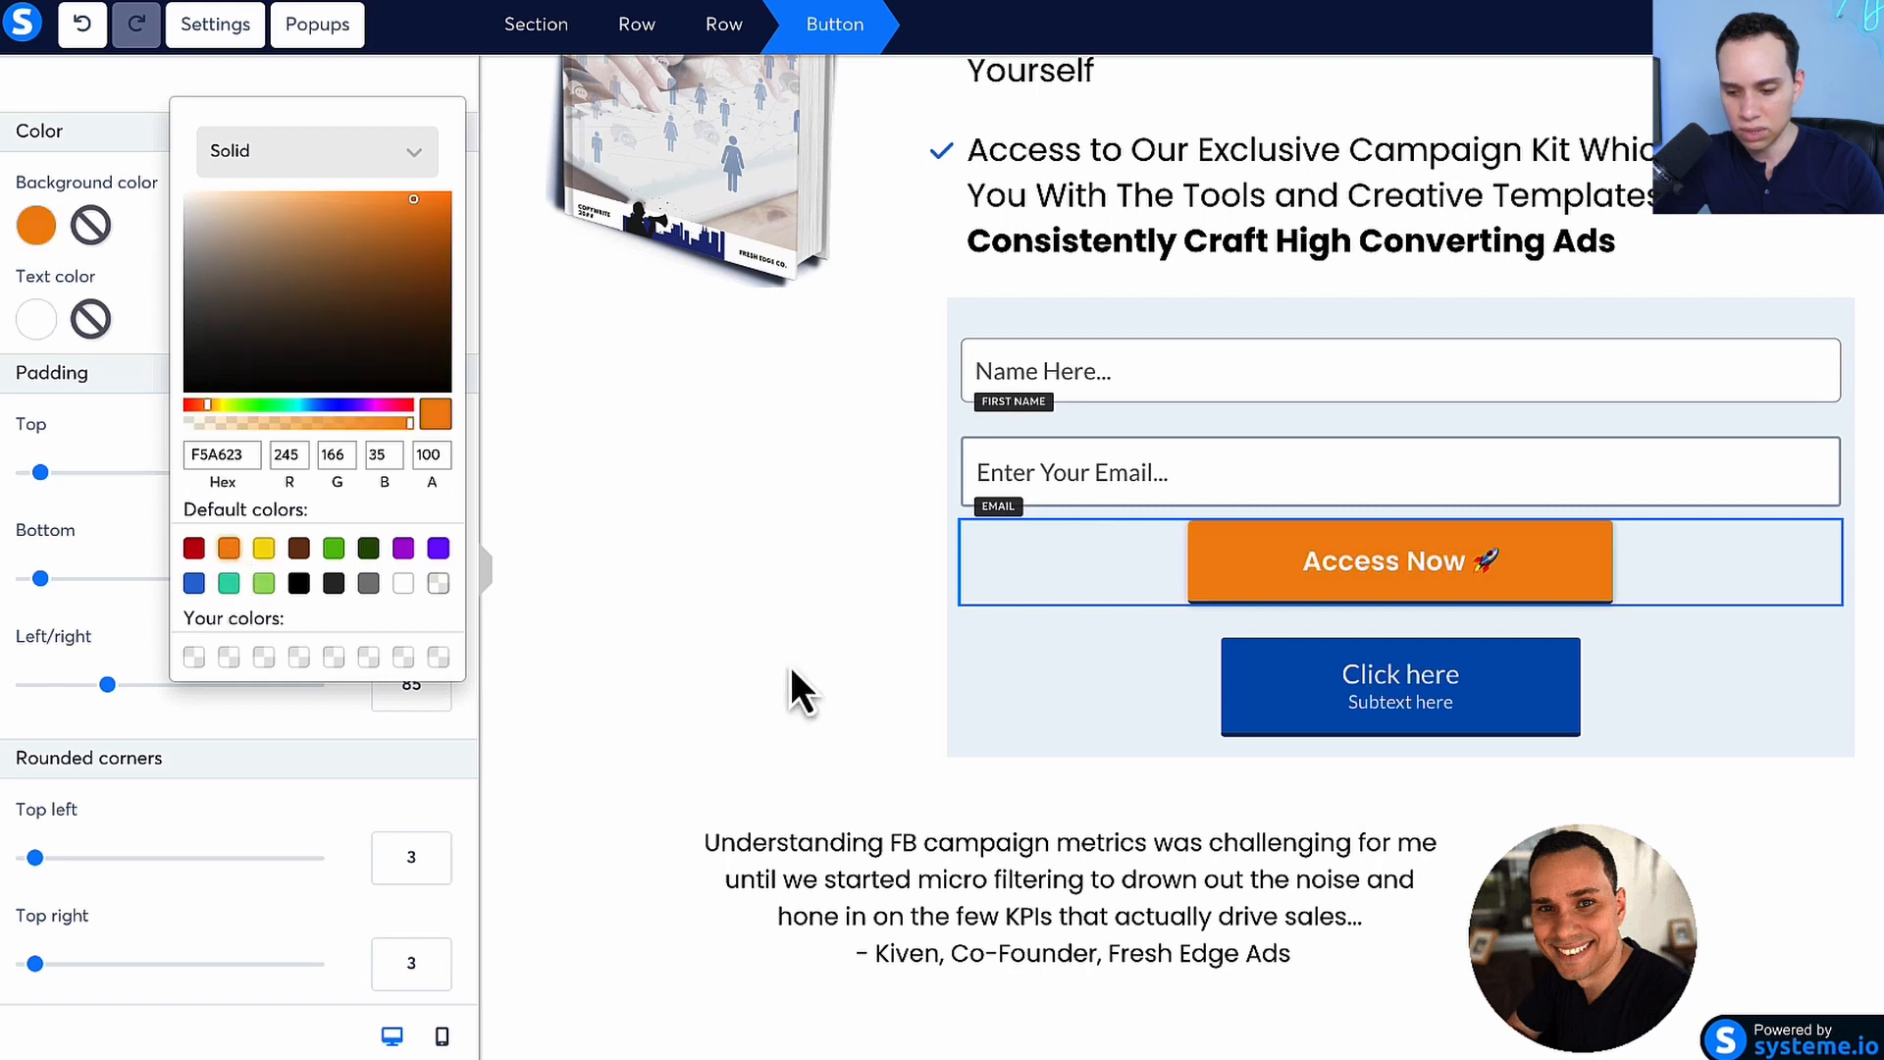
left_click(742, 699)
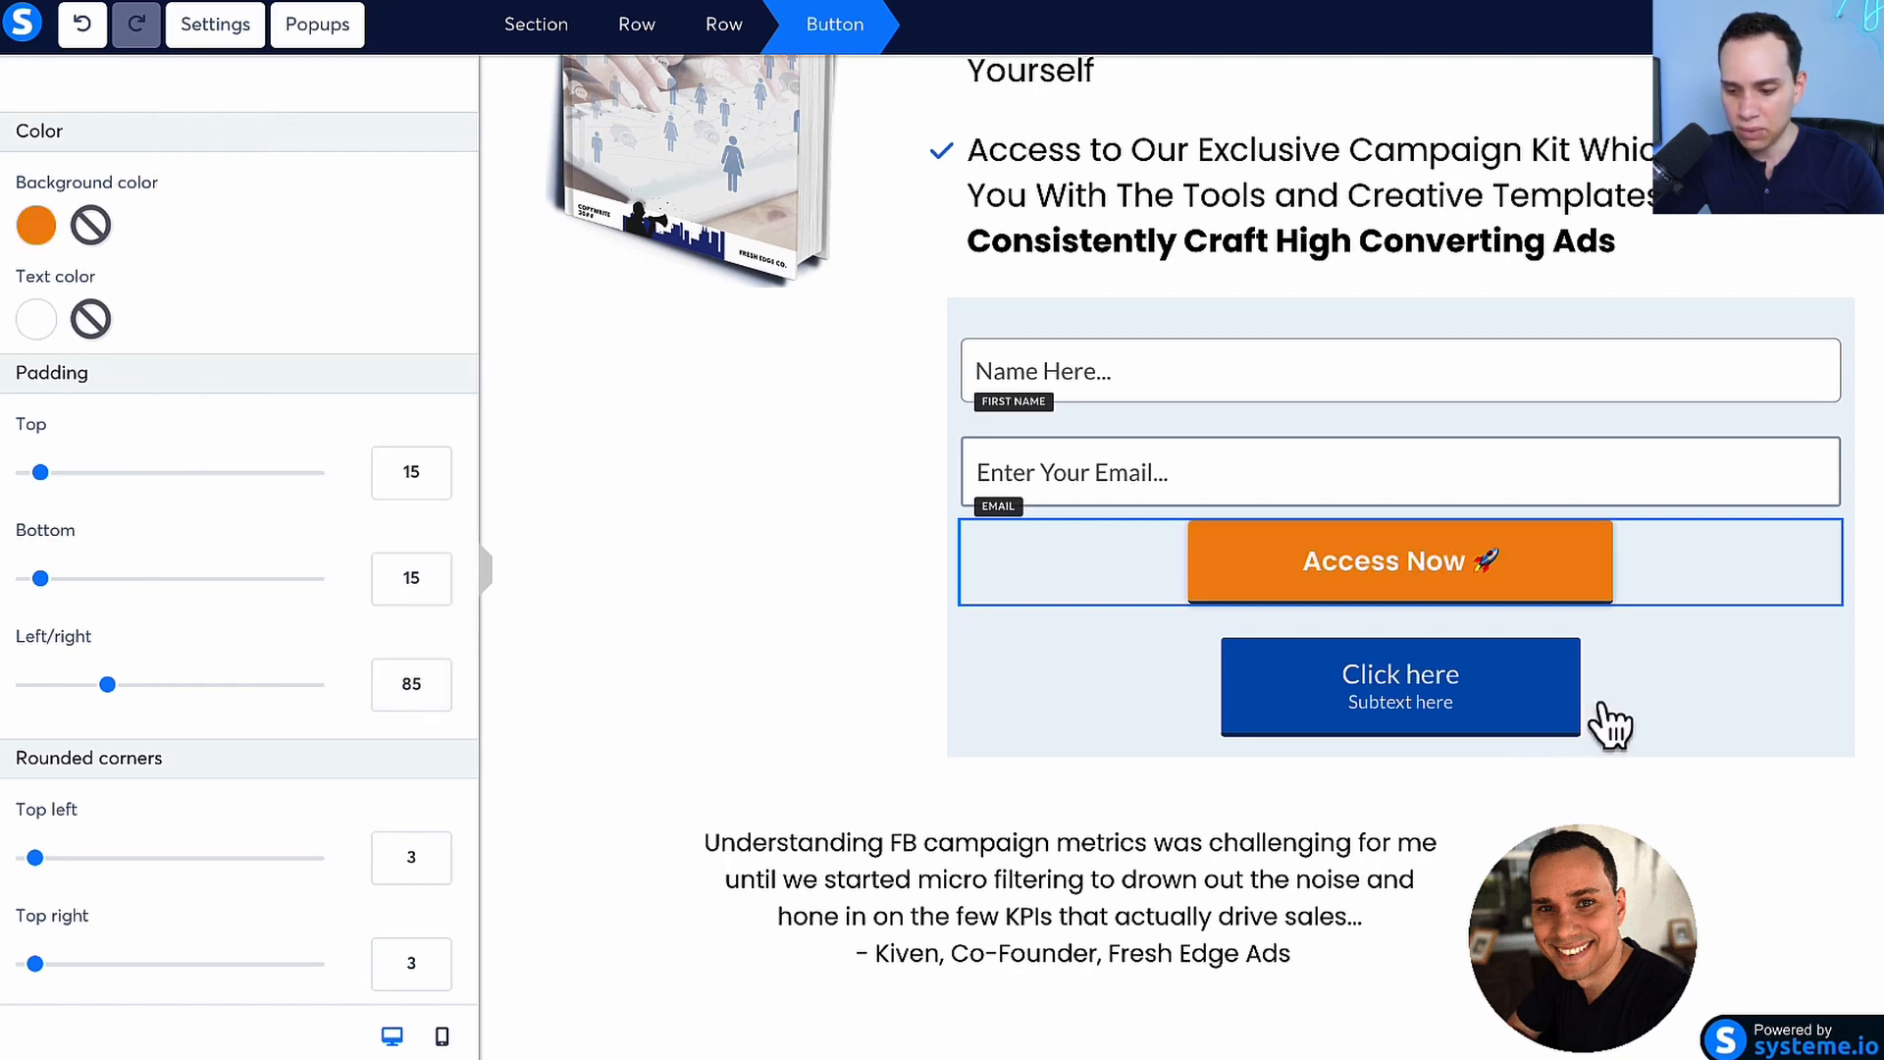
Delete the extra Click here button below the Access Now button and save the page changes
left_click(1601, 706)
left_click(1822, 620)
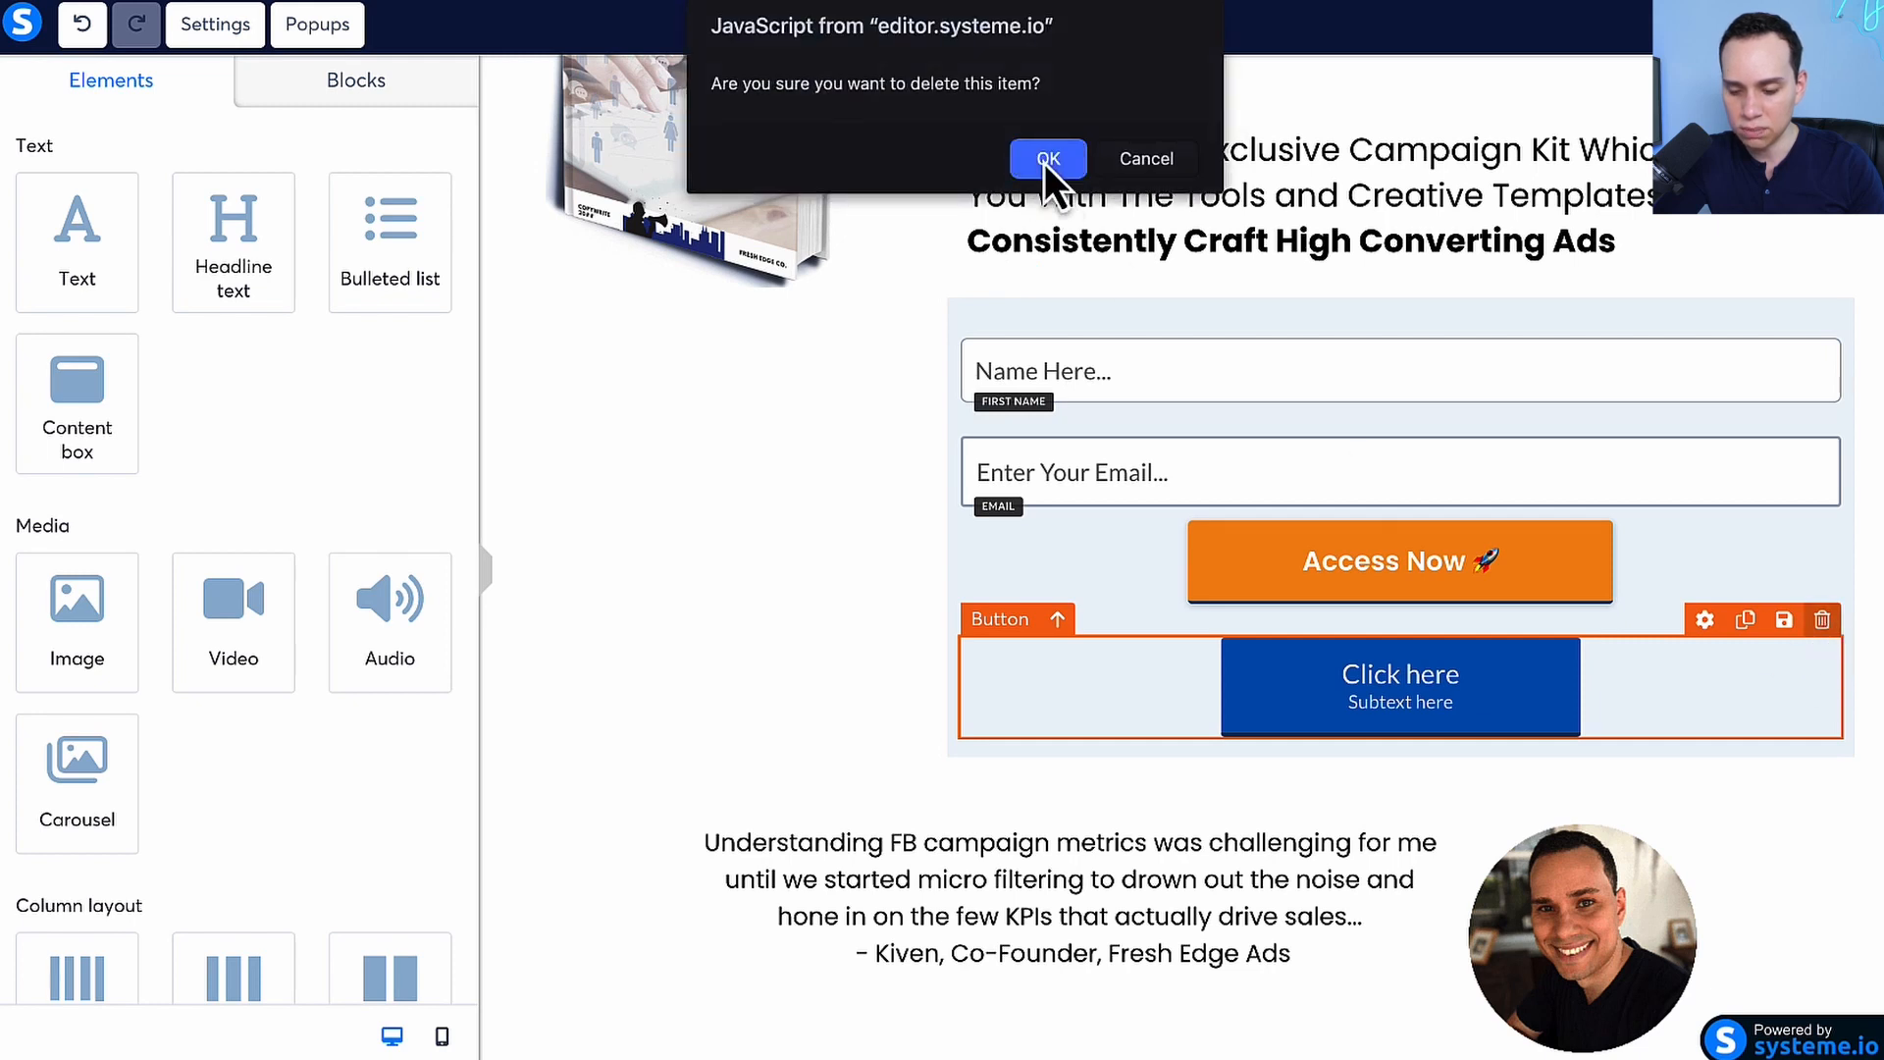
left_click(1044, 163)
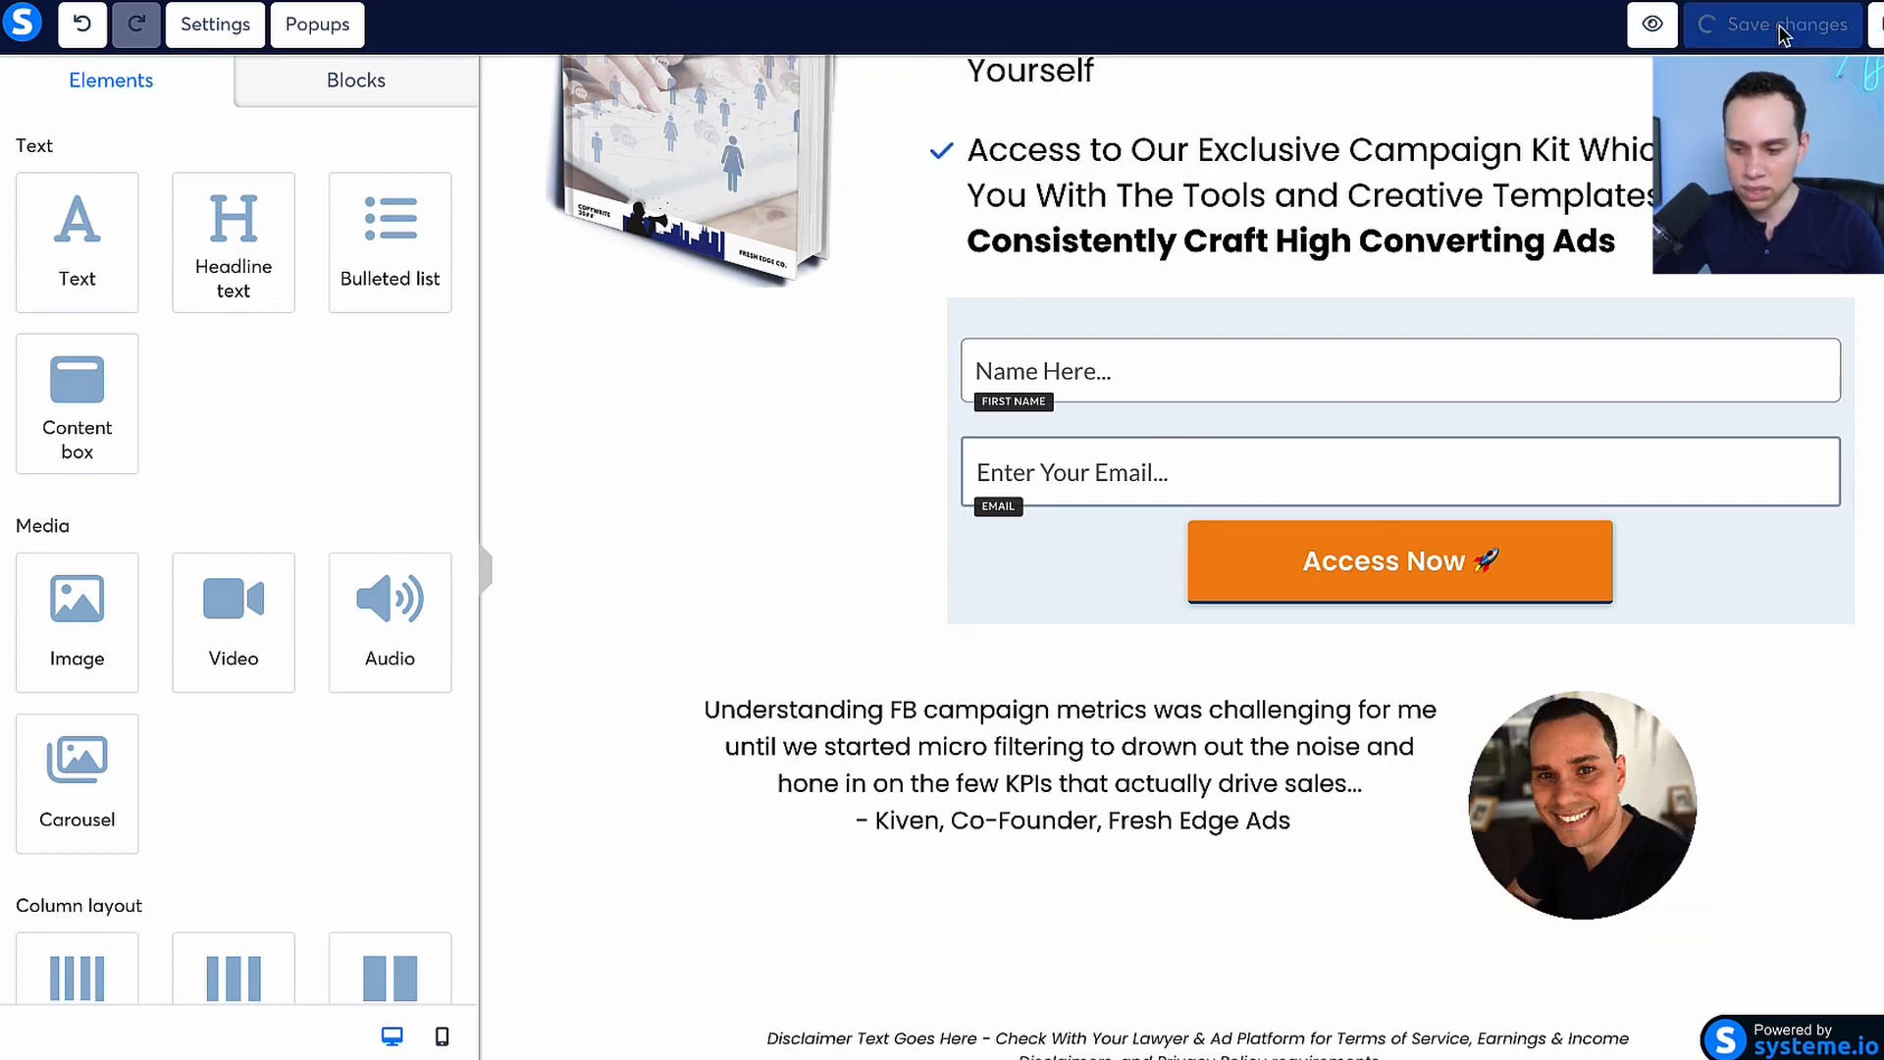
Preview the landing page and examine its headline, bullets, lead magnet image, name and email fields, and testimonial
scroll(868, 648, "down", 1)
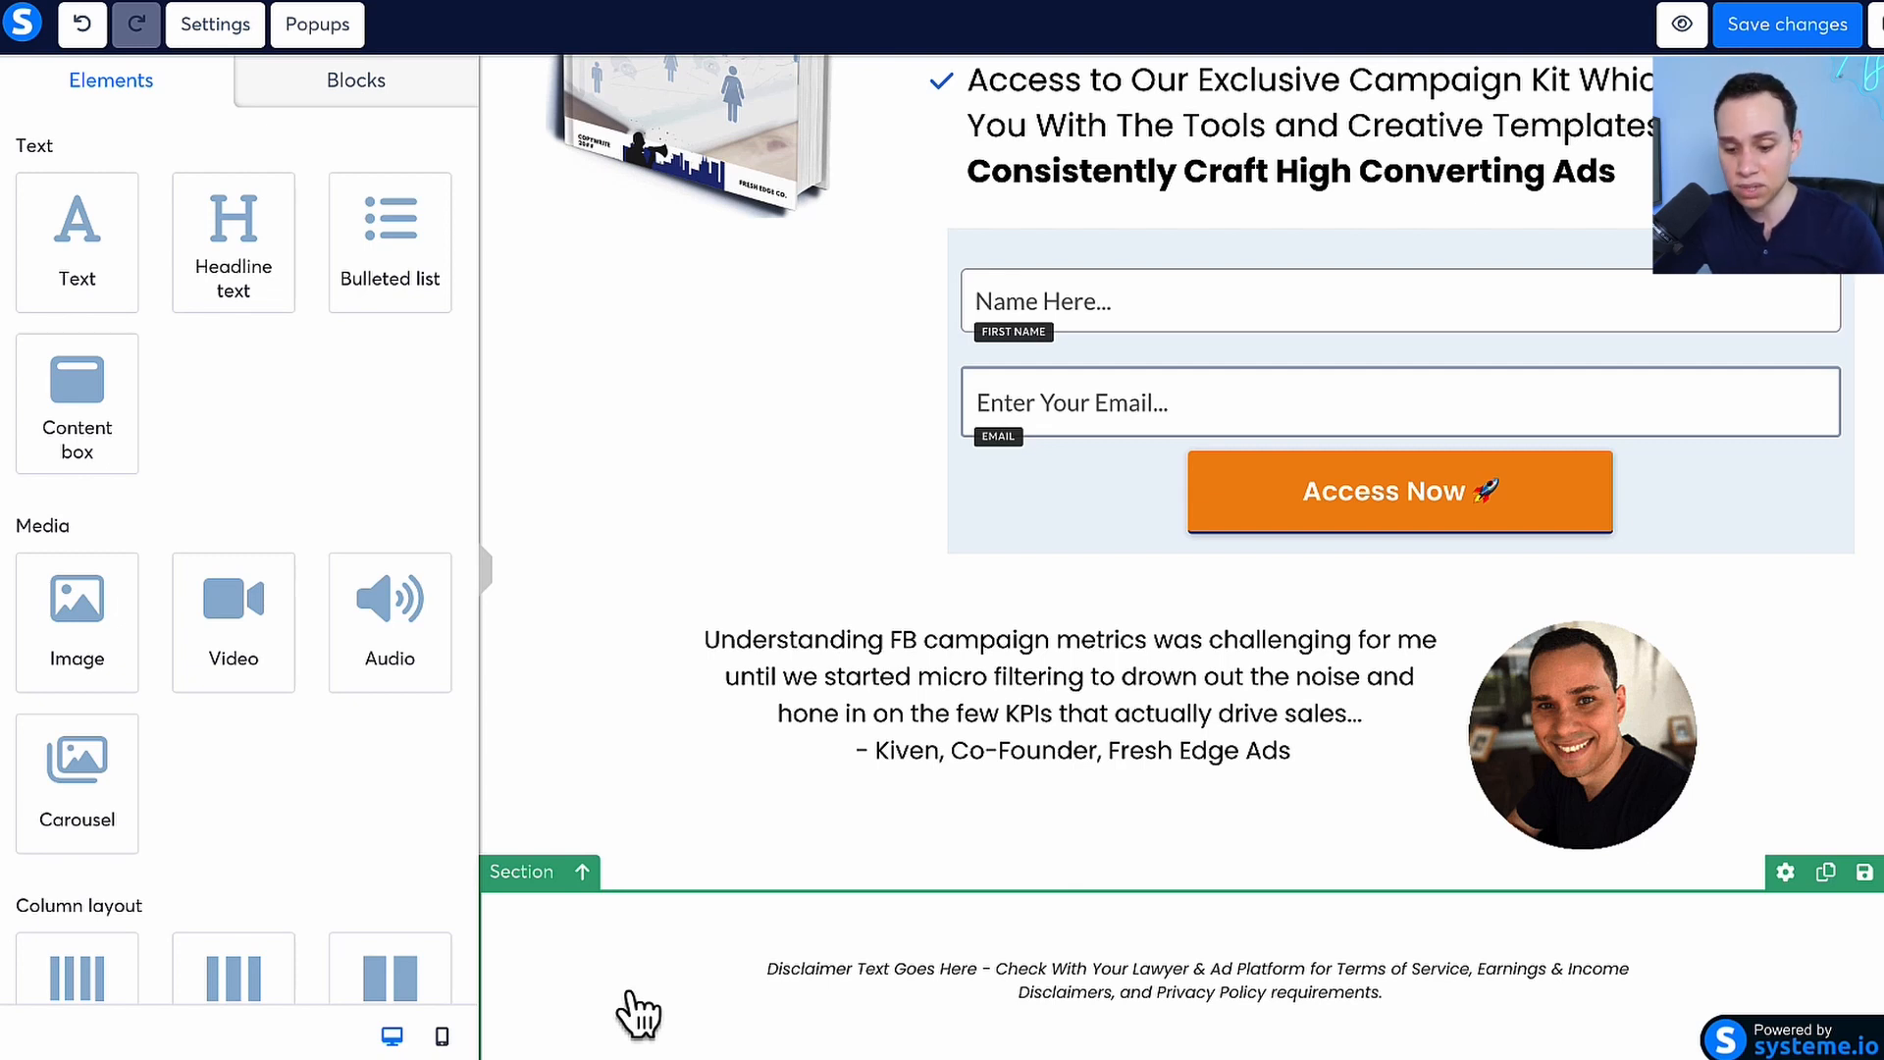
scroll(981, 638, "up", 6)
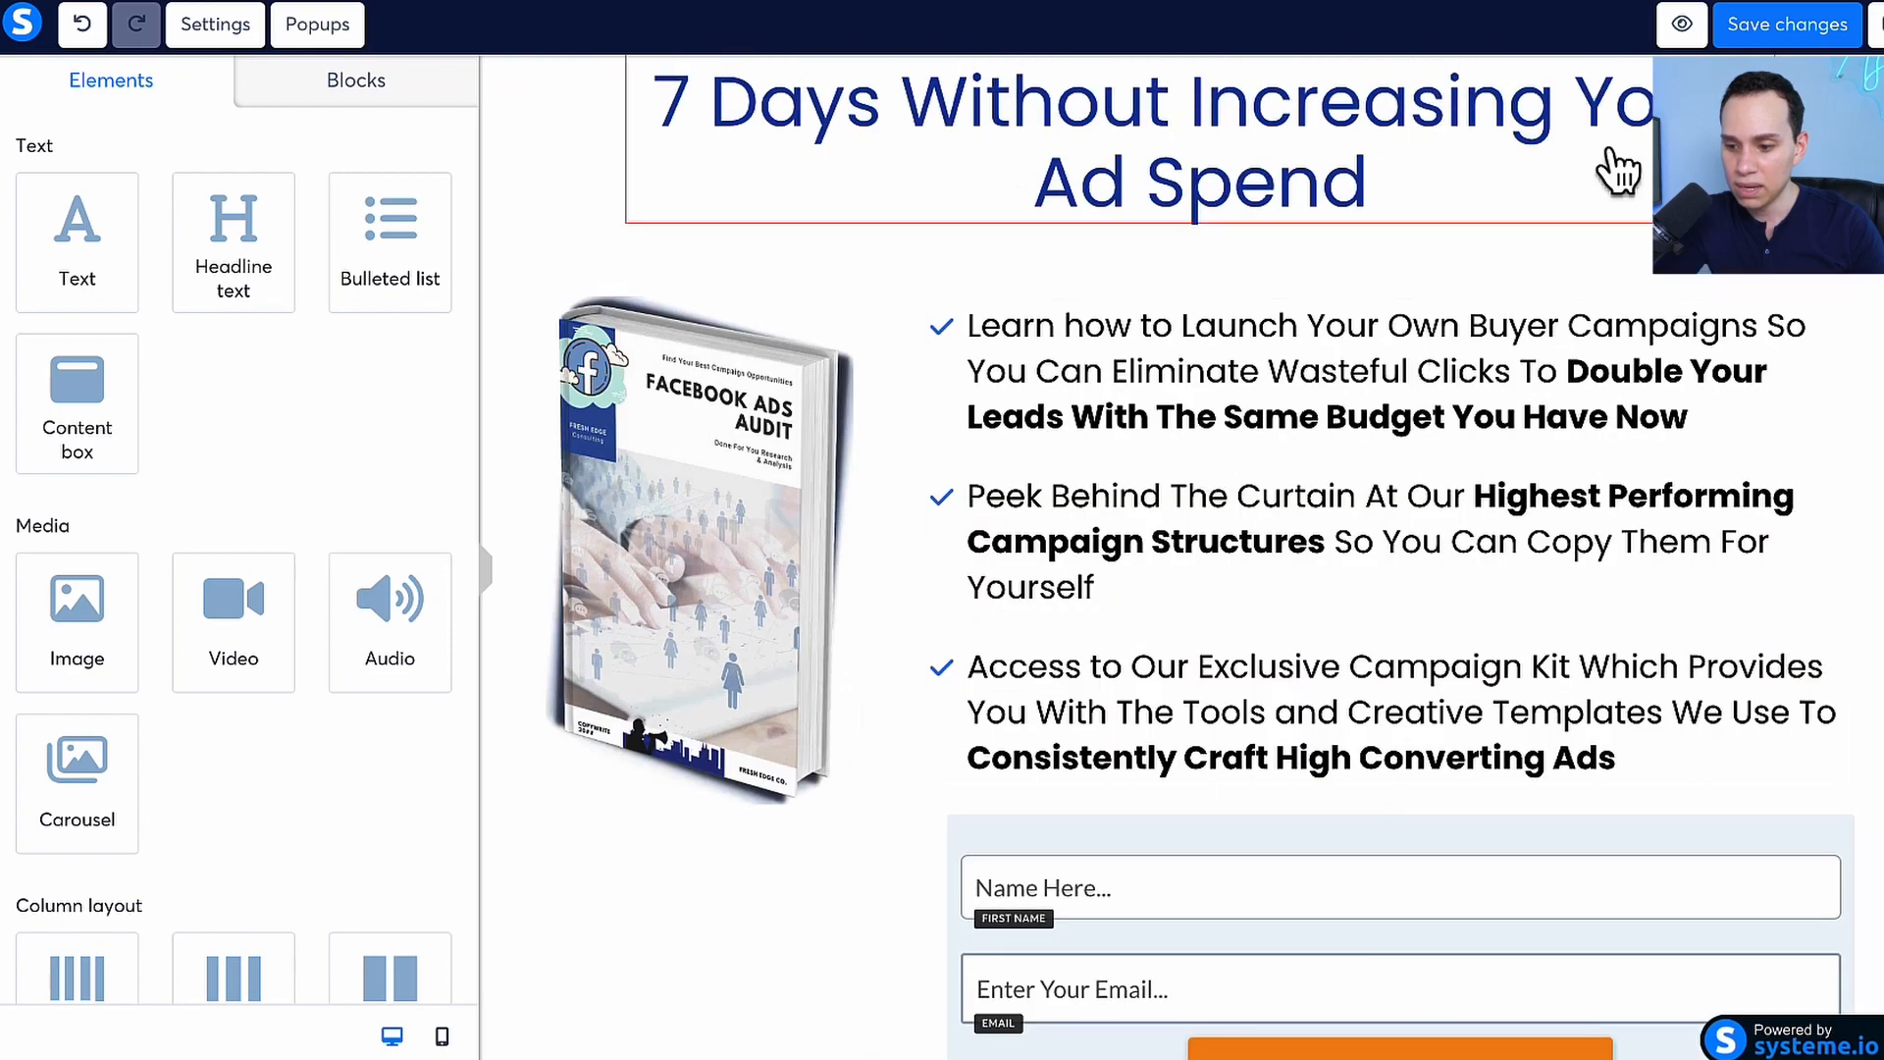
left_click(1681, 25)
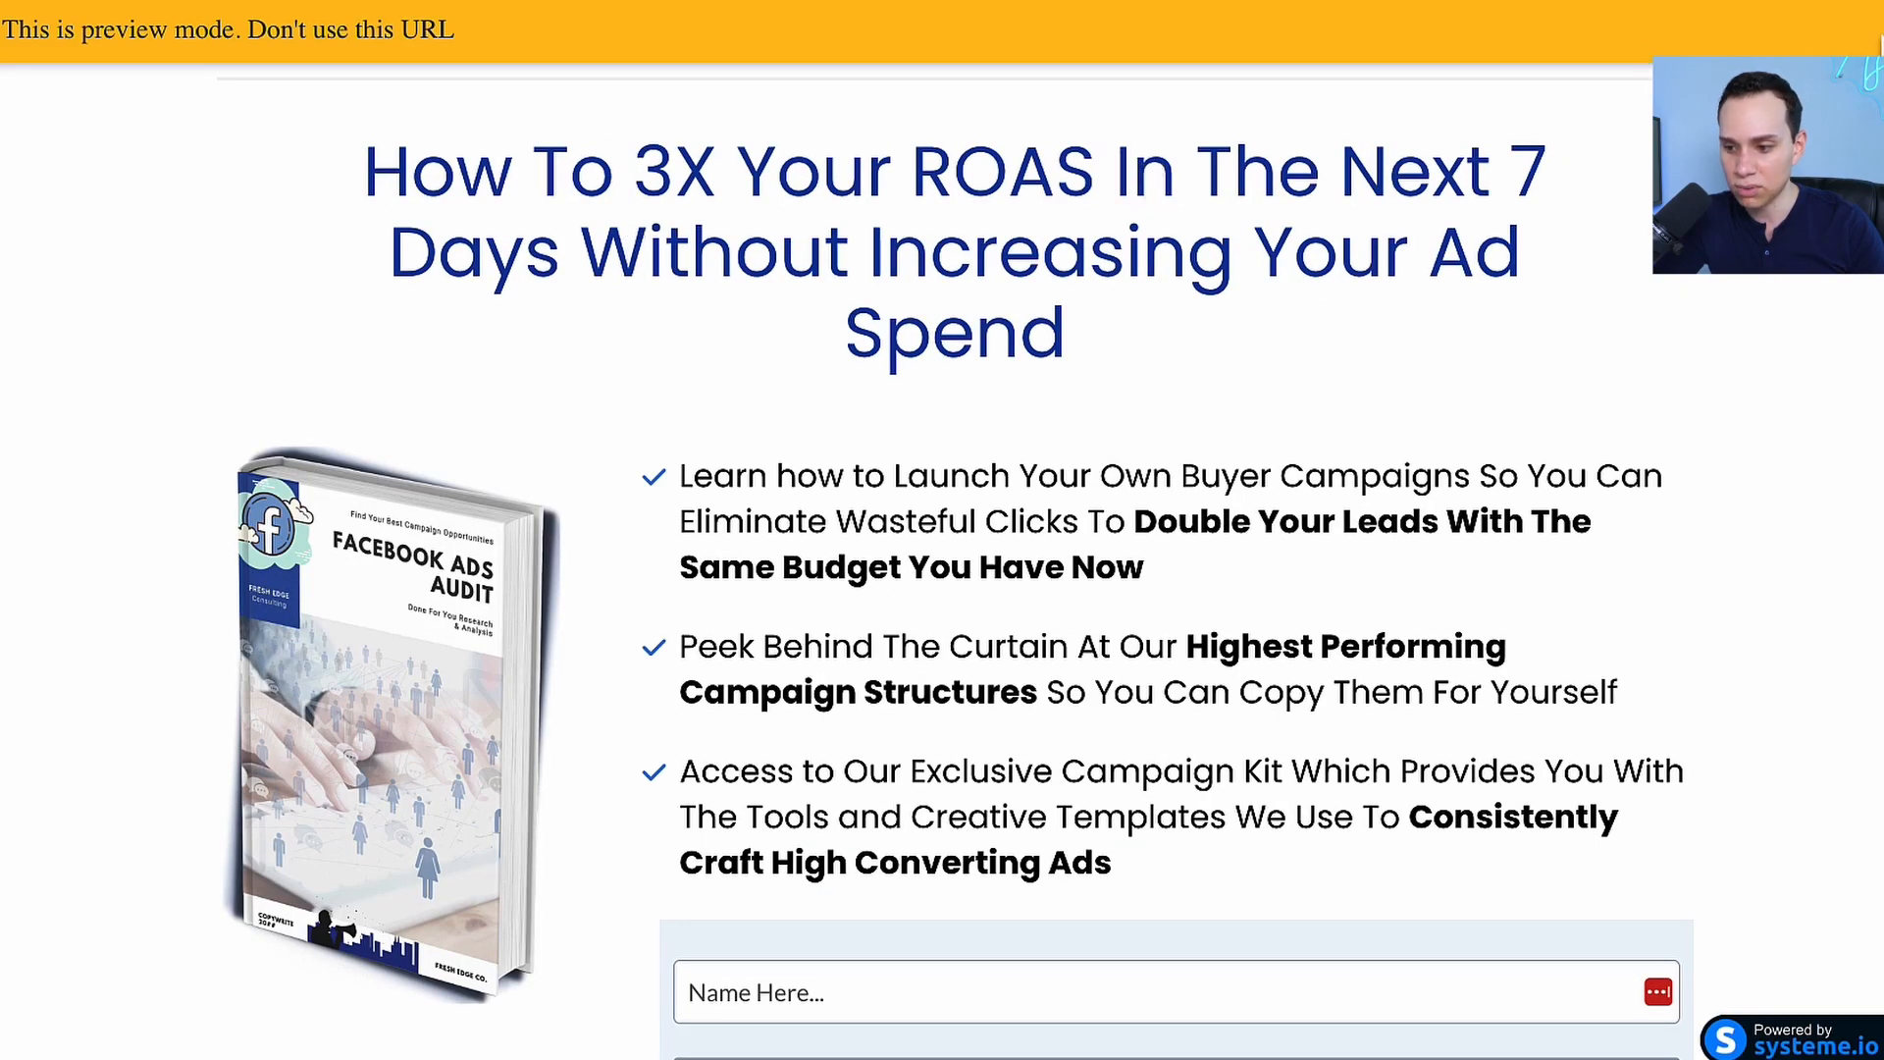
scroll(604, 400, "down", 1)
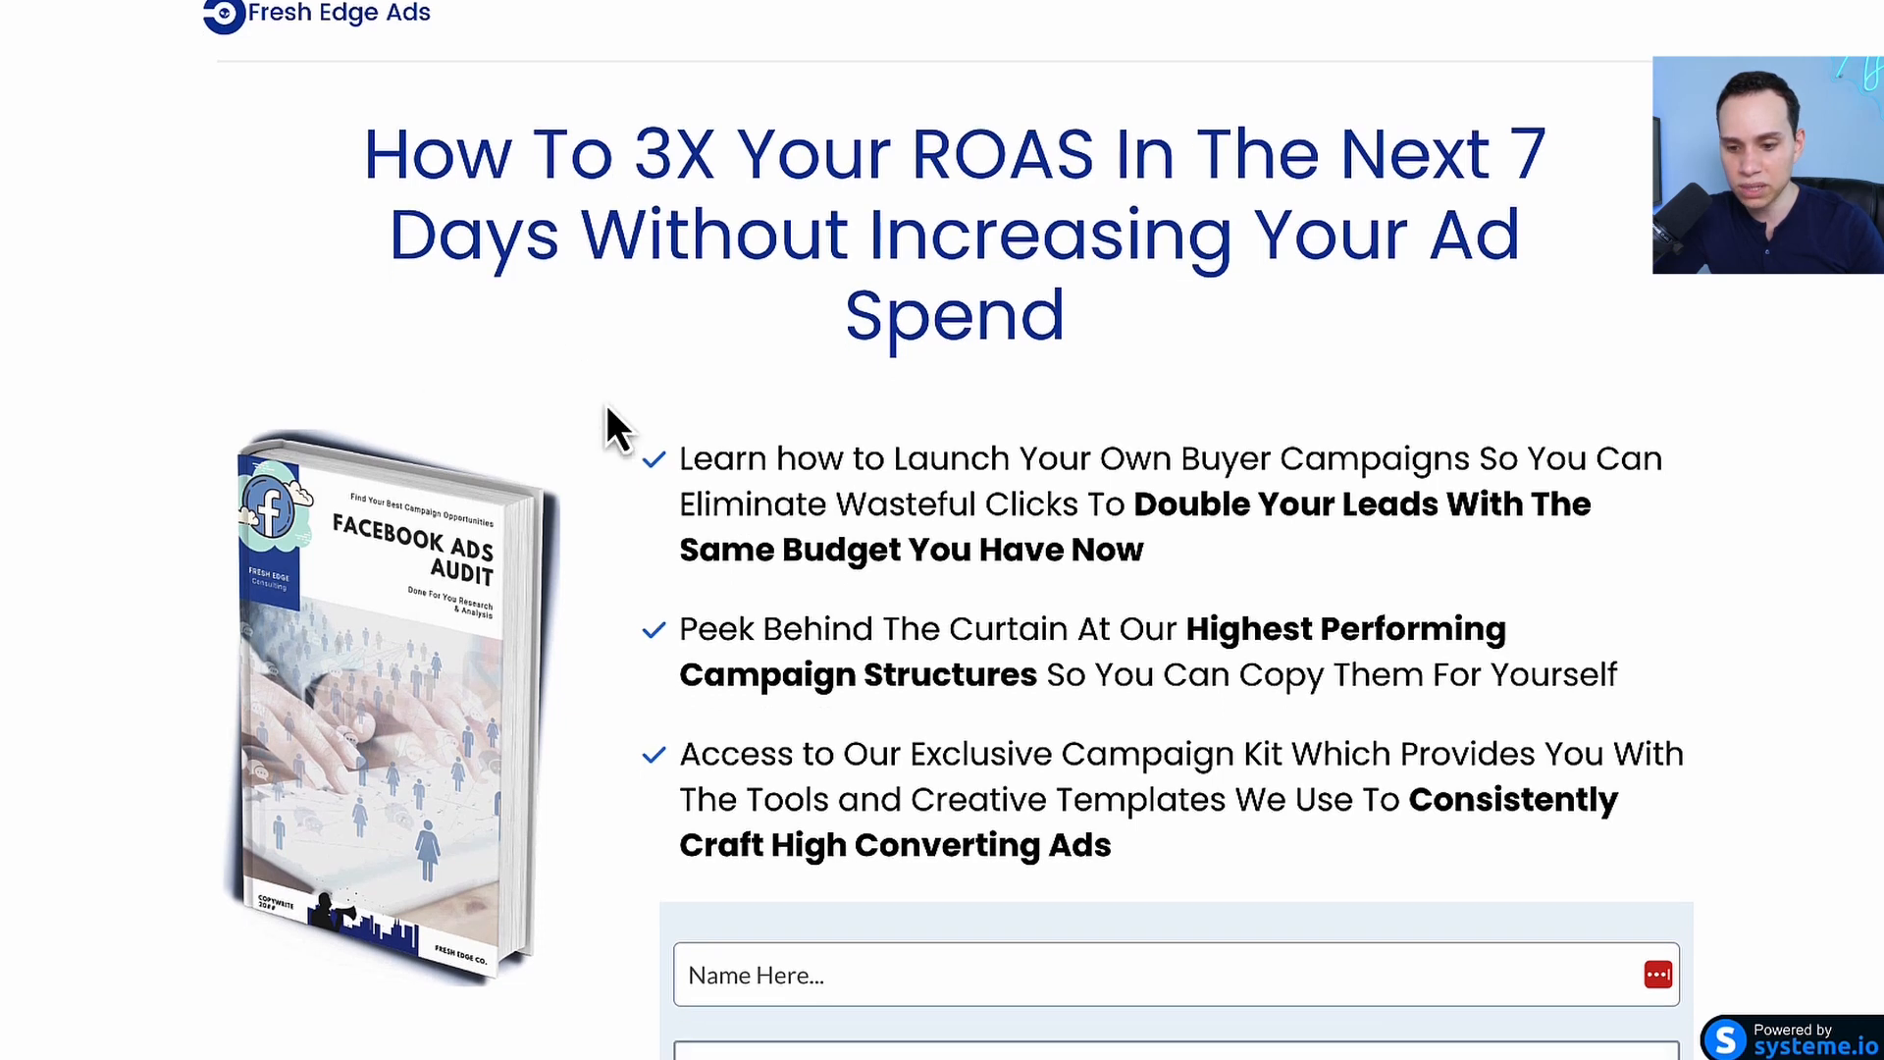
scroll(844, 230, "down", 3)
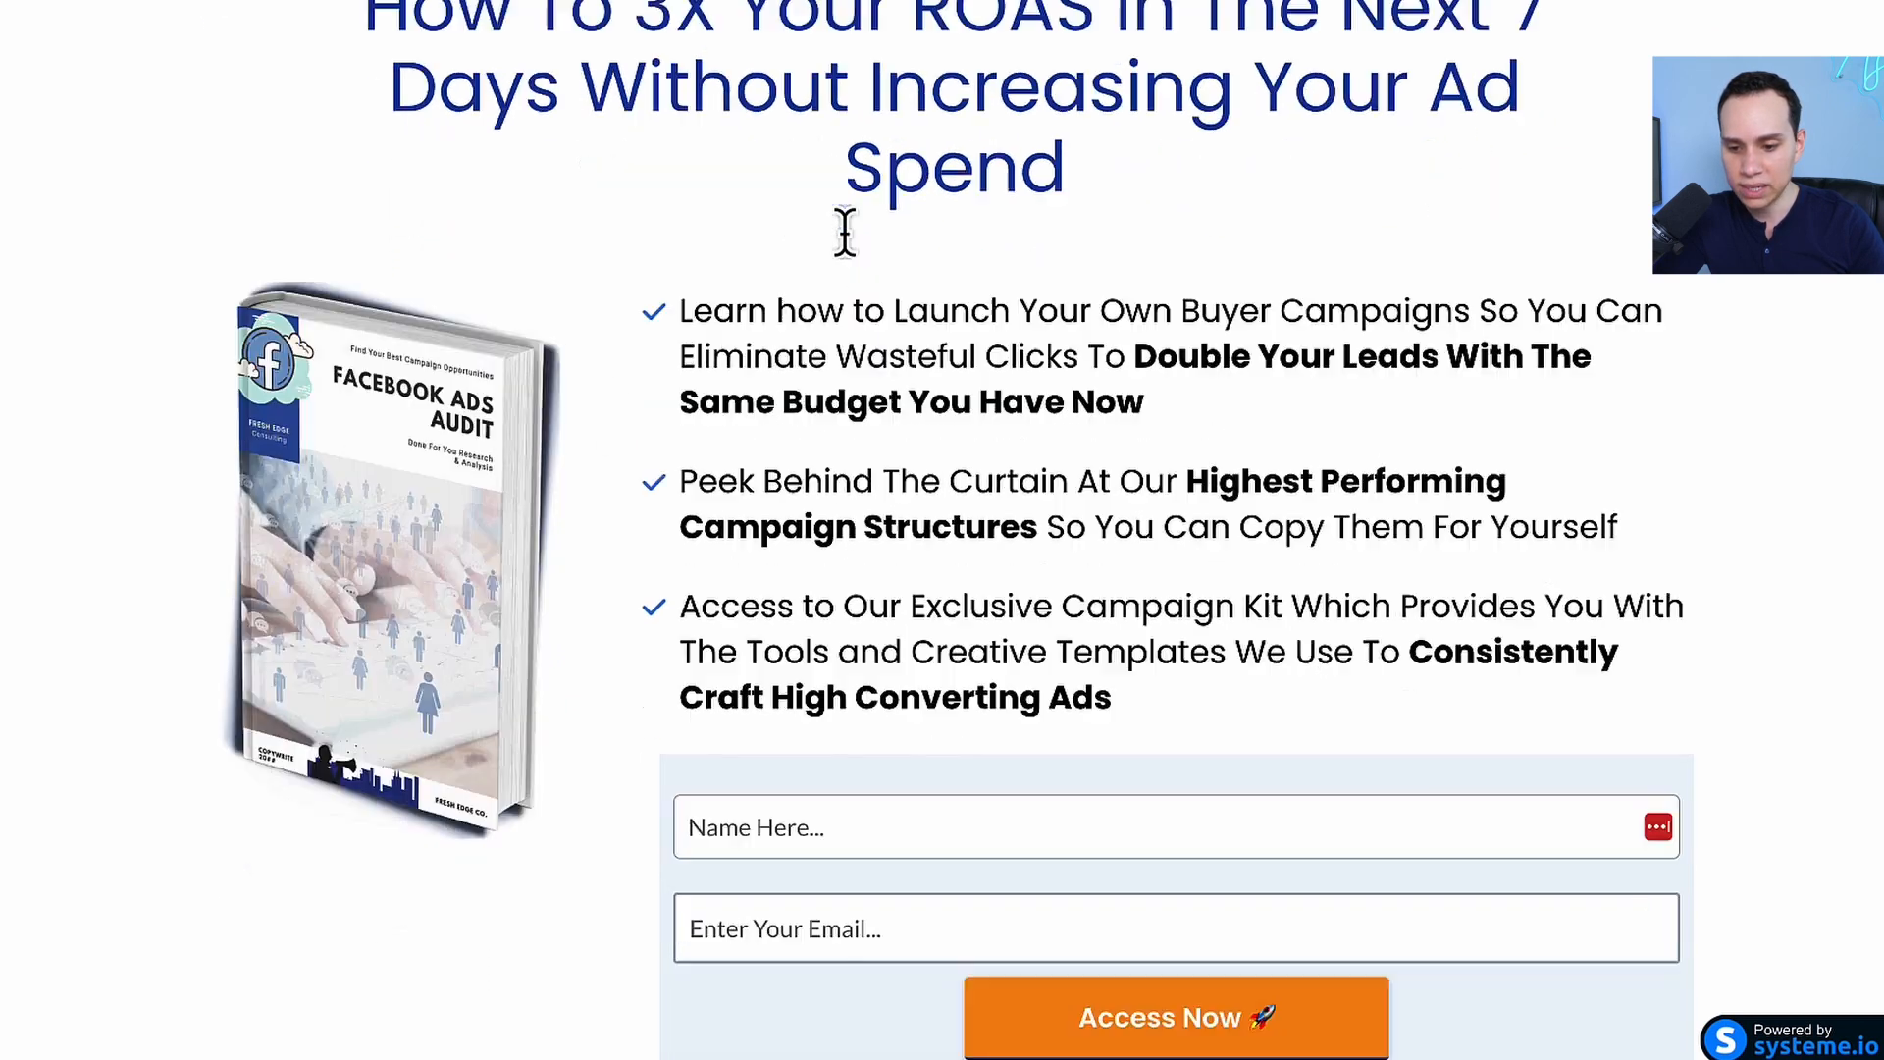
scroll(824, 505, "down", 1)
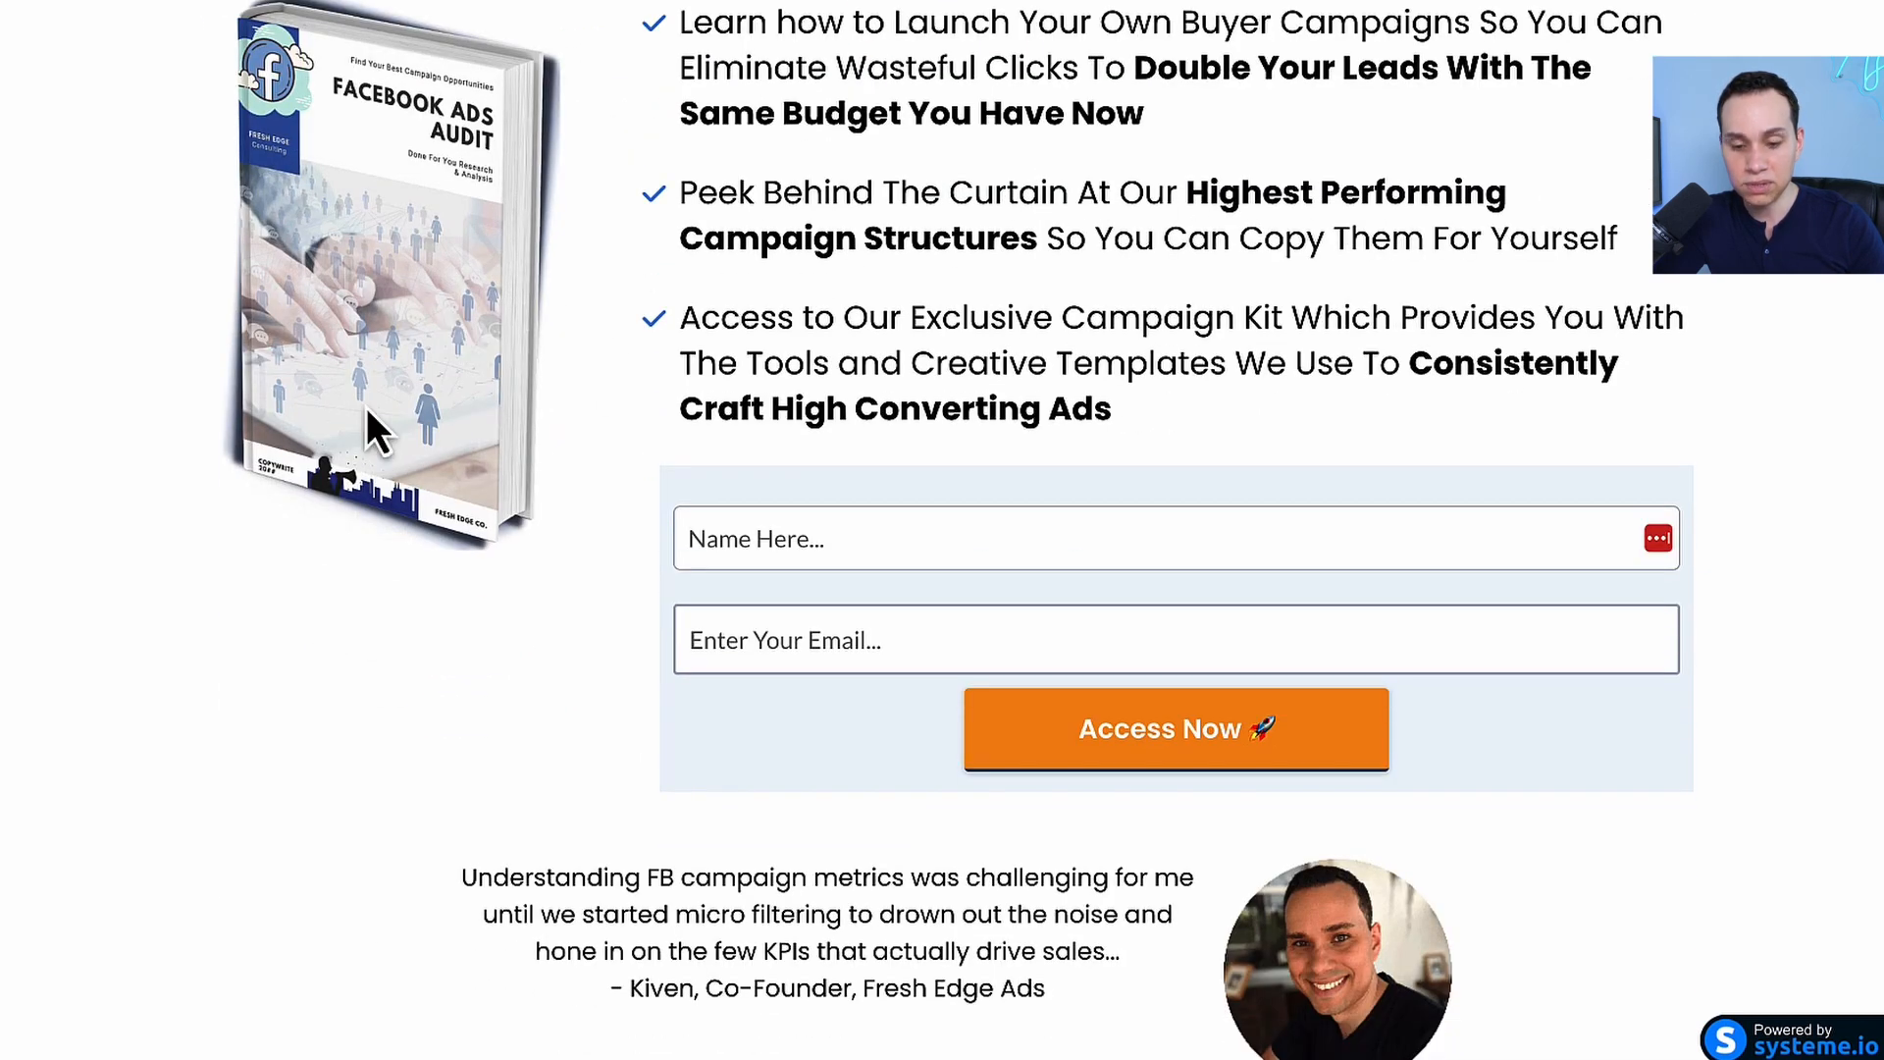
scroll(467, 355, "up", 1)
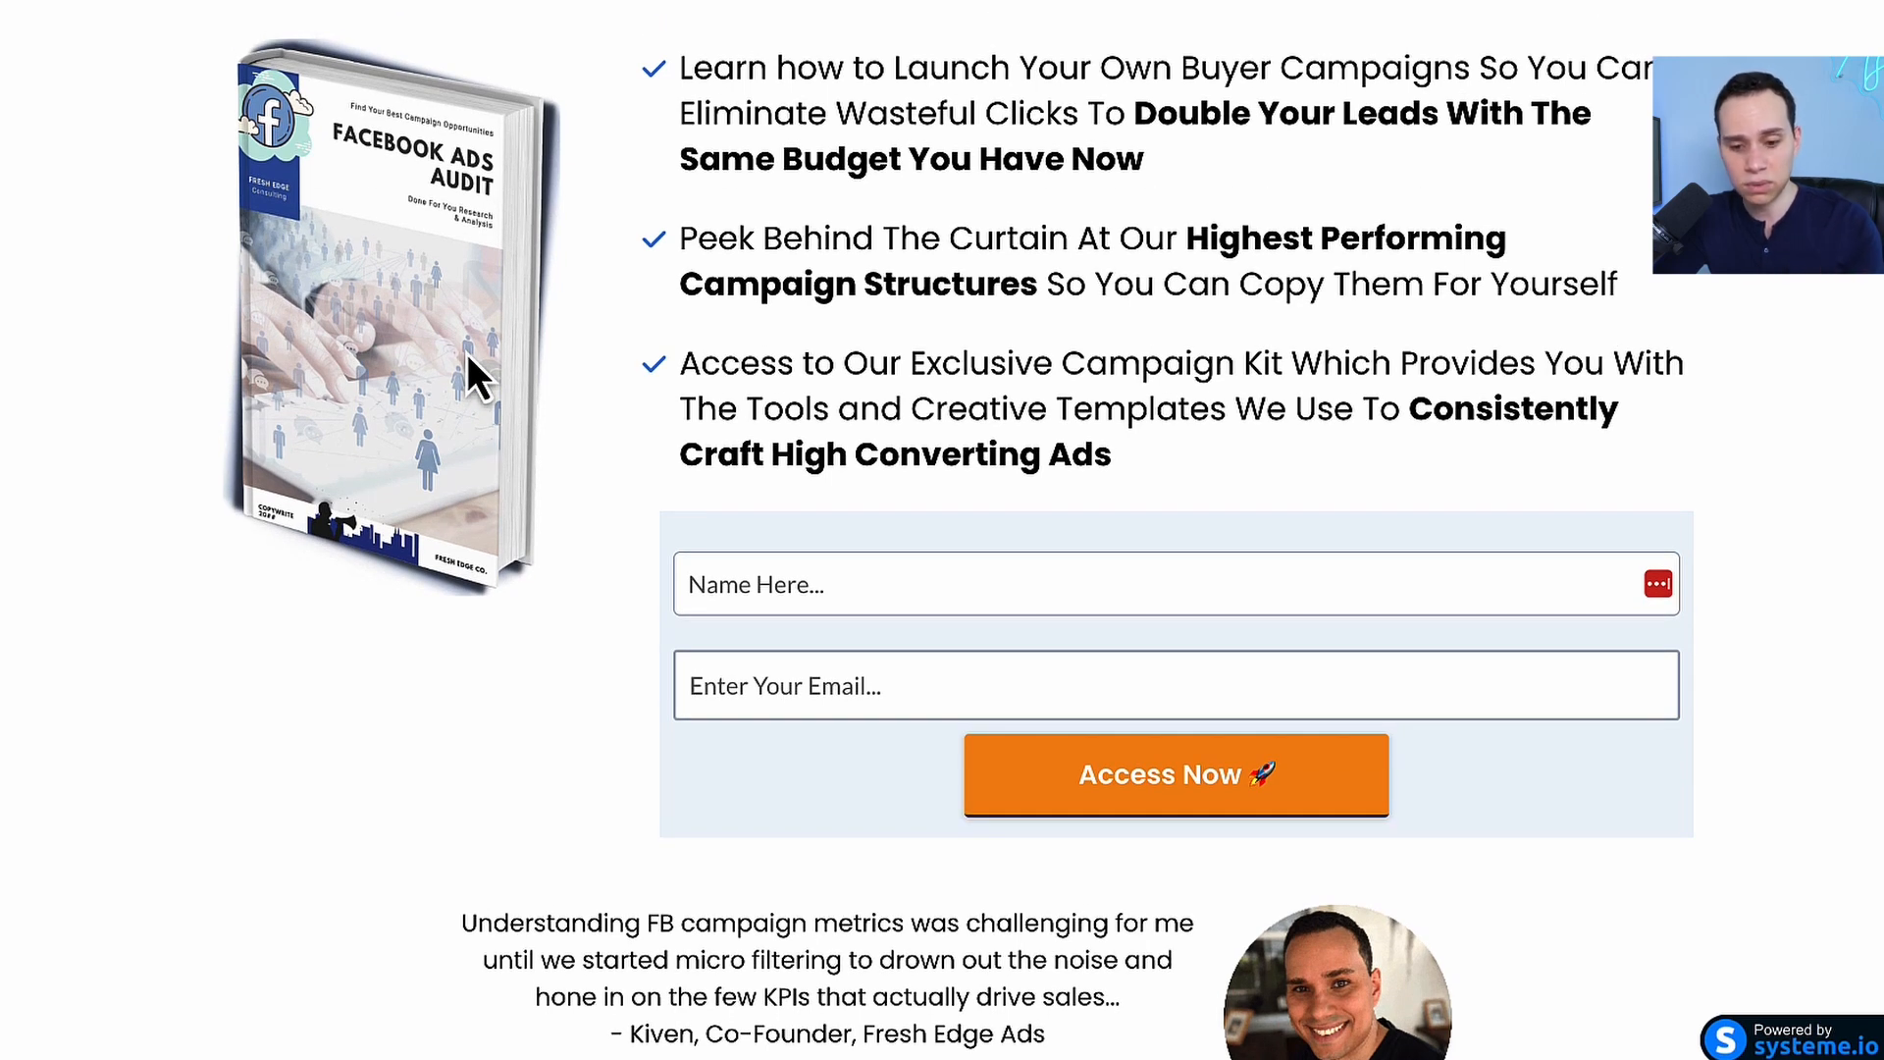
scroll(467, 353, "down", 3)
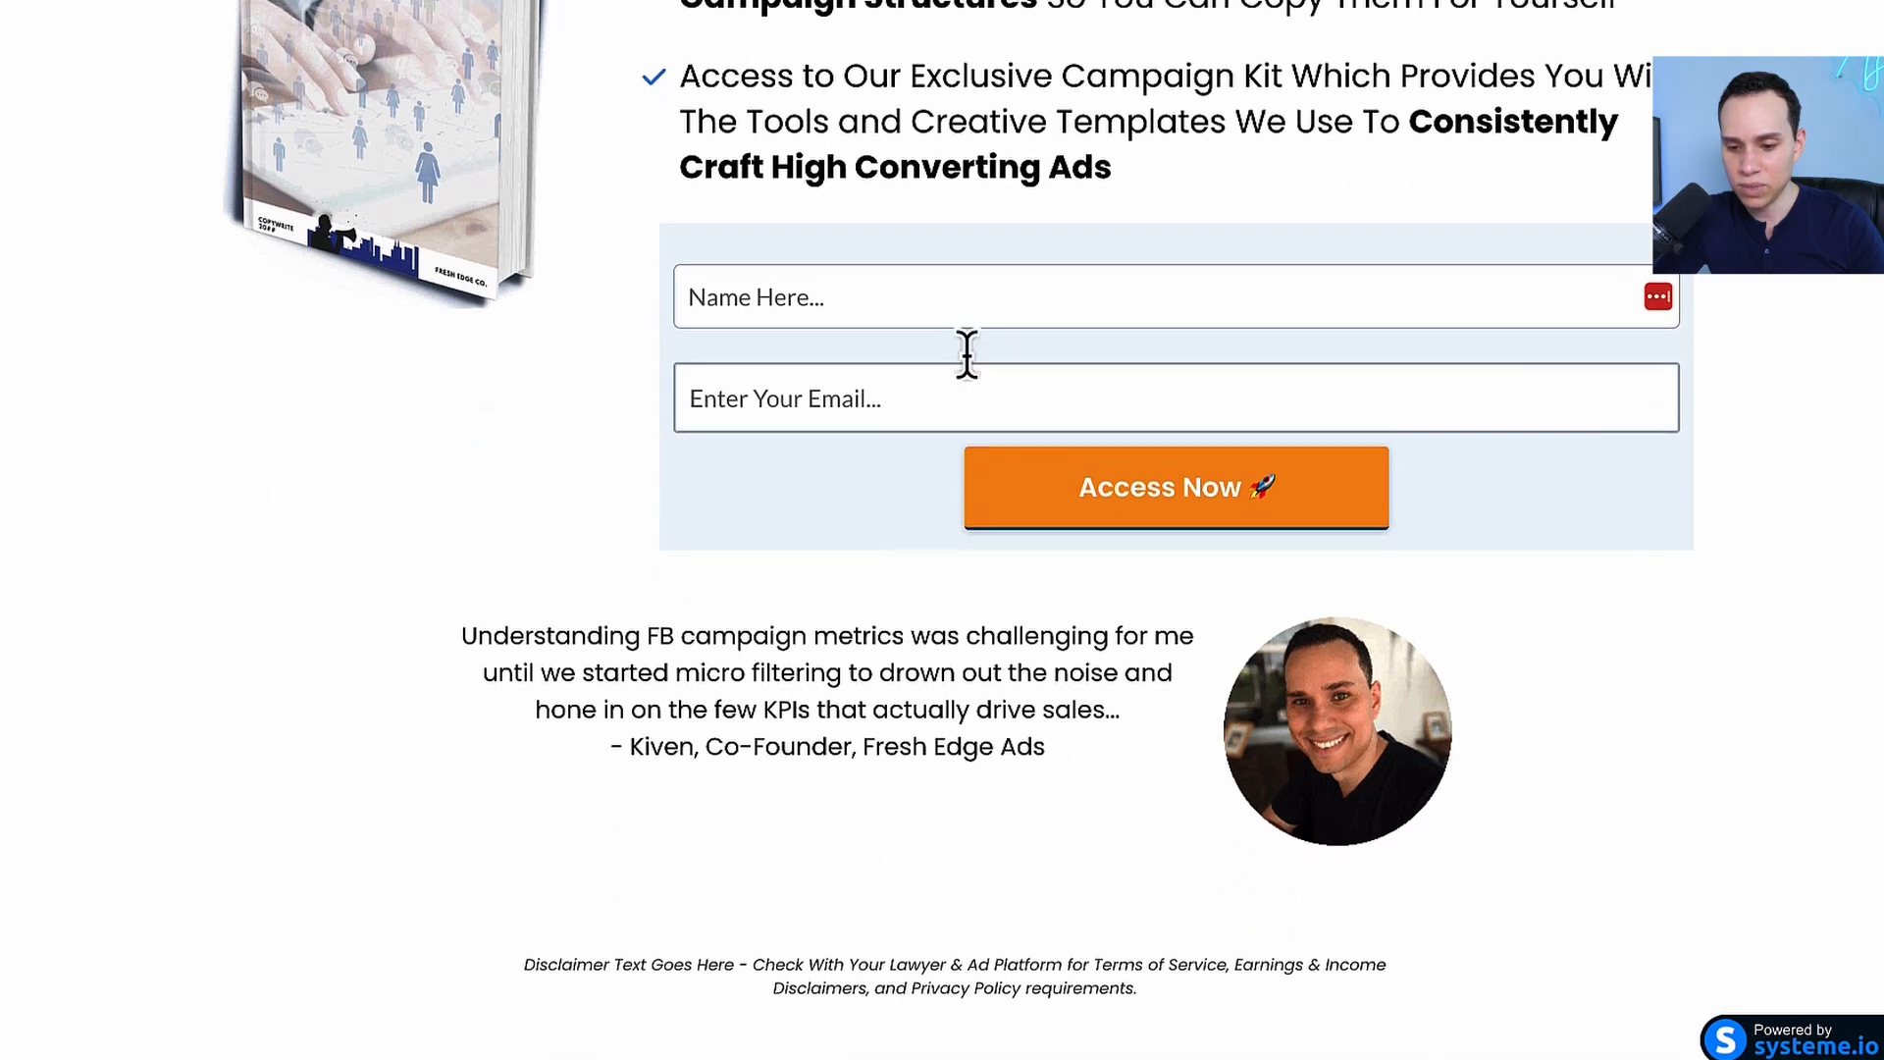
left_click(844, 384)
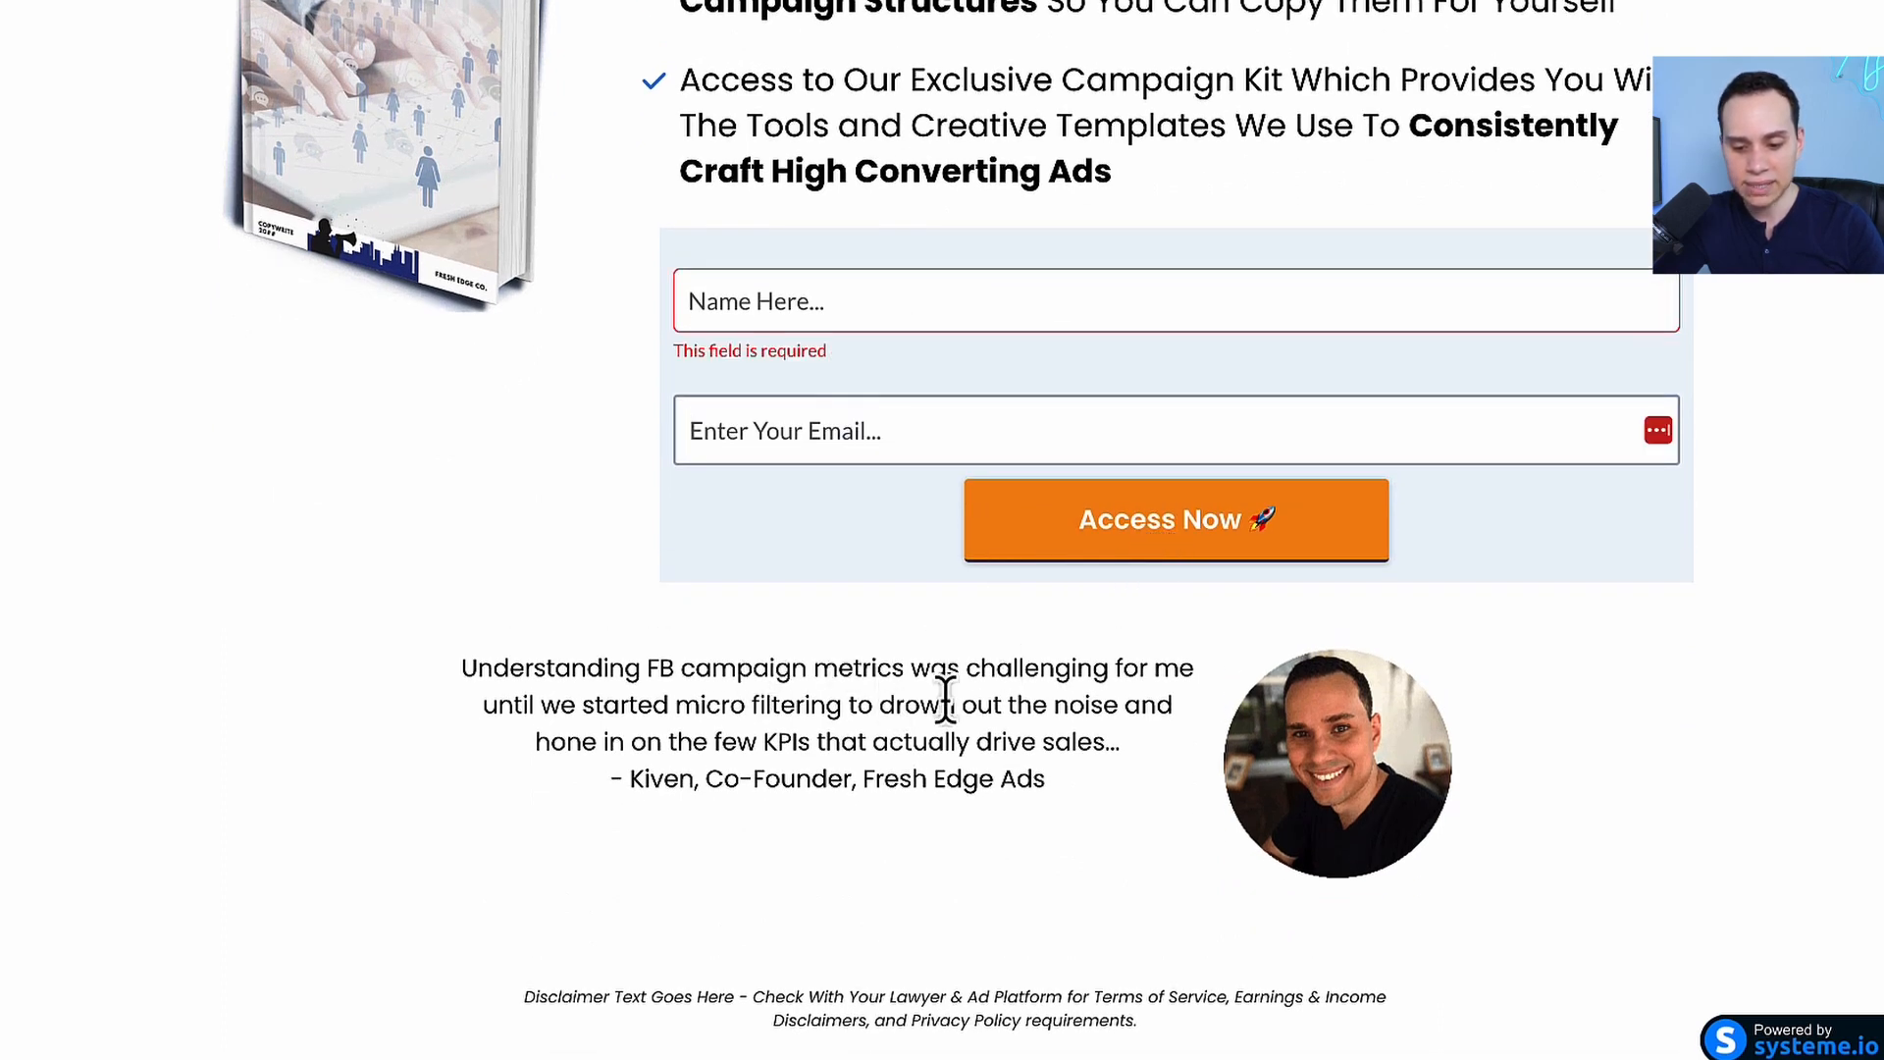
scroll(731, 388, "up", 7)
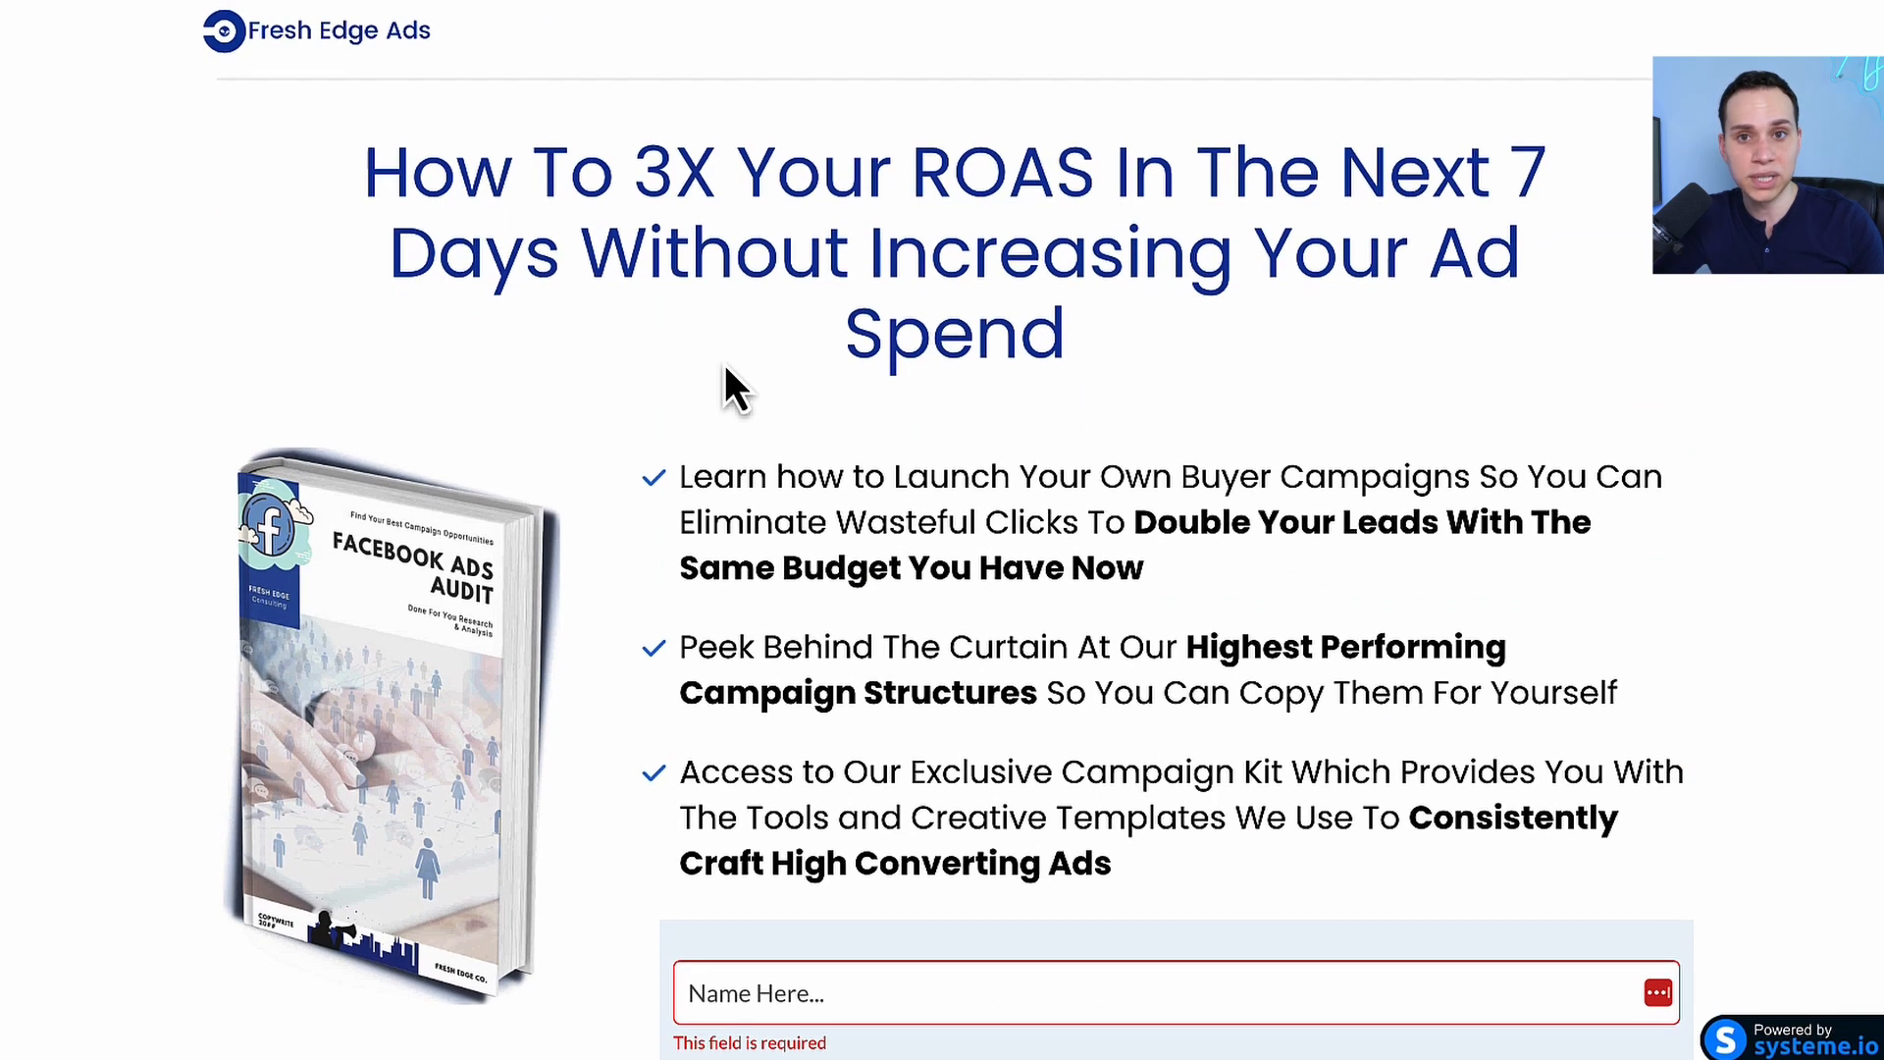
scroll(726, 371, "down", 4)
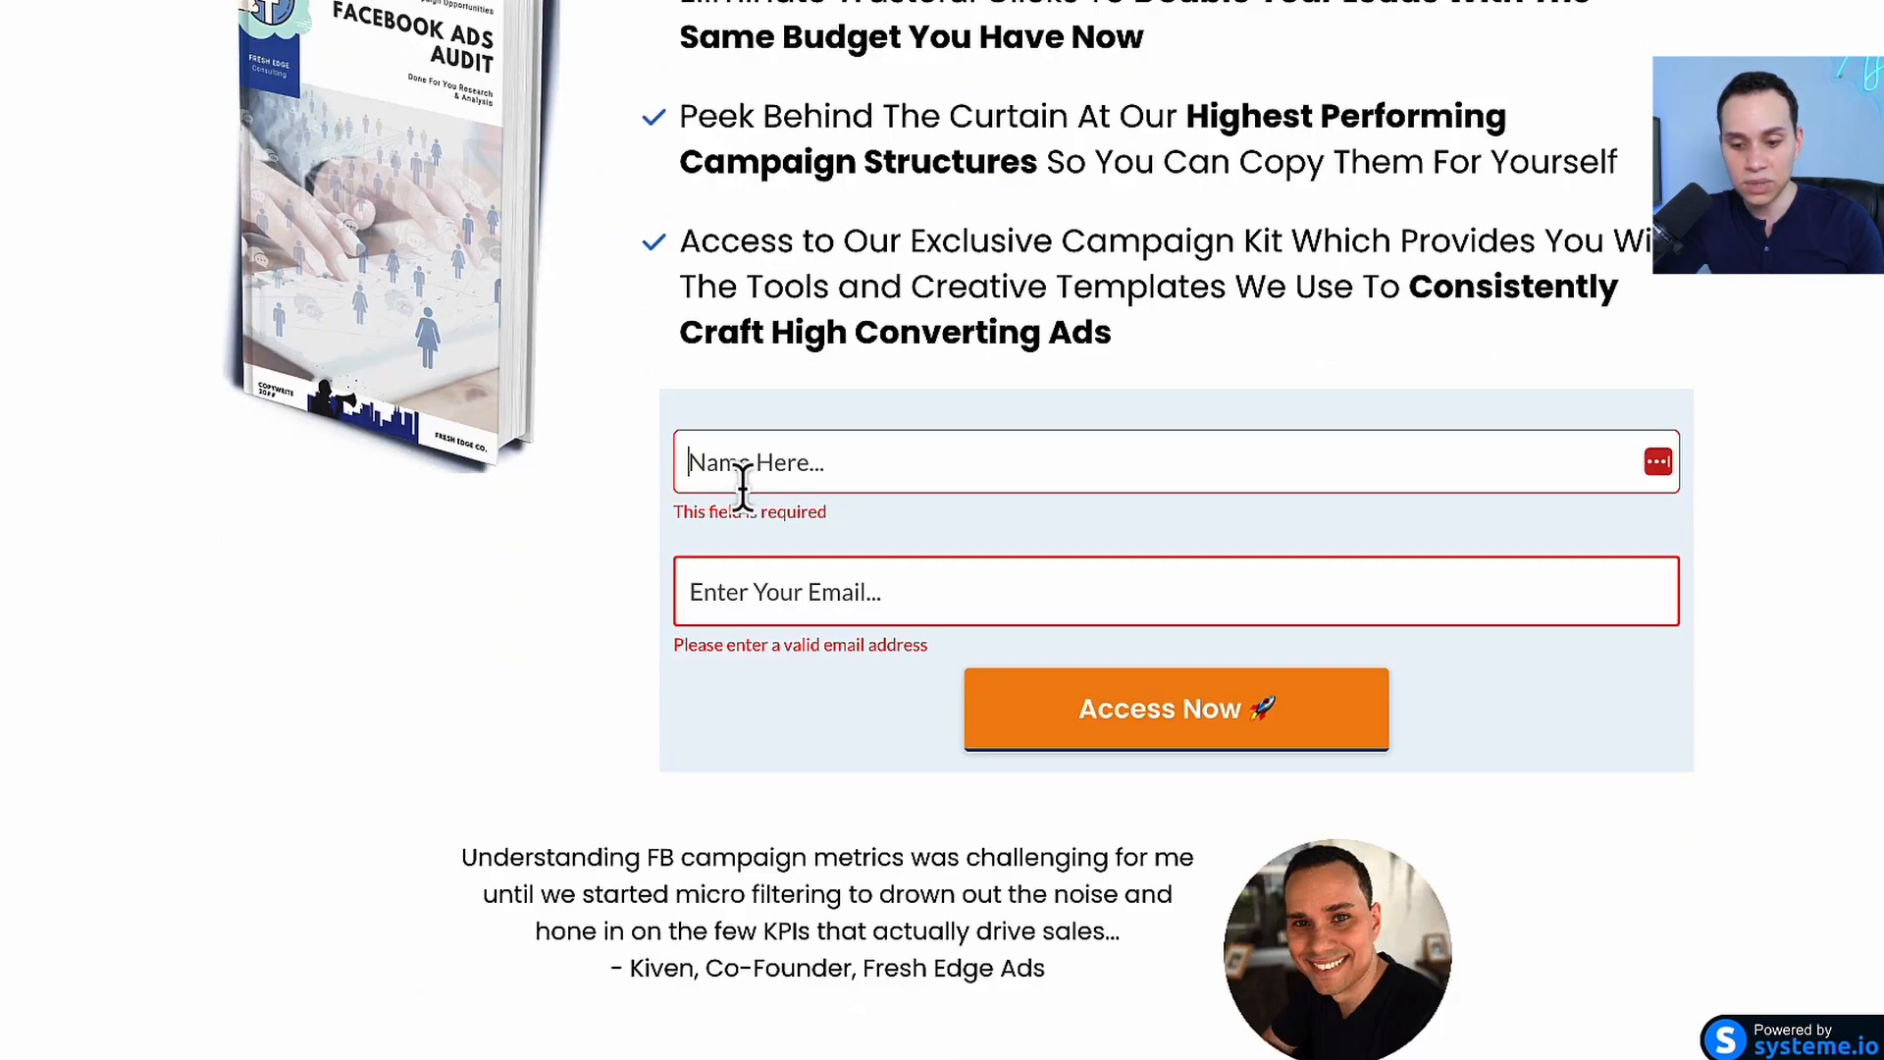
left_click(738, 594)
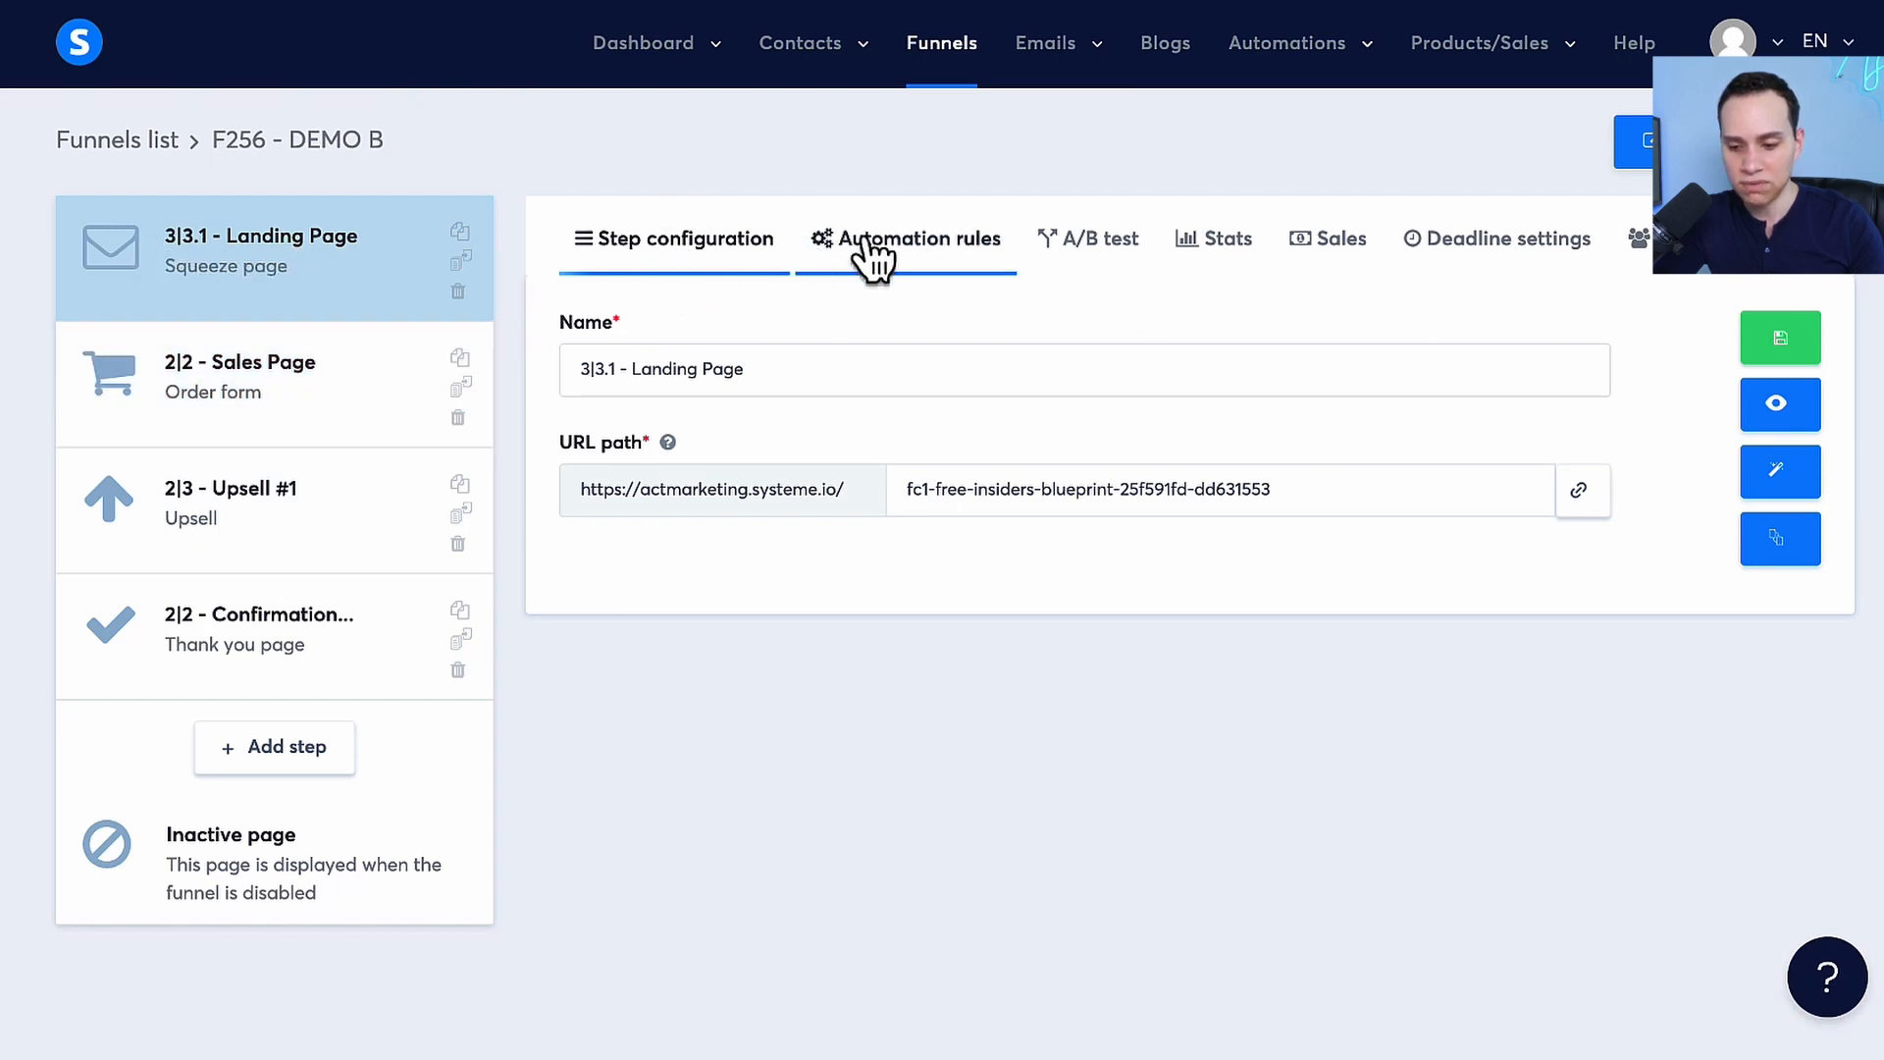
Add an automation rule to the landing page step with the Funnel step form subscribed trigger
left_click(969, 261)
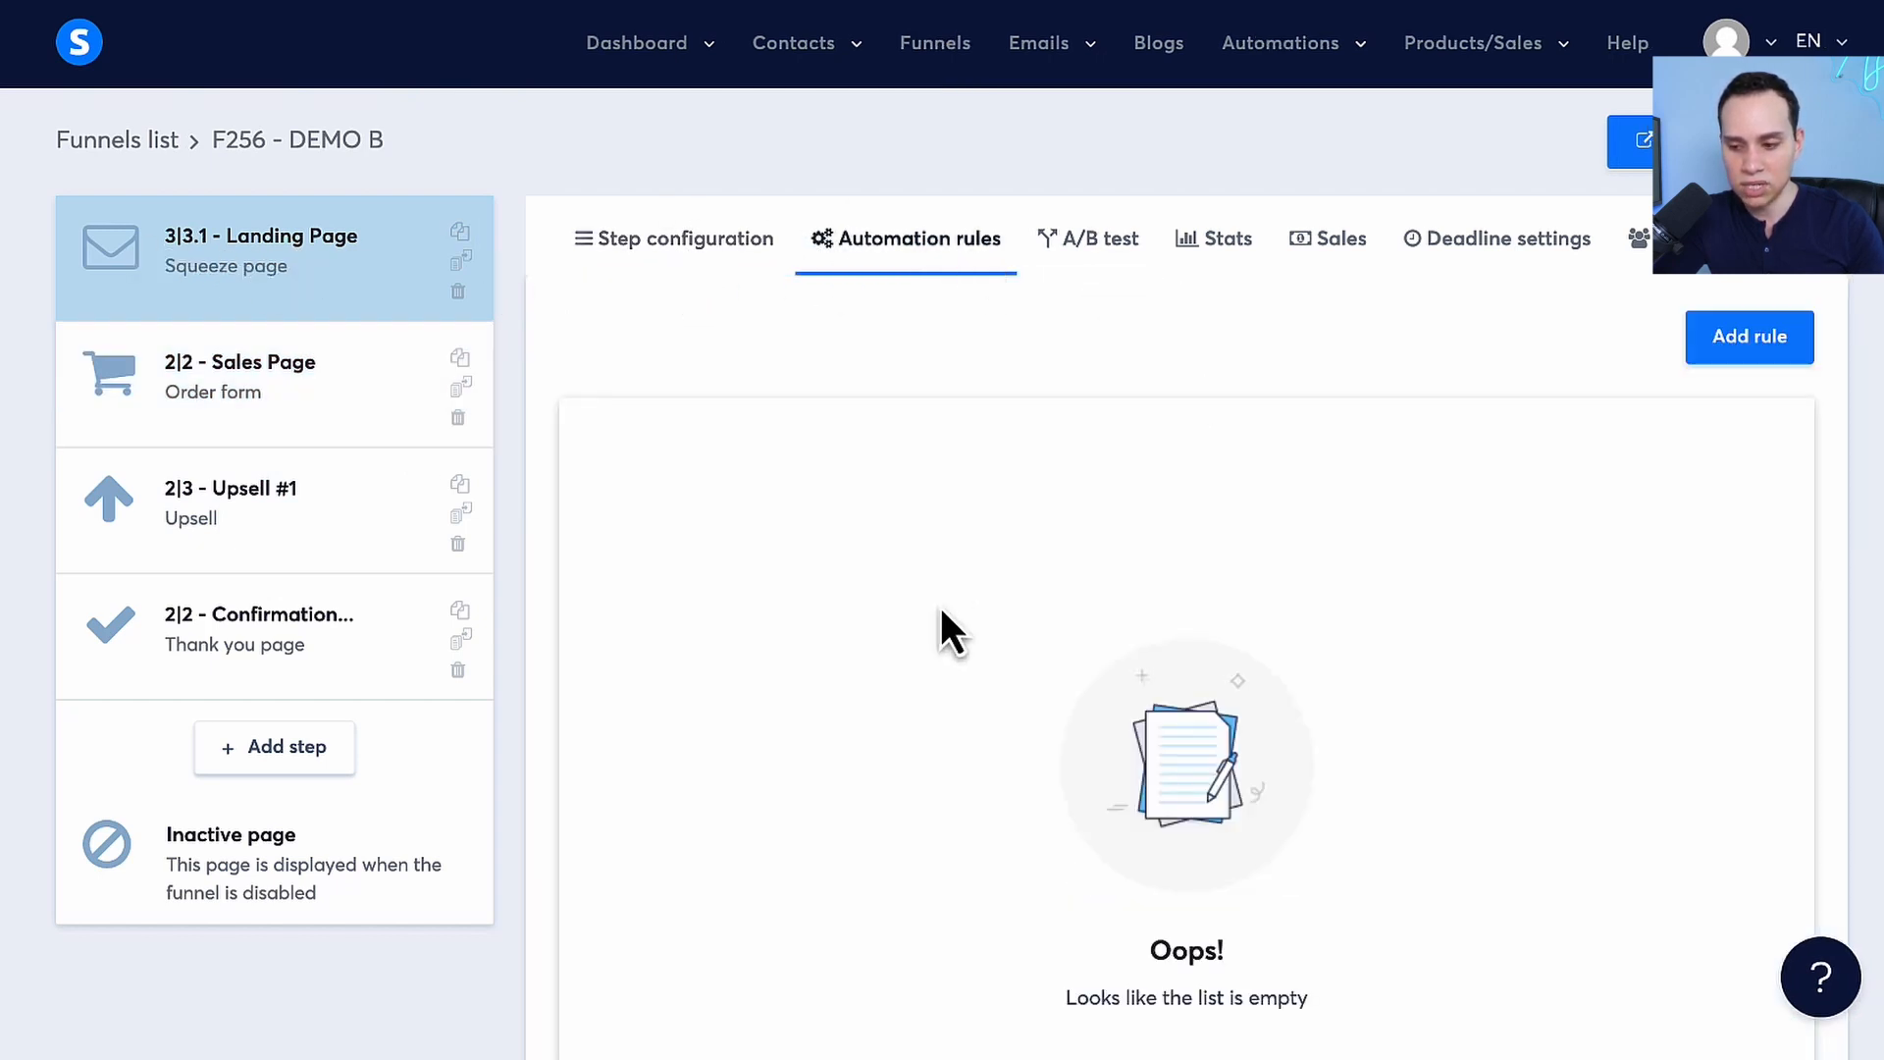
left_click(1740, 351)
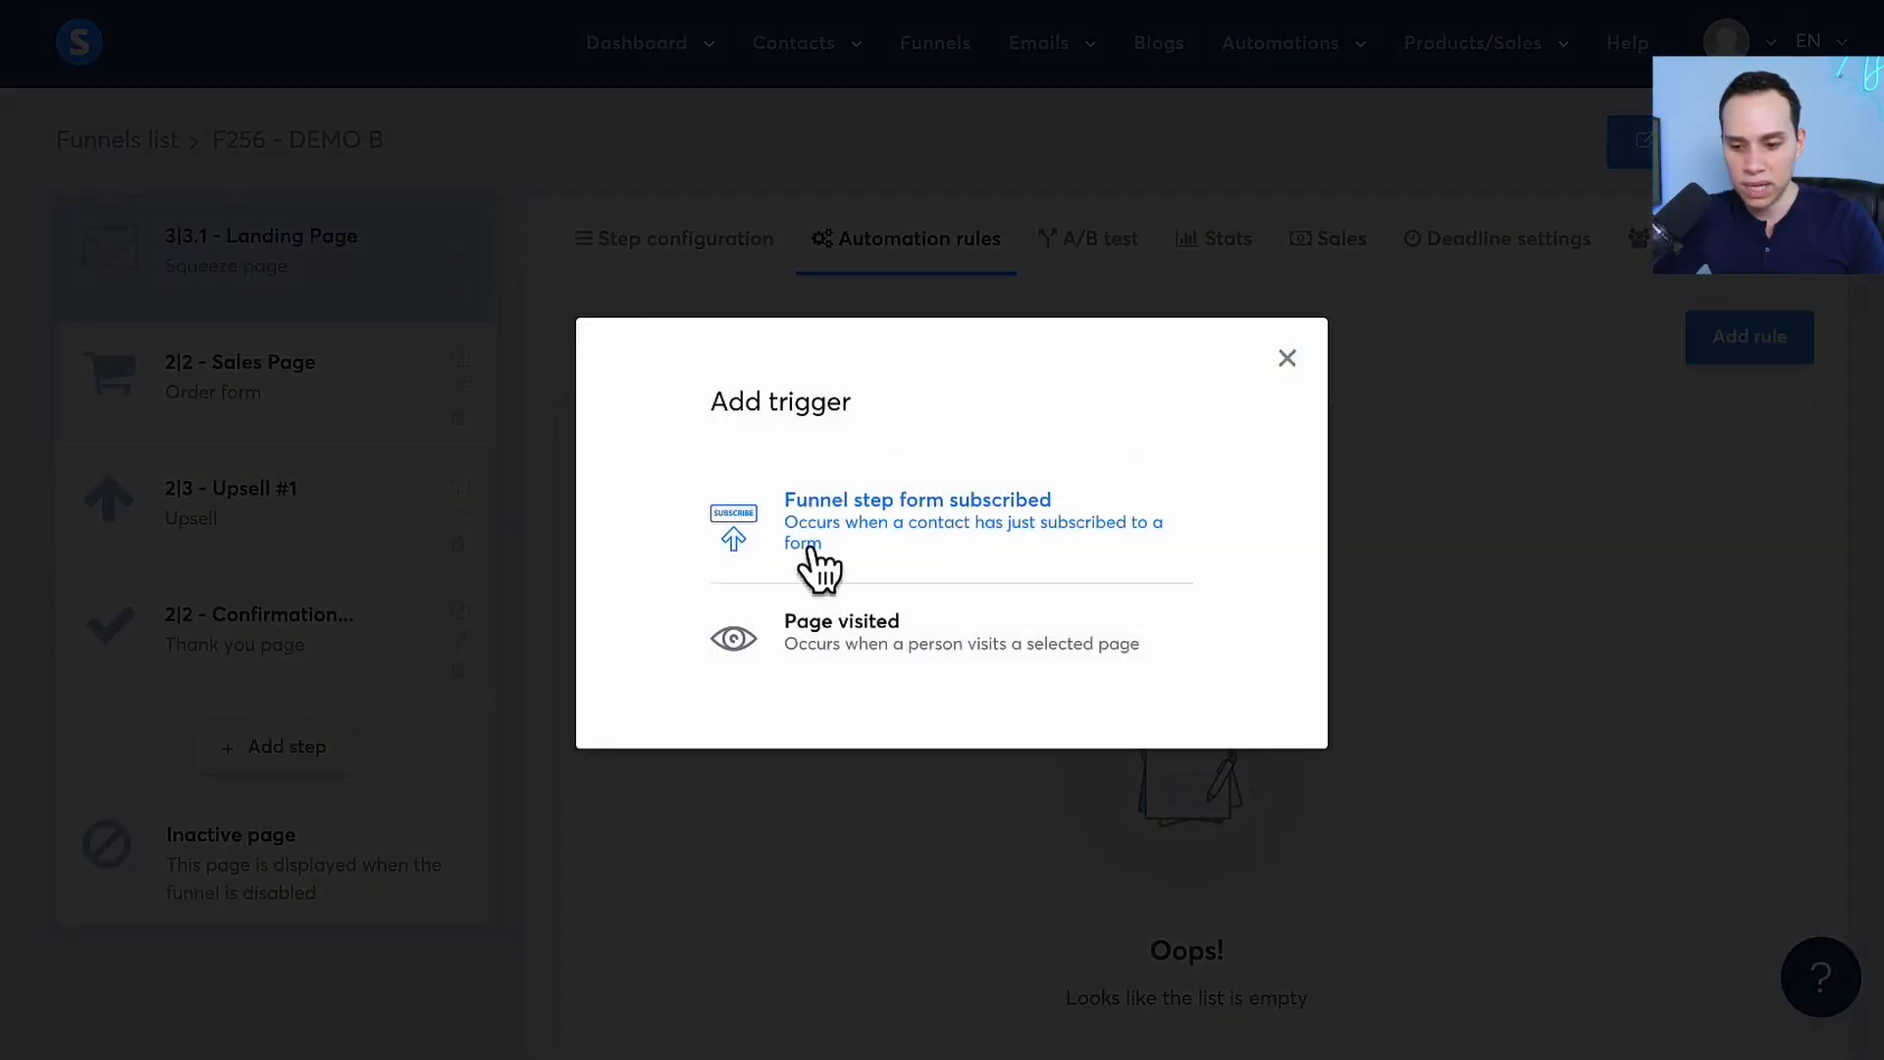
left_click(878, 530)
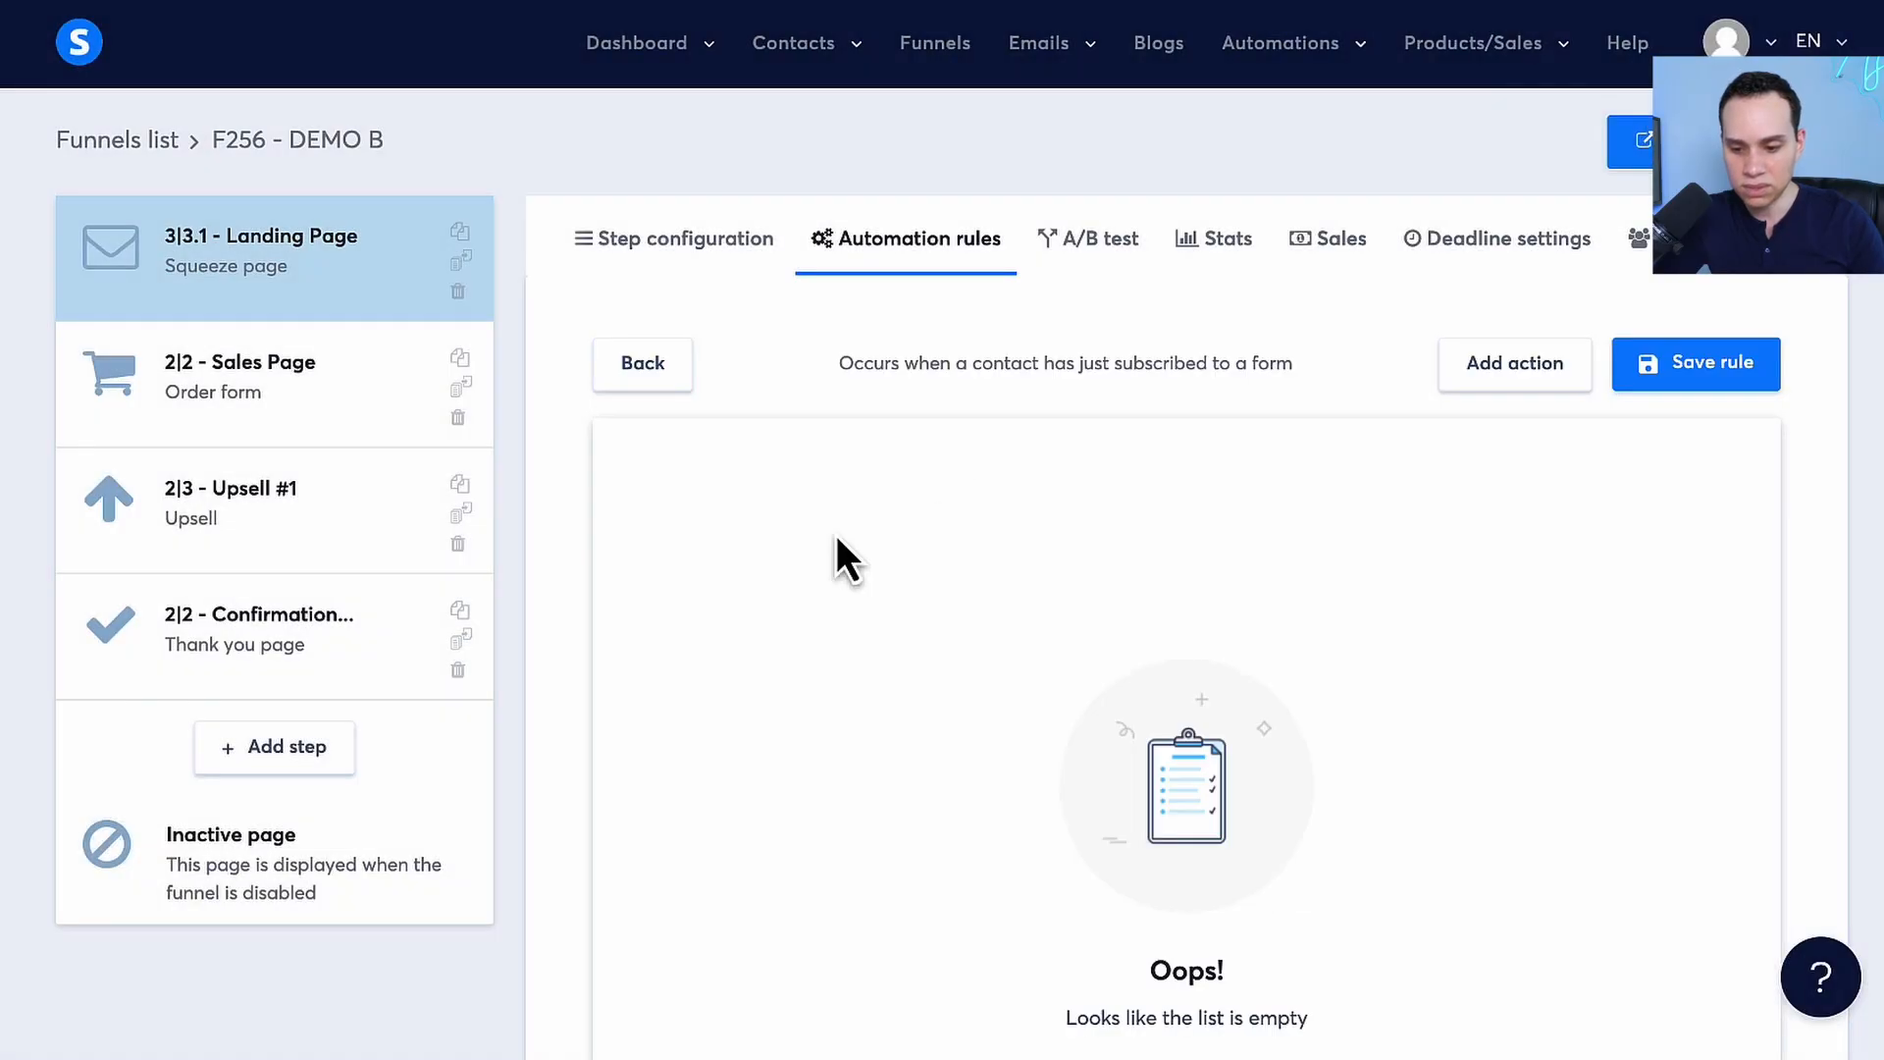
scroll(1262, 537, "down", 2)
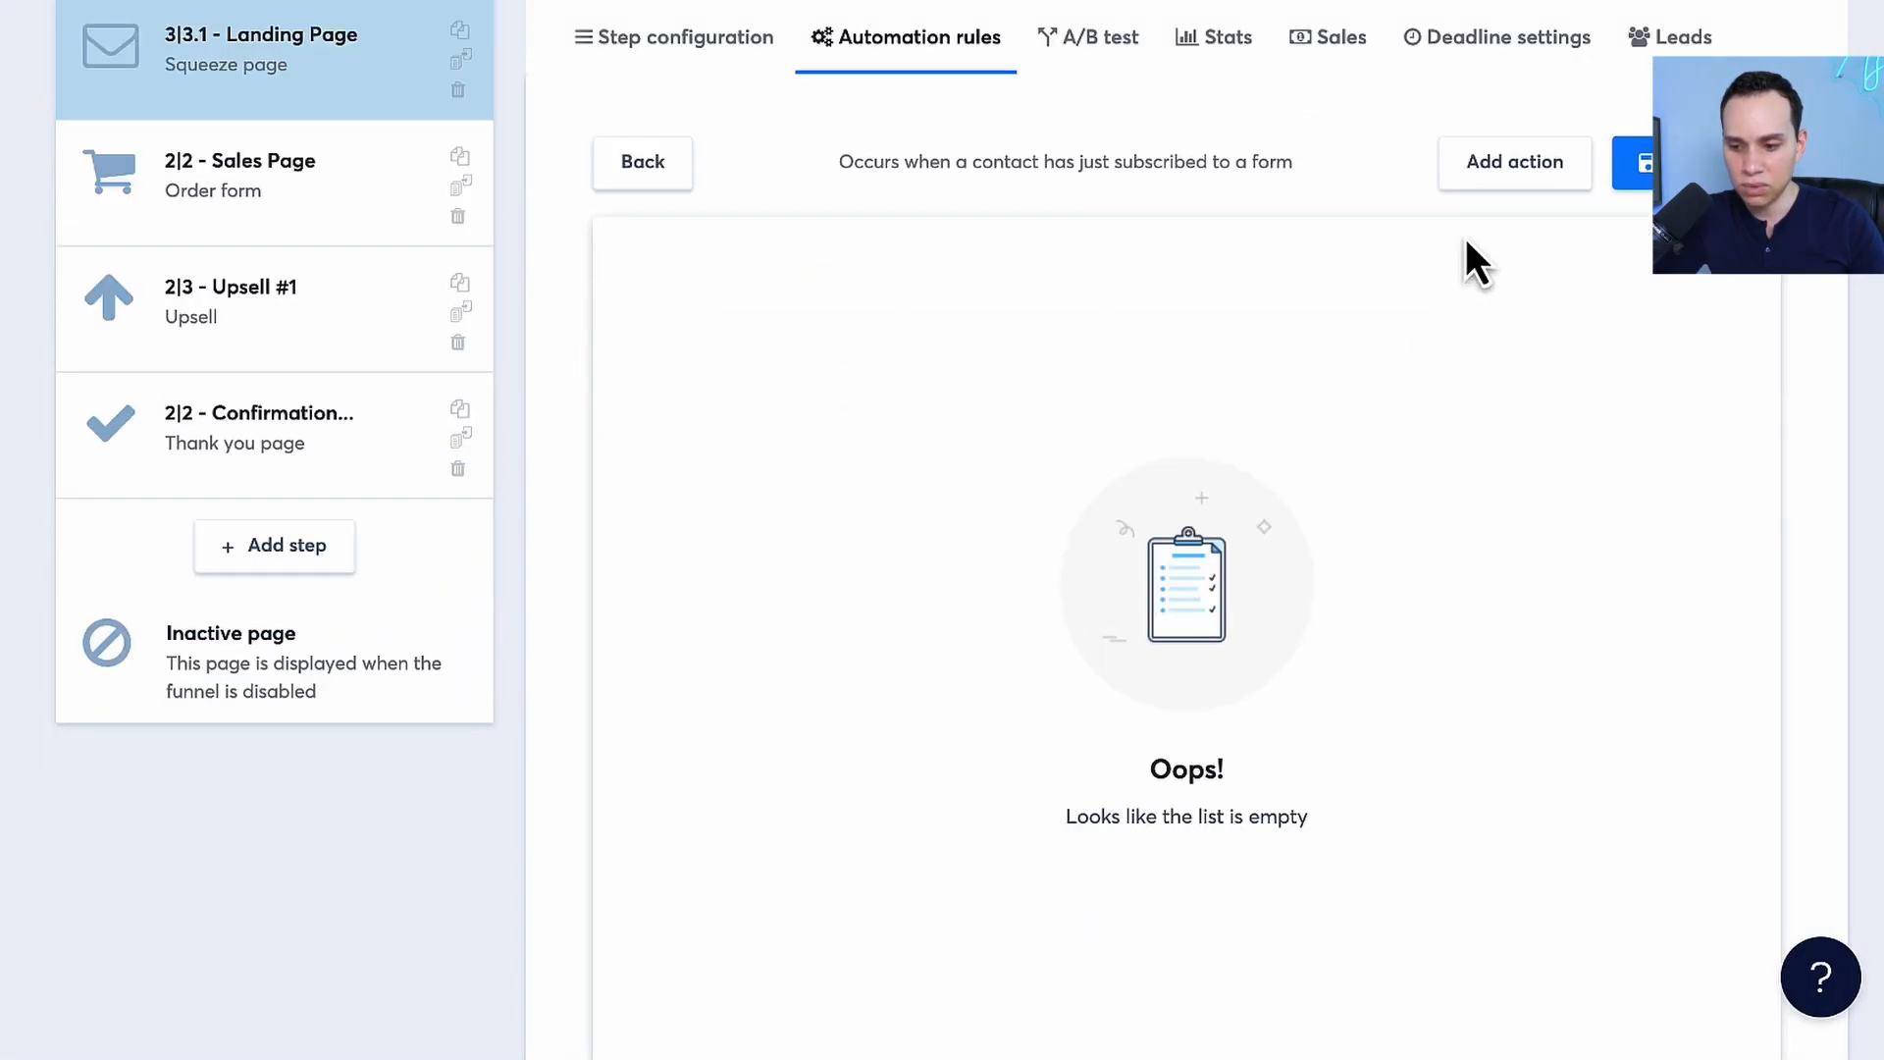
Add a Subscribe to campaign action to the rule with the campaign Fresh Fans Academy - Prospects
left_click(1522, 174)
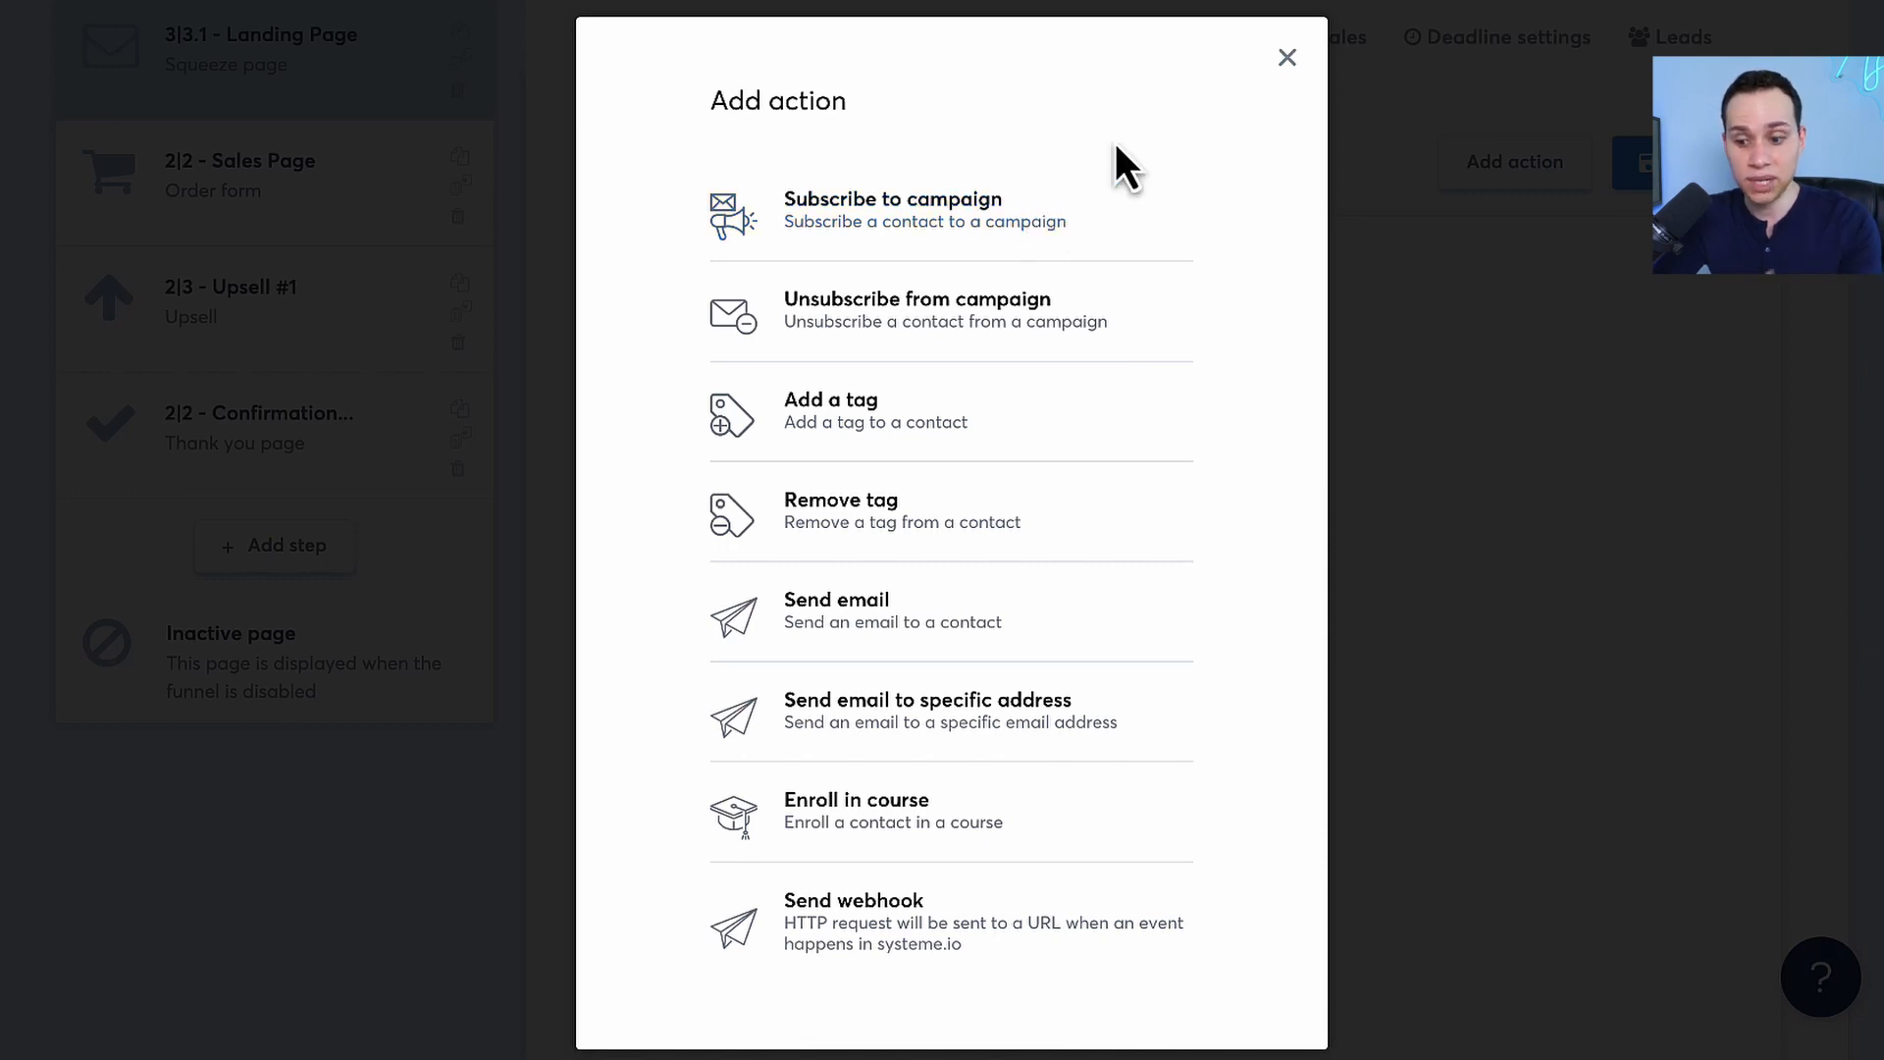
left_click(1020, 236)
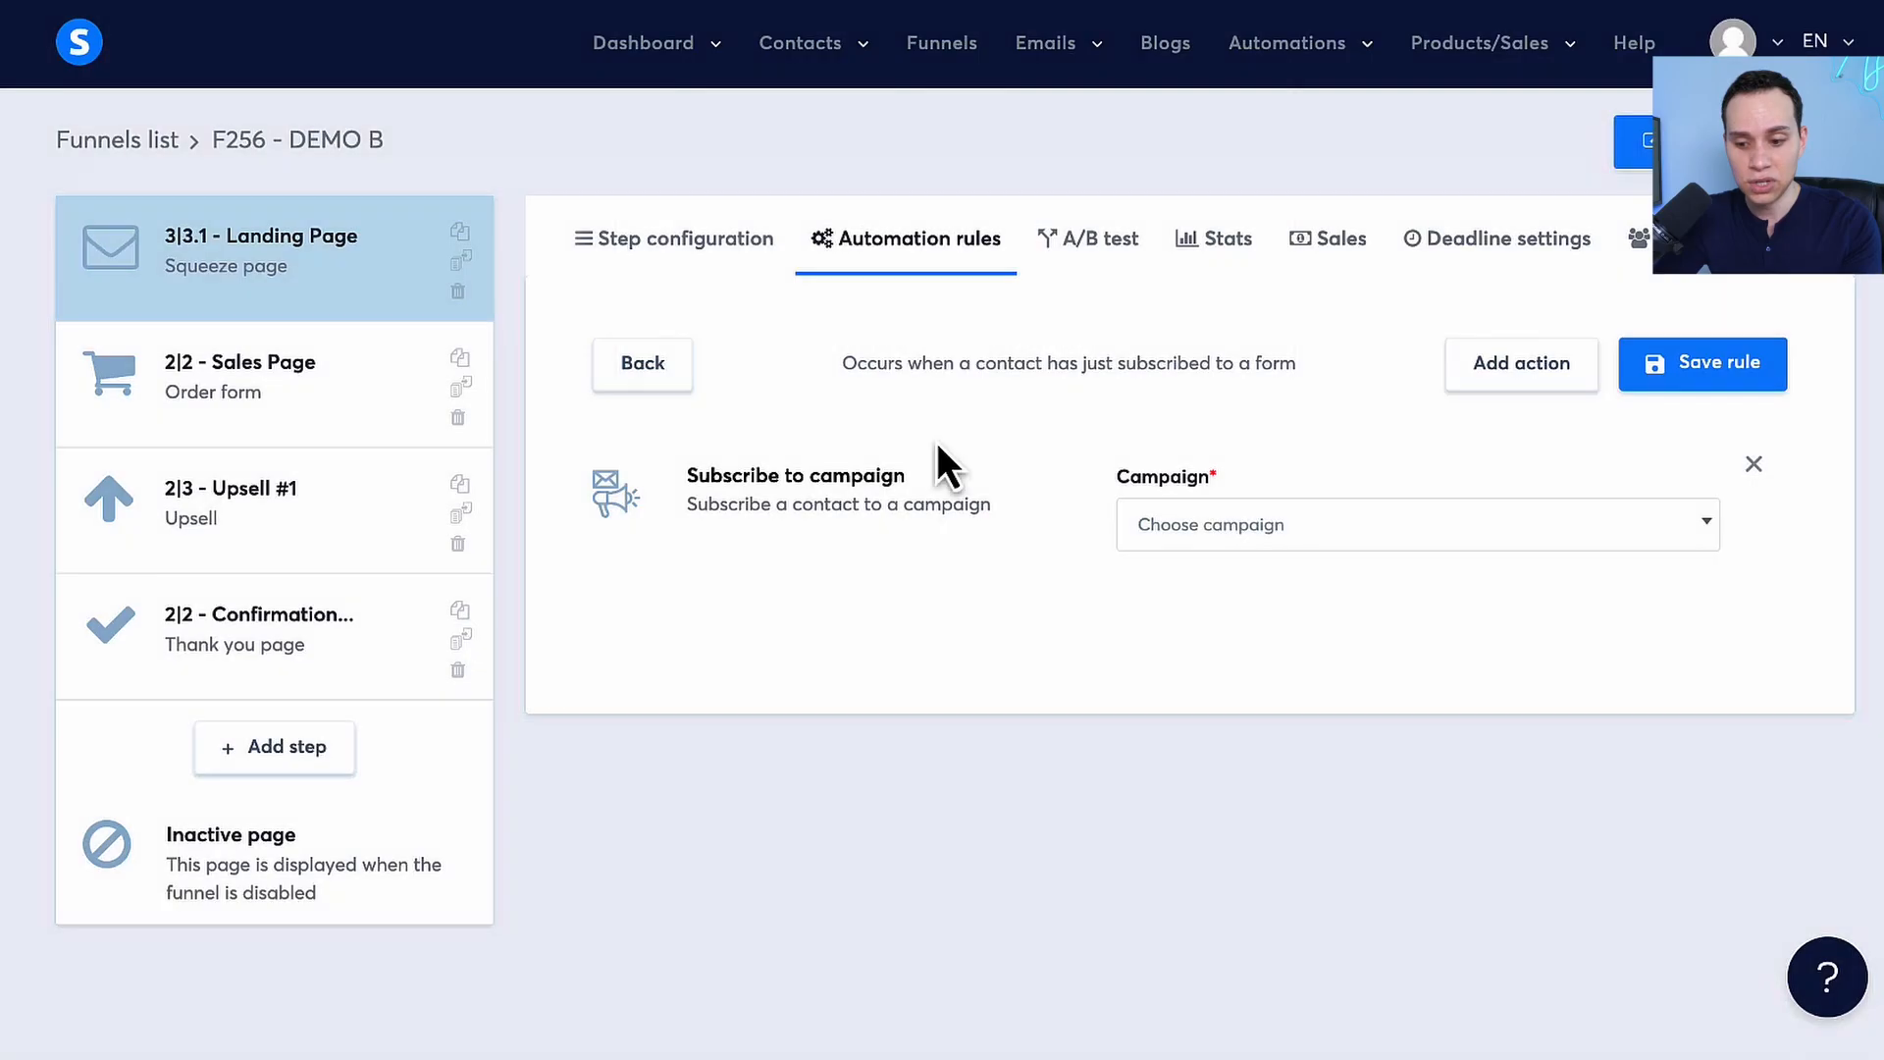
left_click(1202, 538)
left_click(1210, 628)
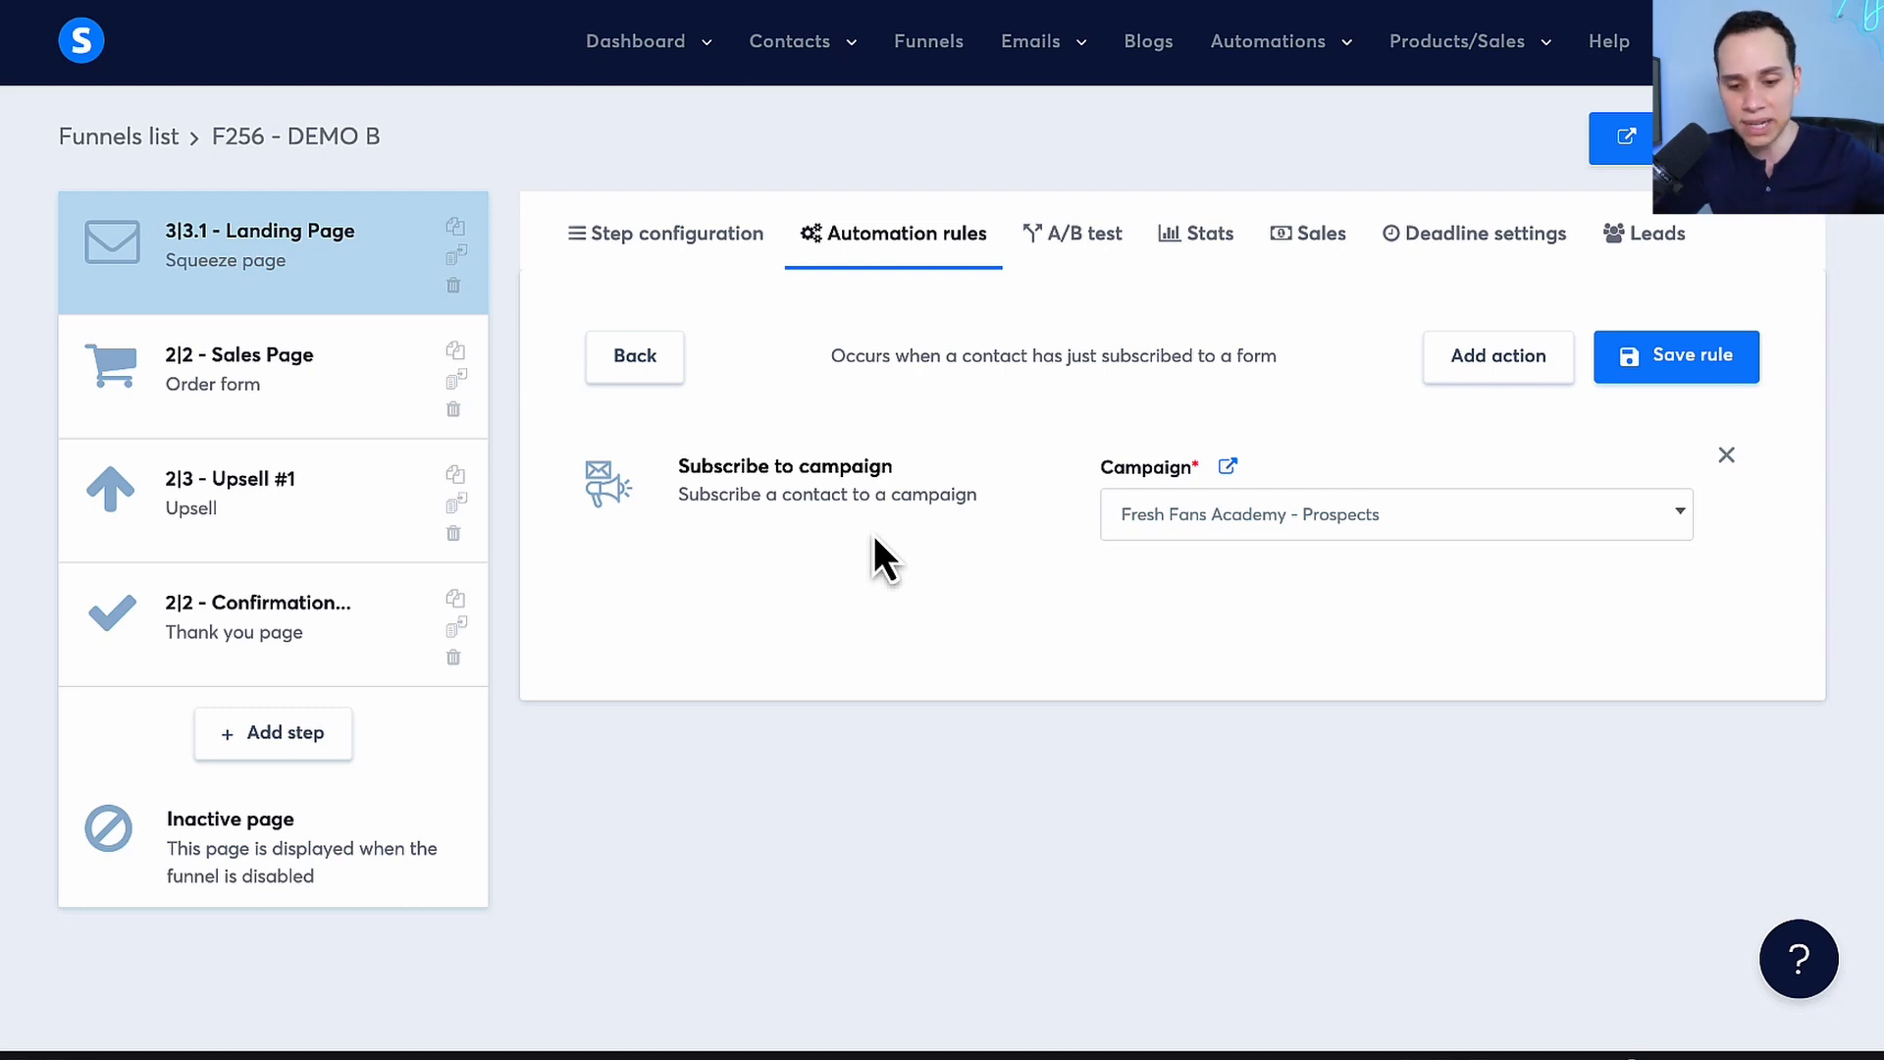
Add a funnel step named "Thank You Page 1" of type Opt-in thank you page and save it
left_click(300, 736)
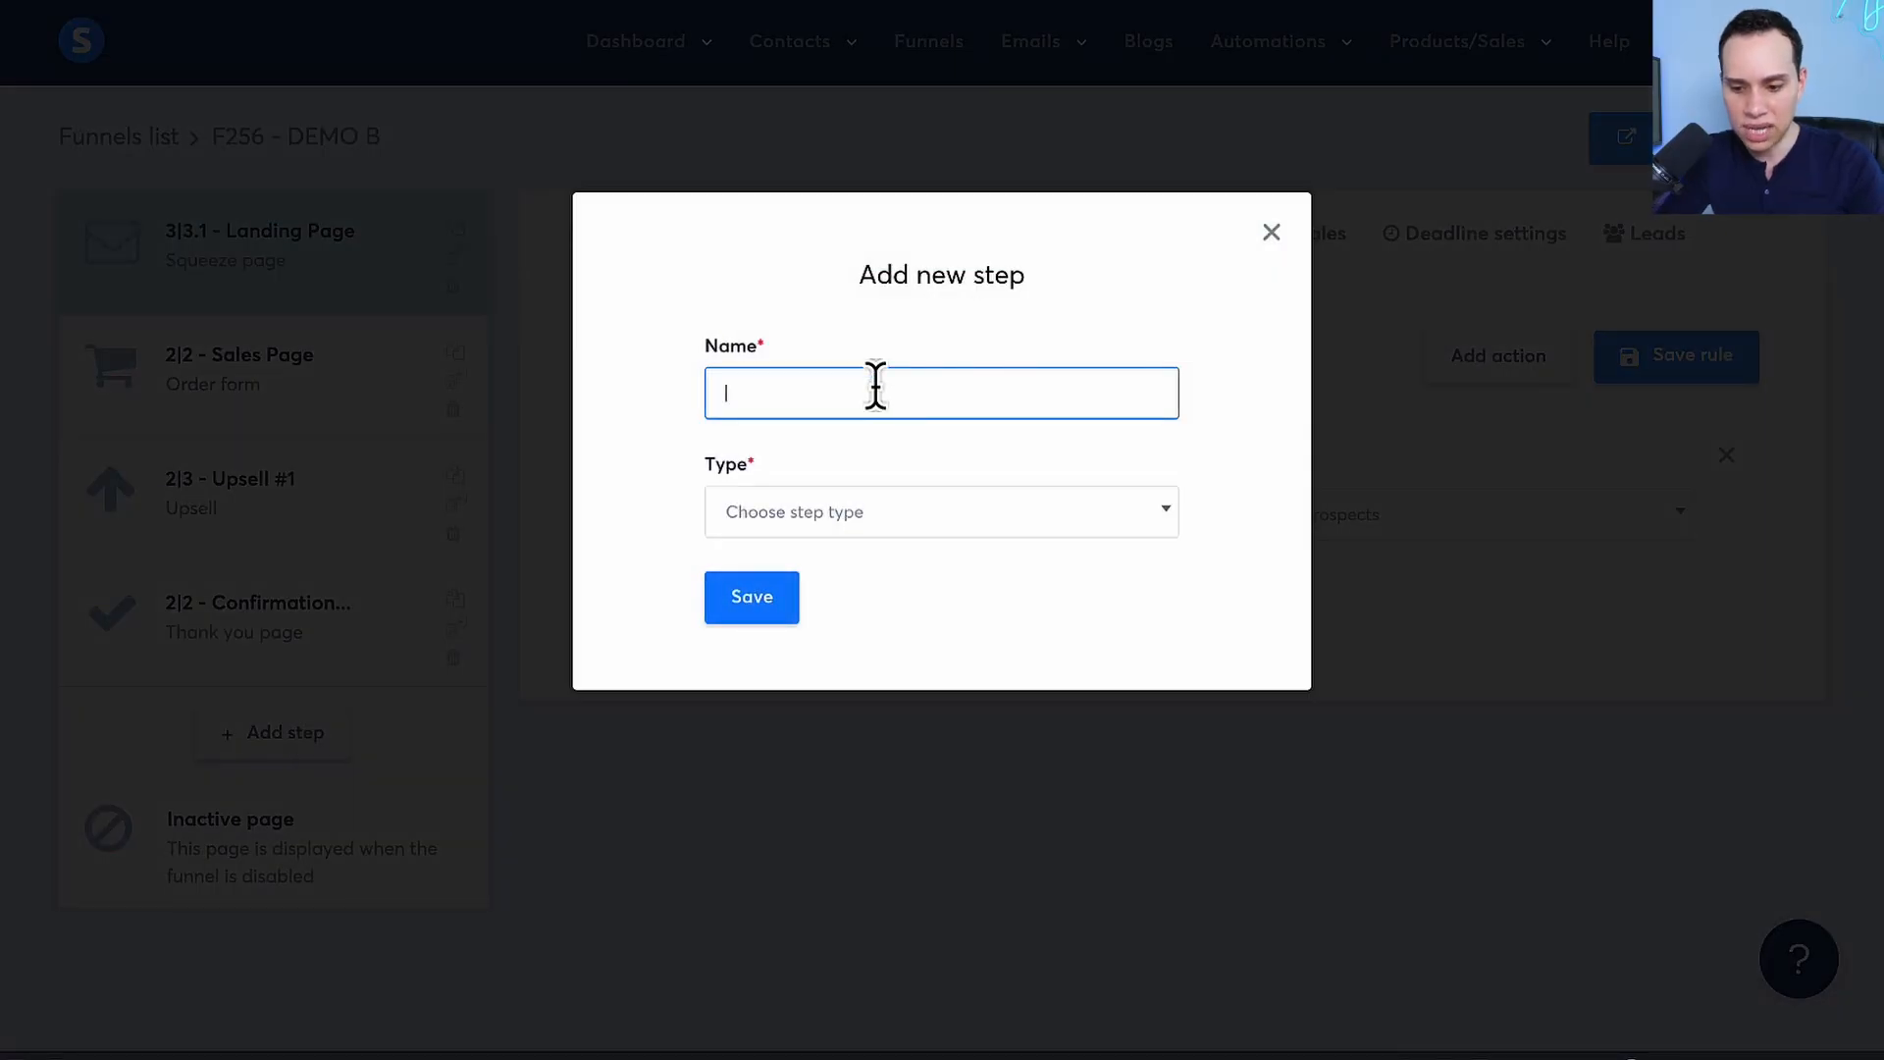
type("Thank You Page 1")
left_click(875, 526)
scroll(883, 740, "down", 2)
scroll(883, 740, "down", 2)
scroll(878, 730, "up", 1)
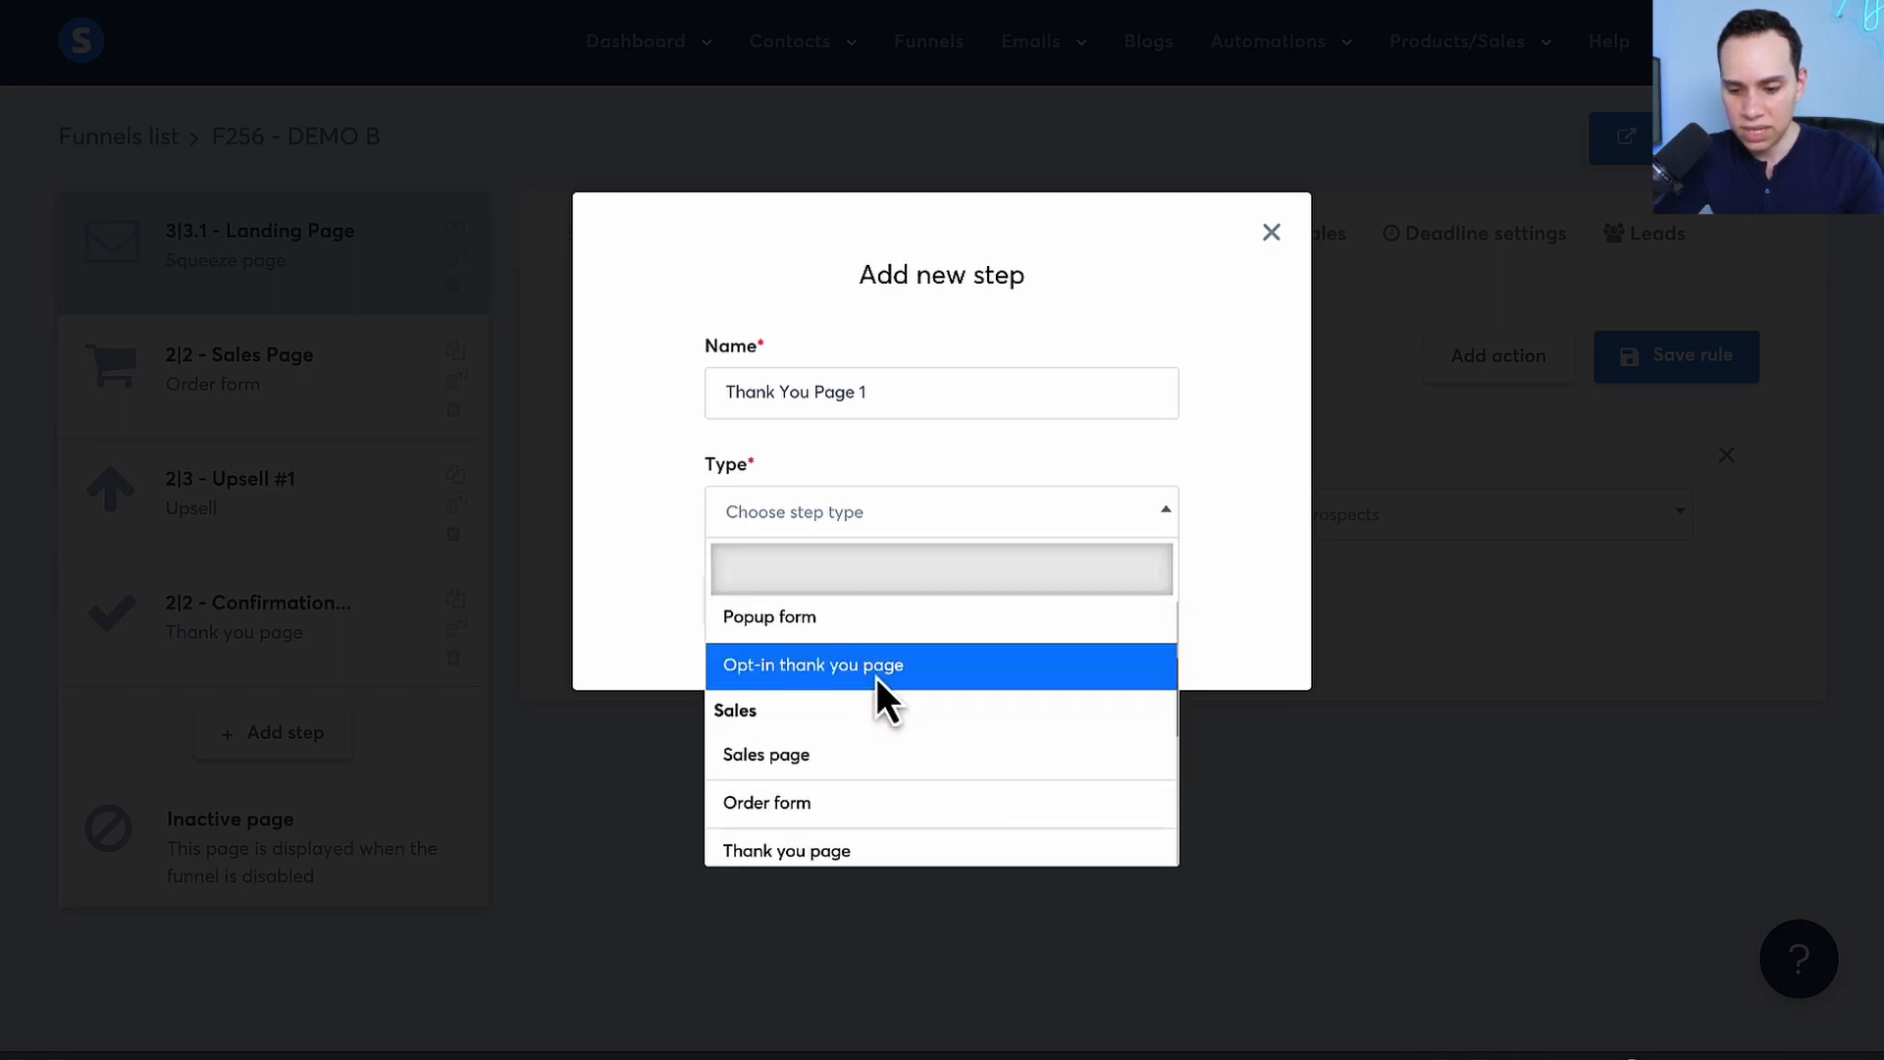
left_click(876, 669)
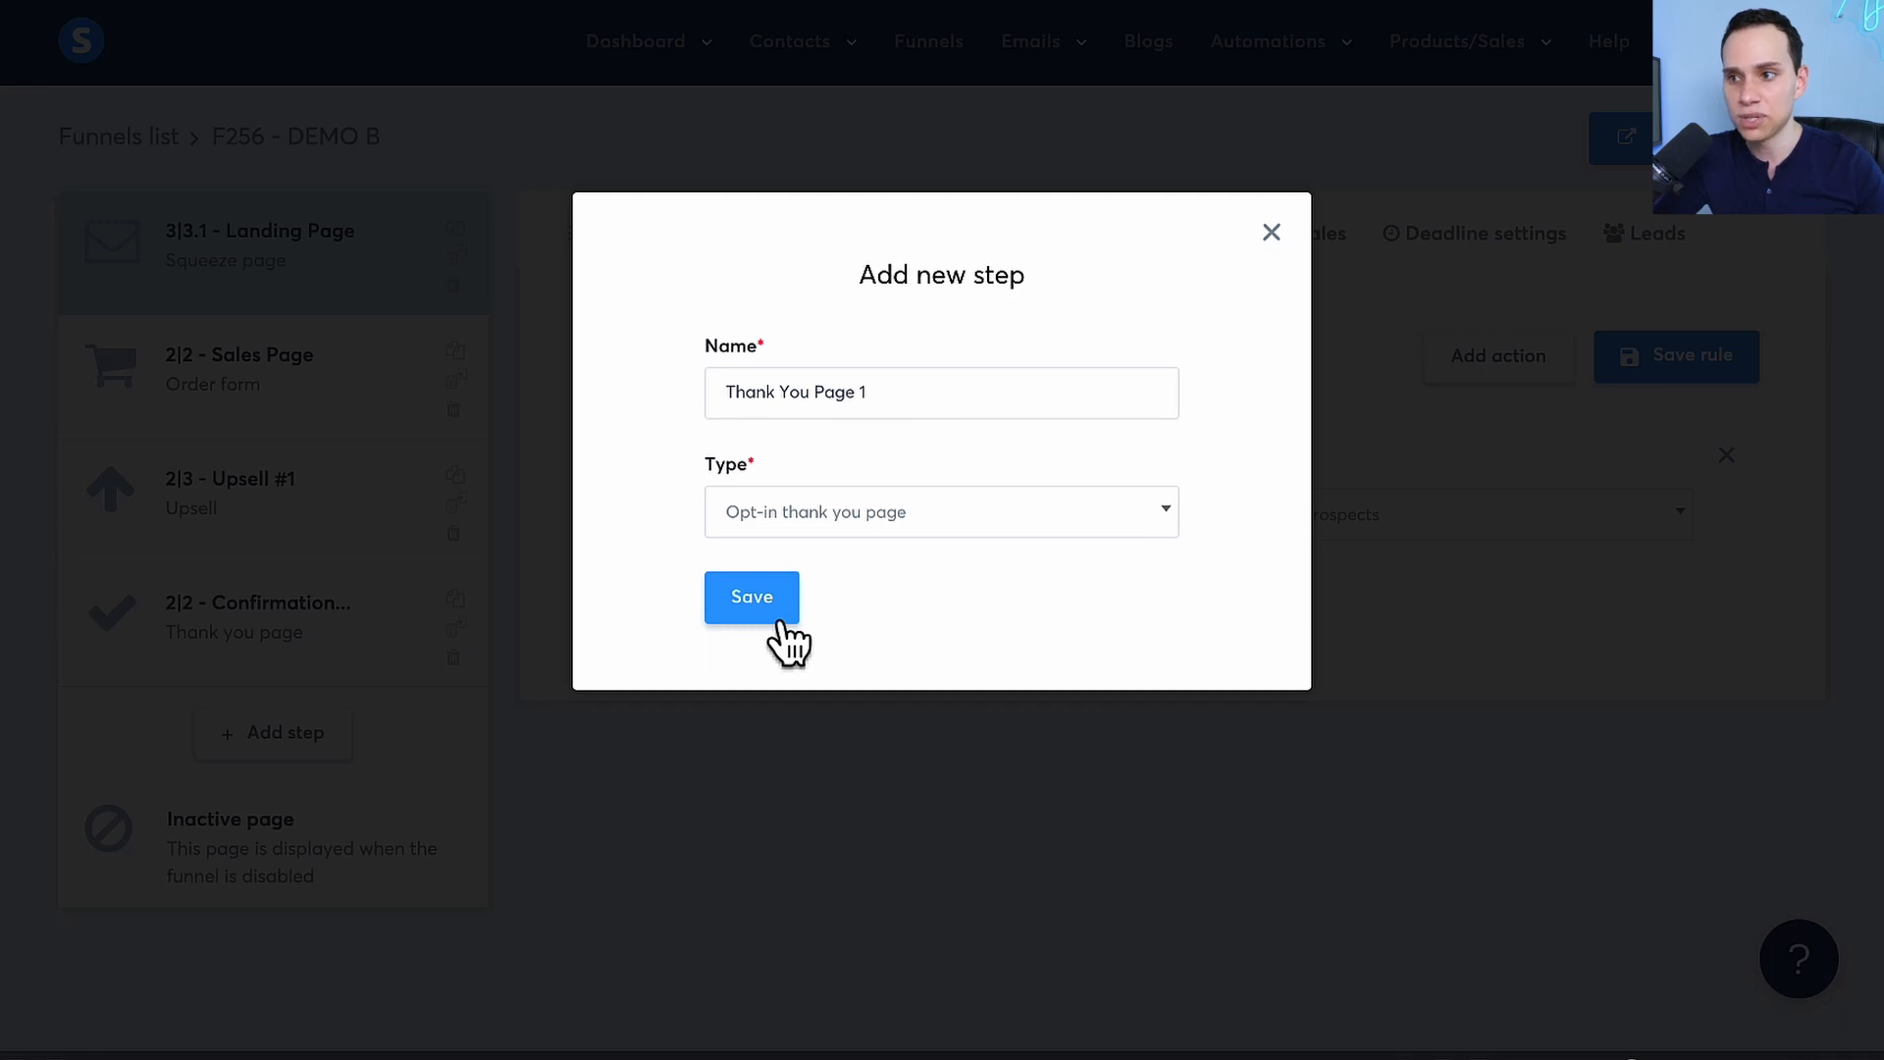
left_click(780, 624)
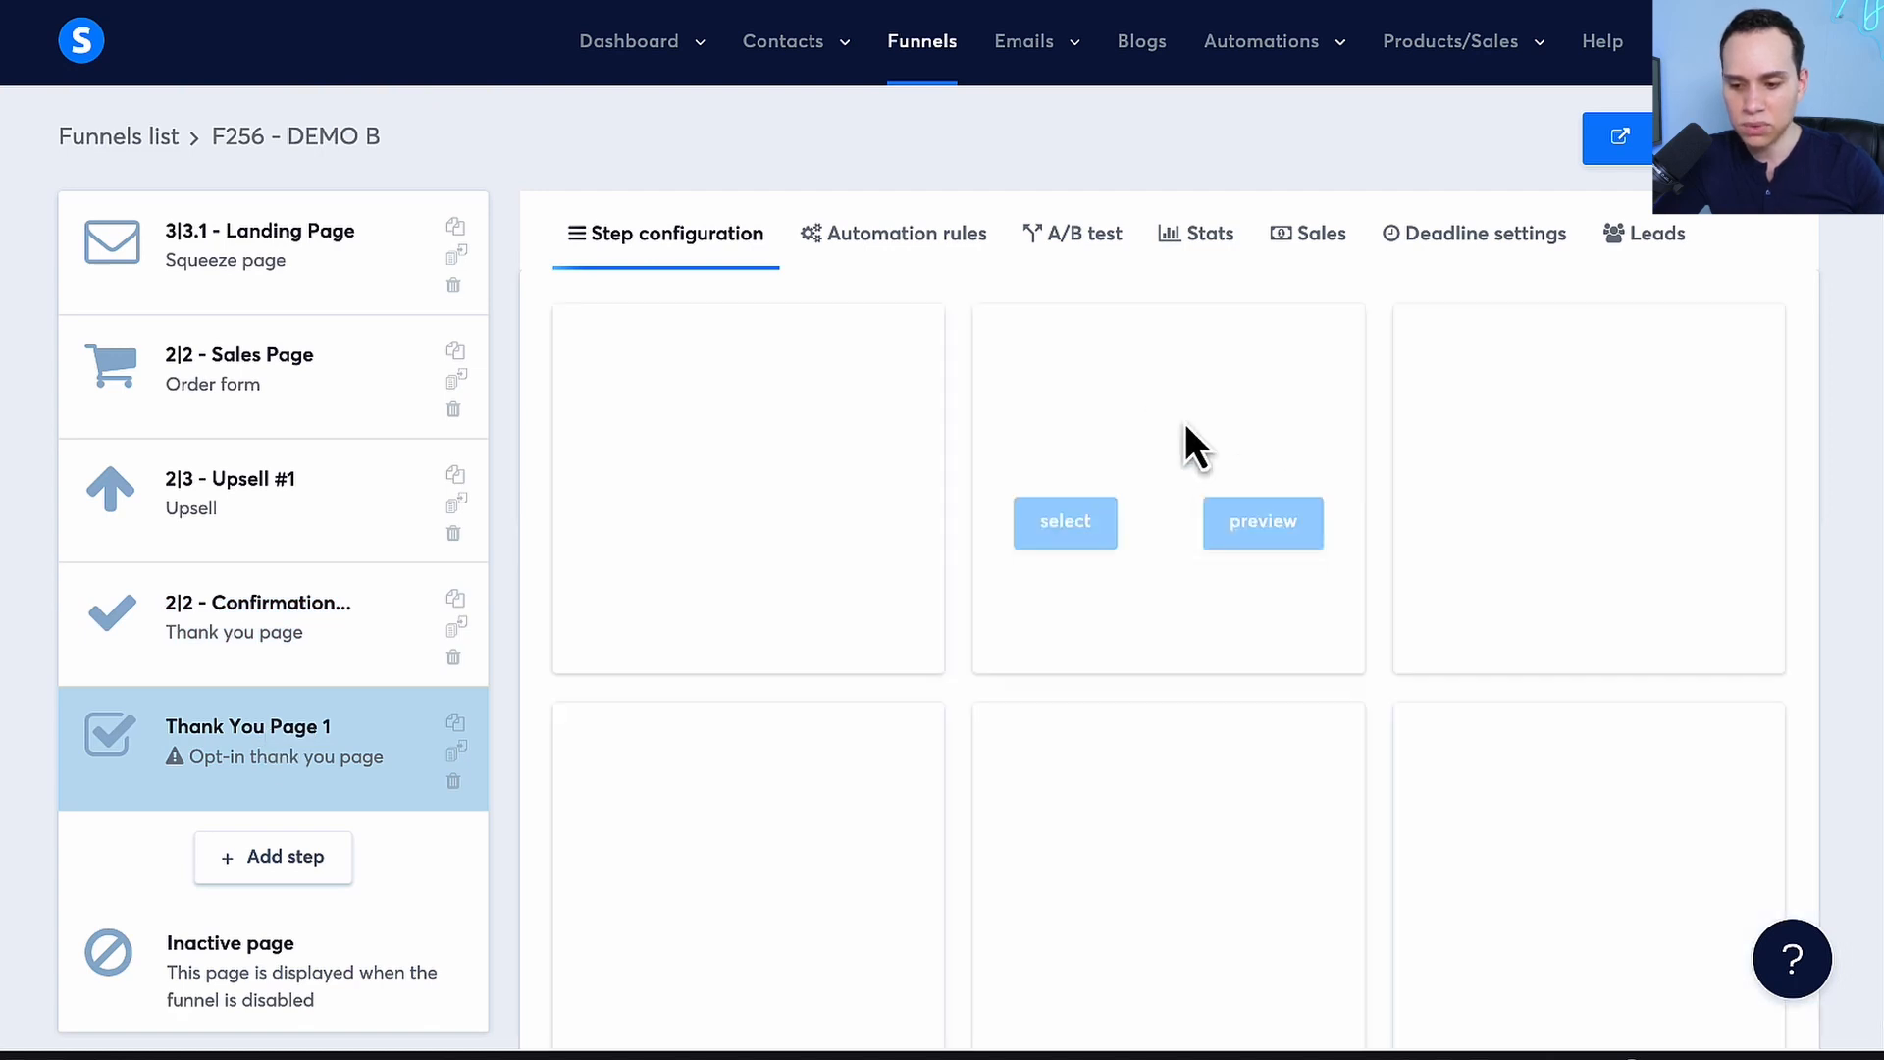
Choose the "Thank you for subscribing!" thumbs-up template for Thank You Page 1 and open the page for editing
scroll(1811, 481, "down", 18)
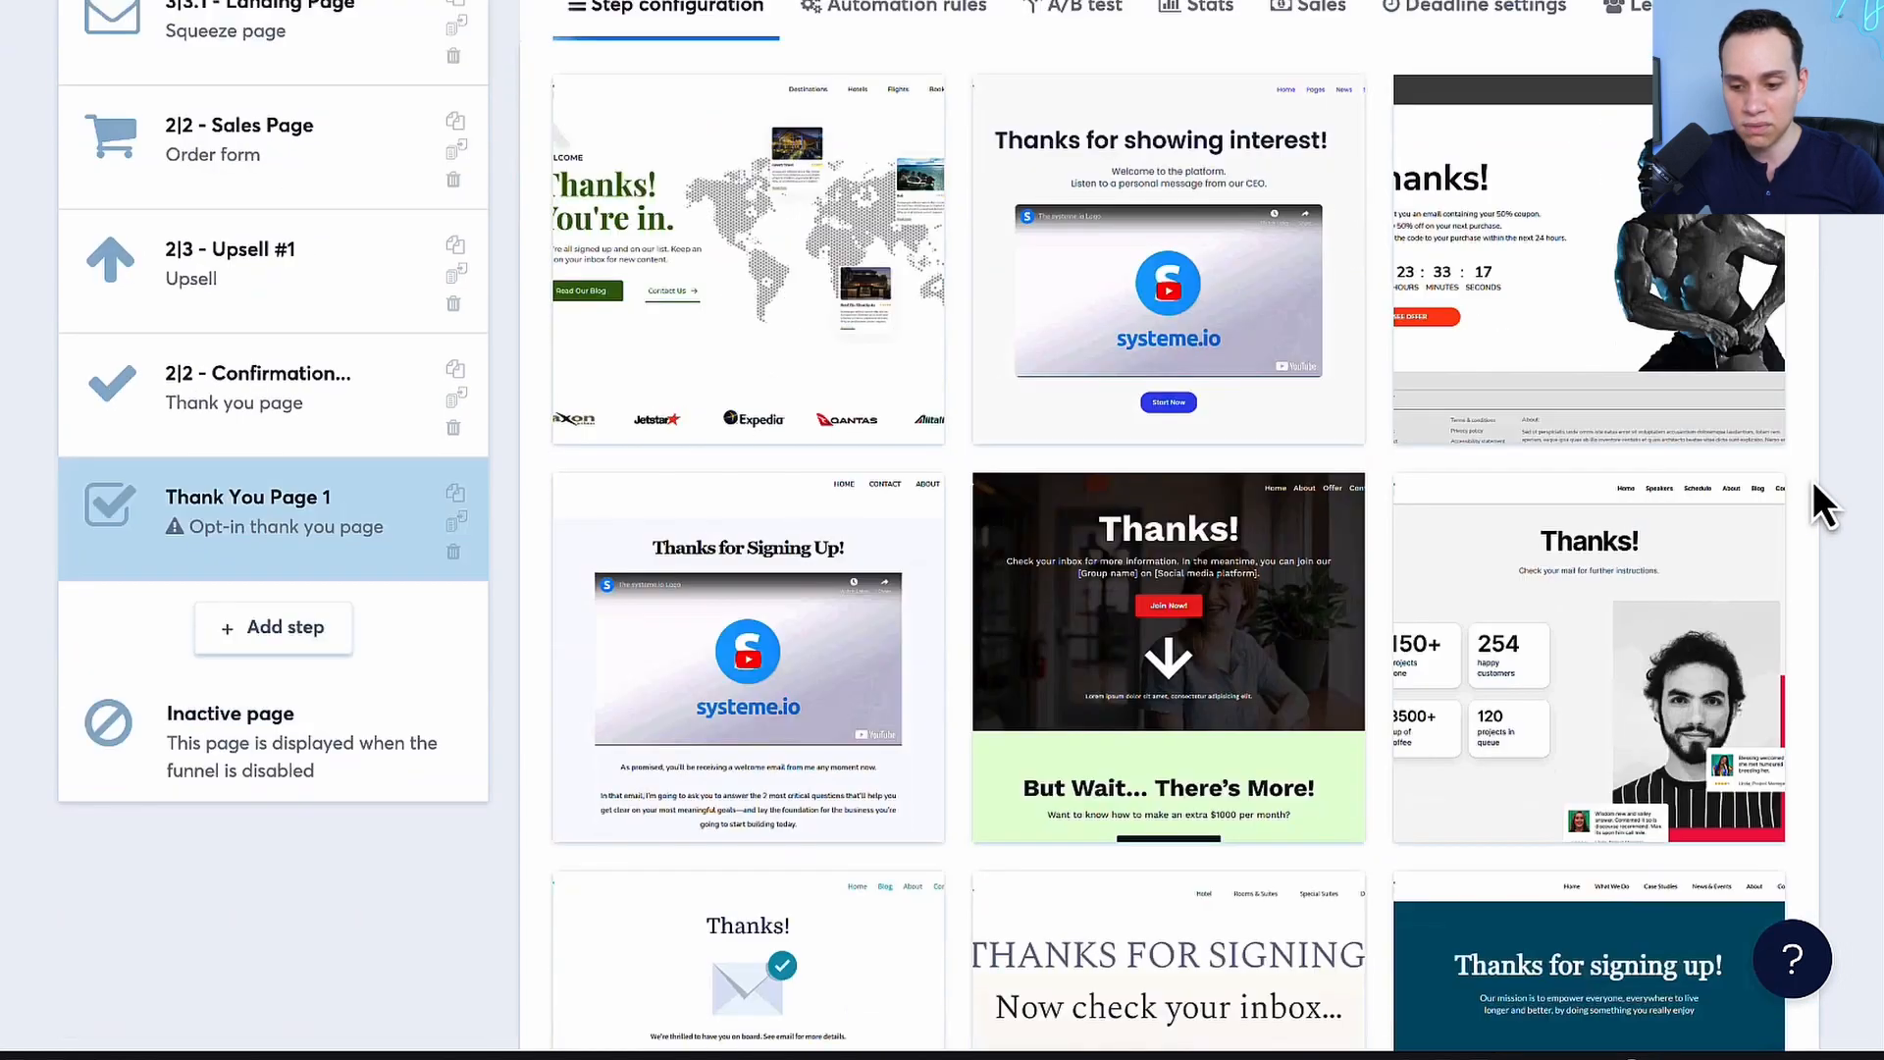
scroll(1811, 481, "down", 14)
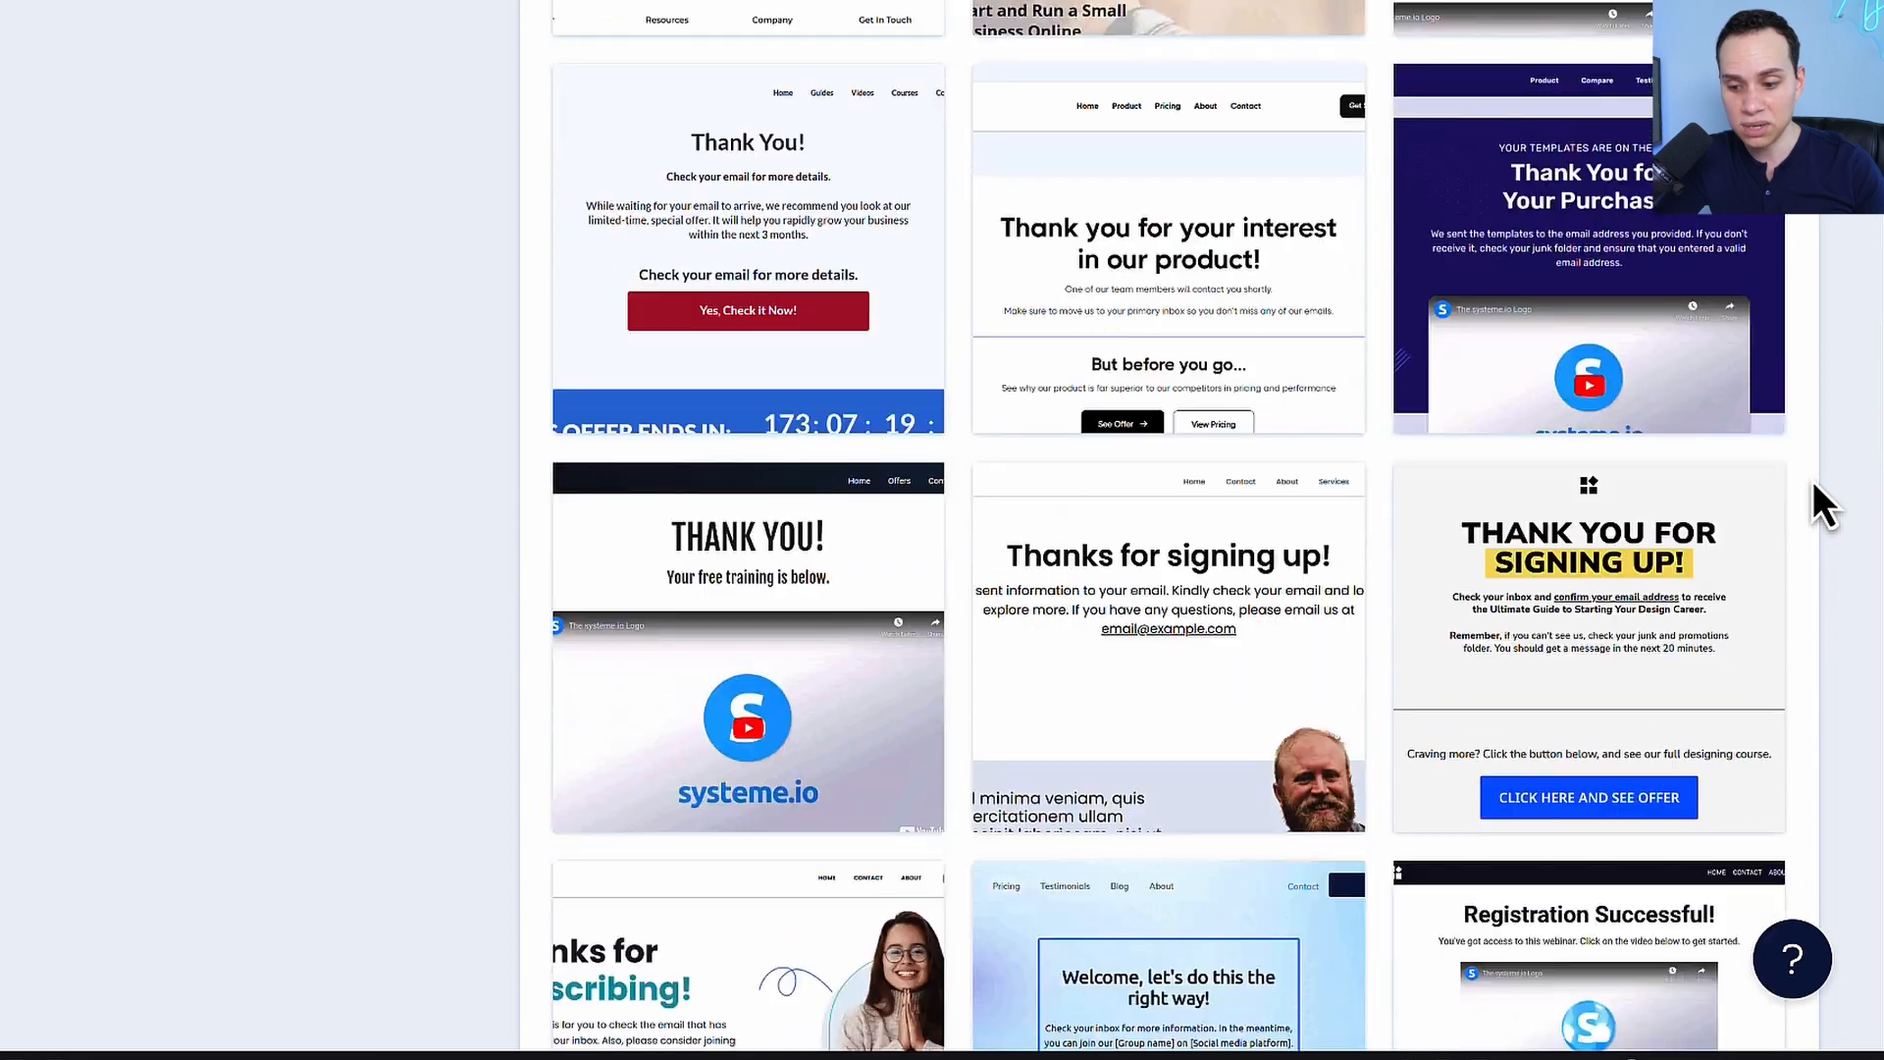
scroll(1811, 481, "down", 15)
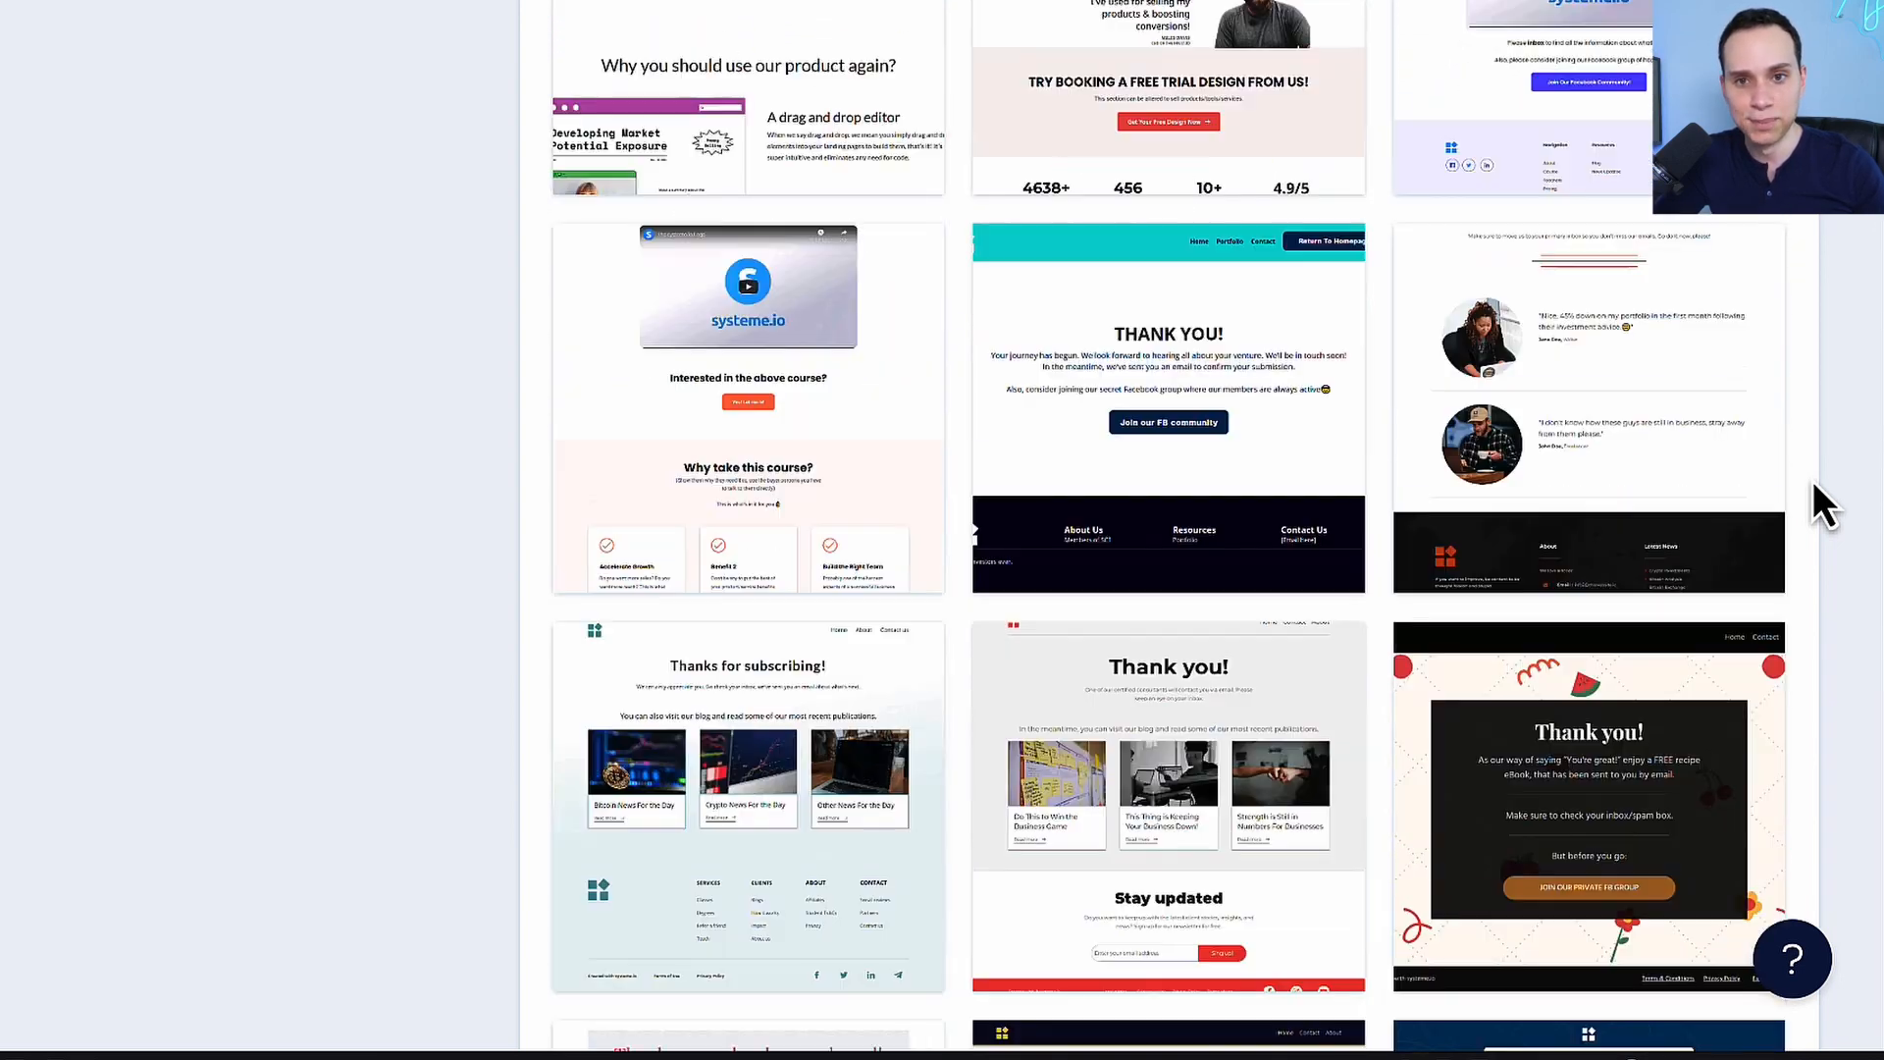
scroll(1811, 480, "down", 5)
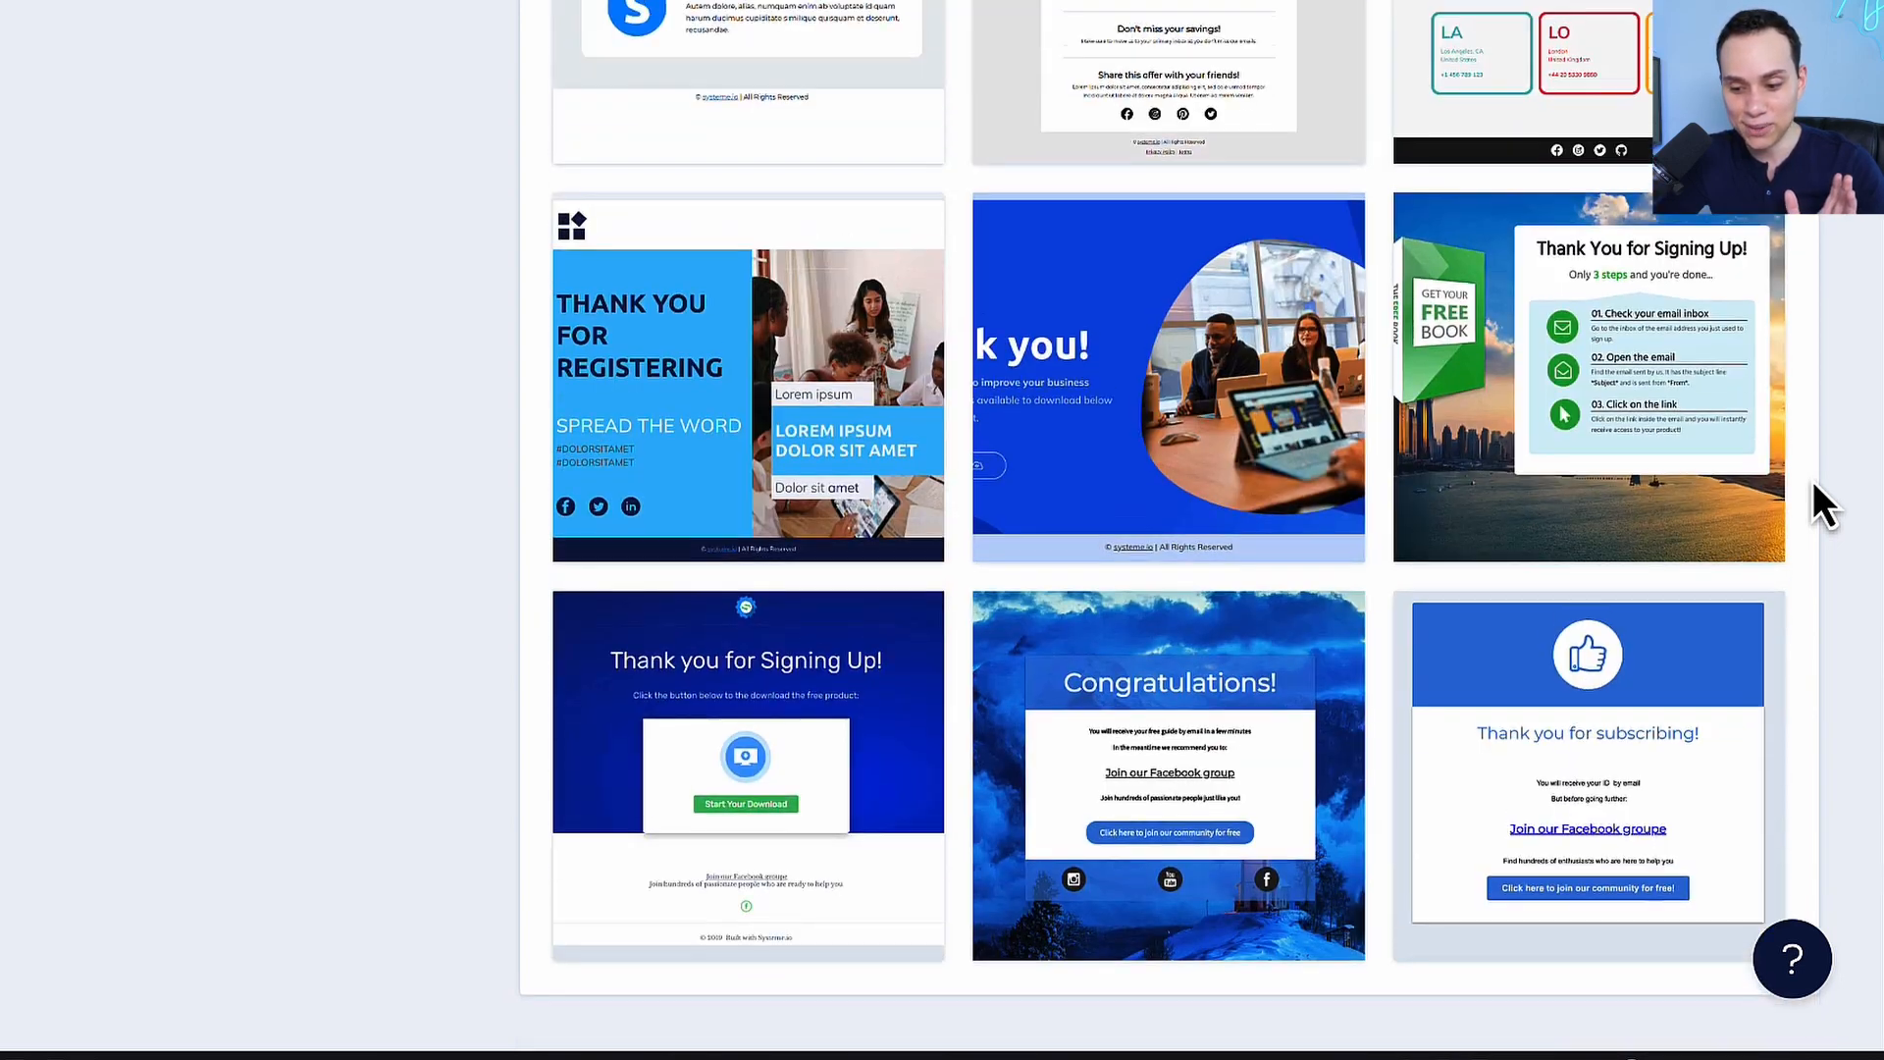
mouse_move(1556, 828)
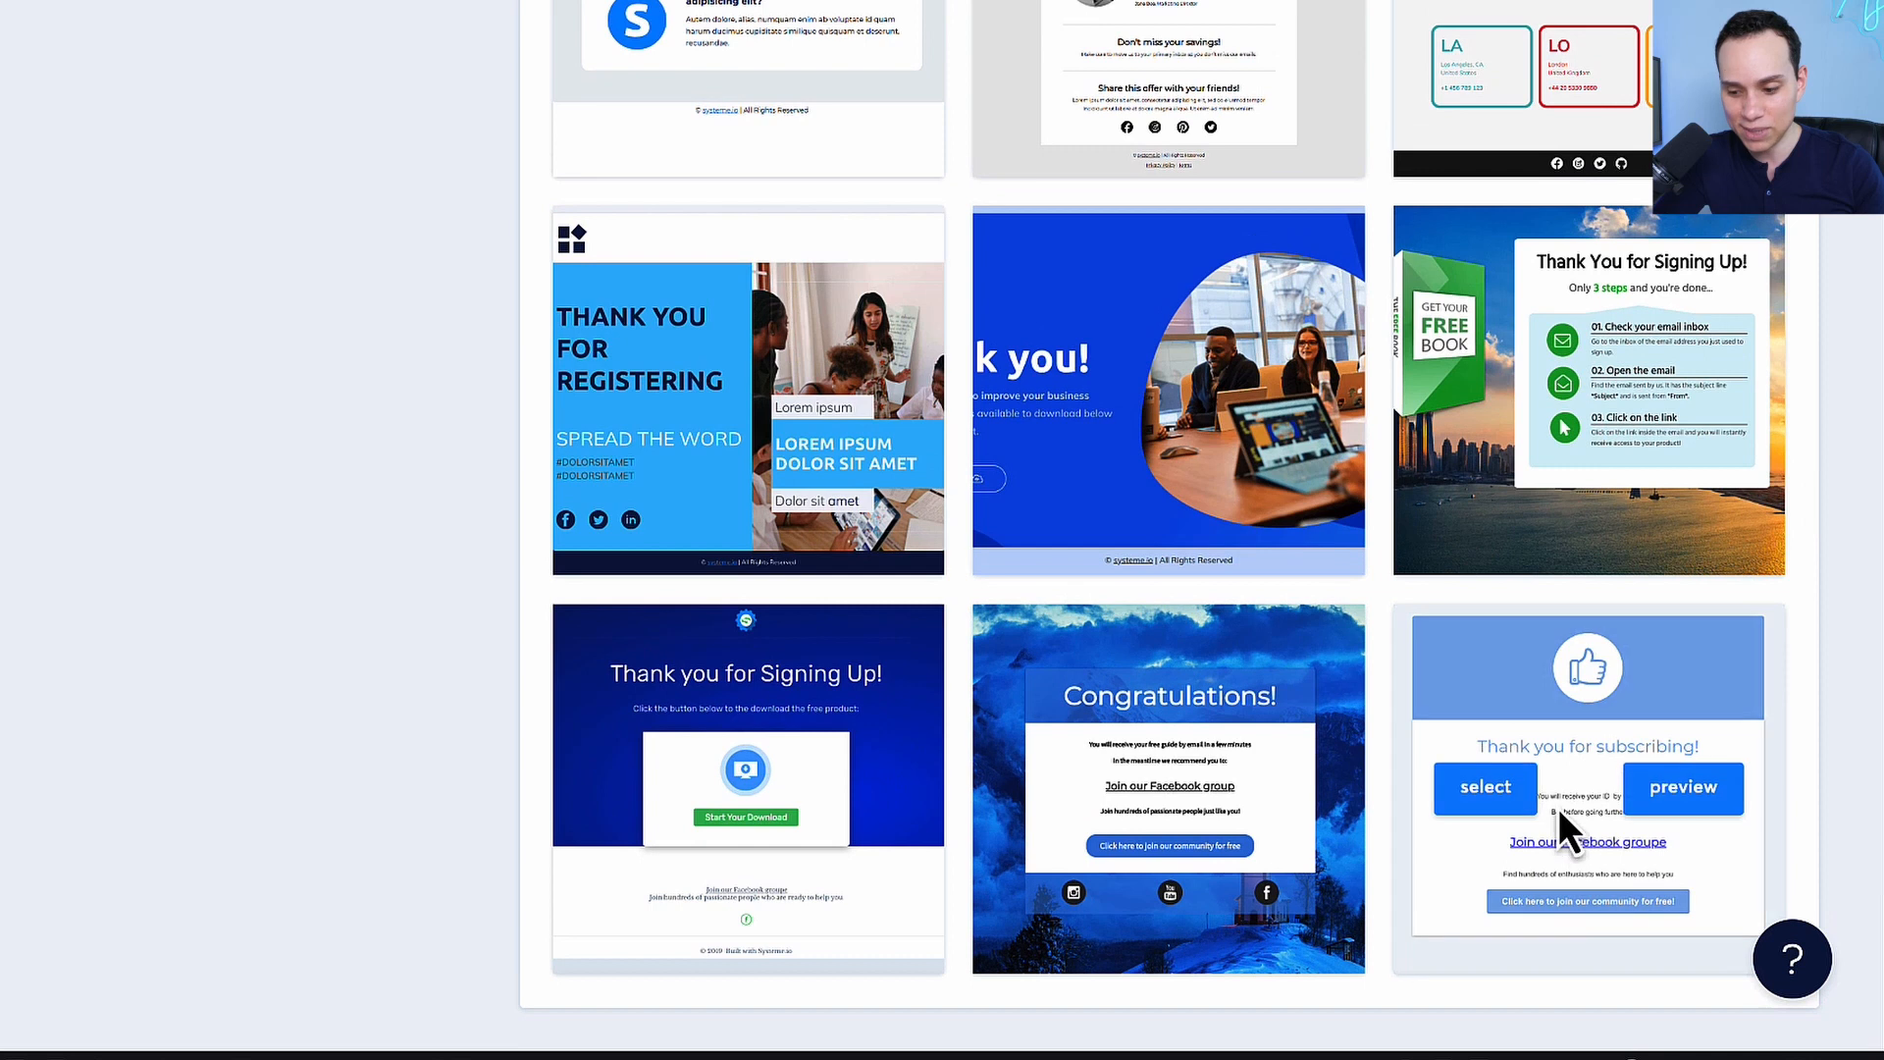
left_click(1492, 791)
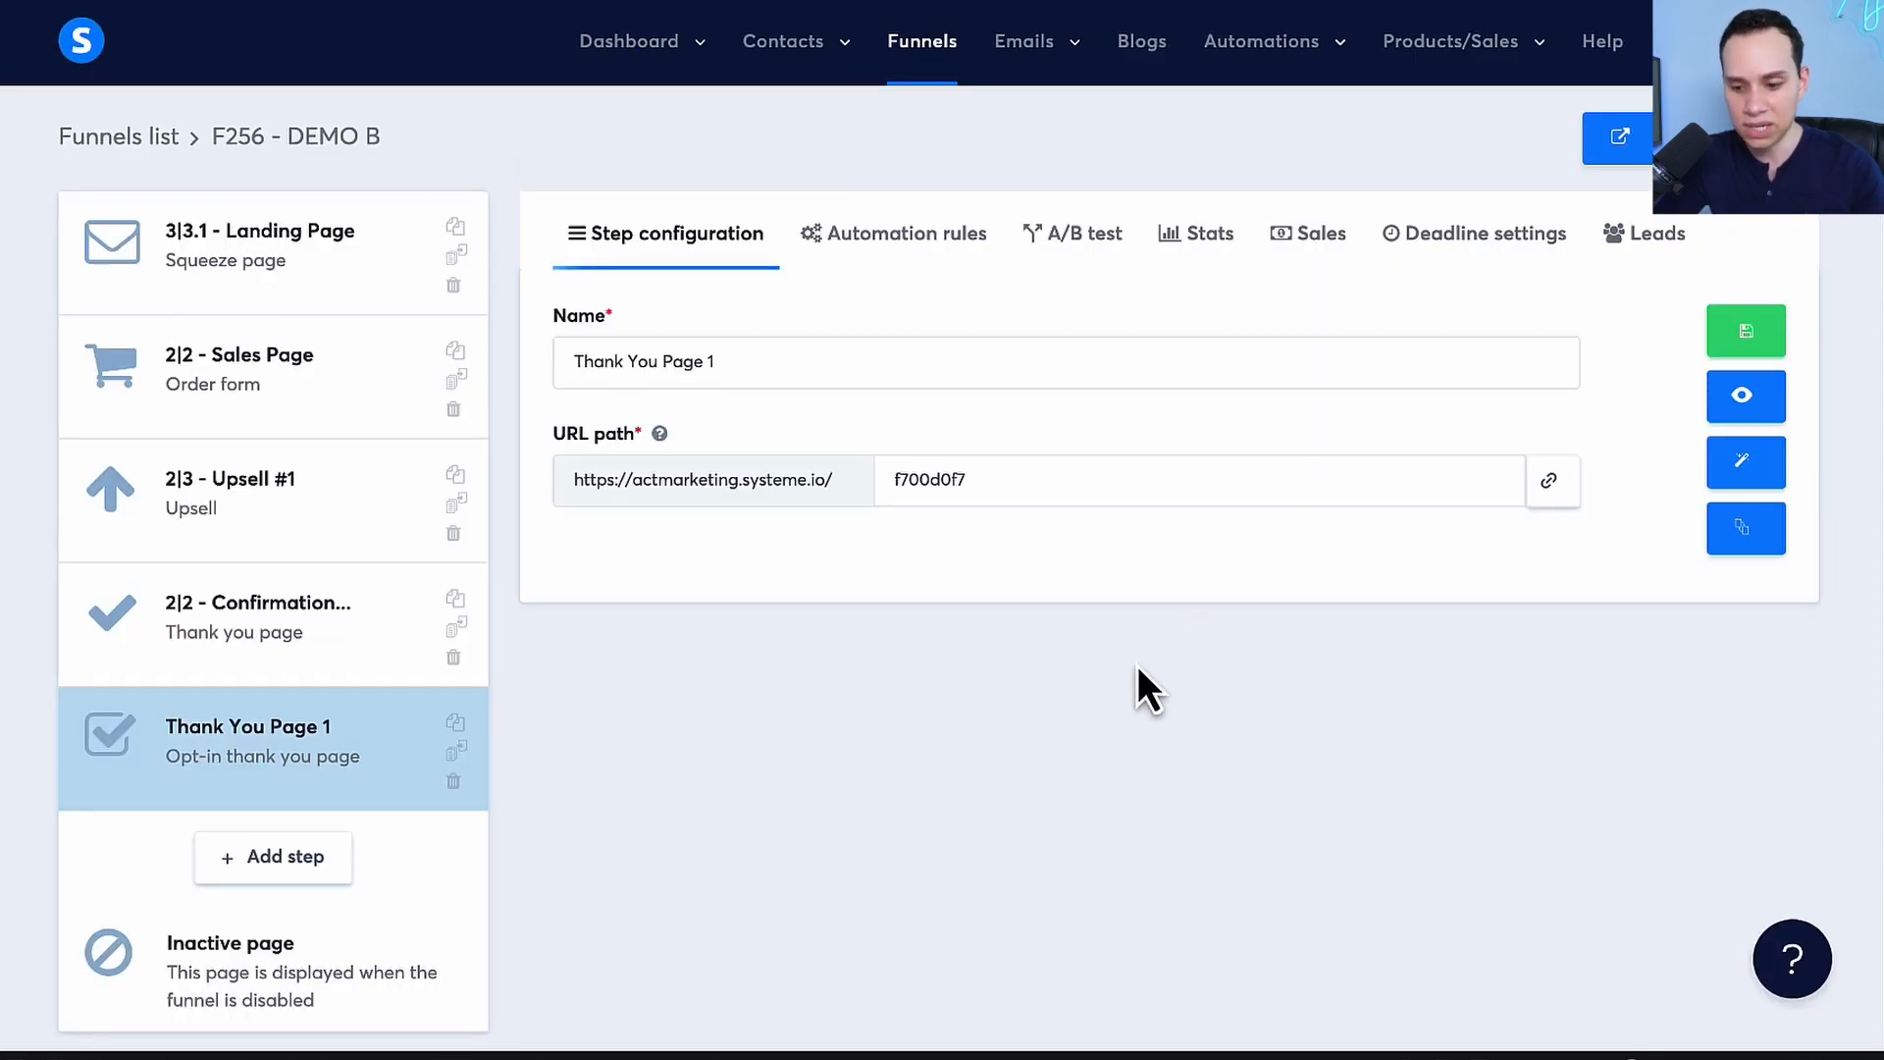
left_click(1743, 469)
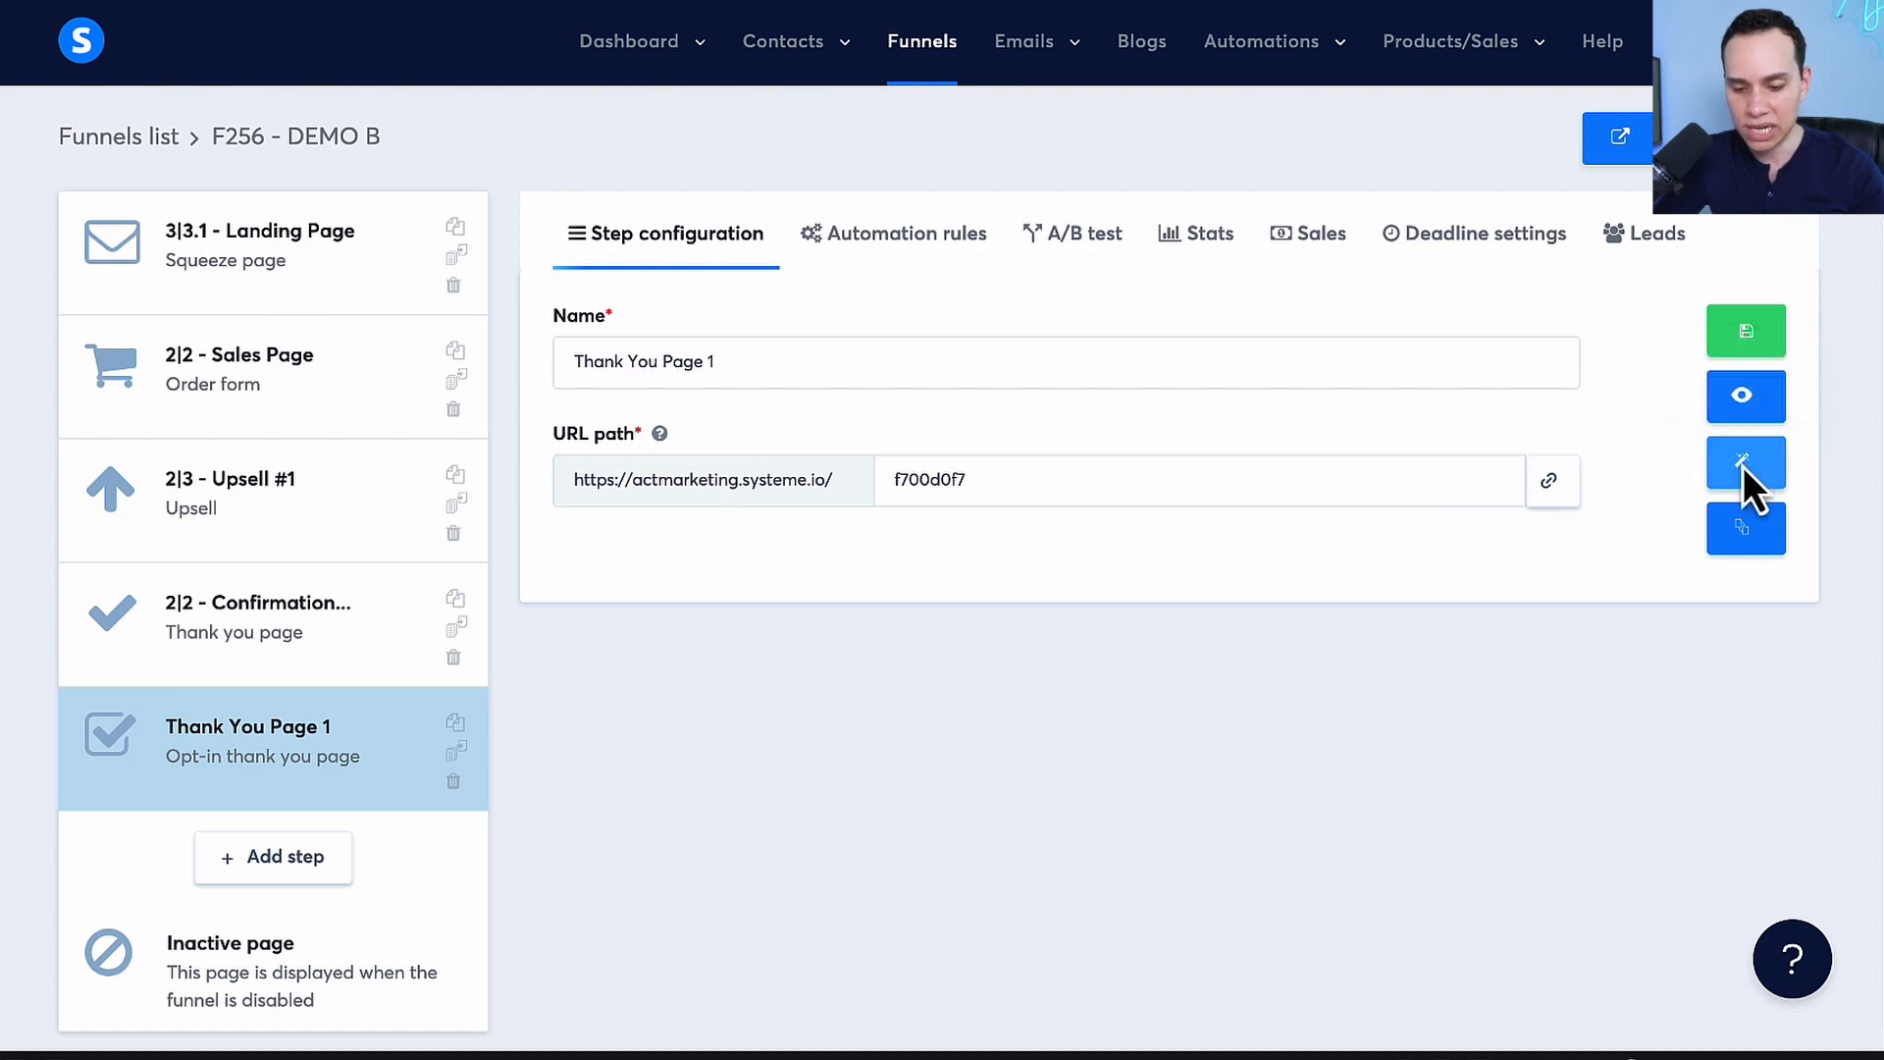
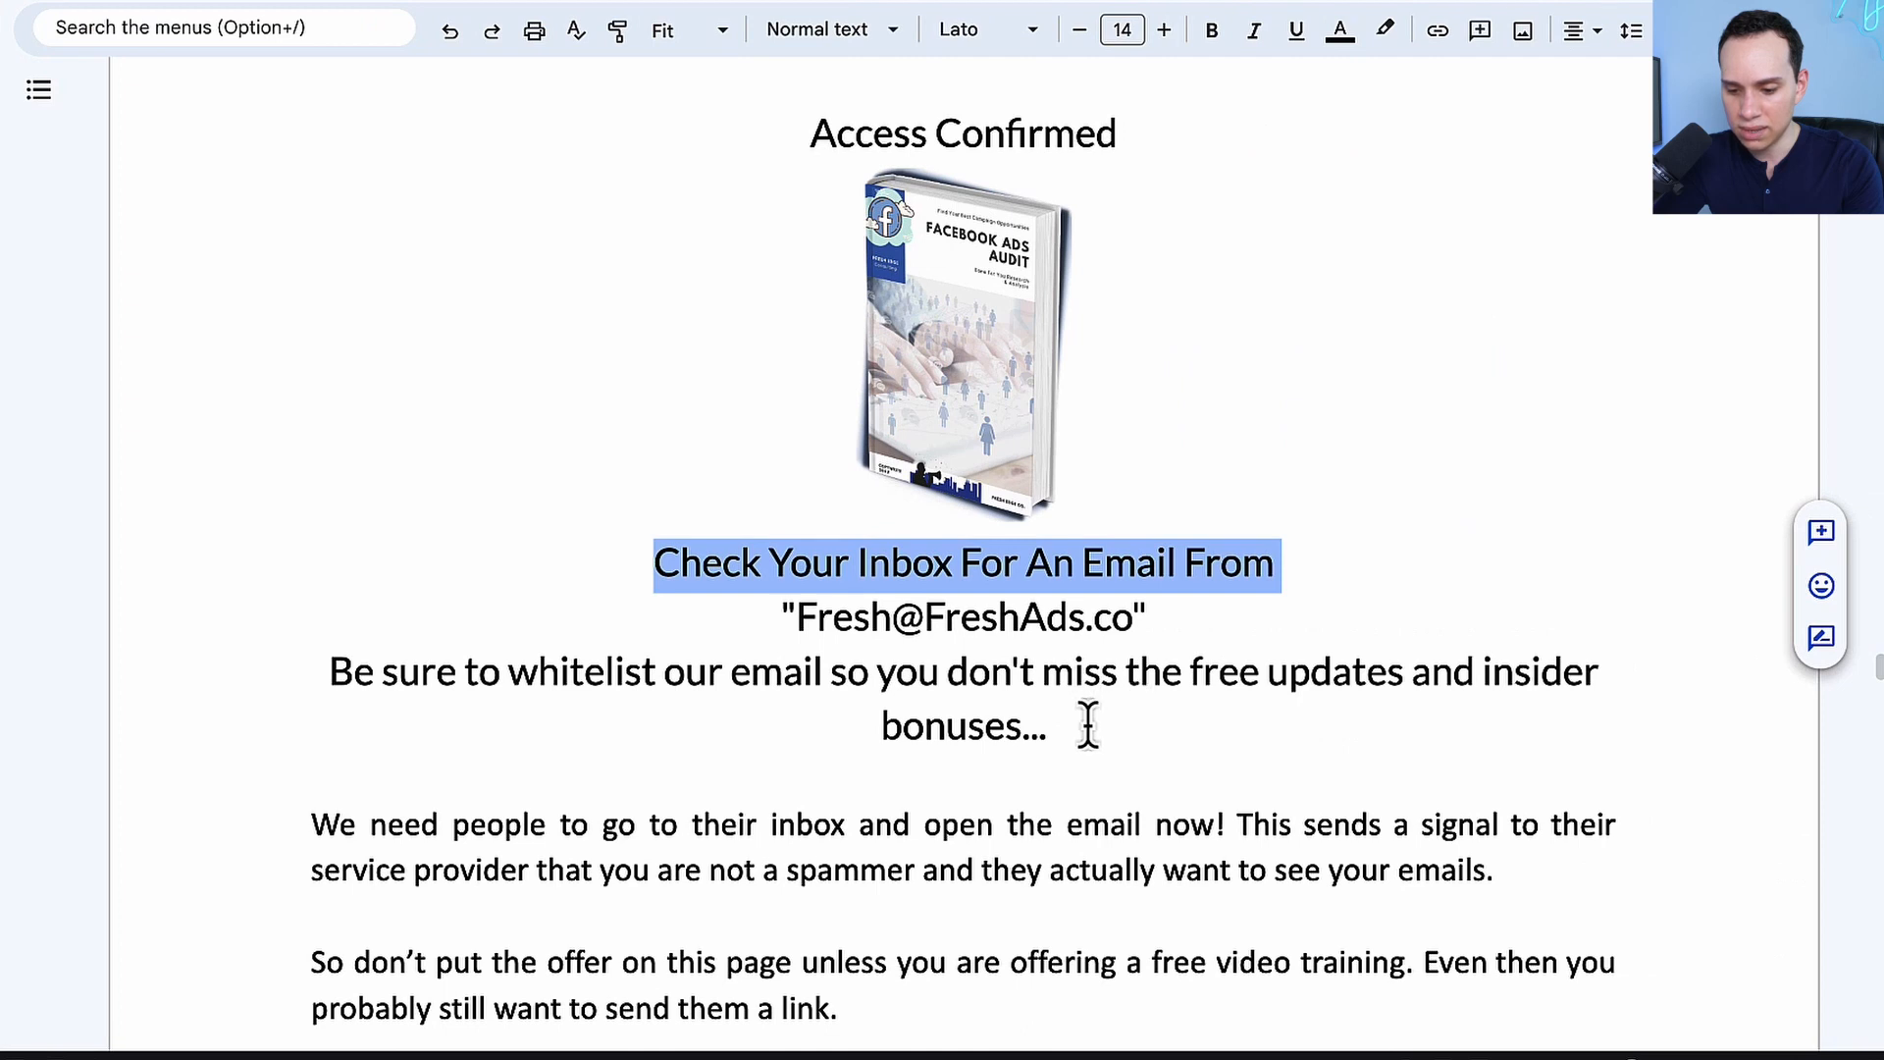
Replace the credentials text under Access Confirmed with the copied "Check Your Inbox For An Email From" message, including the whitelisting reminder
left_click(1085, 723, "shift")
key("super+c")
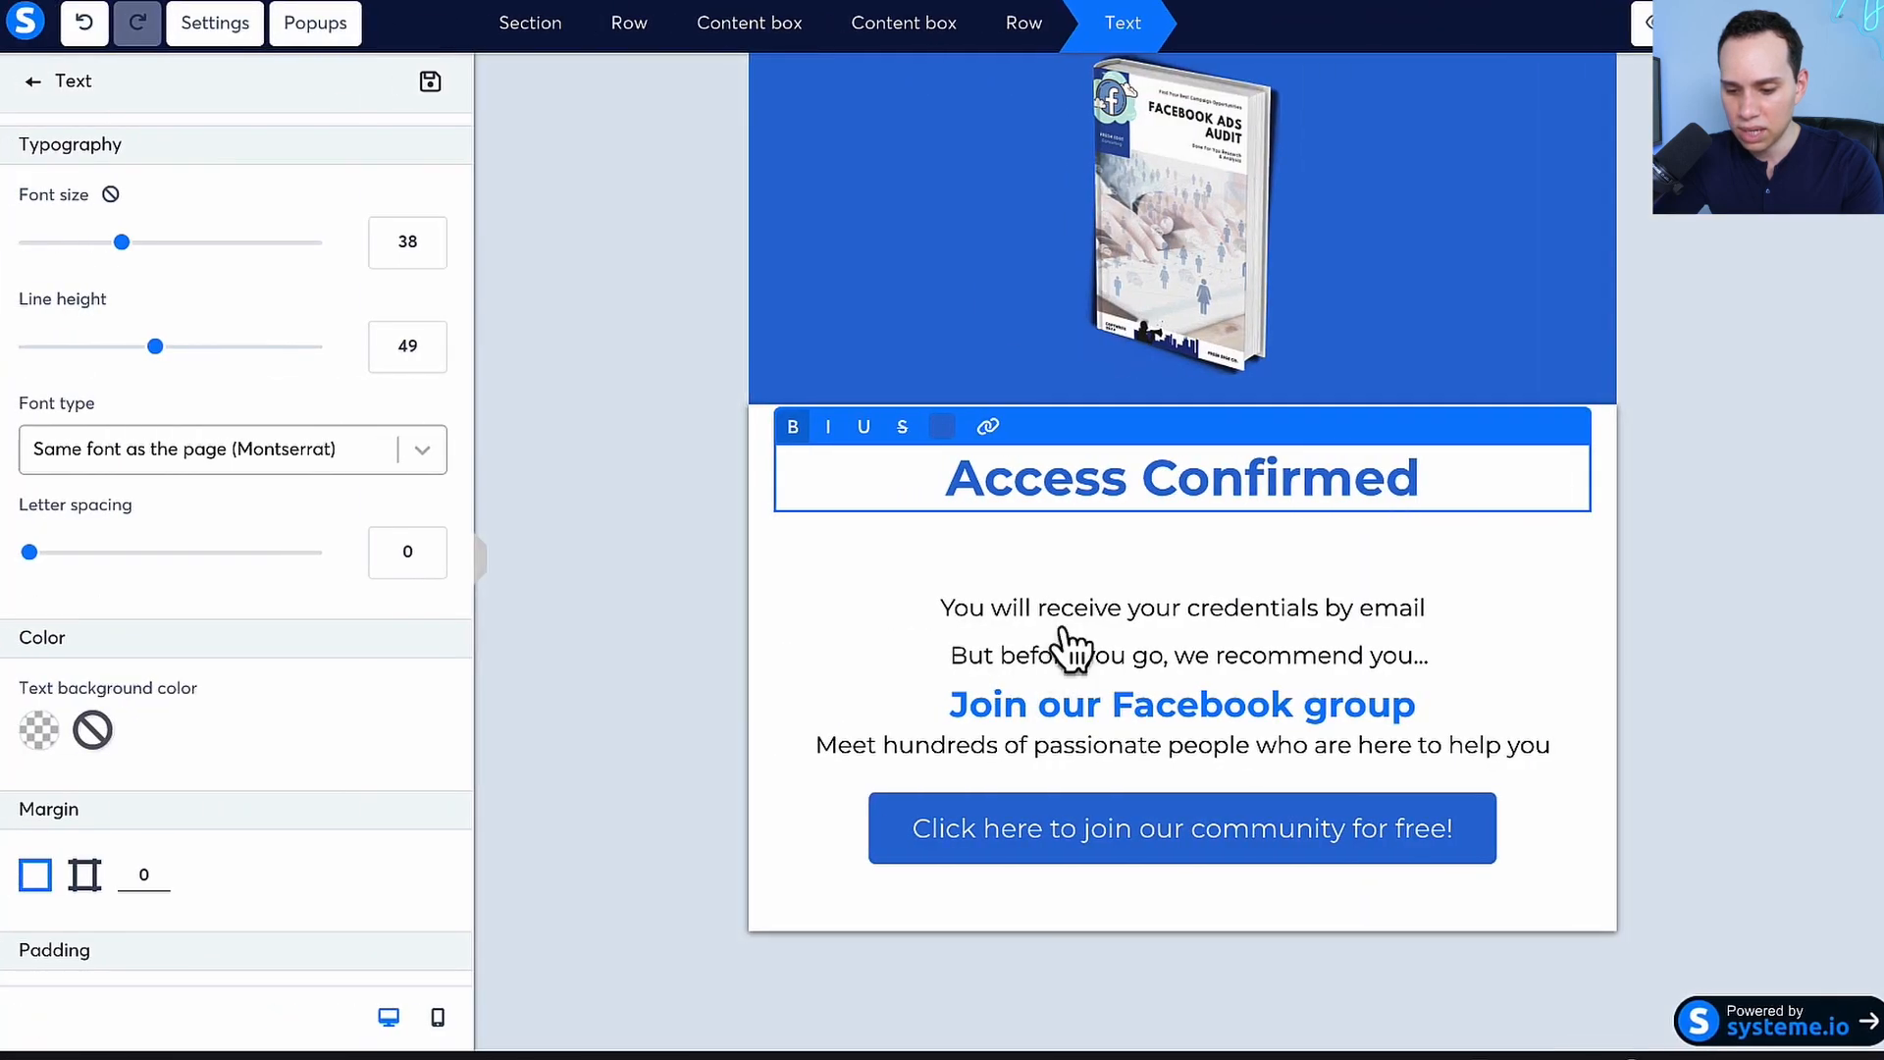
left_click(1060, 630)
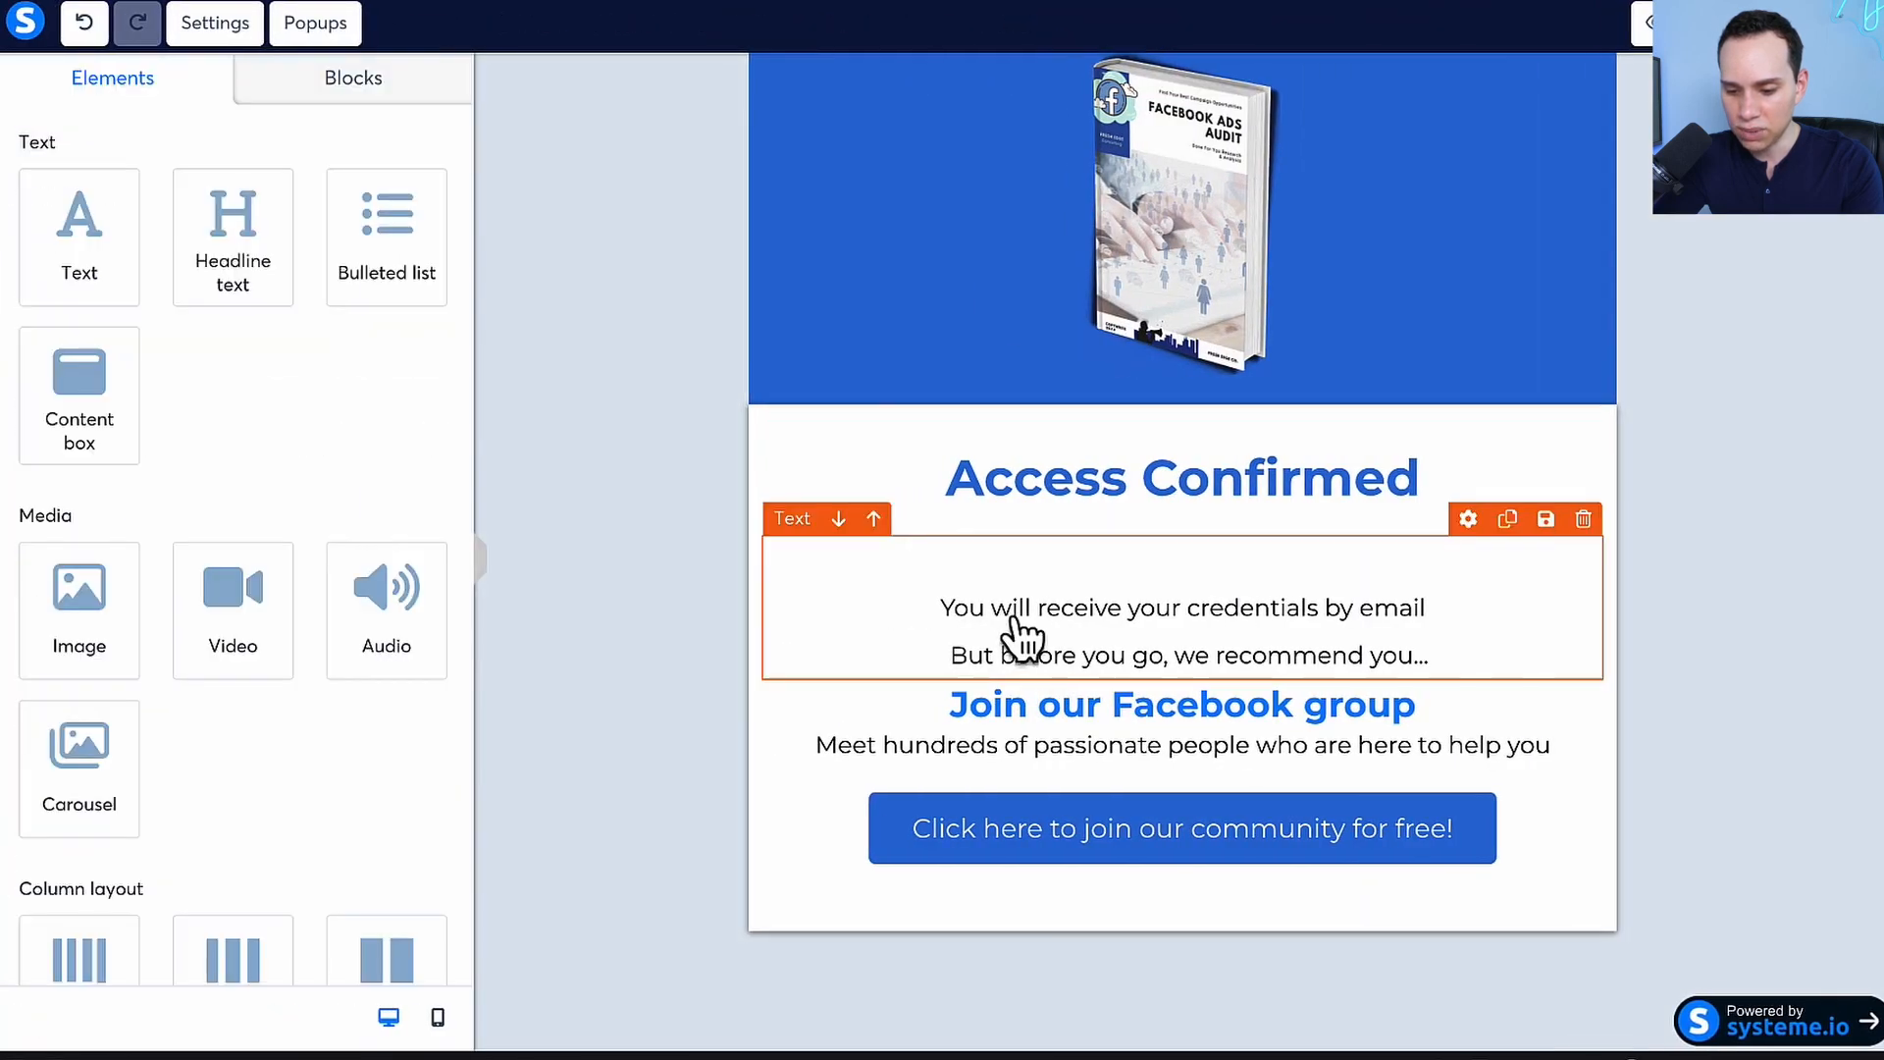
left_click(1017, 616)
key("super+a")
key("super+v")
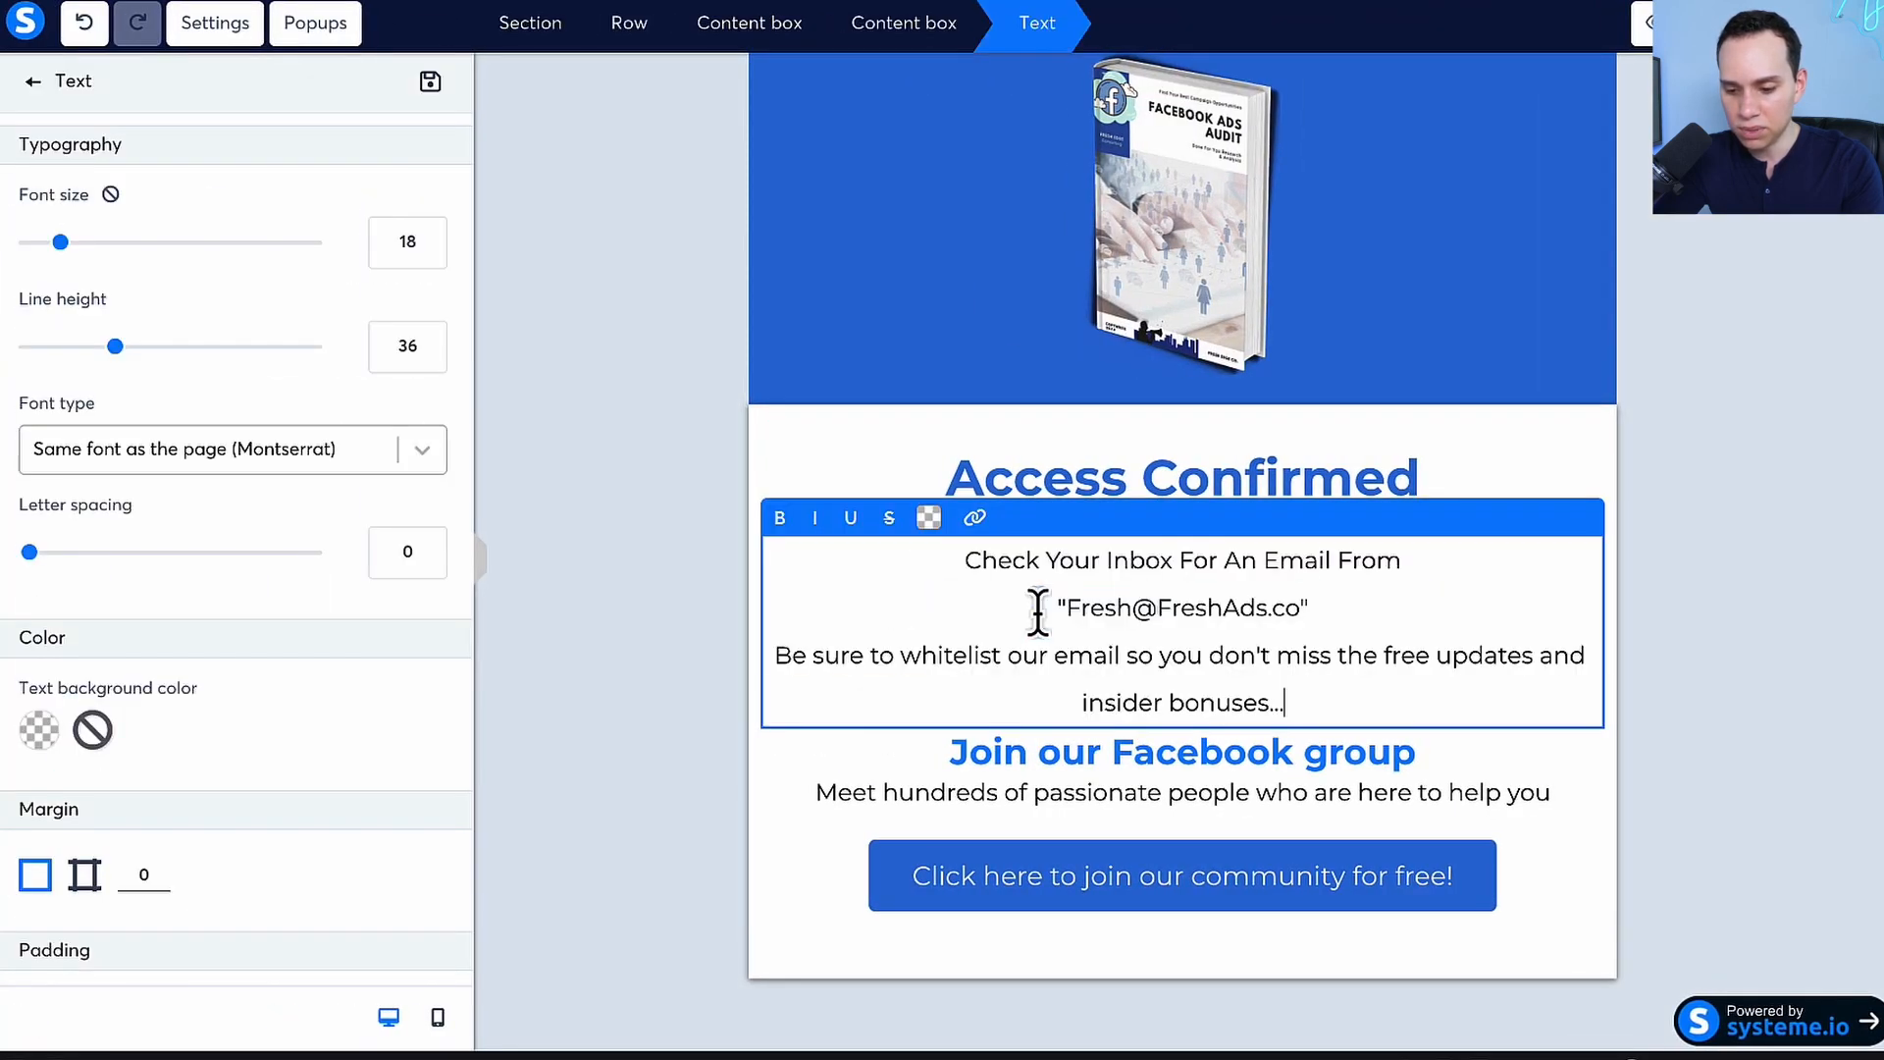
Insert a blank line before "Be sure to whitelist our email" and set the text's font size to 29
left_click(776, 653)
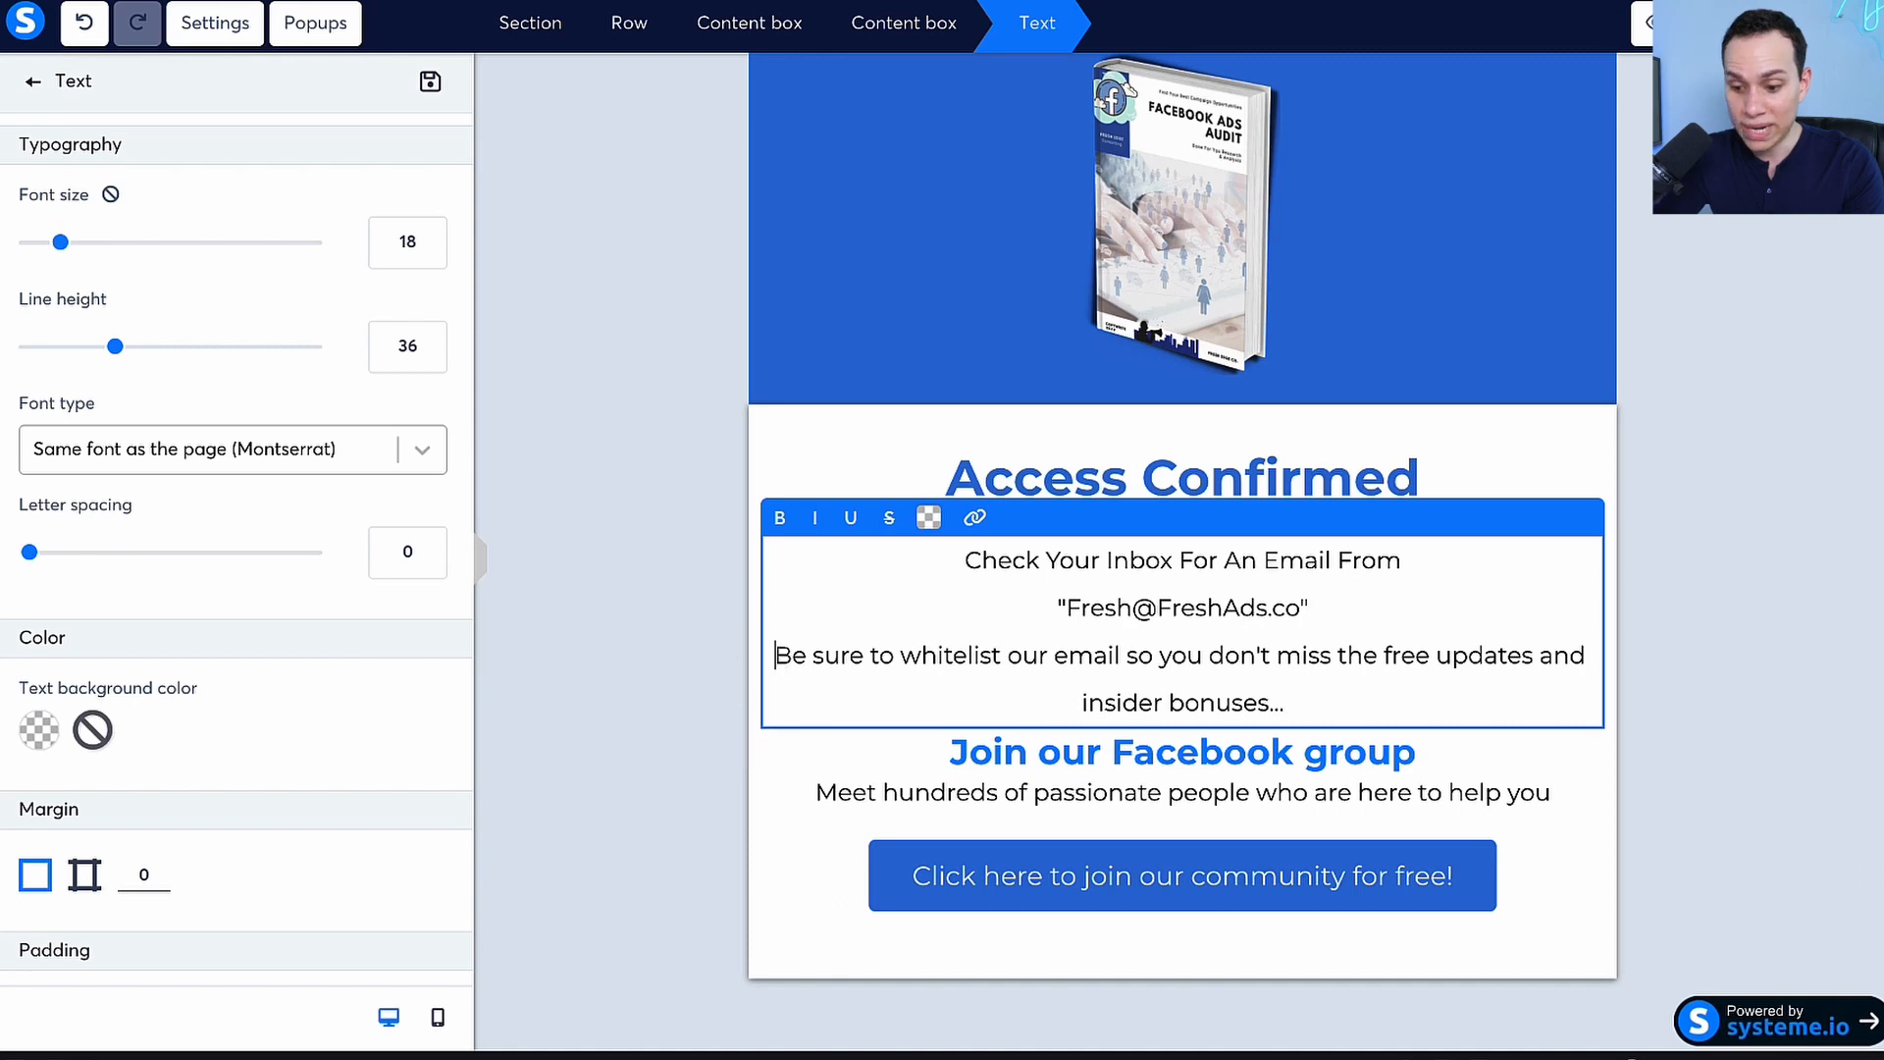
key("Return")
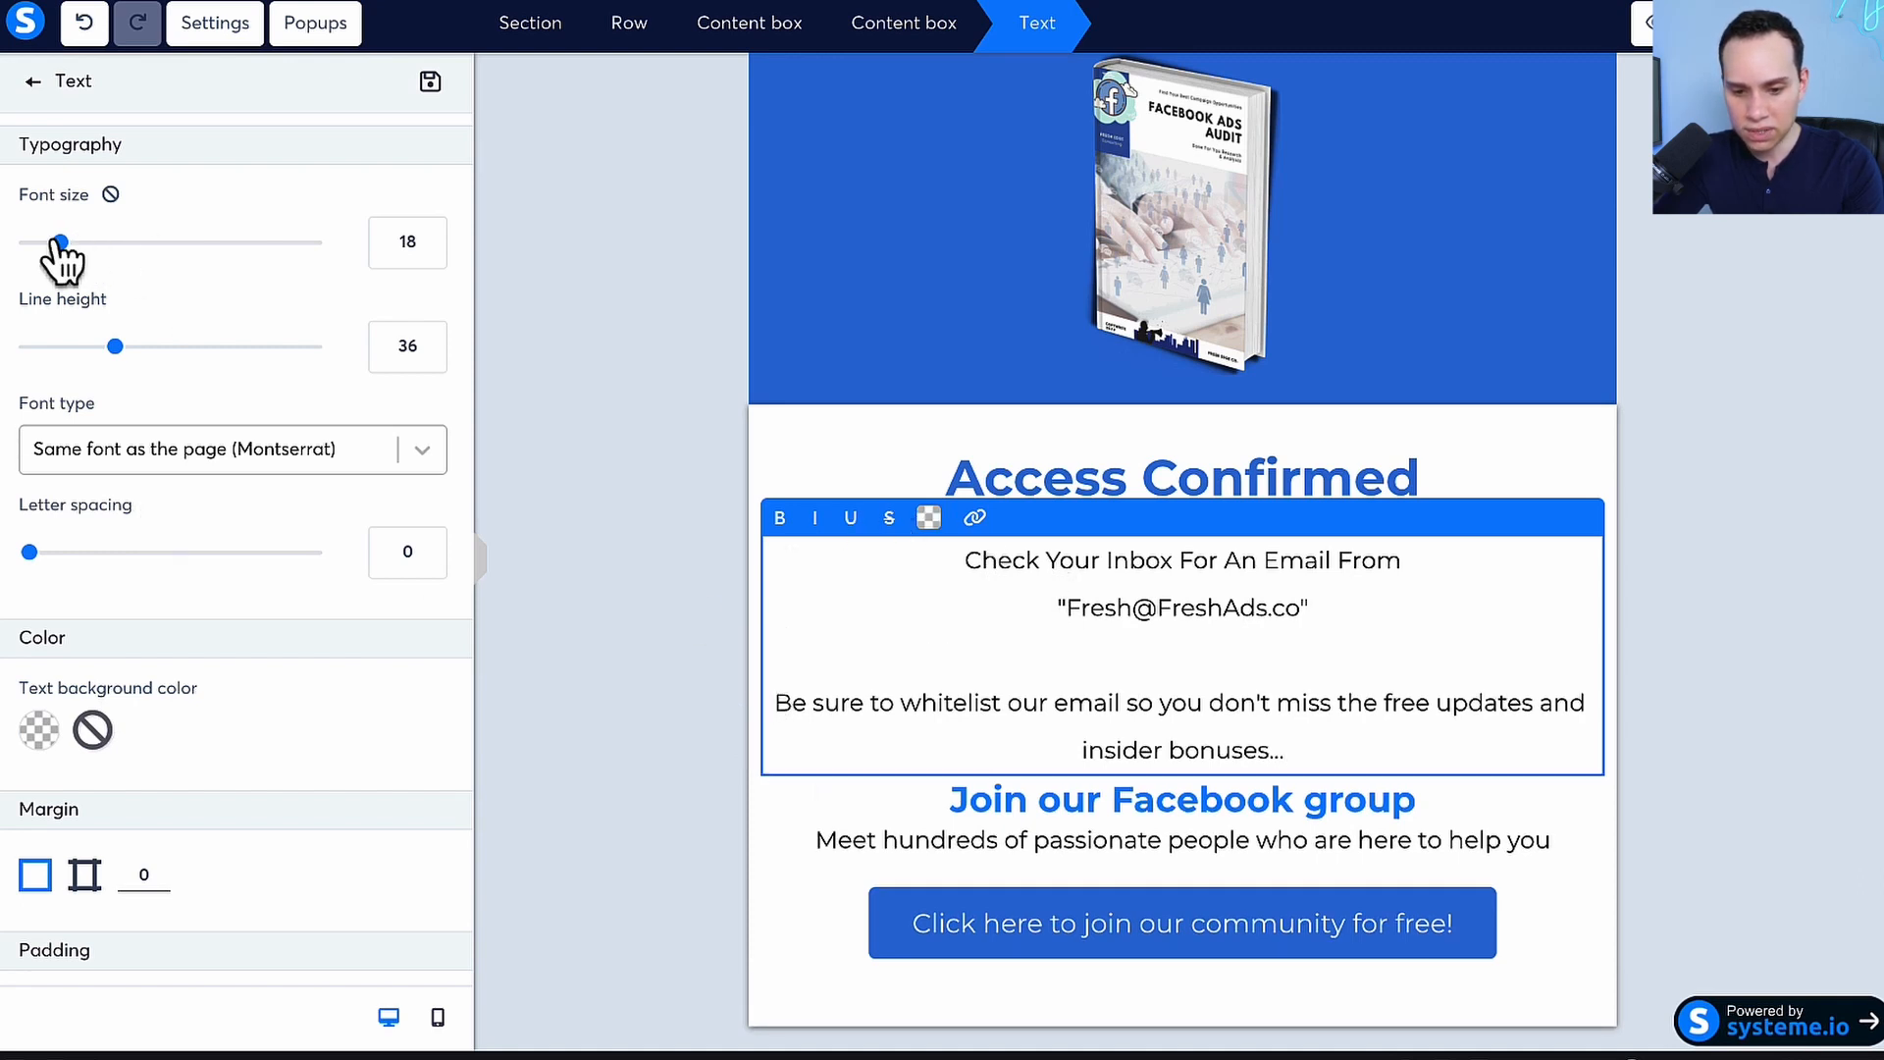
left_click_drag(60, 243, 94, 243)
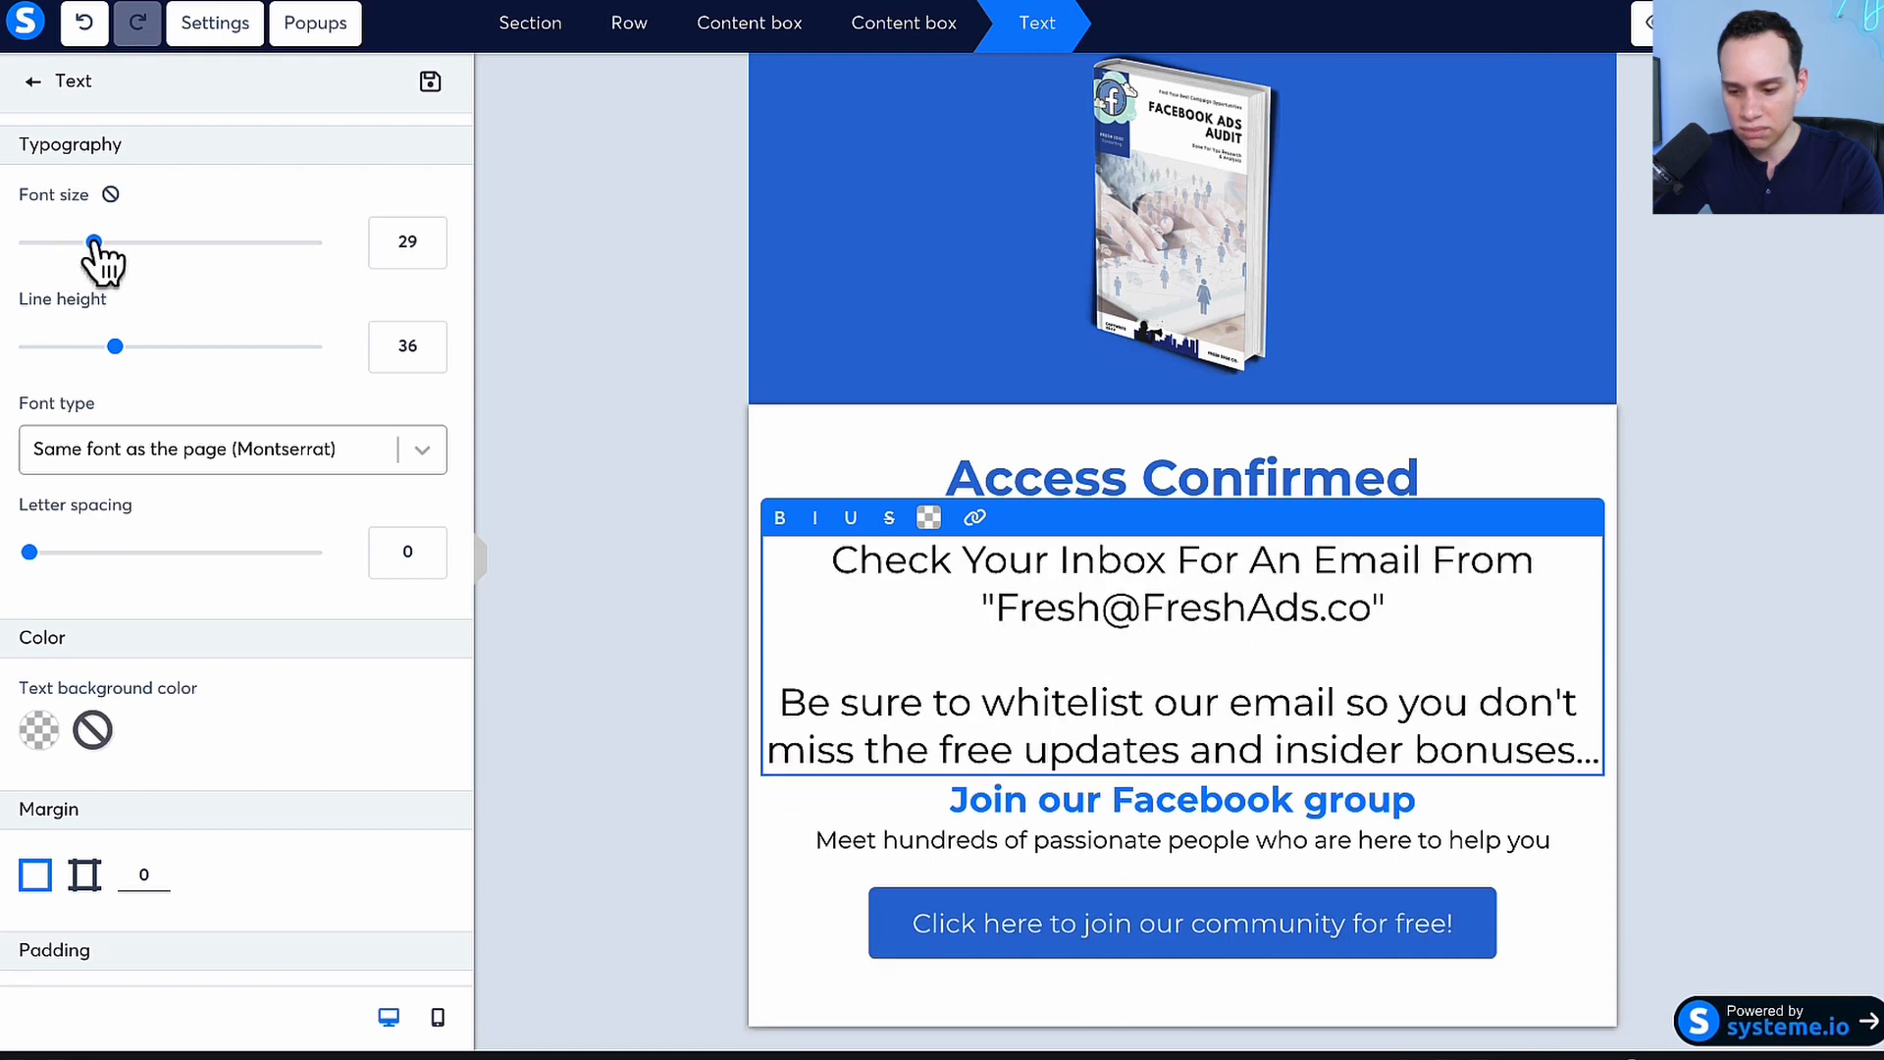
left_click(995, 834)
Delete the community button, the "Join our Facebook group" heading and the description line beneath it
scroll(1001, 840, "down", 1)
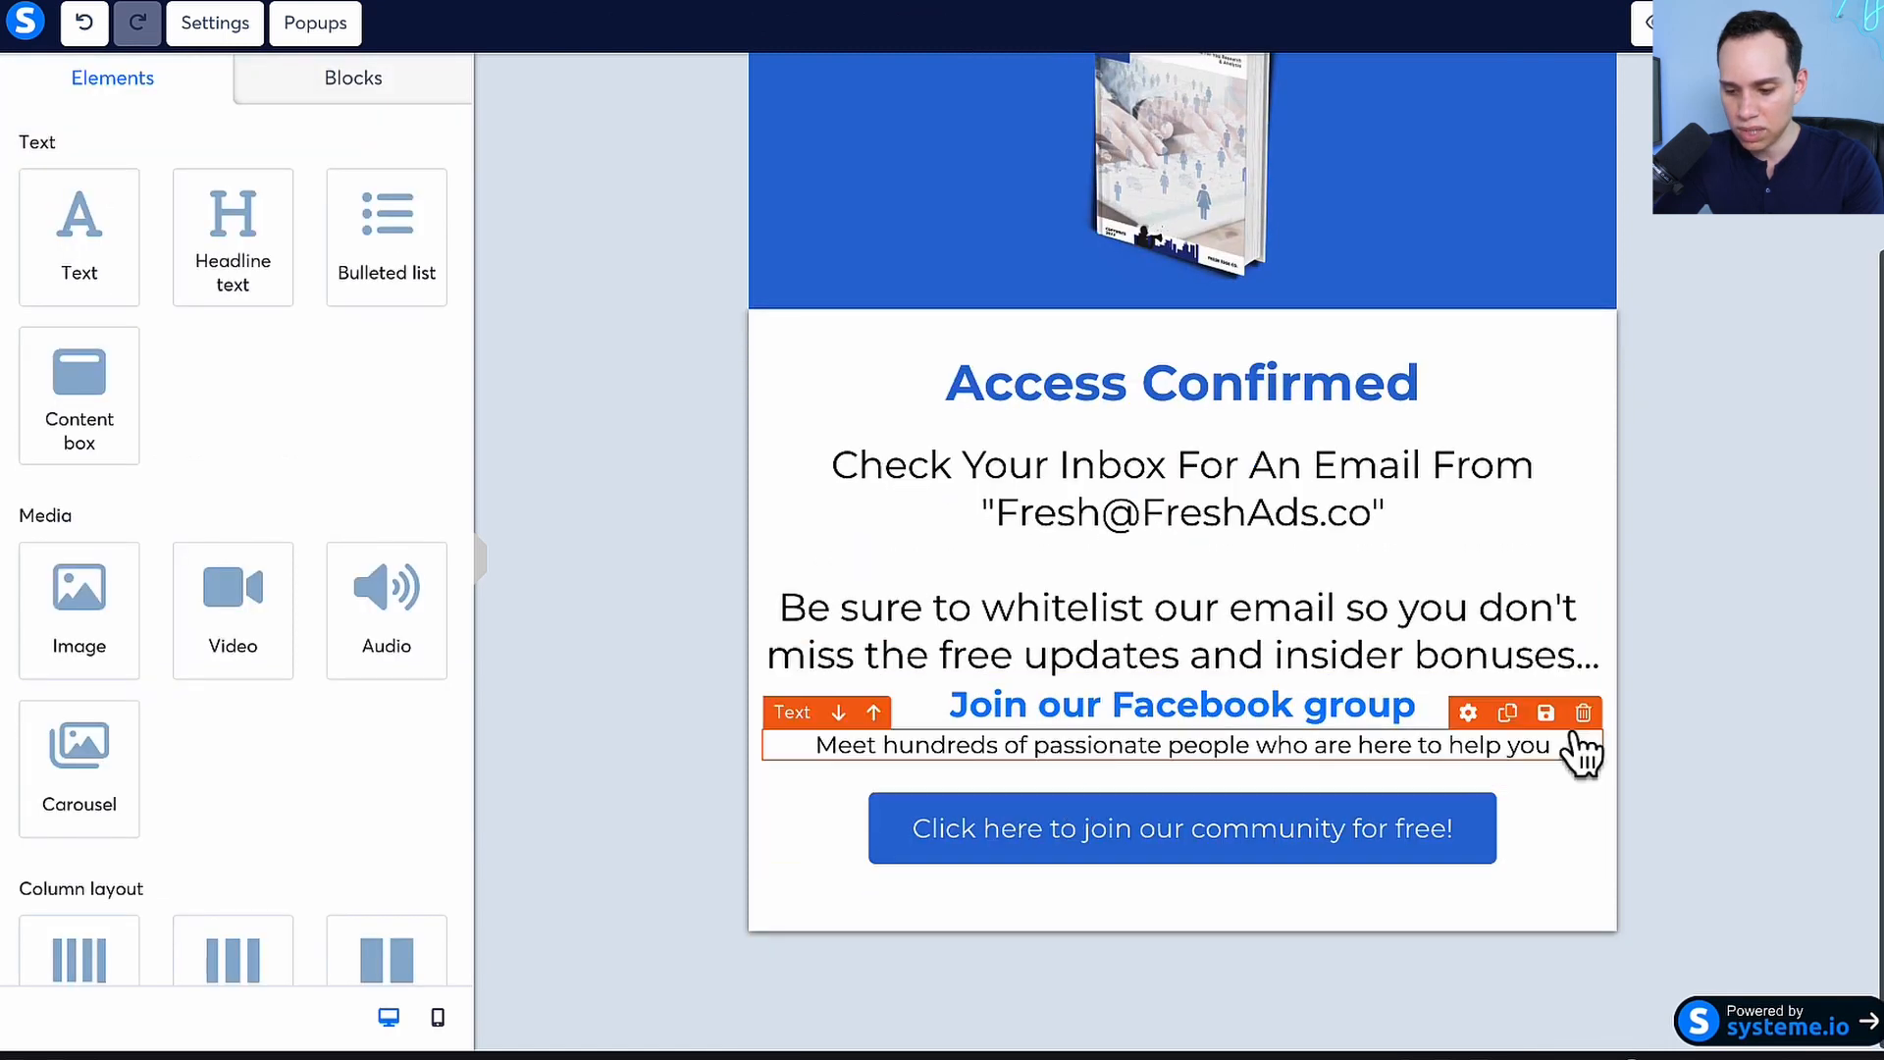
left_click(1481, 829)
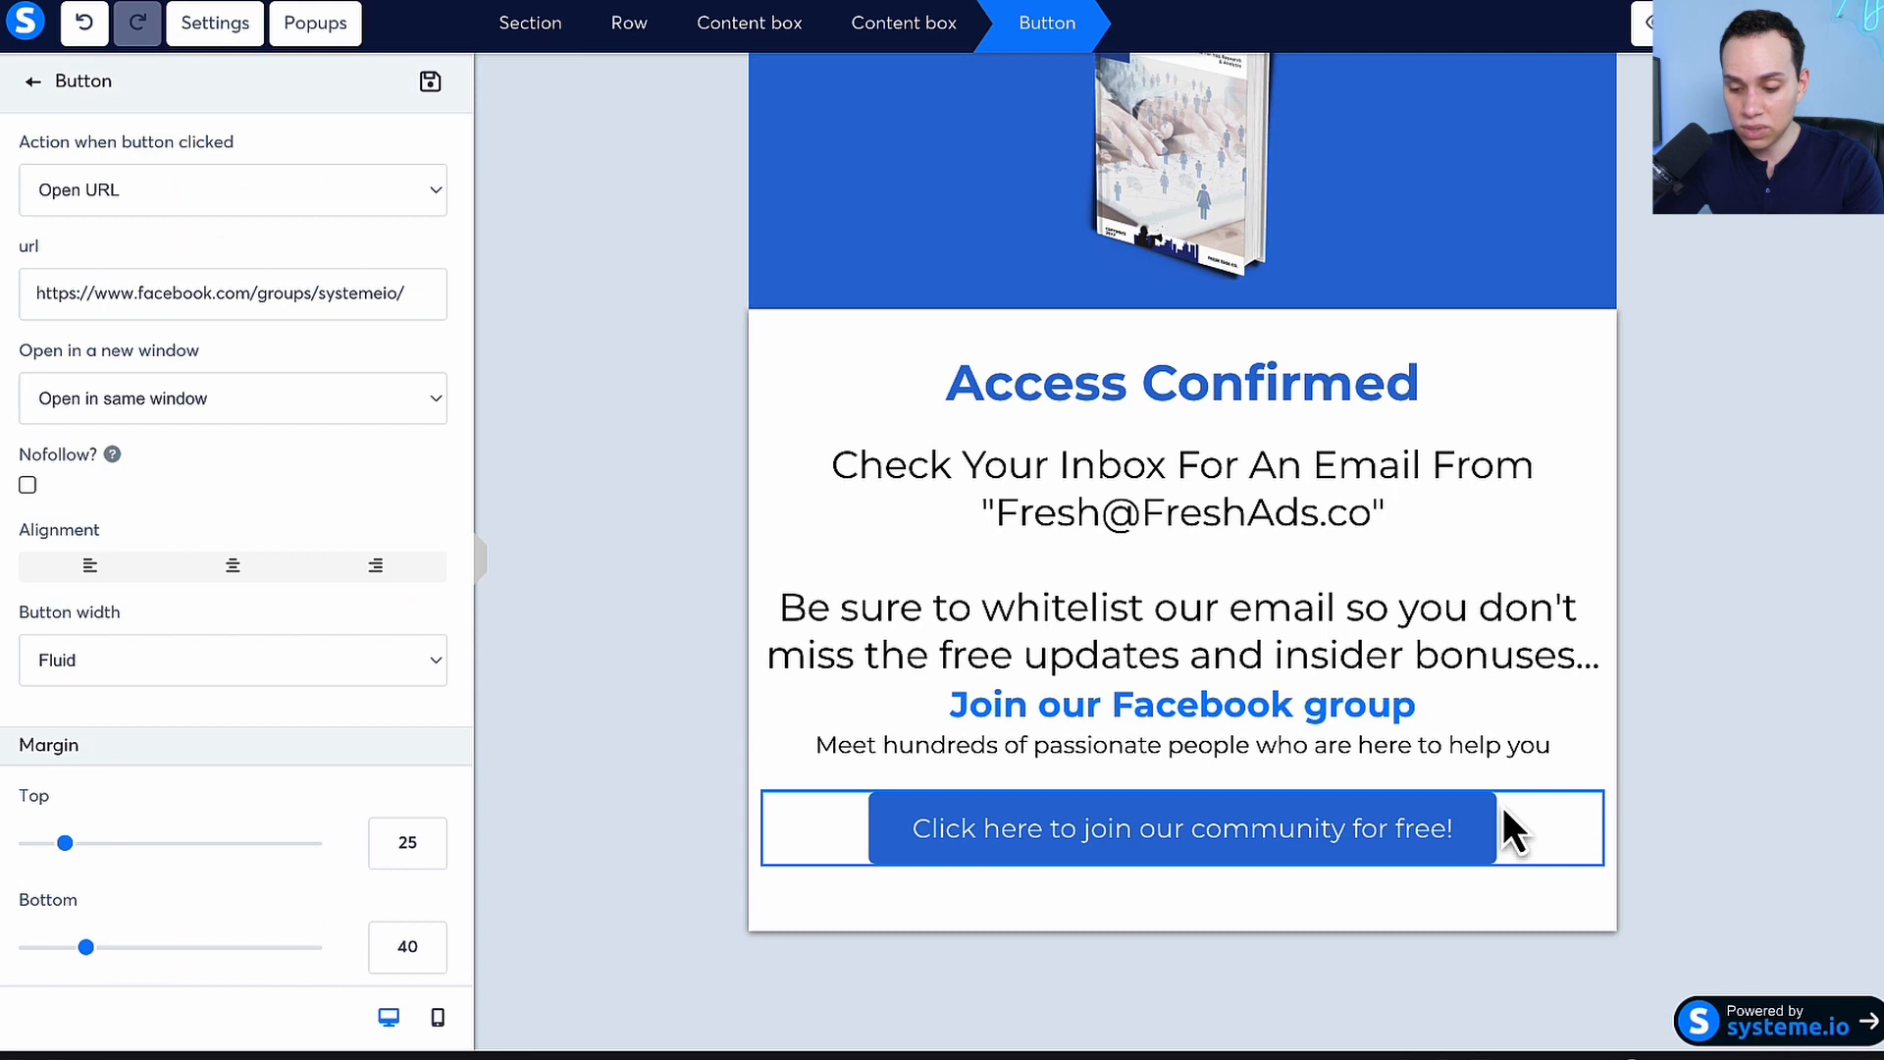
left_click(1786, 839)
left_click(1583, 776)
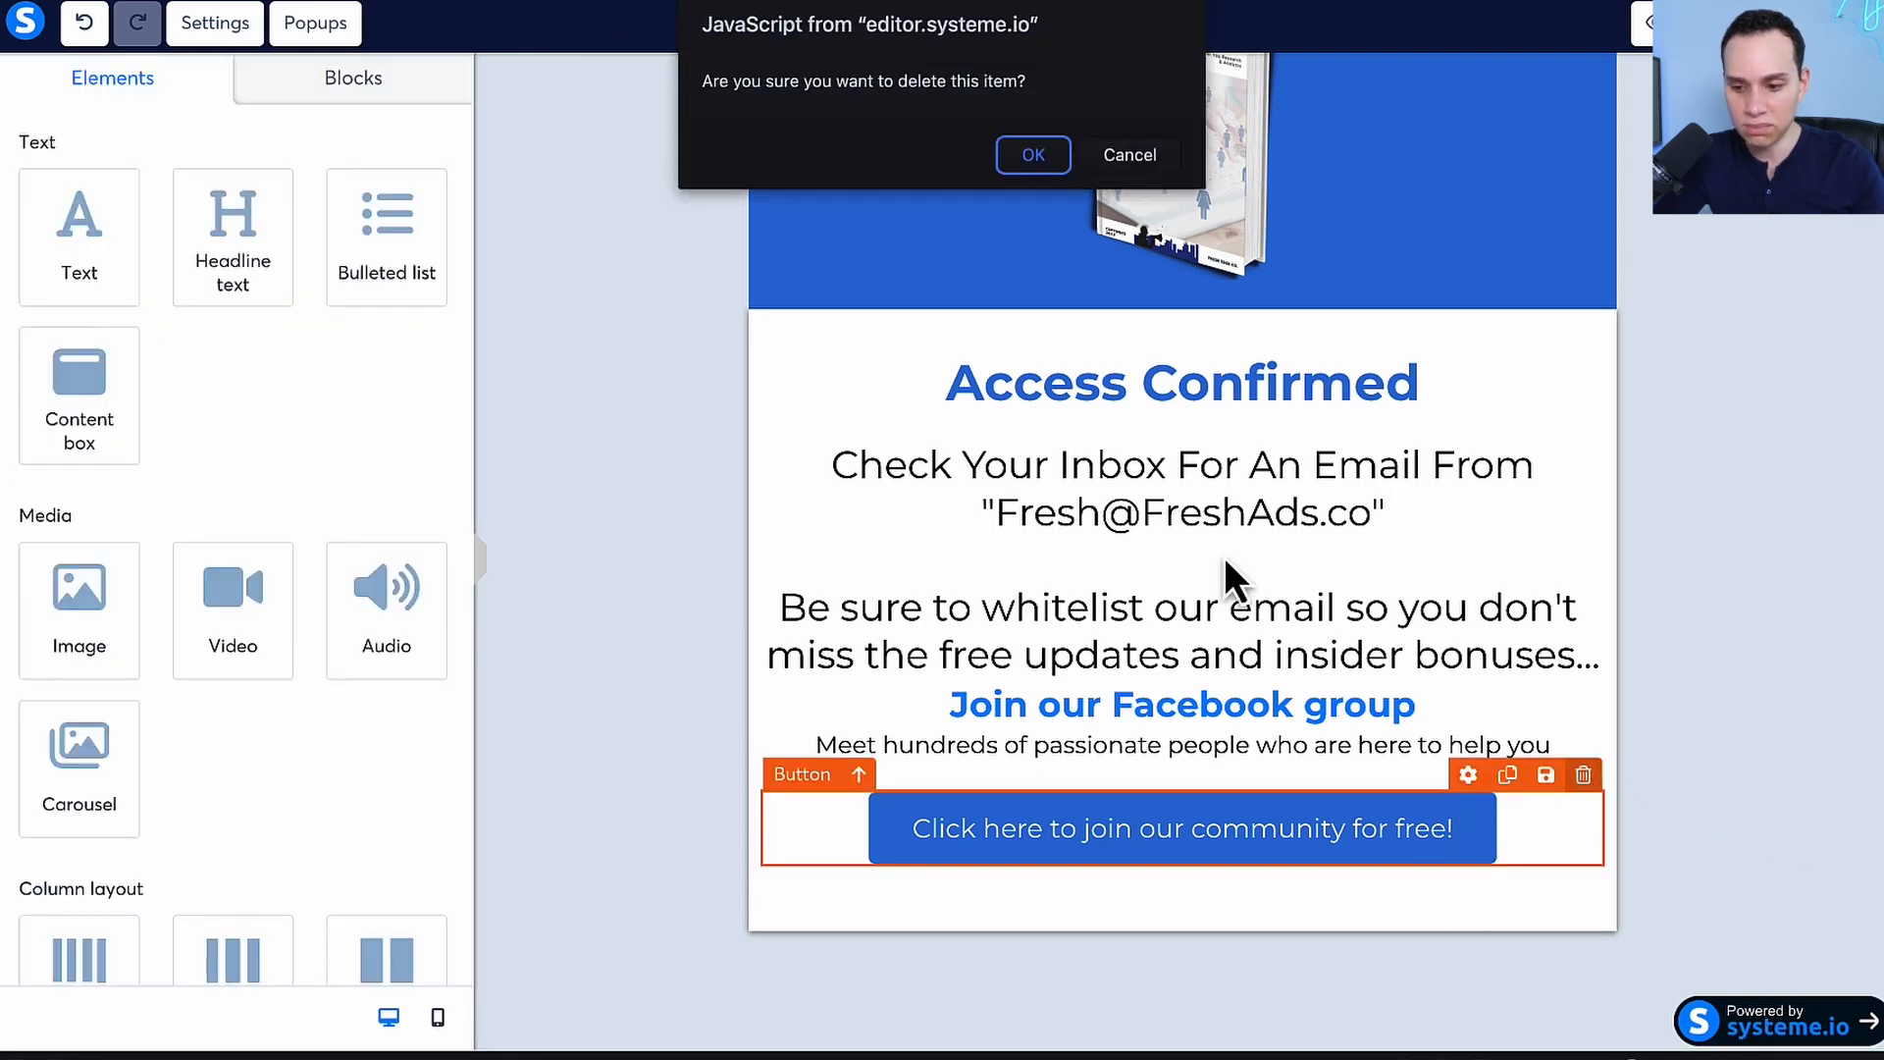
left_click(1065, 155)
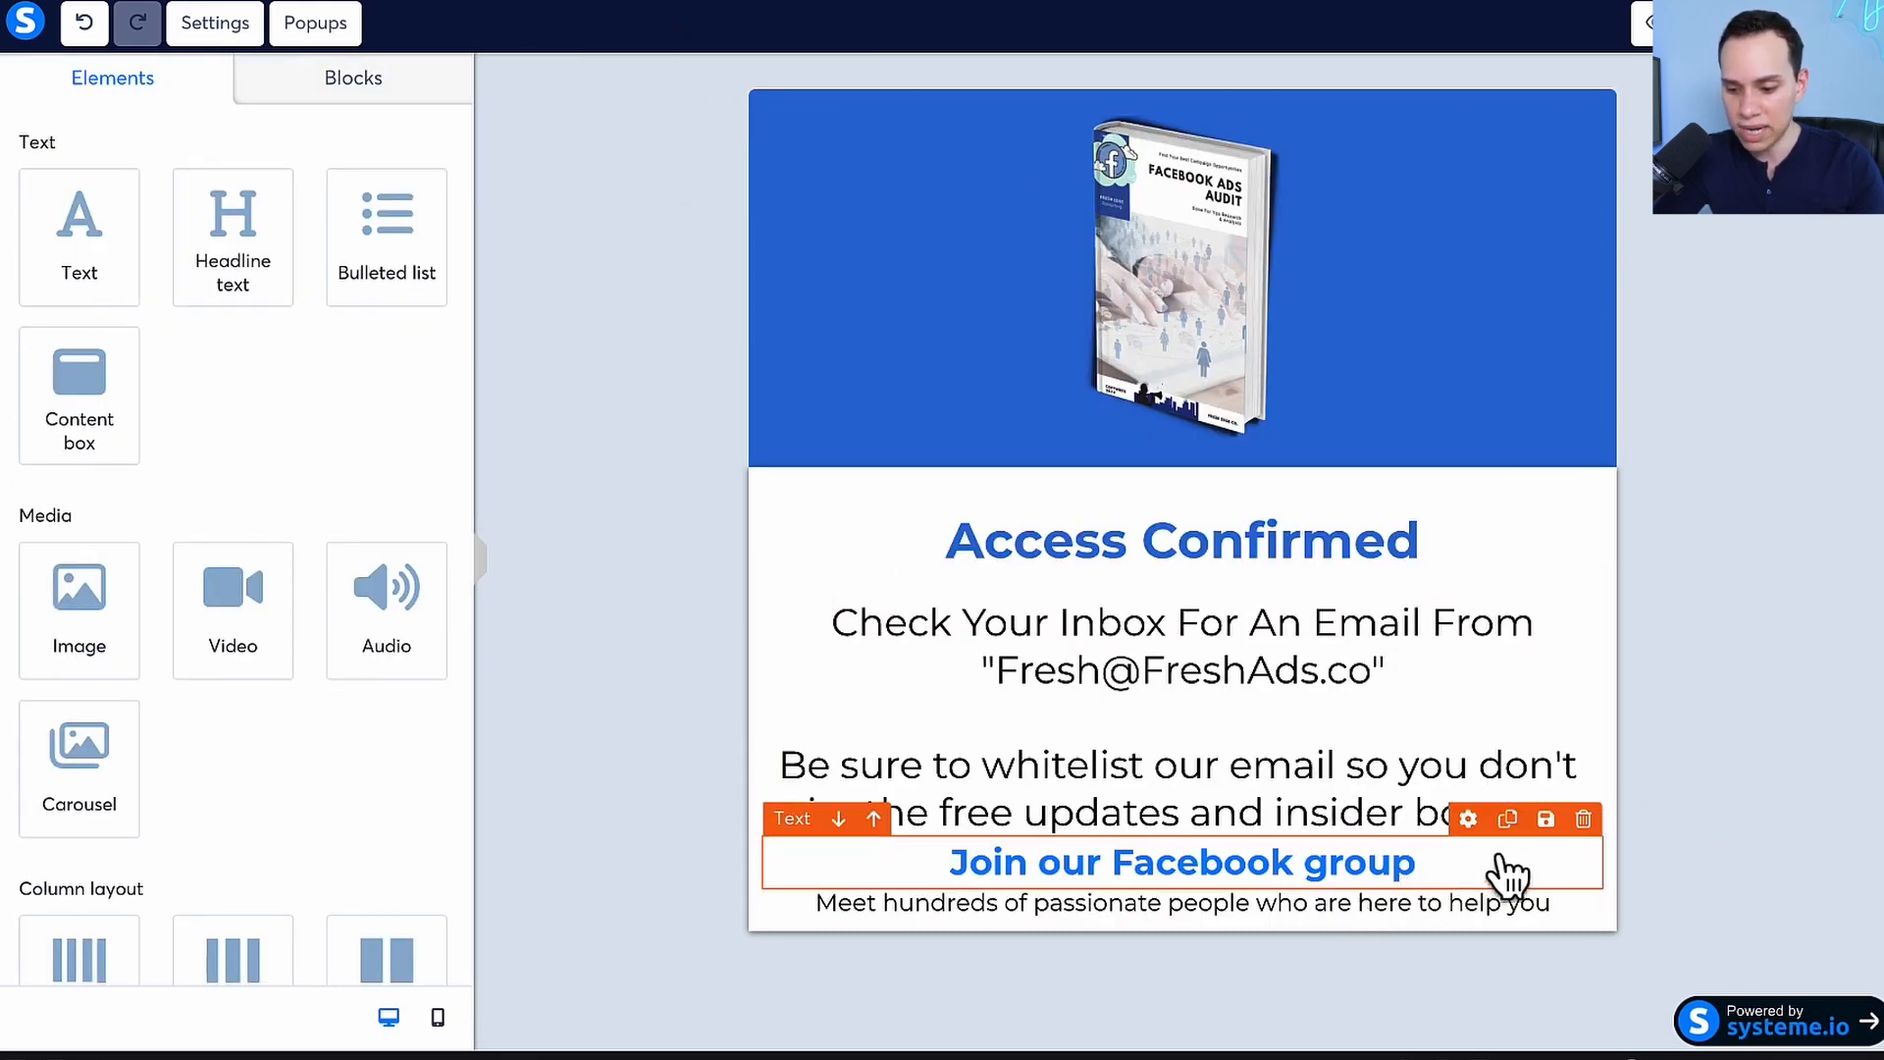
left_click(1581, 820)
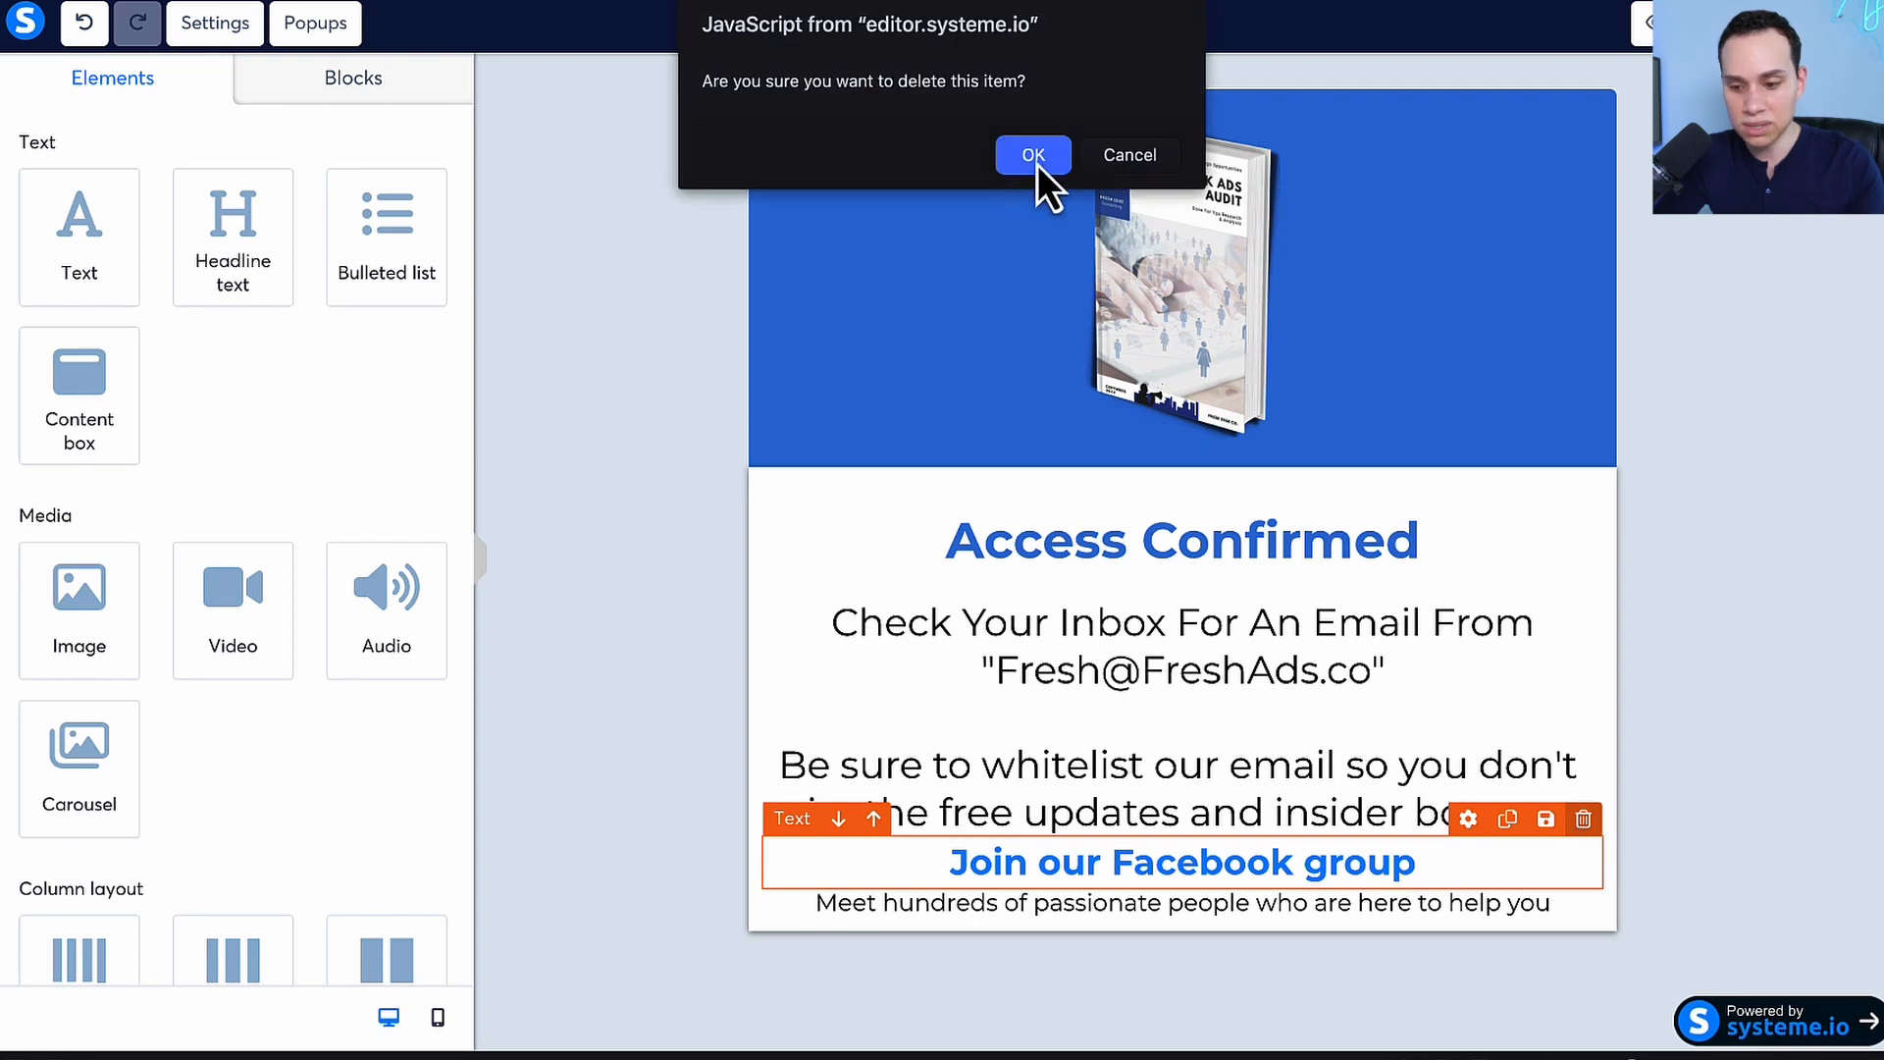
left_click(1036, 157)
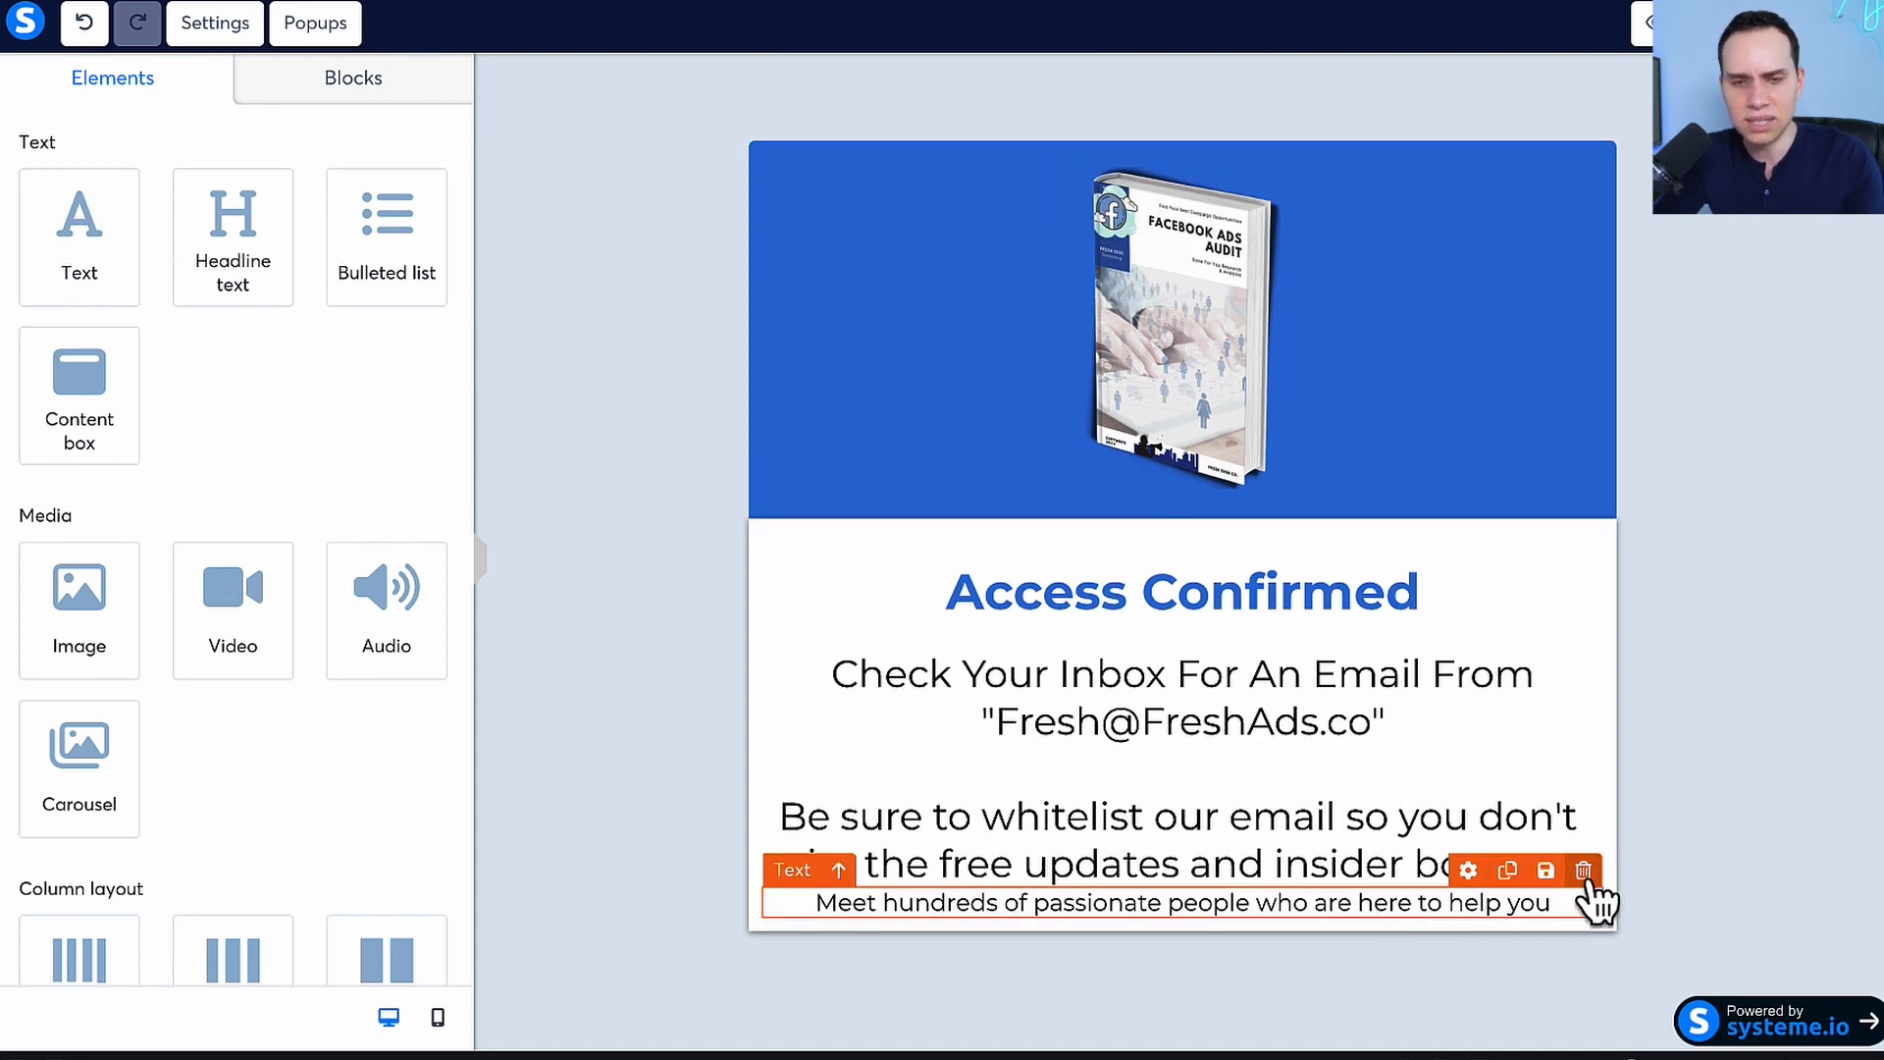
left_click(1584, 871)
left_click(1035, 132)
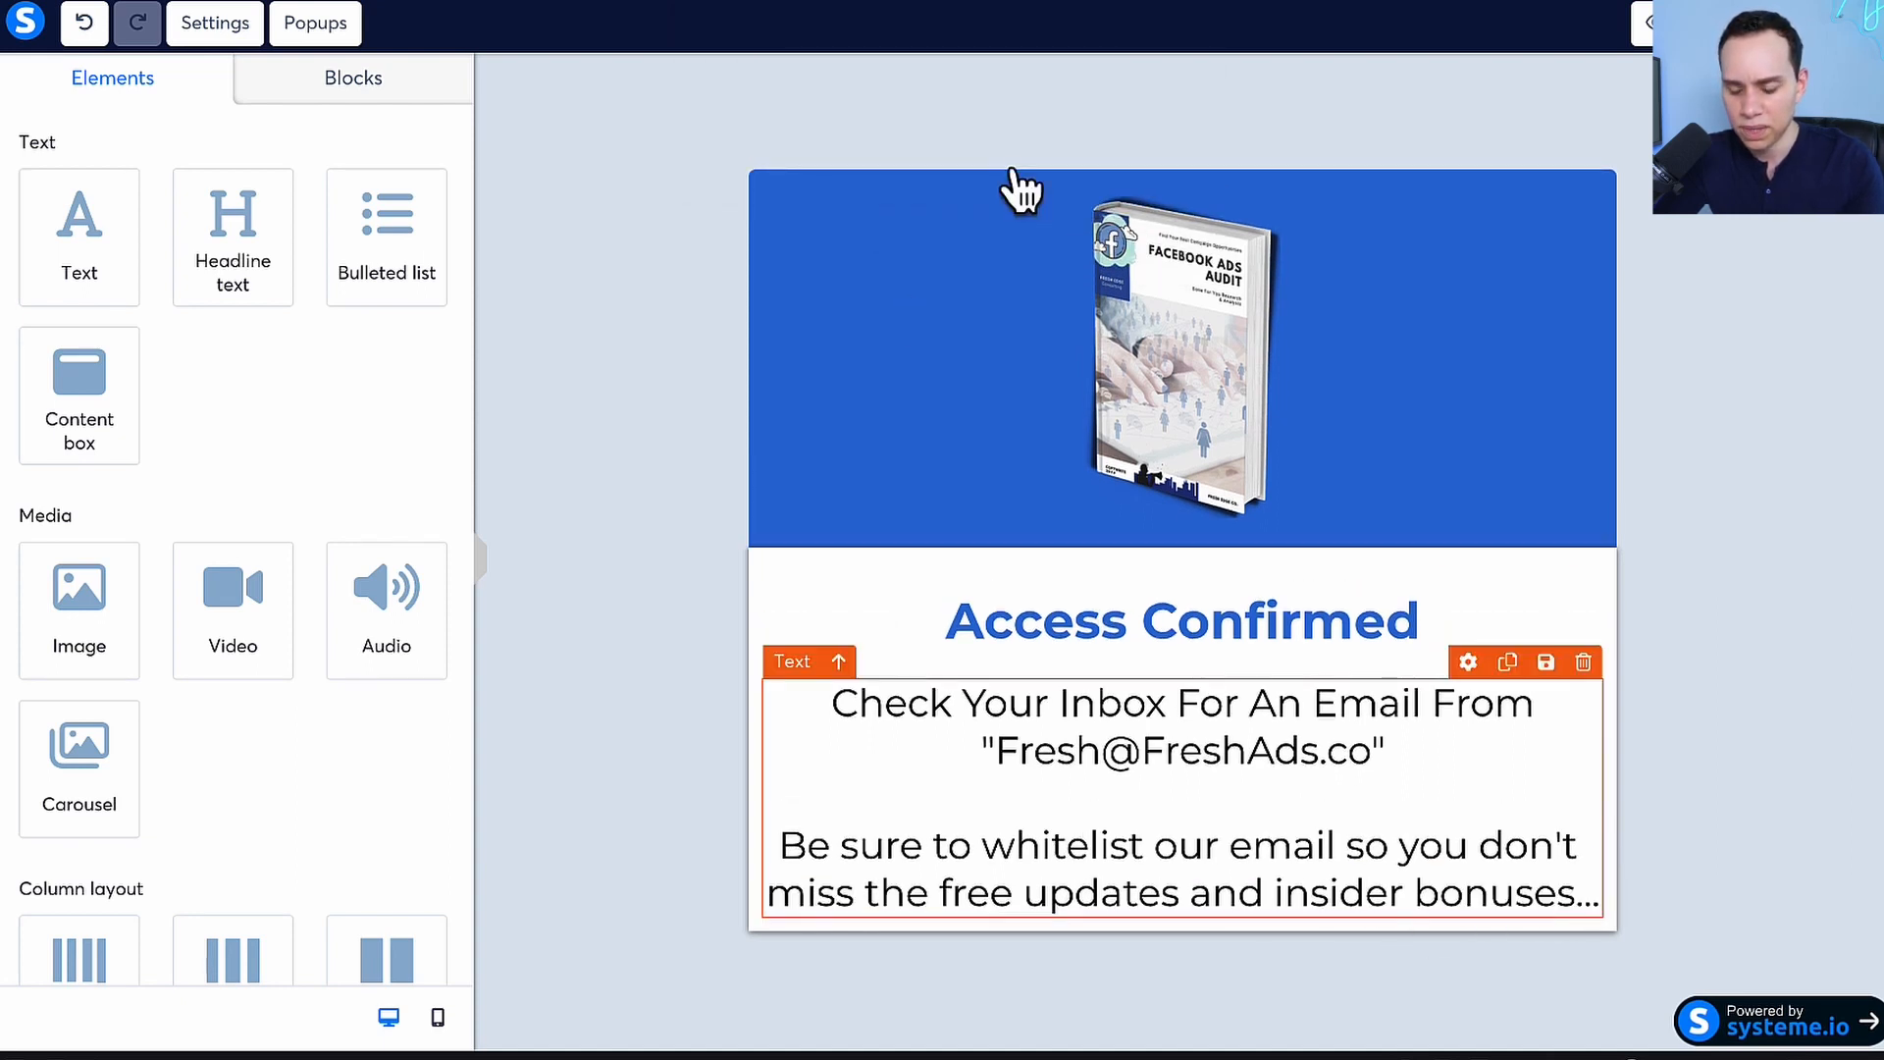
Save the changes to the thank-you page and preview it
left_click(512, 687)
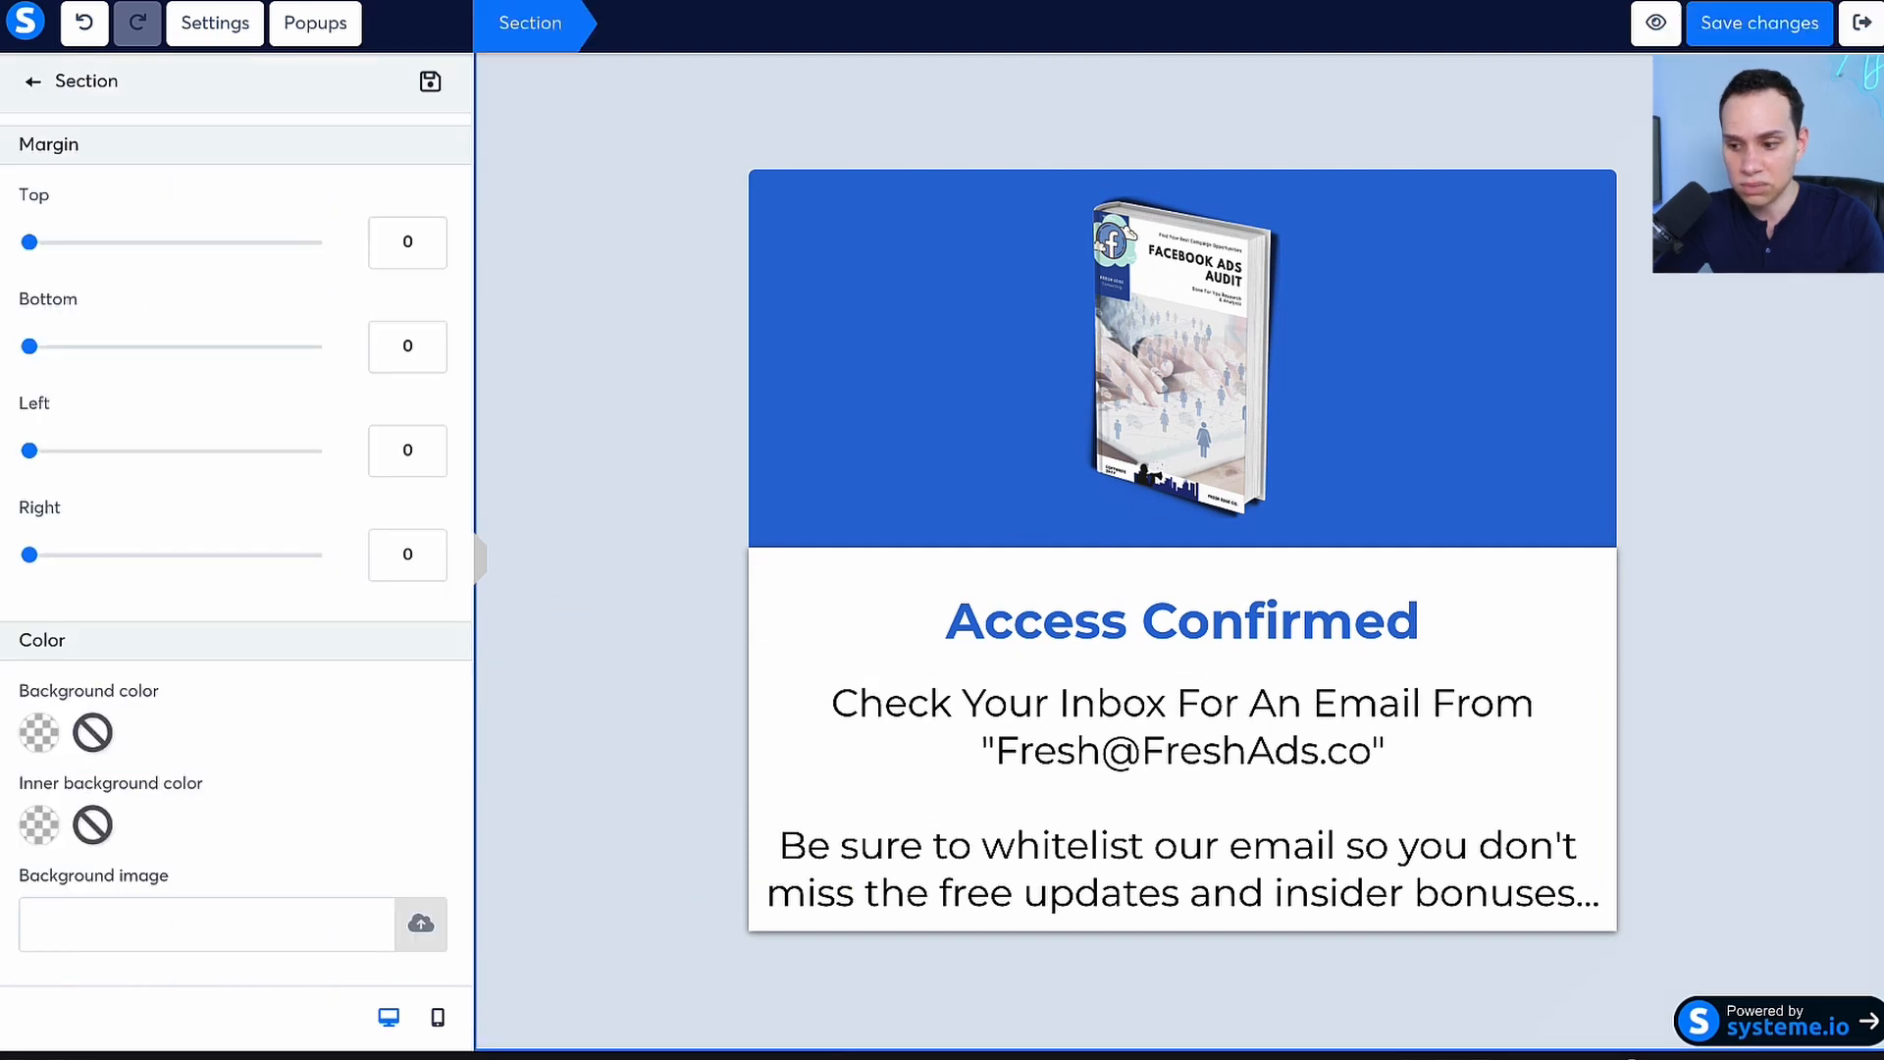
left_click(1773, 28)
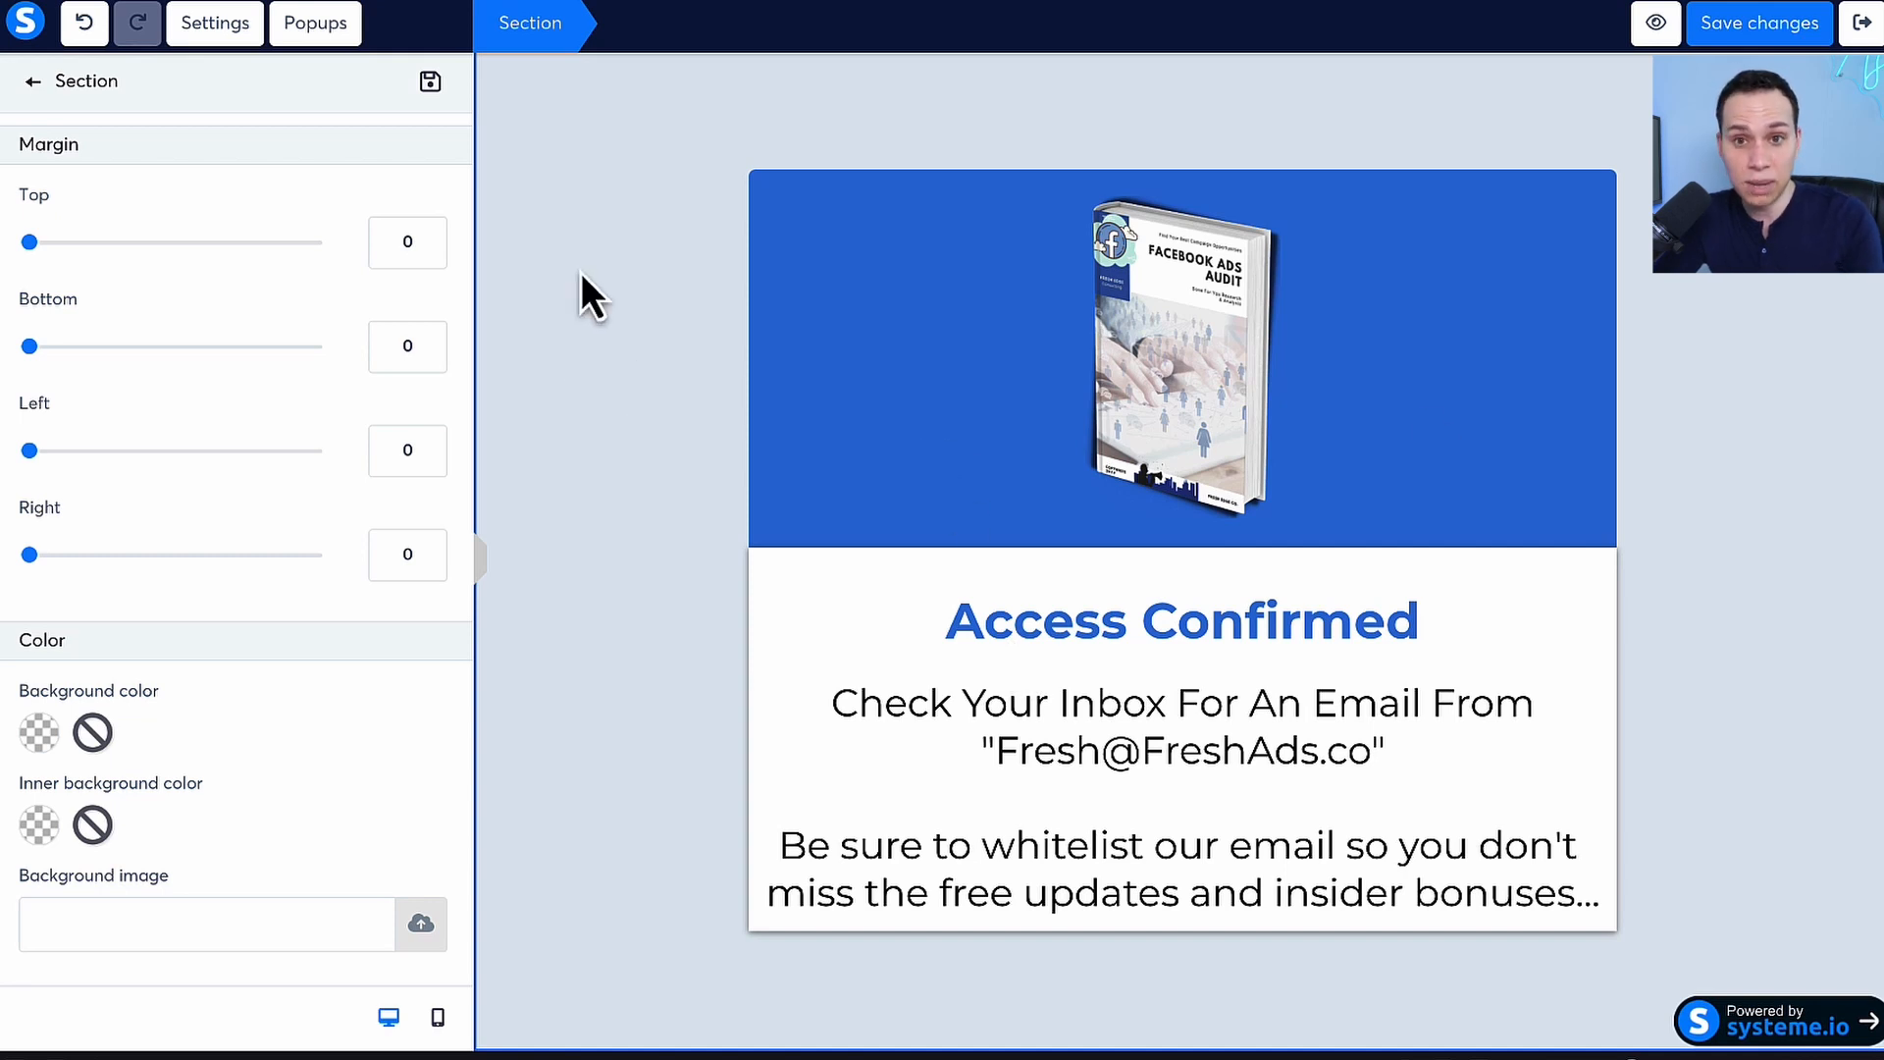
left_click(609, 279)
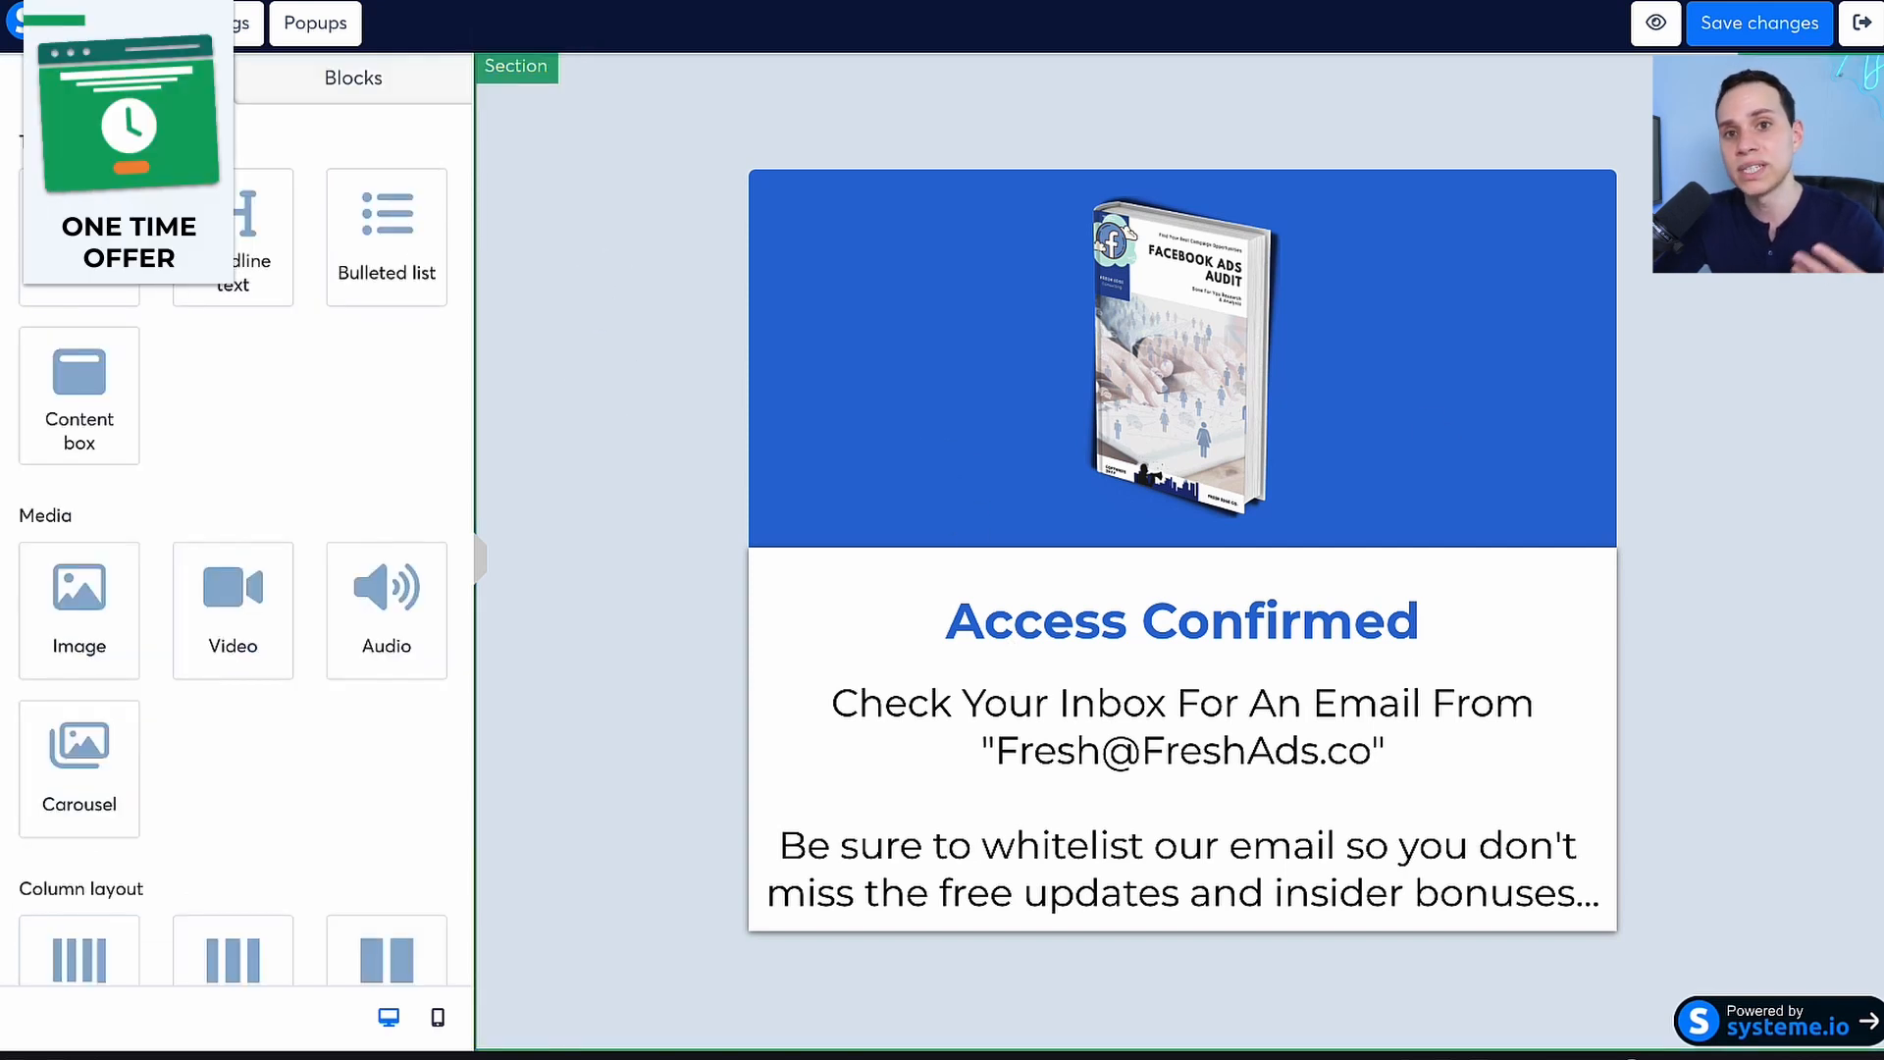
left_click(1761, 29)
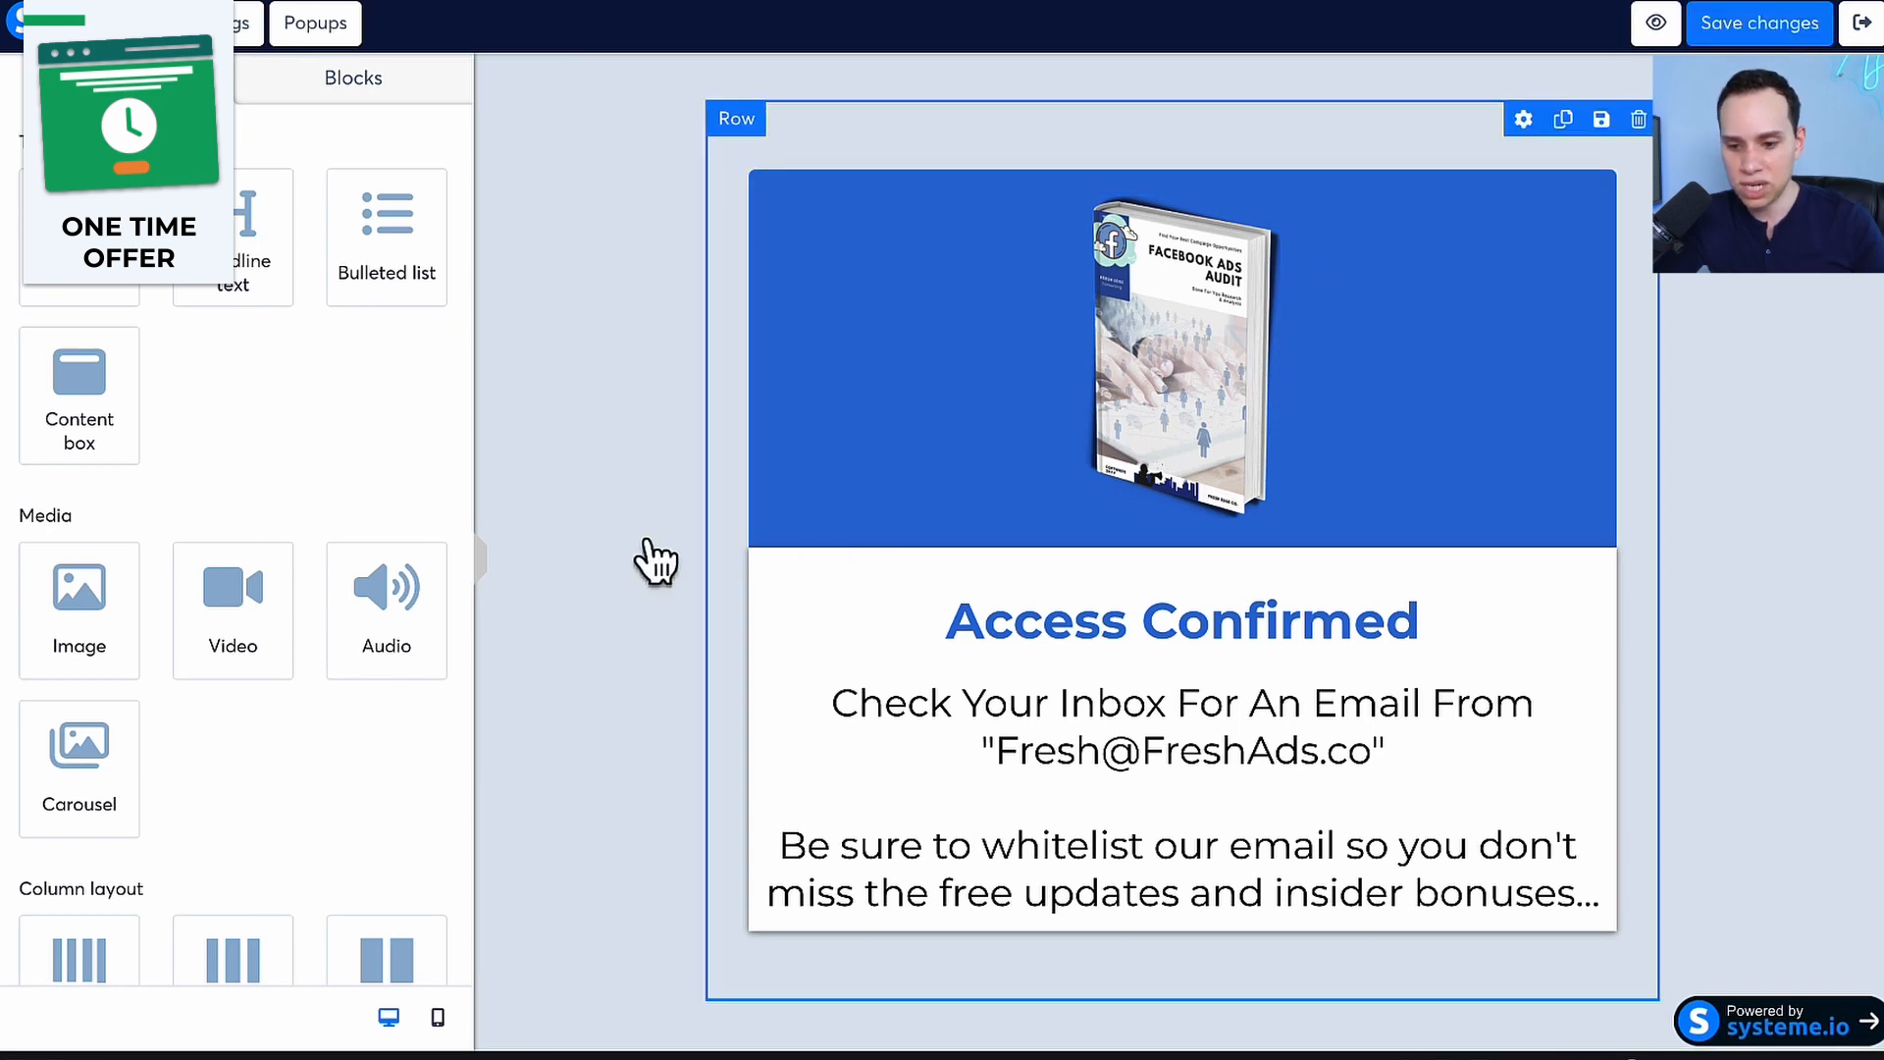
left_click(1654, 28)
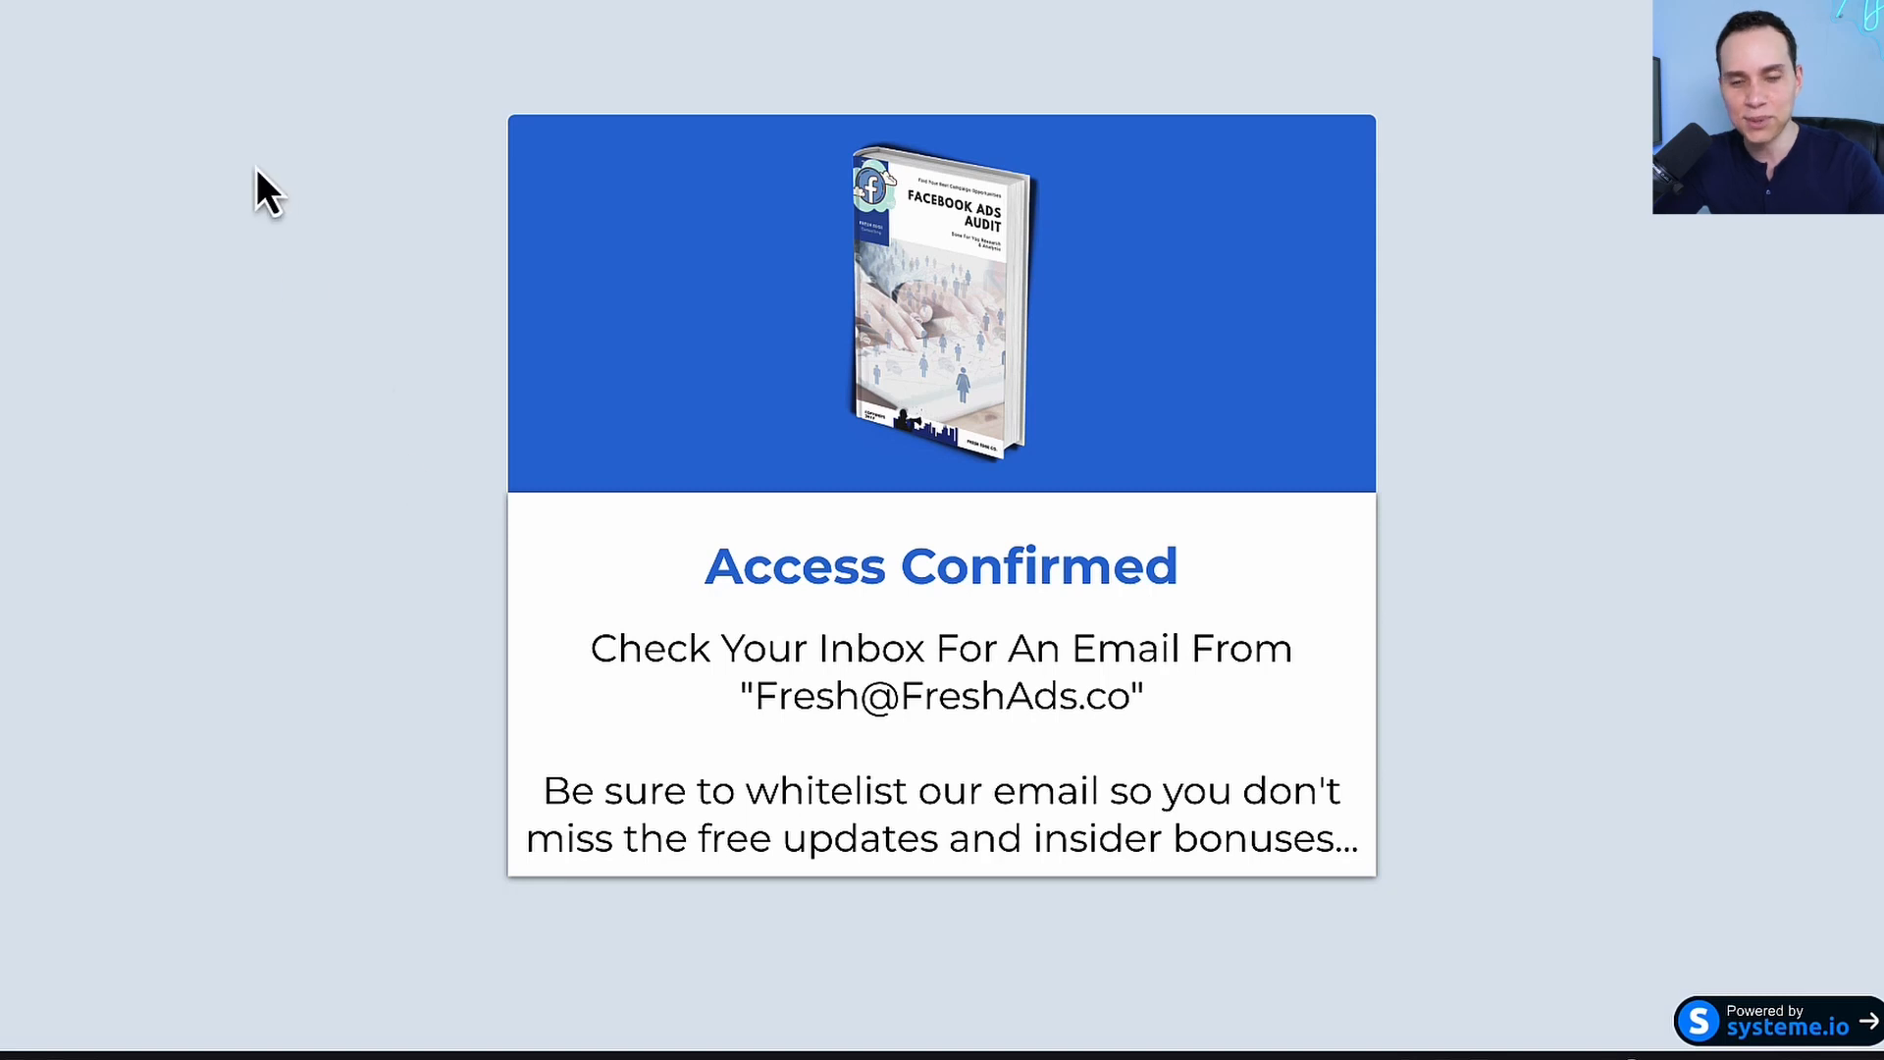
Return to the funnel's step list and reorder it so Thank You Page 1 directly follows 2|2 - Sales Page
left_click(181, 0)
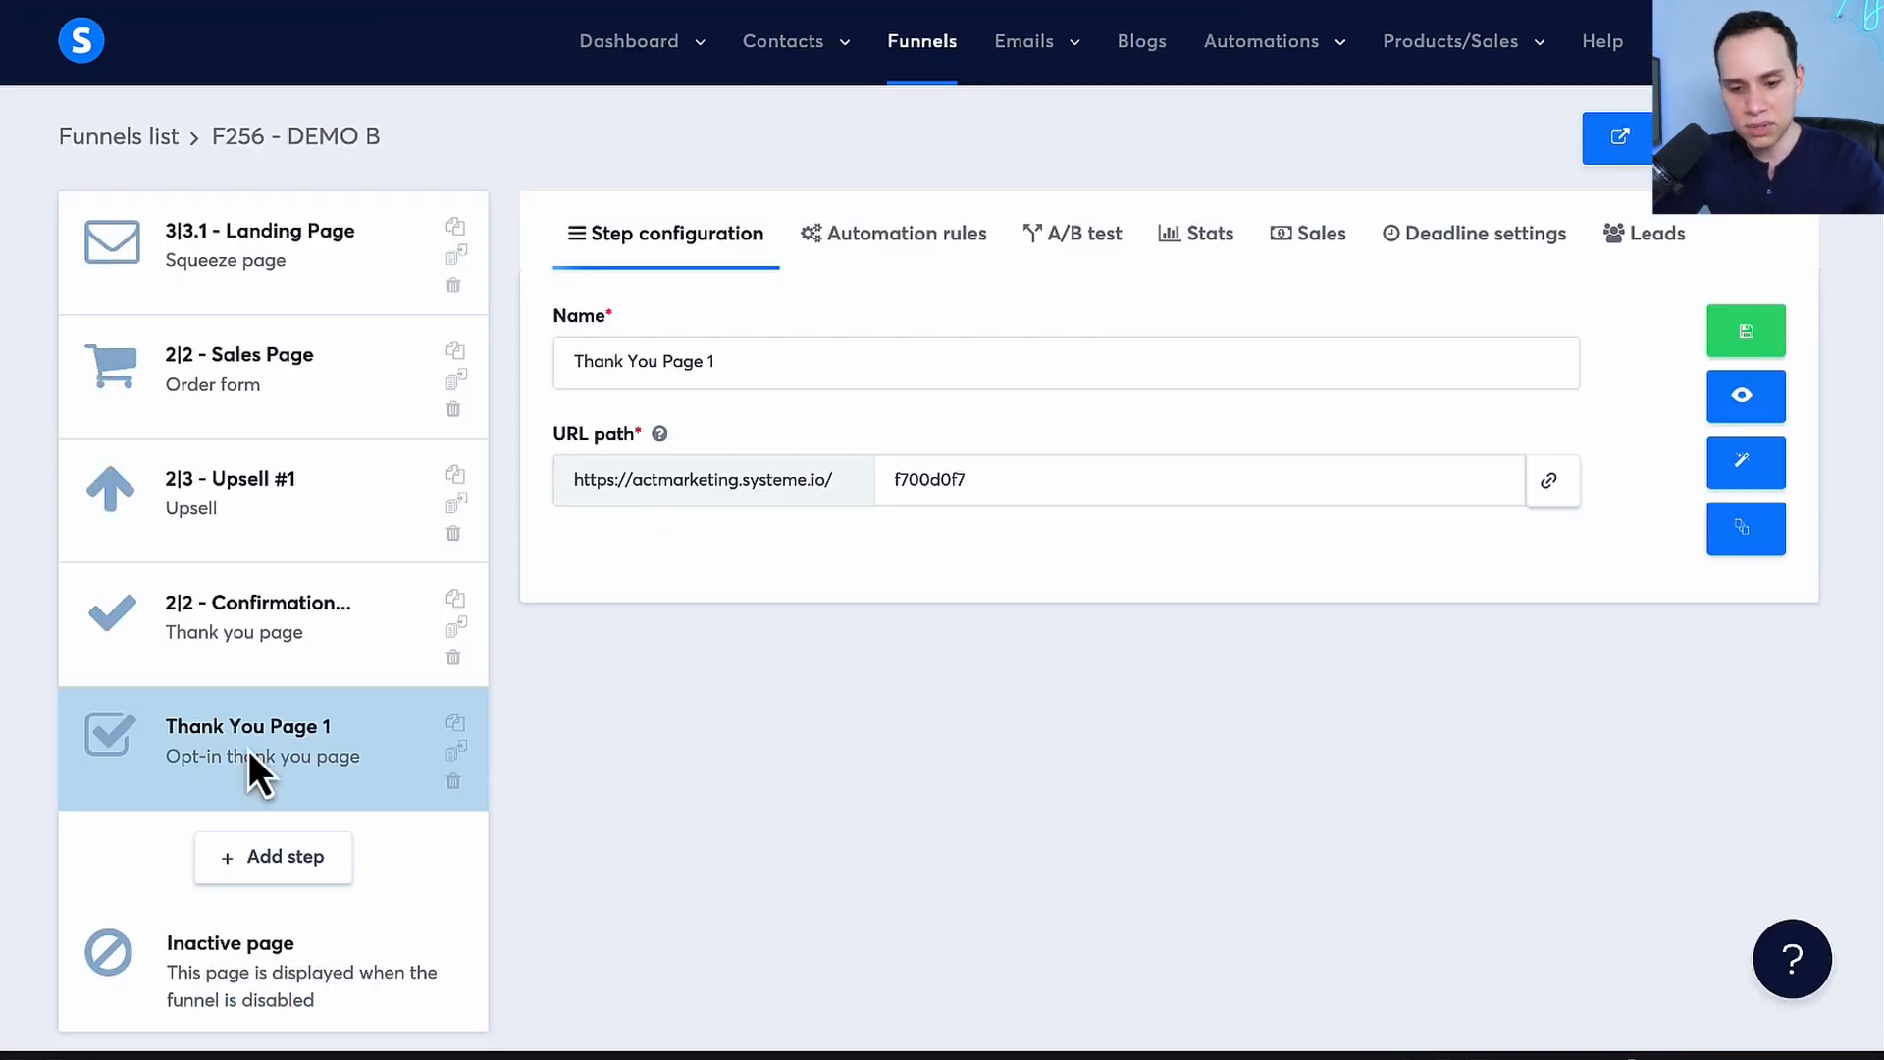
left_click_drag(252, 761, 277, 389)
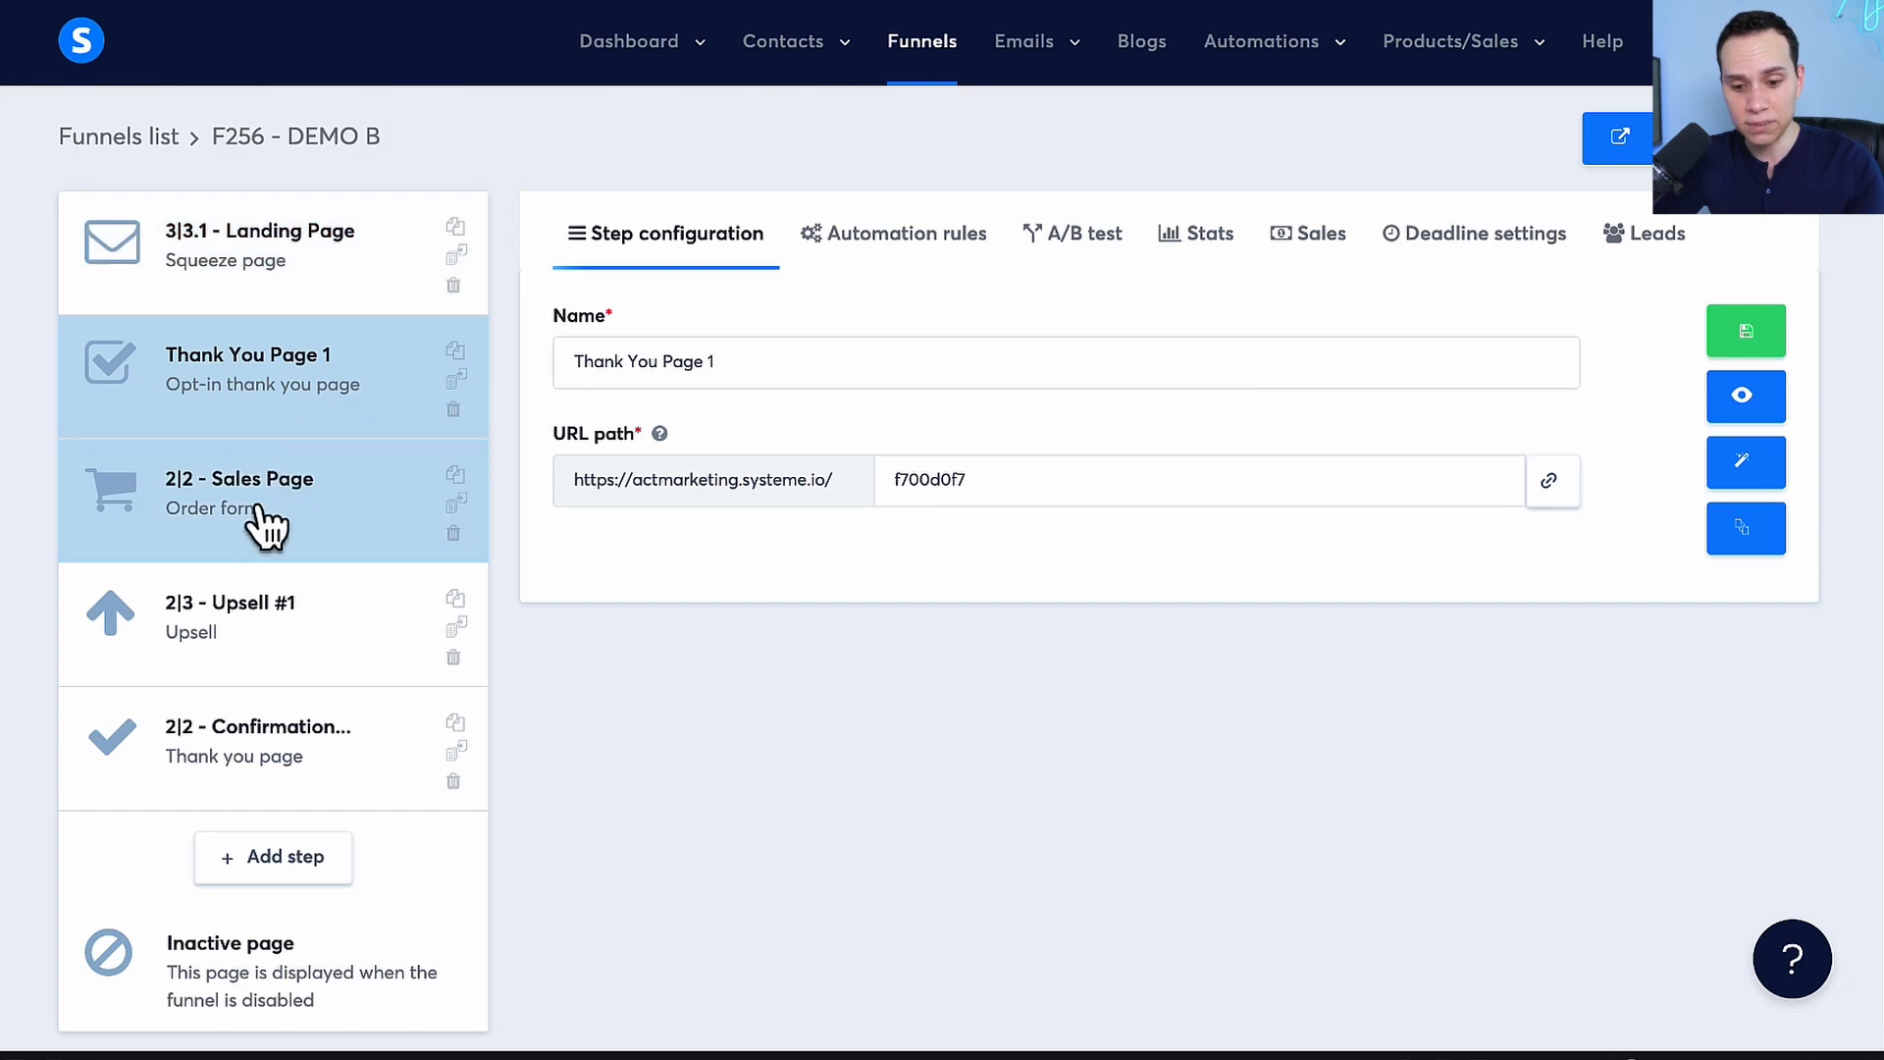
left_click_drag(252, 534, 261, 375)
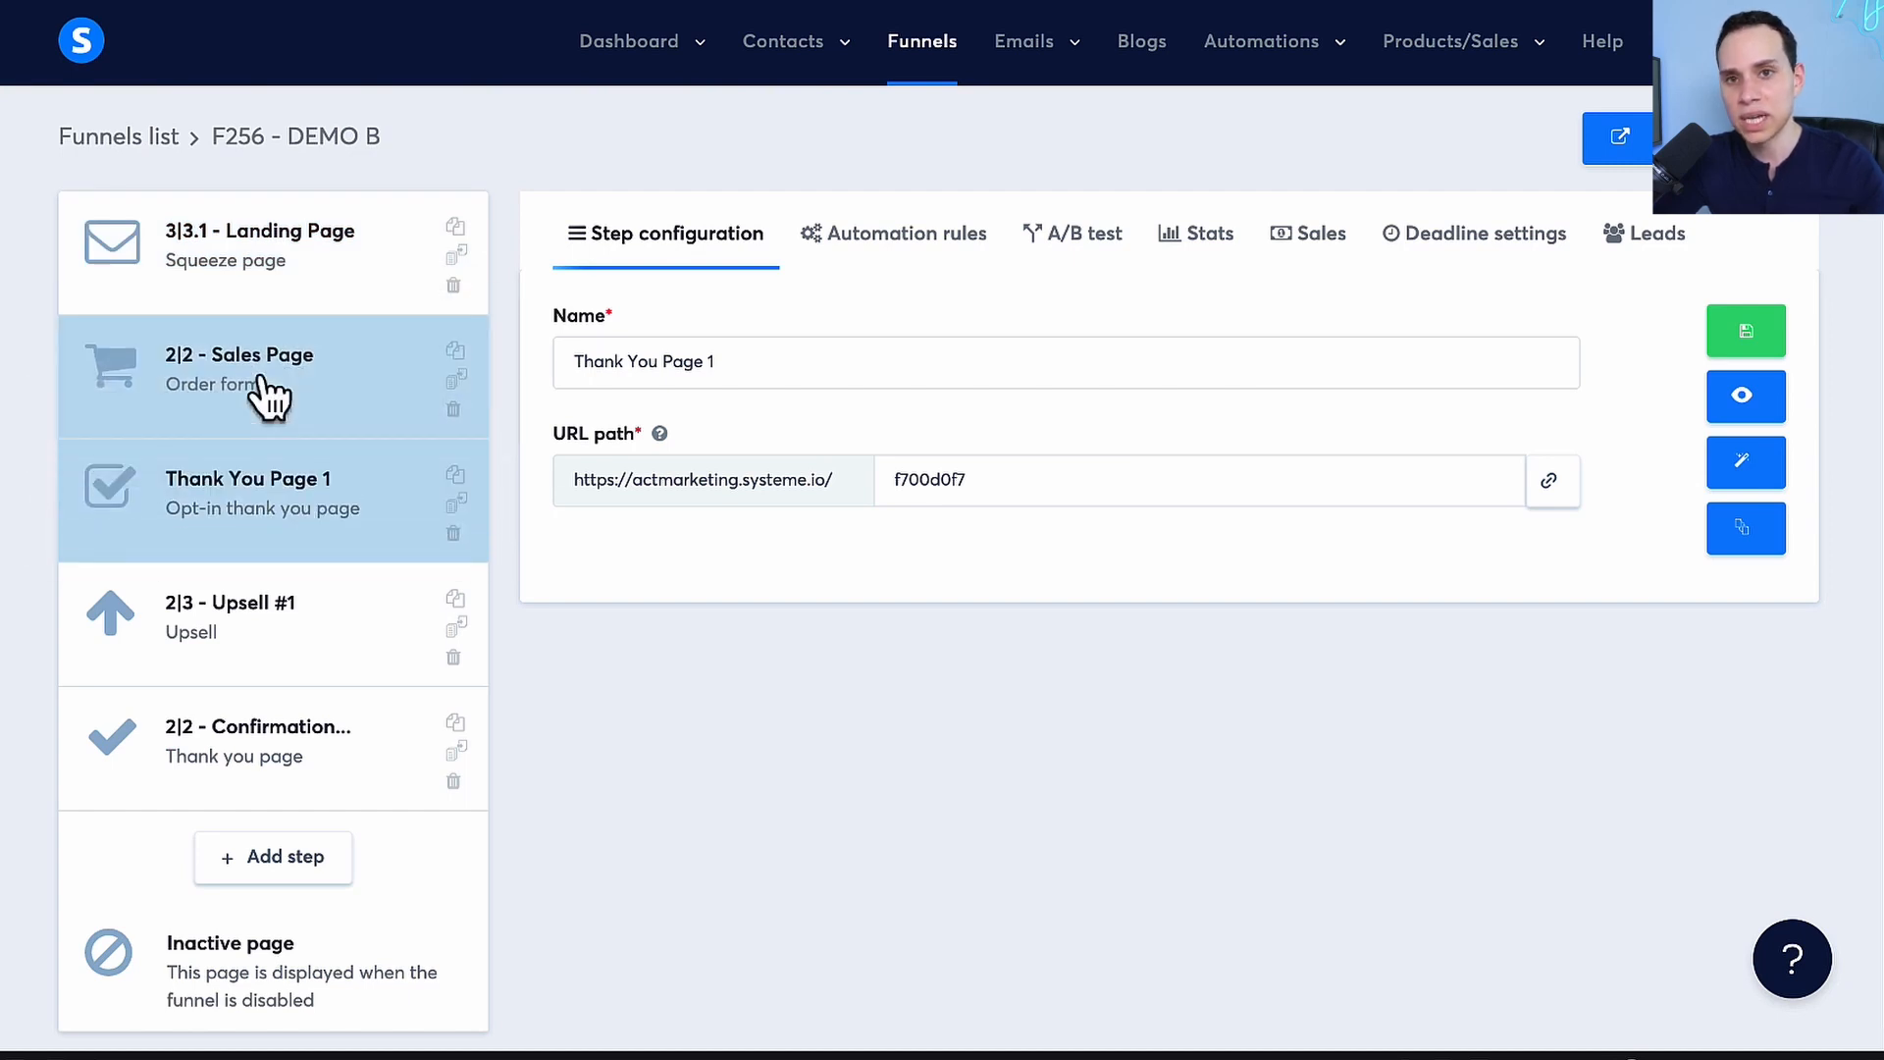
left_click(259, 870)
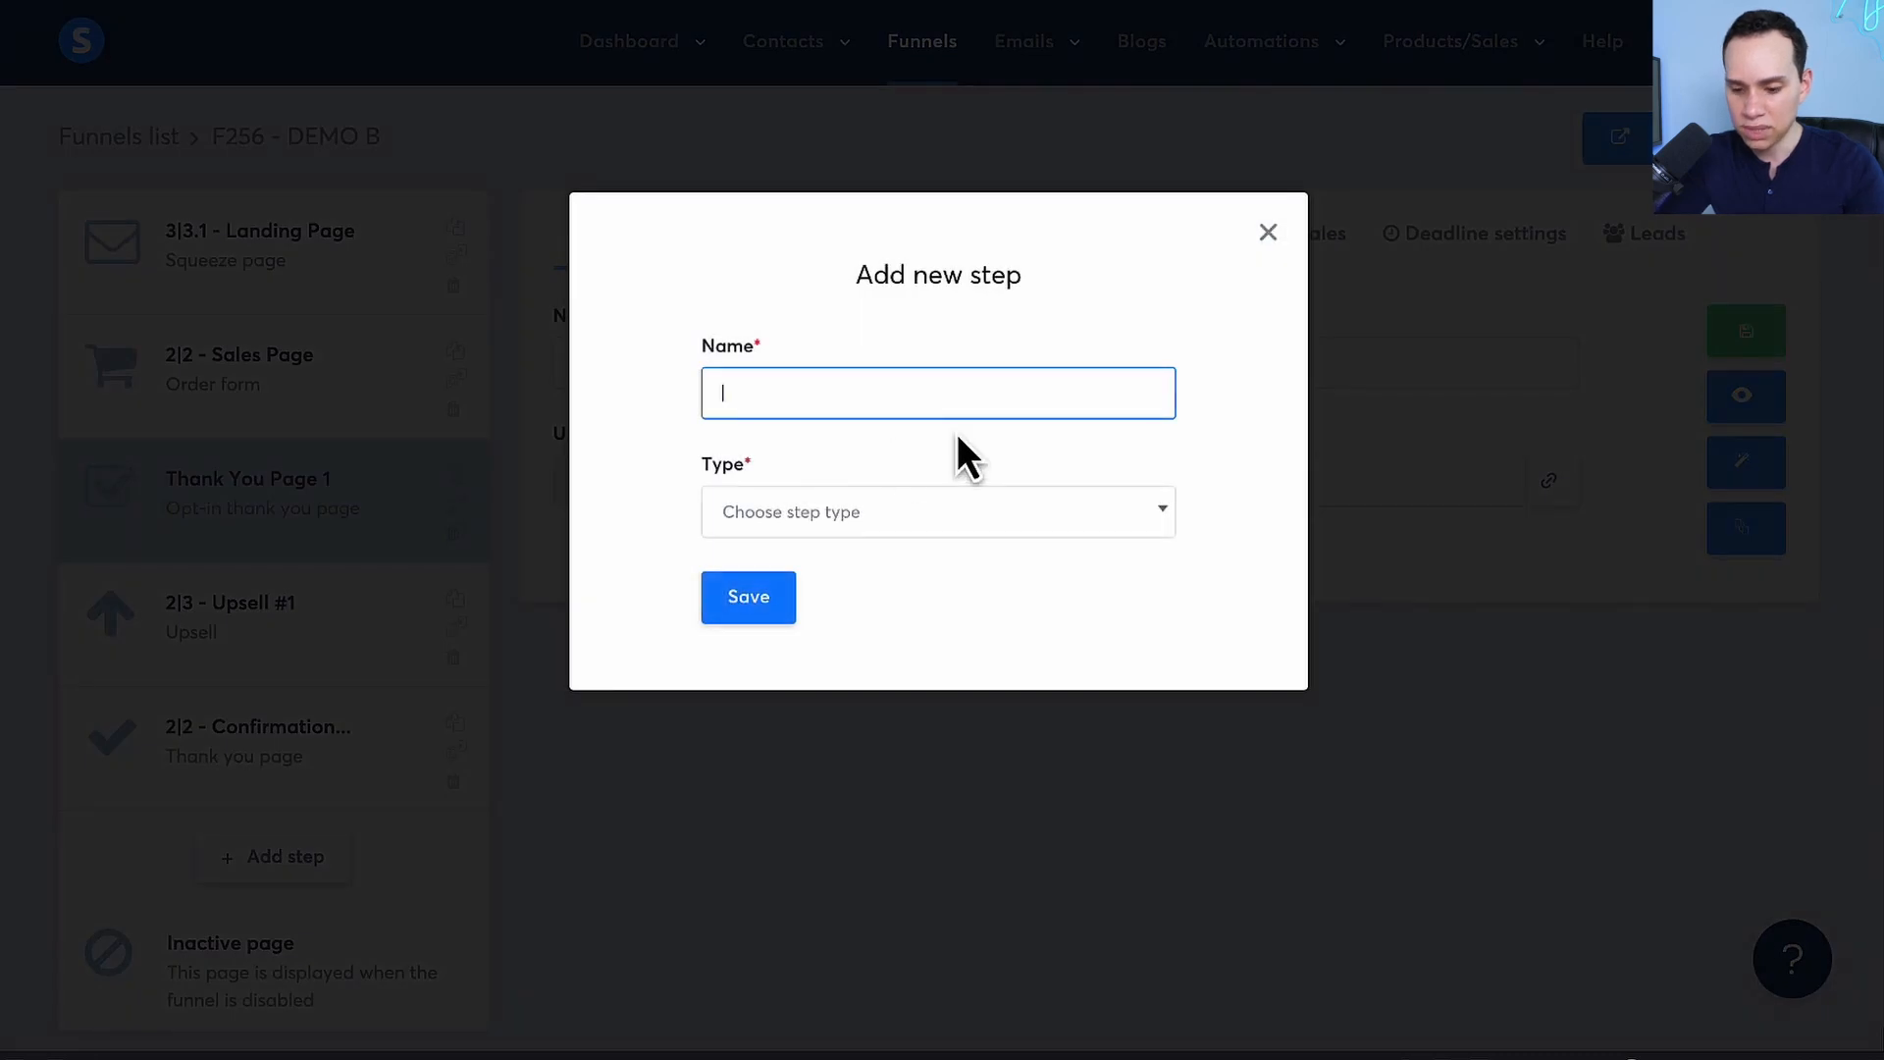
type("OTO A")
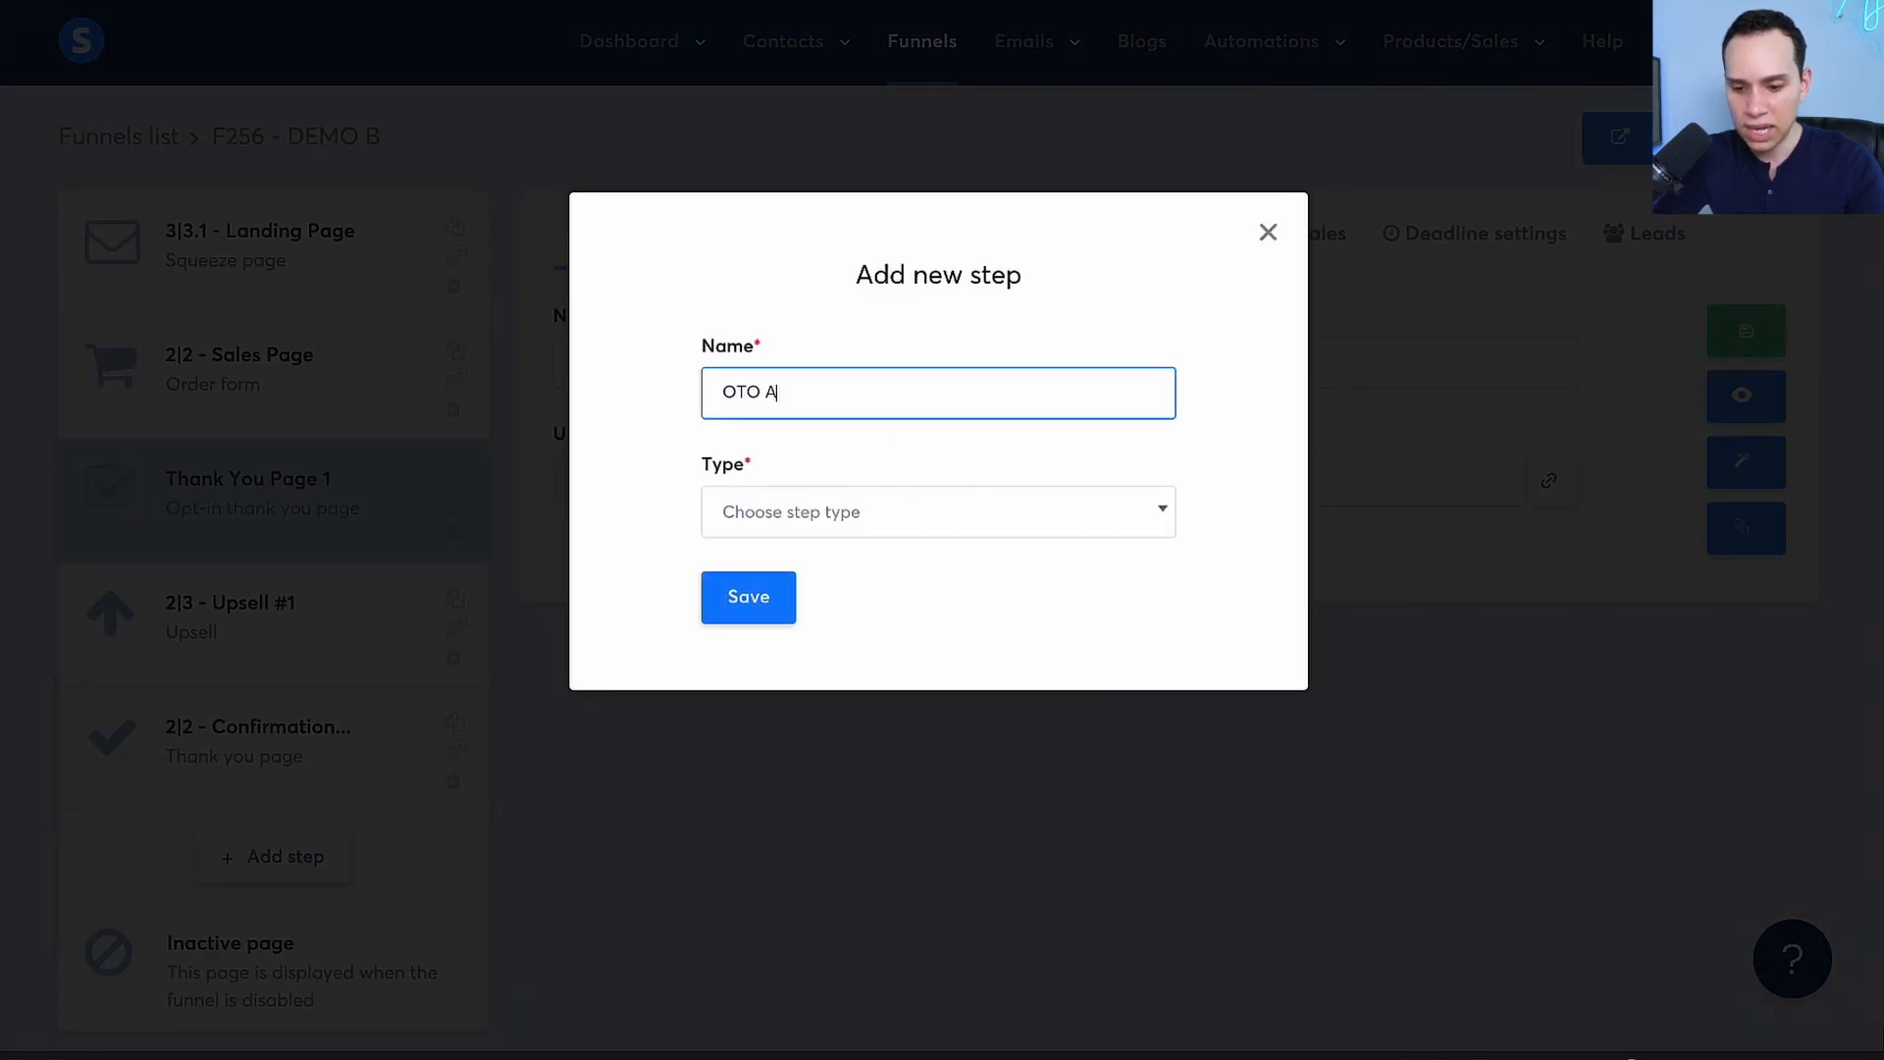
left_click(811, 515)
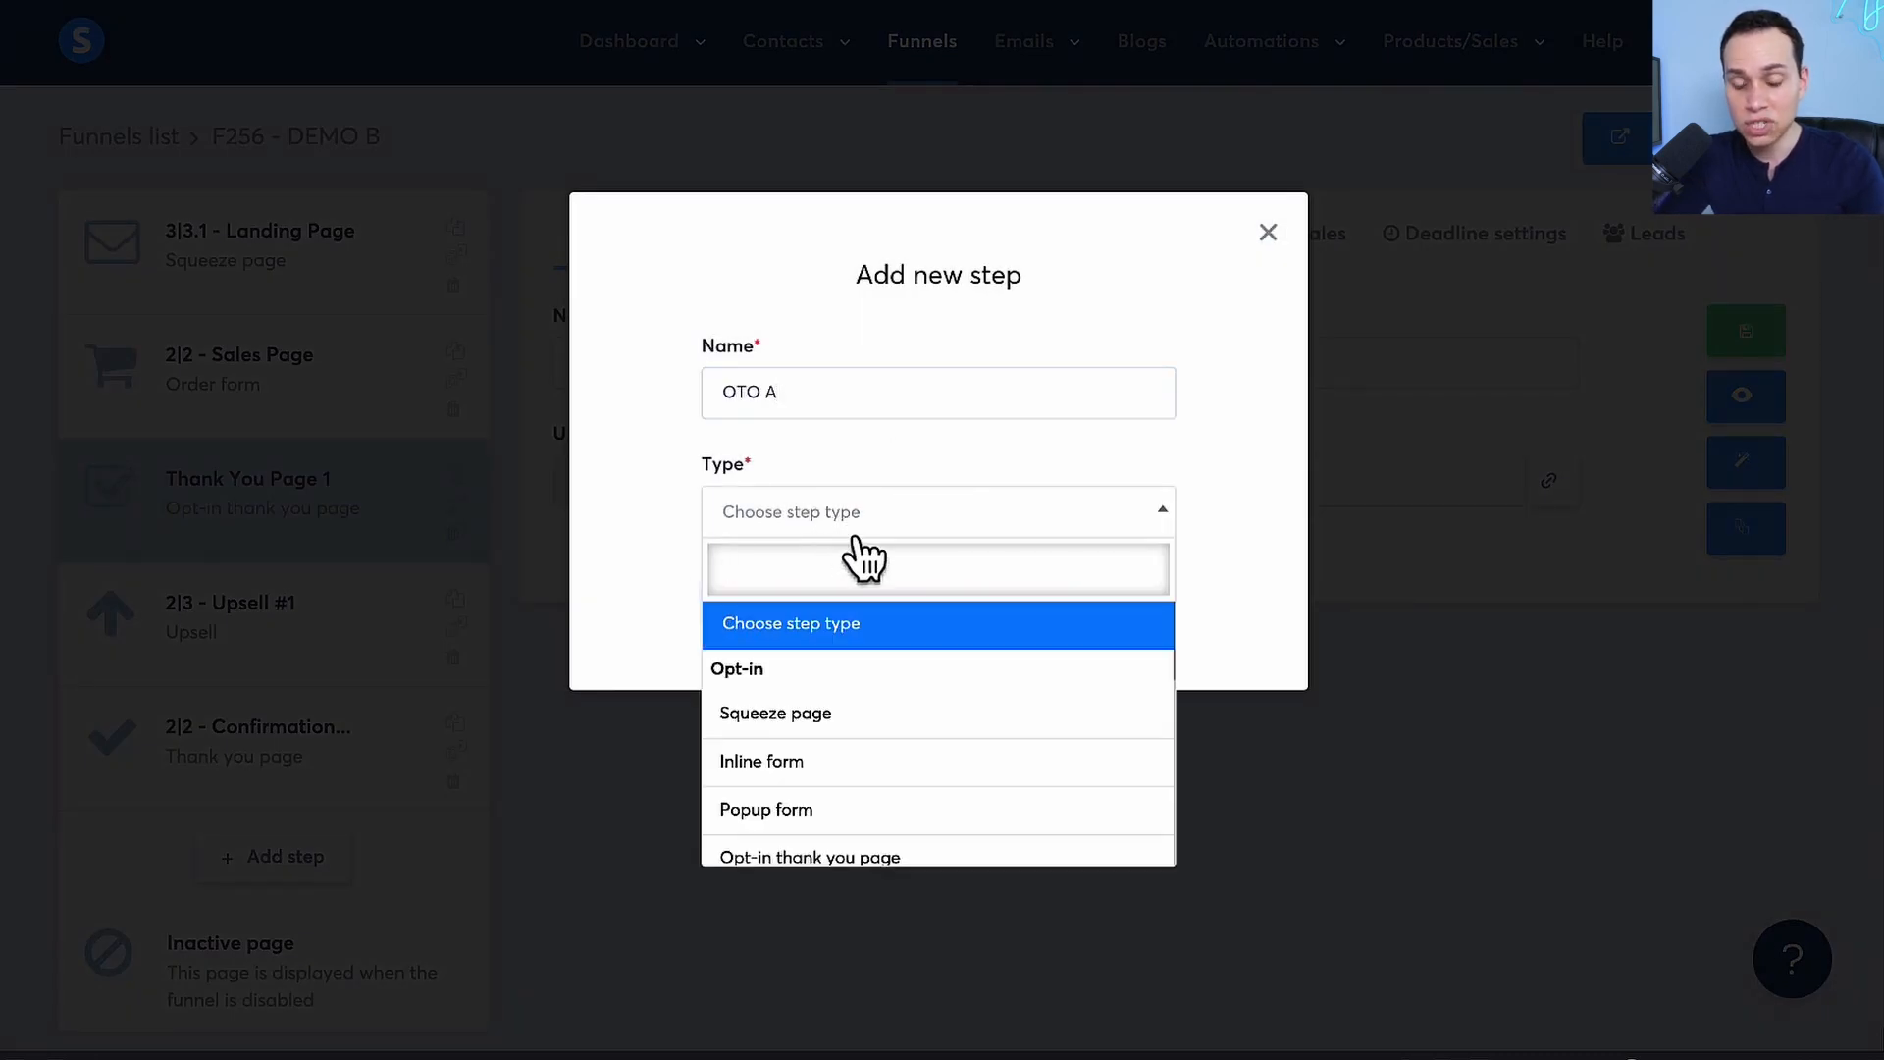
type("ord")
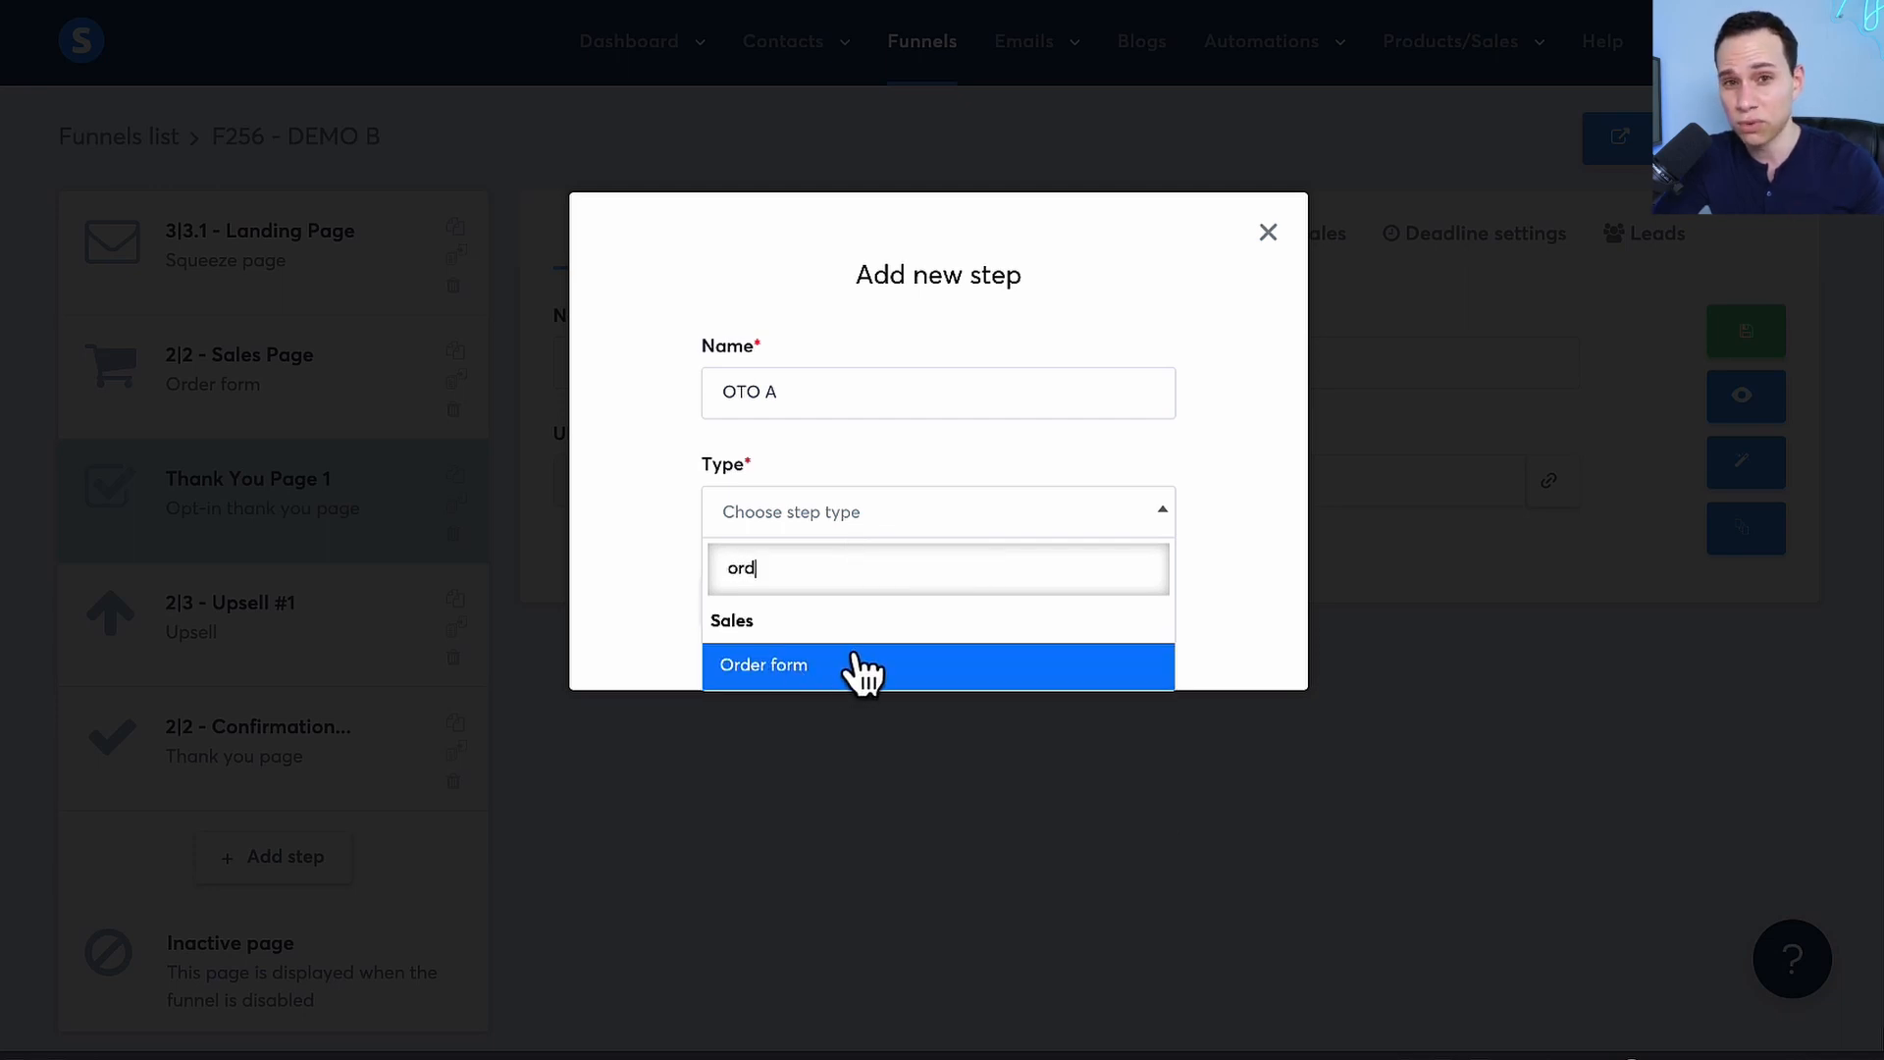
left_click(1268, 232)
Select the 2|2 - Sales Page order form step and open its page for editing
left_click(194, 385)
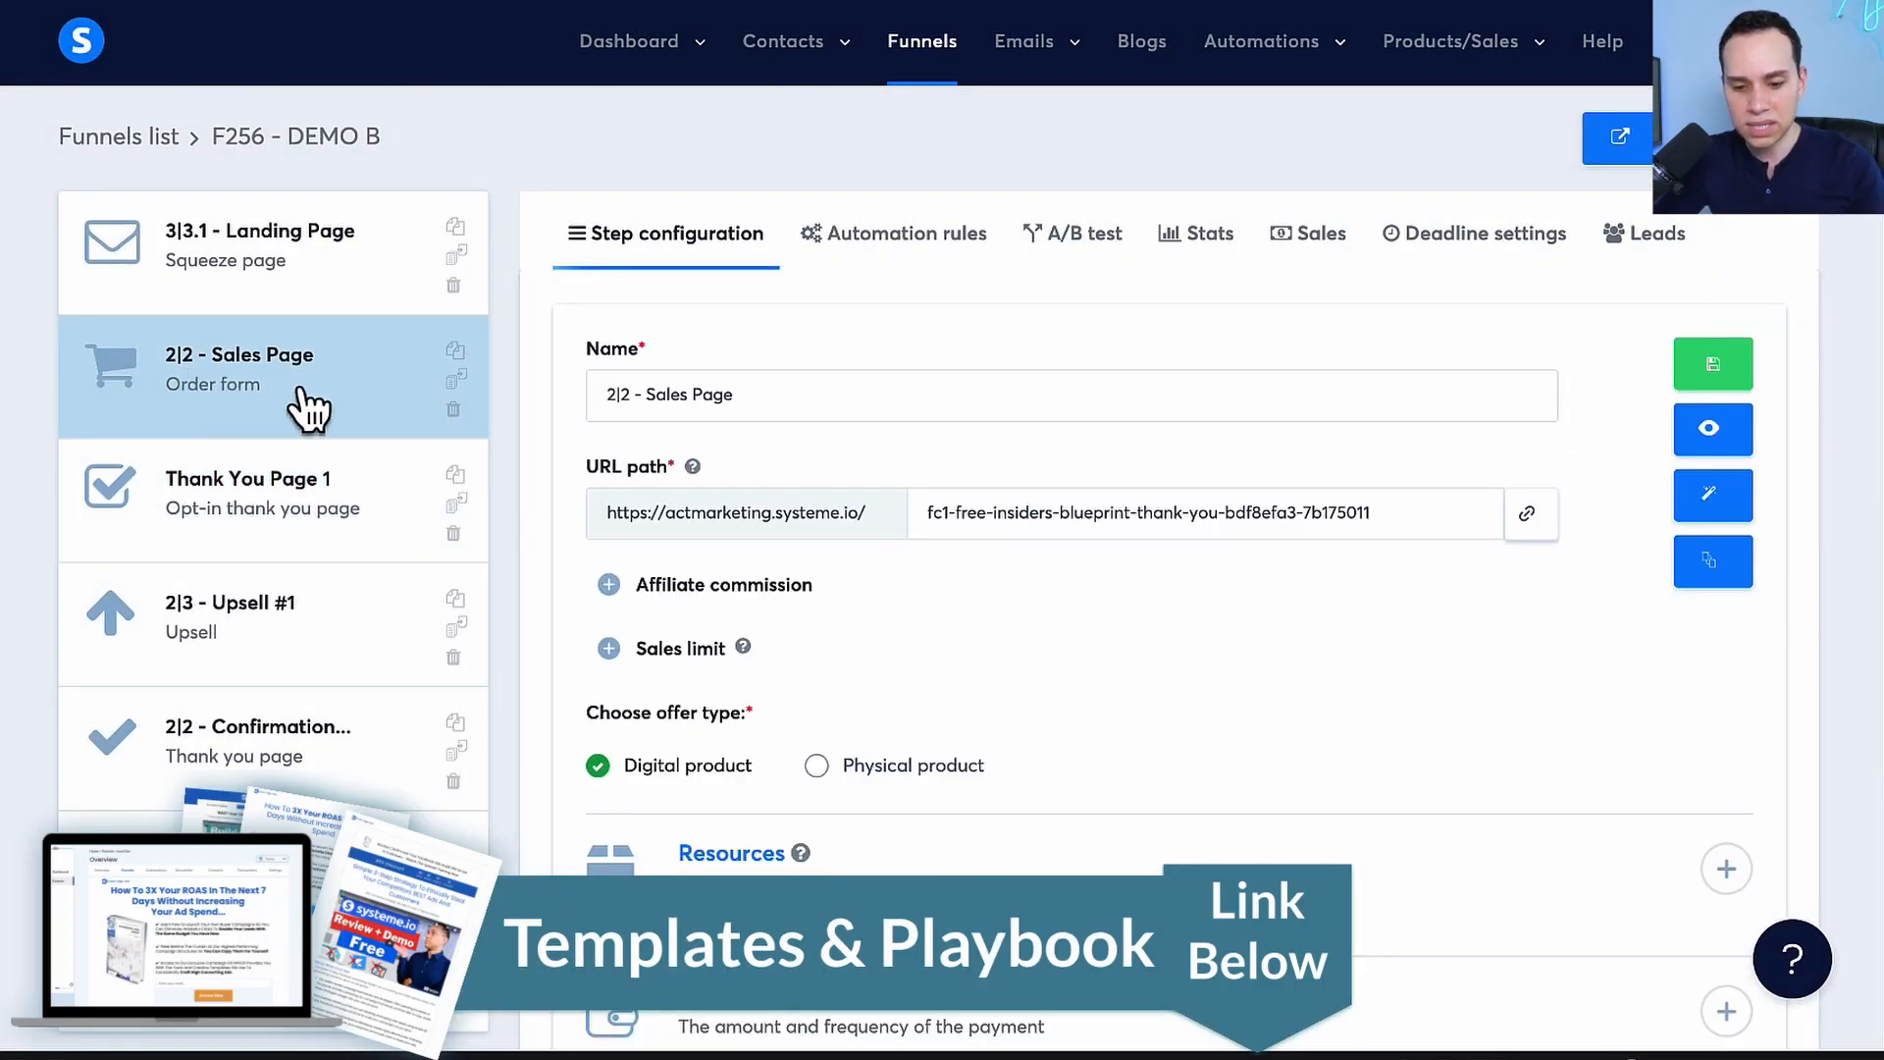
scroll(299, 407, "down", 1)
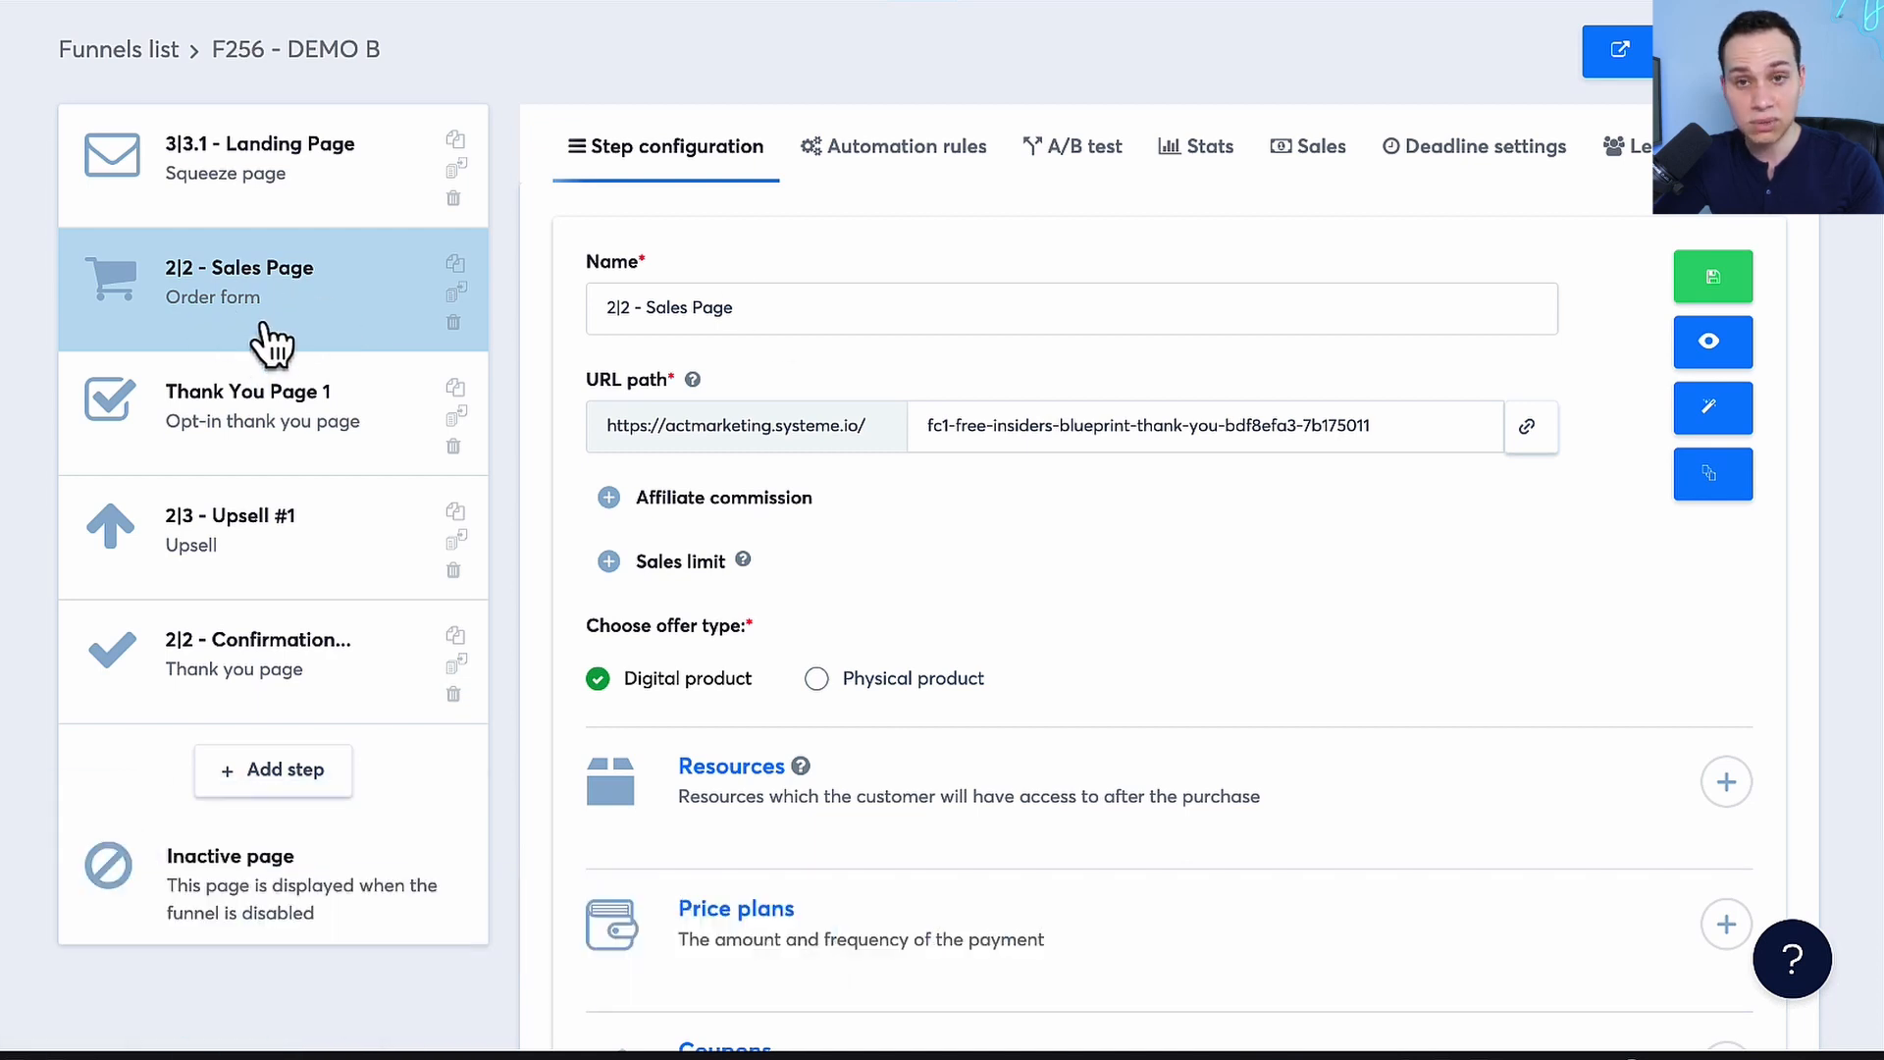
left_click(1719, 417)
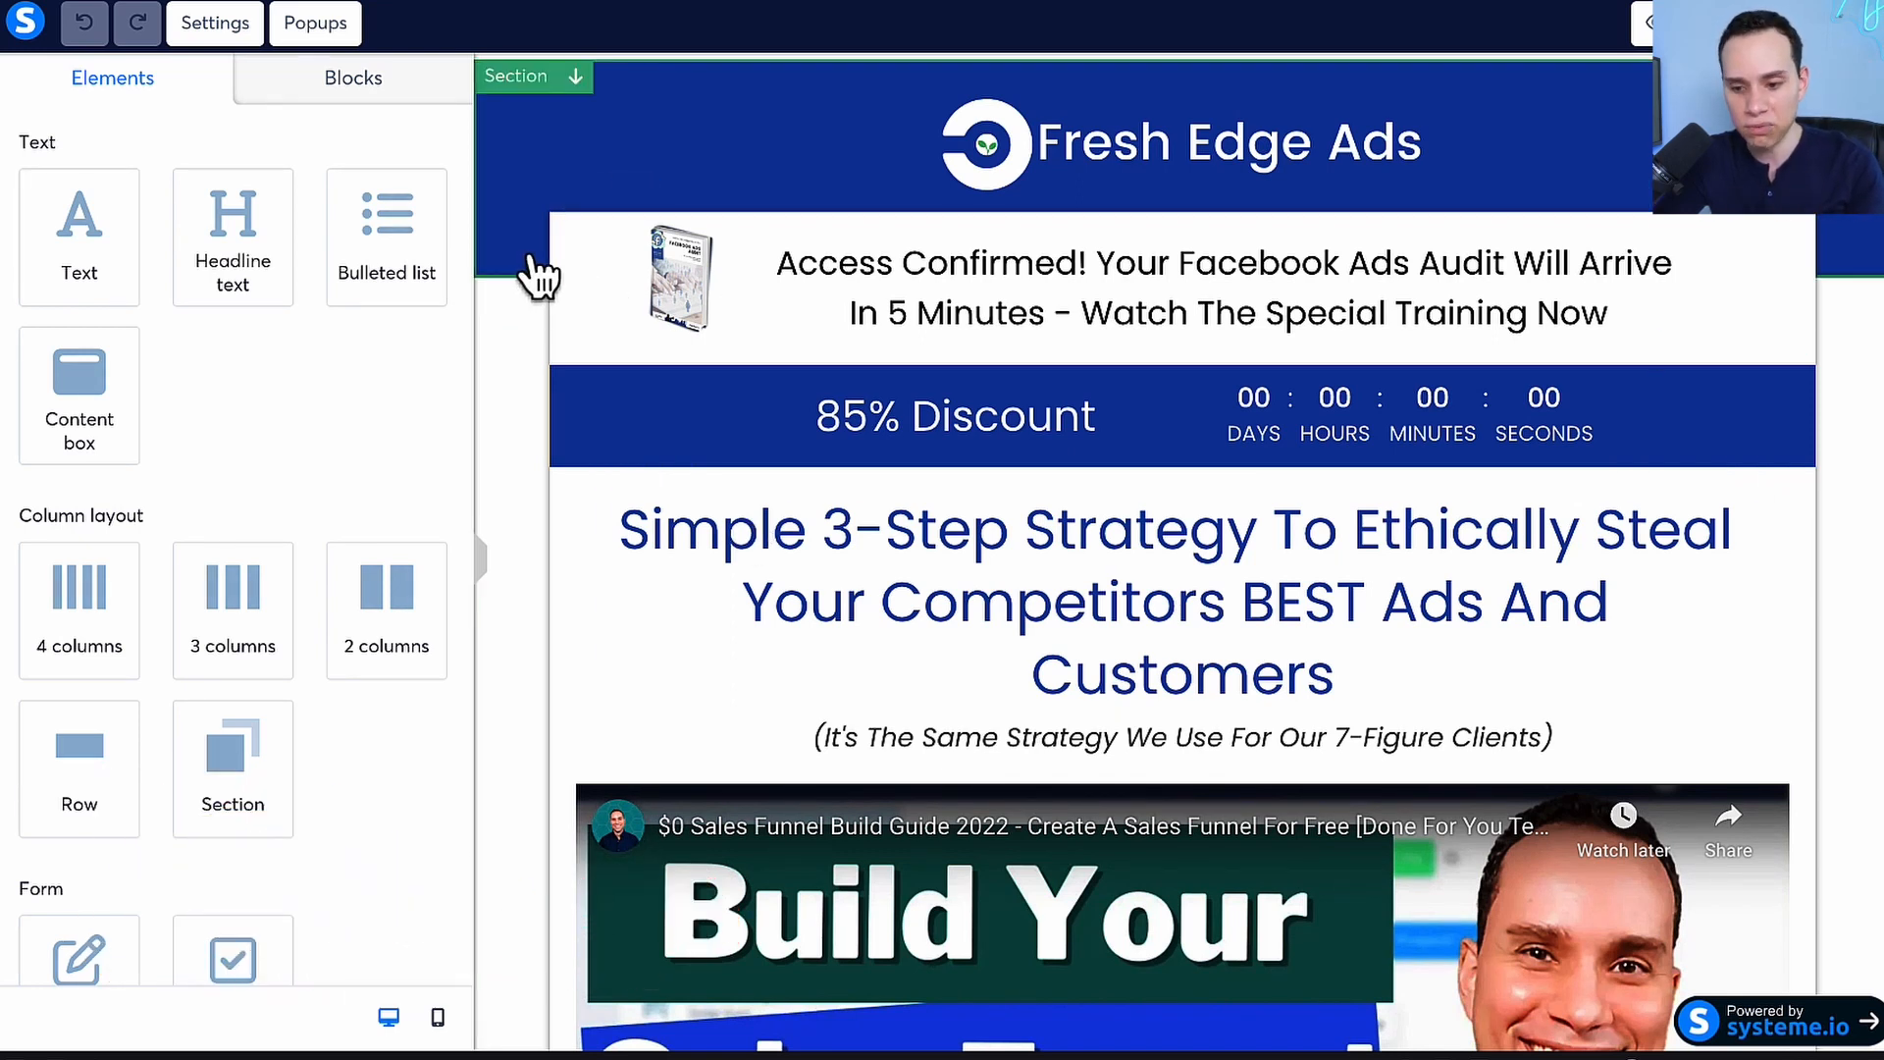
Review the sales page's discount banner, countdown settings, headline, video and the "Here's What You'll Get" section
scroll(535, 278, "down", 1)
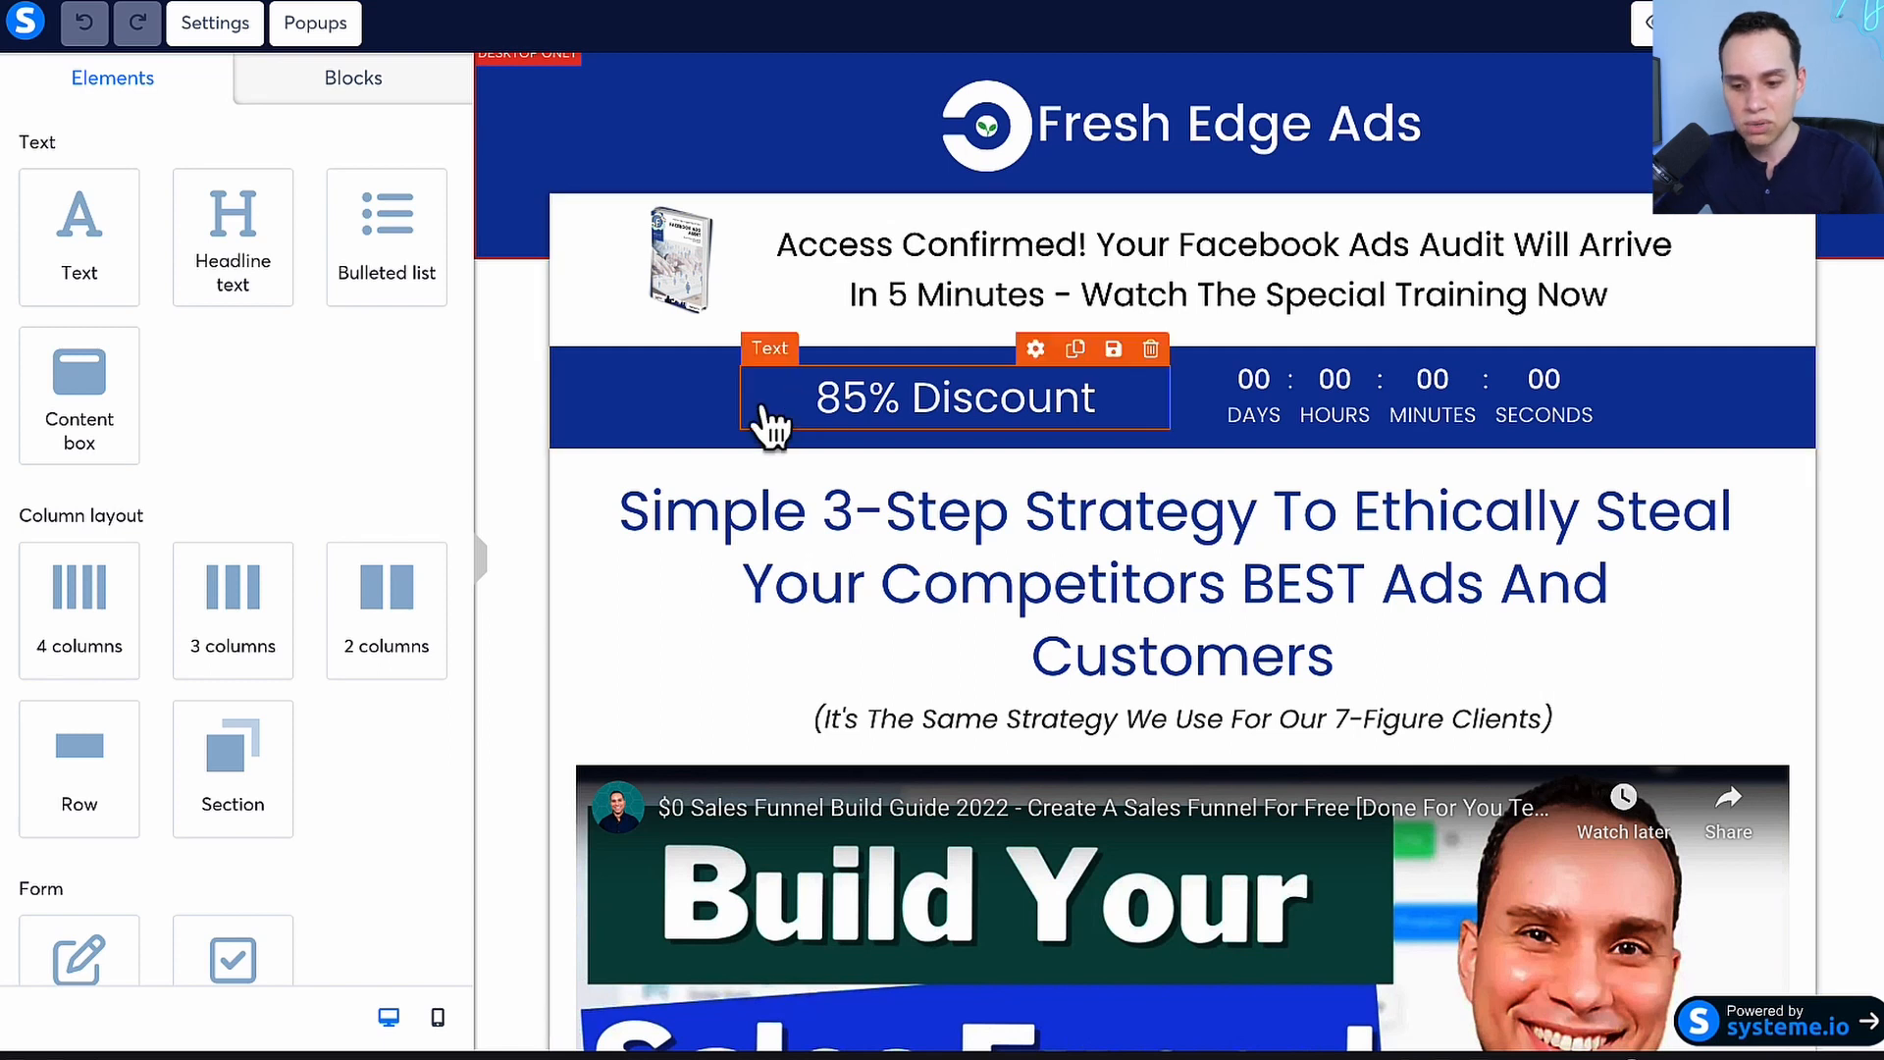
scroll(981, 422, "down", 1)
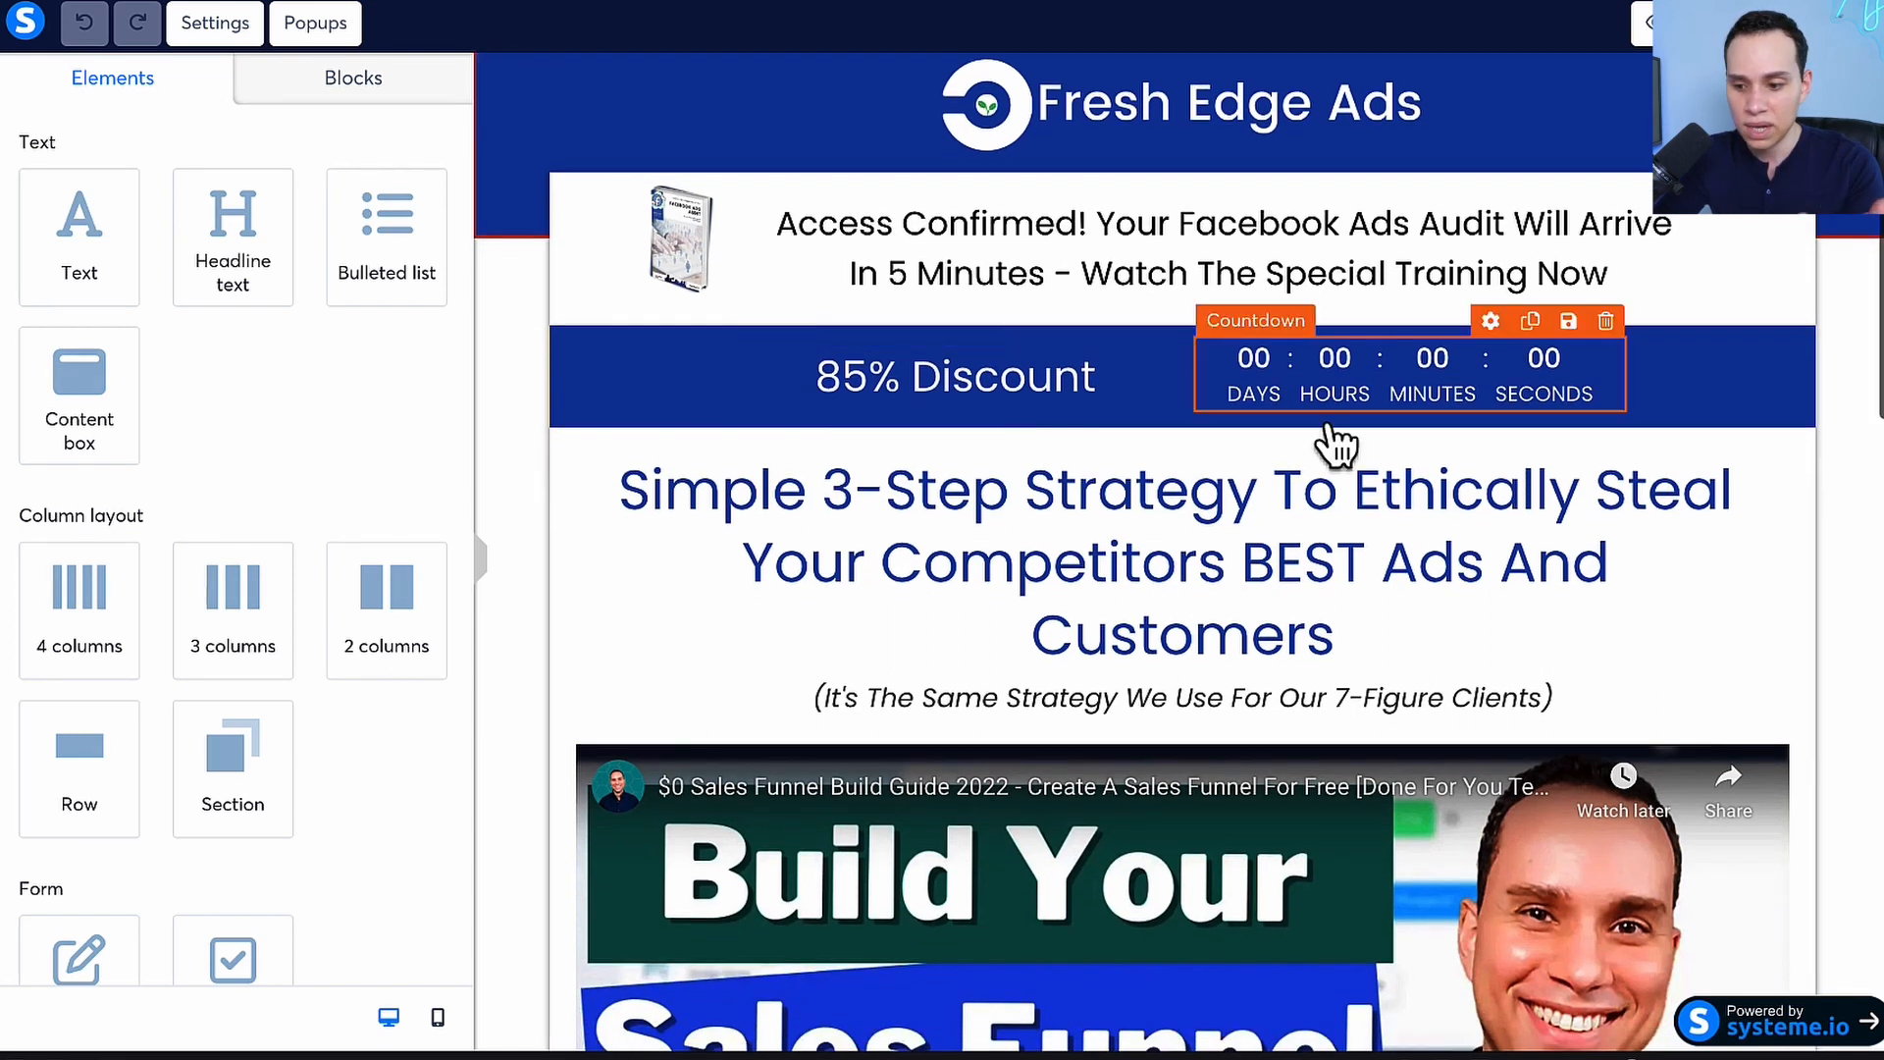
left_click(1431, 377)
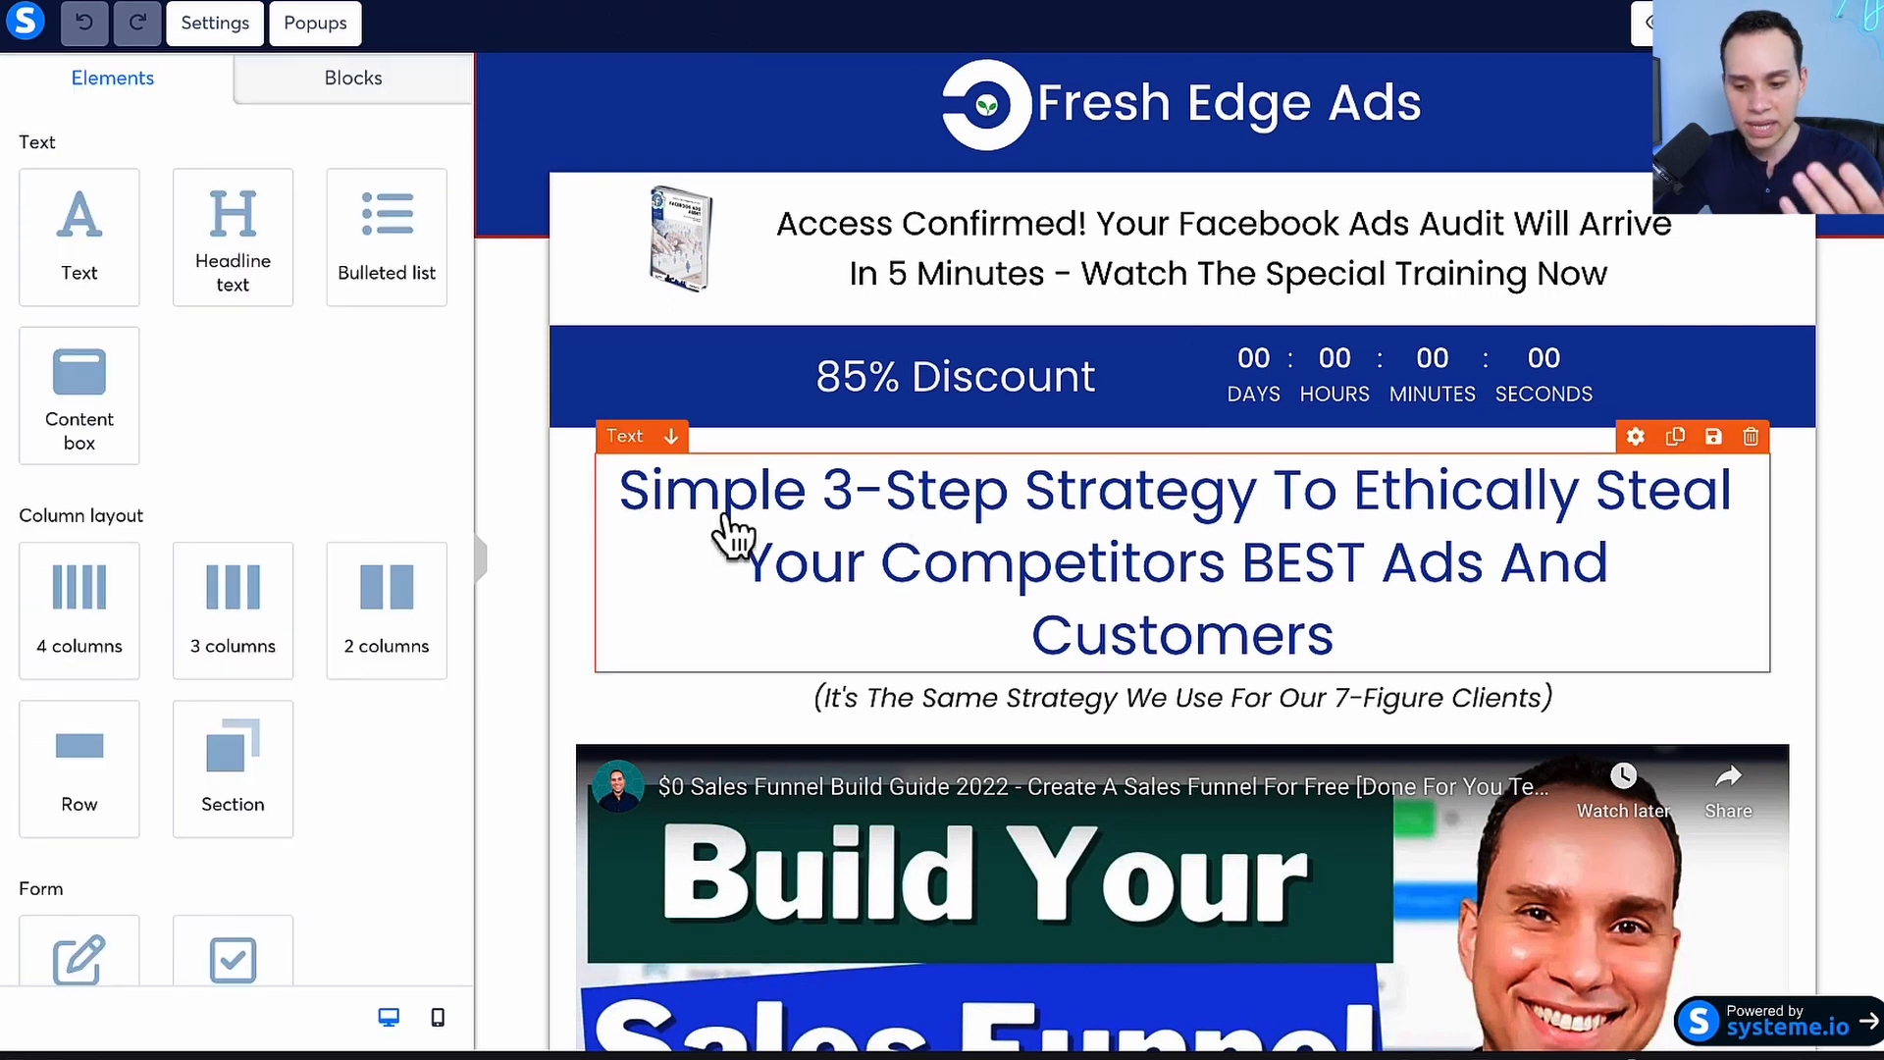
scroll(726, 520, "down", 4)
scroll(726, 520, "up", 1)
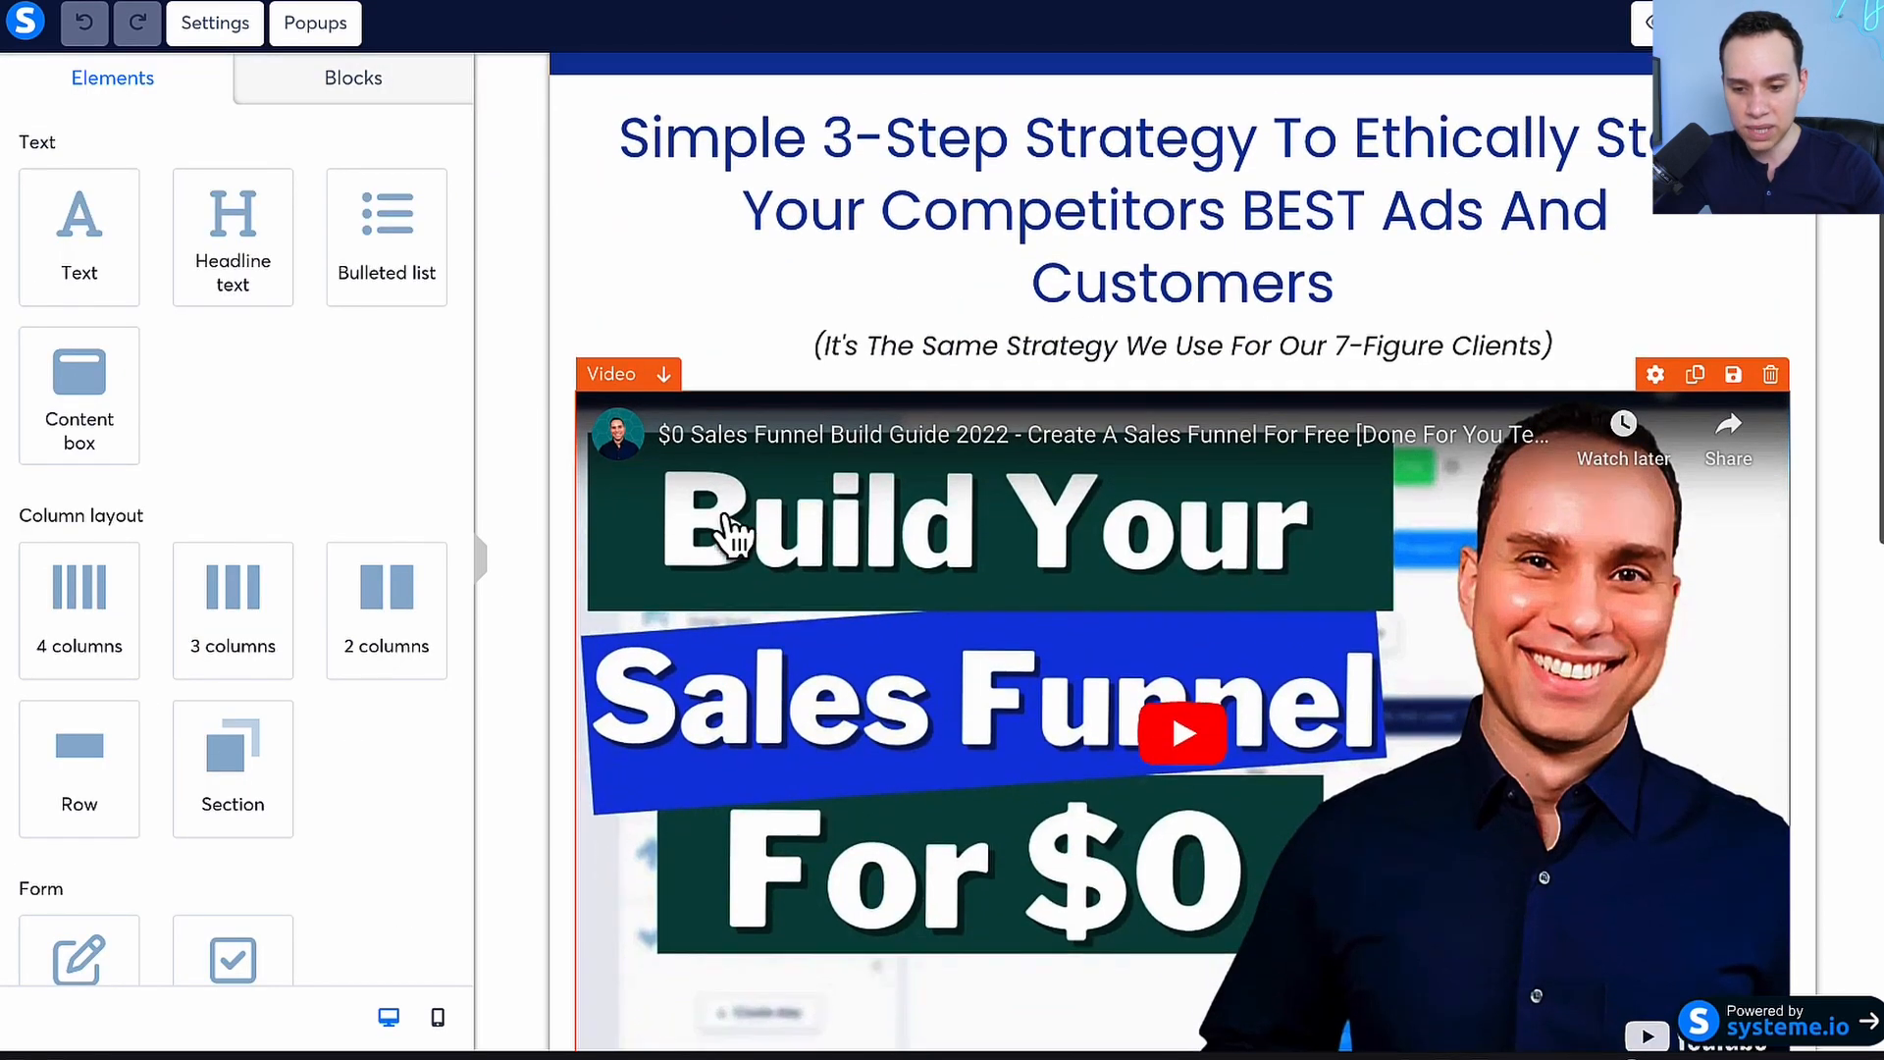
scroll(814, 419, "down", 3)
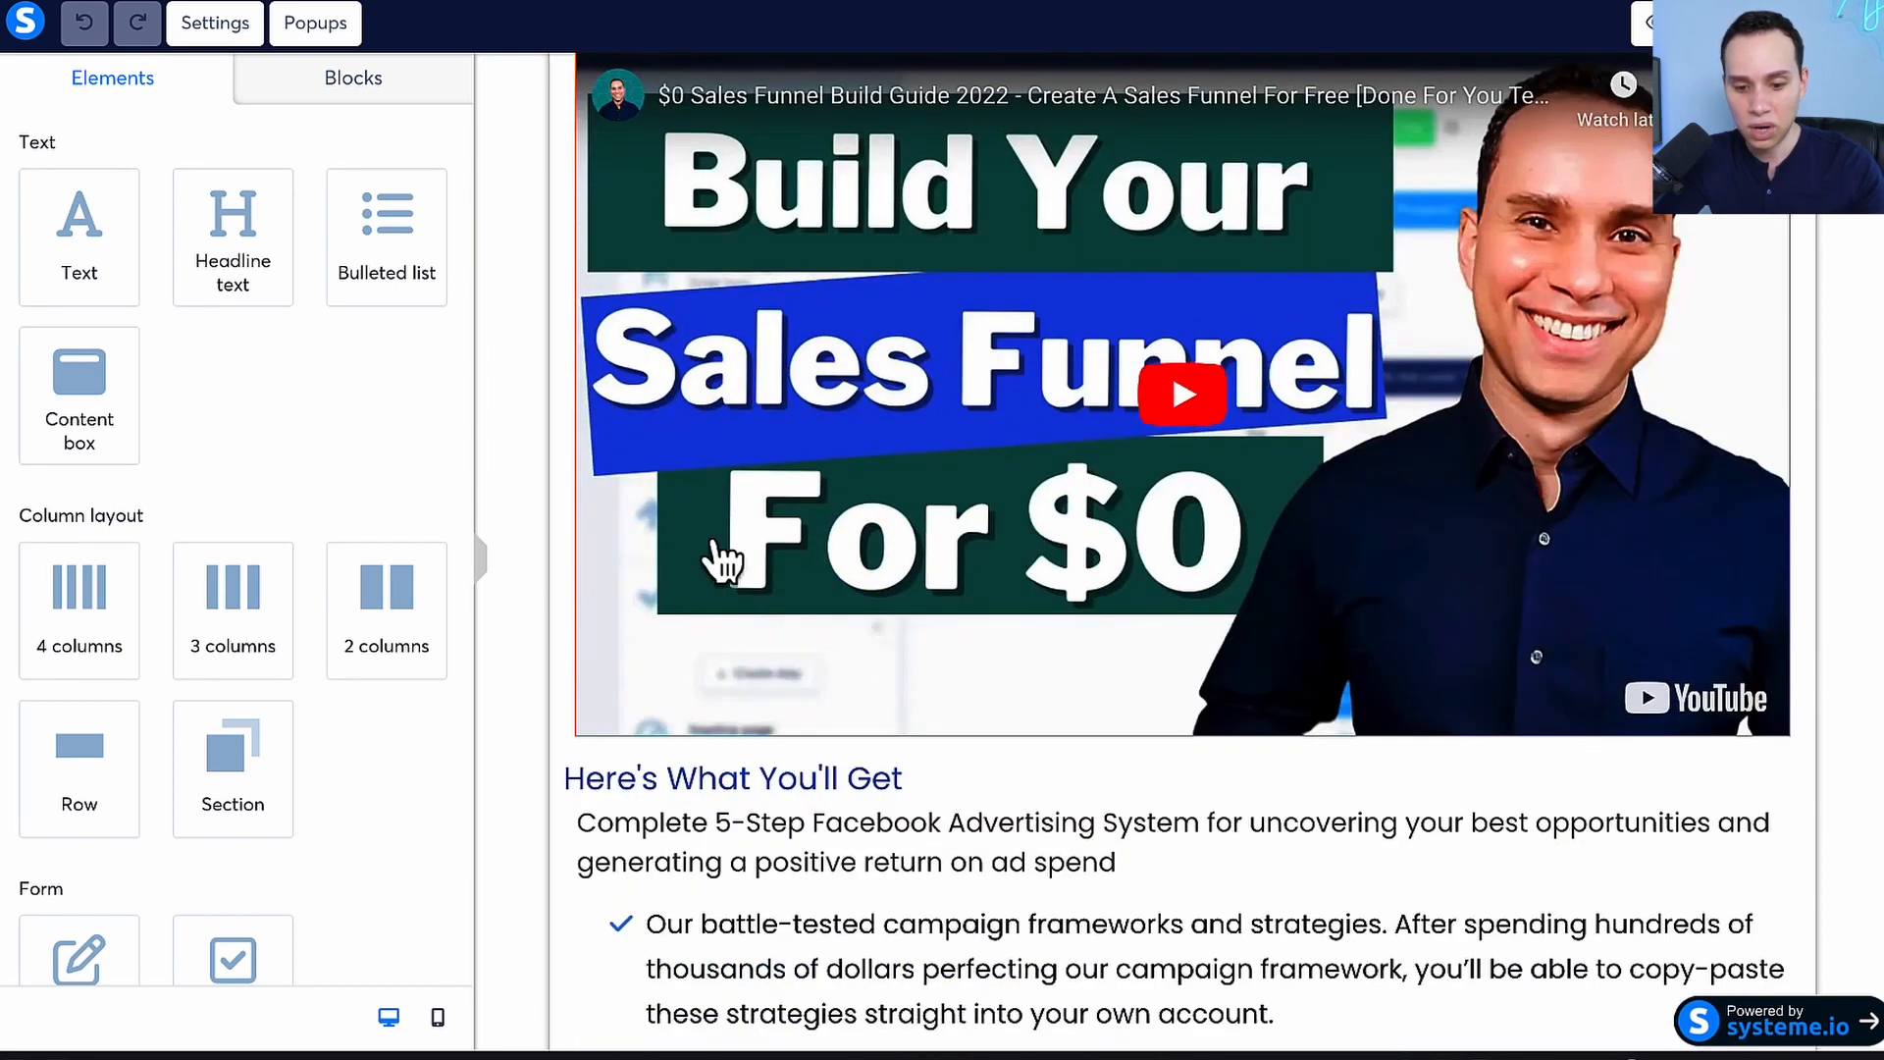
scroll(1217, 520, "up", 2)
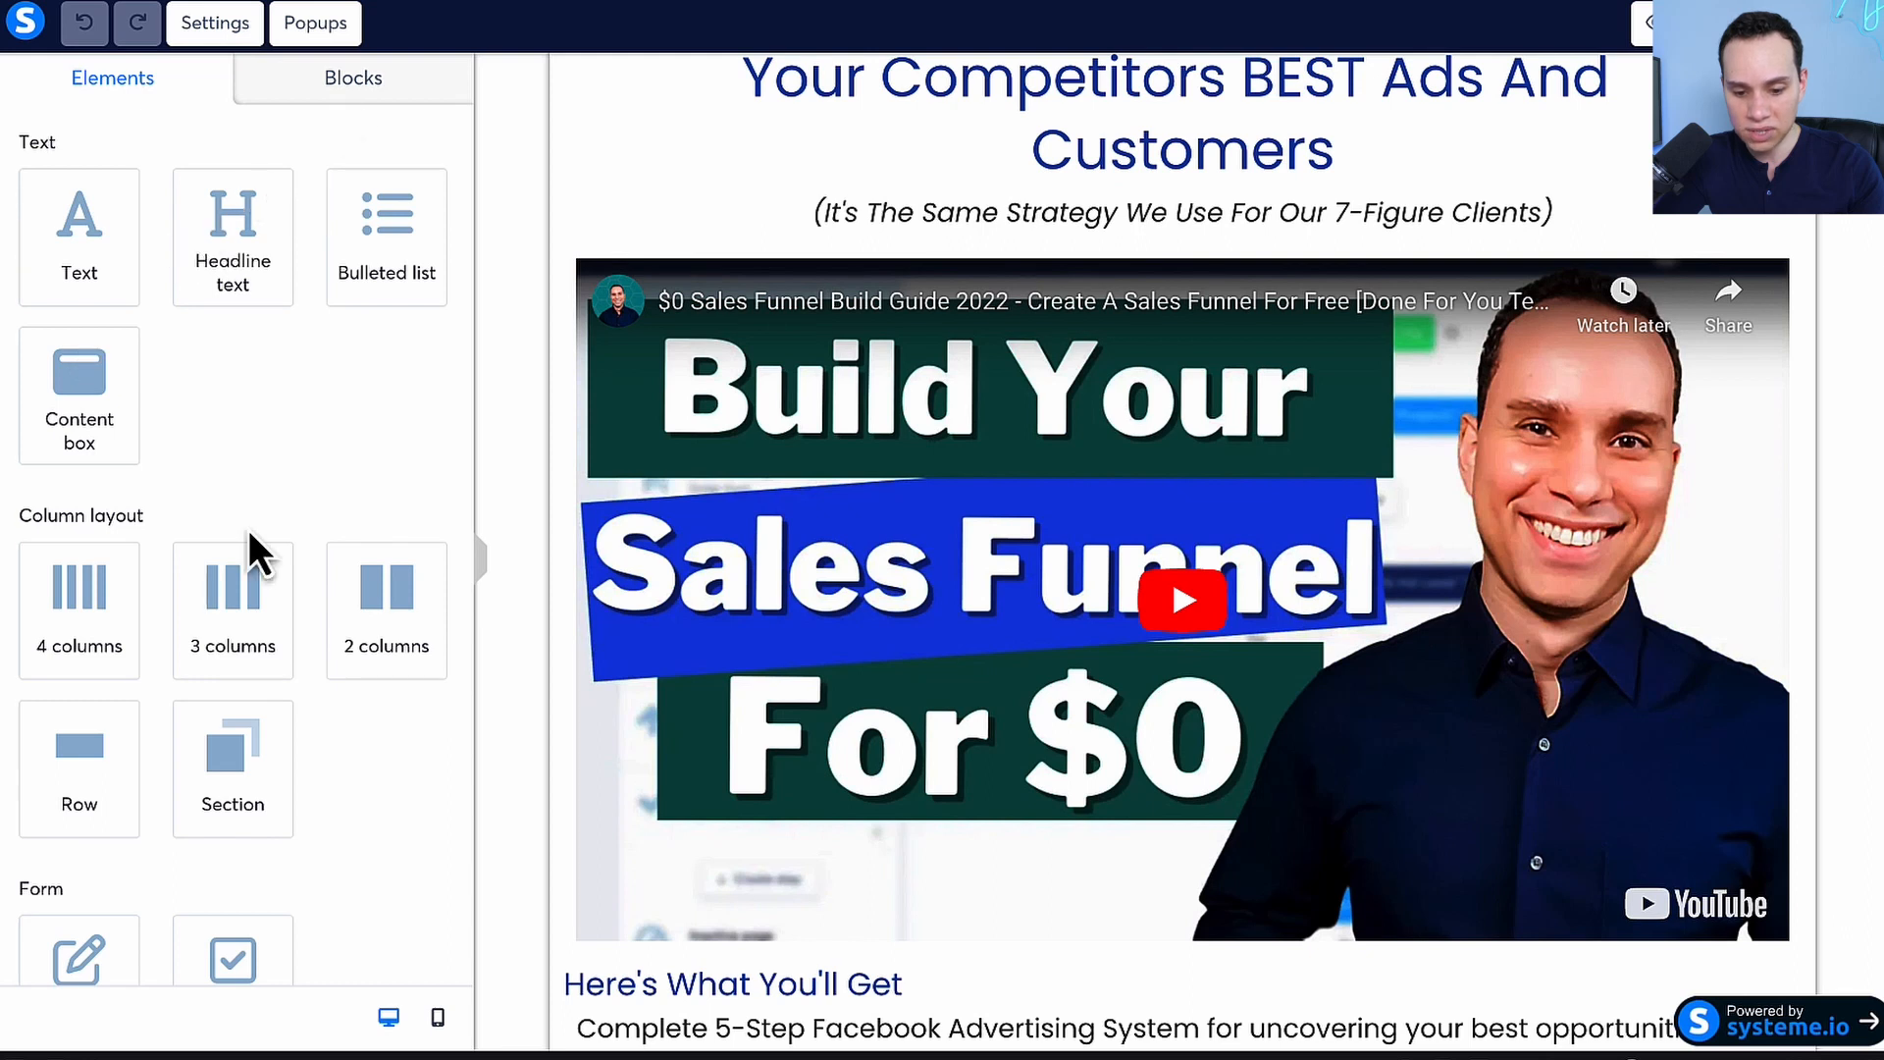
Add an Image element between the sales page's subheadline and its video
scroll(250, 528, "down", 10)
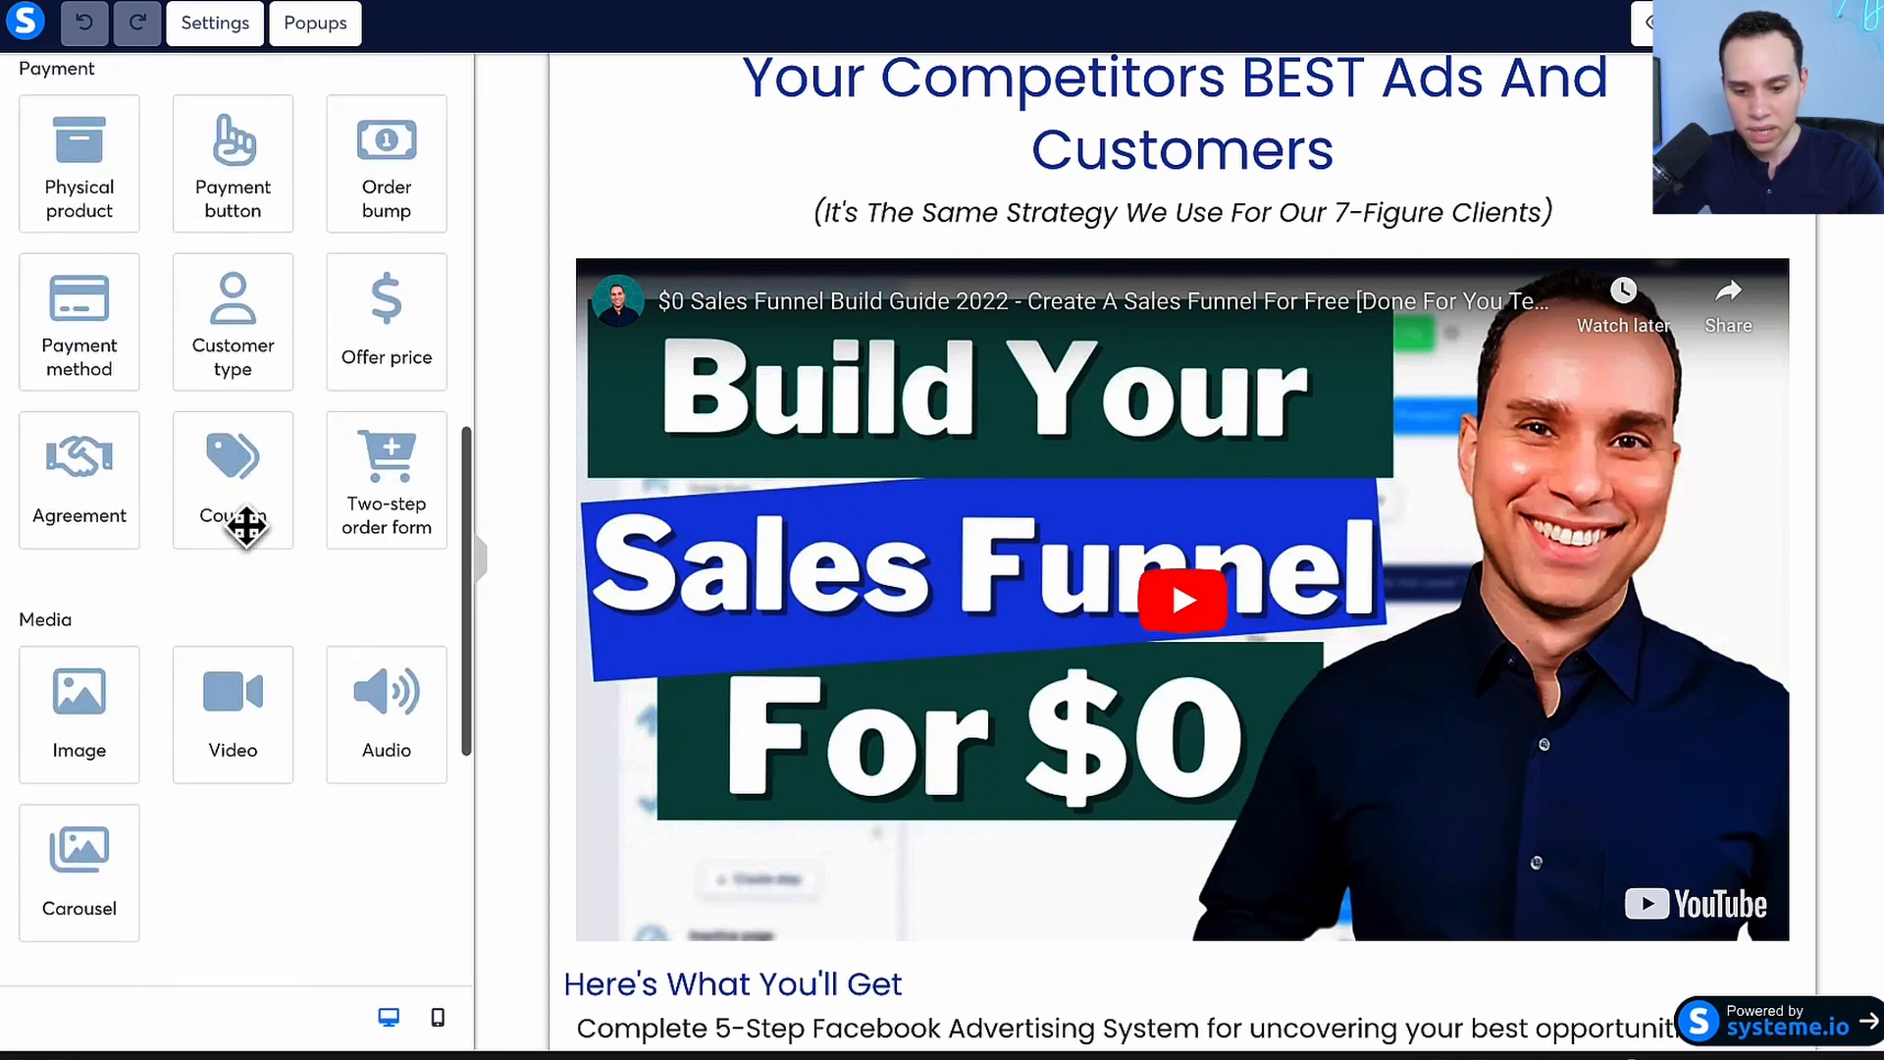
left_click_drag(92, 657, 1122, 290)
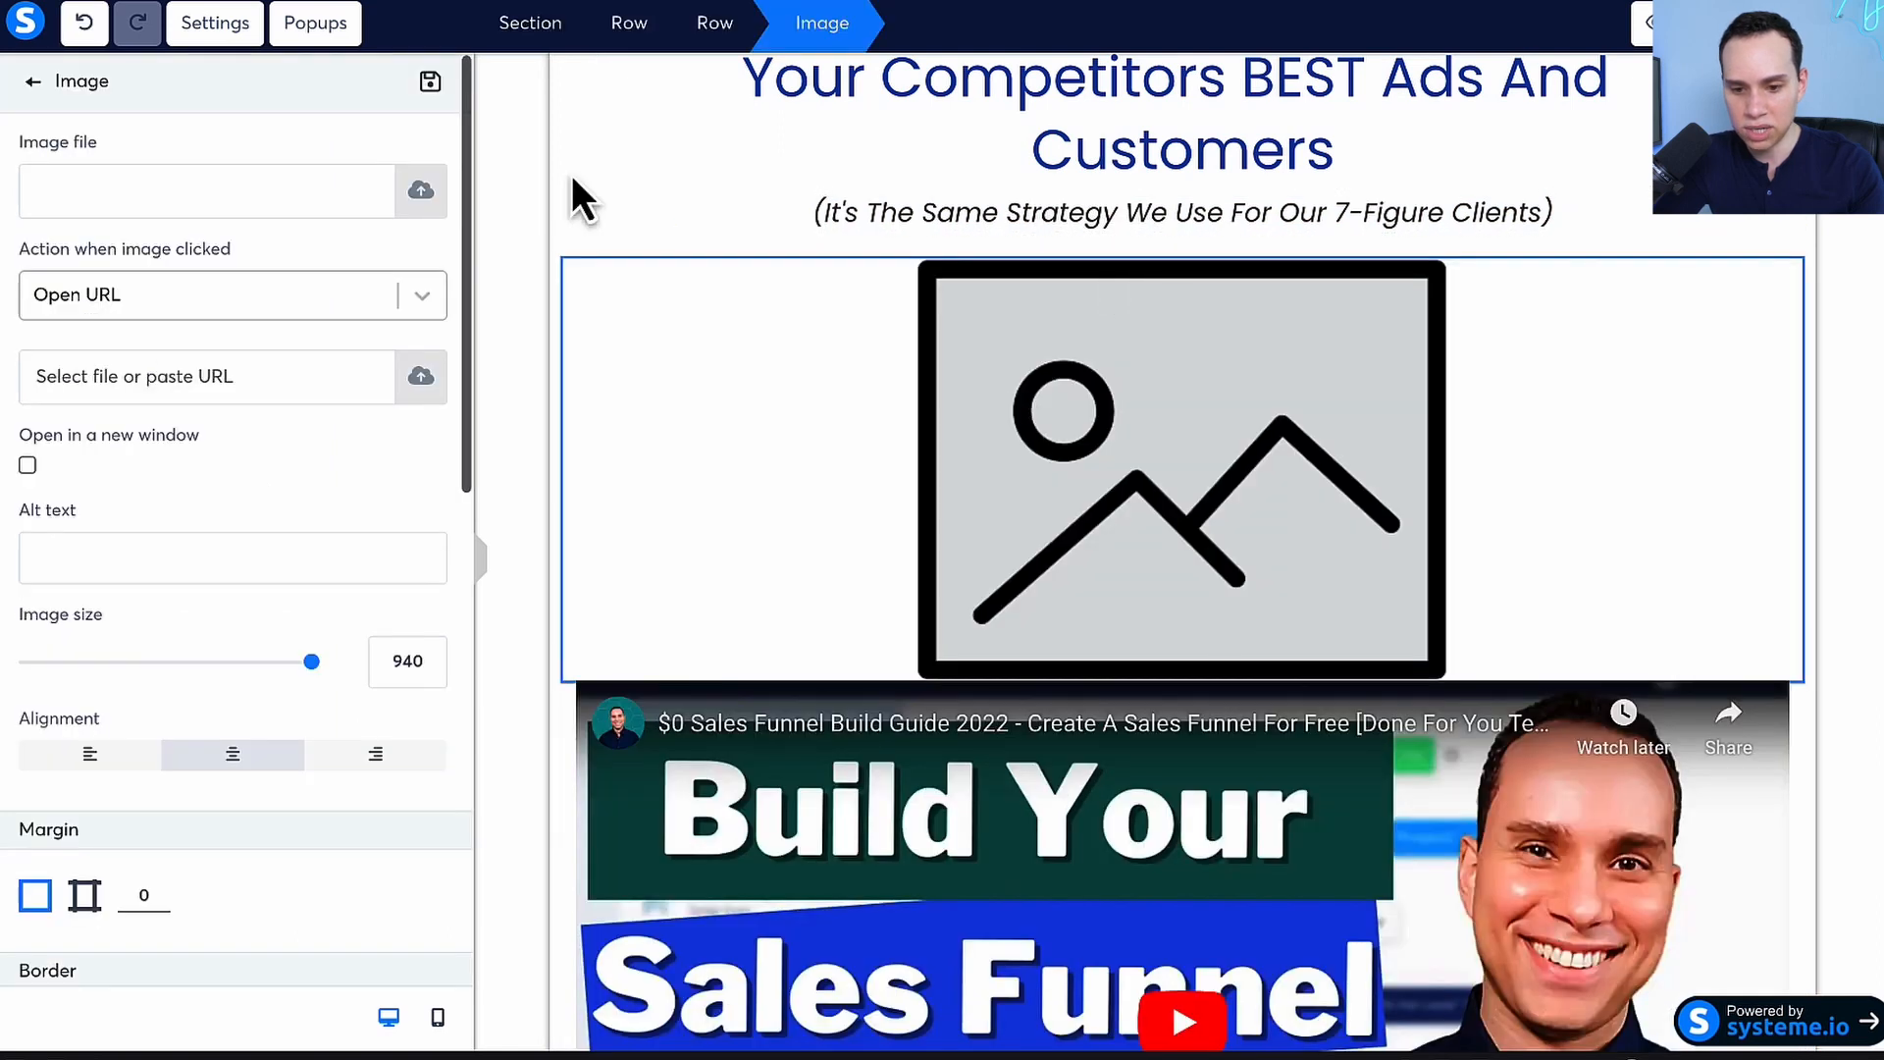
Fill the new image element with FreshEdgeProductImage1.png from the already uploaded images
left_click(425, 196)
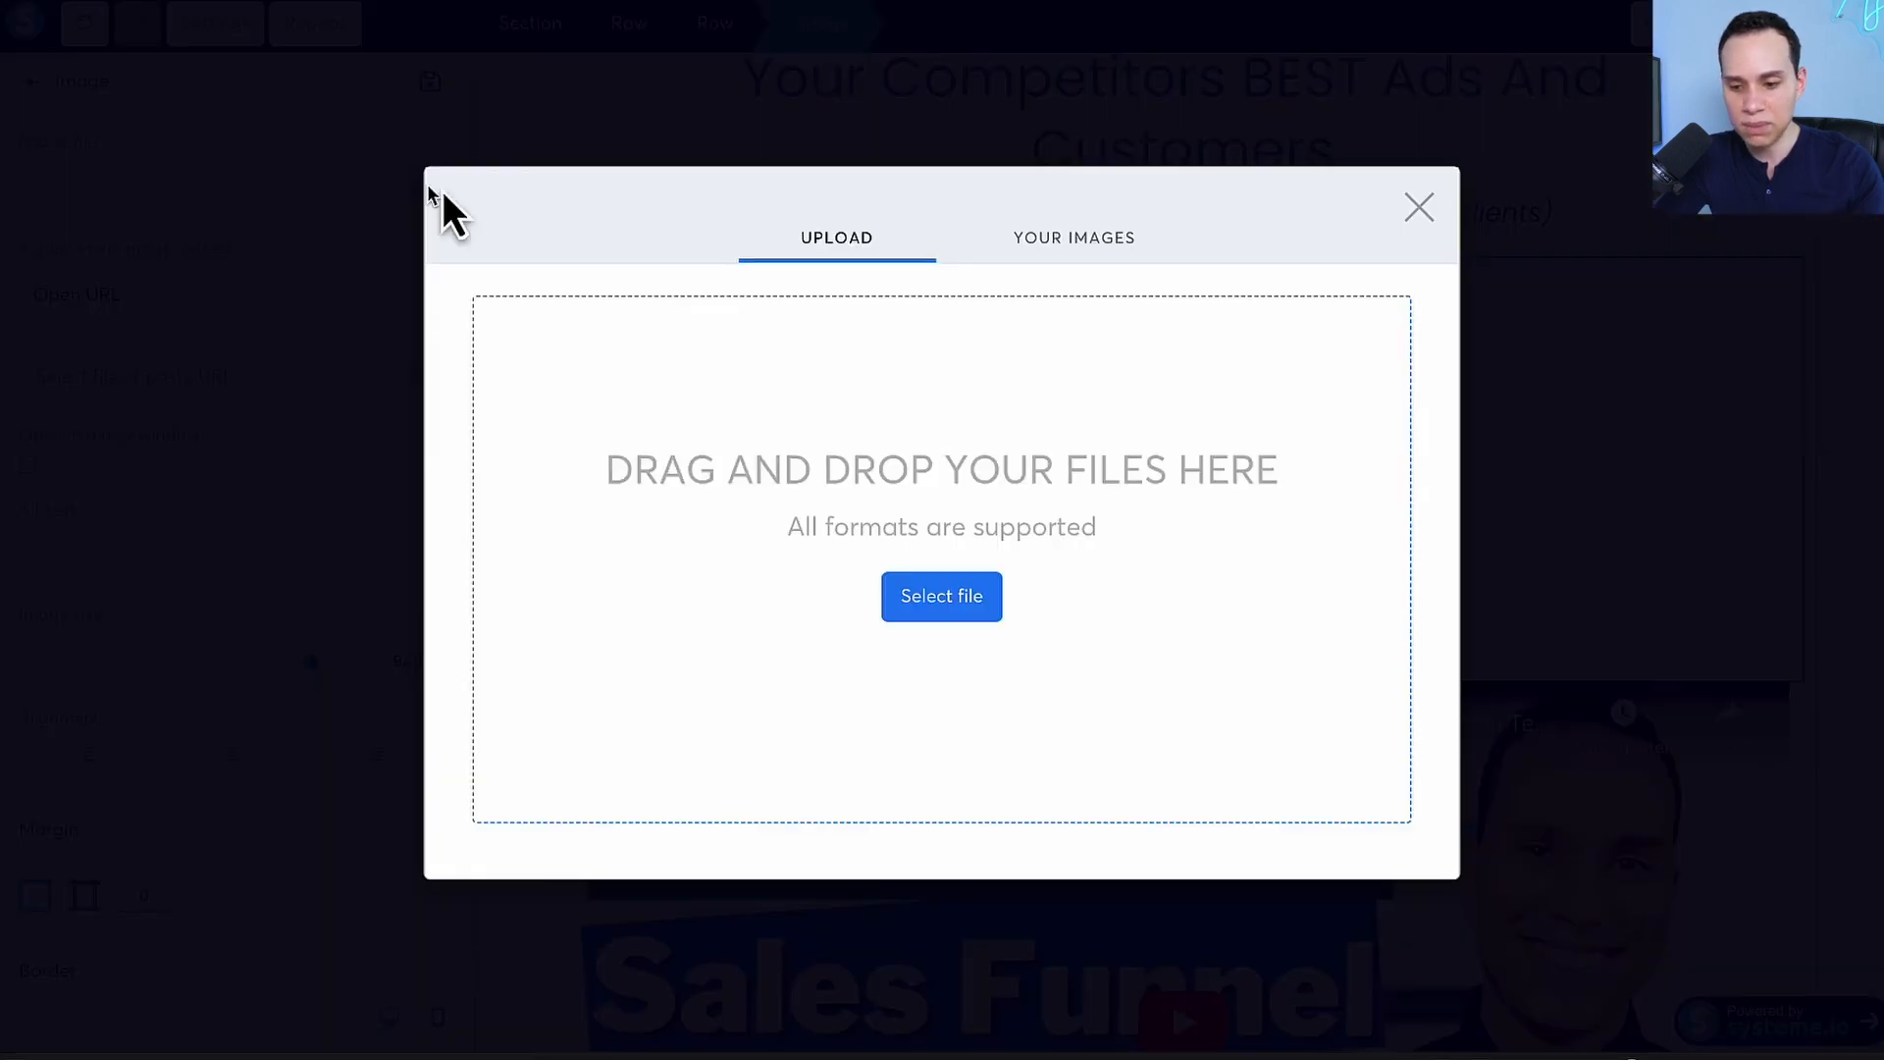
left_click(1092, 257)
scroll(775, 537, "down", 10)
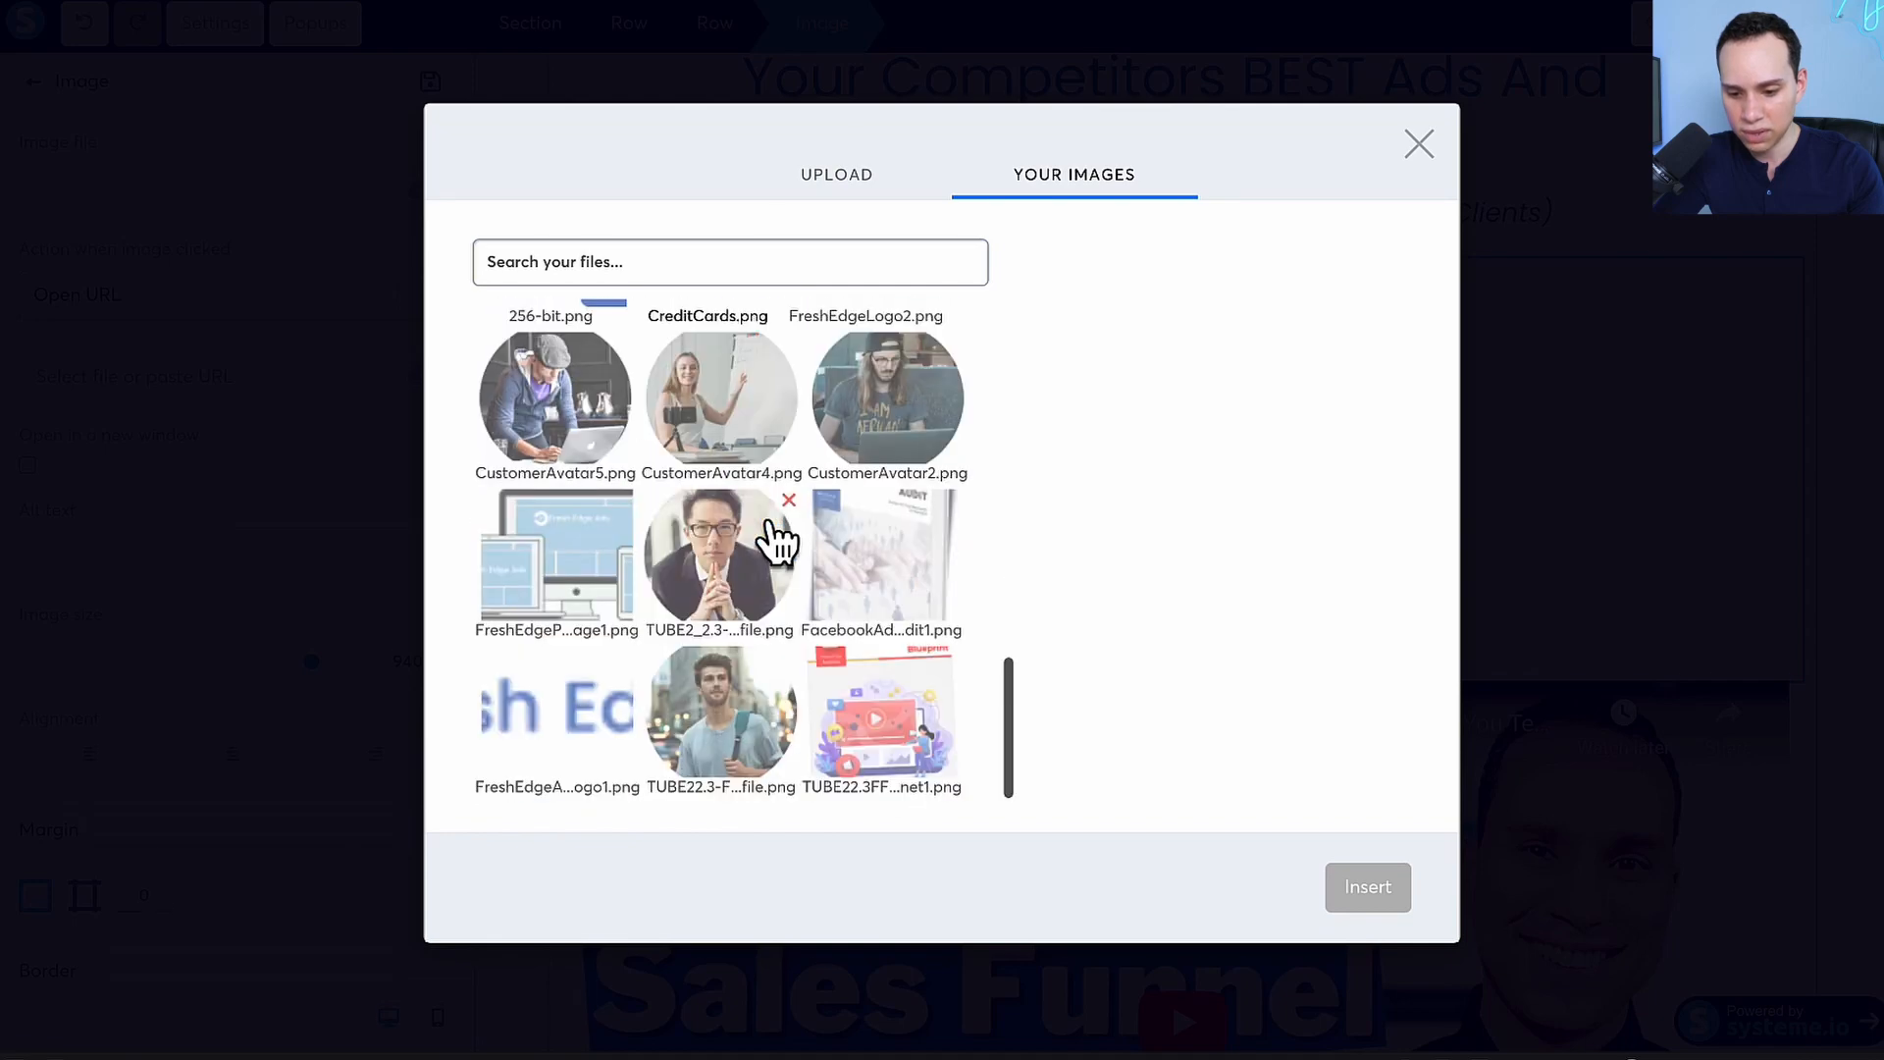
left_click(600, 591)
left_click(1388, 904)
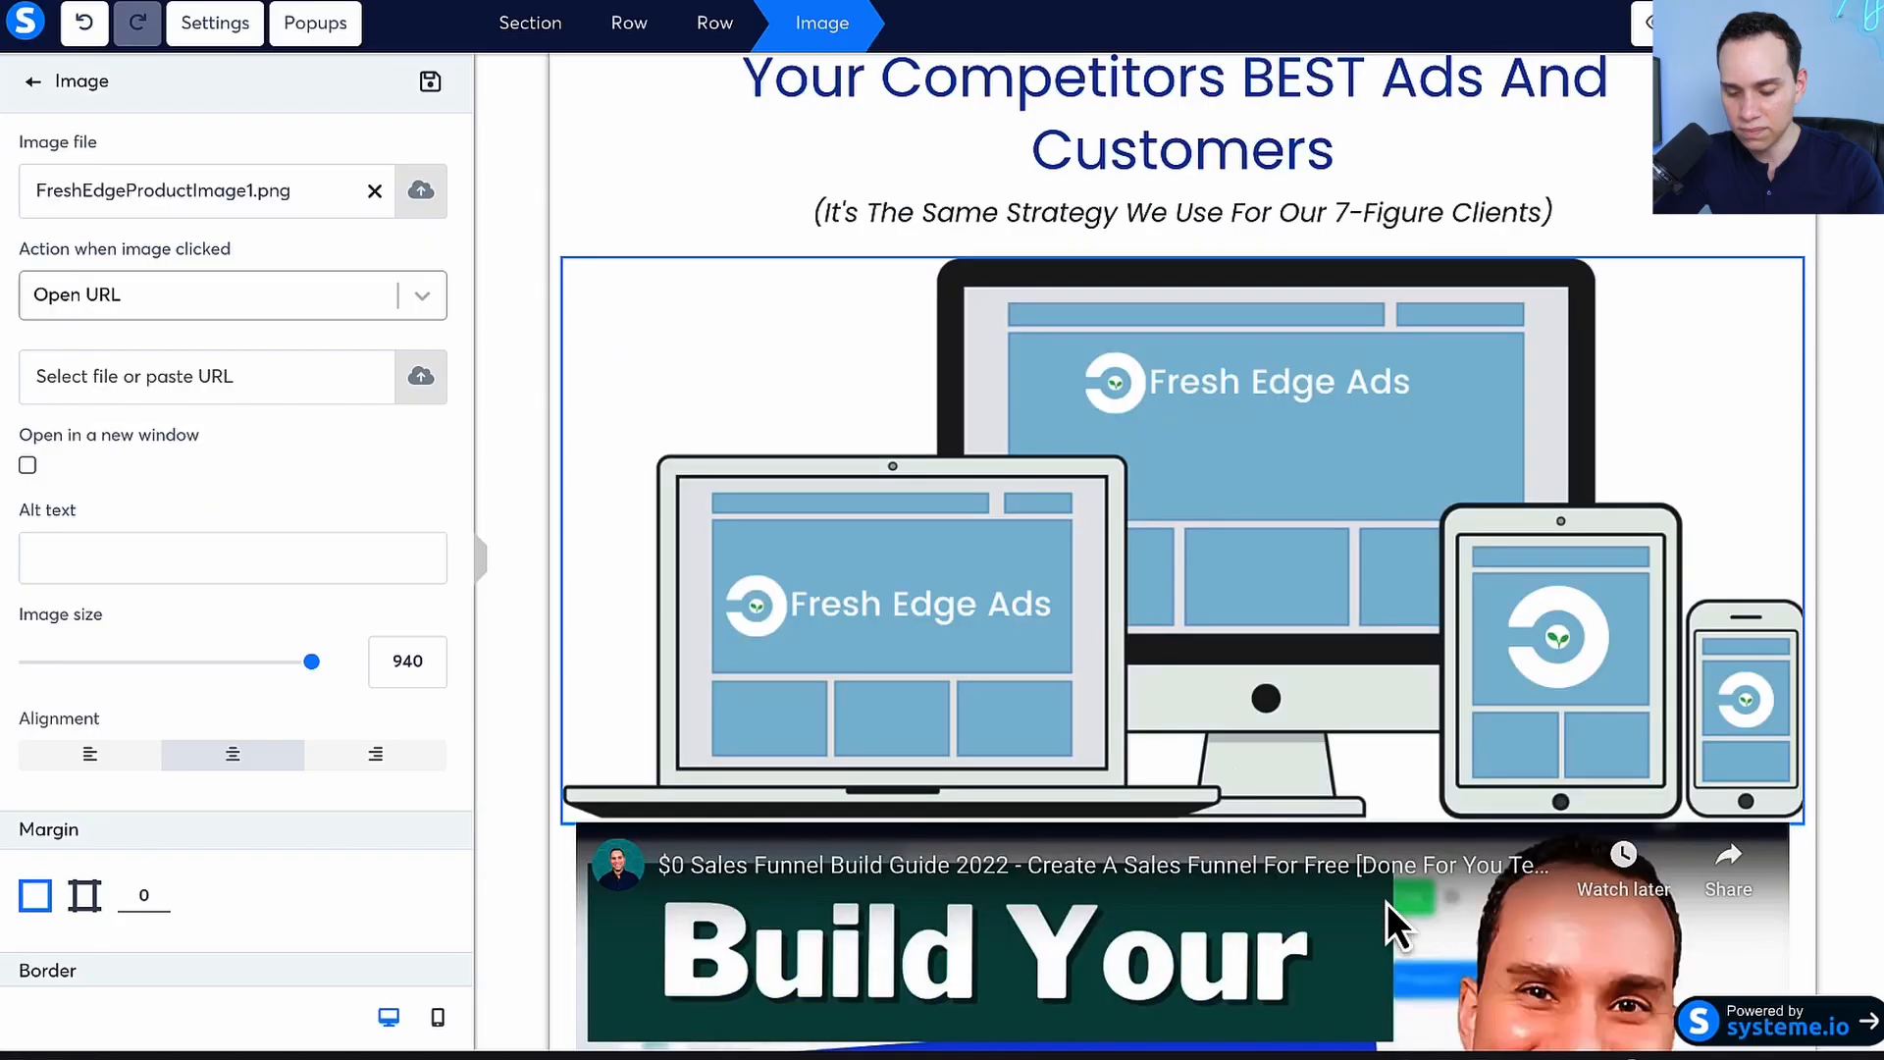
Reduce the product image's size to 781 and deselect the image
left_click(1282, 628)
left_click(1278, 378)
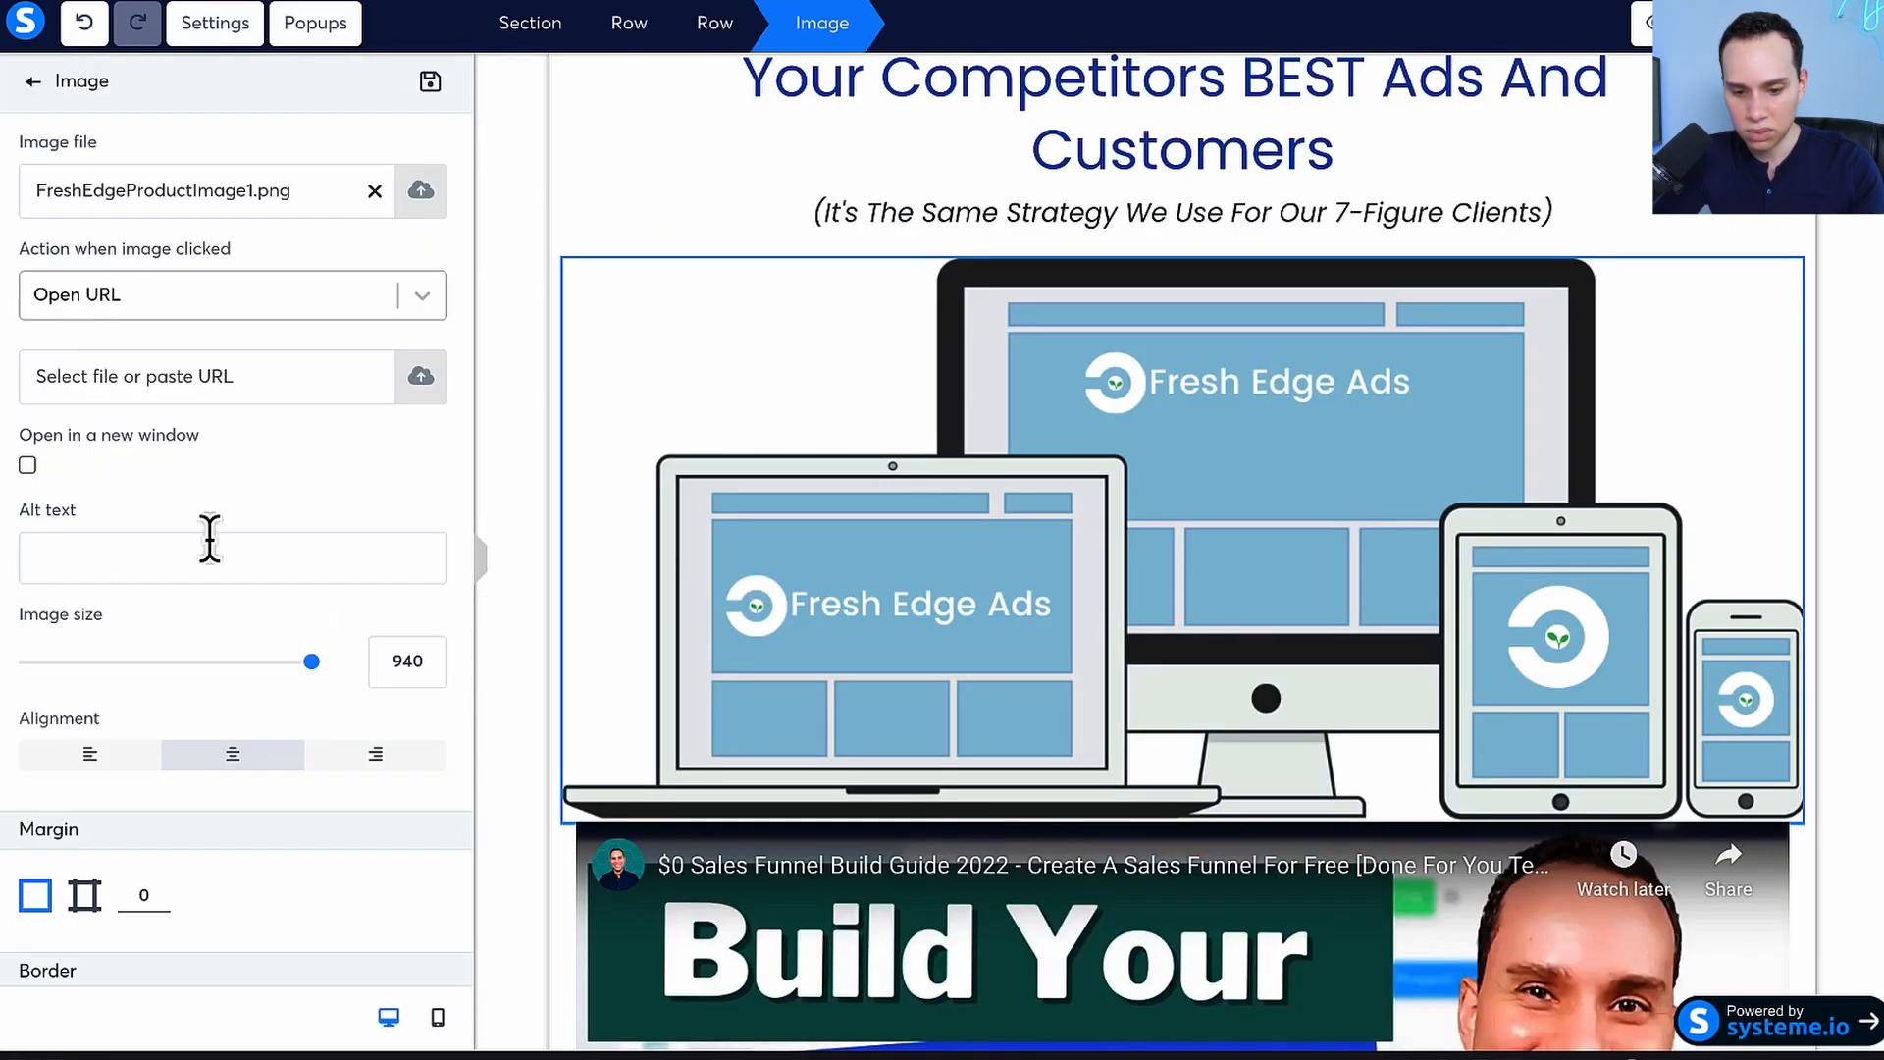
left_click_drag(144, 665, 261, 665)
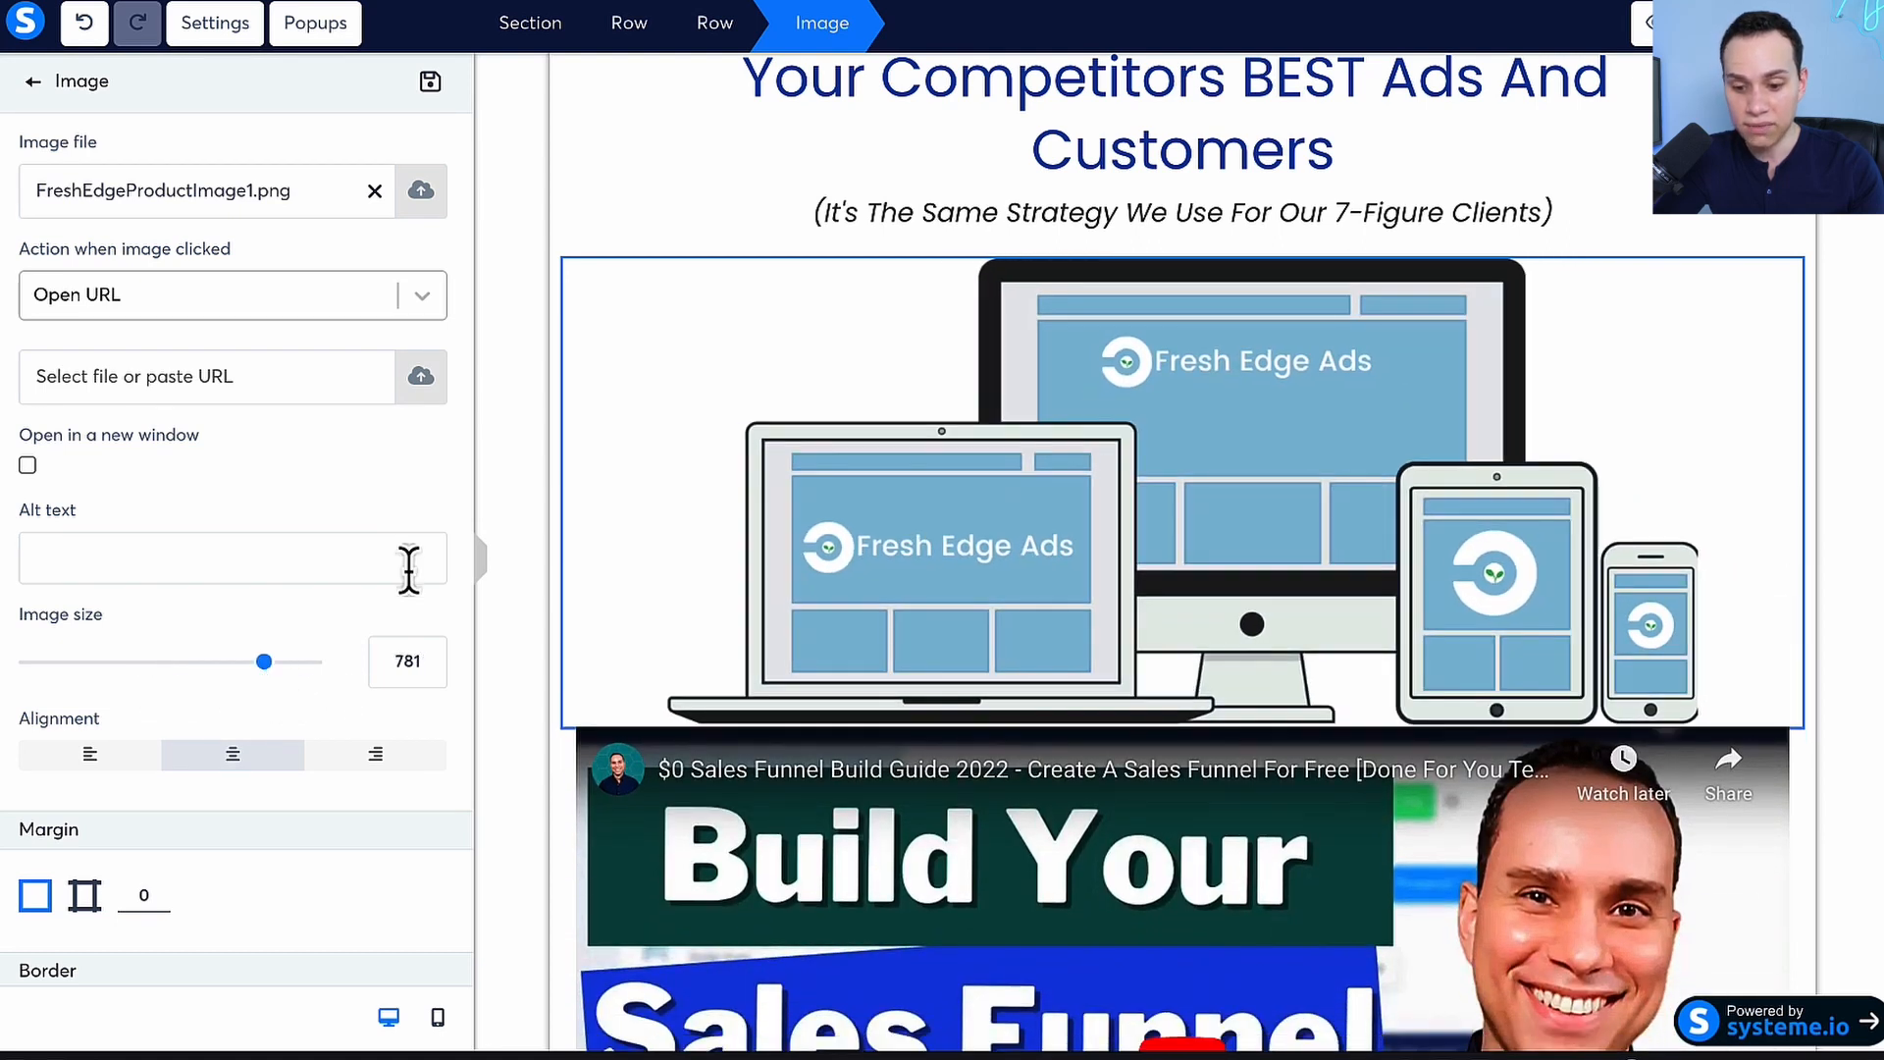
left_click(505, 526)
Review the sales page's video, benefits list and contact information form, plus the discount banner, headline and product image above them
scroll(1226, 491, "down", 5)
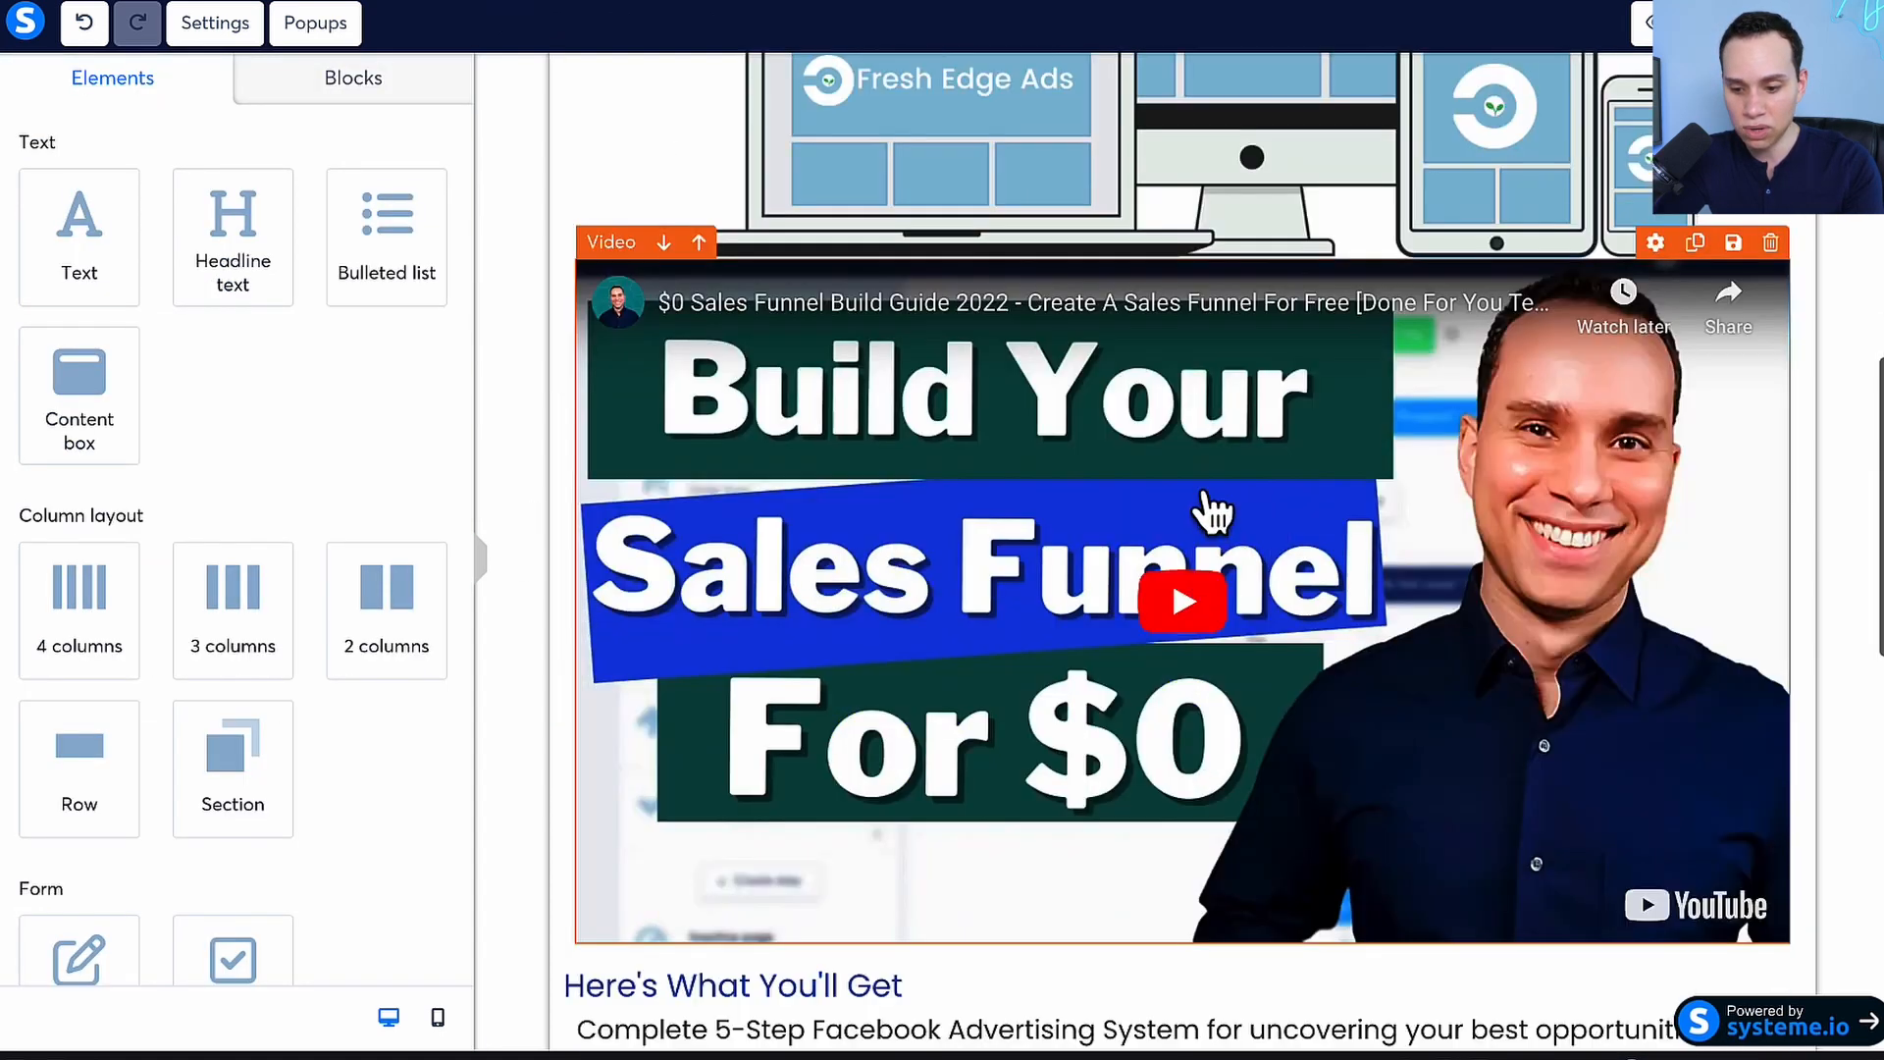
scroll(1177, 491, "down", 5)
scroll(1079, 471, "down", 5)
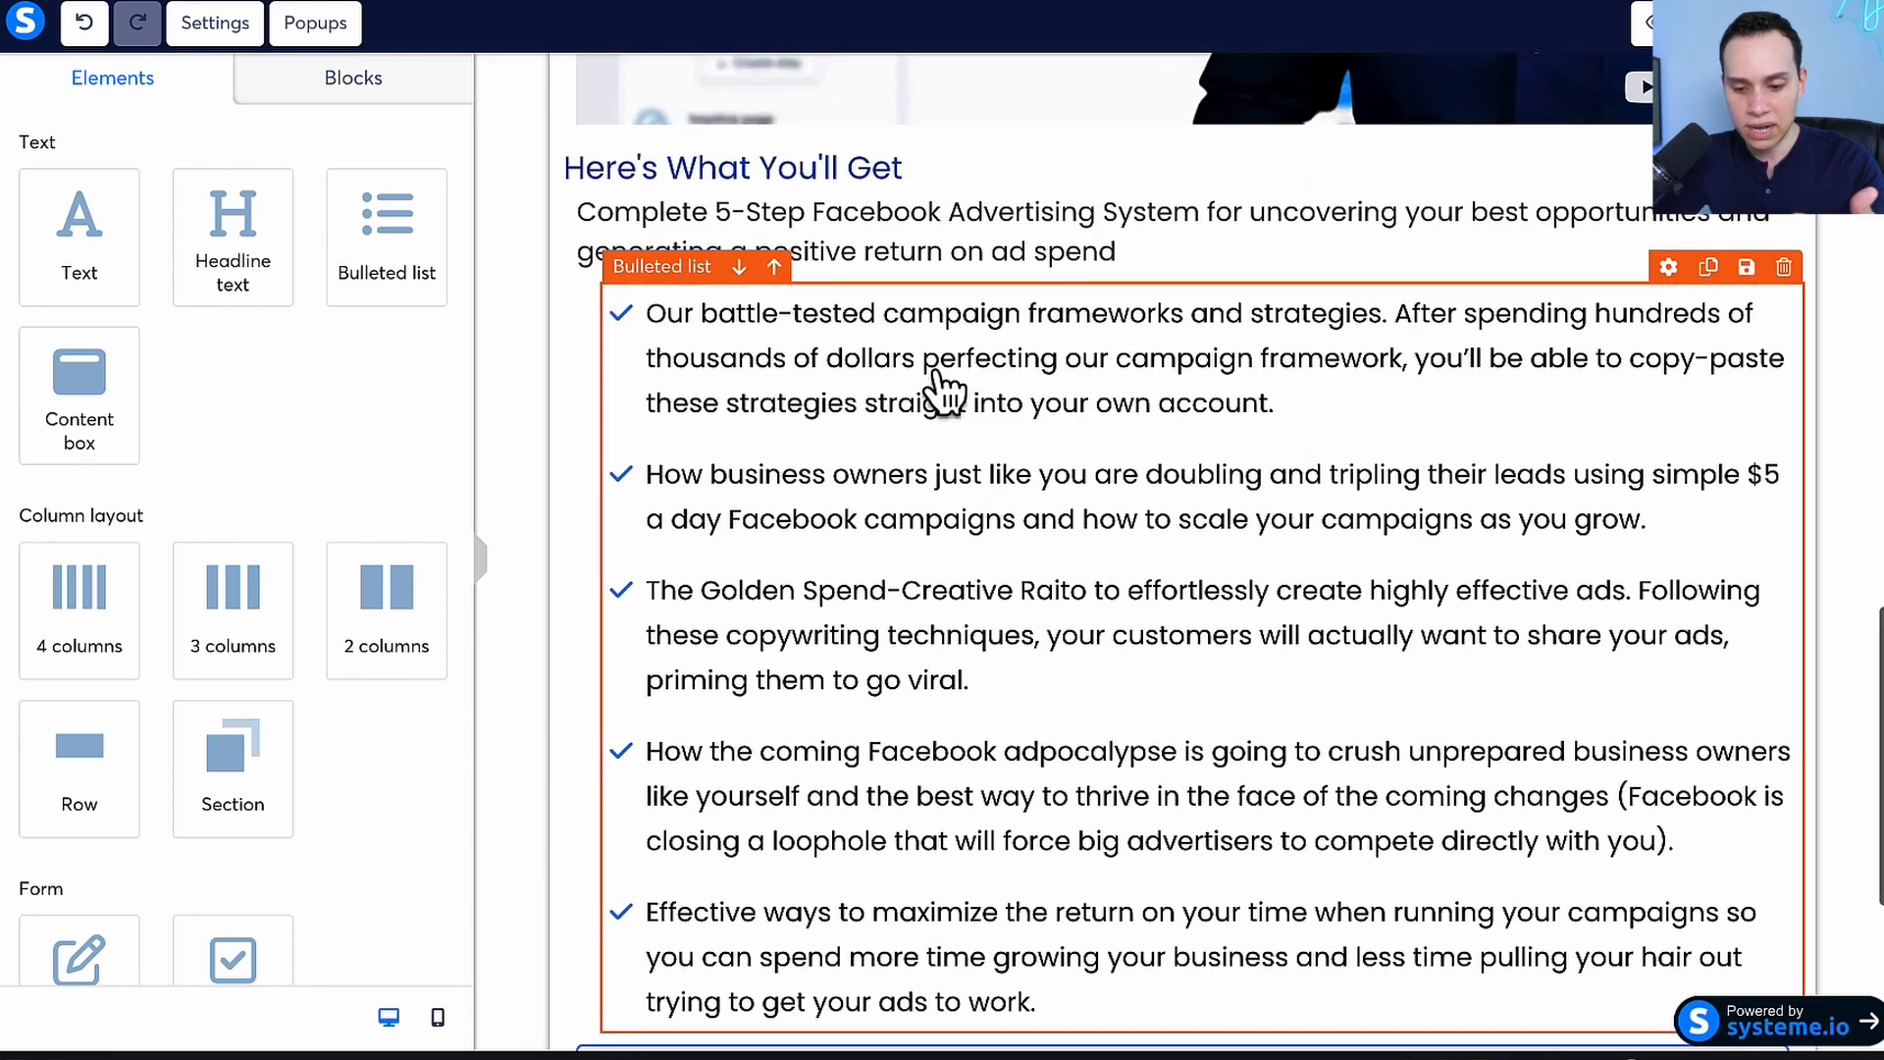
scroll(927, 403, "down", 1)
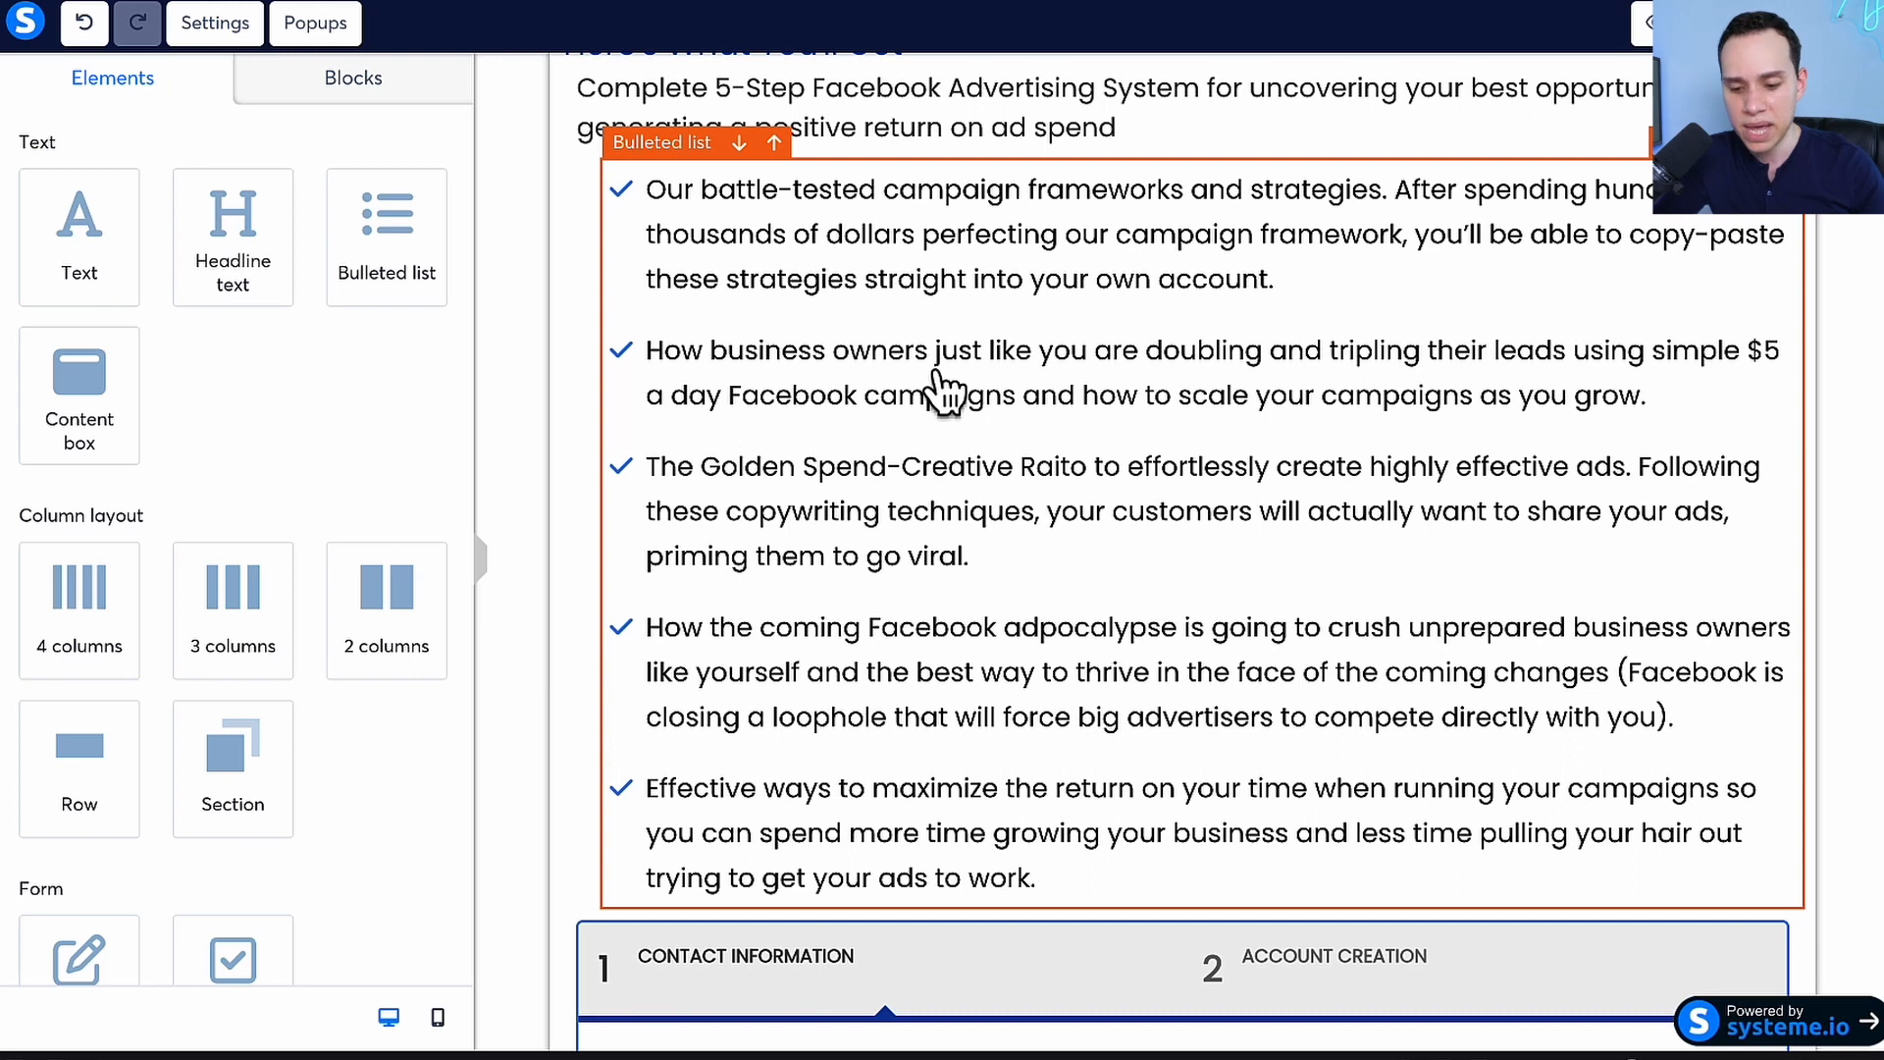
scroll(937, 382, "down", 3)
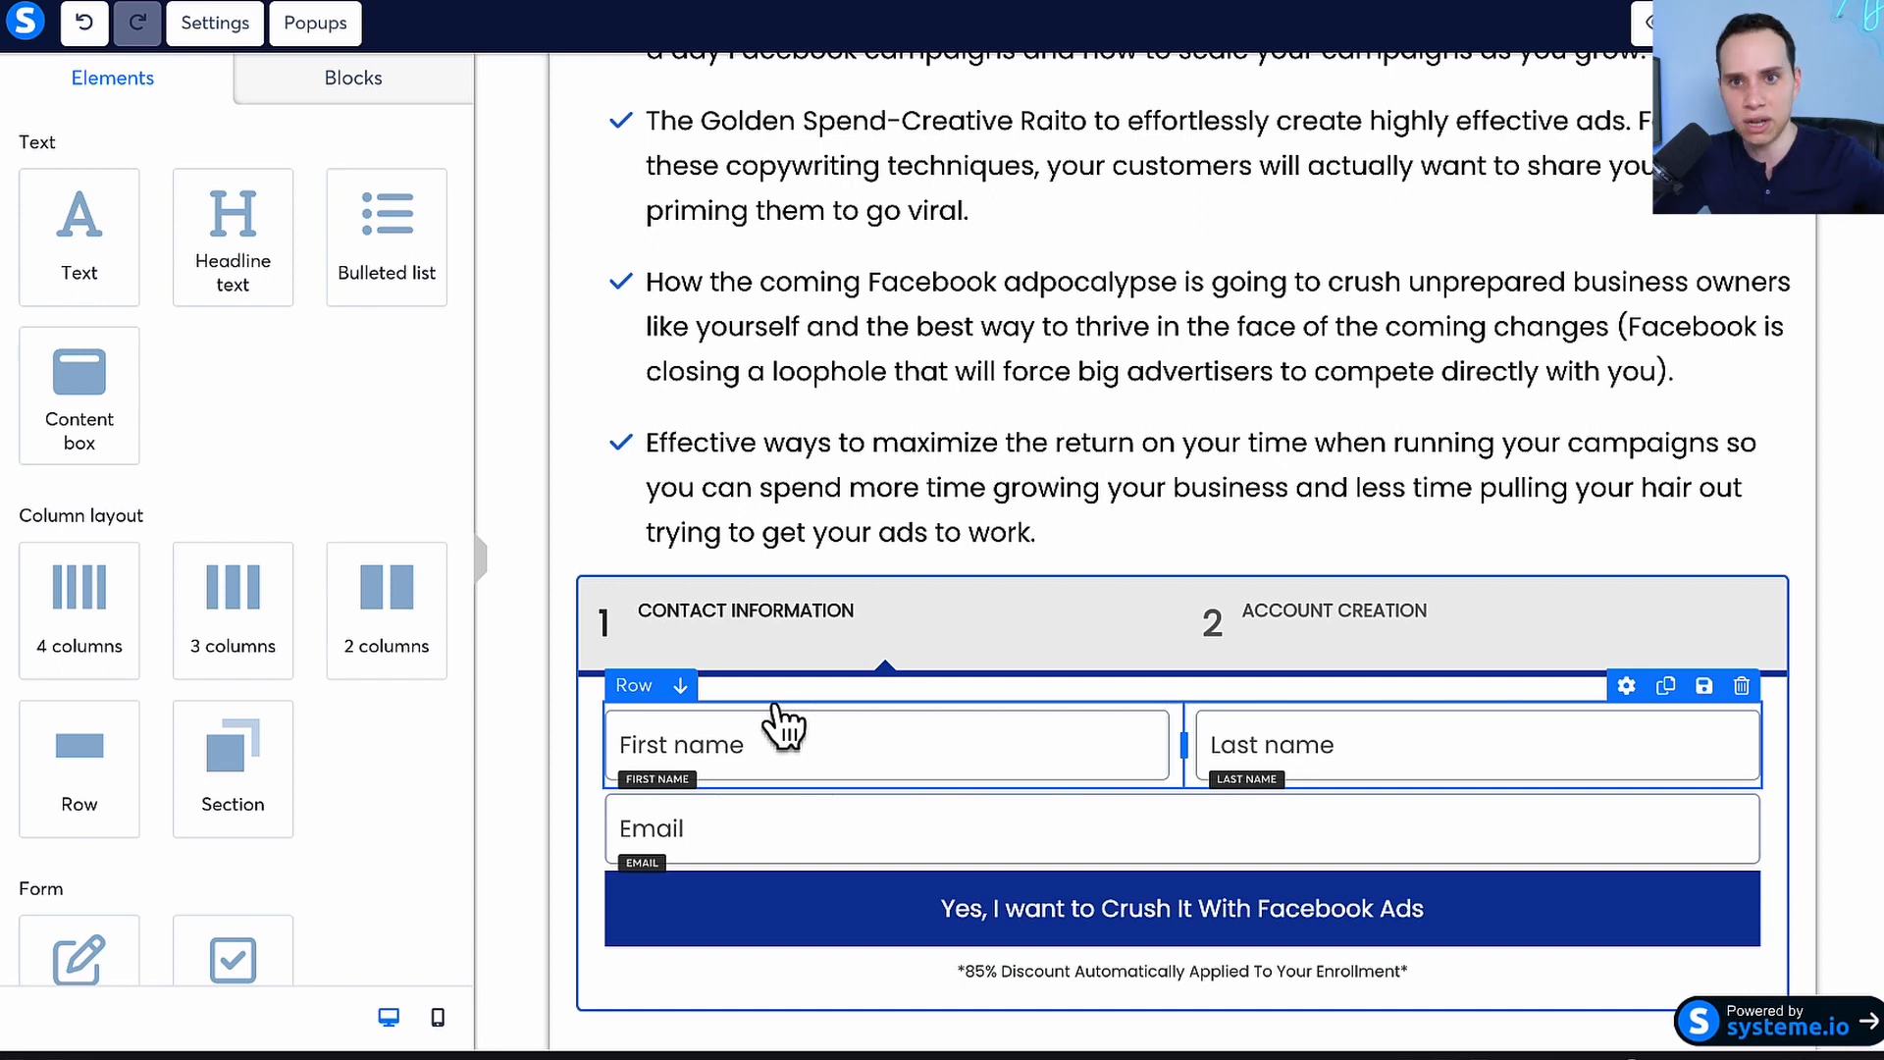
scroll(922, 456, "up", 15)
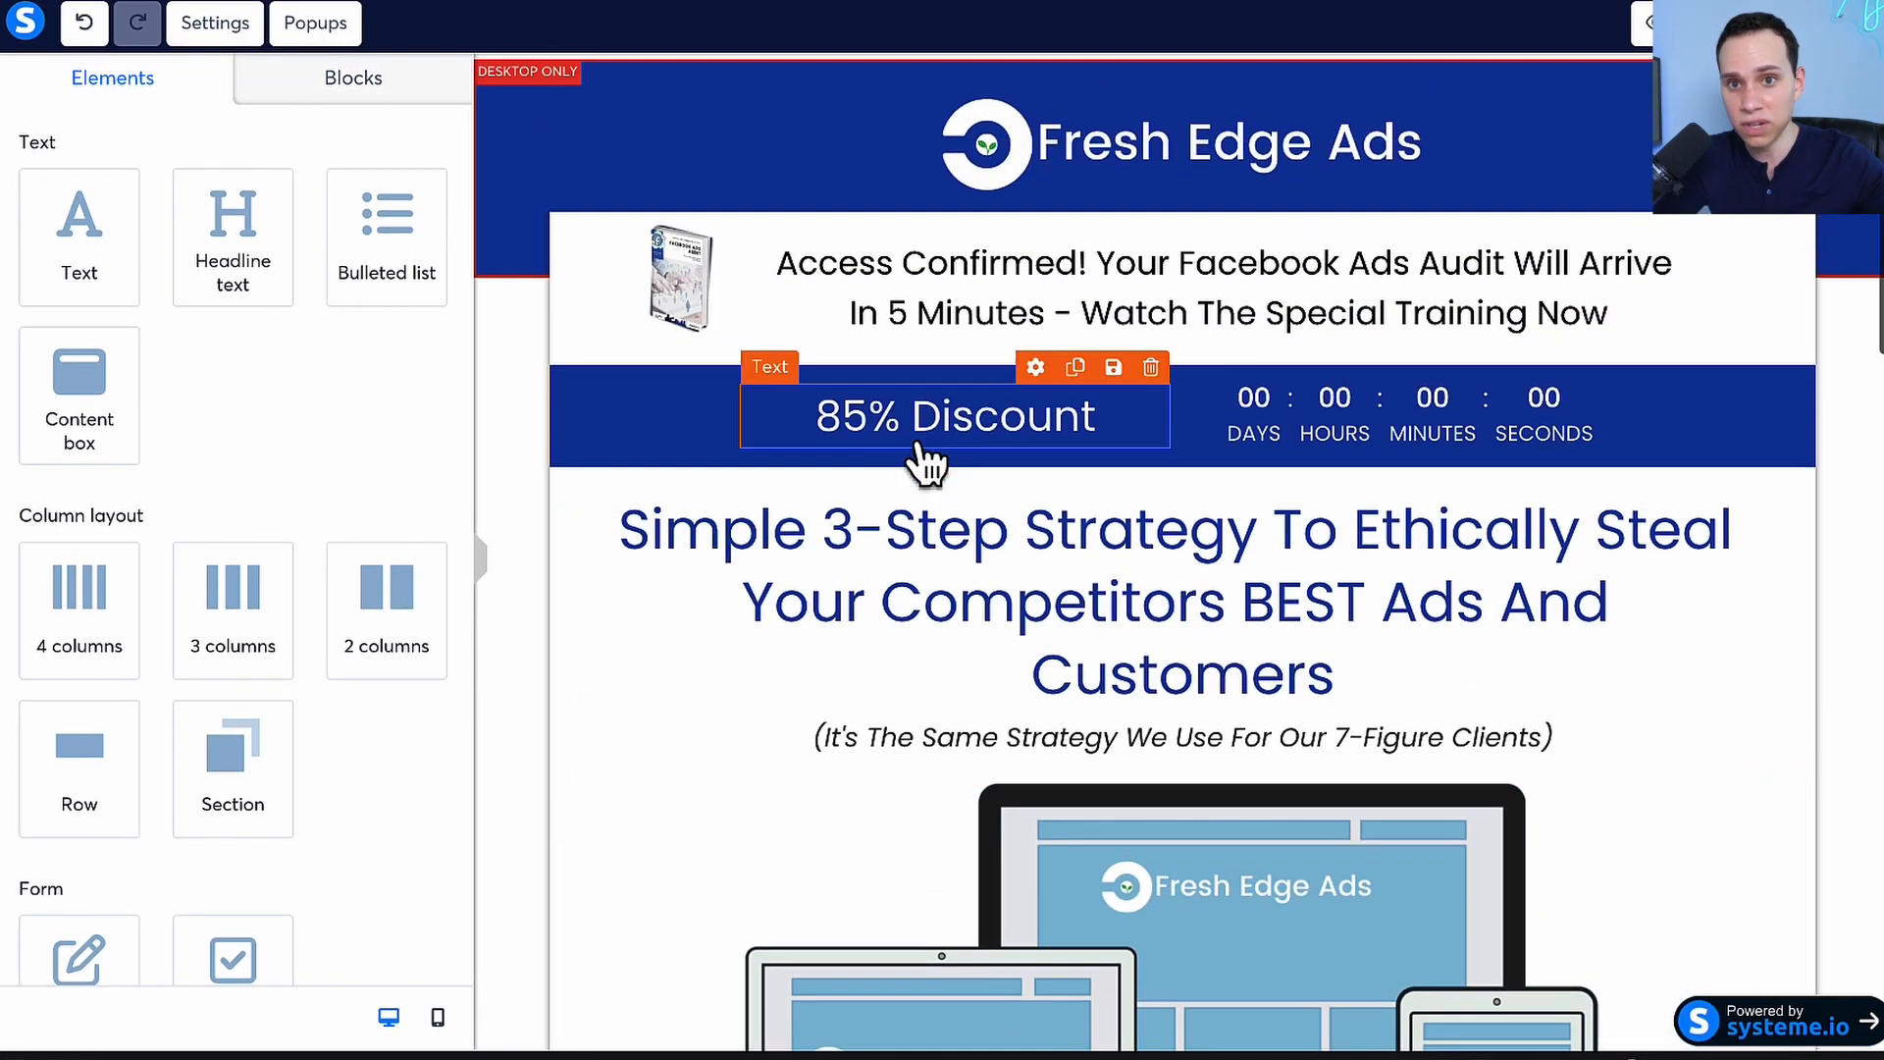
scroll(922, 456, "down", 7)
scroll(923, 453, "up", 3)
scroll(1006, 231, "up", 3)
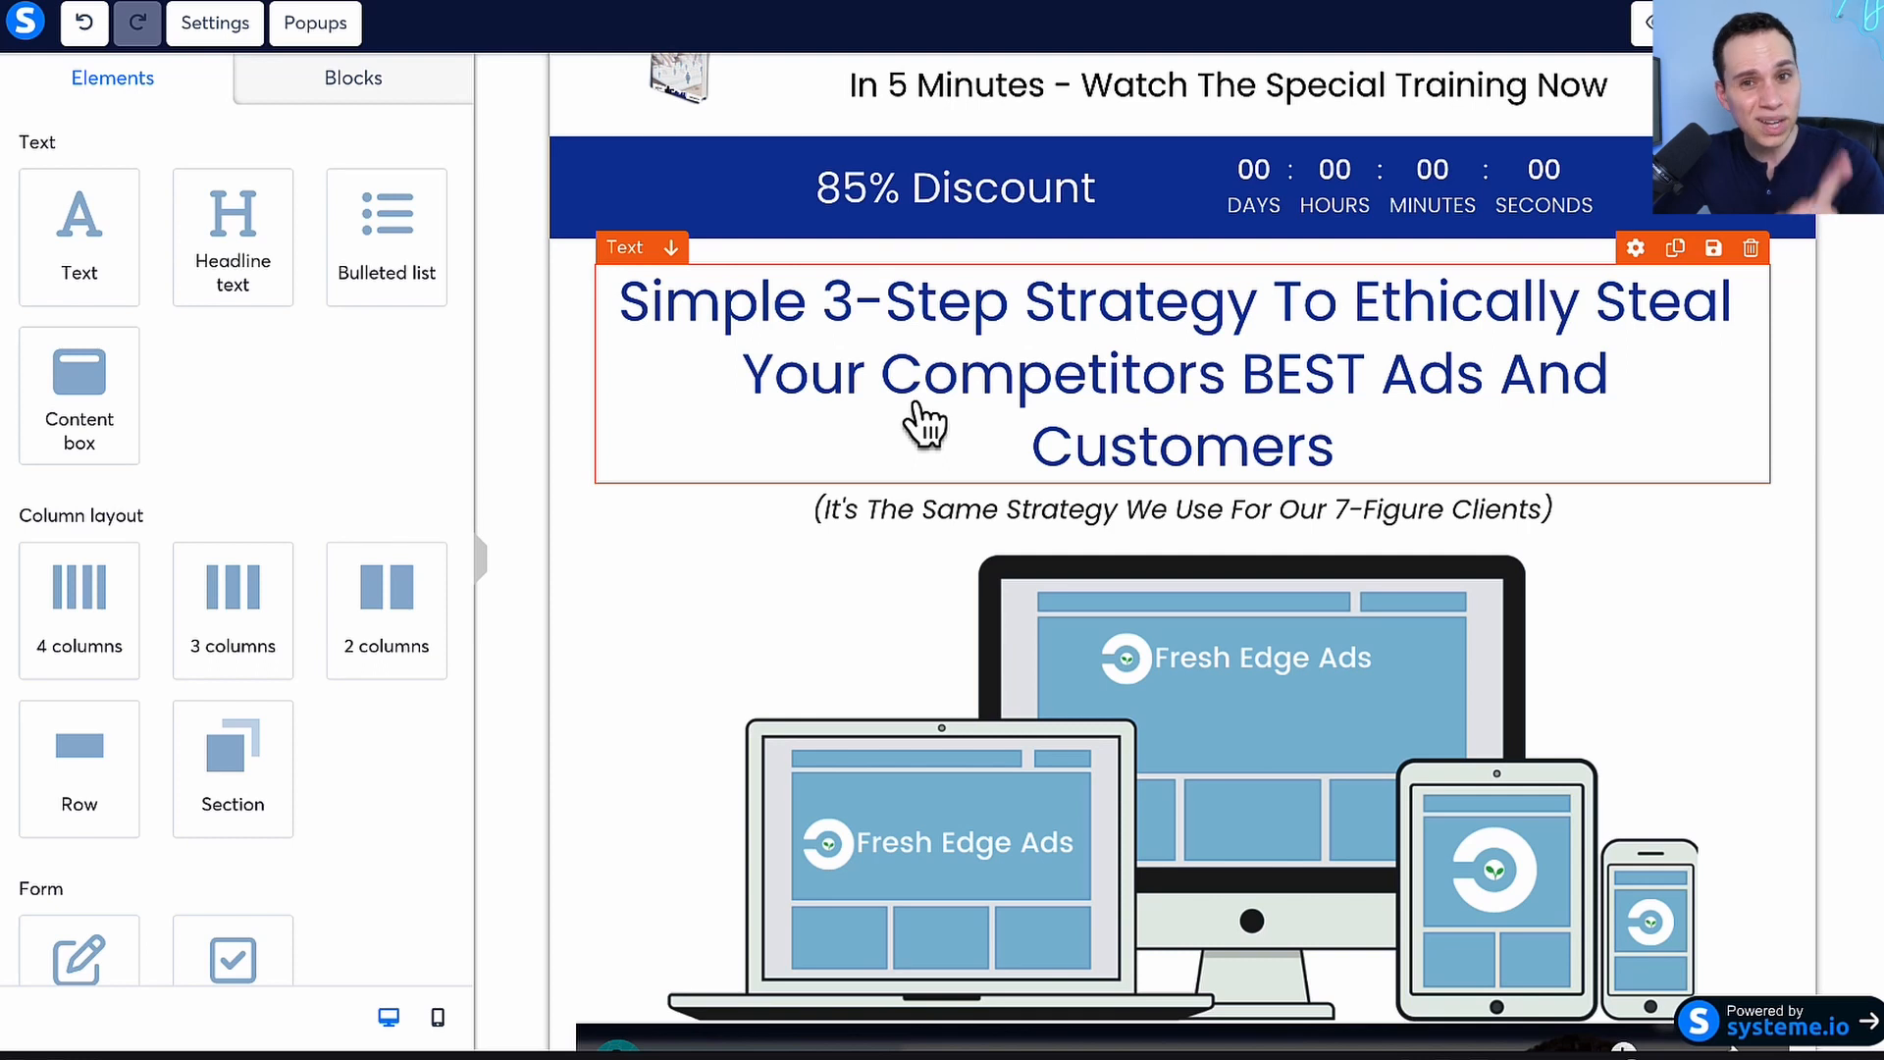
scroll(723, 454, "down", 8)
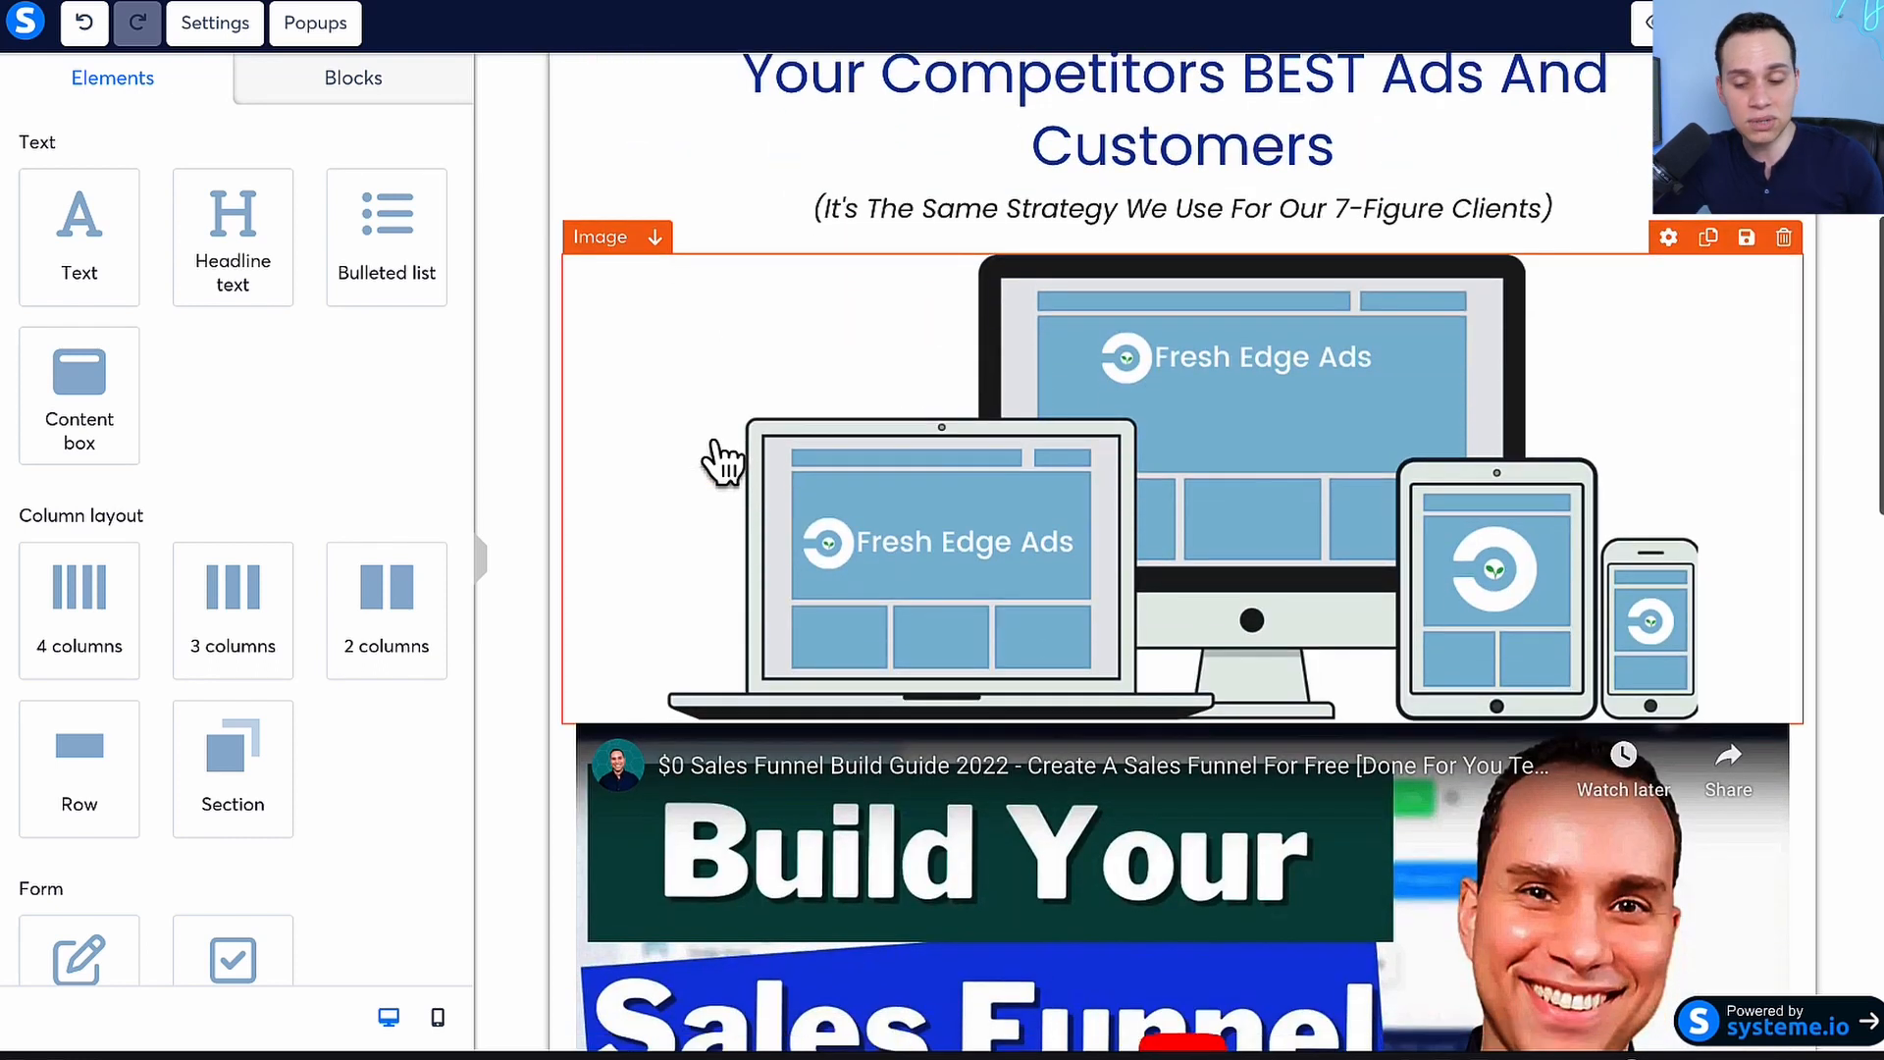
scroll(723, 461, "down", 4)
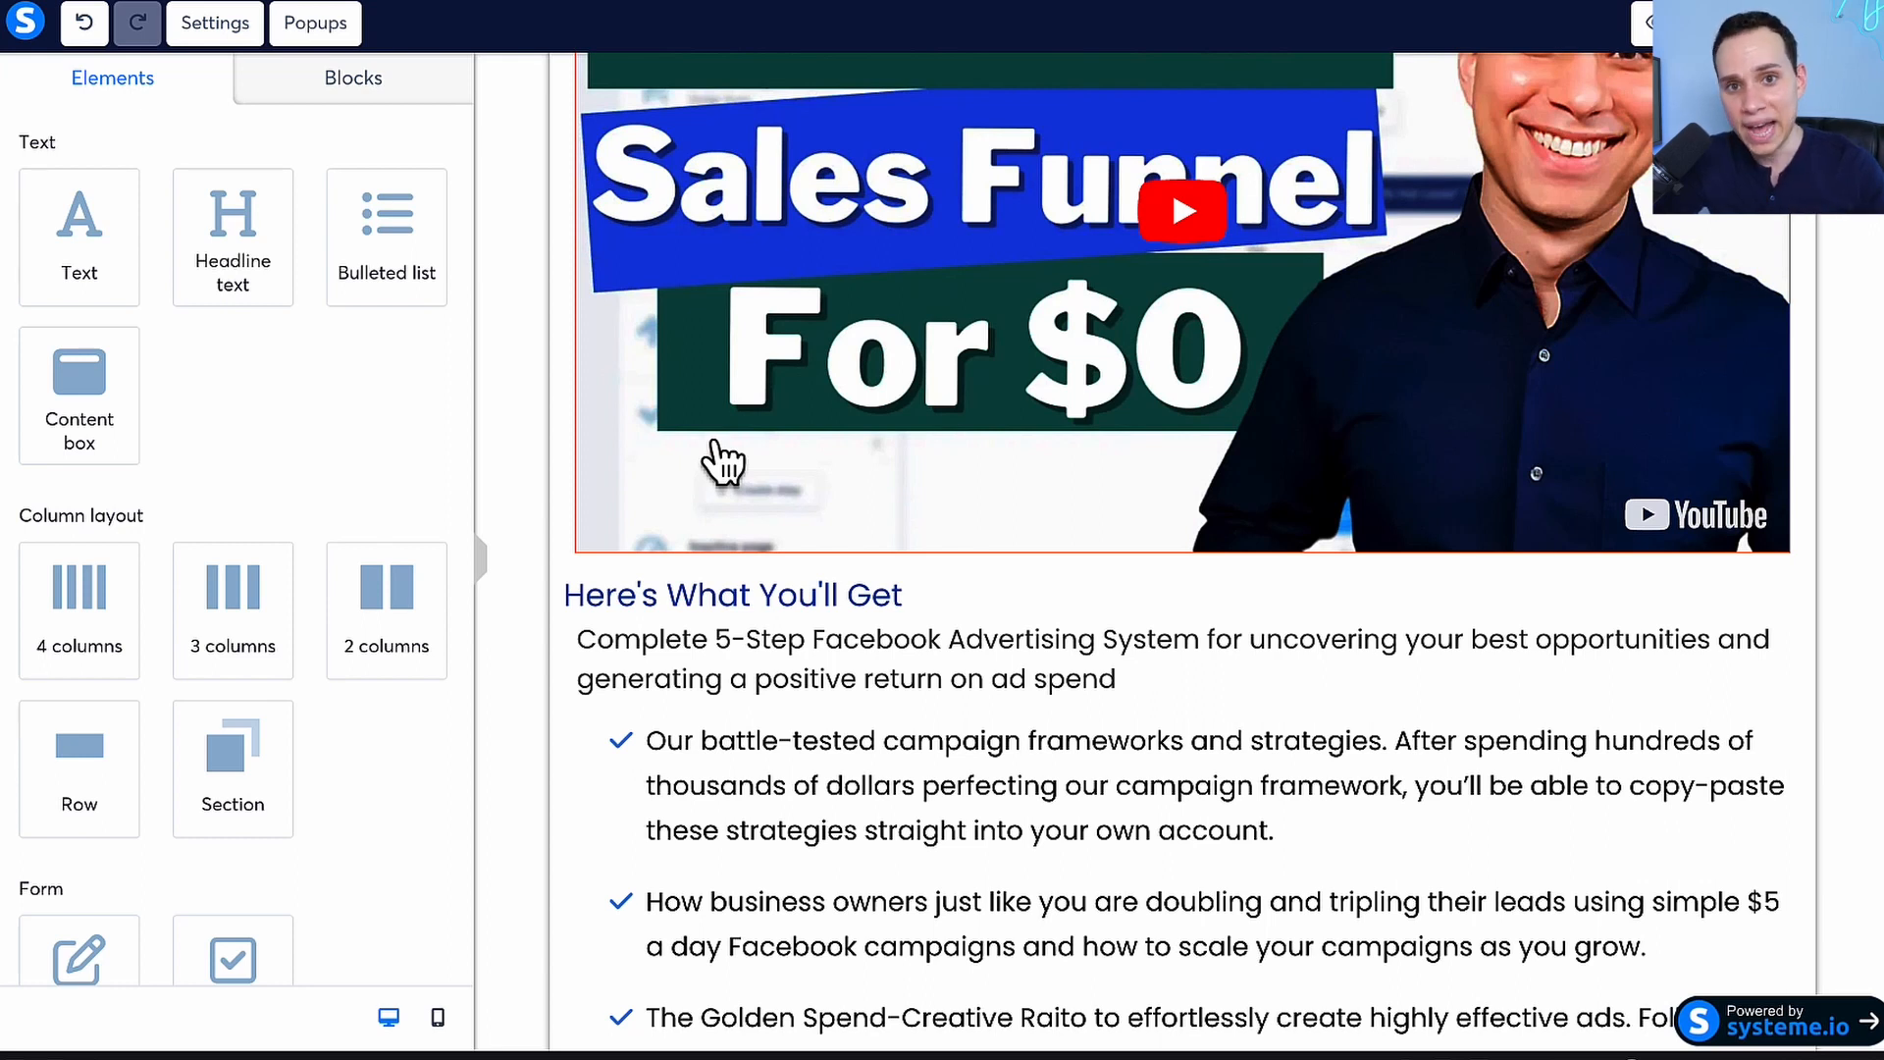
scroll(723, 461, "up", 8)
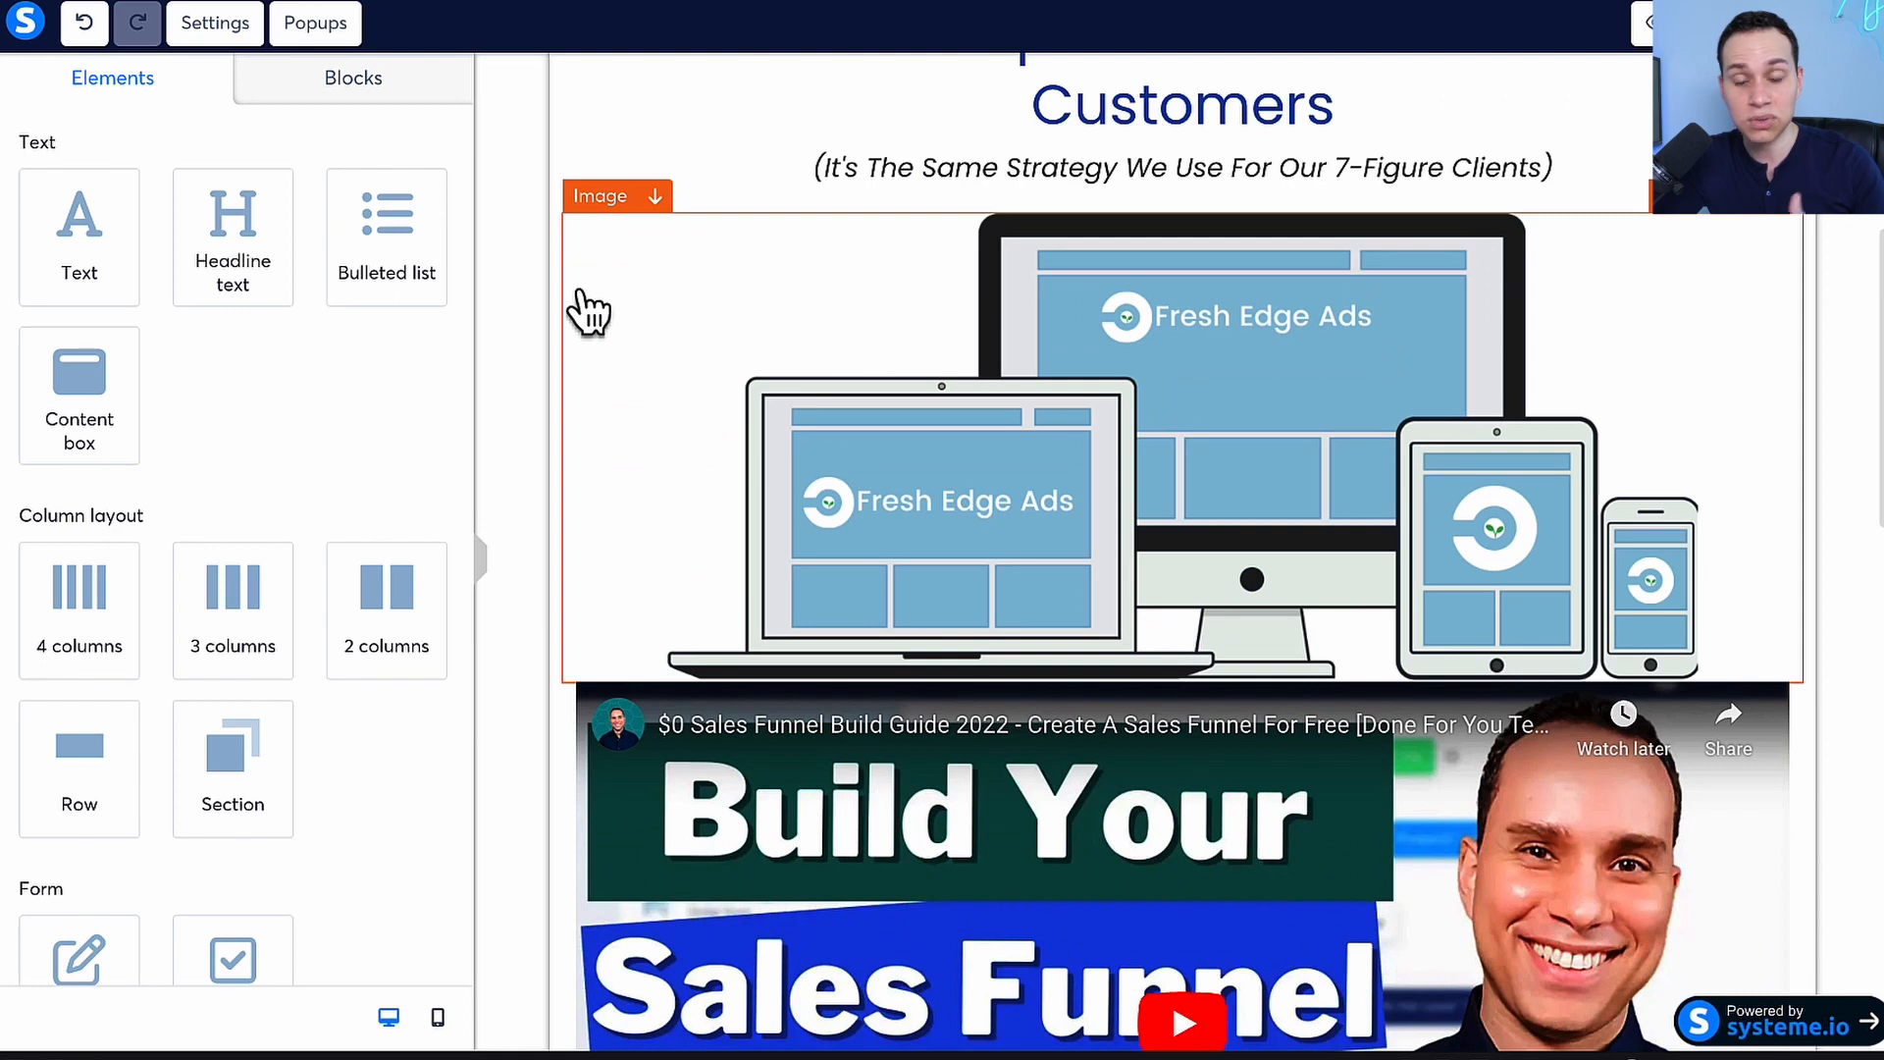